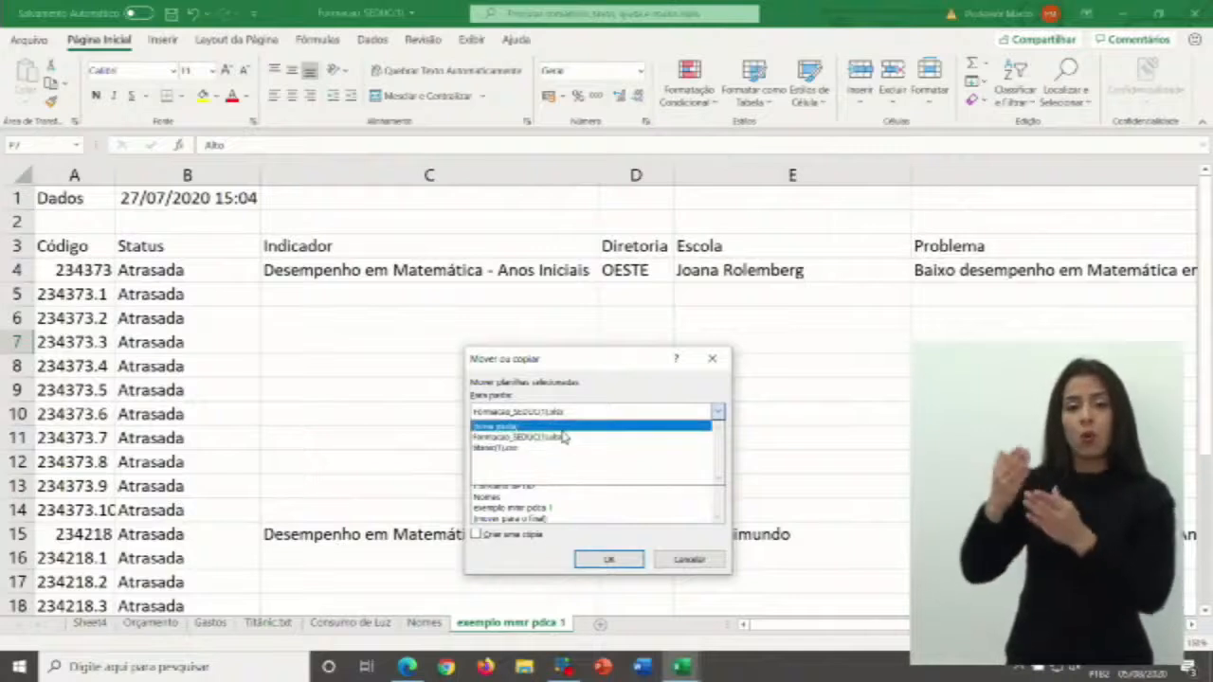
pyautogui.click(563, 438)
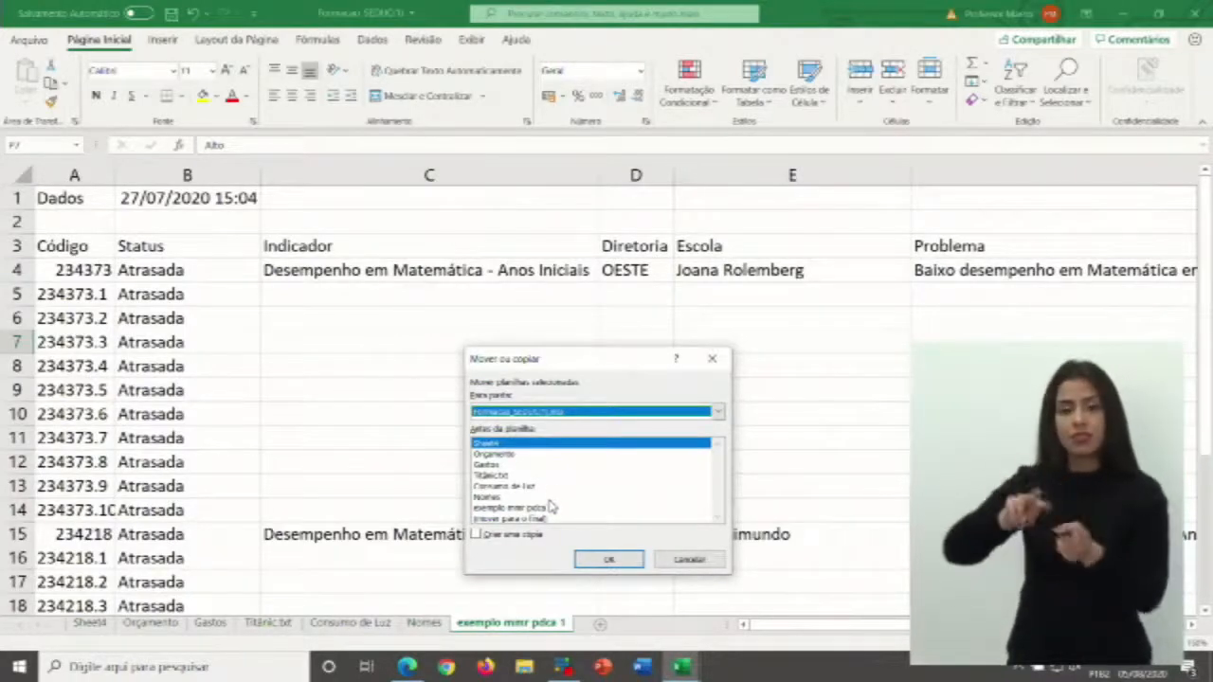
pyautogui.click(505, 455)
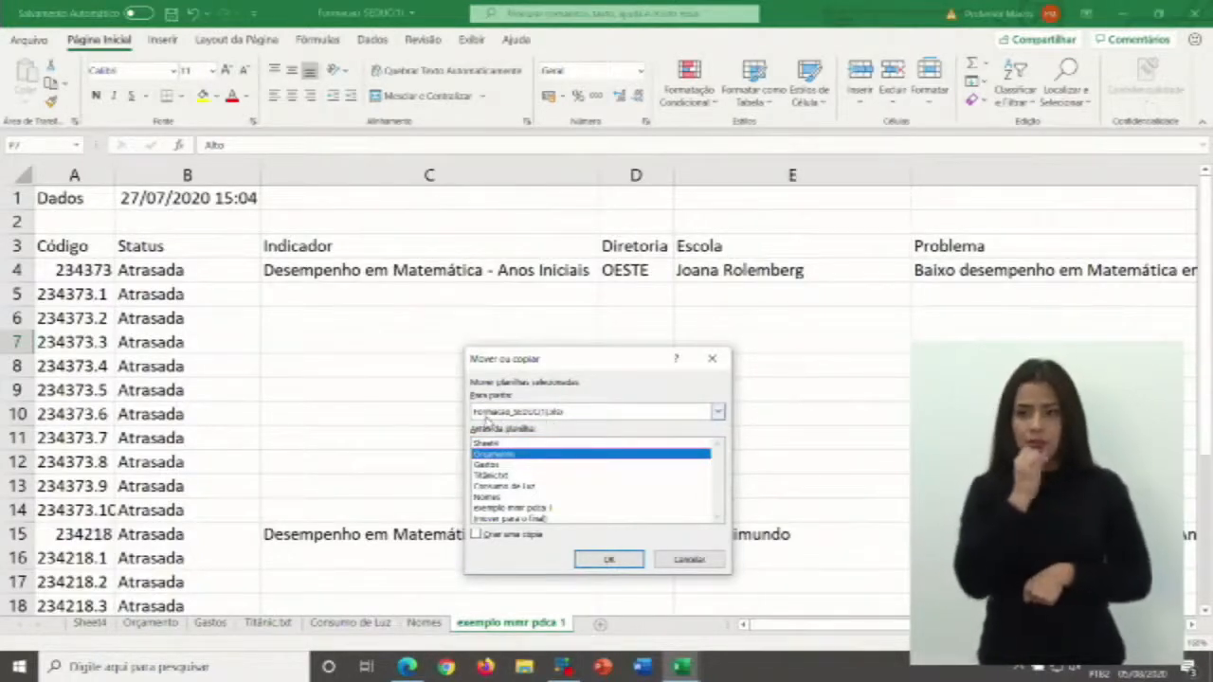
pyautogui.moveTo(570, 358); pyautogui.dragTo(527, 296)
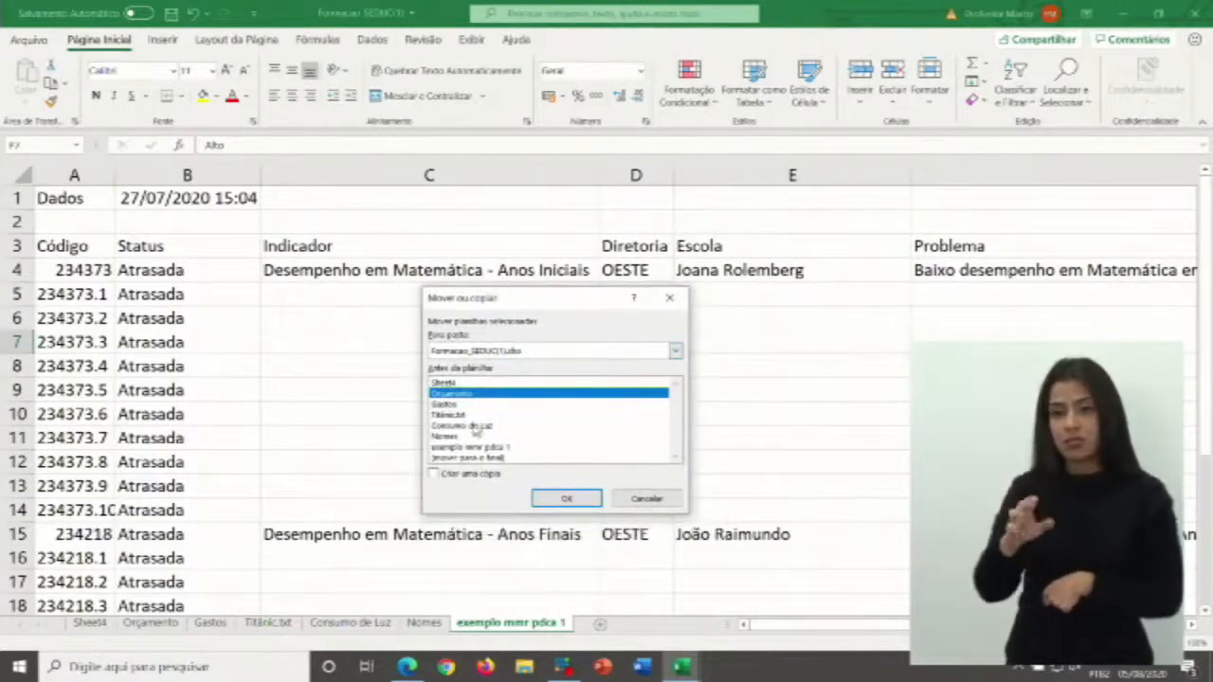
pyautogui.click(467, 448)
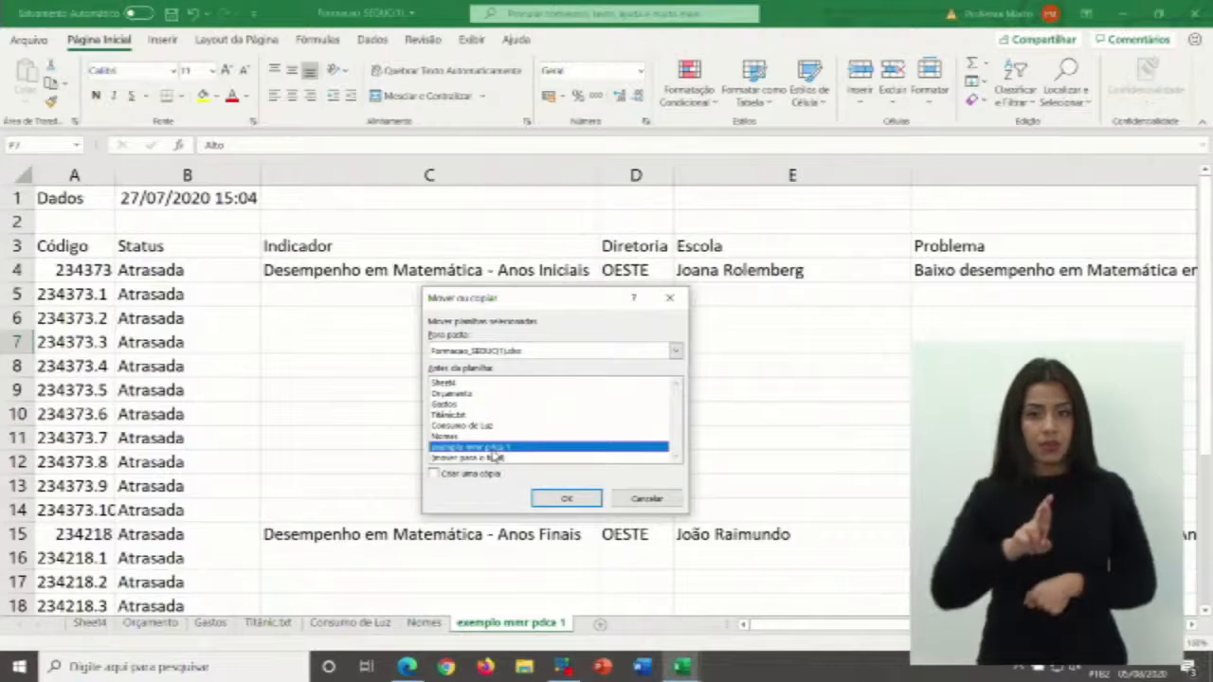
pyautogui.click(647, 499)
# - Examine the sheet's data and its Código and Status headers in row 3
pyautogui.scroll(-5, 371, 414)
pyautogui.scroll(5, 556, 493)
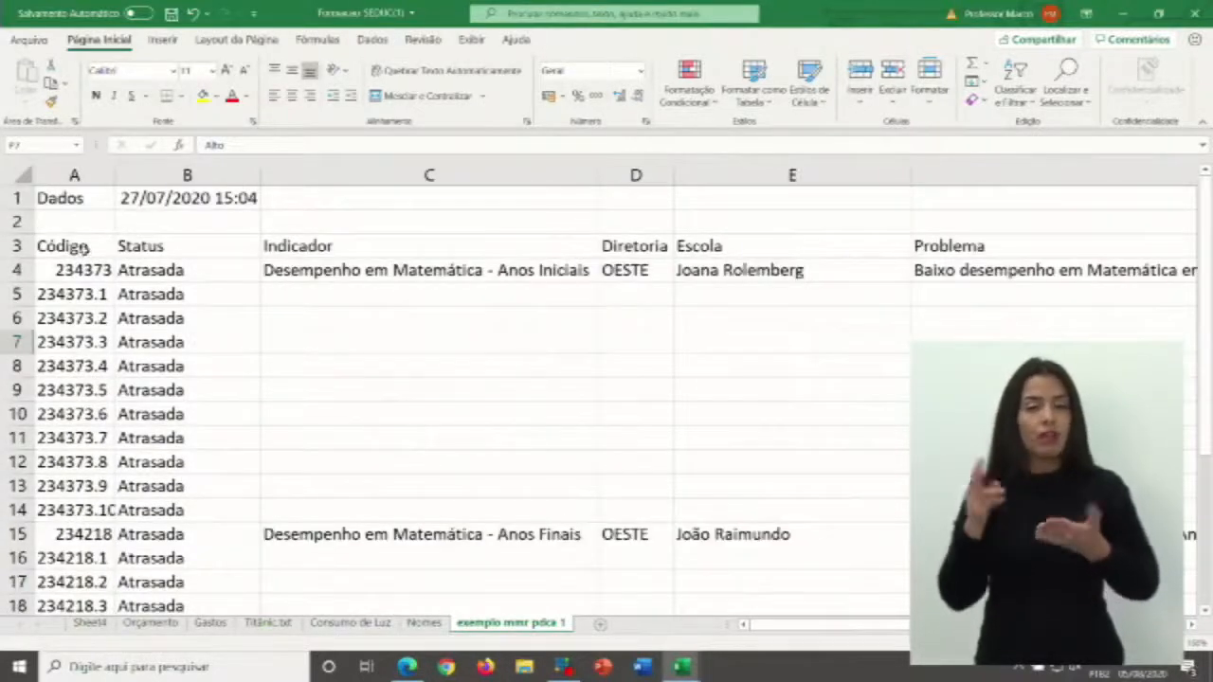
pyautogui.moveTo(75, 246); pyautogui.dragTo(180, 243)
pyautogui.click(178, 296)
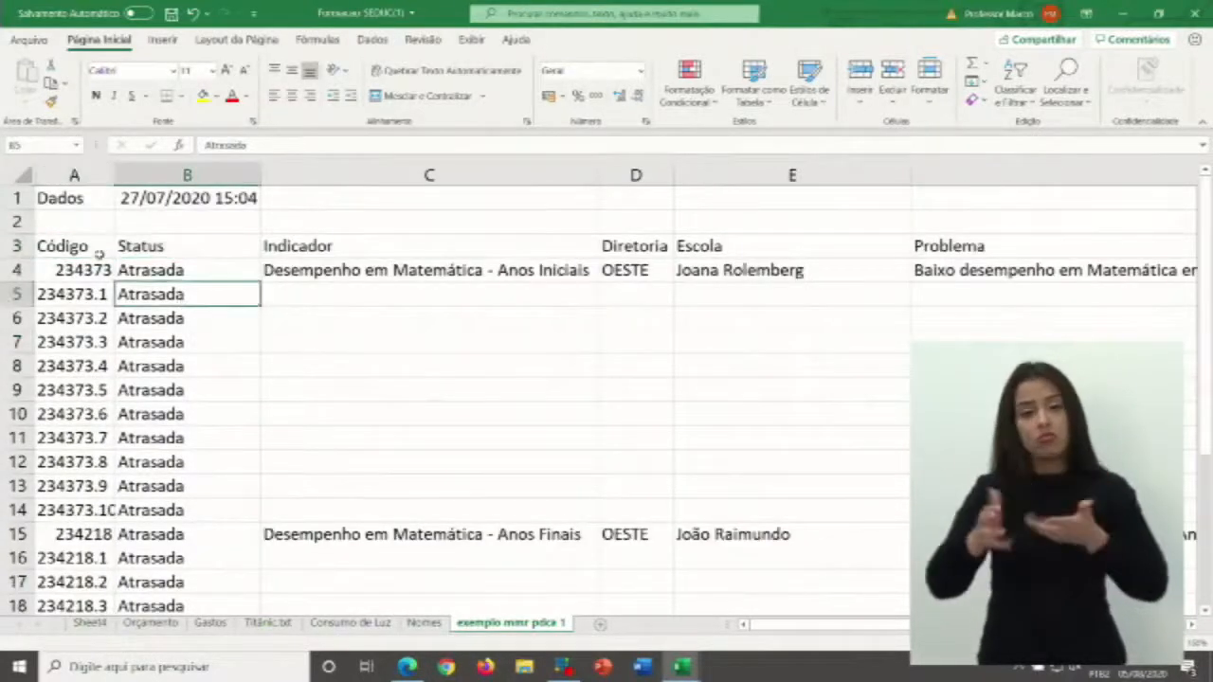
pyautogui.moveTo(72, 247); pyautogui.dragTo(175, 245)
pyautogui.click(80, 270)
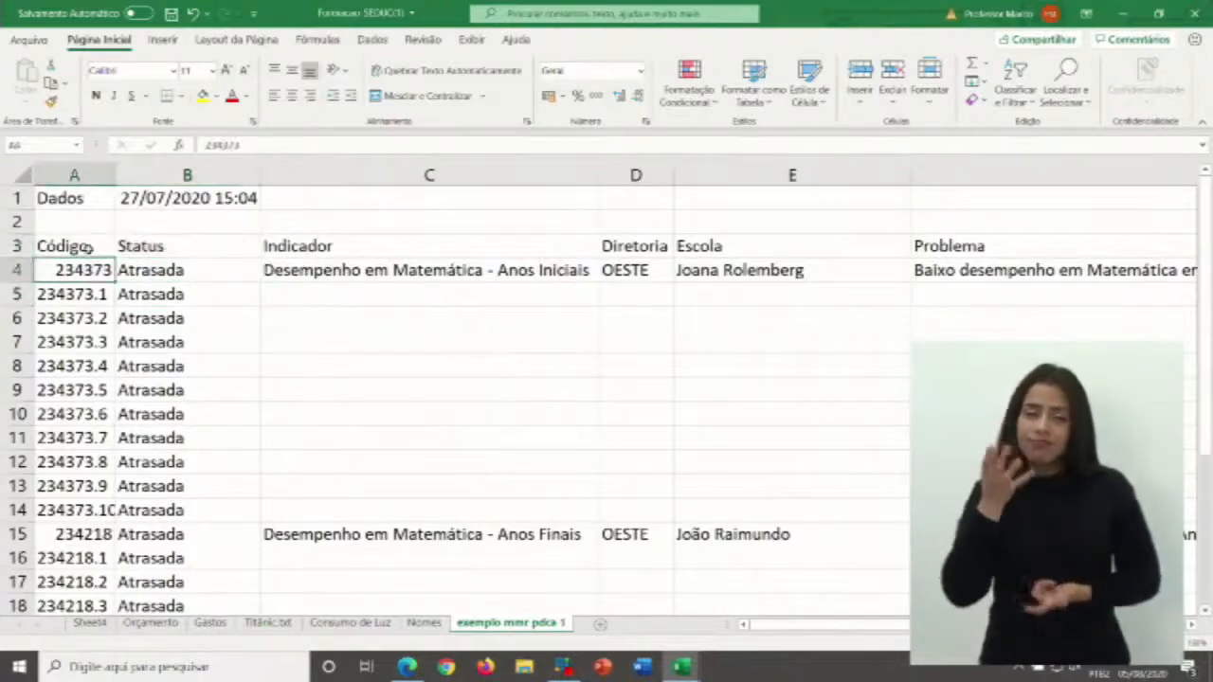
pyautogui.click(87, 247)
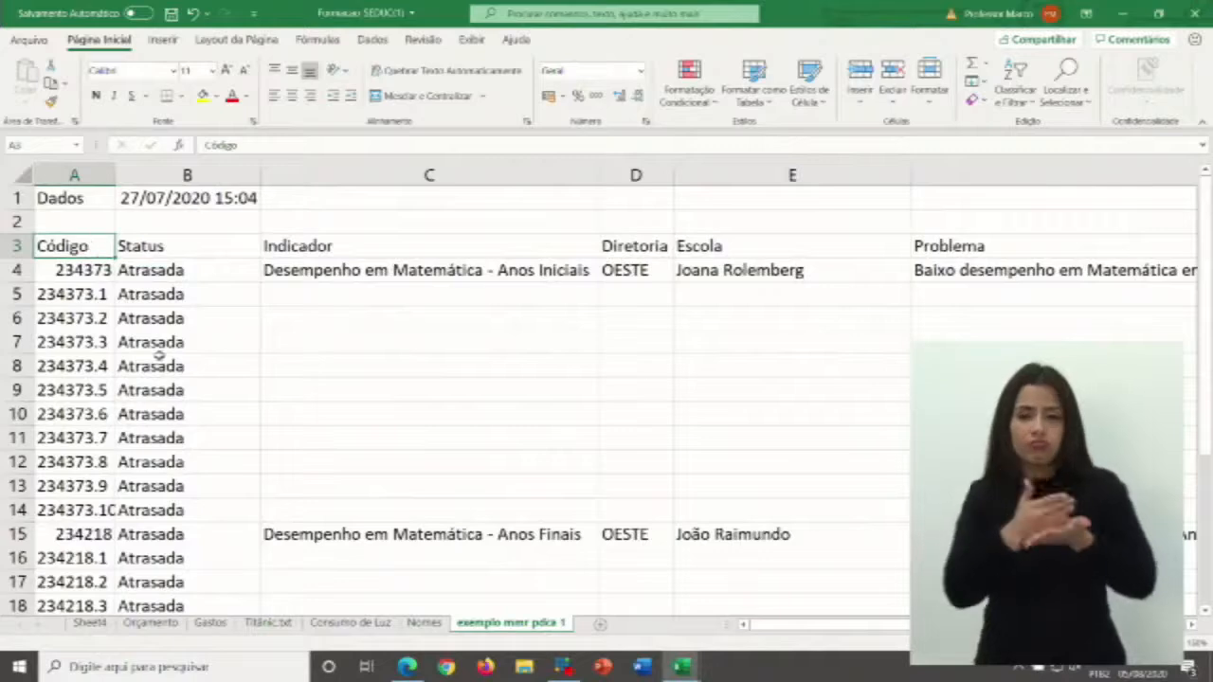
pyautogui.click(158, 360)
# - Turn on filtering for the header row, from Código in A3 across to Observação in R3
pyautogui.moveTo(42, 247); pyautogui.dragTo(1014, 244)
pyautogui.moveTo(1119, 235); pyautogui.dragTo(882, 247)
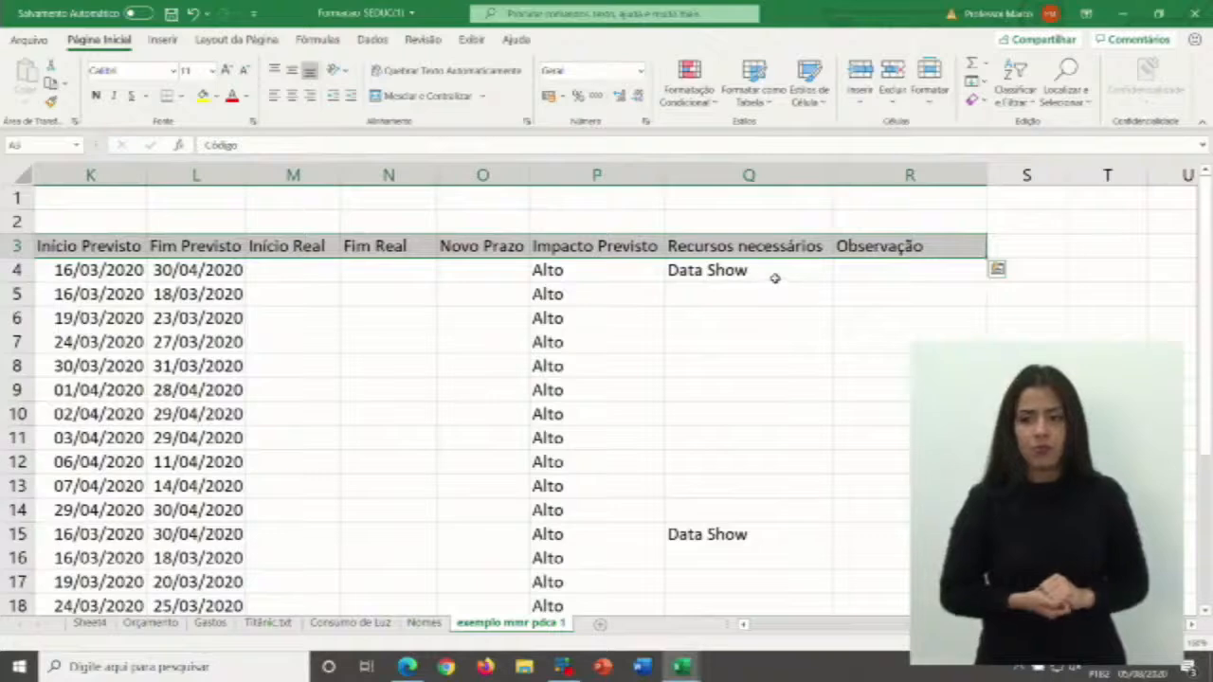
pyautogui.moveTo(994, 626); pyautogui.dragTo(571, 628)
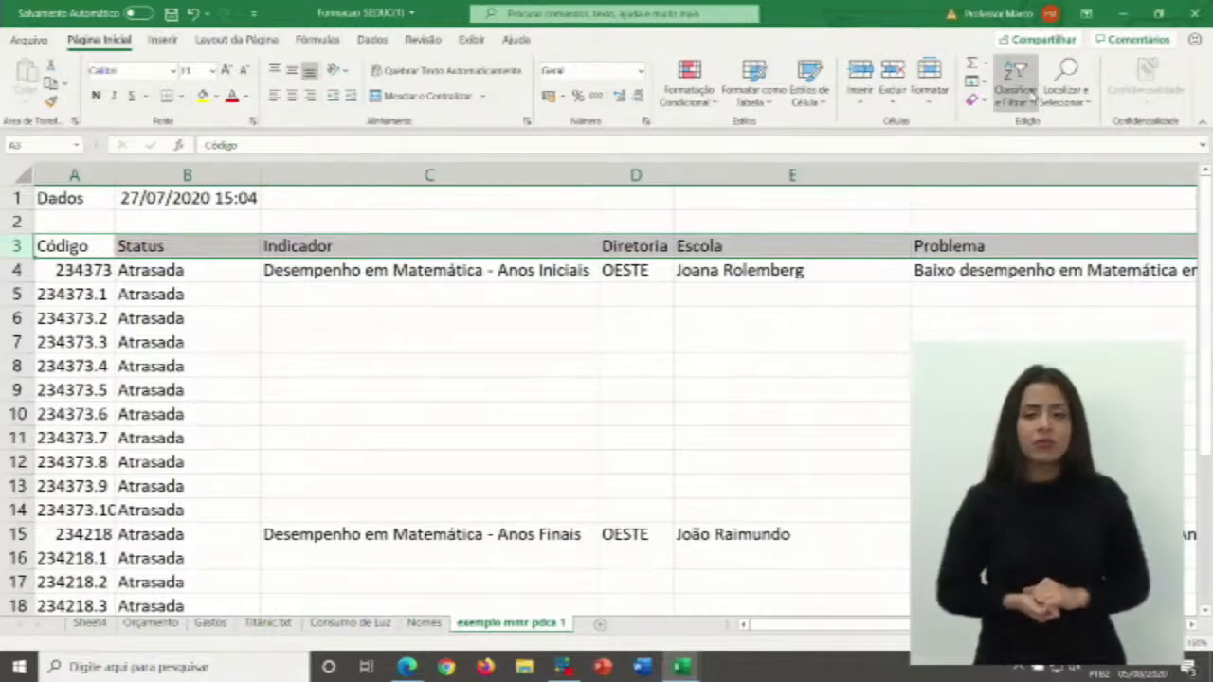
pyautogui.click(1033, 95)
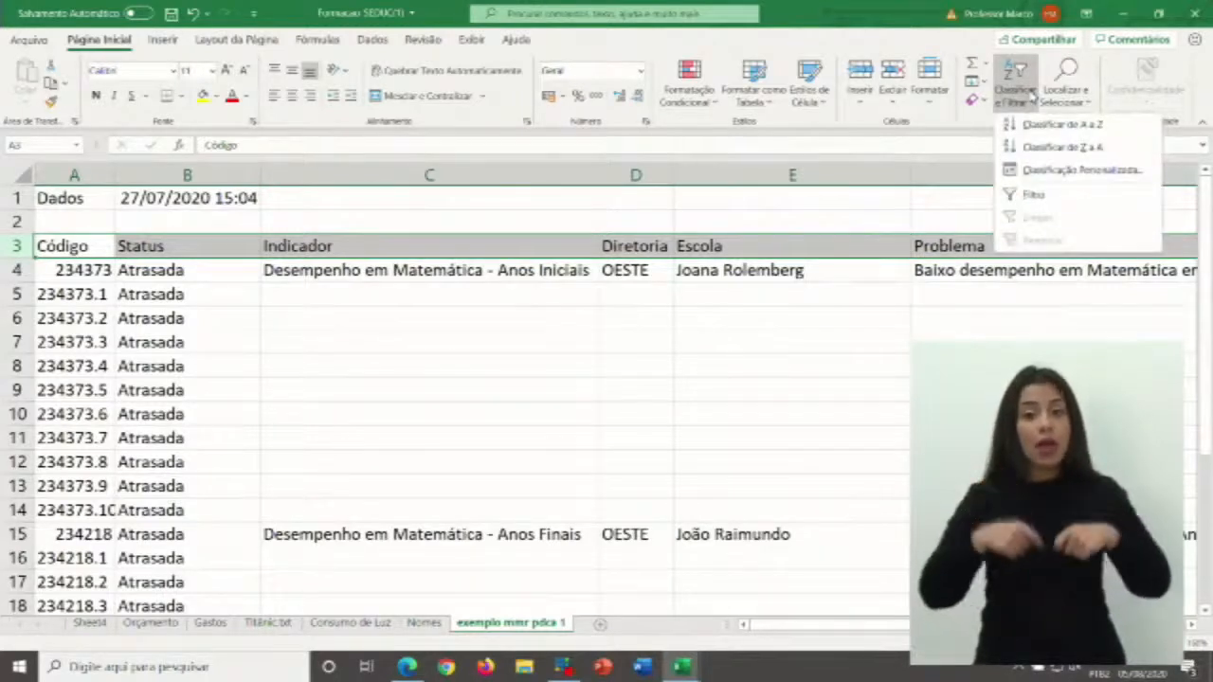
pyautogui.click(1033, 95)
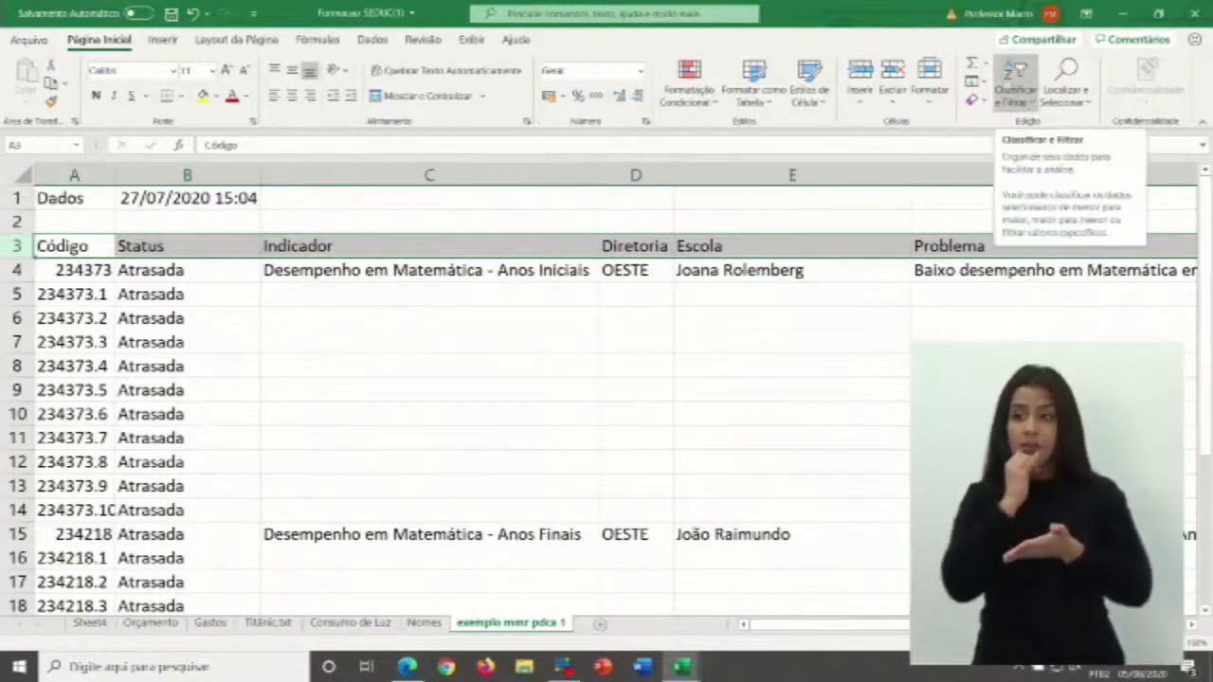
pyautogui.click(1014, 94)
pyautogui.click(1033, 192)
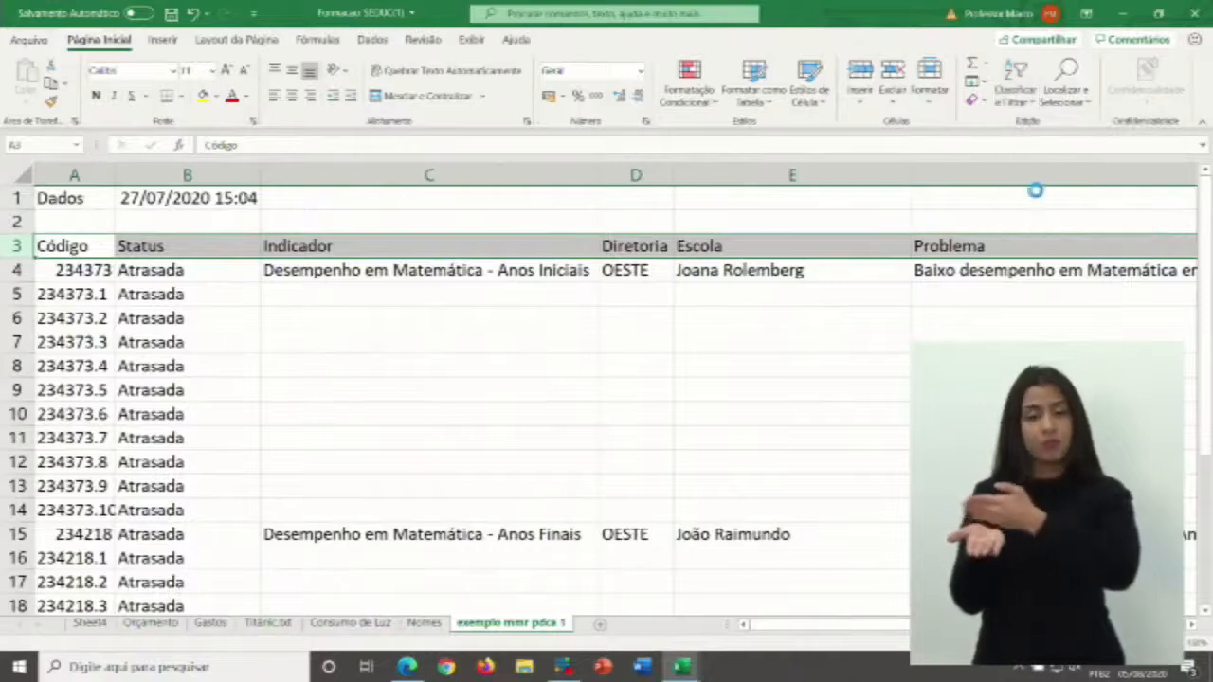
pyautogui.click(497, 361)
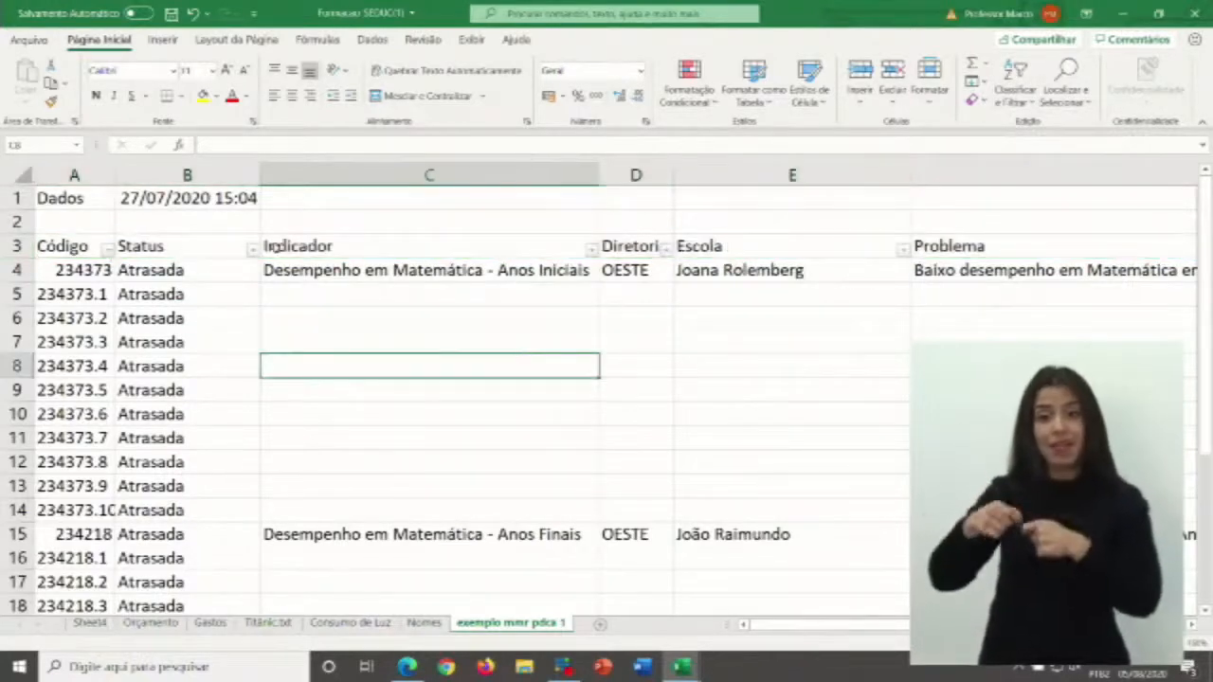
pyautogui.click(542, 248)
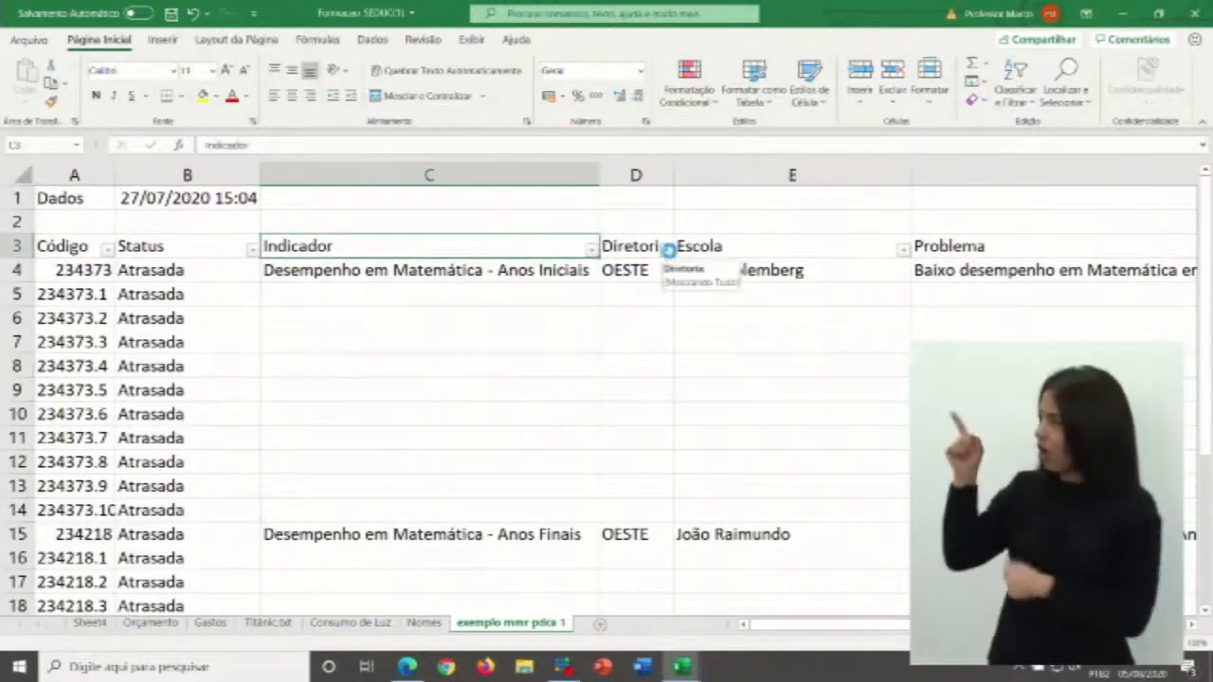
# - Review the filter options of the Diretoria column, leaving every value selected
pyautogui.click(667, 249)
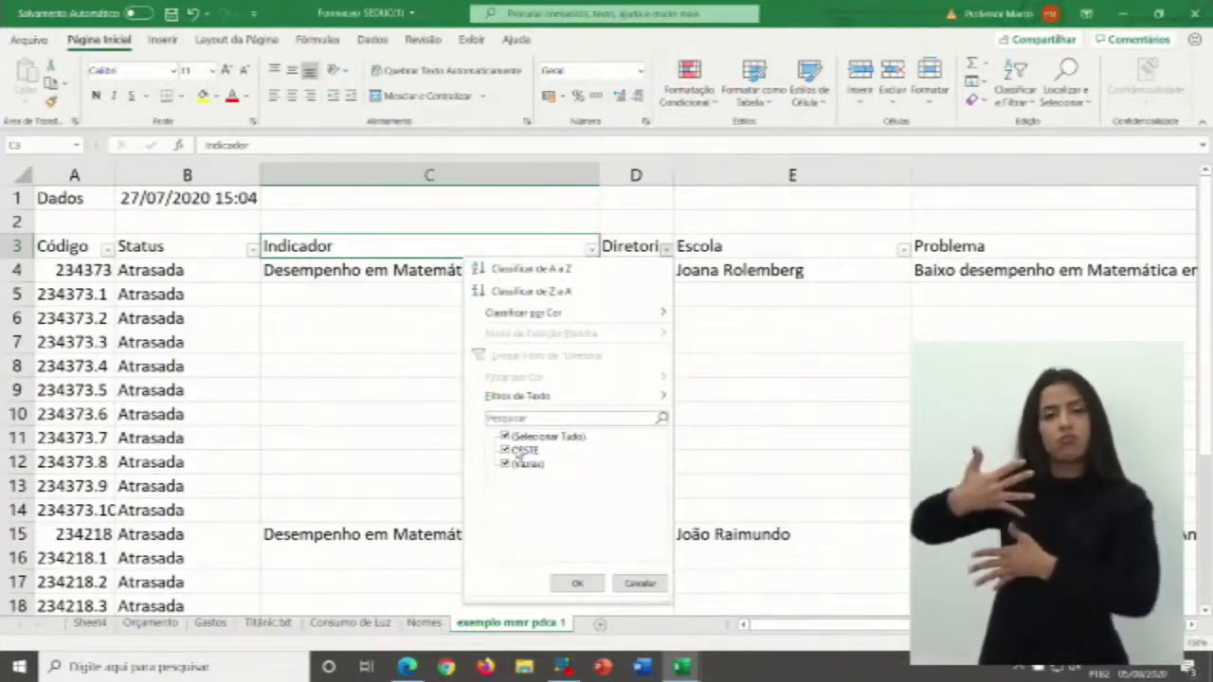
pyautogui.click(638, 581)
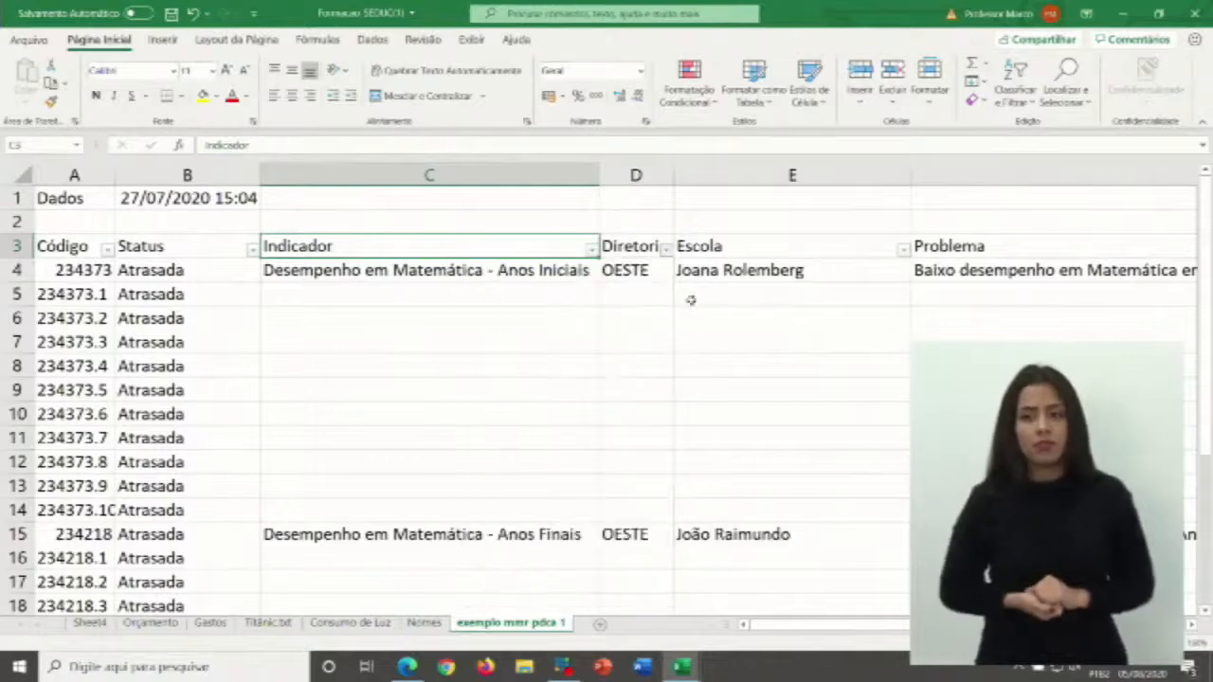
pyautogui.click(667, 248)
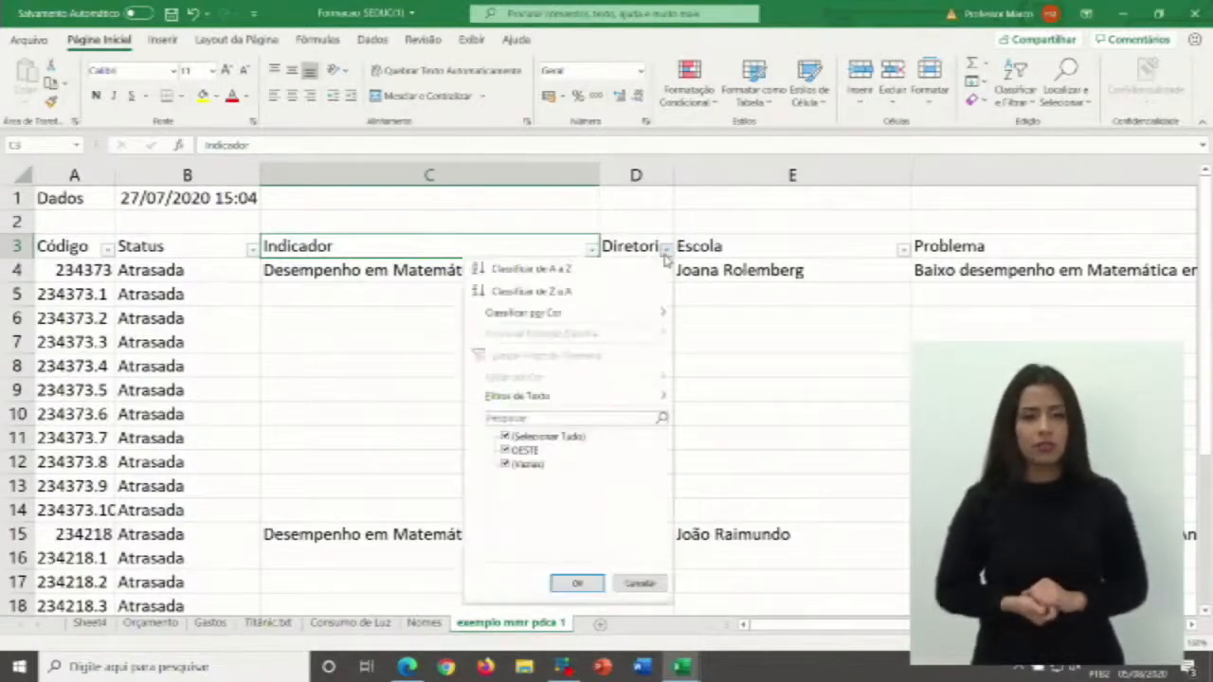
pyautogui.click(577, 583)
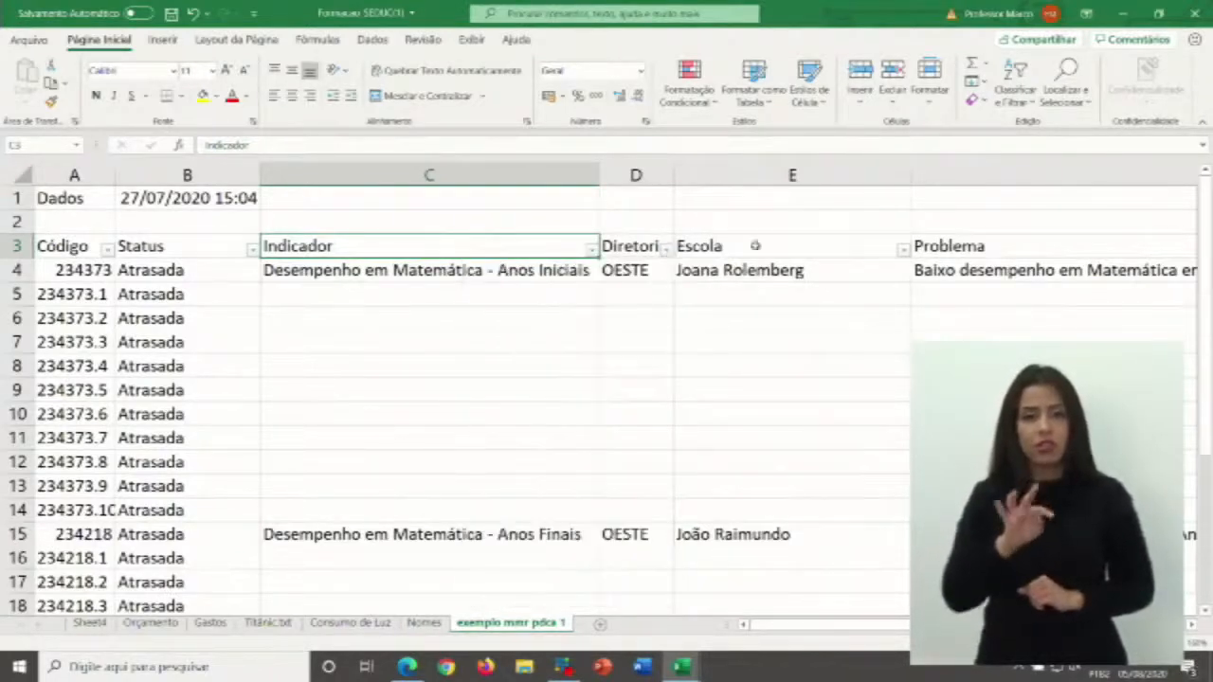
# - Filter the Escola column to exclude the second listed school, keeping the first school and the blanks
pyautogui.click(903, 249)
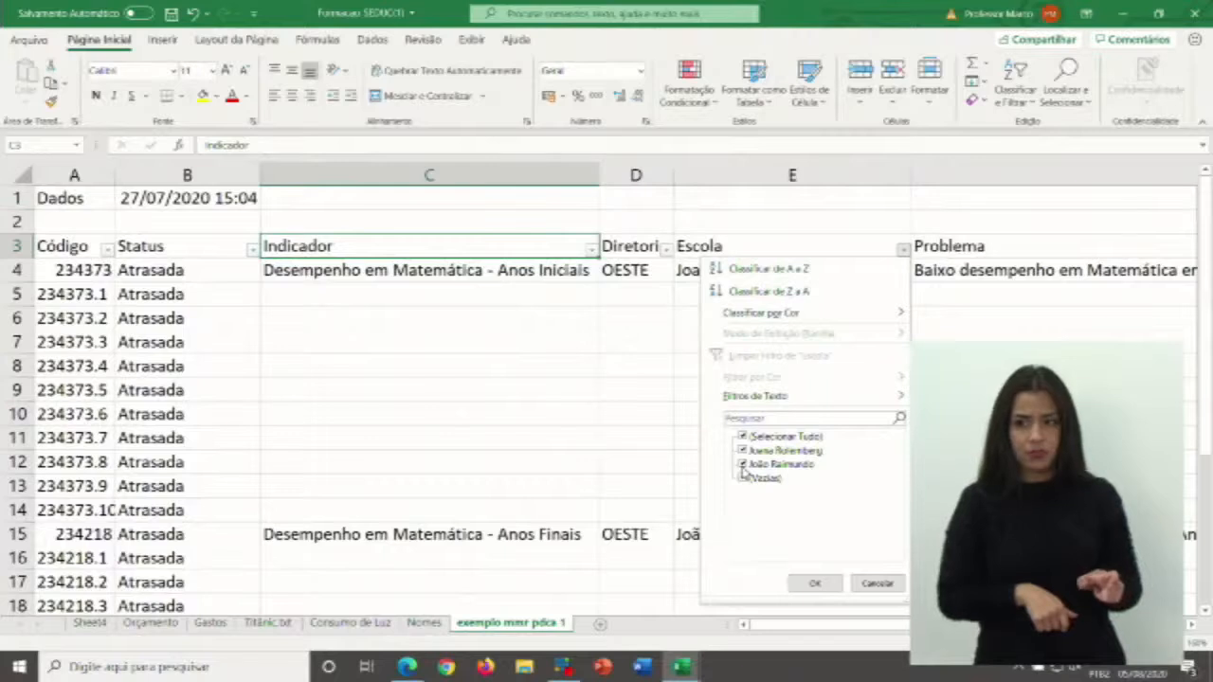
pyautogui.click(743, 465)
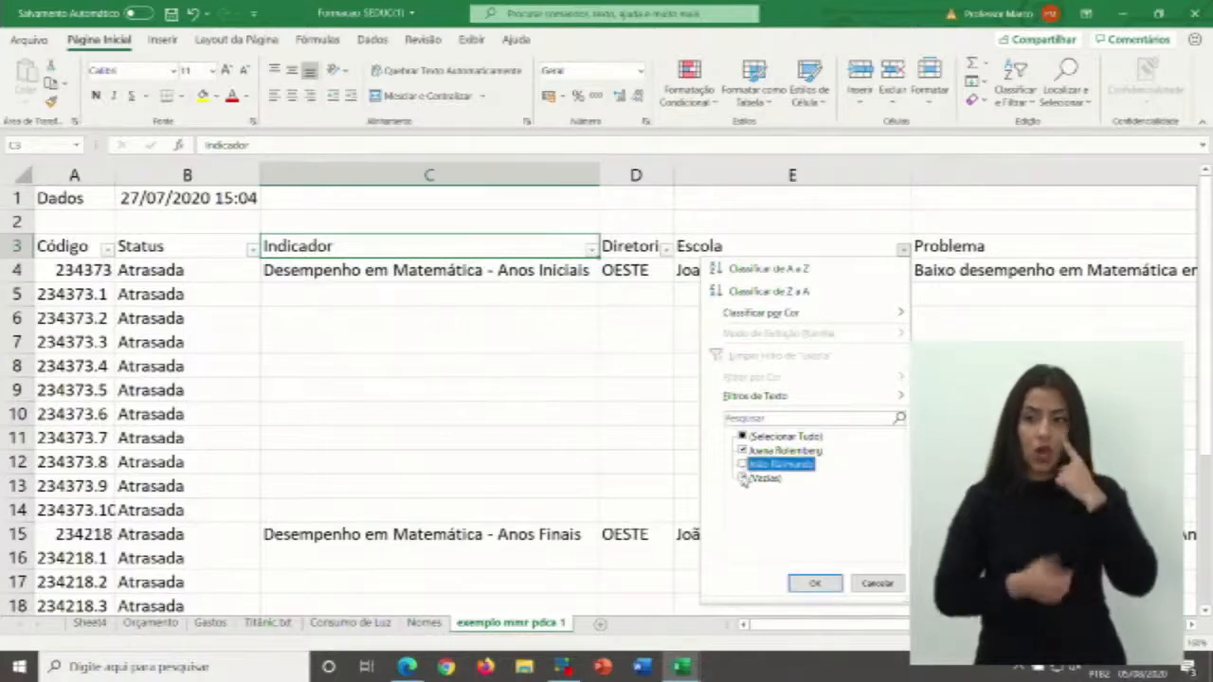
pyautogui.click(743, 479)
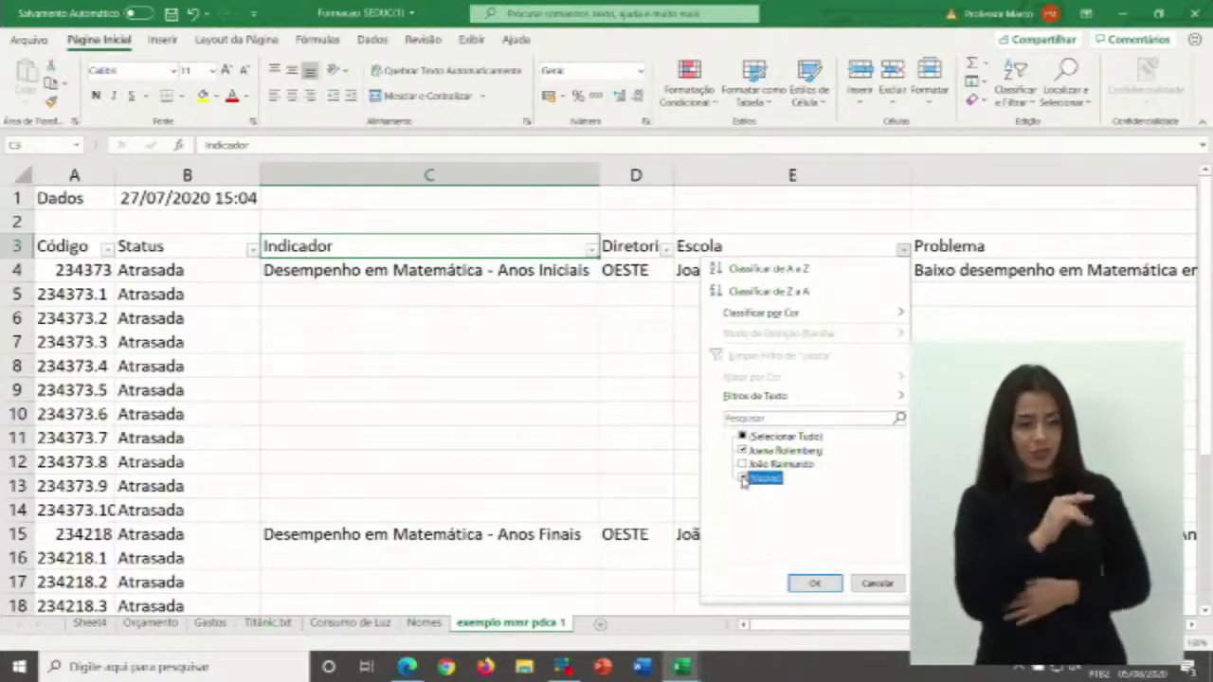
pyautogui.click(835, 587)
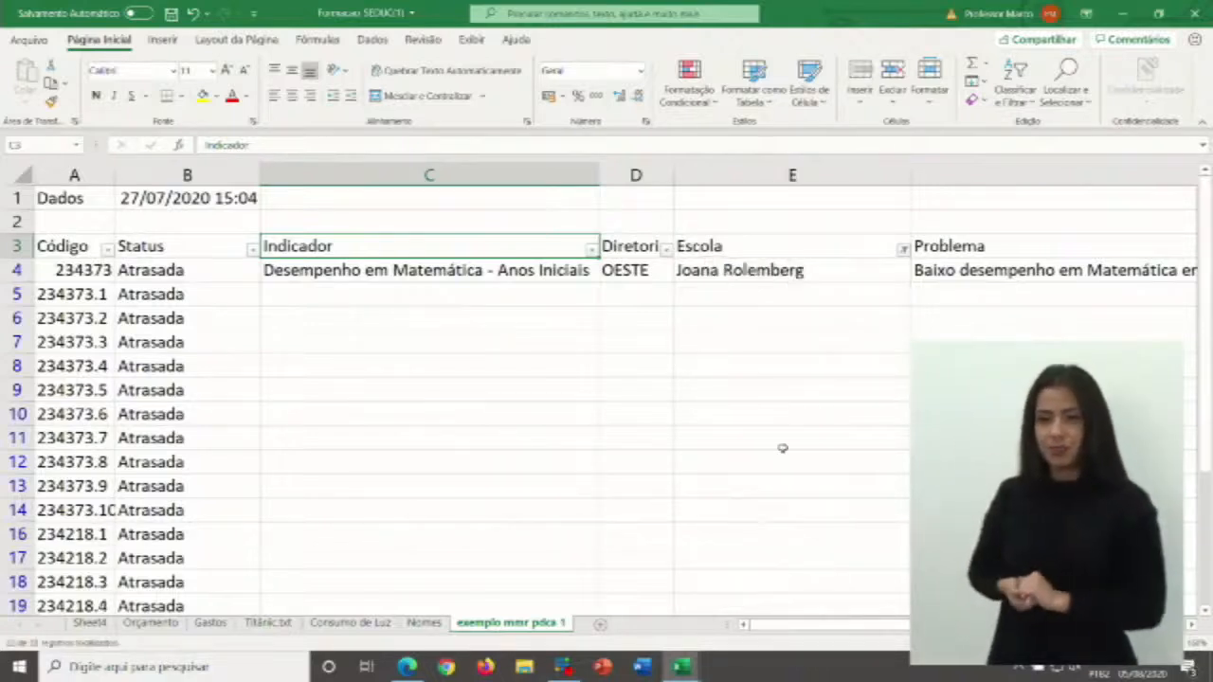
# - Examine the row numbering of the filtered list around rows 14 to 17
pyautogui.scroll(-2, 804, 398)
pyautogui.scroll(2, 792, 391)
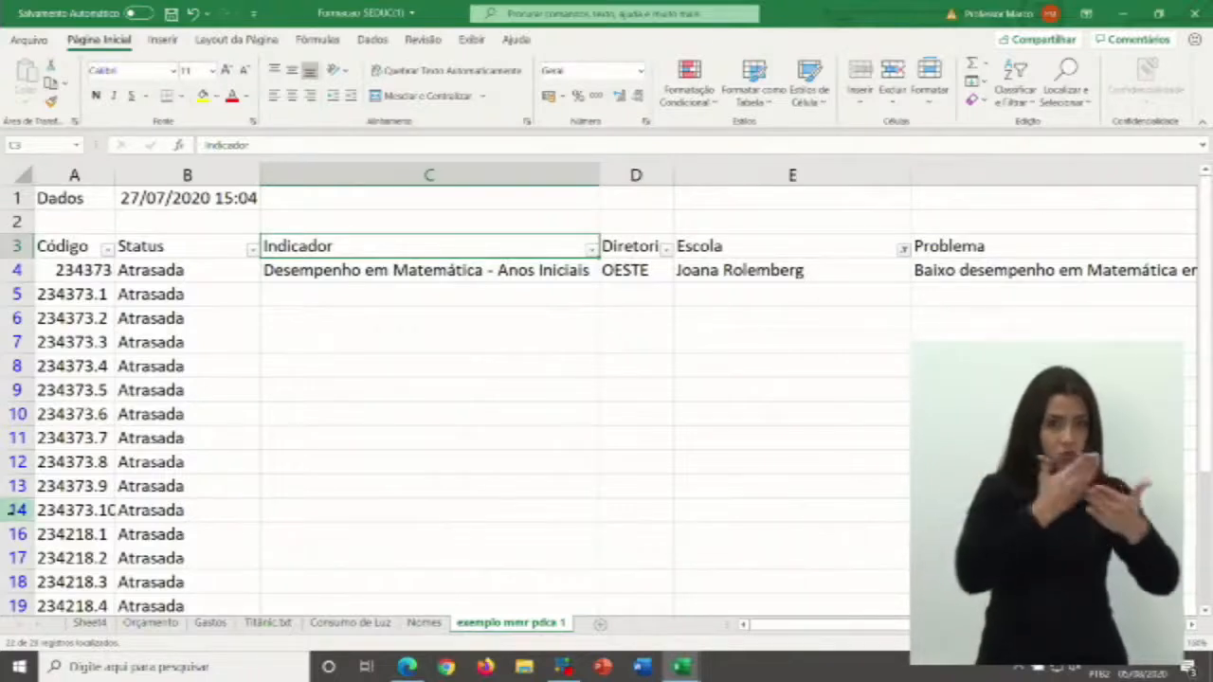
pyautogui.scroll(-1, 14, 493)
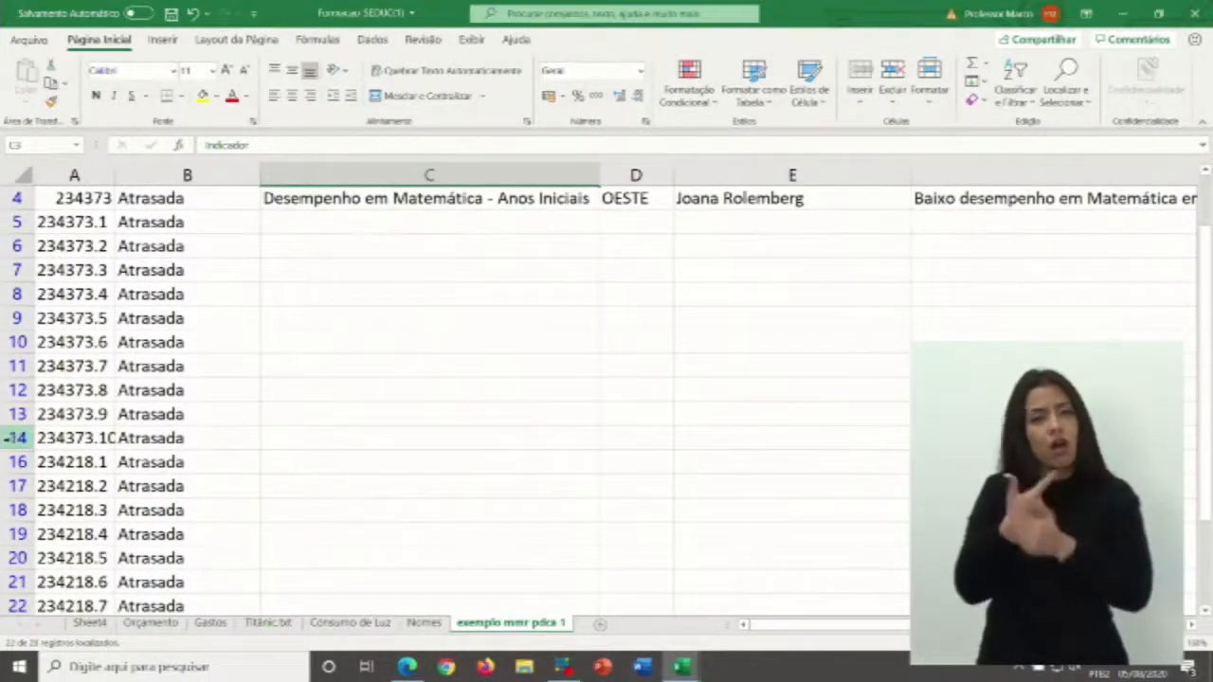
pyautogui.moveTo(12, 450); pyautogui.dragTo(11, 448)
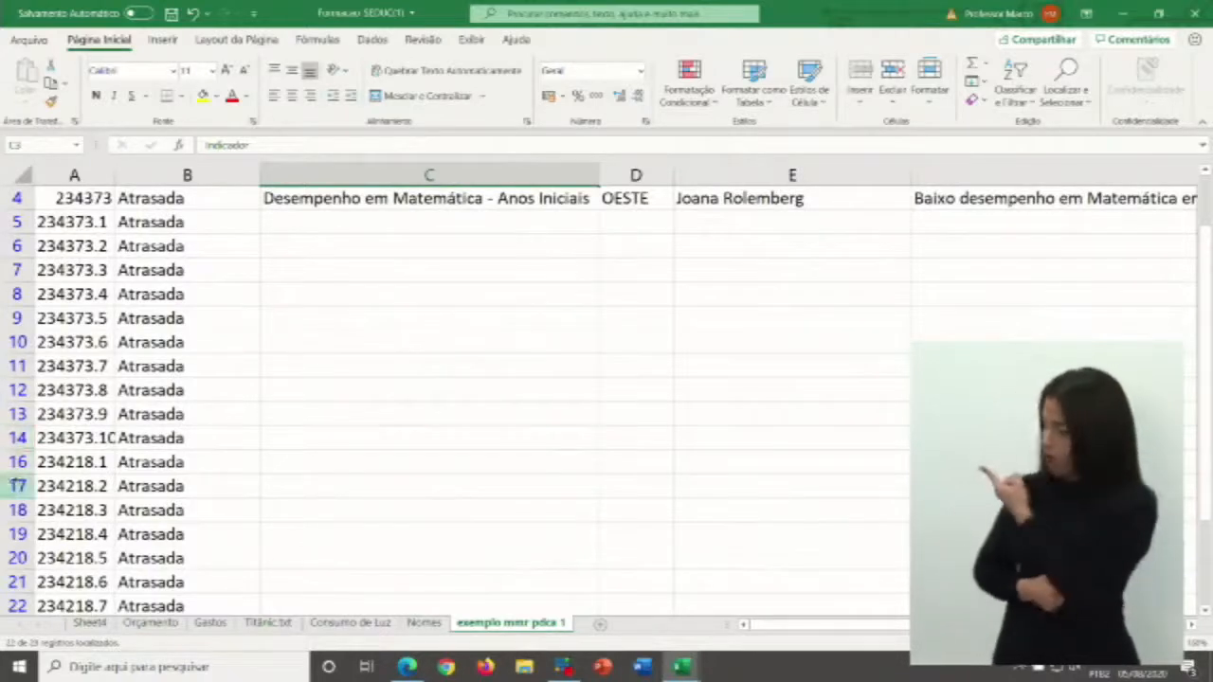
pyautogui.doubleClick(341, 14)
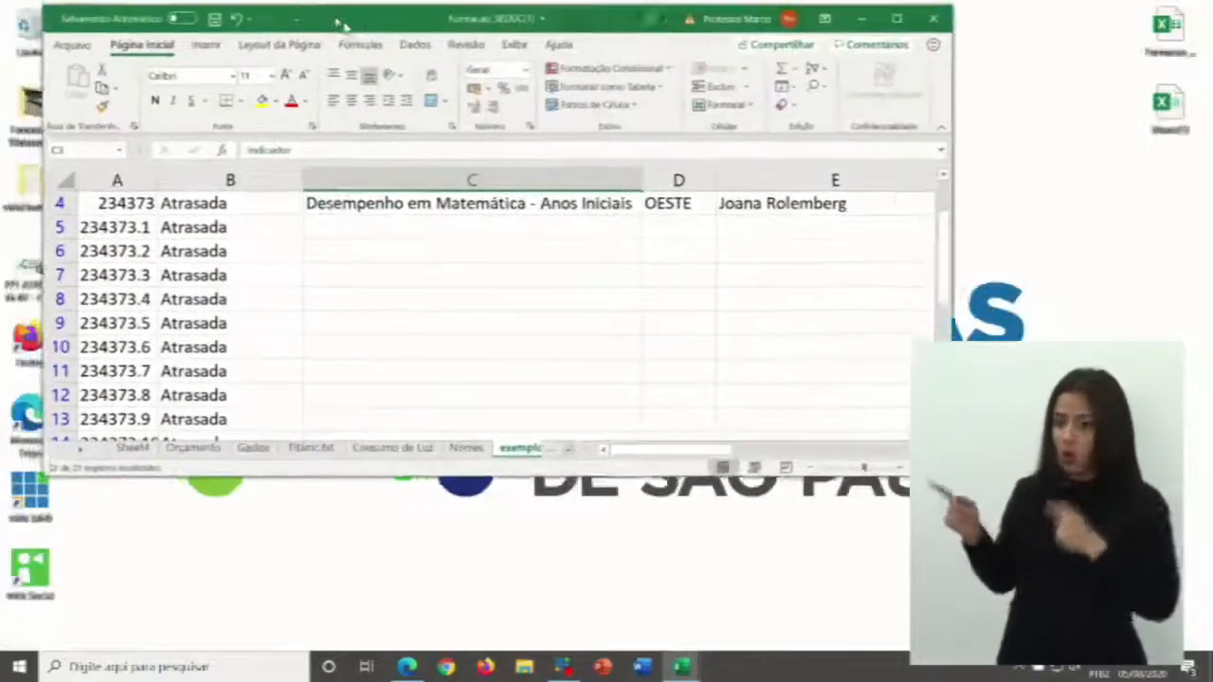
pyautogui.moveTo(340, 23); pyautogui.dragTo(352, 30)
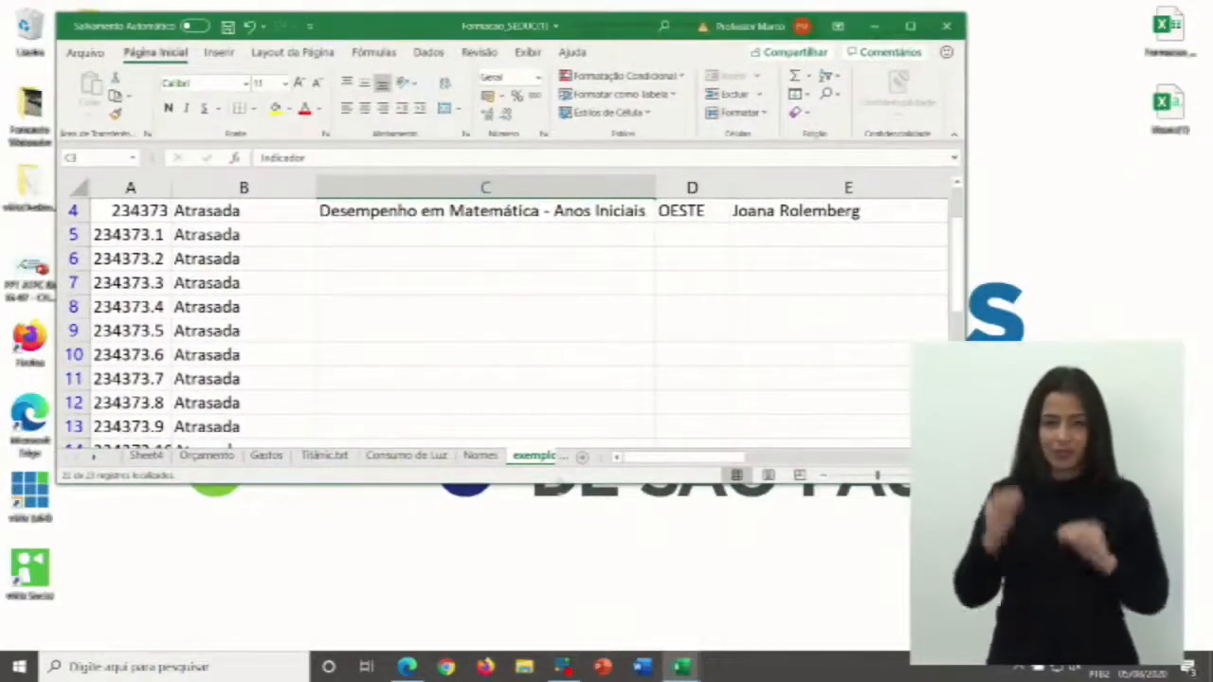
pyautogui.moveTo(556, 481); pyautogui.dragTo(545, 674)
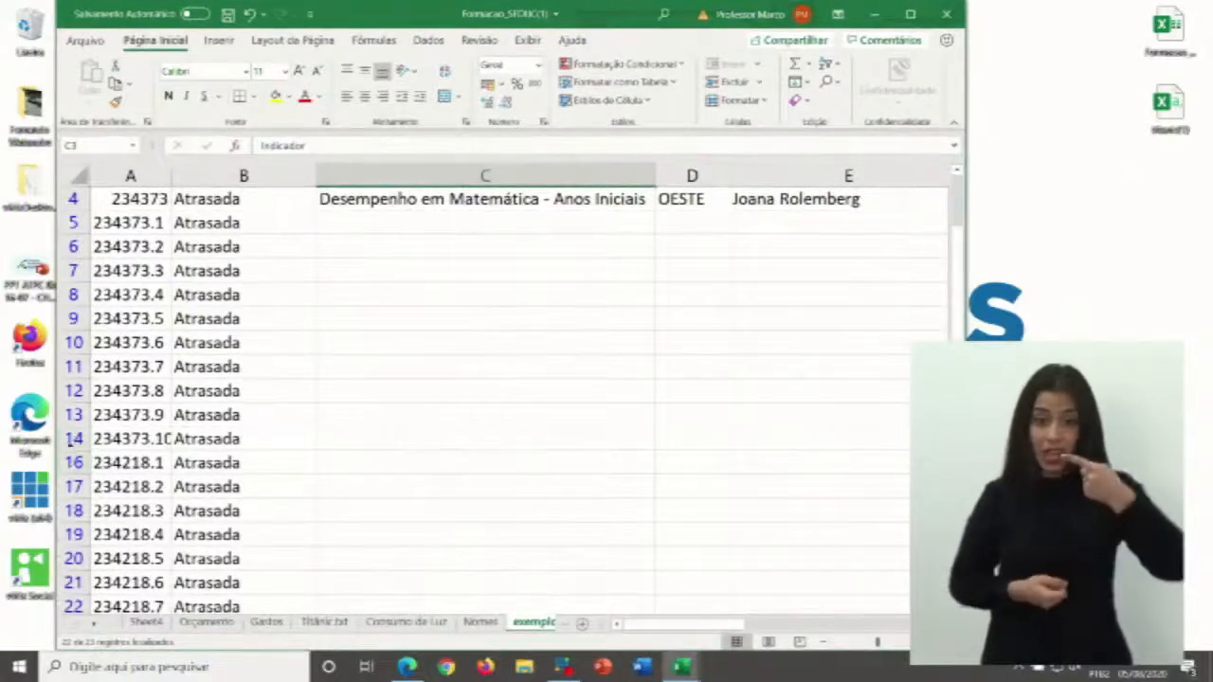
pyautogui.click(909, 15)
# - Include the second school in the Escola filter again so that all values are selected
pyautogui.scroll(1, 874, 413)
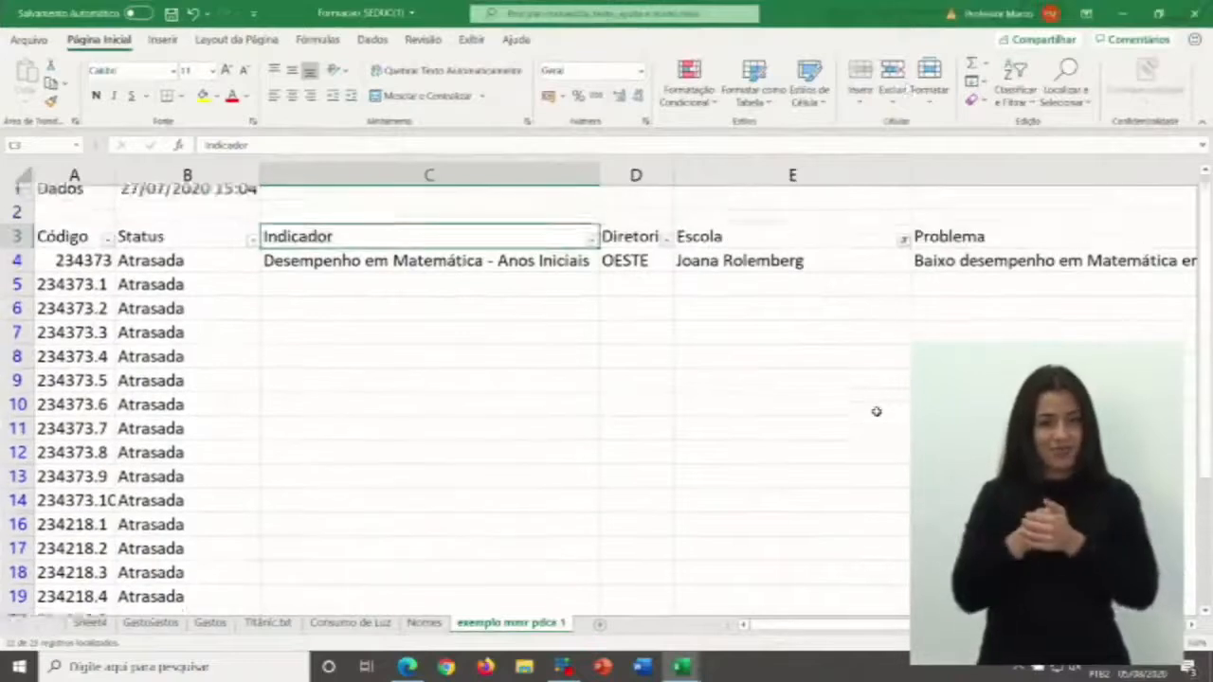
pyautogui.click(905, 249)
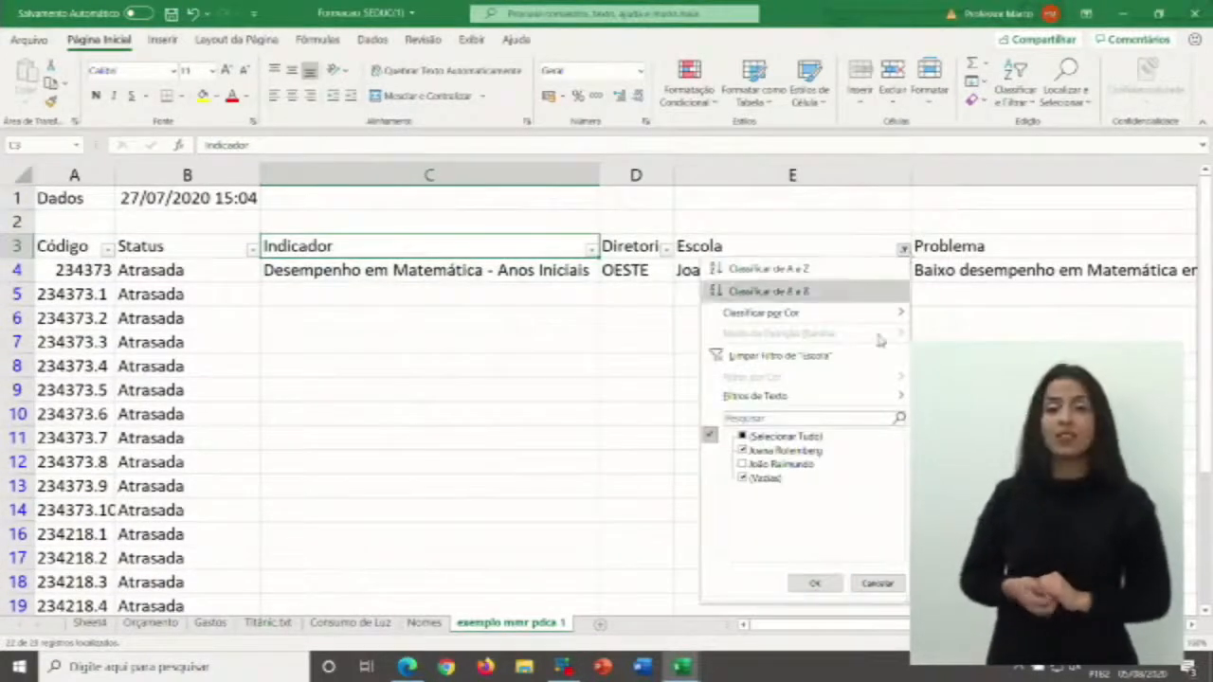
pyautogui.click(745, 465)
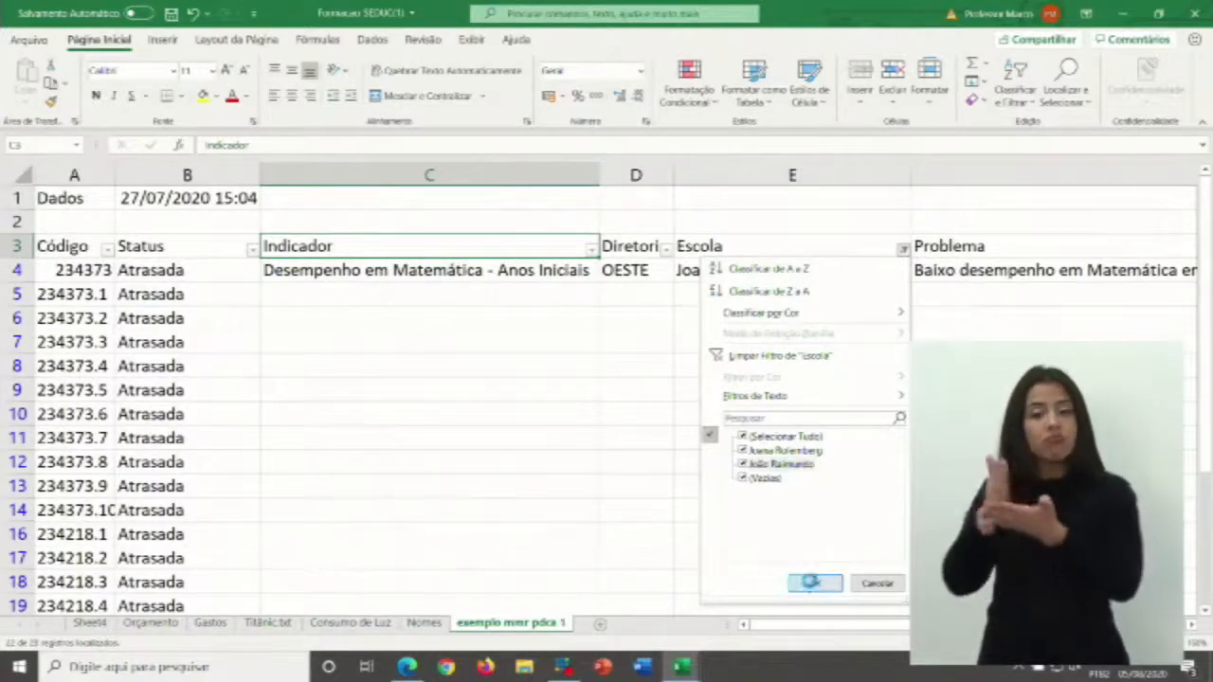
pyautogui.click(810, 582)
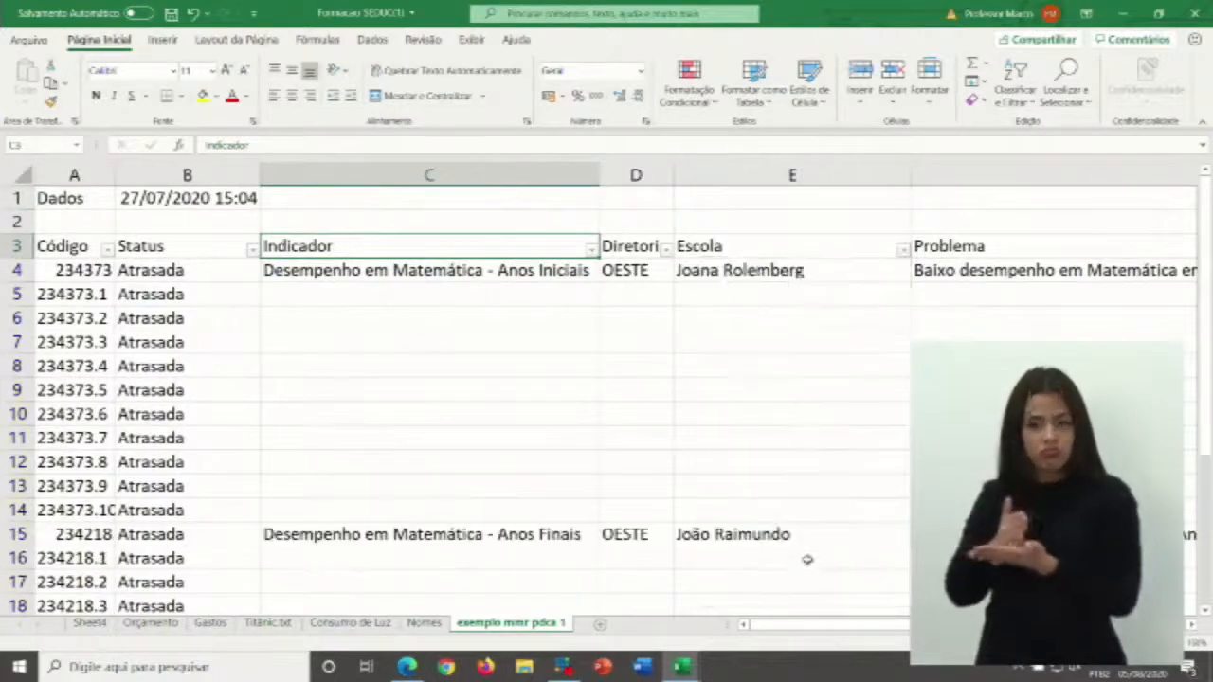
# - Filter the Escola column to only the first listed school, excluding the second school and the blanks
pyautogui.click(903, 250)
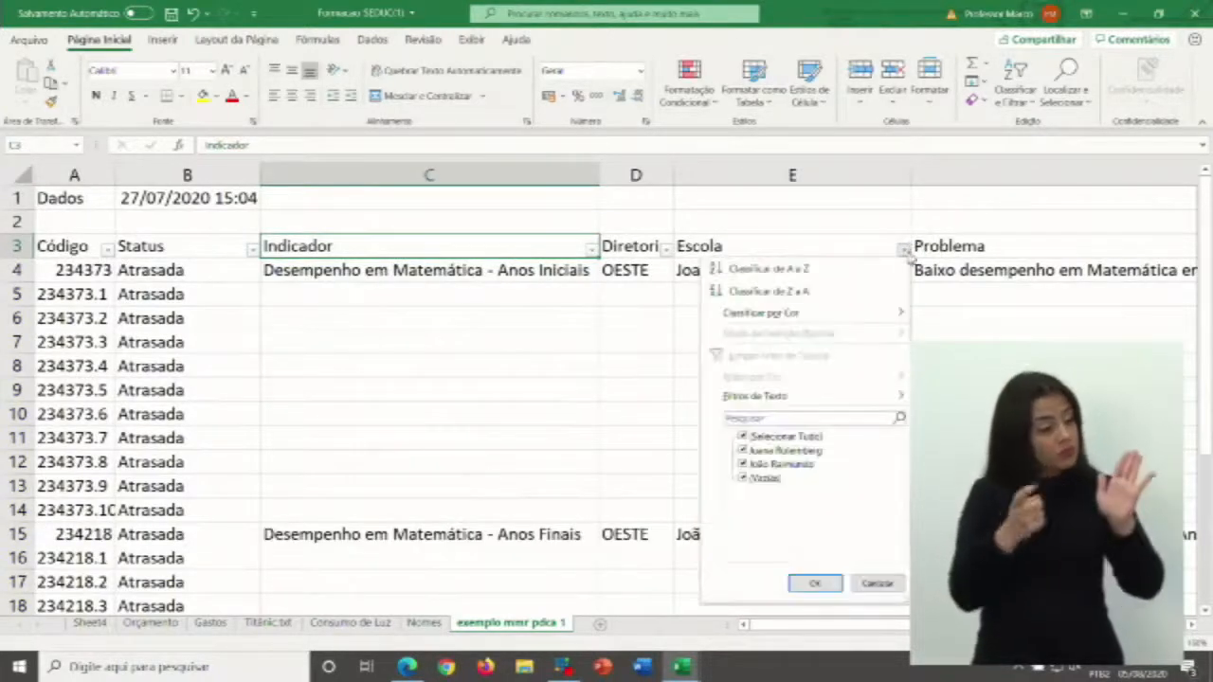
pyautogui.click(742, 464)
pyautogui.click(743, 478)
pyautogui.click(815, 583)
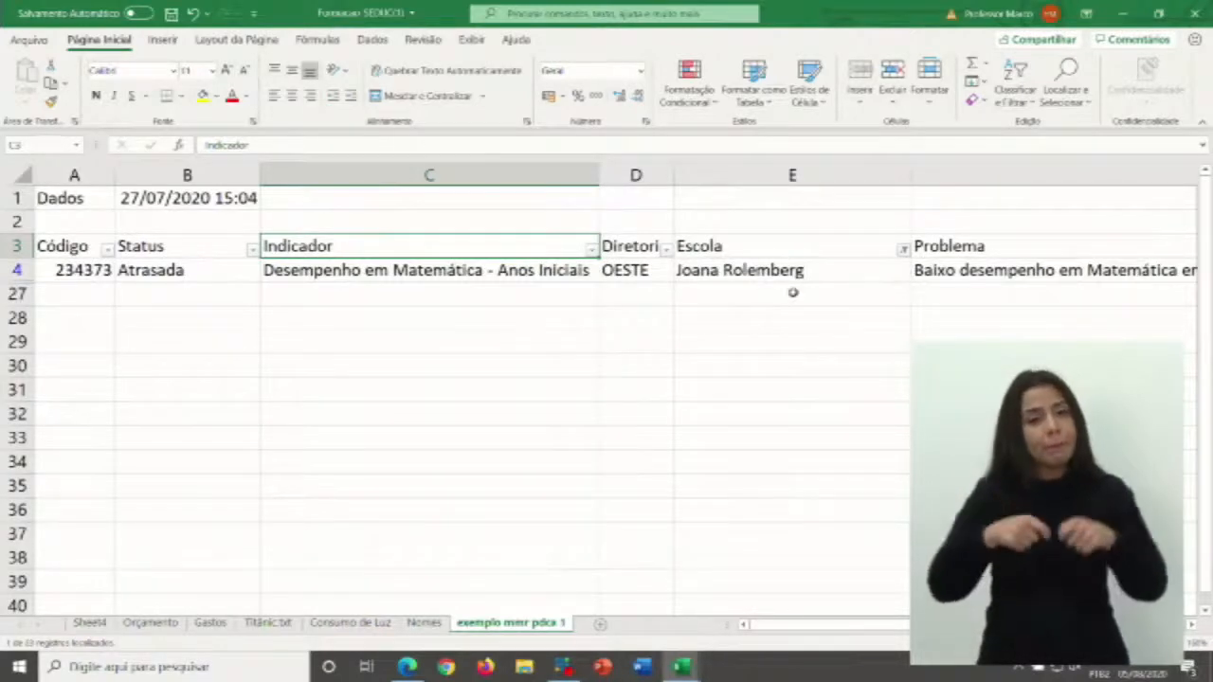
# - Include the second school and the blanks in the Escola filter again so that all values are selected
pyautogui.click(903, 249)
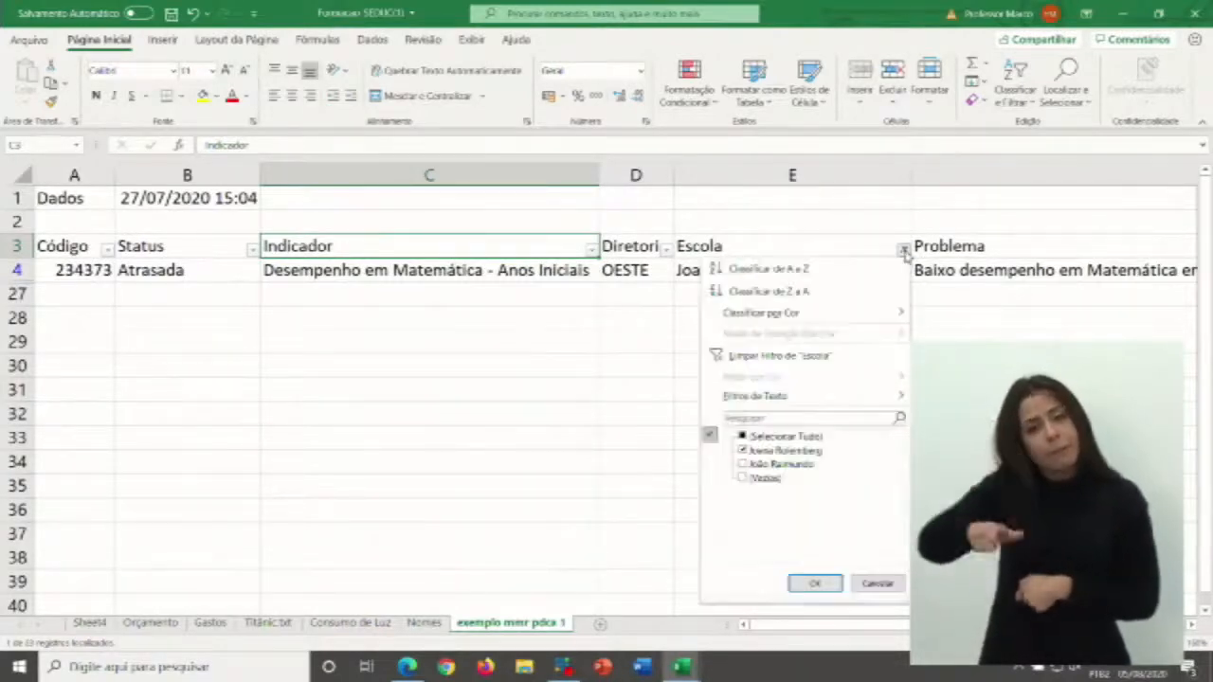
pyautogui.click(749, 464)
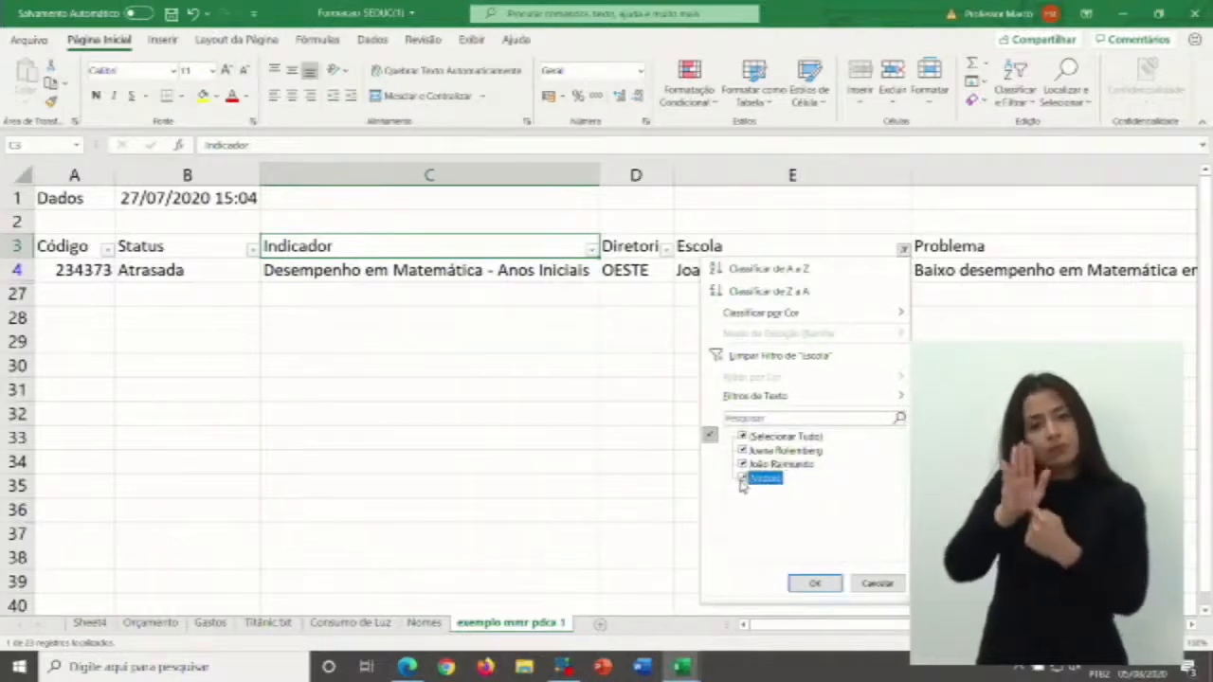
pyautogui.click(821, 581)
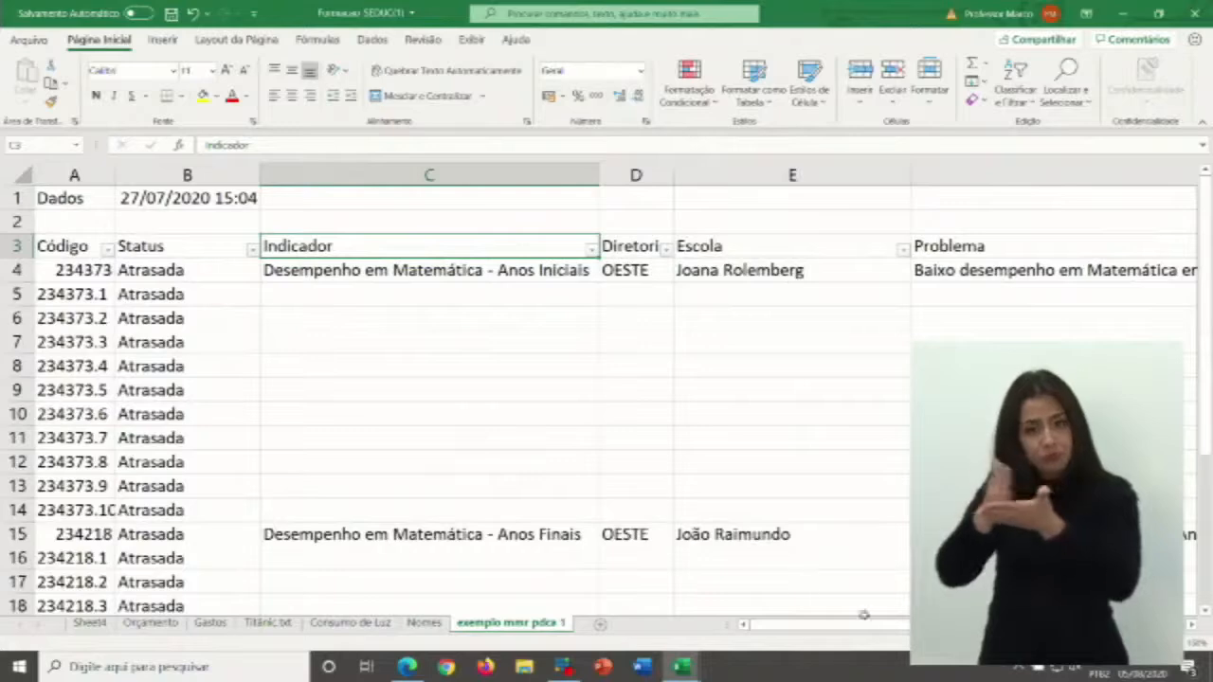
# - Narrow the Ação column (I) to about half its width
pyautogui.click(1195, 630)
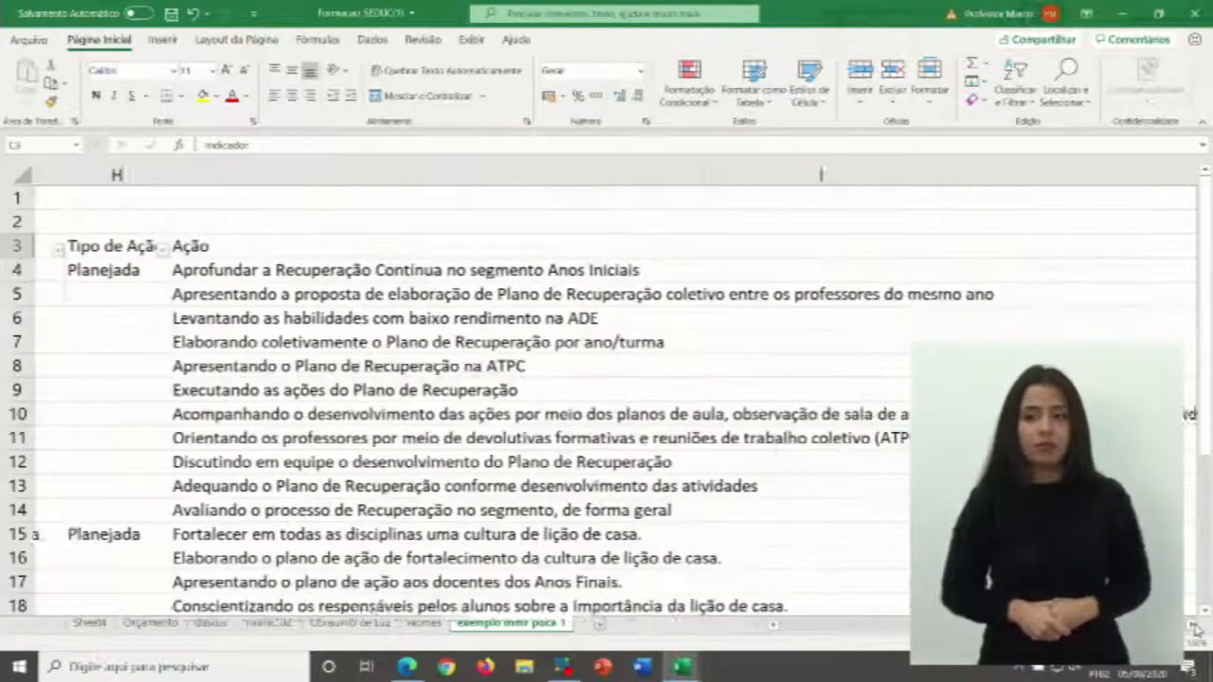
pyautogui.click(1195, 630)
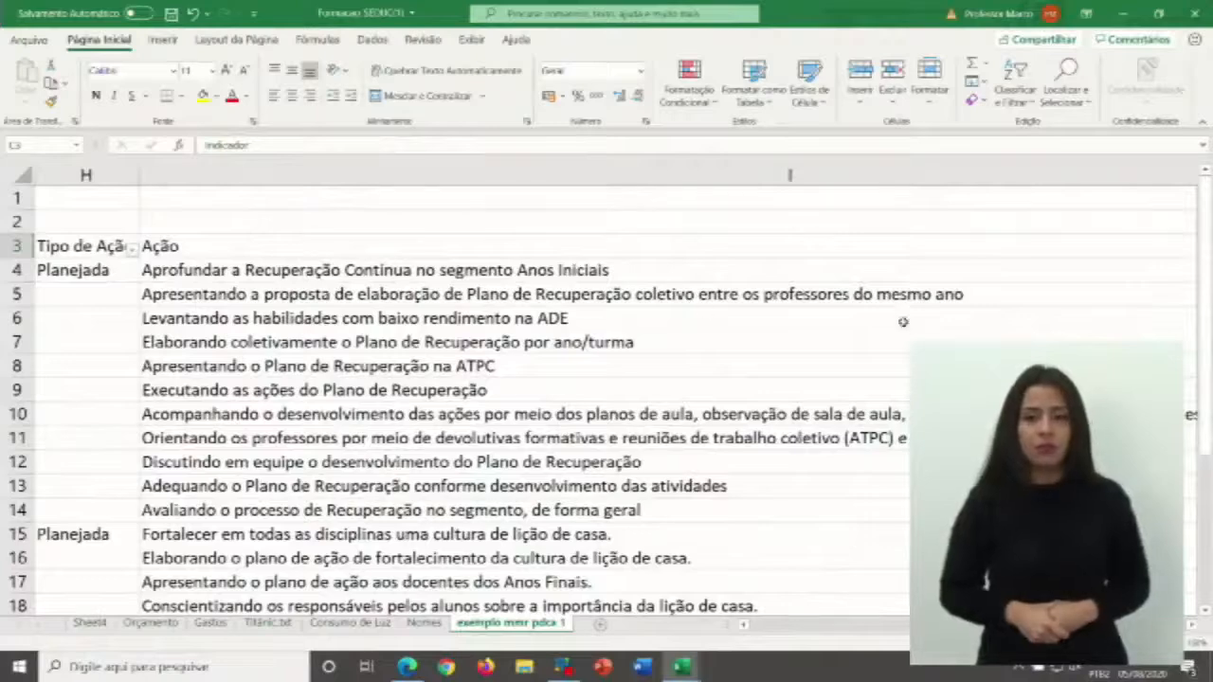
pyautogui.click(1193, 626)
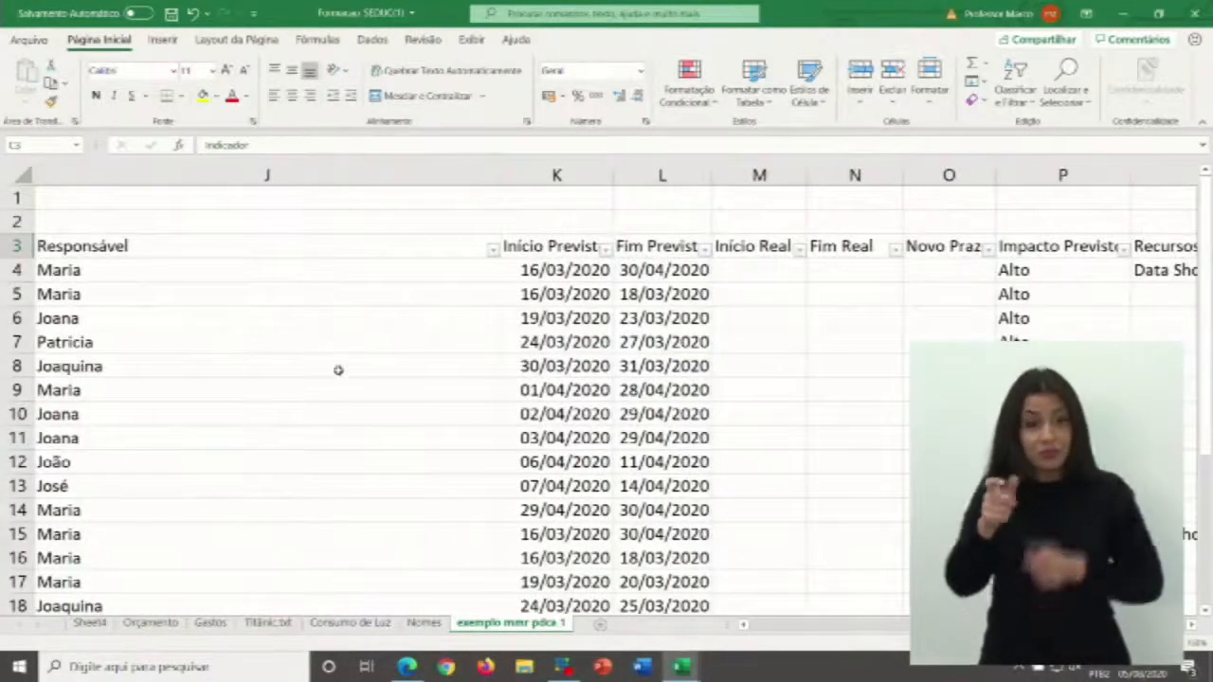
pyautogui.press('Left')
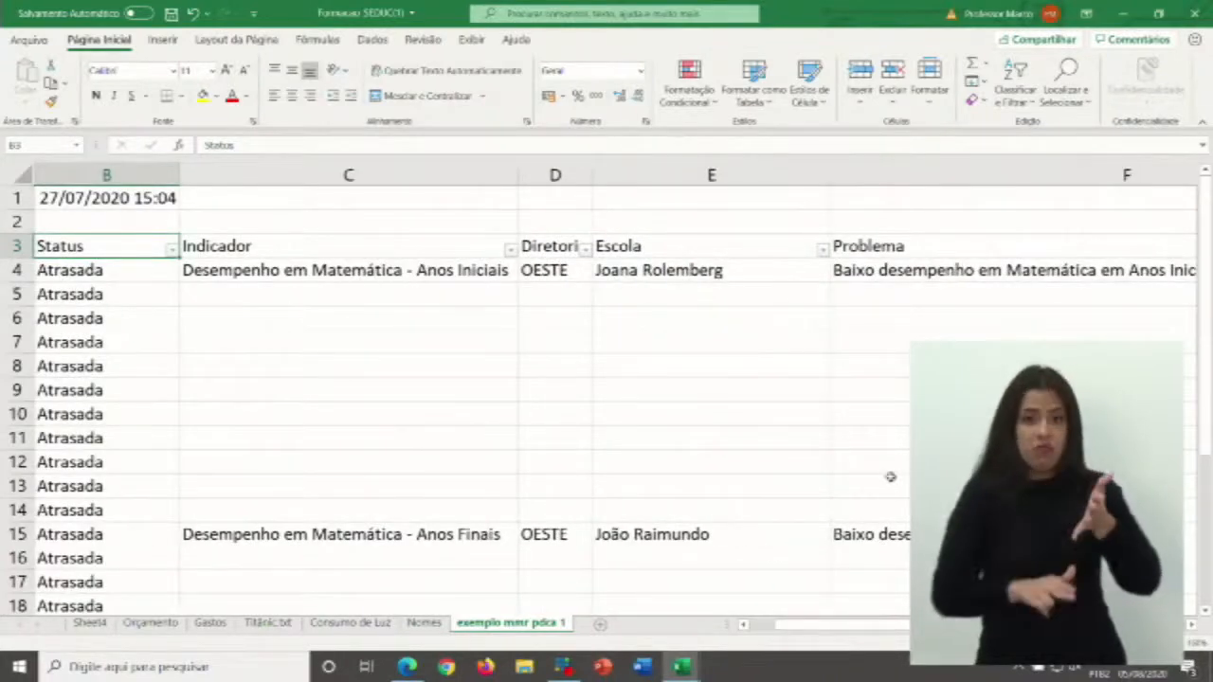
pyautogui.moveTo(933, 624); pyautogui.dragTo(1128, 625)
pyautogui.click(945, 240)
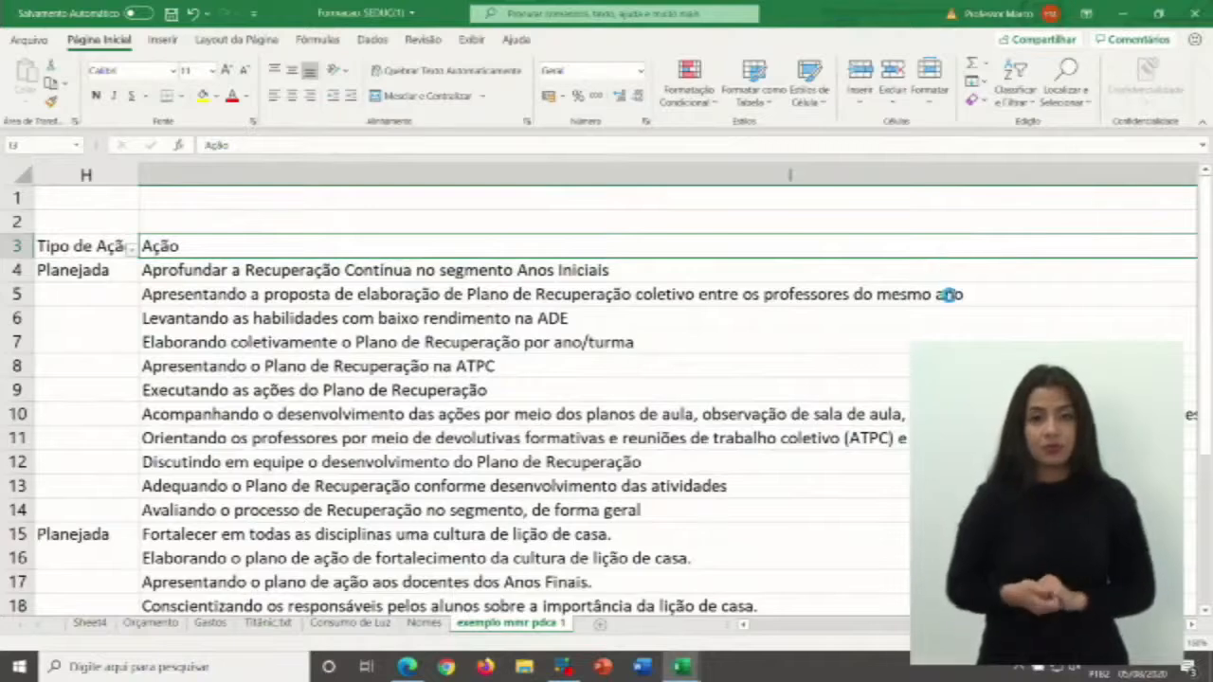
pyautogui.keyDown('ctrl'); pyautogui.scroll(-2, 946, 289); pyautogui.keyUp('ctrl')
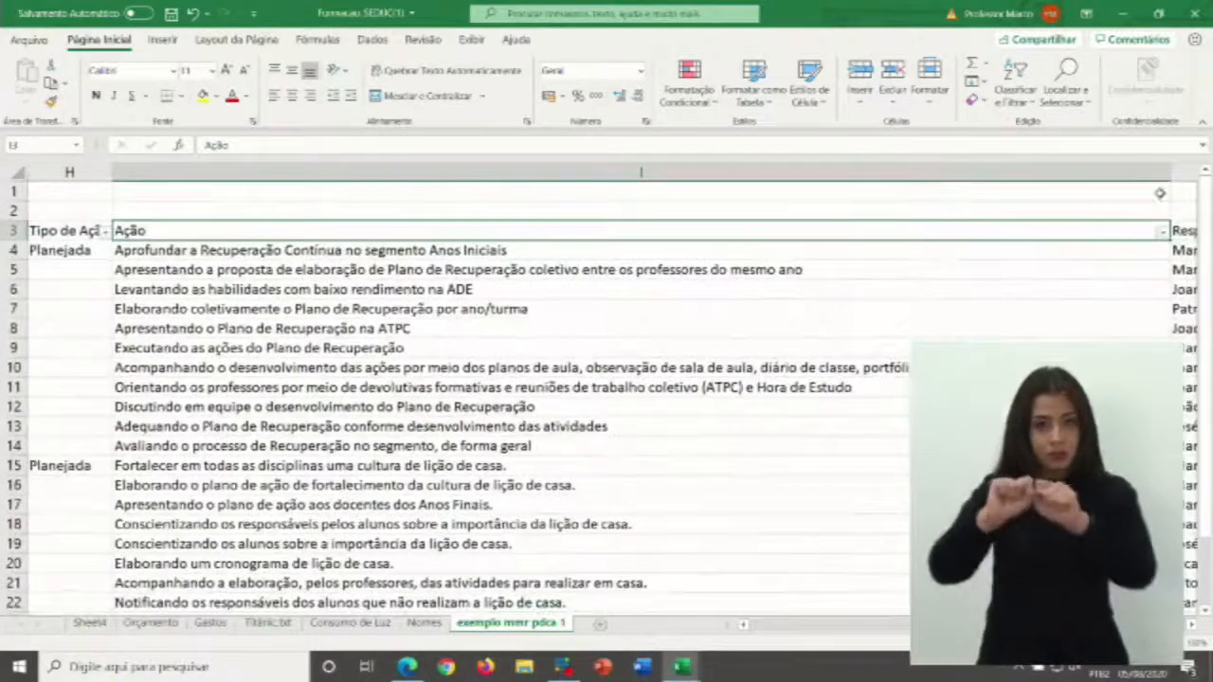
pyautogui.moveTo(1172, 168); pyautogui.dragTo(691, 175)
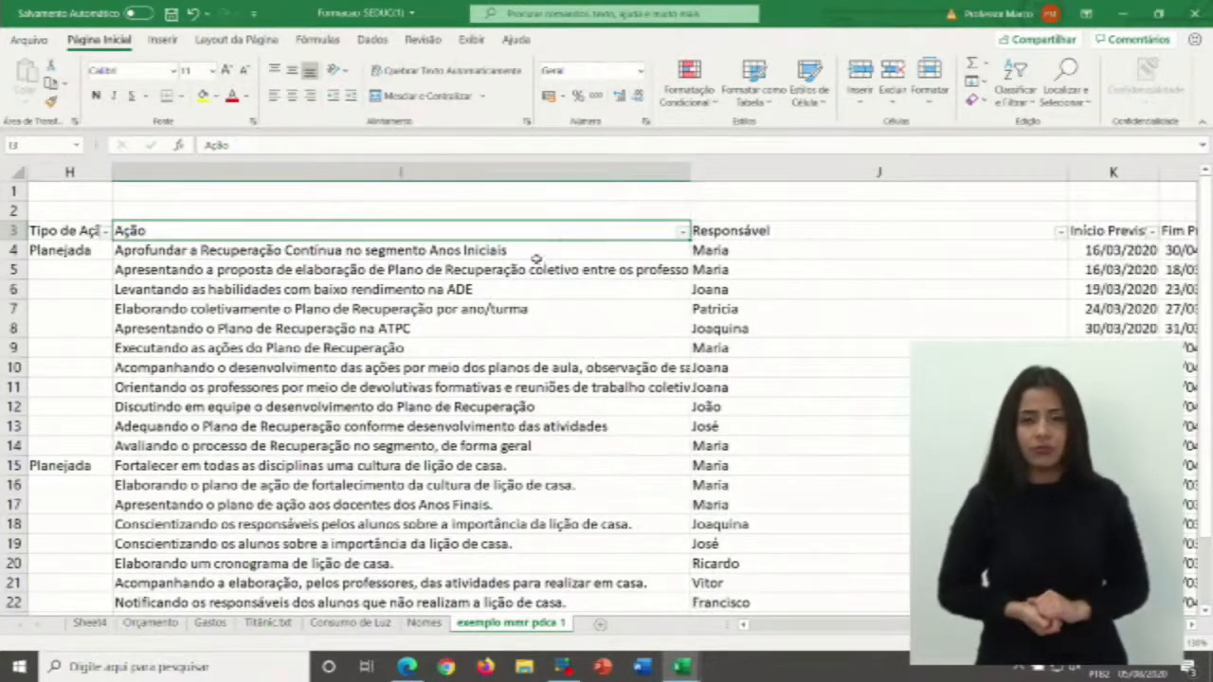
pyautogui.keyDown('ctrl'); pyautogui.scroll(2, 536, 257); pyautogui.keyUp('ctrl')
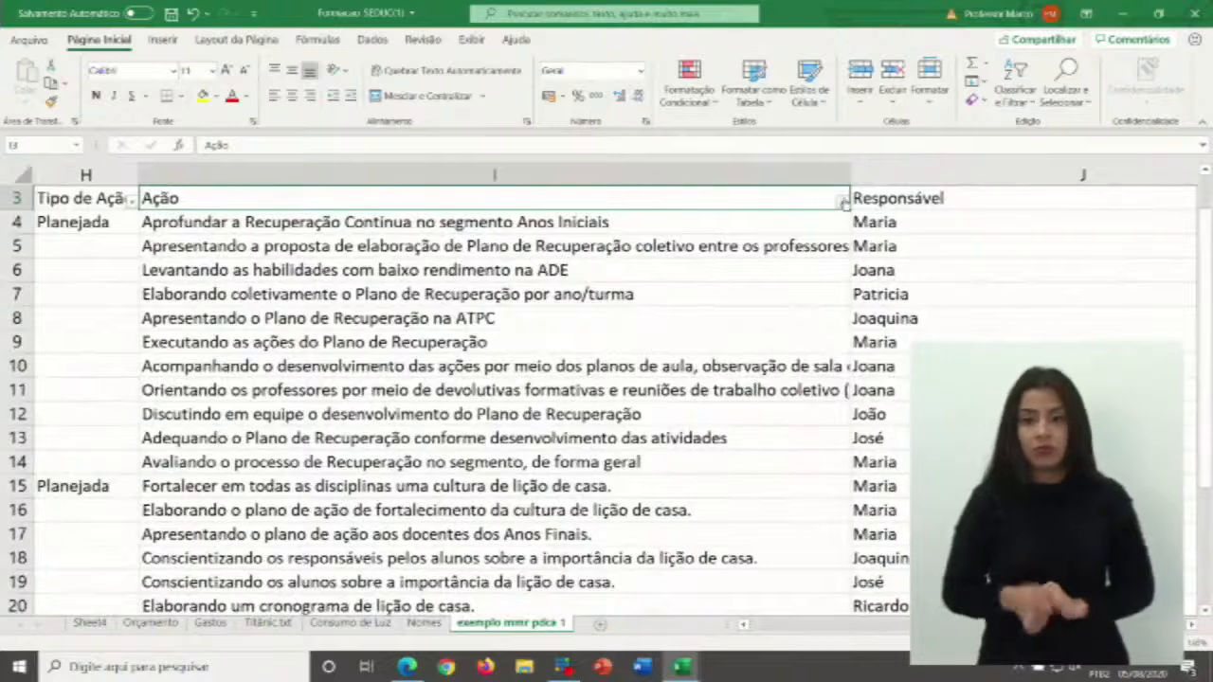
# - Filter the Ação column to only the first two entries, about following the elaboration of home activities and the students' completion of activities
pyautogui.click(842, 201)
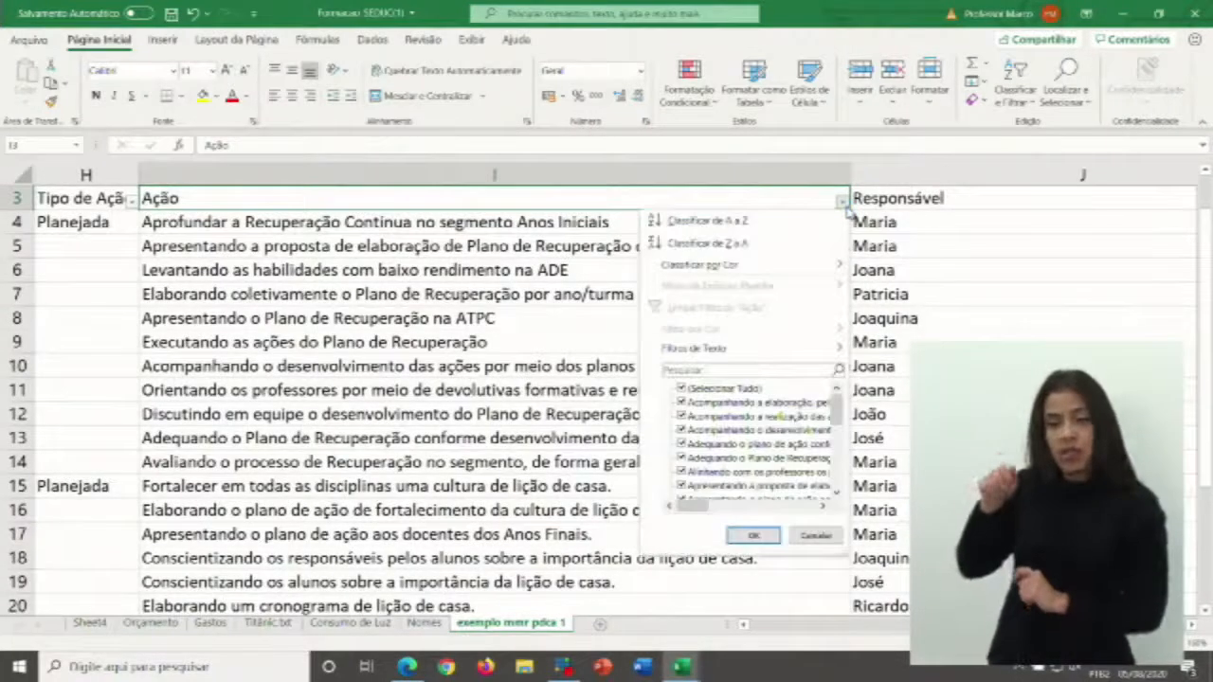
pyautogui.moveTo(703, 506)
pyautogui.mouseDown()
pyautogui.moveTo(749, 507)
pyautogui.moveTo(692, 509)
pyautogui.mouseUp()
pyautogui.scroll(-2, 718, 414)
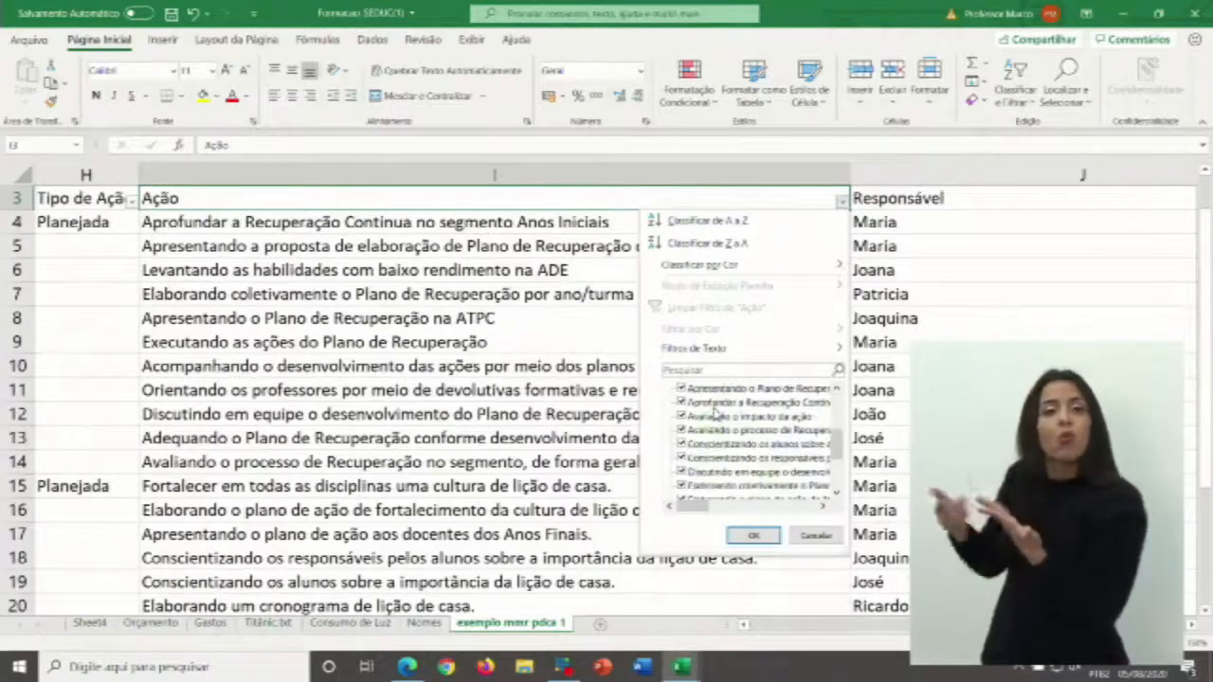
pyautogui.scroll(3, 718, 414)
pyautogui.click(682, 389)
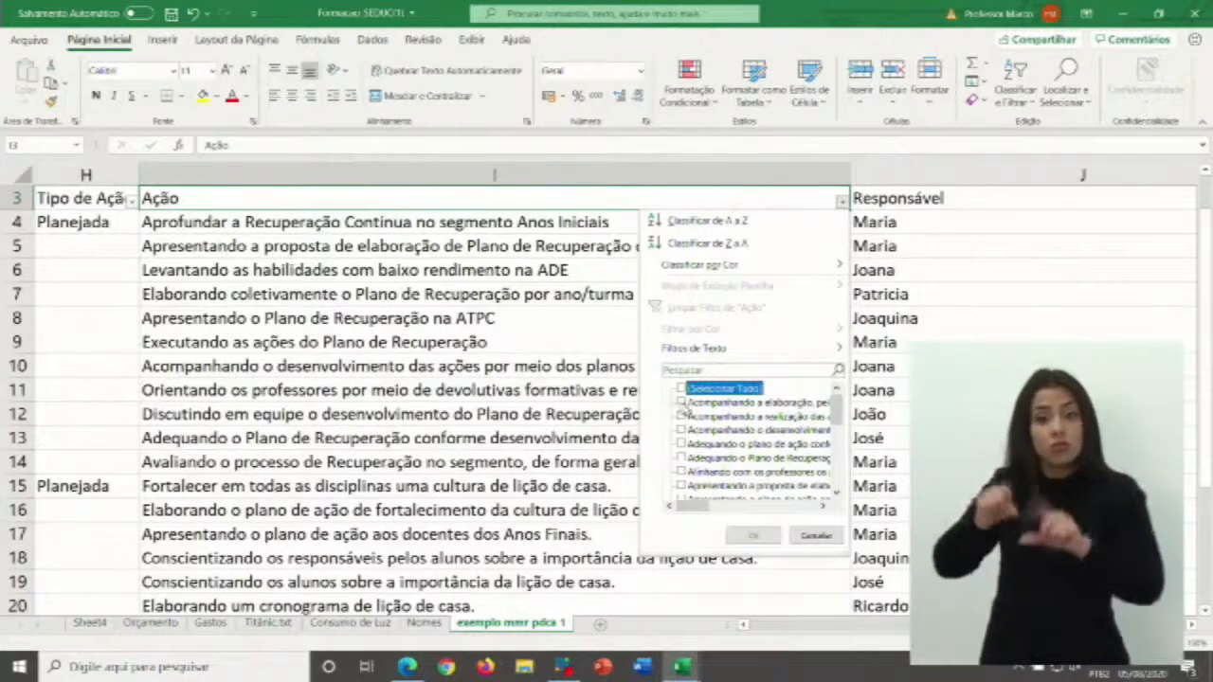
pyautogui.click(681, 403)
pyautogui.click(680, 416)
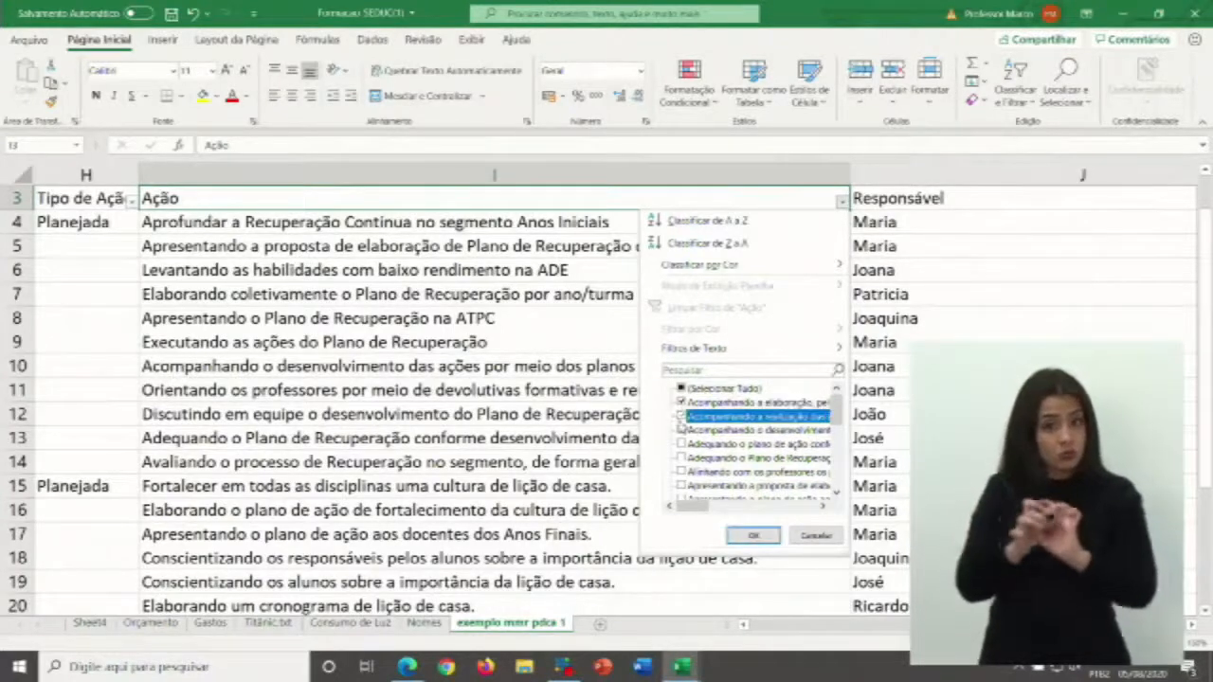
pyautogui.click(748, 536)
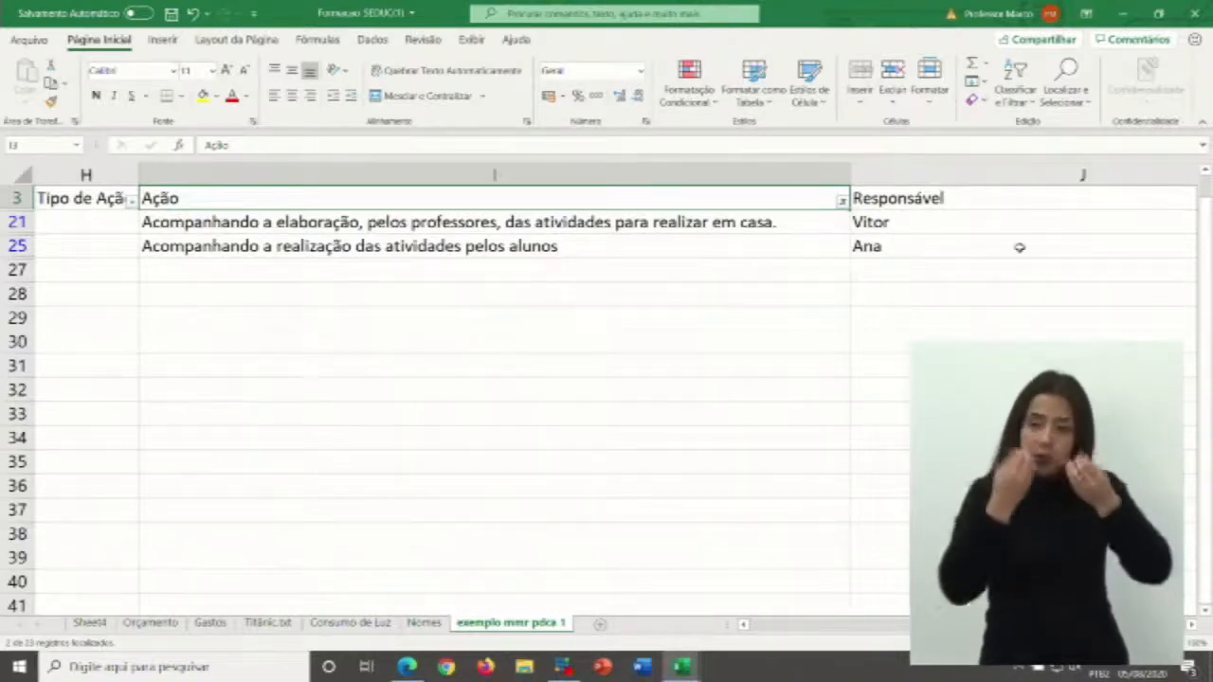
# - Examine the first filtered record in row 21, cell by cell from Responsável back to Código and Status
pyautogui.click(923, 228)
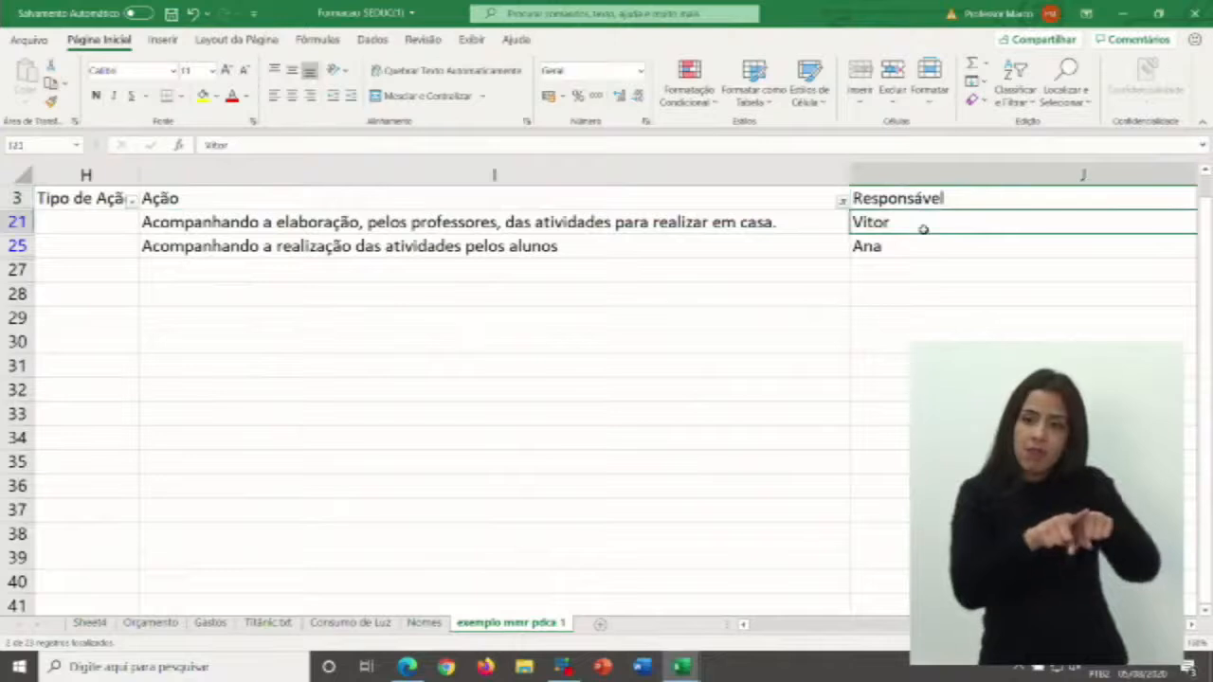
pyautogui.press('Left')
pyautogui.press('Left')
pyautogui.press('Left')
pyautogui.press('Left')
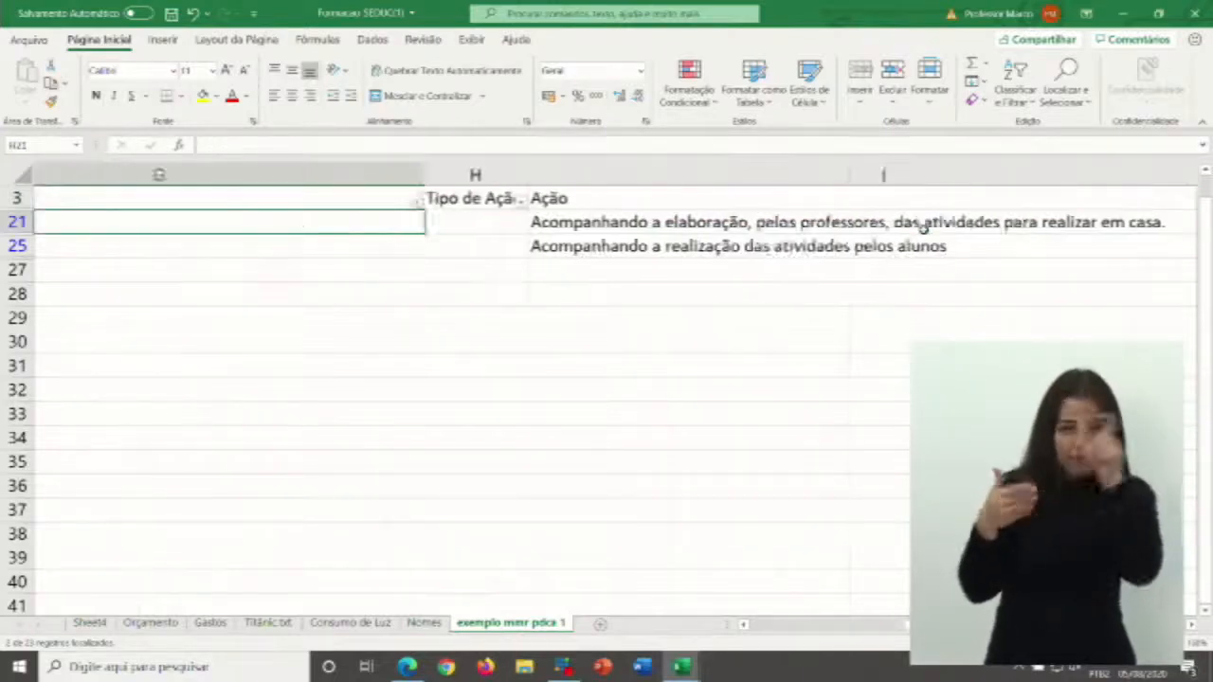
pyautogui.press('Left')
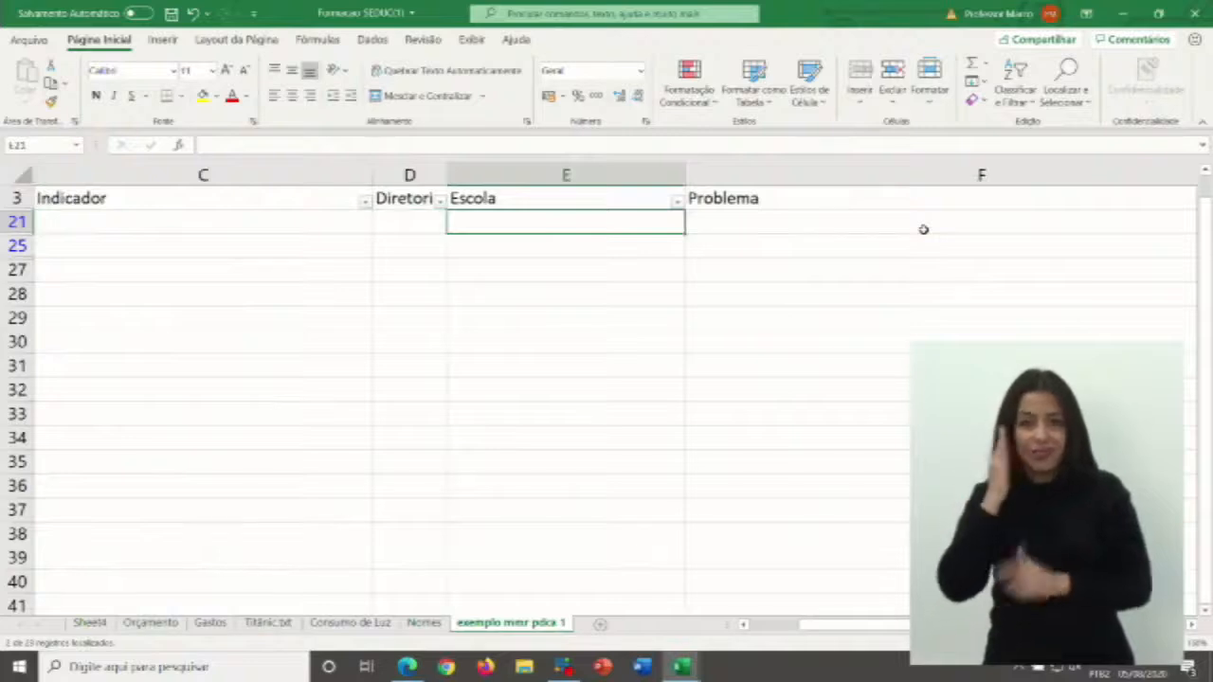
pyautogui.press('Left')
pyautogui.press('Left')
pyautogui.press('Left')
pyautogui.press('Left')
pyautogui.press('Right')
pyautogui.press('Right')
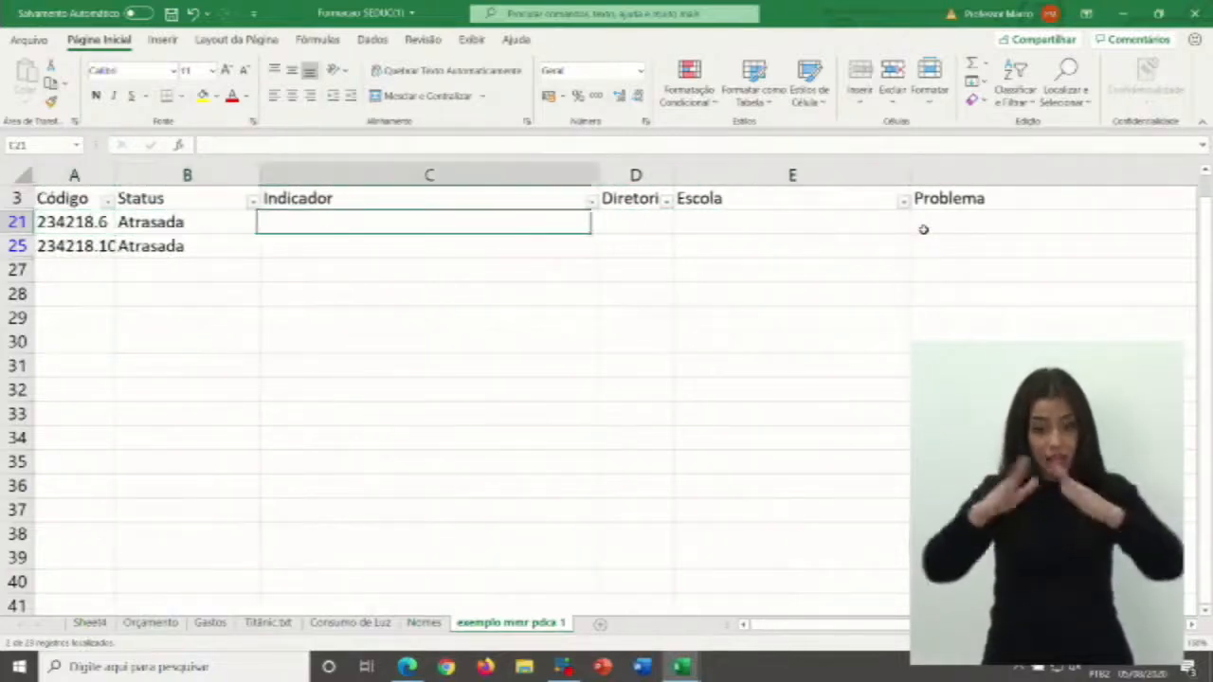
pyautogui.press('Left')
pyautogui.press('Left')
pyautogui.press('Right')
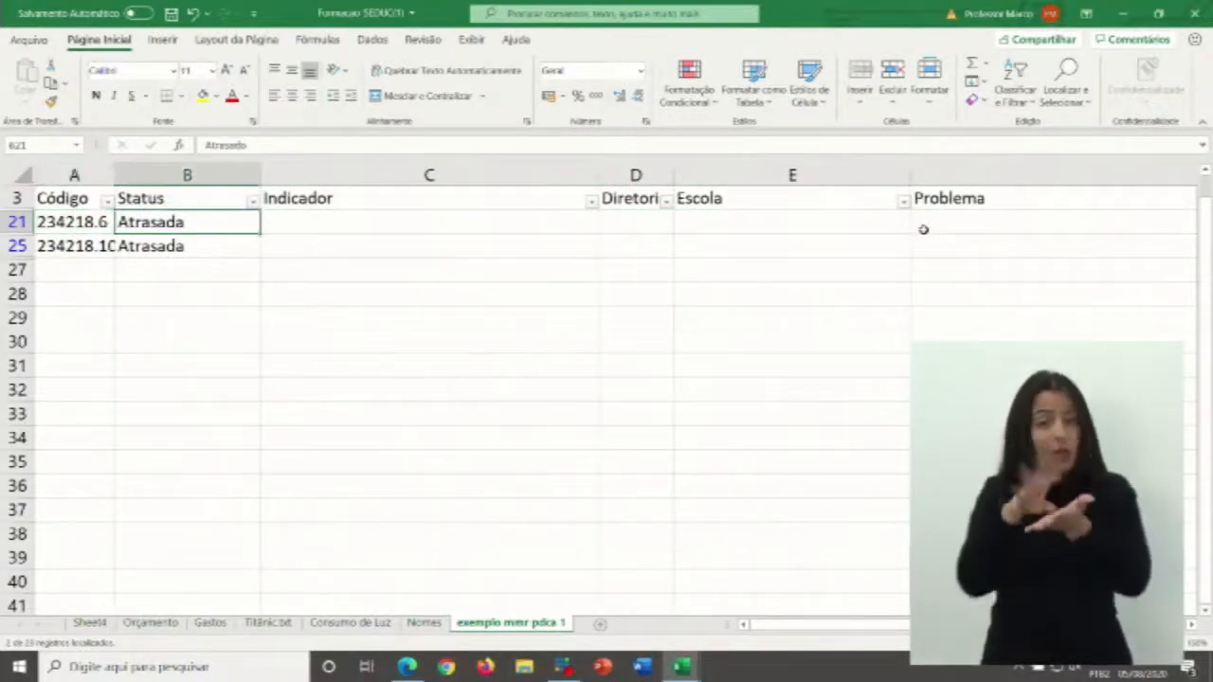
# - Examine the Status of both filtered records and follow row 21 across to Ação and Responsável
pyautogui.press('Down')
pyautogui.press('Up')
pyautogui.press('Right')
pyautogui.press('Right')
pyautogui.press('Right')
pyautogui.press('Right')
pyautogui.press('Right')
pyautogui.press('Right')
pyautogui.press('Right')
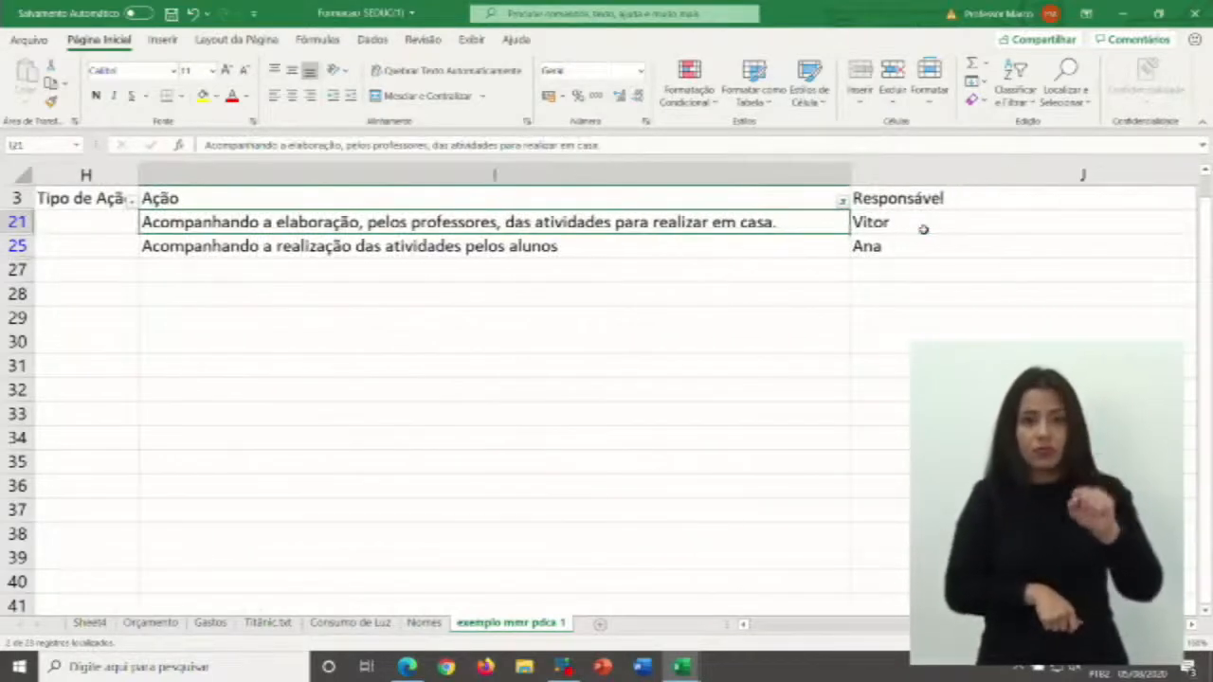
pyautogui.press('Right')
pyautogui.press('Left')
pyautogui.press('Left')
pyautogui.press('Right')
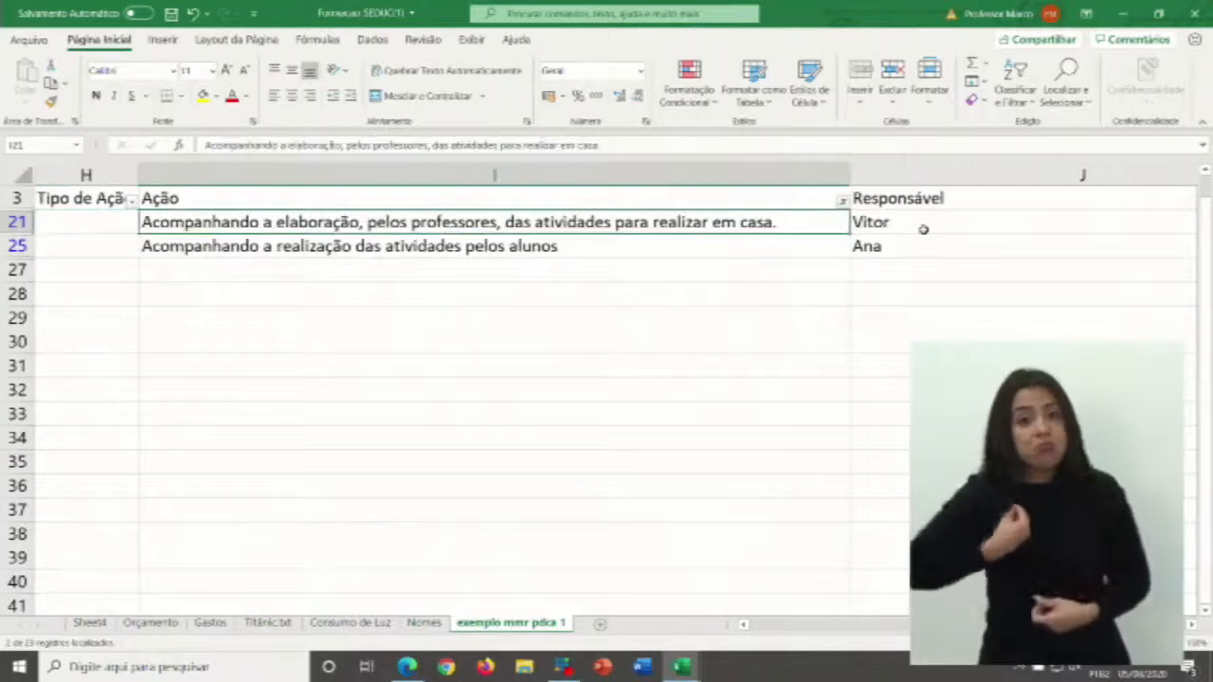
# - Select all values in the Ação filter again and look over the complete list
pyautogui.click(841, 202)
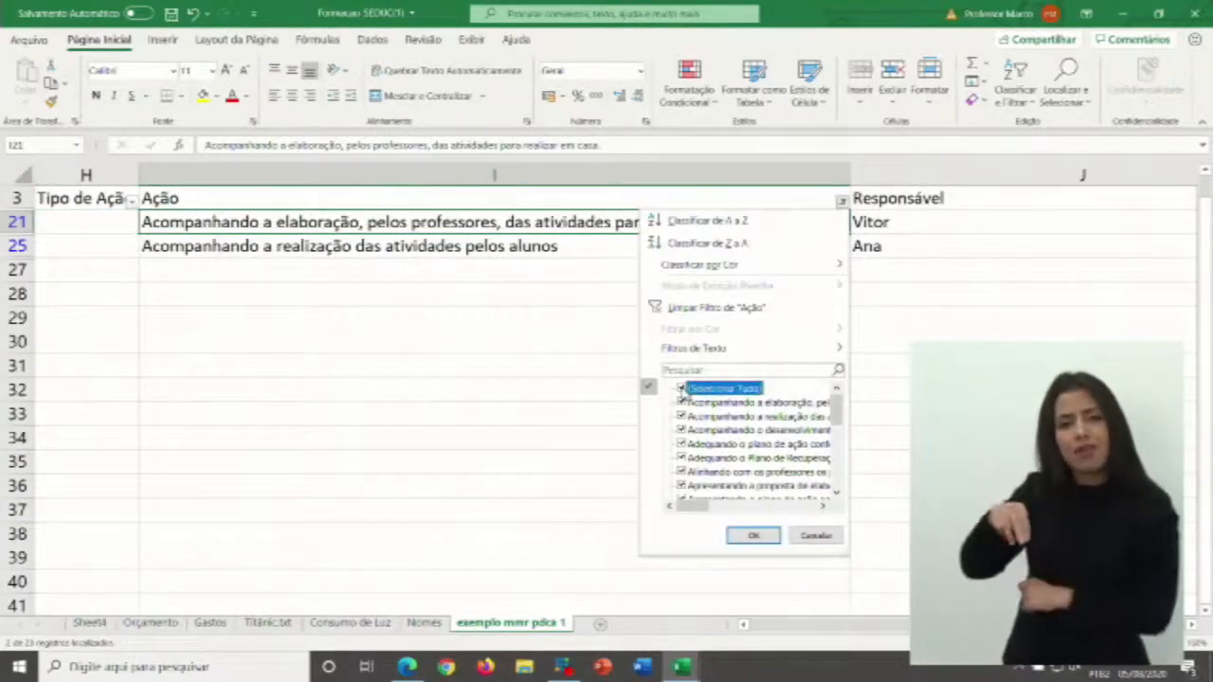
pyautogui.click(753, 535)
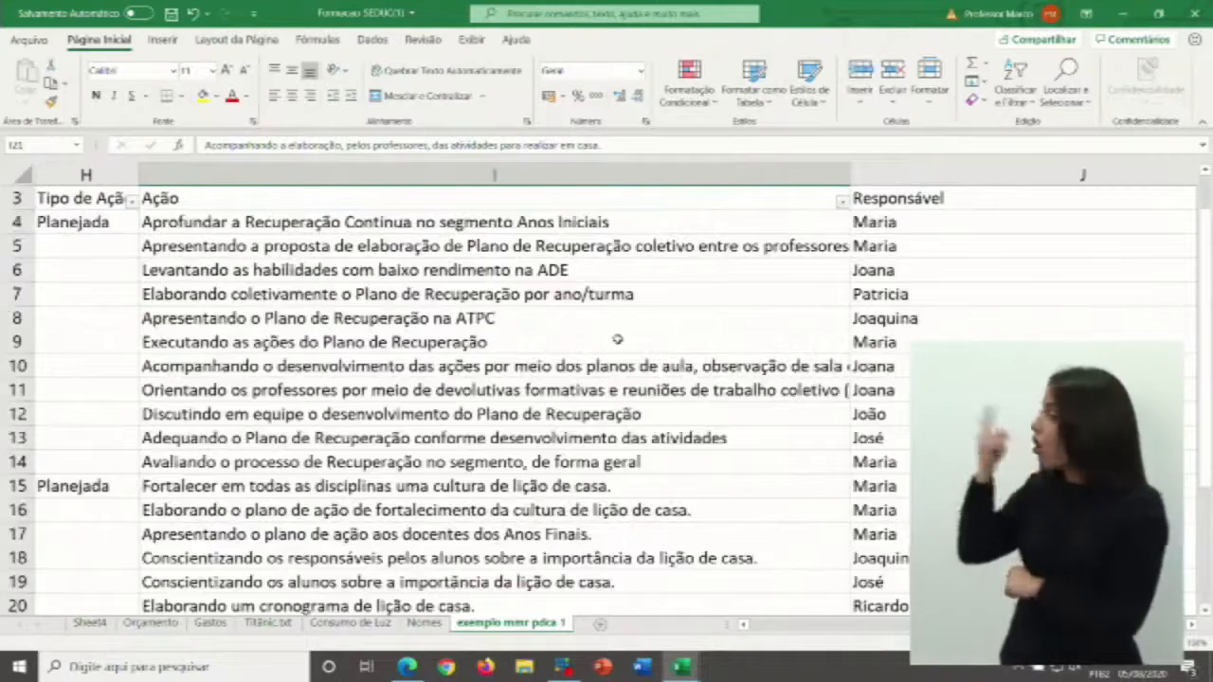
pyautogui.scroll(-3, 657, 424)
pyautogui.scroll(3, 656, 423)
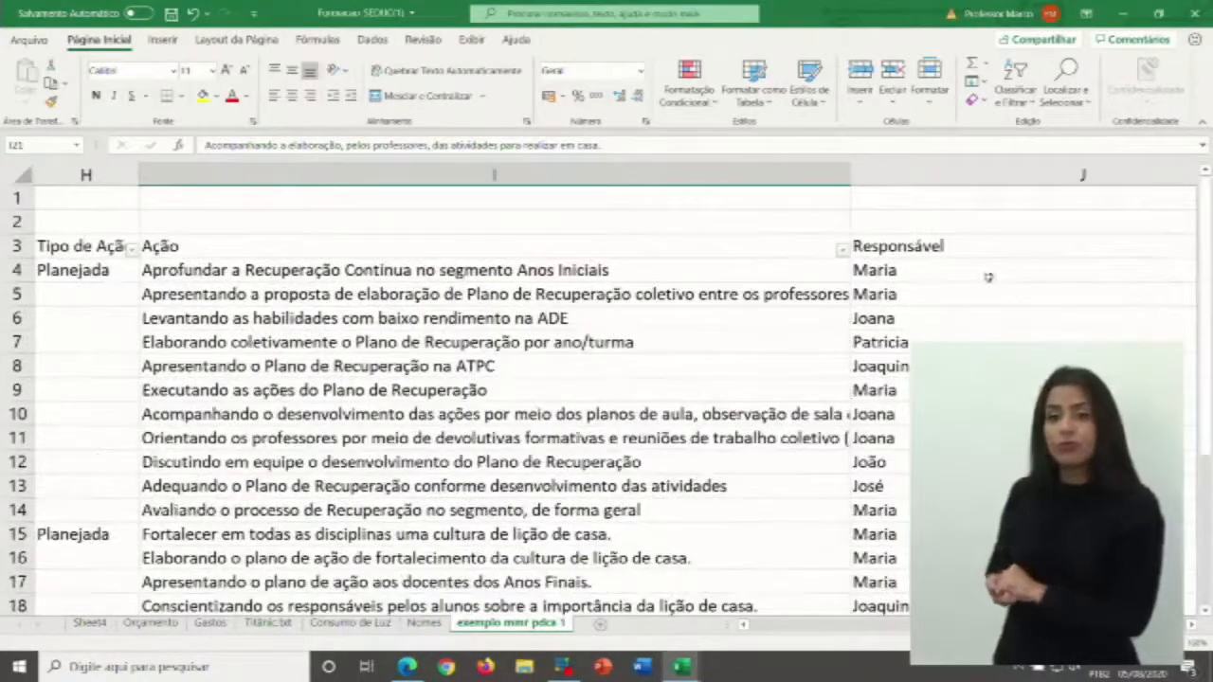
# - Examine the columns from Responsável to Observação, highlighting the Início Previsto column (K) and the Fim Previsto column (L)
pyautogui.click(1192, 626)
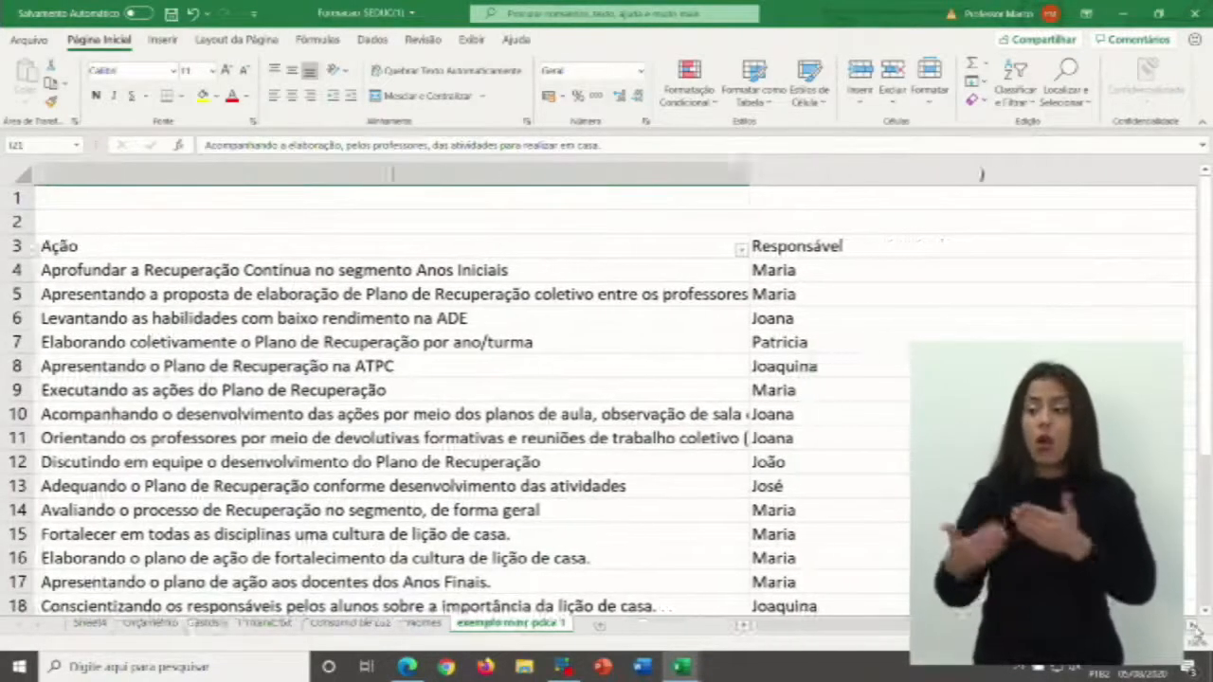
pyautogui.click(1192, 626)
pyautogui.click(1192, 626)
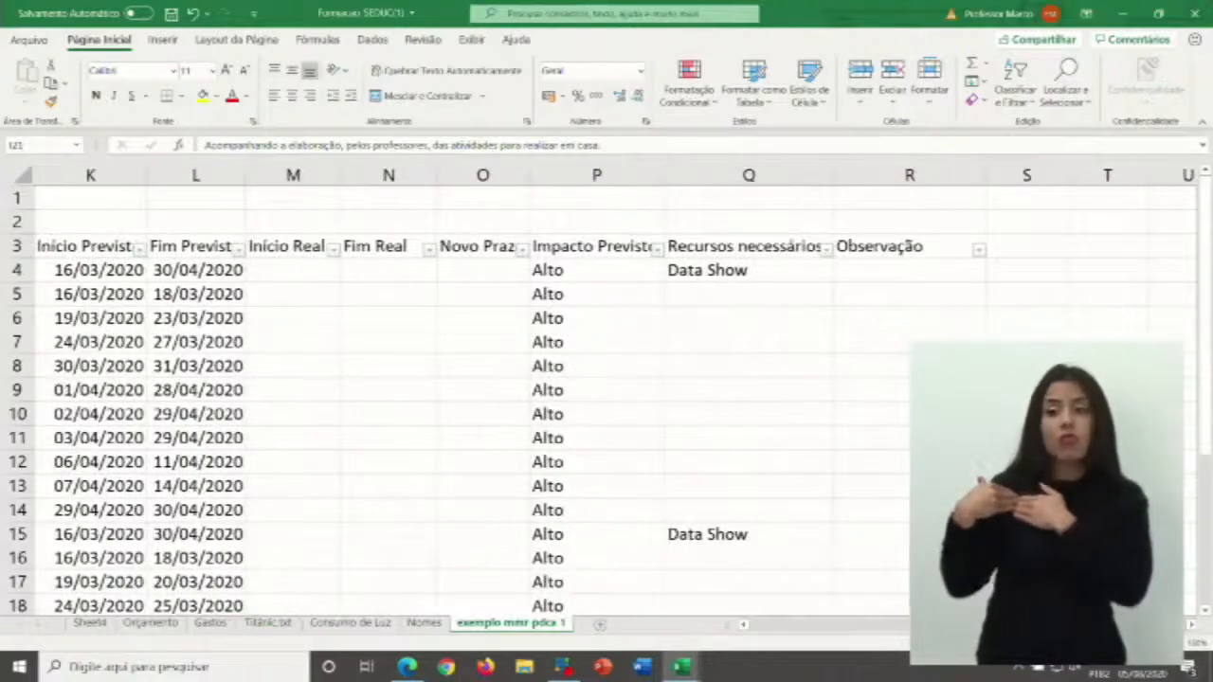
pyautogui.click(743, 625)
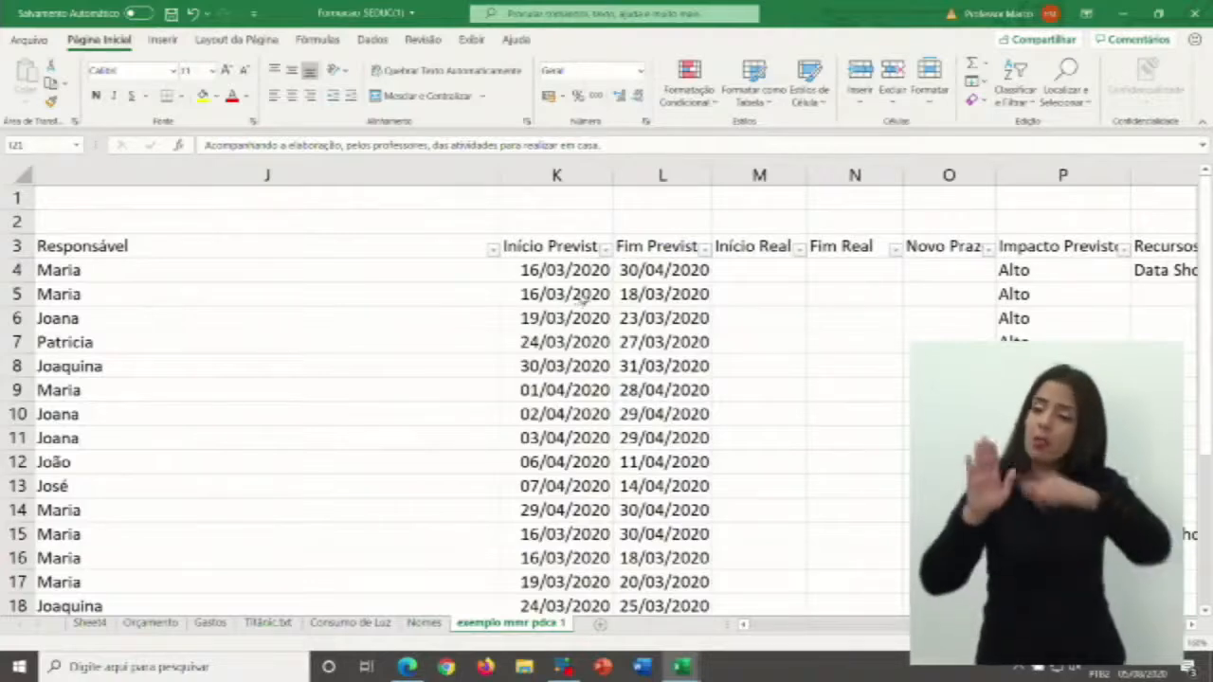
pyautogui.scroll(-2, 585, 301)
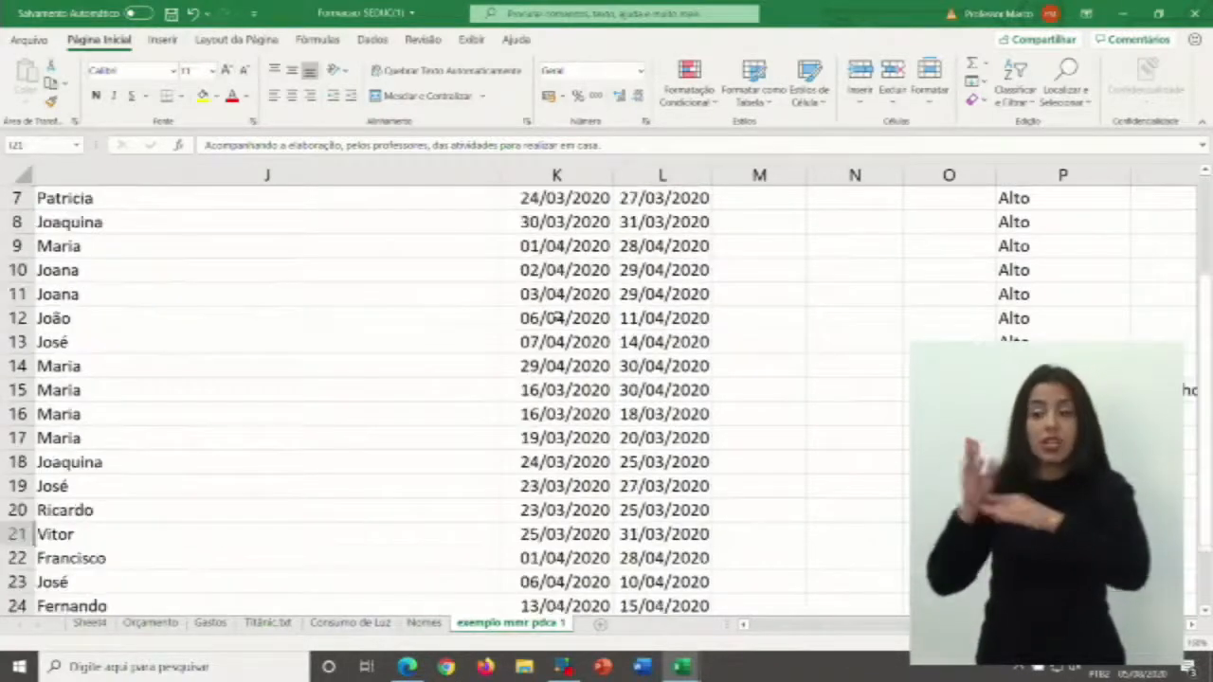
pyautogui.scroll(2, 585, 275)
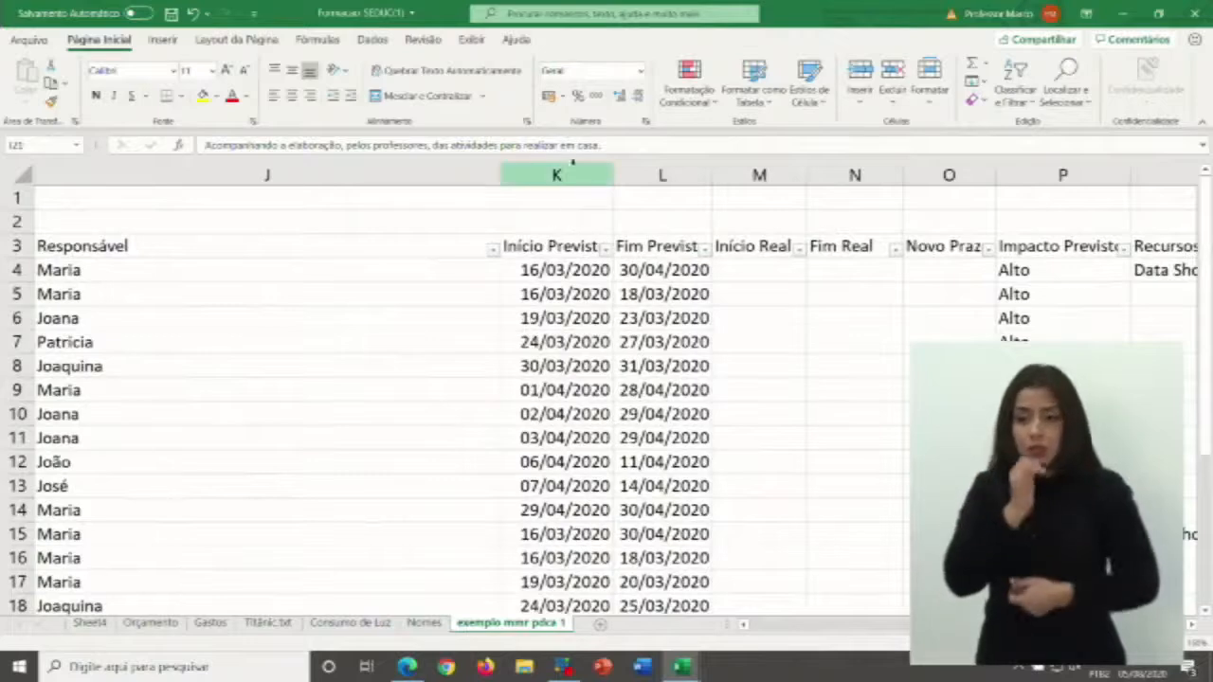
pyautogui.click(557, 172)
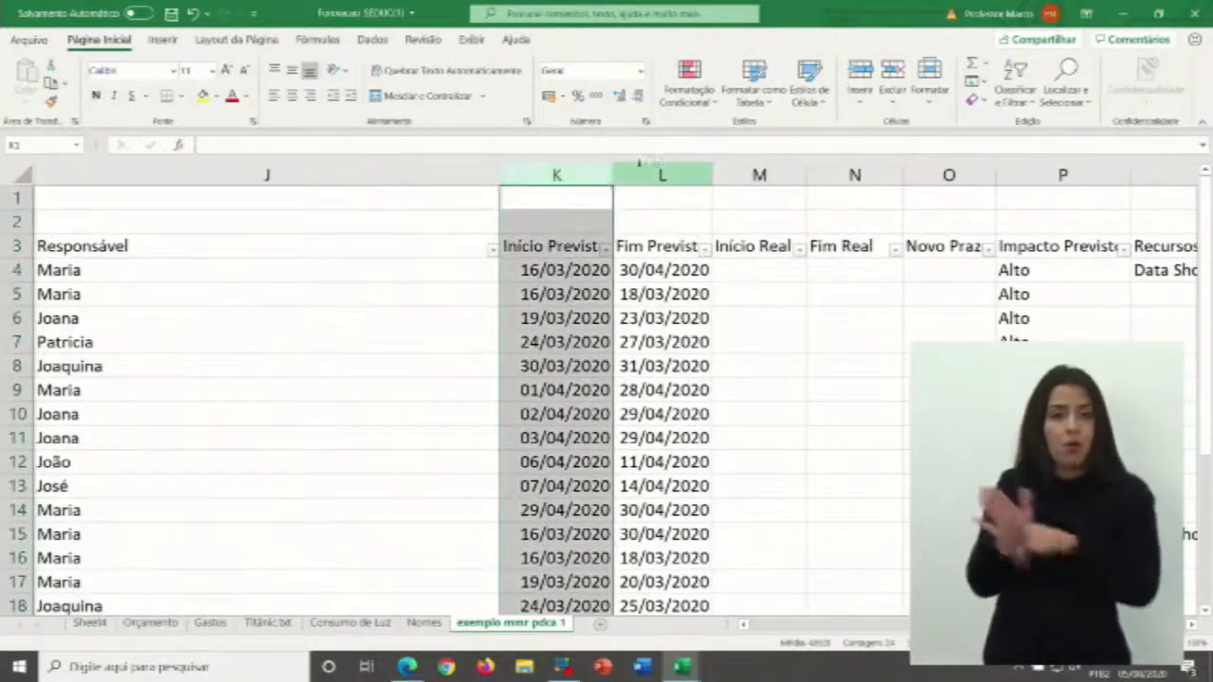
pyautogui.click(661, 172)
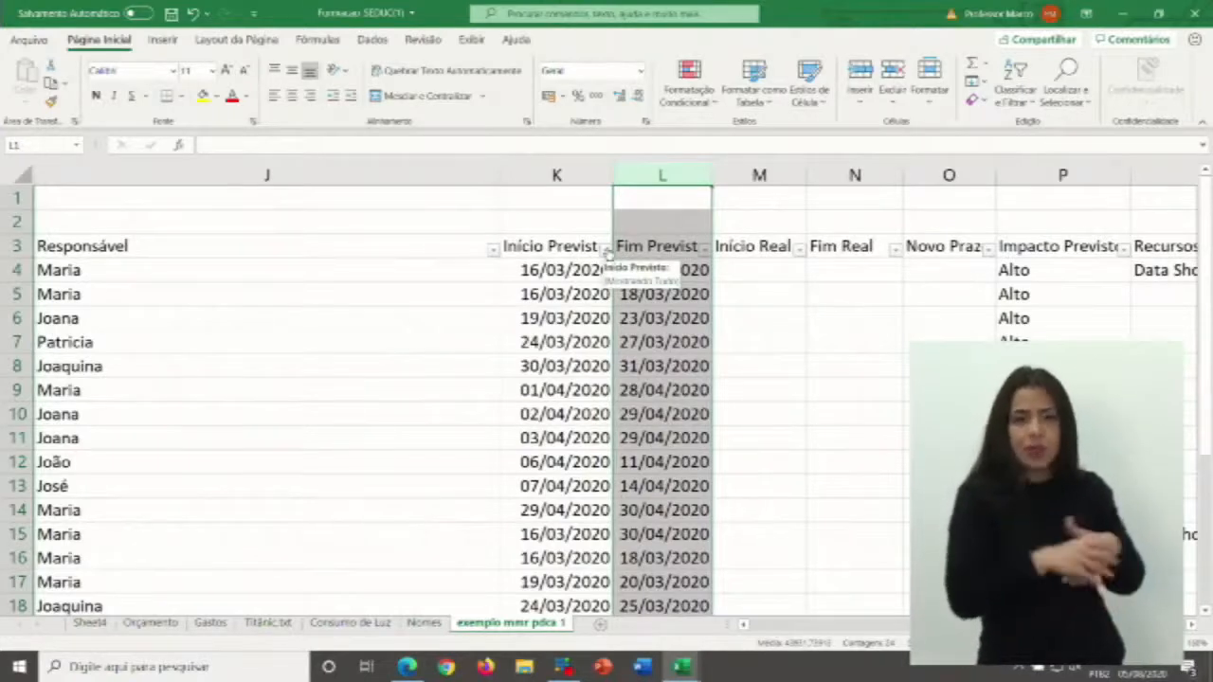
# - Sort the records by Início Previsto from oldest to newest
pyautogui.scroll(-3, 590, 417)
pyautogui.scroll(3, 590, 417)
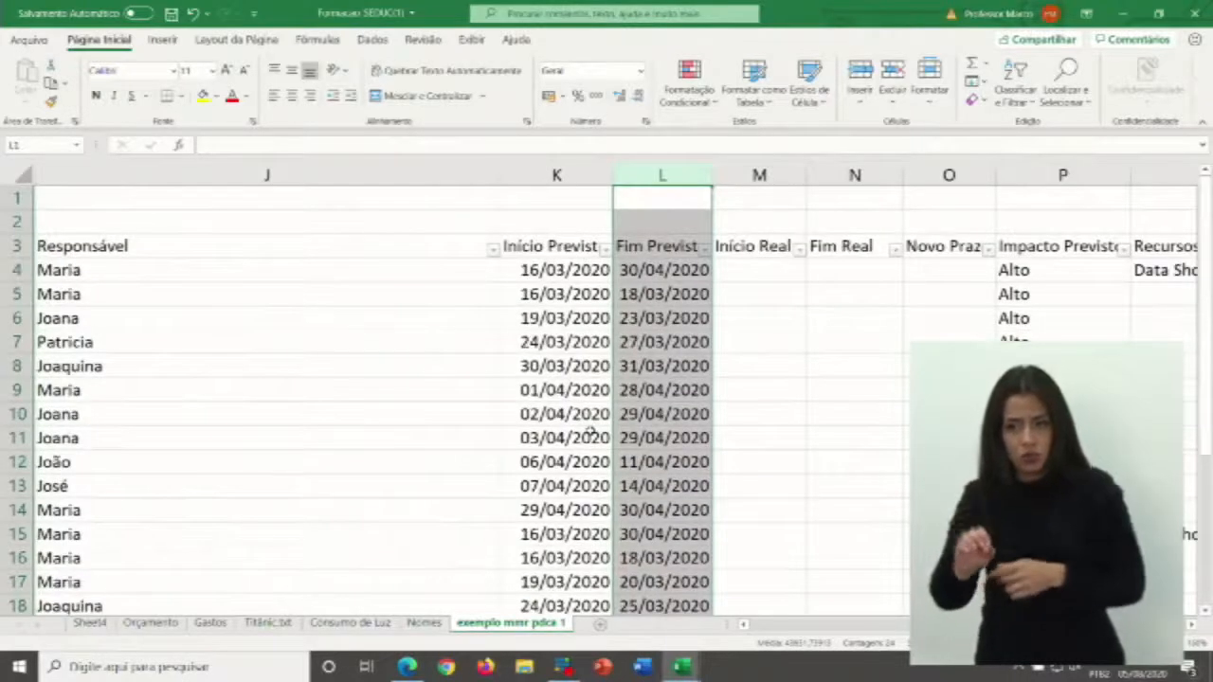
pyautogui.click(604, 249)
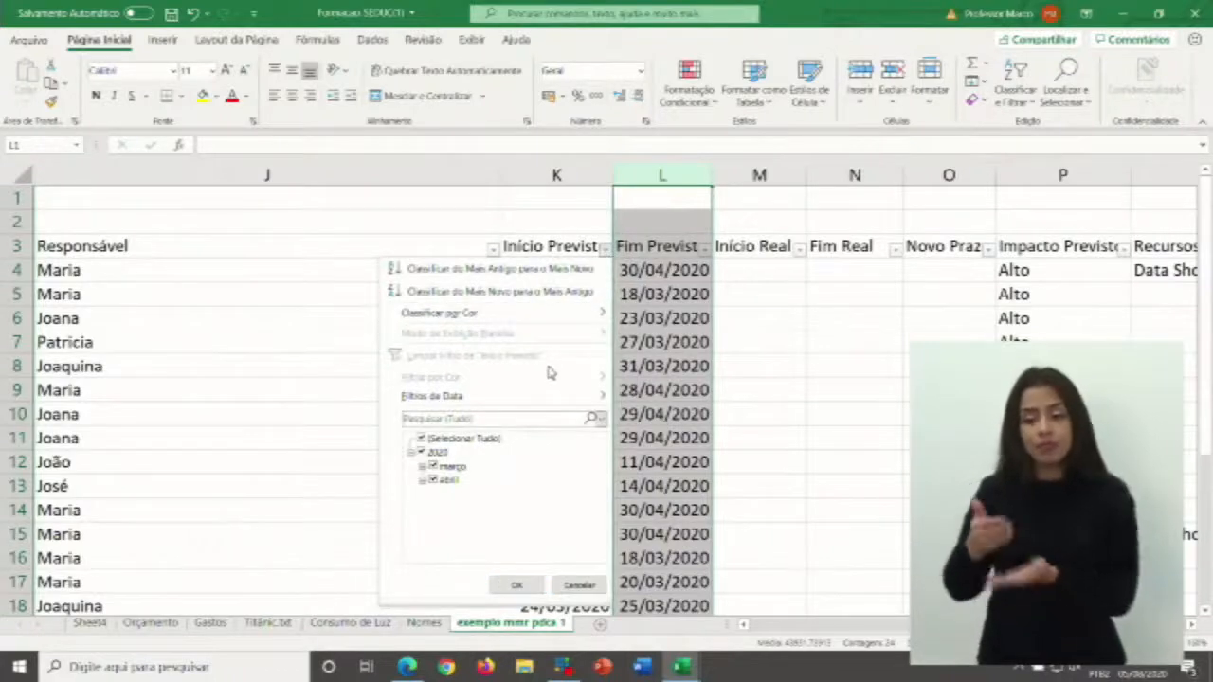
pyautogui.click(466, 273)
# - Examine the Início Previsto dates cell by cell from row 4 down to the last records, and check the first rows again
pyautogui.click(561, 269)
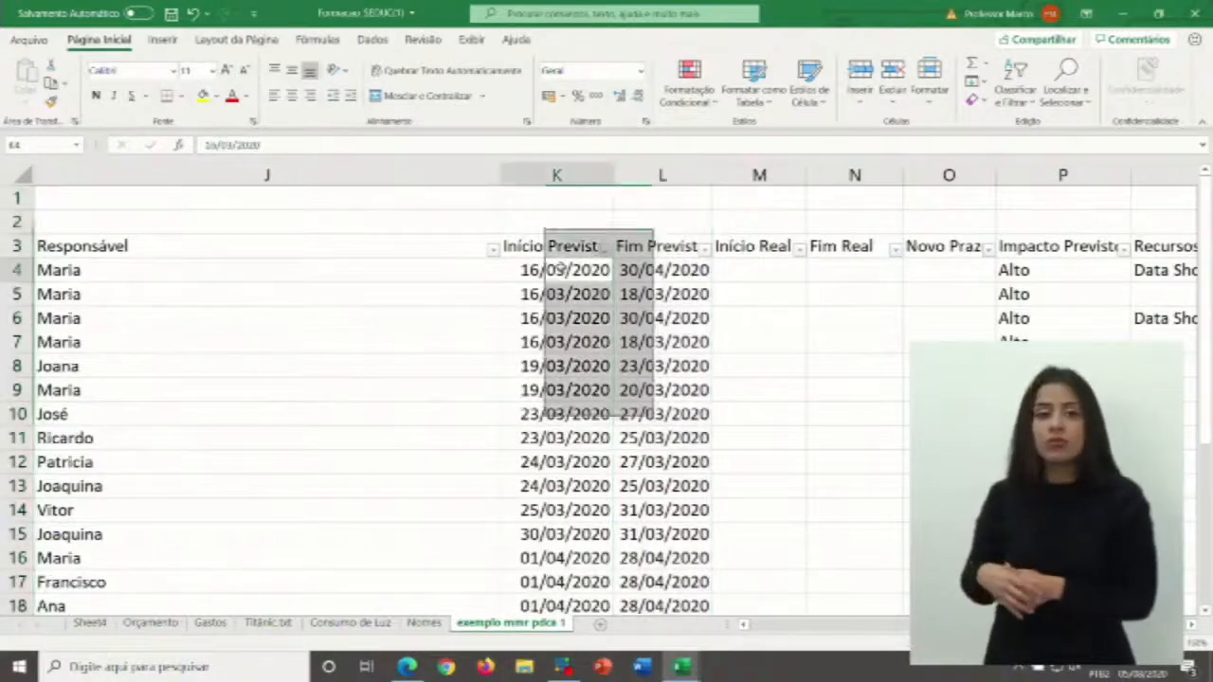
pyautogui.press('Down')
pyautogui.press('Down')
pyautogui.press('Down')
pyautogui.press('Down')
pyautogui.press('Down')
pyautogui.press('Down')
pyautogui.press('Down')
pyautogui.press('Down')
pyautogui.press('Down')
pyautogui.press('Down')
pyautogui.press('Down')
pyautogui.press('Down')
pyautogui.press('Down')
pyautogui.press('Down')
pyautogui.press('Down')
pyautogui.press('Down')
pyautogui.press('Down')
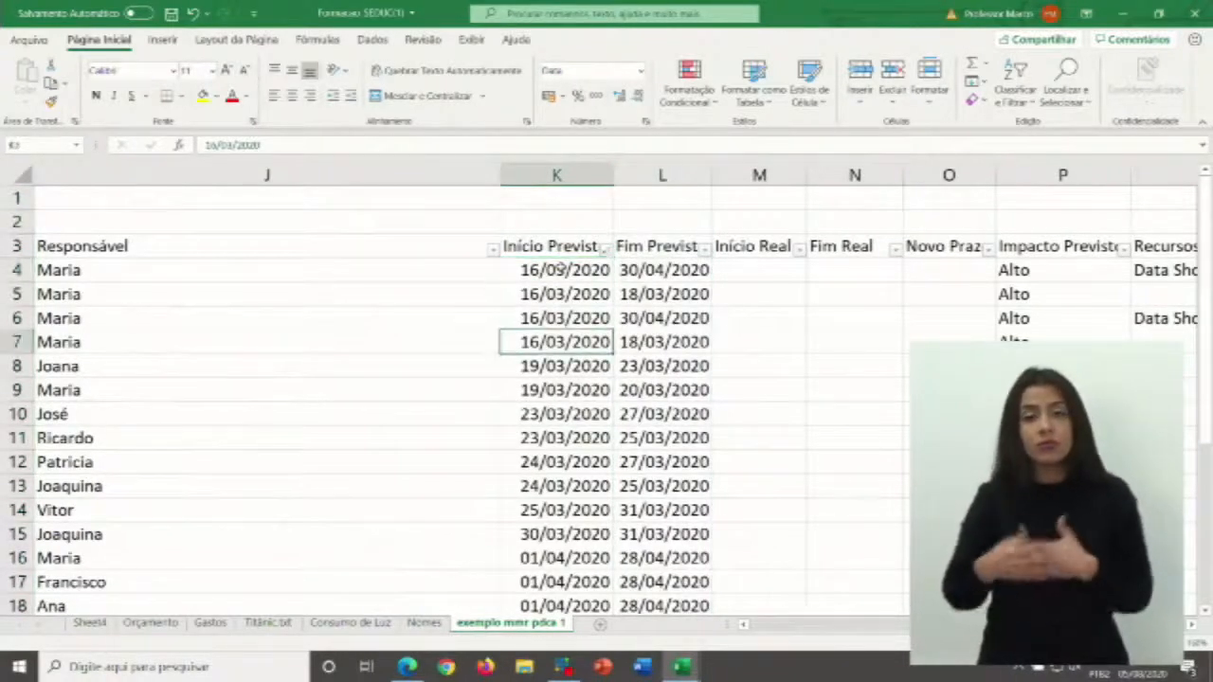
pyautogui.press('Down')
pyautogui.press('Down')
pyautogui.press('Down')
pyautogui.press('Down')
pyautogui.press('Down')
pyautogui.press('Down')
pyautogui.press('Down')
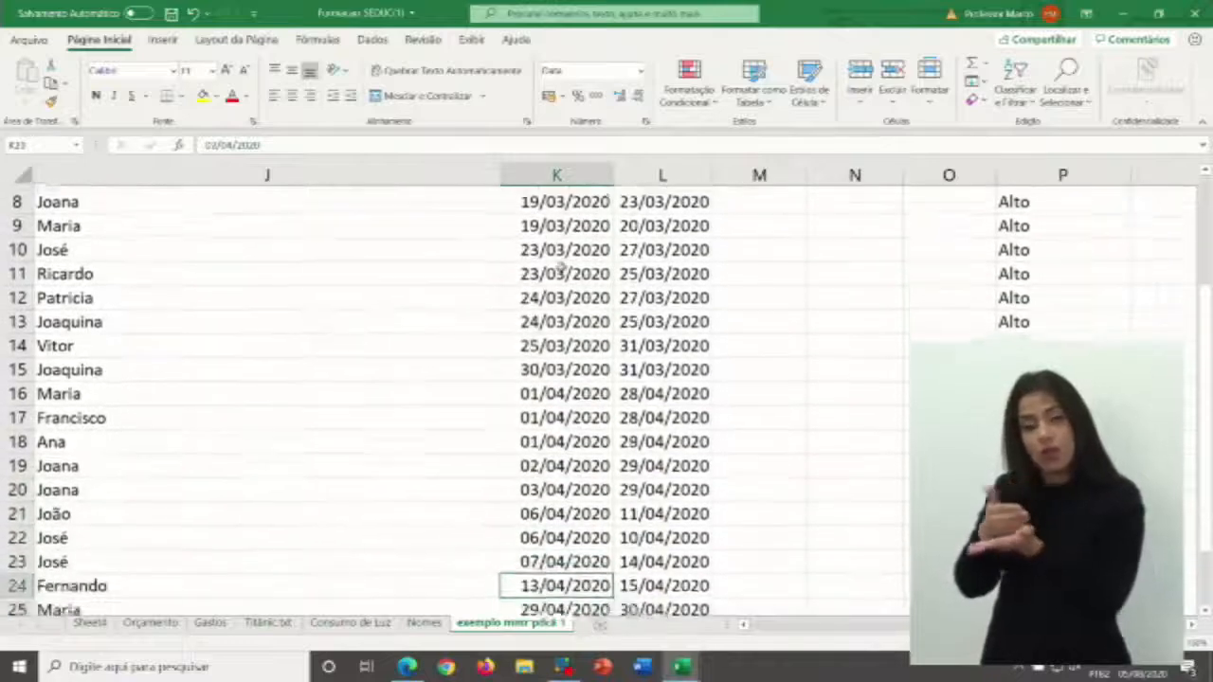
pyautogui.press('Up')
pyautogui.press('Up')
pyautogui.press('Up')
pyautogui.press('Down')
pyautogui.scroll(4, 578, 409)
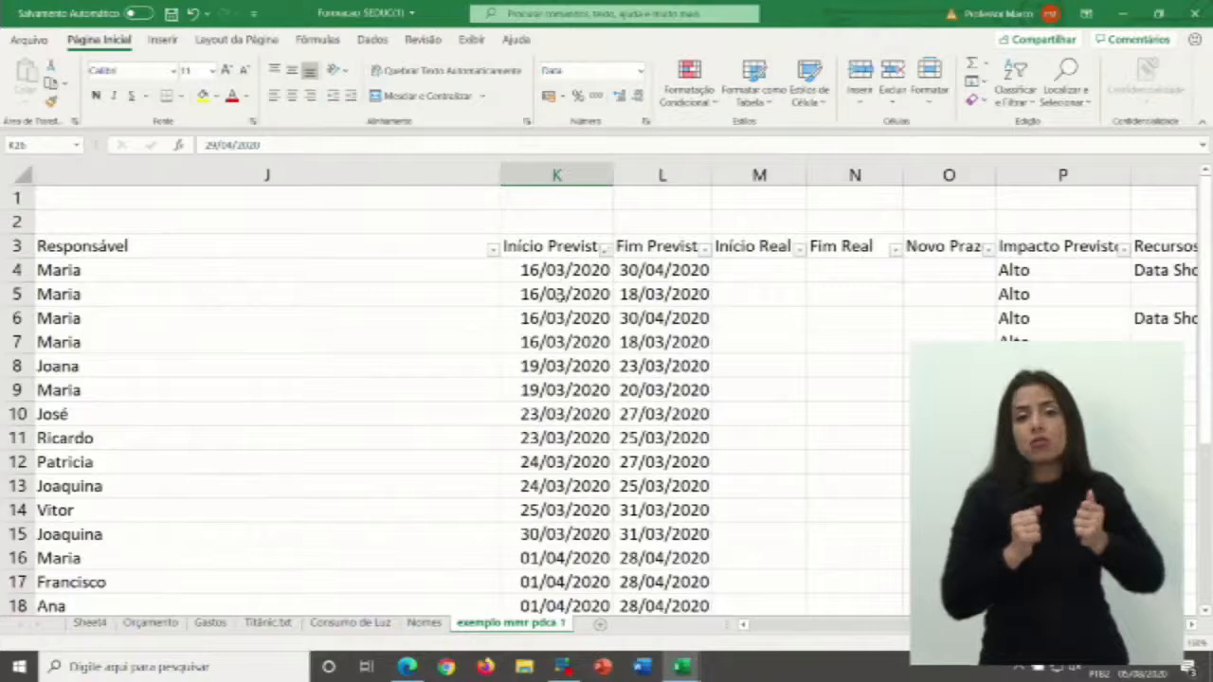
pyautogui.click(561, 271)
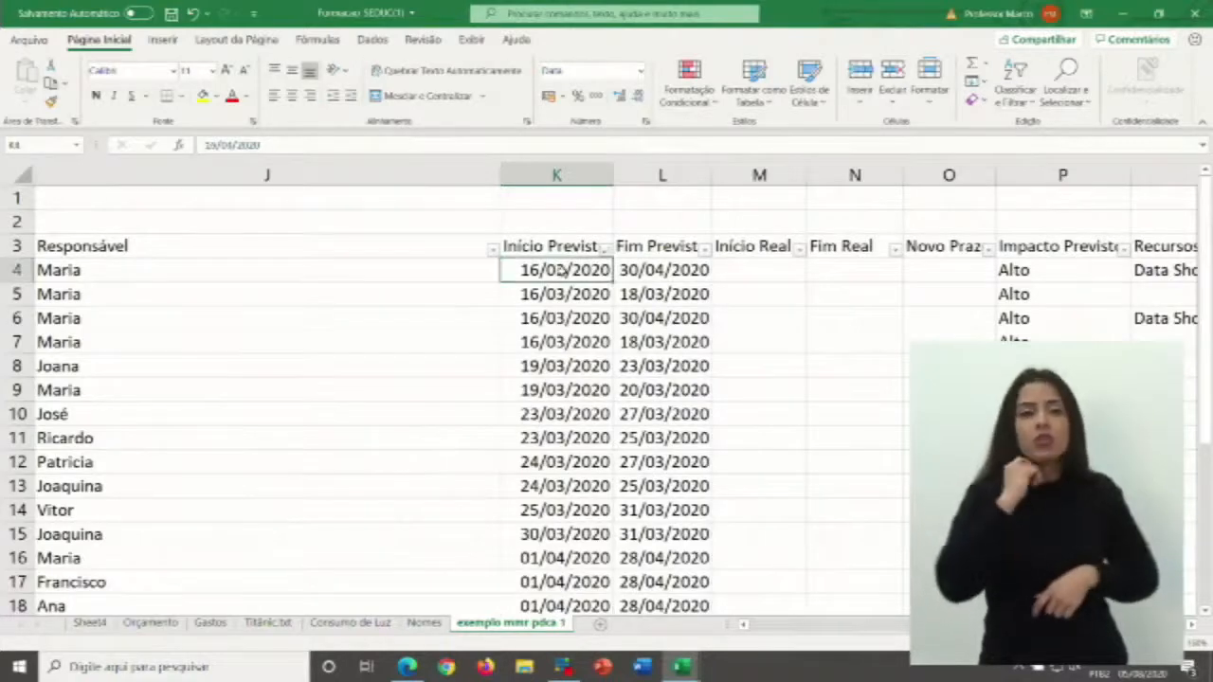
pyautogui.scroll(-1, 561, 275)
pyautogui.scroll(1, 554, 317)
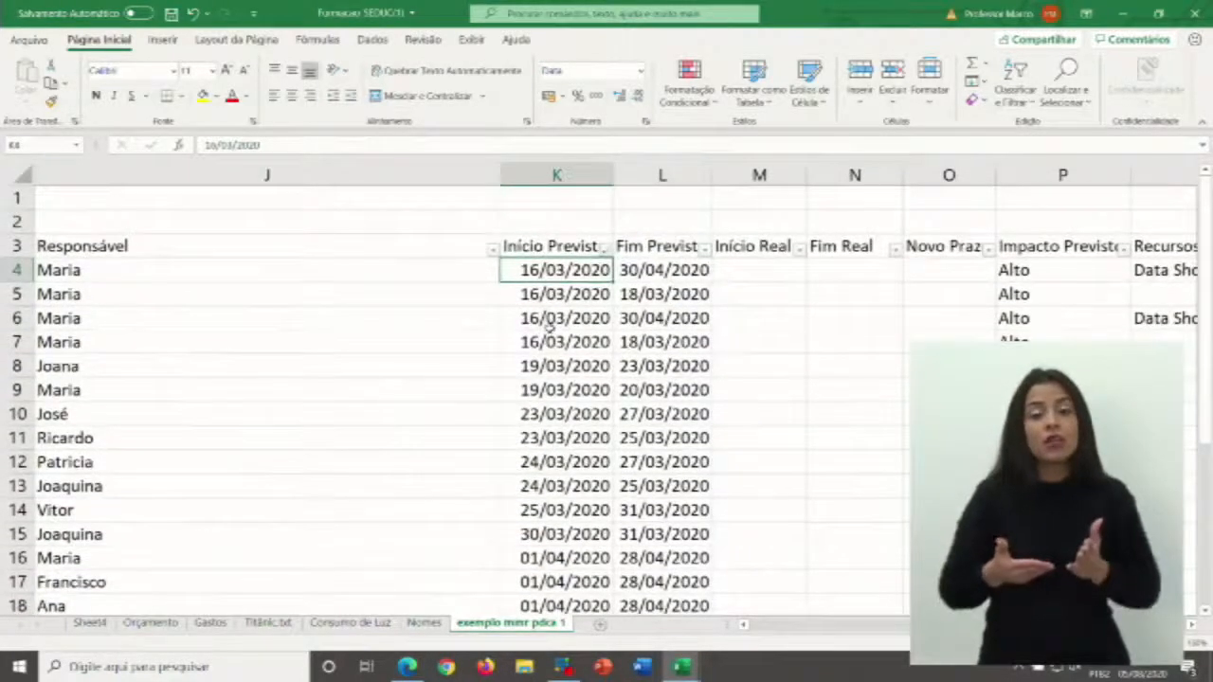
pyautogui.click(564, 312)
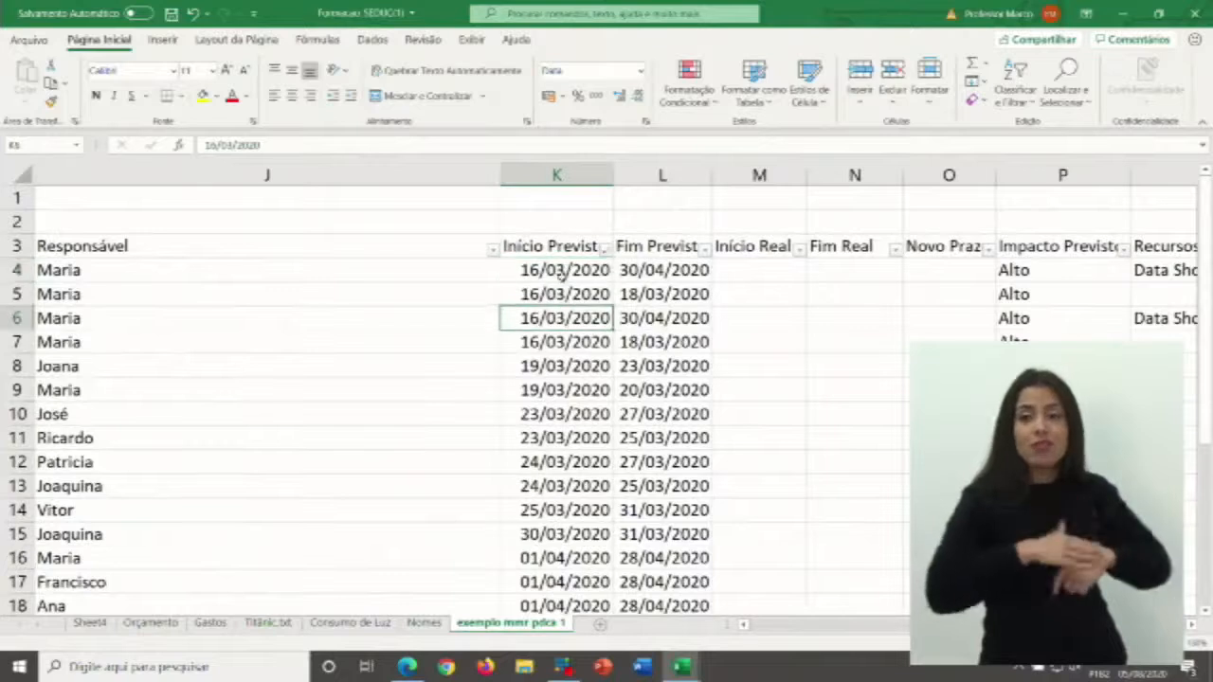
pyautogui.click(562, 275)
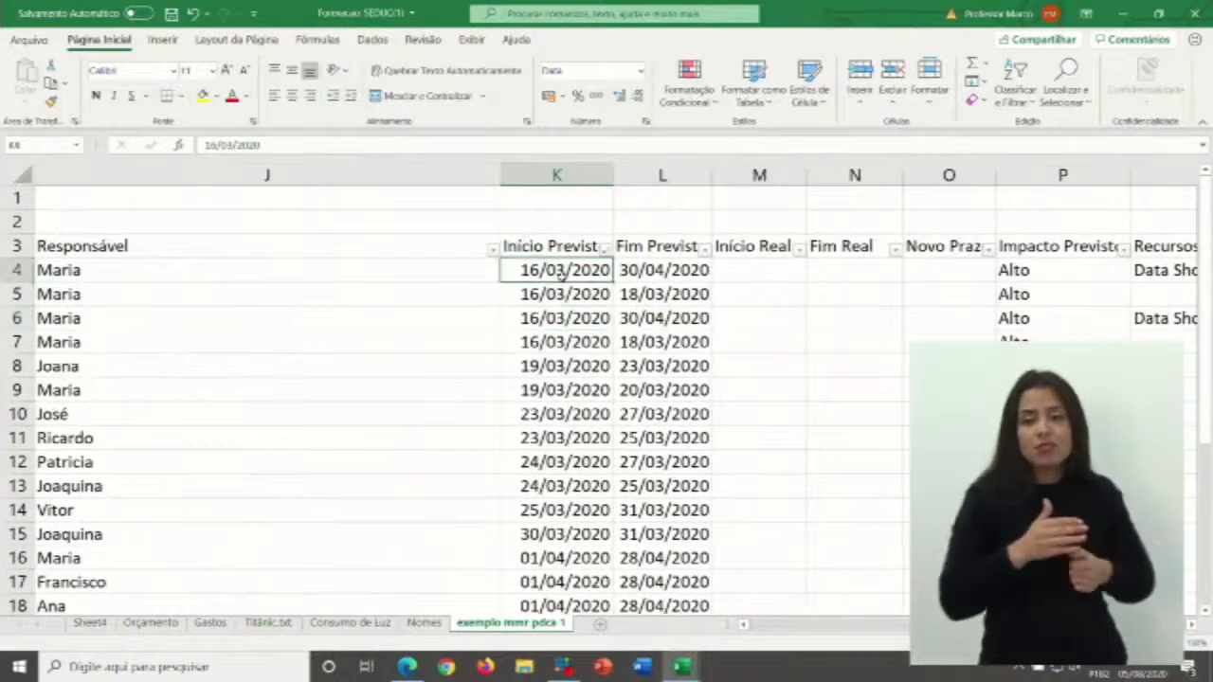
# - Reapply the oldest-to-newest sort on Início Previsto and switch the order to newest to oldest
pyautogui.click(604, 249)
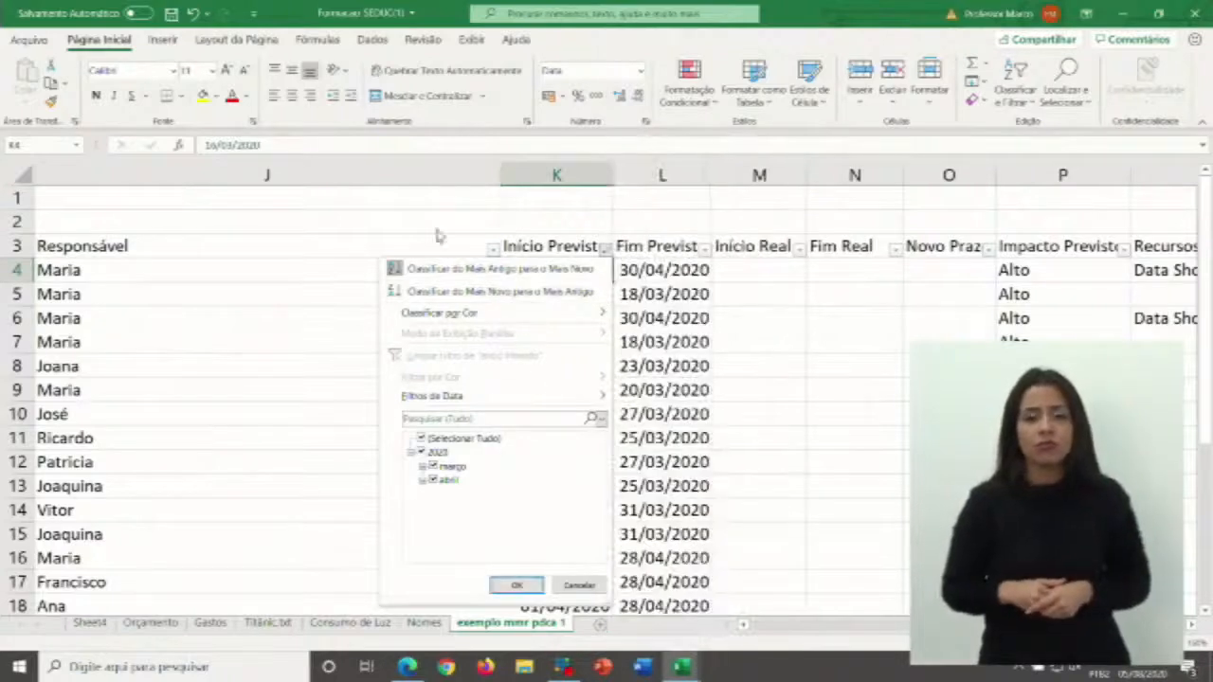
pyautogui.click(468, 267)
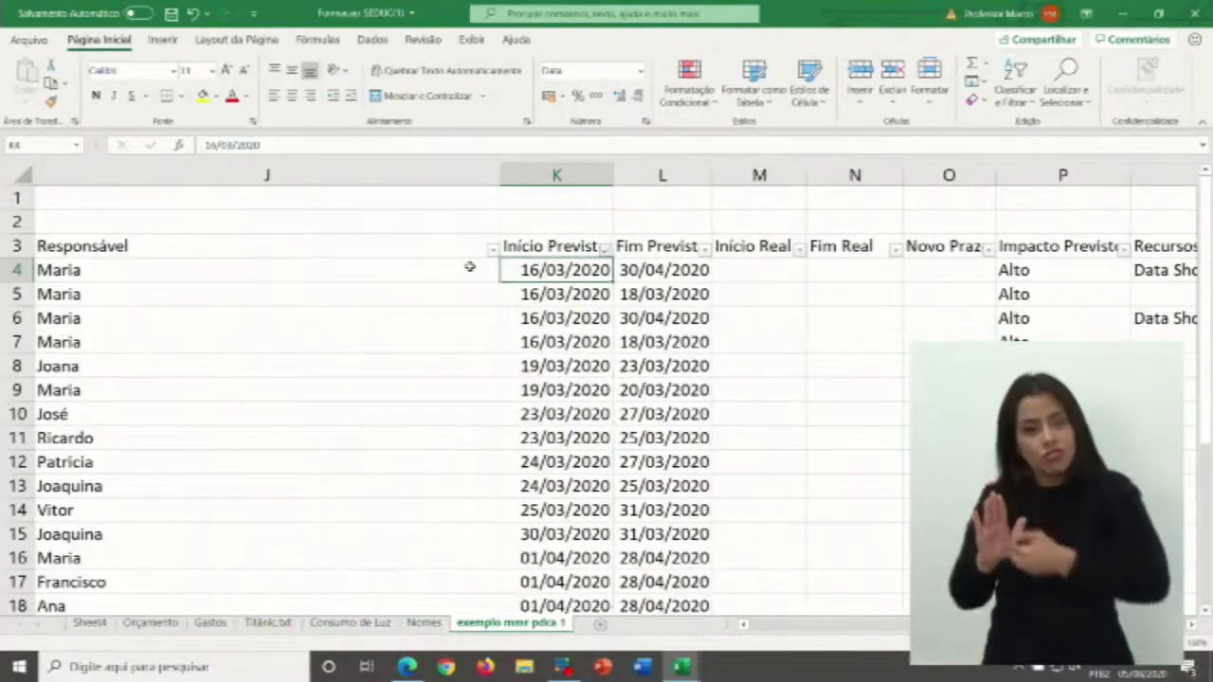
pyautogui.click(605, 249)
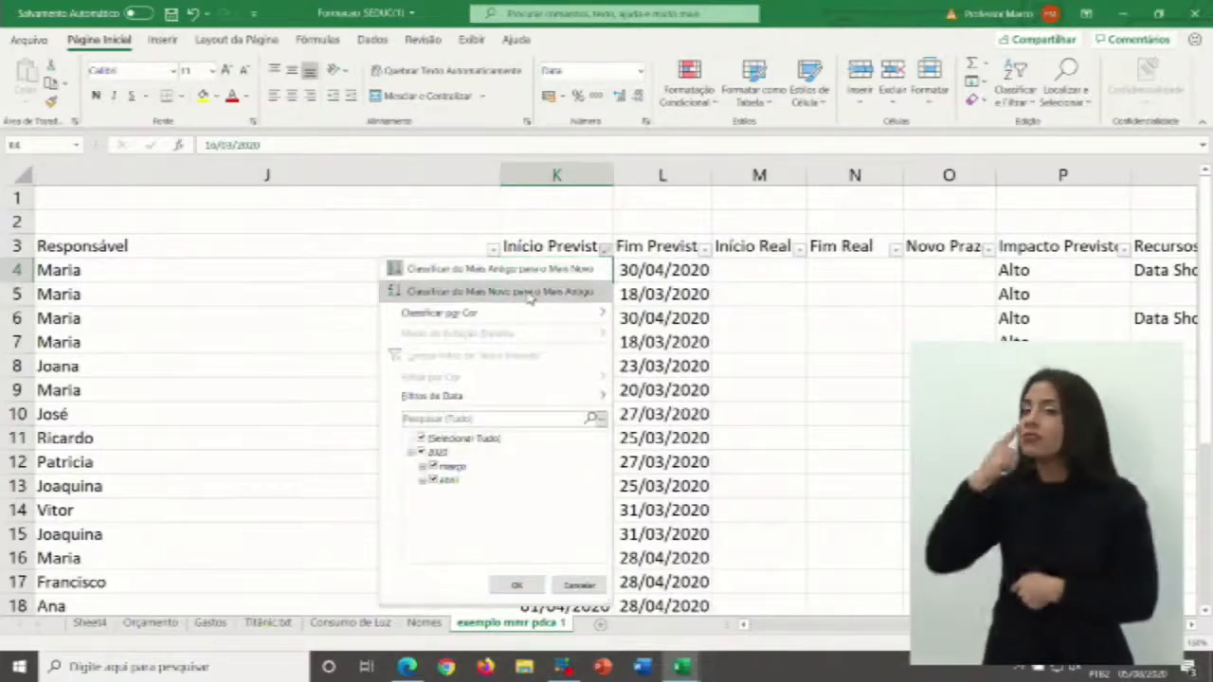
pyautogui.click(529, 294)
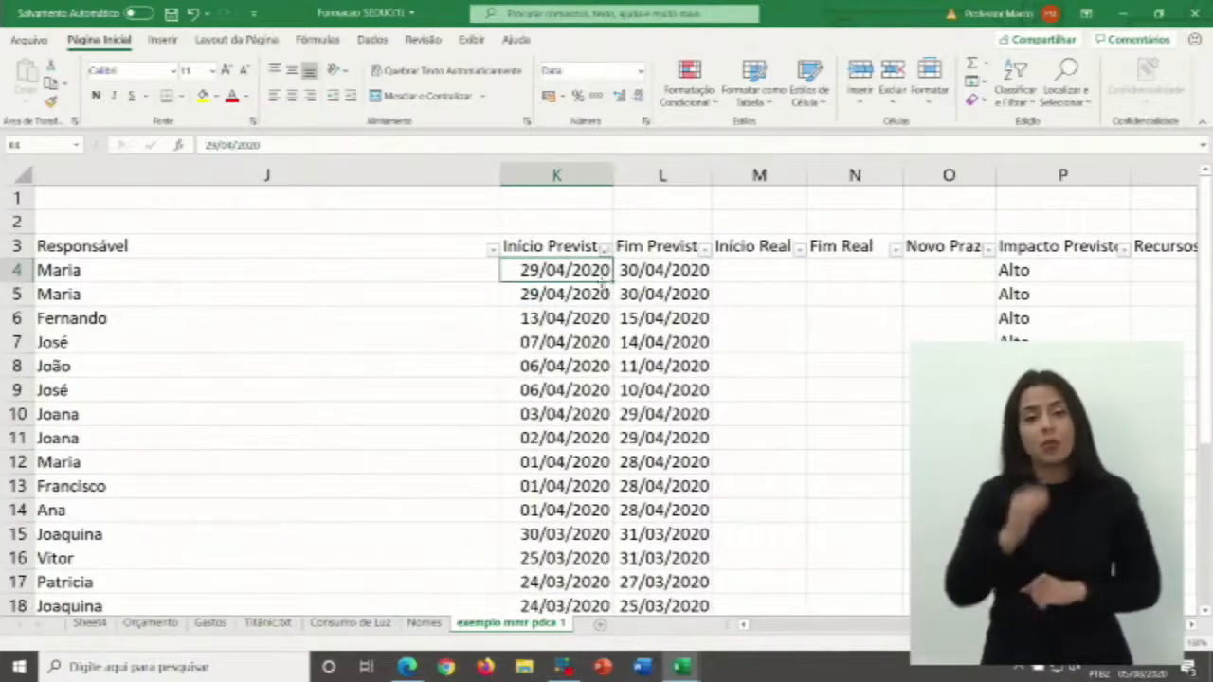
pyautogui.click(603, 321)
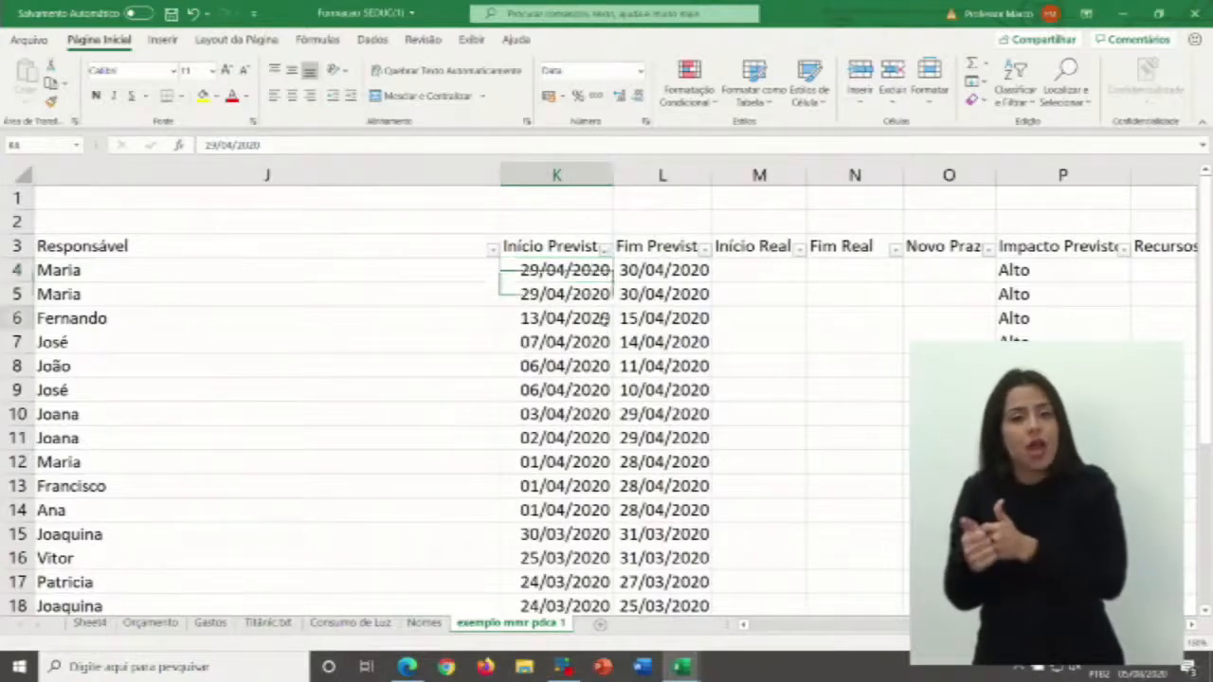
# - Apply the blue-white-red colour scale conditional formatting to the whole Início Previsto column (K)
pyautogui.click(572, 171)
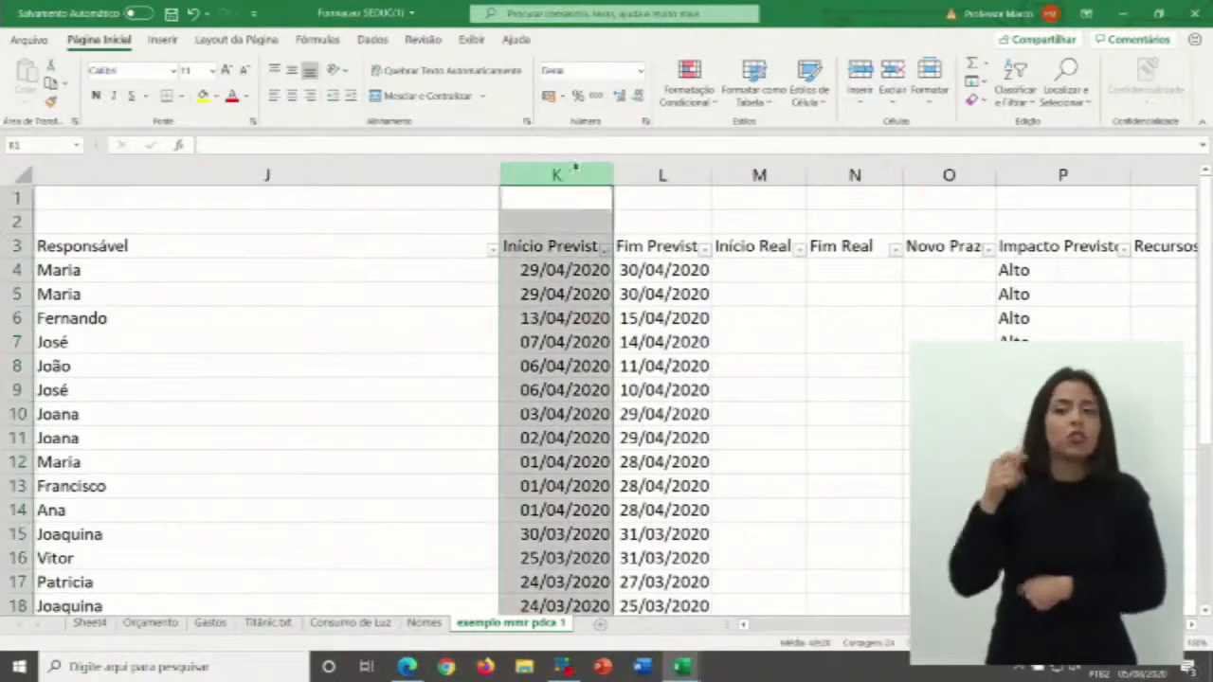
pyautogui.click(372, 39)
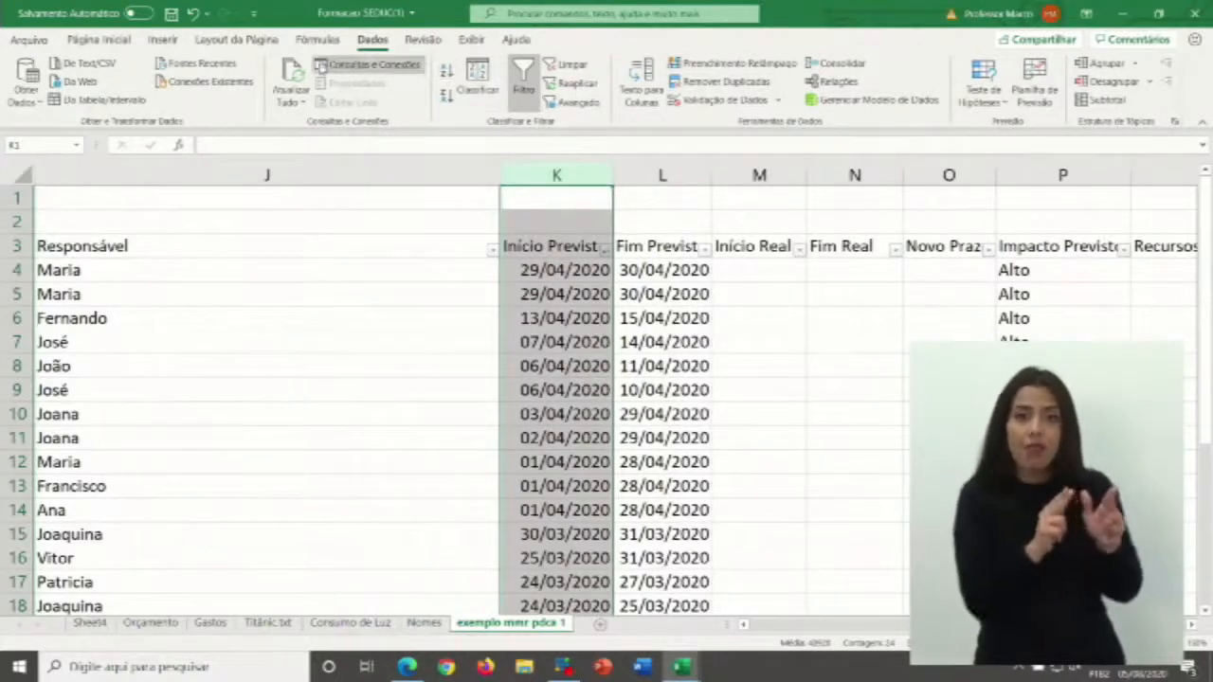
pyautogui.click(87, 39)
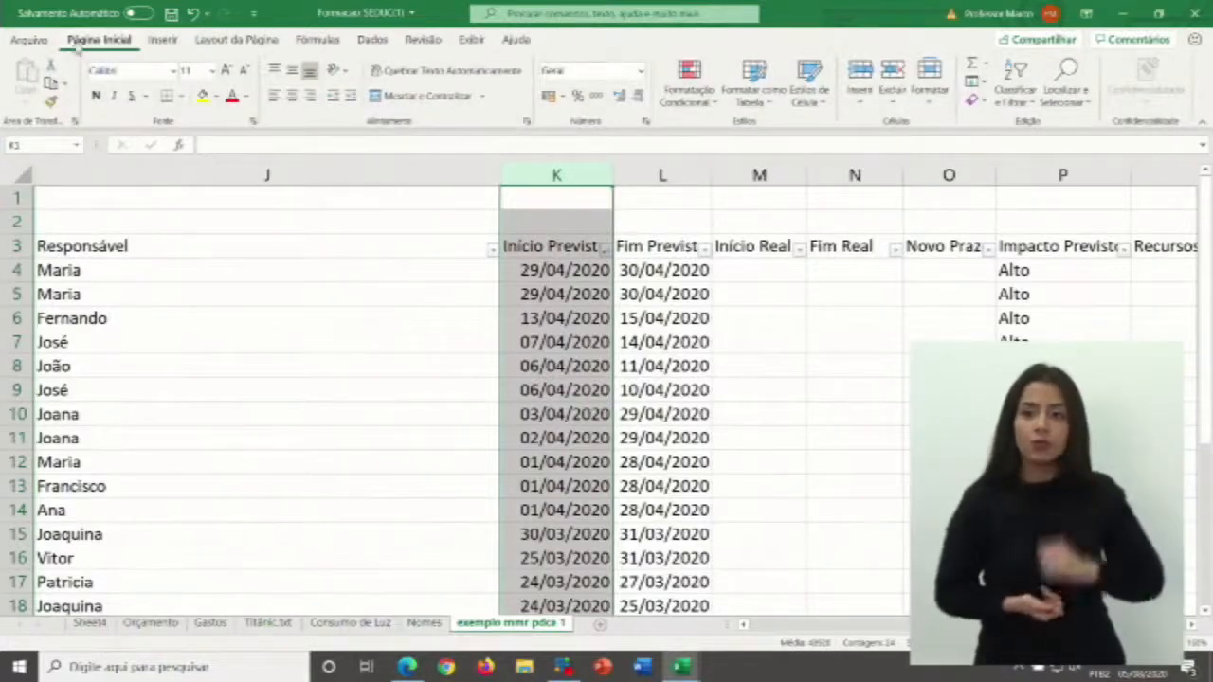
pyautogui.click(712, 104)
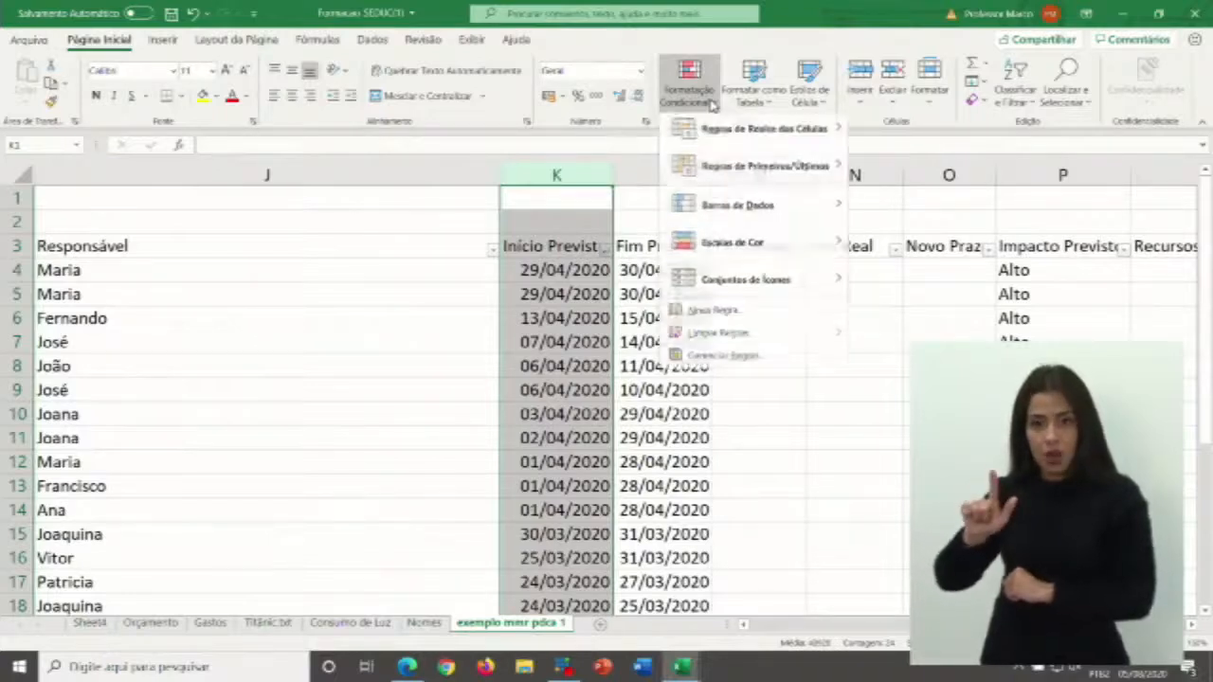
pyautogui.moveTo(786, 256)
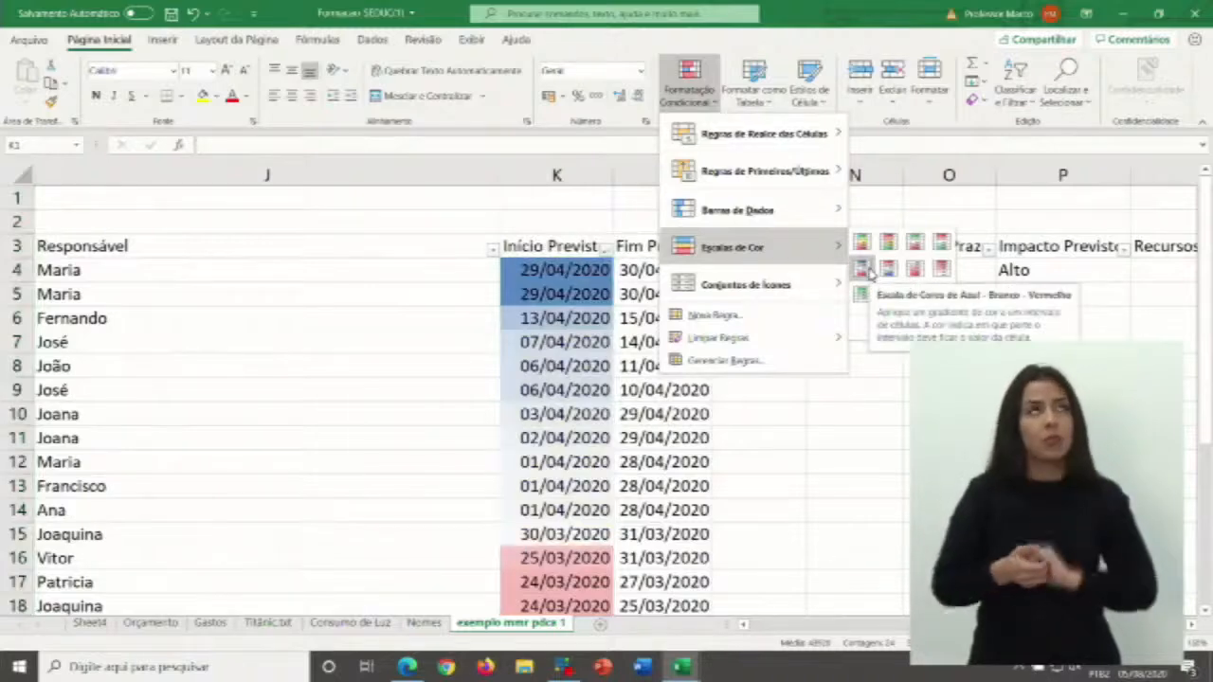
pyautogui.click(864, 270)
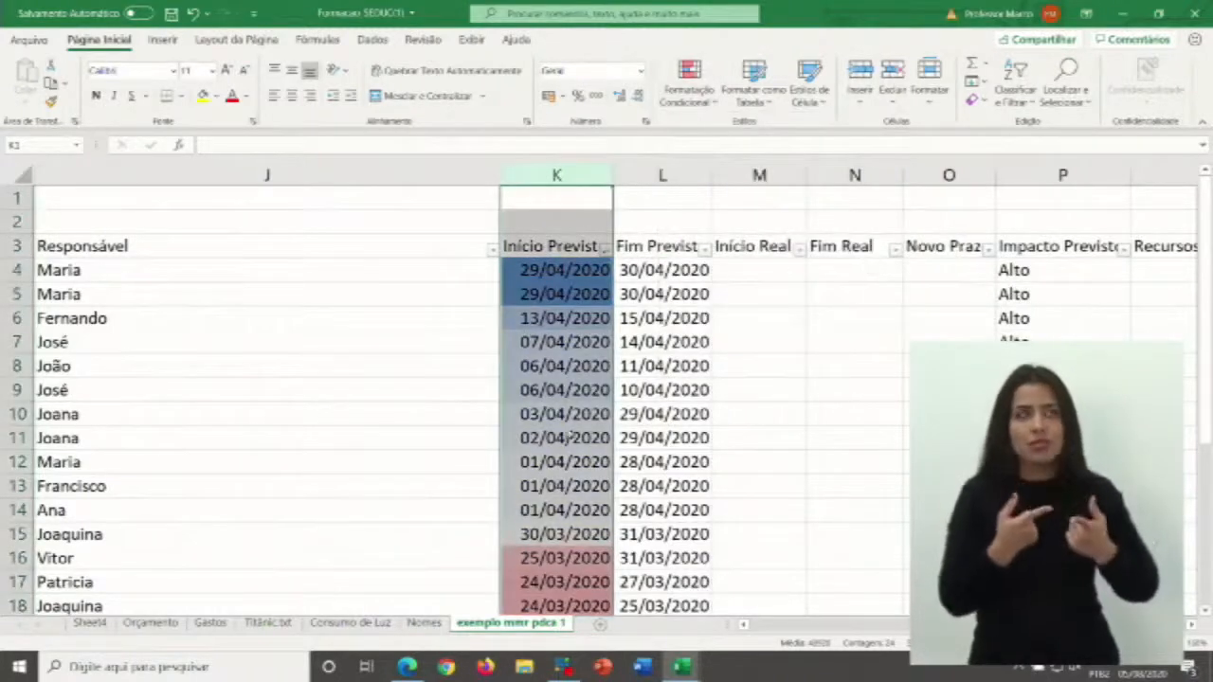
# - Examine the colour scale along the Início Previsto column, from the dates in row 4 to those in row 26 and back
pyautogui.scroll(1, 558, 384)
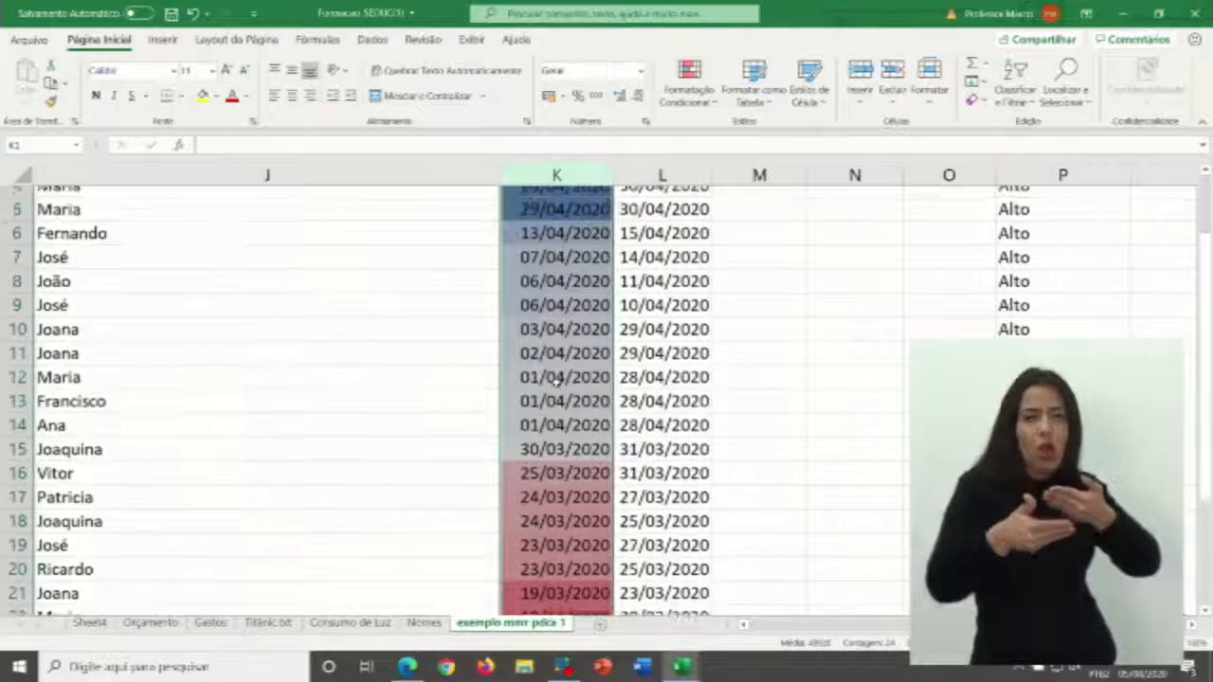
pyautogui.scroll(-5, 555, 382)
pyautogui.scroll(3, 569, 401)
pyautogui.scroll(3, 569, 402)
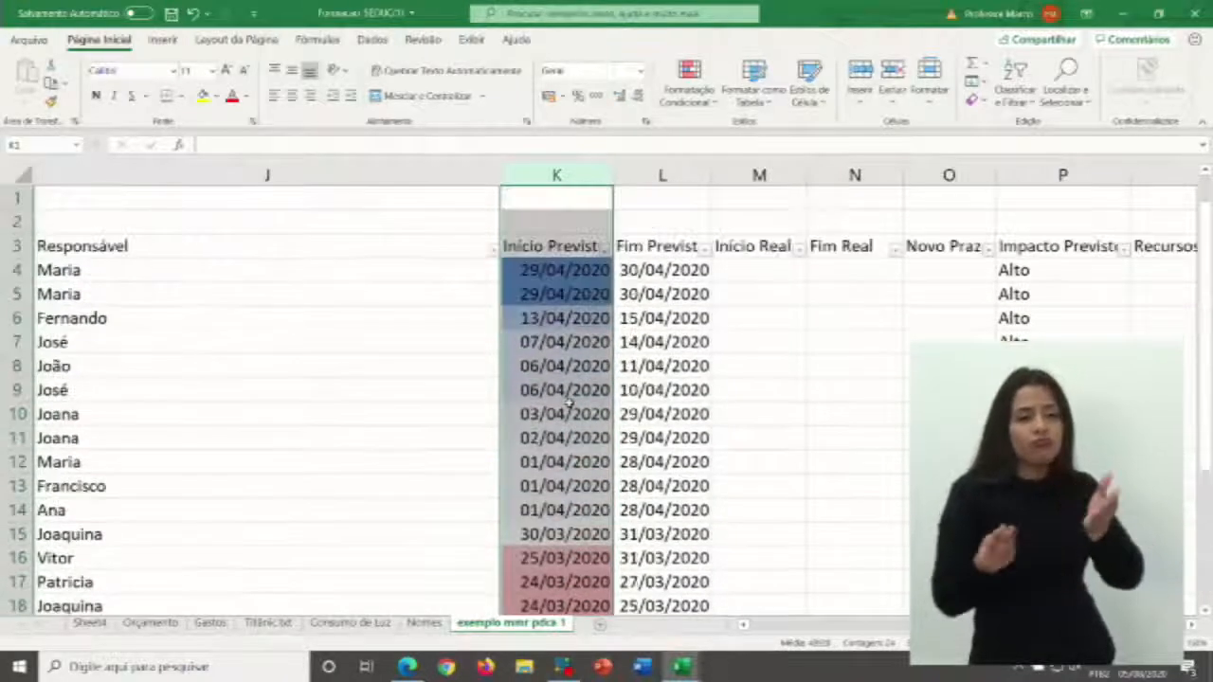
pyautogui.click(775, 341)
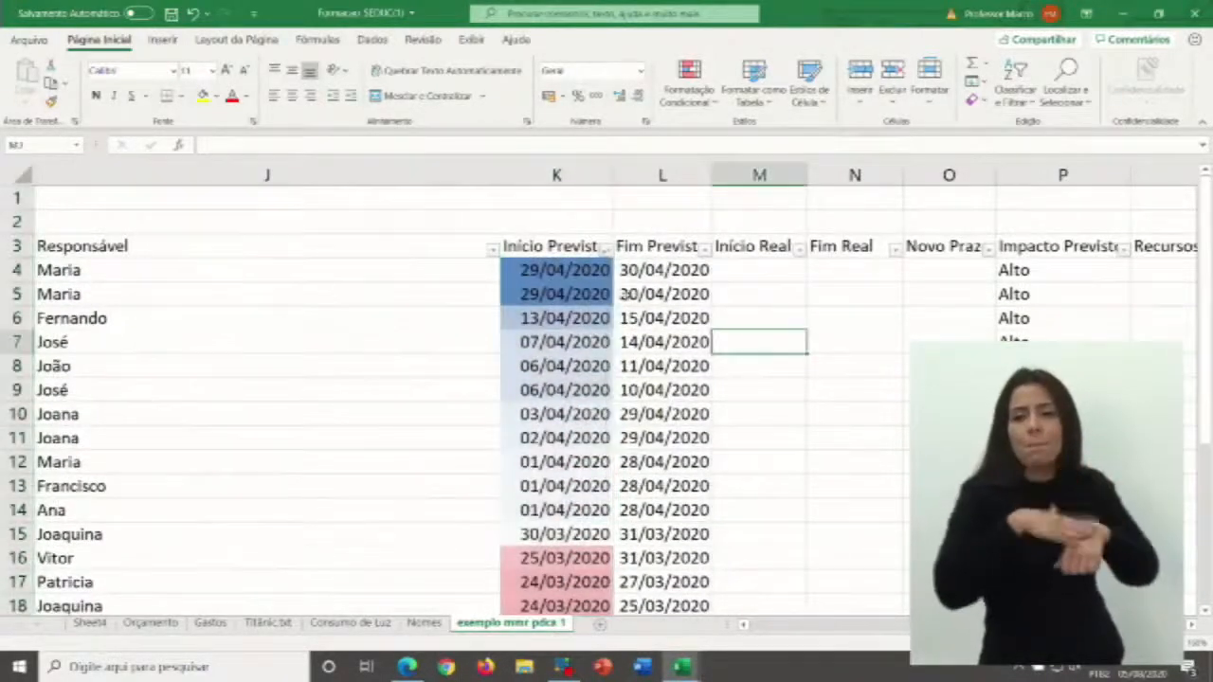
pyautogui.scroll(-6, 566, 338)
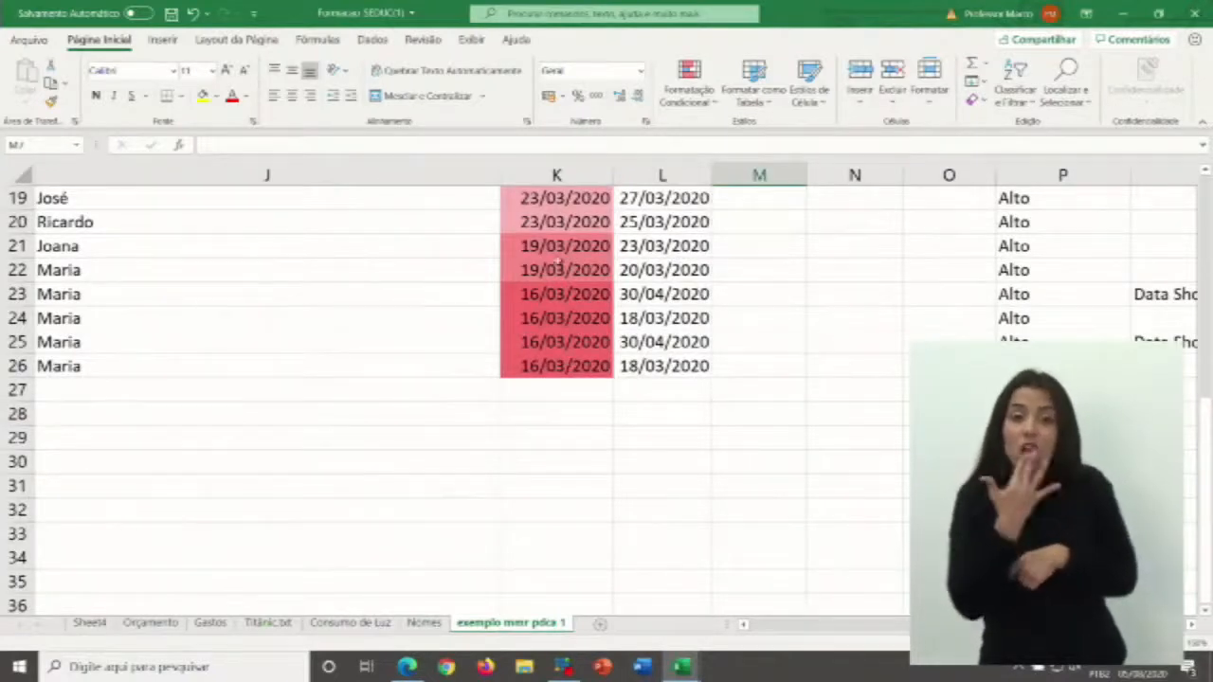
pyautogui.click(530, 319)
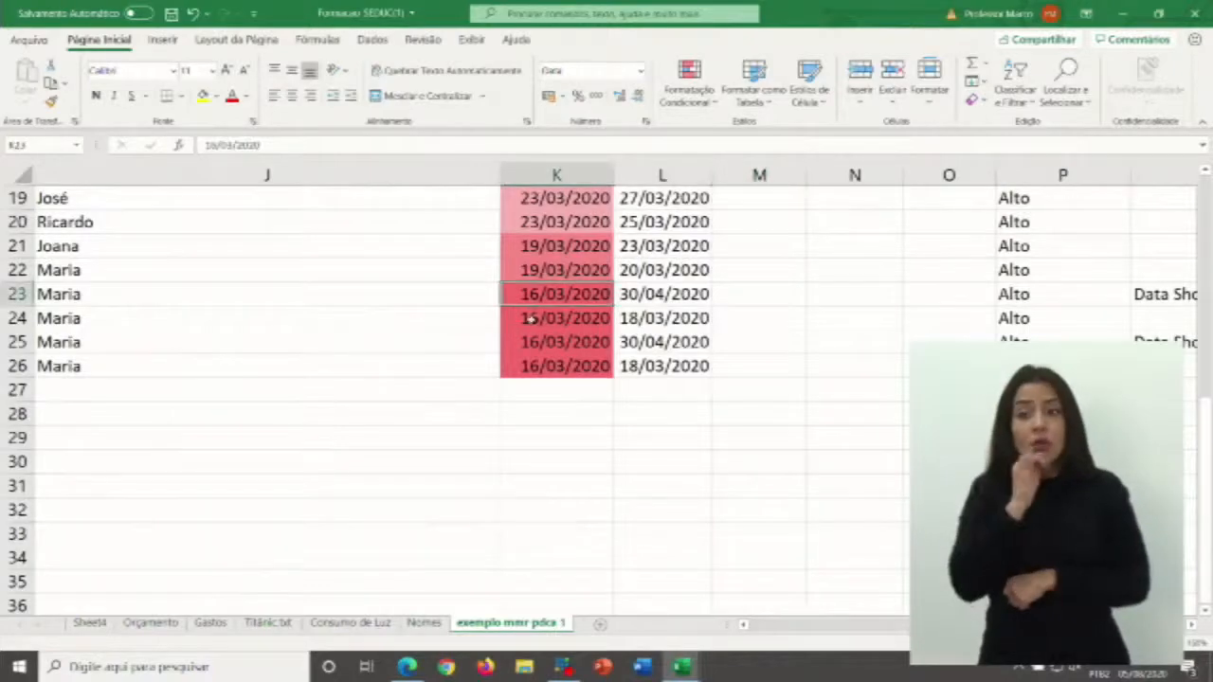
pyautogui.scroll(6, 557, 365)
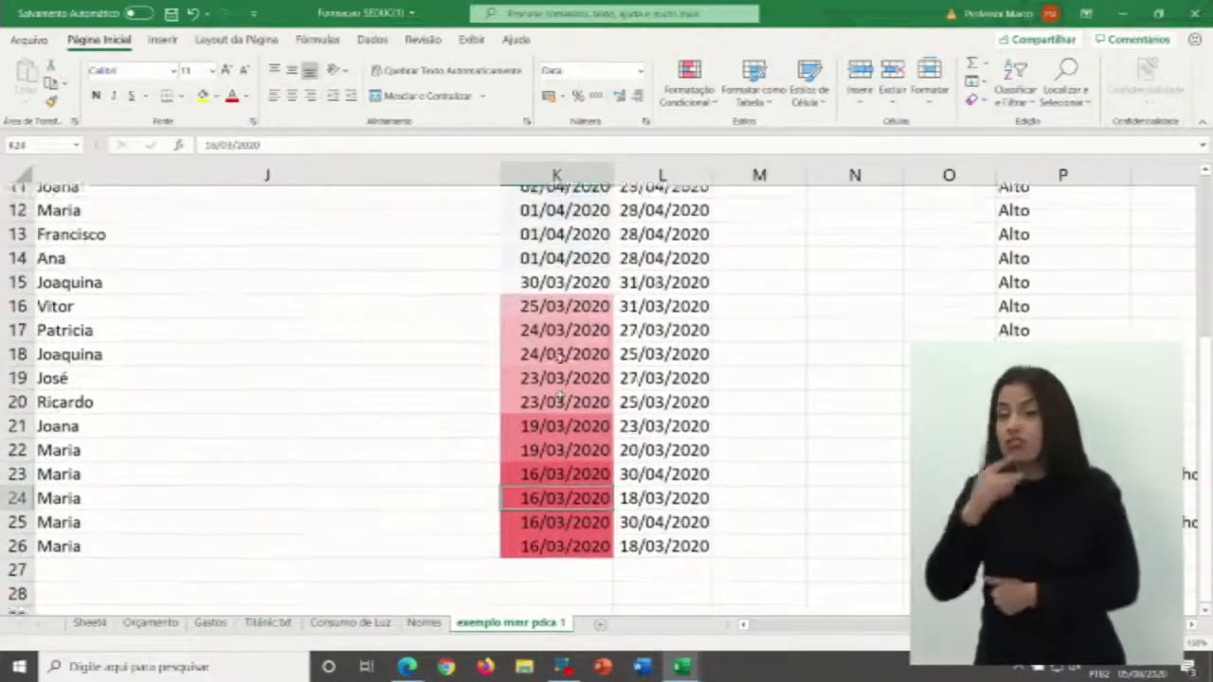
pyautogui.scroll(1, 560, 351)
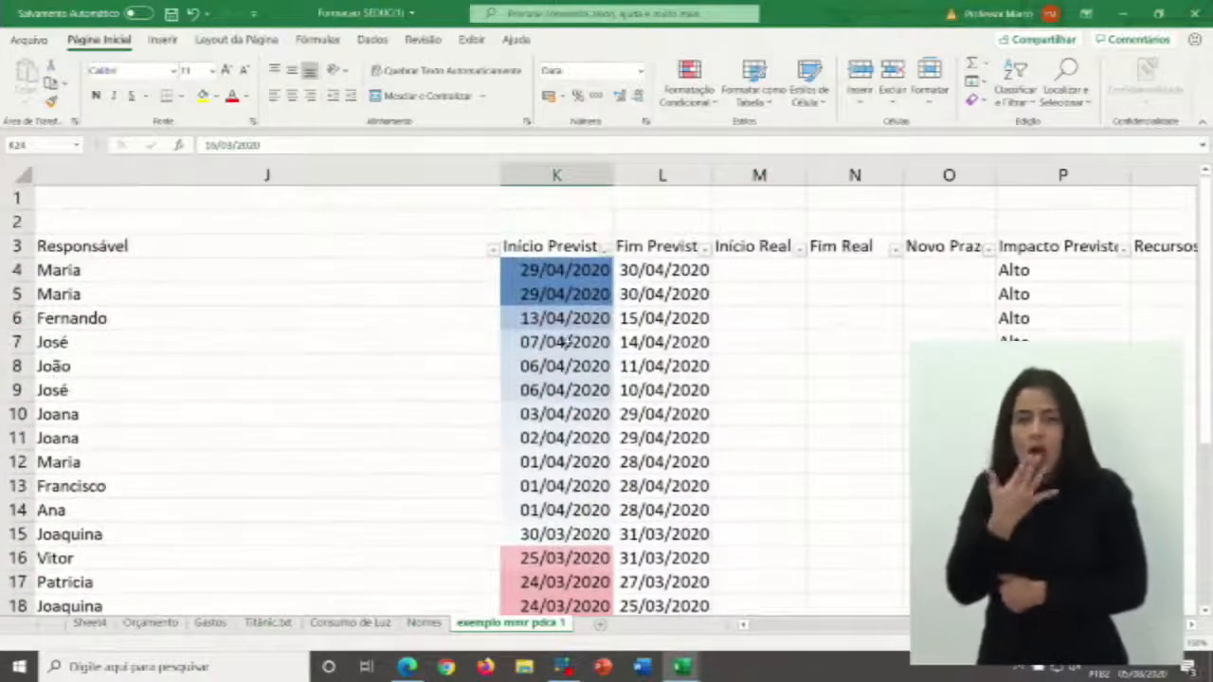
pyautogui.click(566, 270)
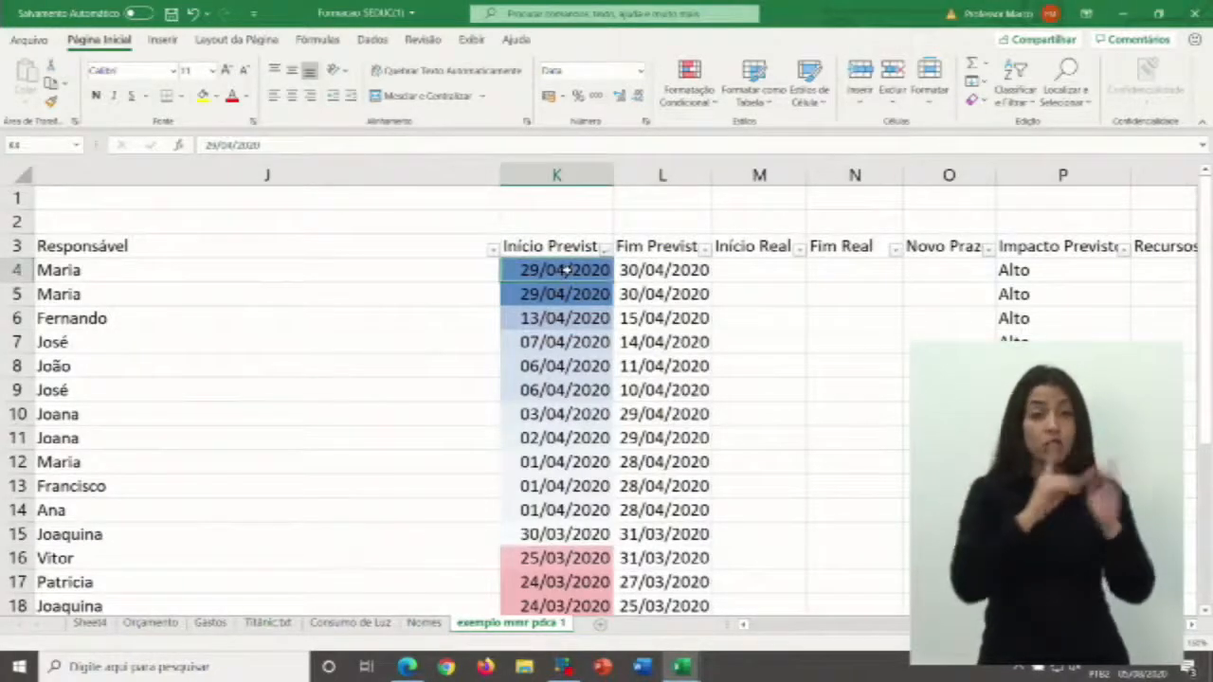
pyautogui.scroll(-5, 566, 301)
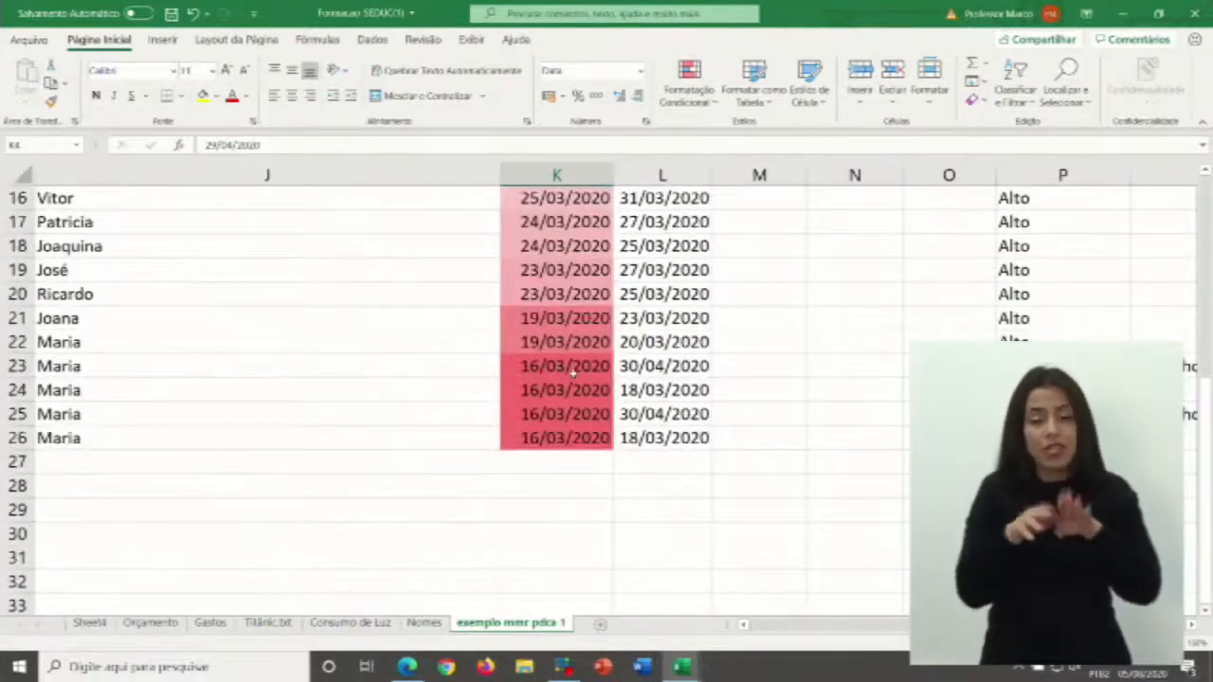
pyautogui.scroll(5, 548, 354)
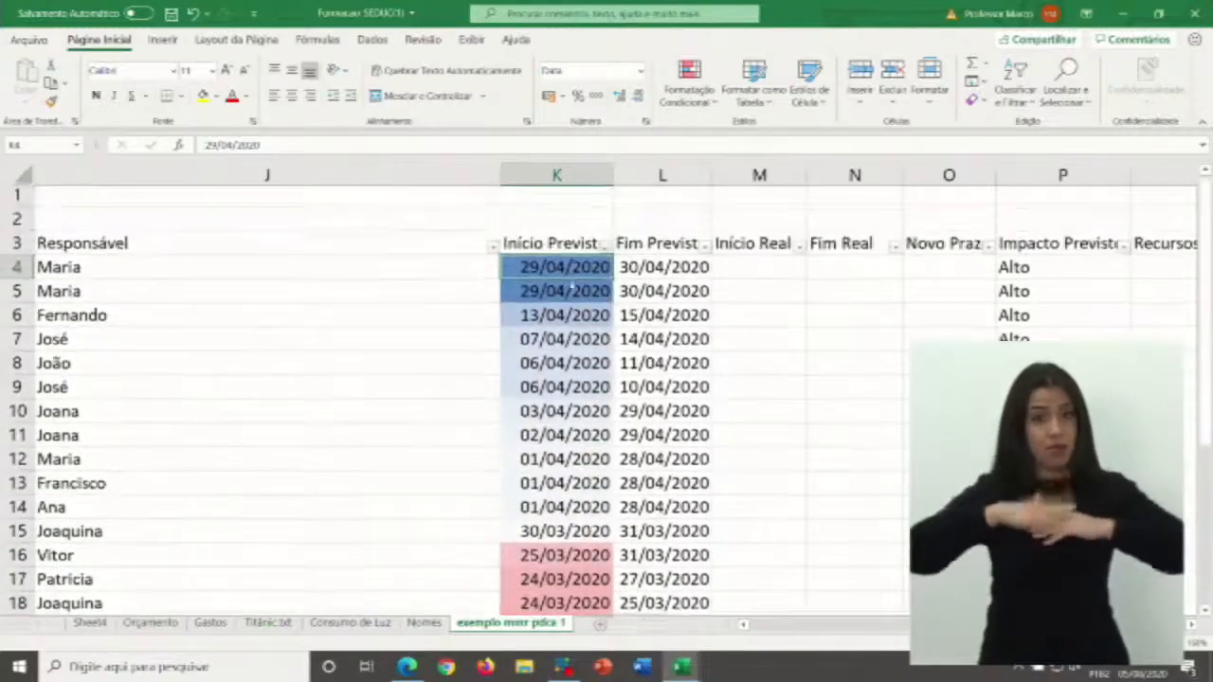
pyautogui.scroll(-3, 566, 308)
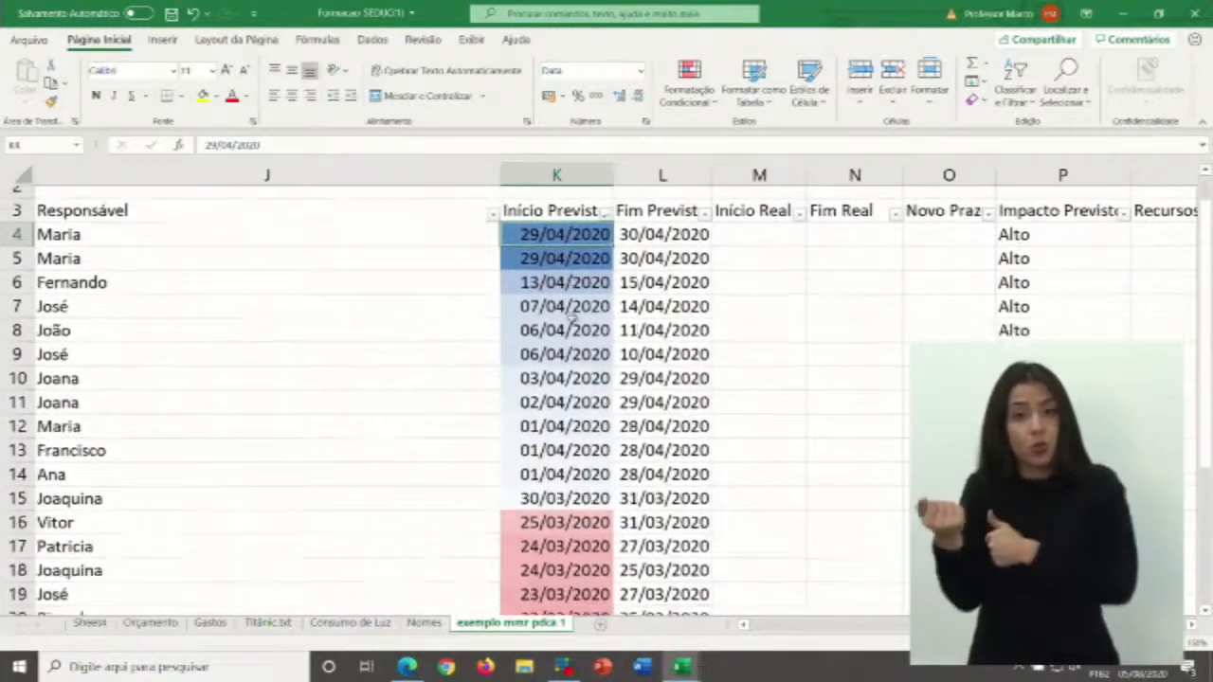
pyautogui.scroll(-3, 568, 319)
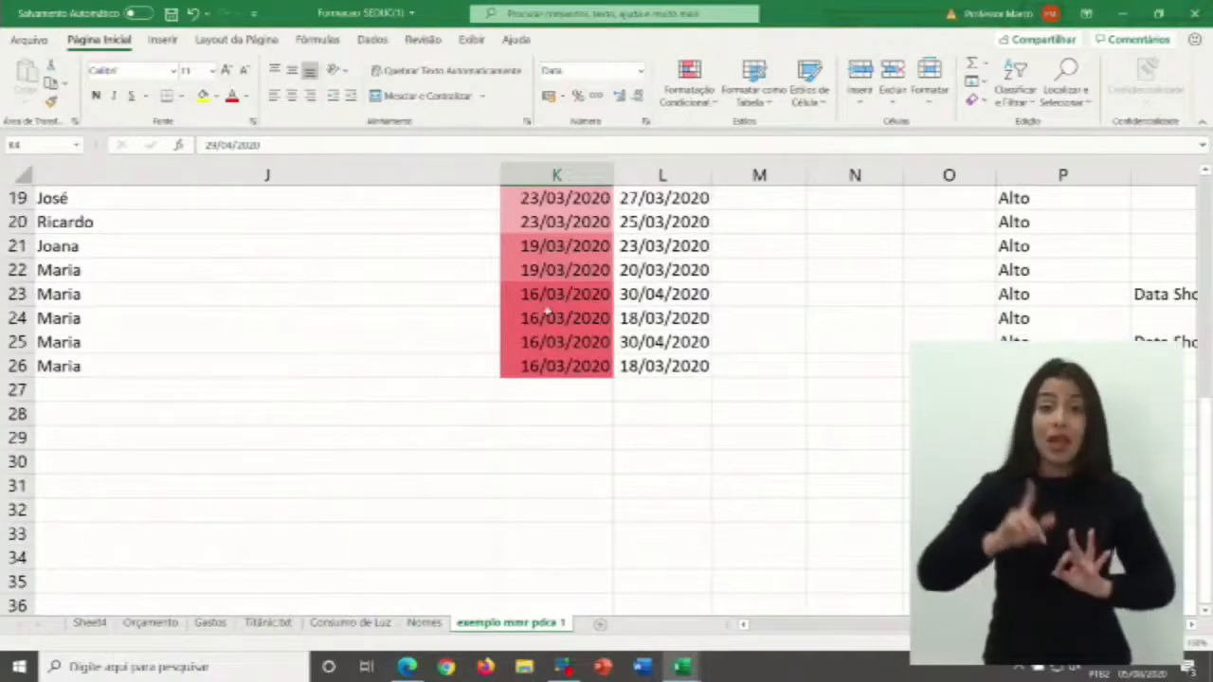
pyautogui.scroll(6, 548, 312)
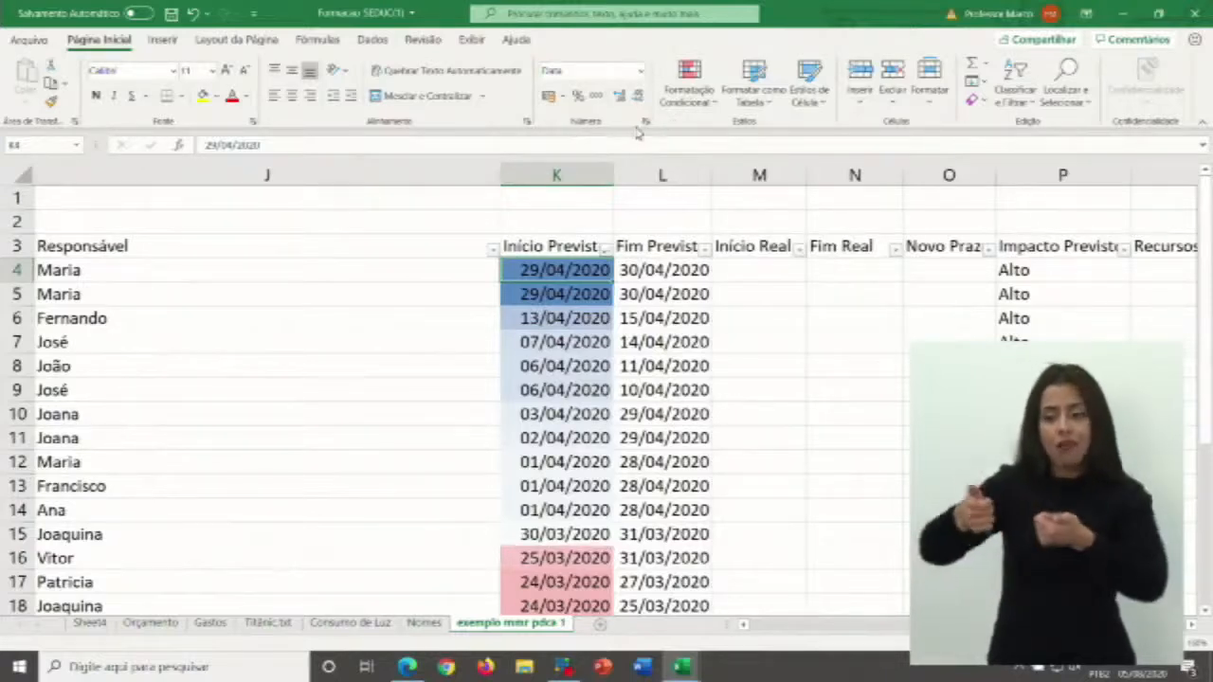
# - Apply the coloured three-arrow directional icon set to the first Início Previsto date in cell K4
pyautogui.click(702, 101)
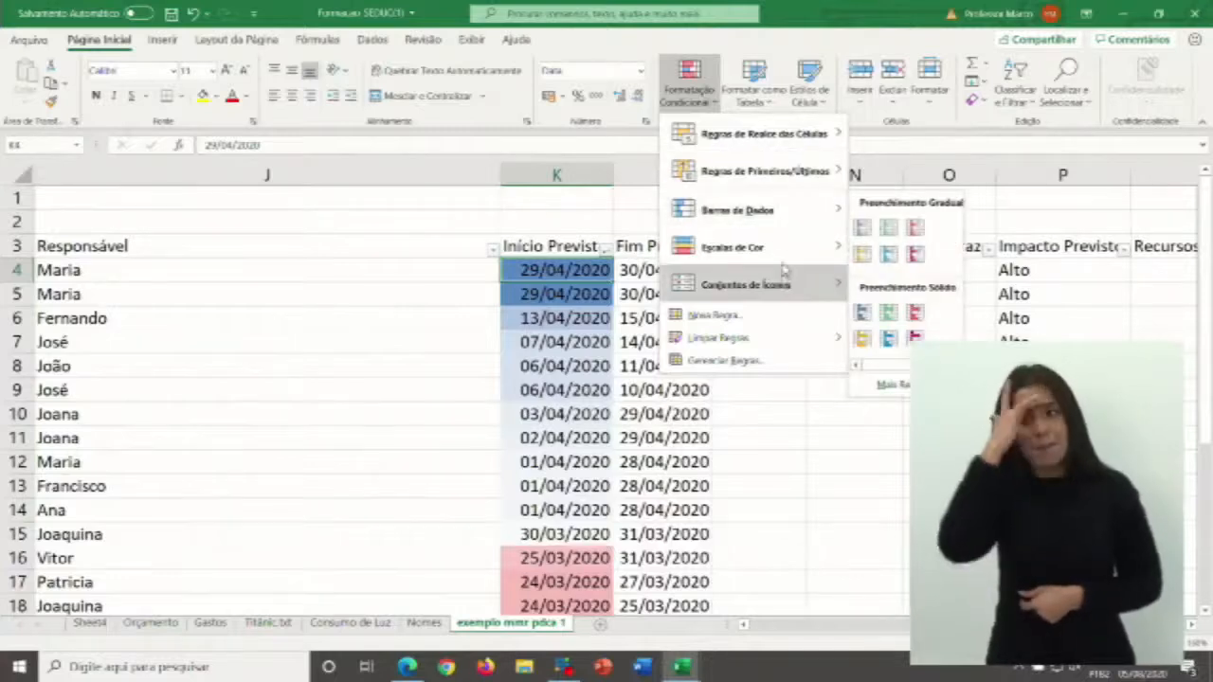
pyautogui.moveTo(838, 291)
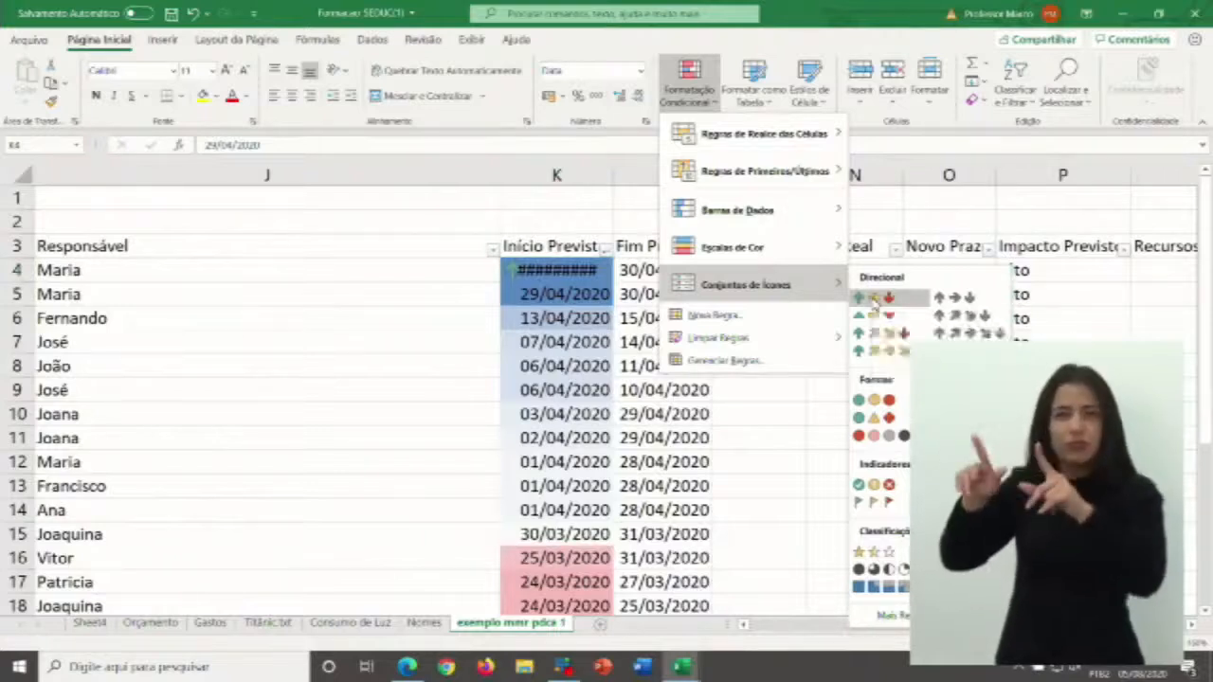
pyautogui.click(874, 299)
# - Apply the coloured three-arrow icon set to the whole Início Previsto column (K) and fit the column width to its contents
pyautogui.click(575, 176)
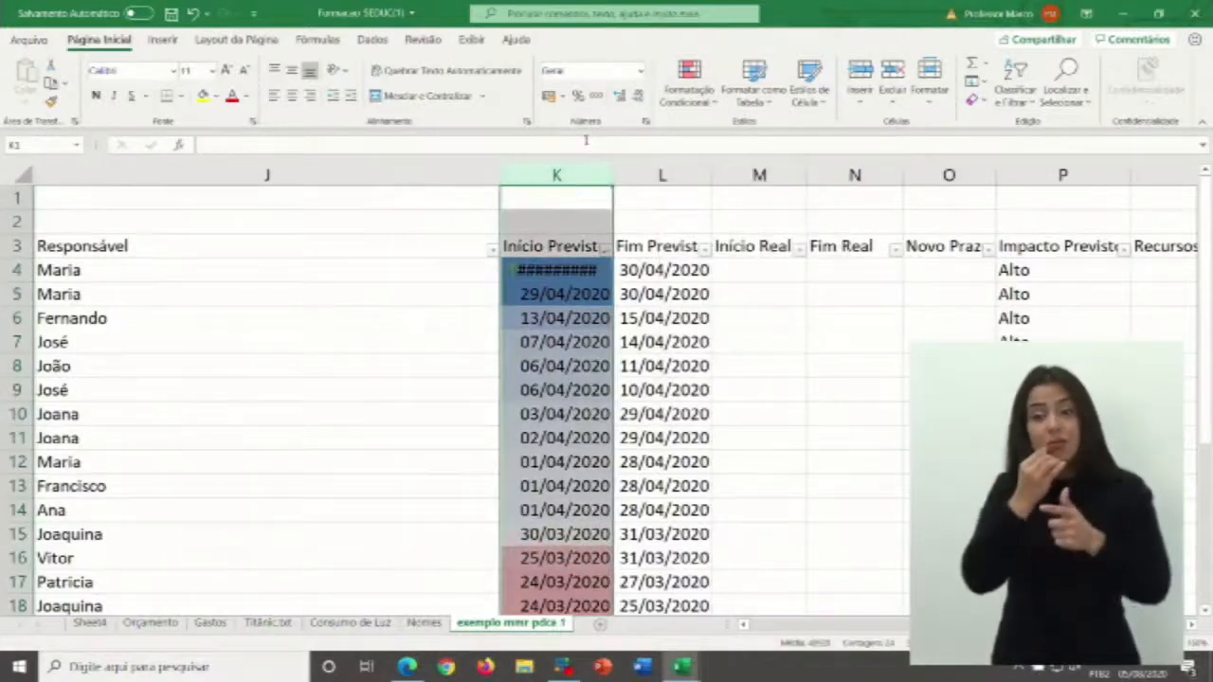
pyautogui.click(712, 101)
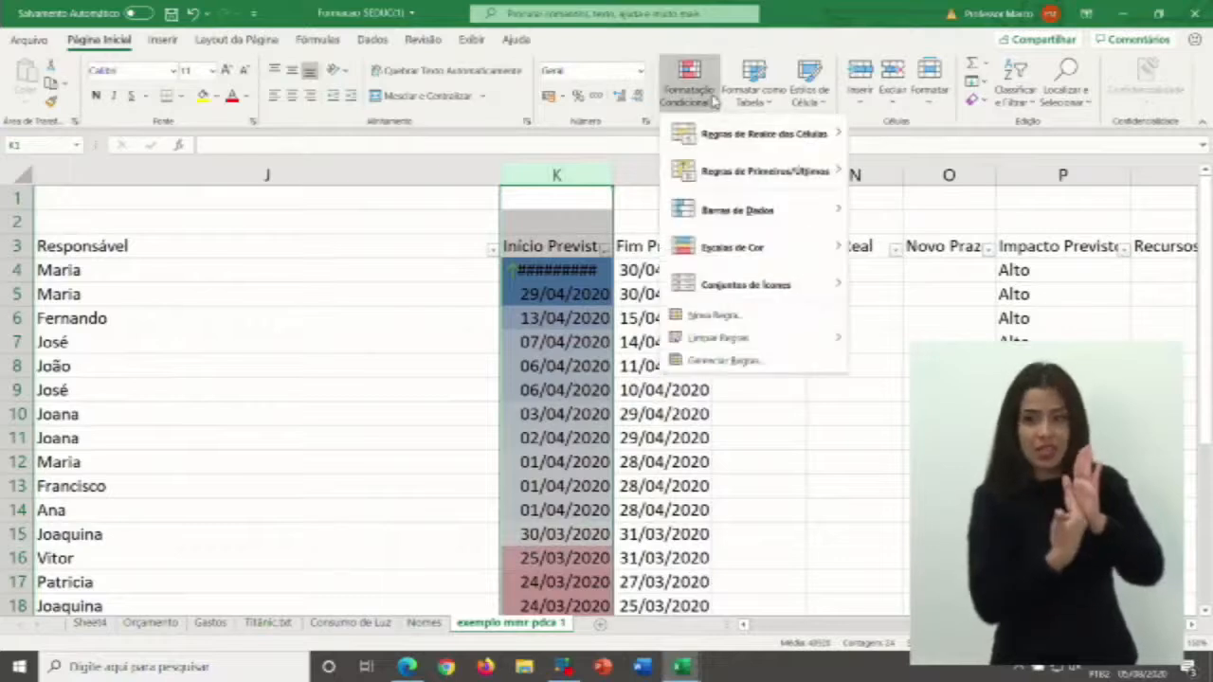
pyautogui.moveTo(807, 296)
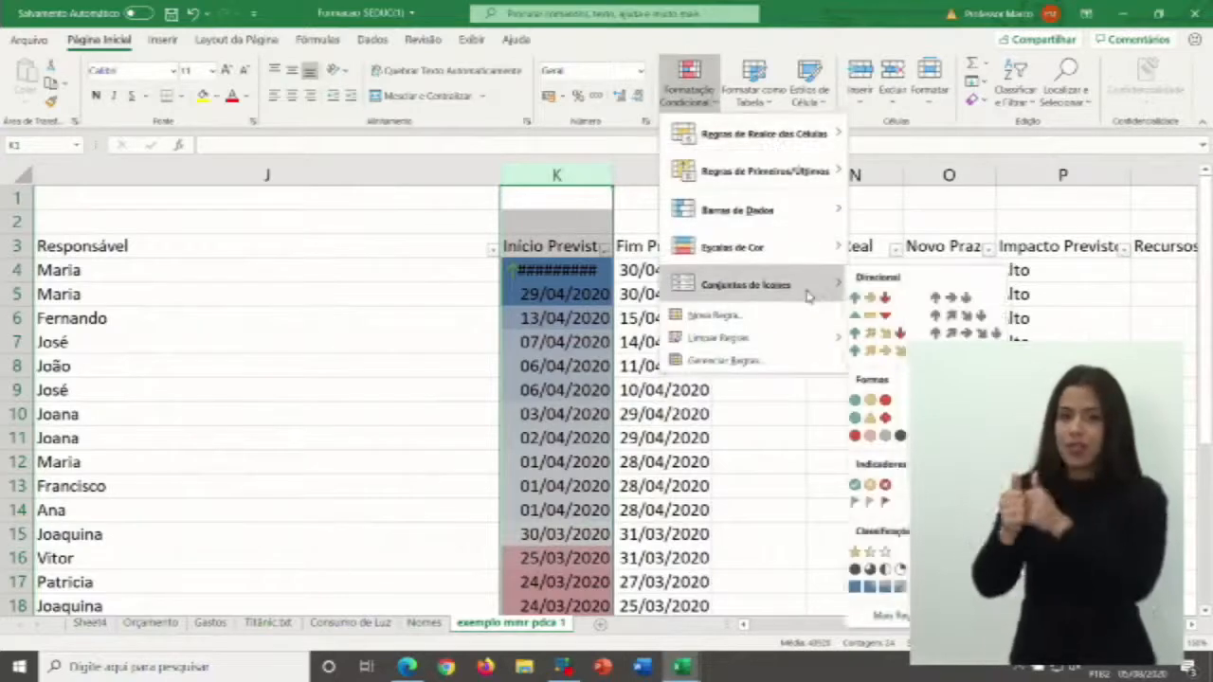
pyautogui.click(869, 299)
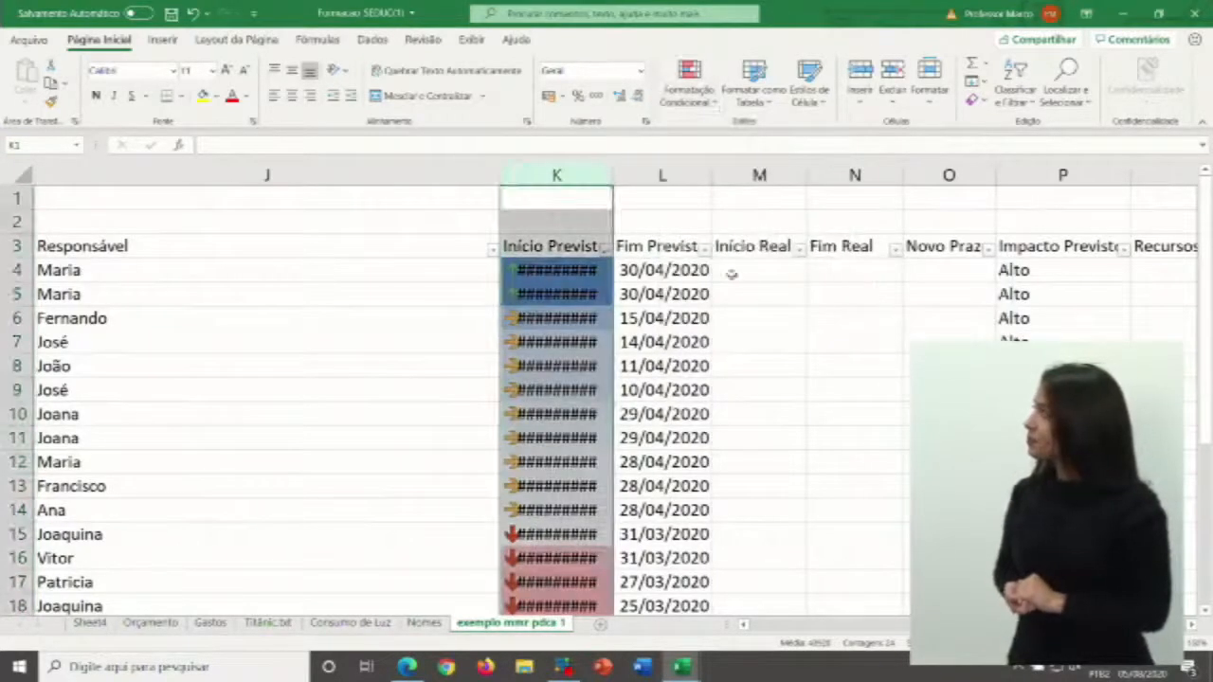
pyautogui.doubleClick(613, 175)
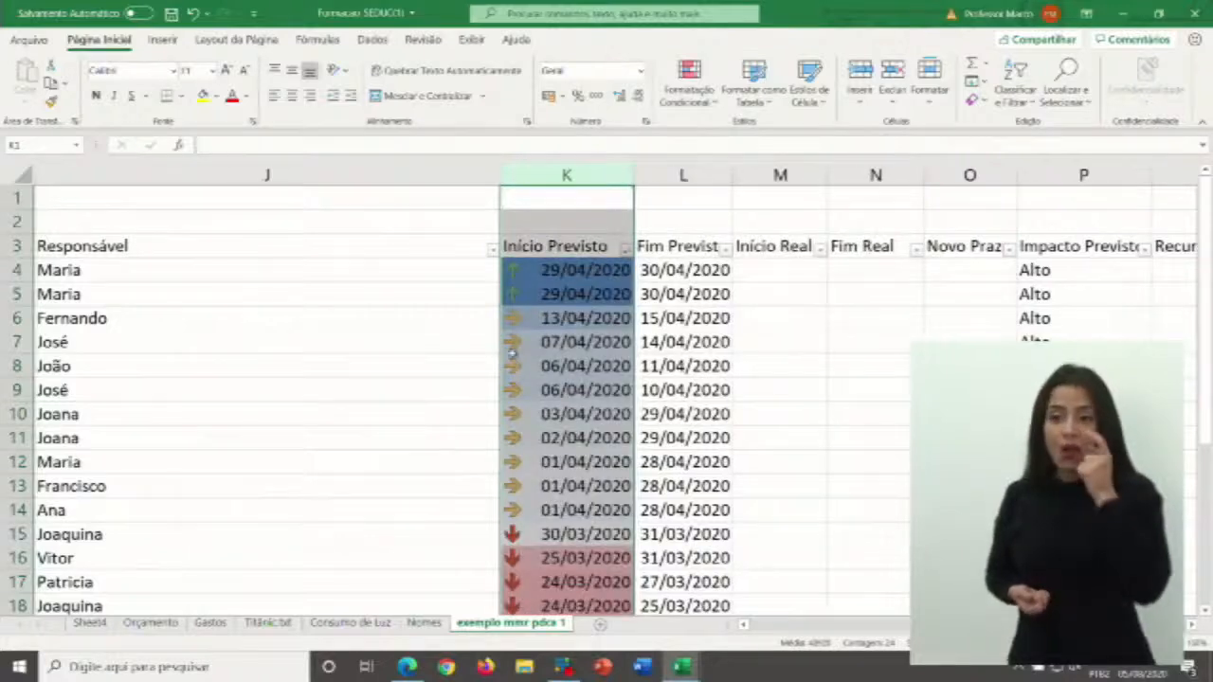
# - Examine how the arrow icons and colours are distributed over the Início Previsto dates from row 4 to row 26
pyautogui.click(474, 347)
pyautogui.click(551, 270)
pyautogui.scroll(-3, 598, 411)
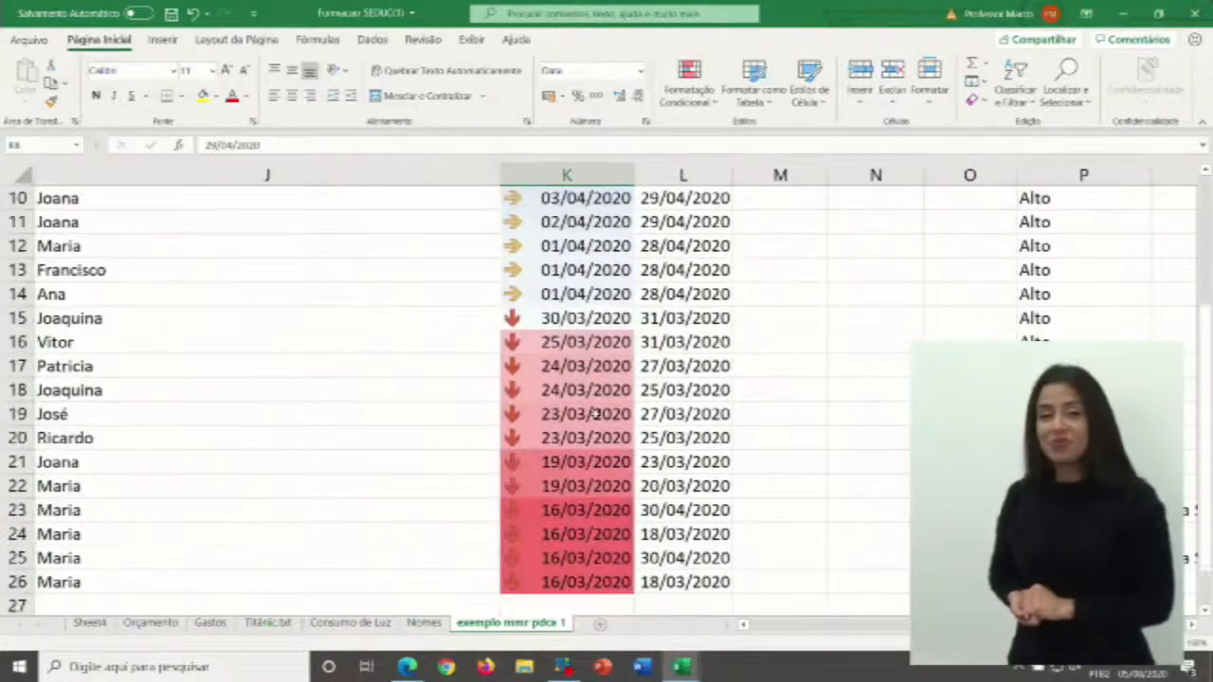
pyautogui.scroll(-1, 561, 347)
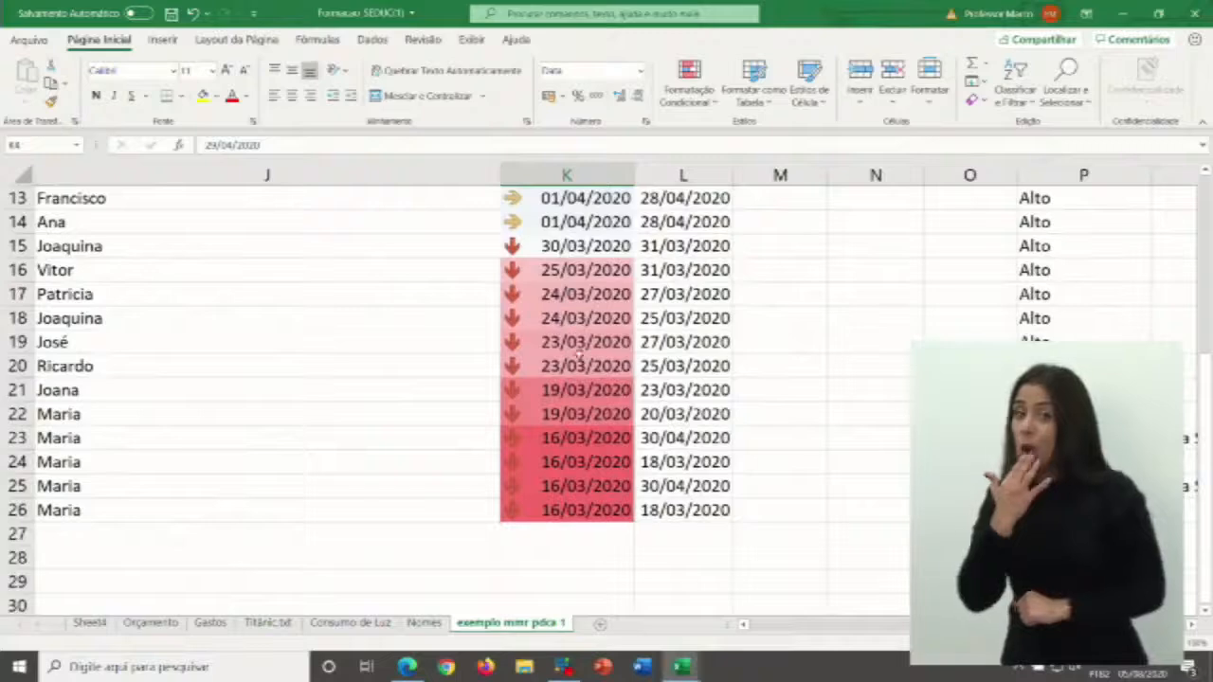
pyautogui.click(523, 245)
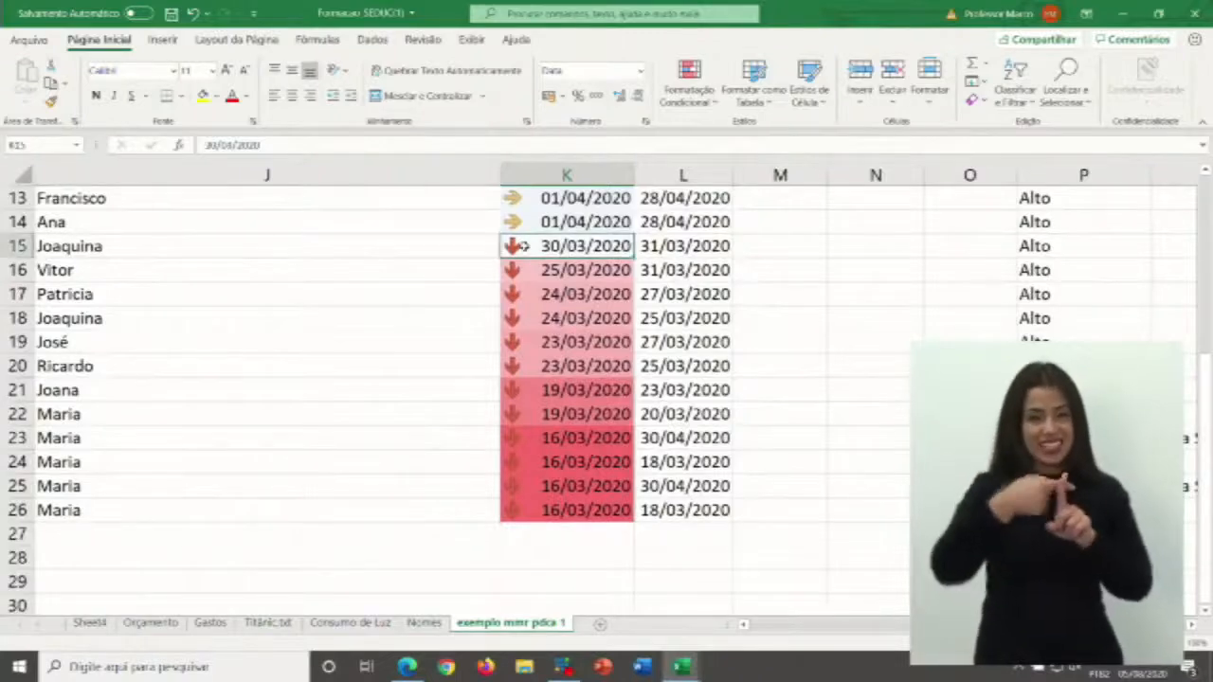
pyautogui.scroll(3, 530, 509)
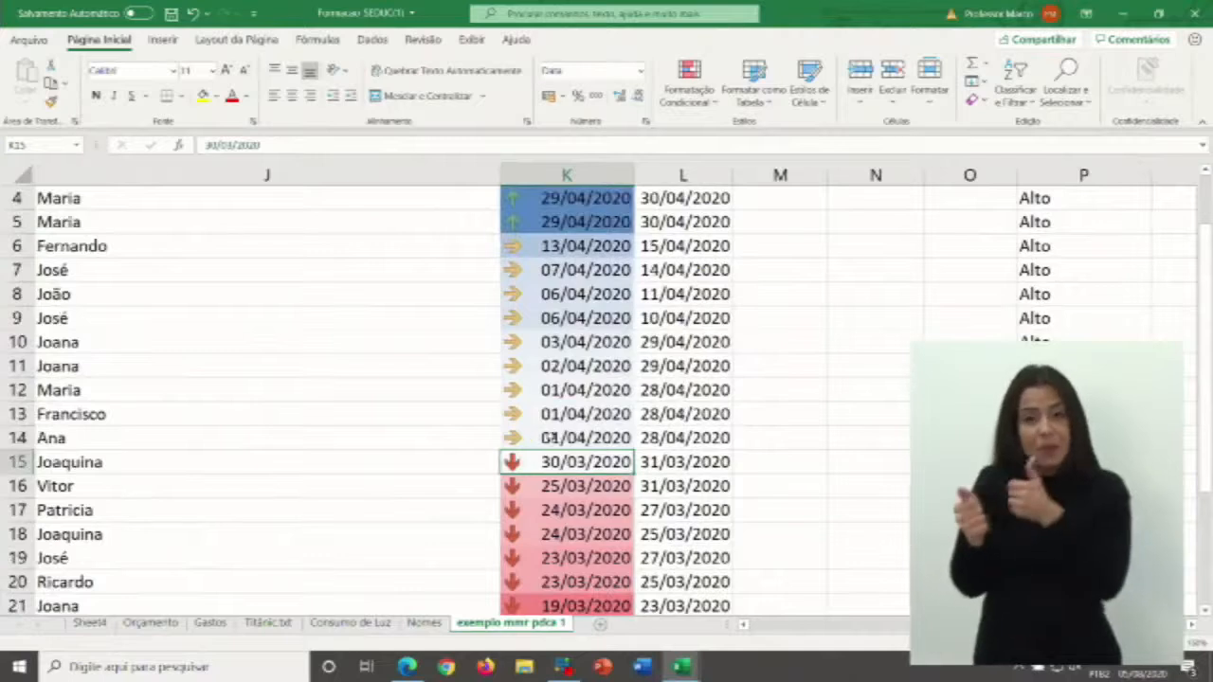
pyautogui.click(522, 244)
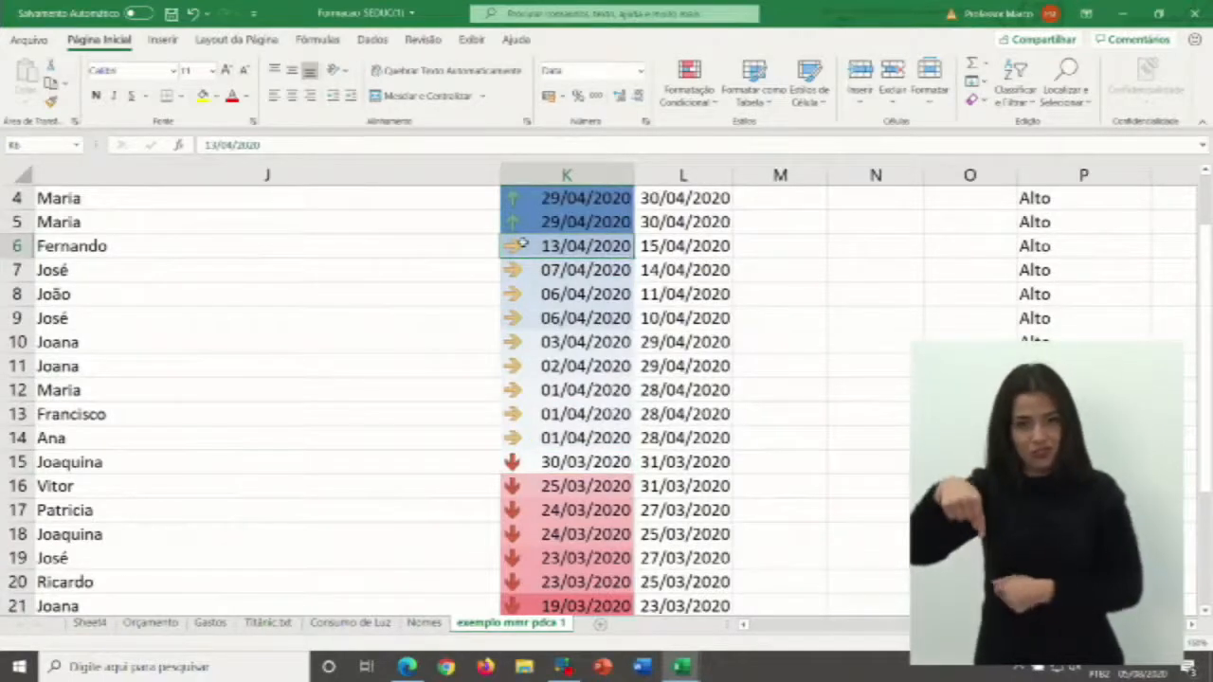
pyautogui.scroll(1, 519, 249)
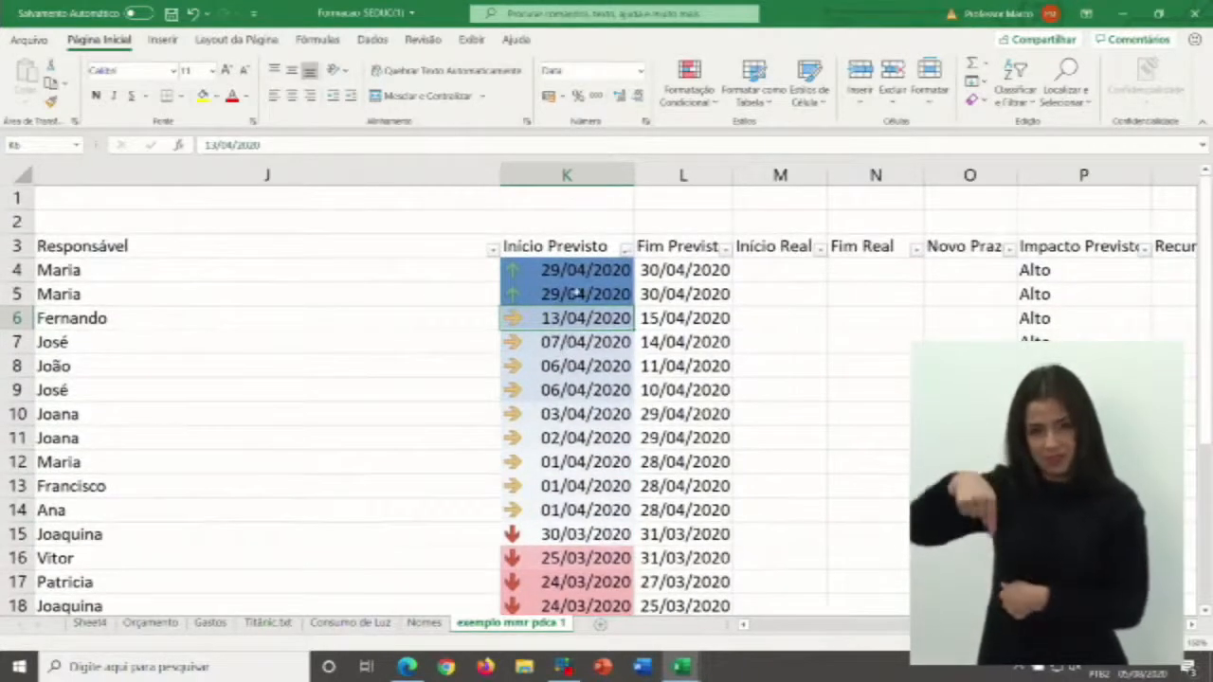
pyautogui.click(528, 300)
pyautogui.click(522, 269)
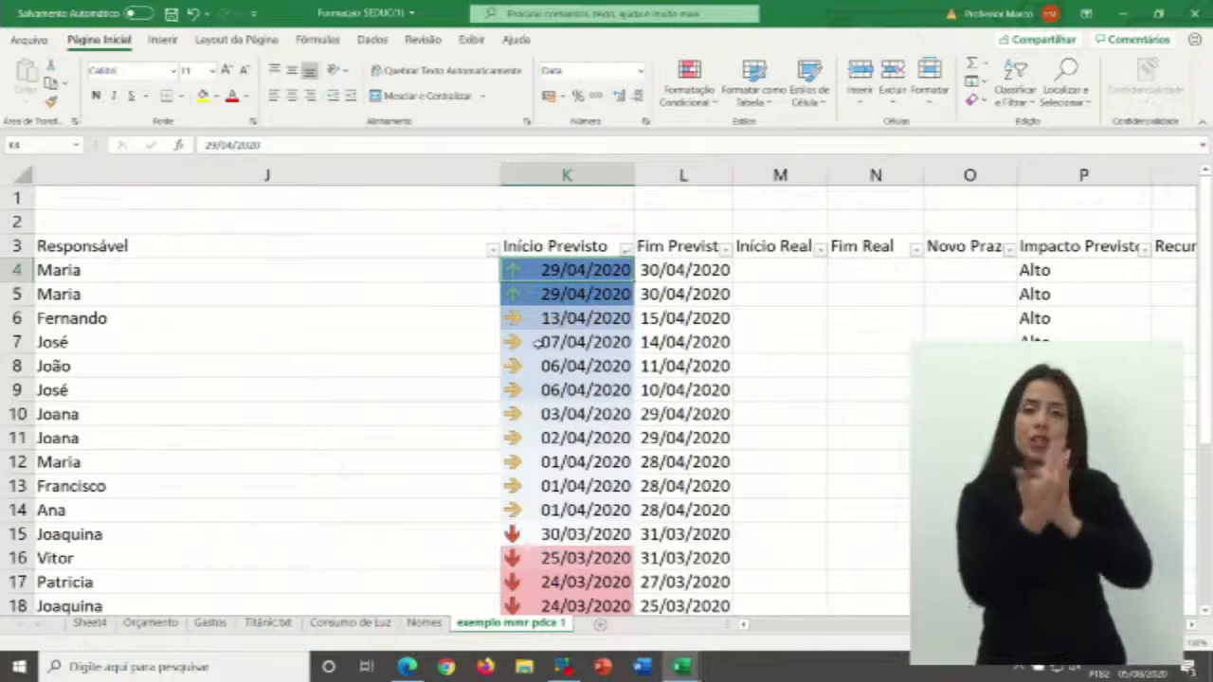
pyautogui.scroll(-2, 547, 389)
pyautogui.scroll(-3, 550, 393)
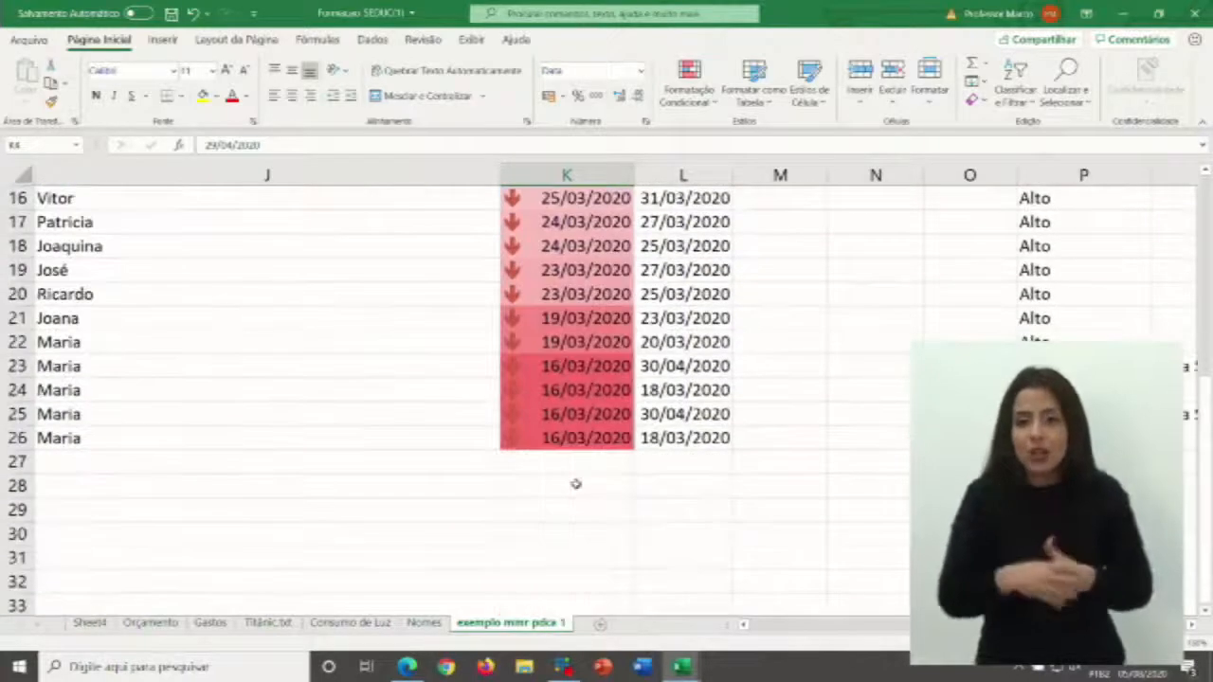
pyautogui.scroll(5, 573, 487)
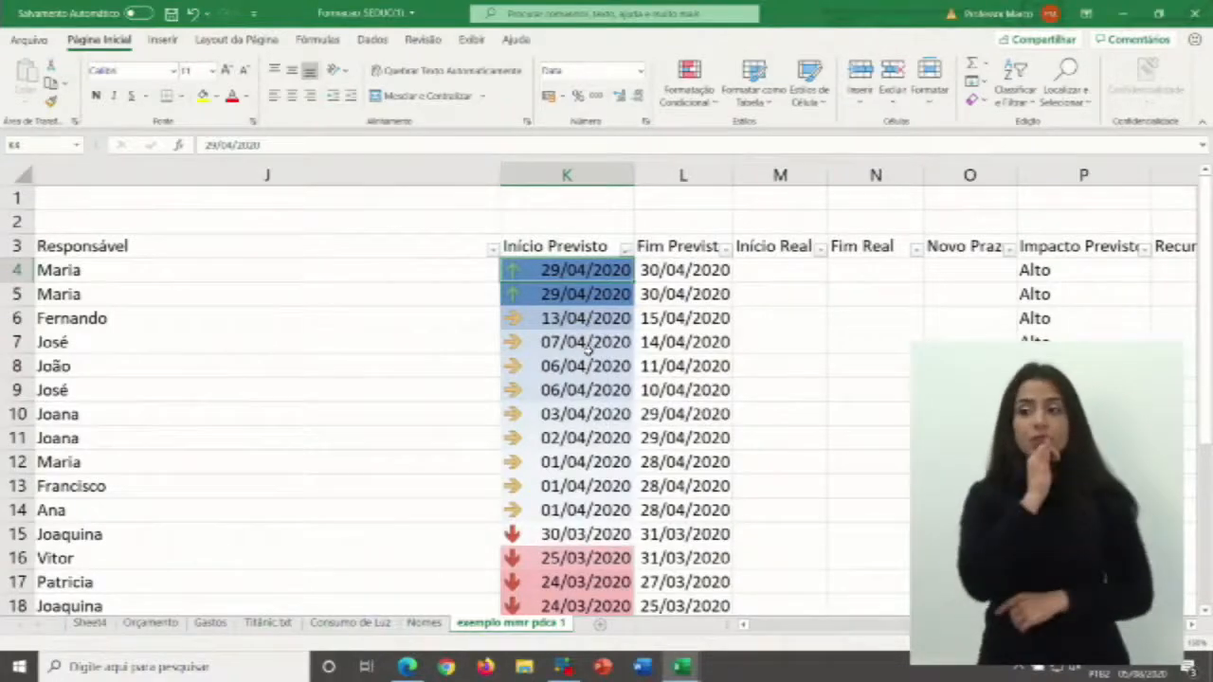
pyautogui.scroll(-2, 586, 349)
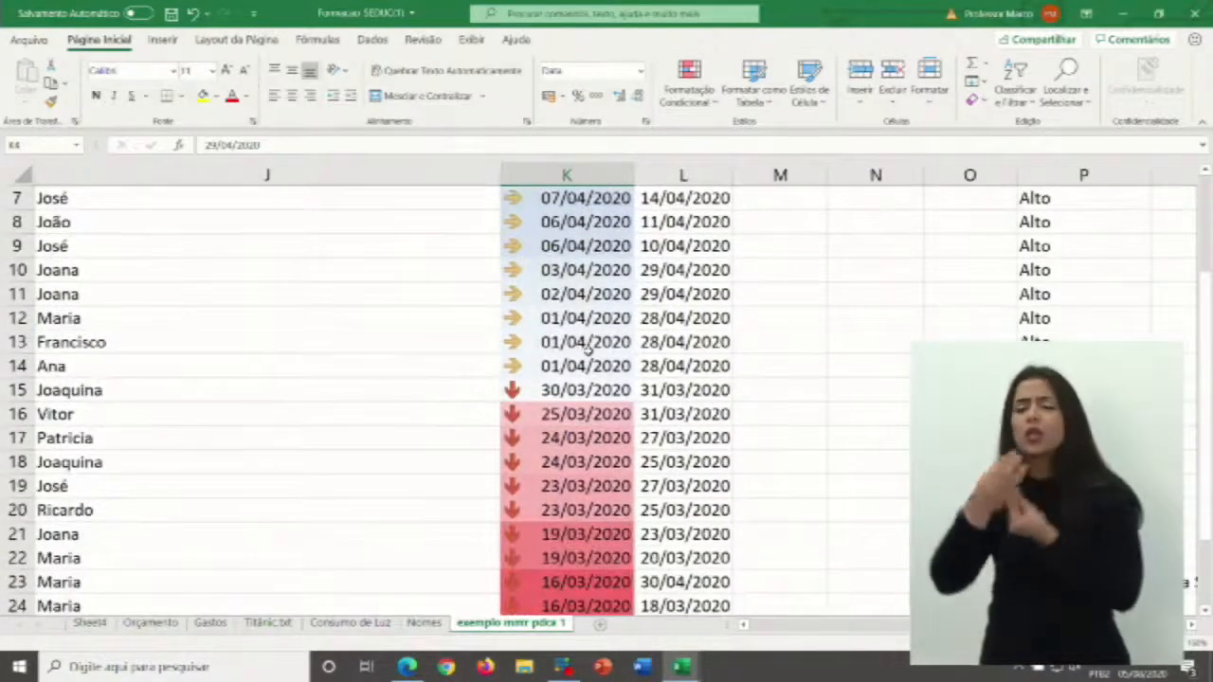
pyautogui.scroll(-2, 587, 349)
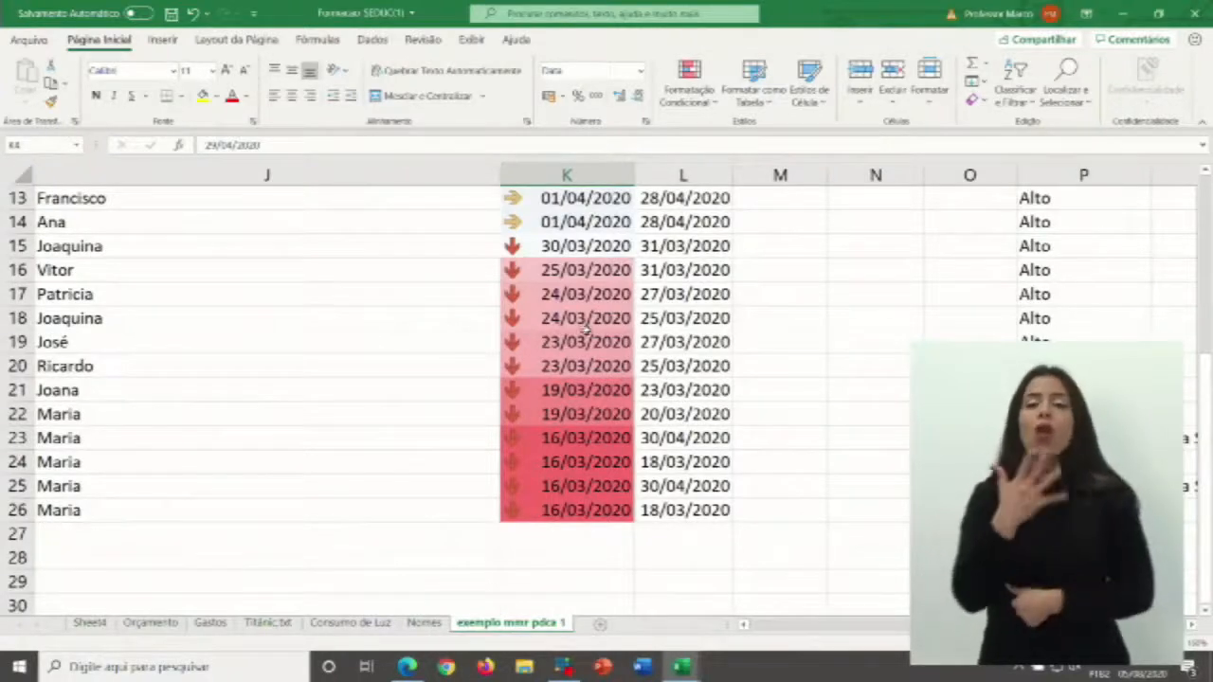
pyautogui.scroll(2, 586, 329)
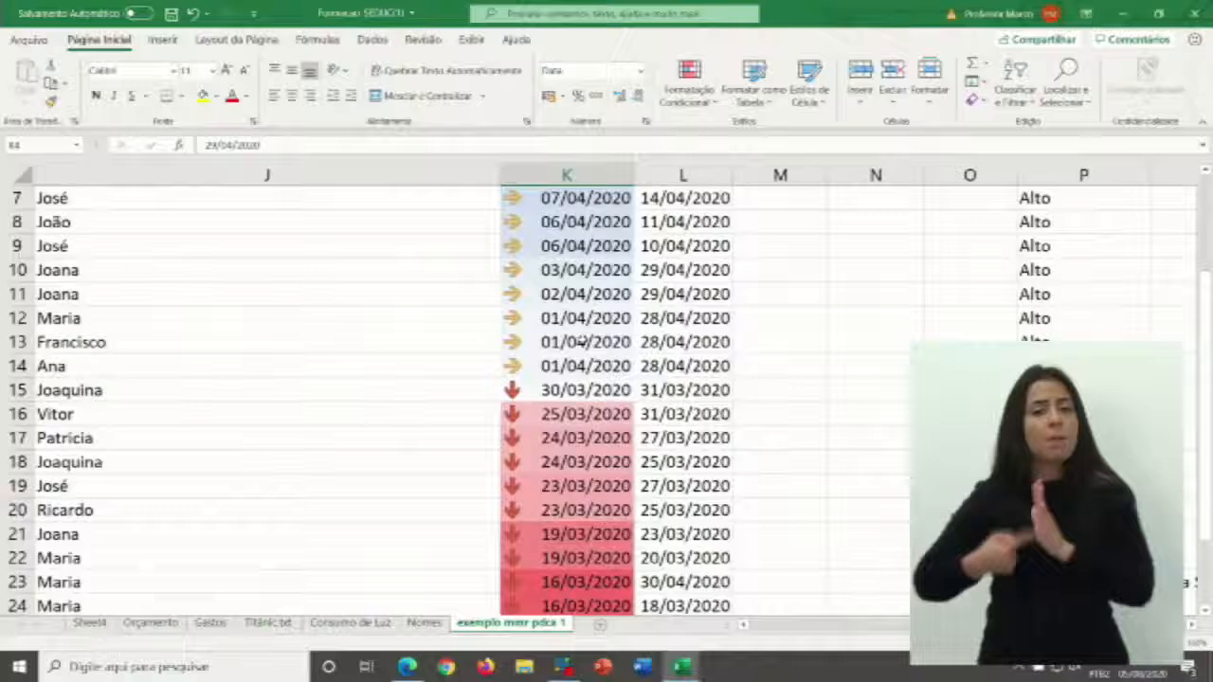
# - Undo the arrow icons, column width change, colour scale and date sorts on the Início Previsto column
pyautogui.hotkey('ctrl', 'z')
pyautogui.hotkey('ctrl', 'z')
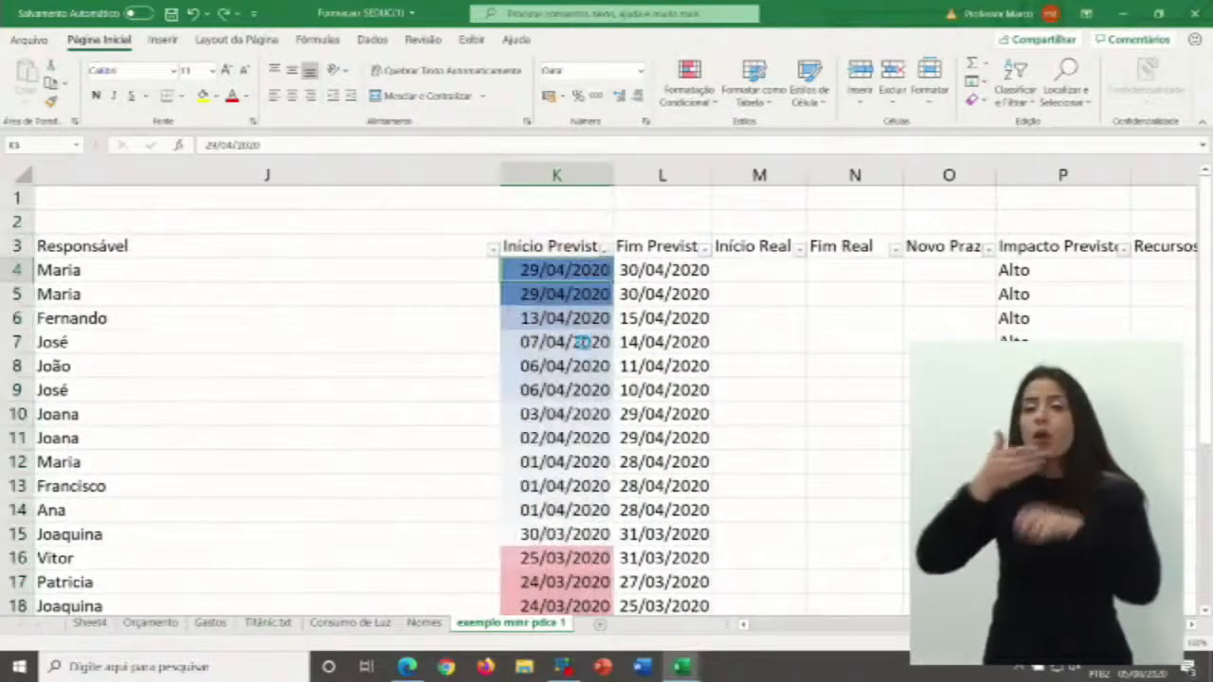
pyautogui.hotkey('ctrl', 'z')
pyautogui.hotkey('ctrl', 'z')
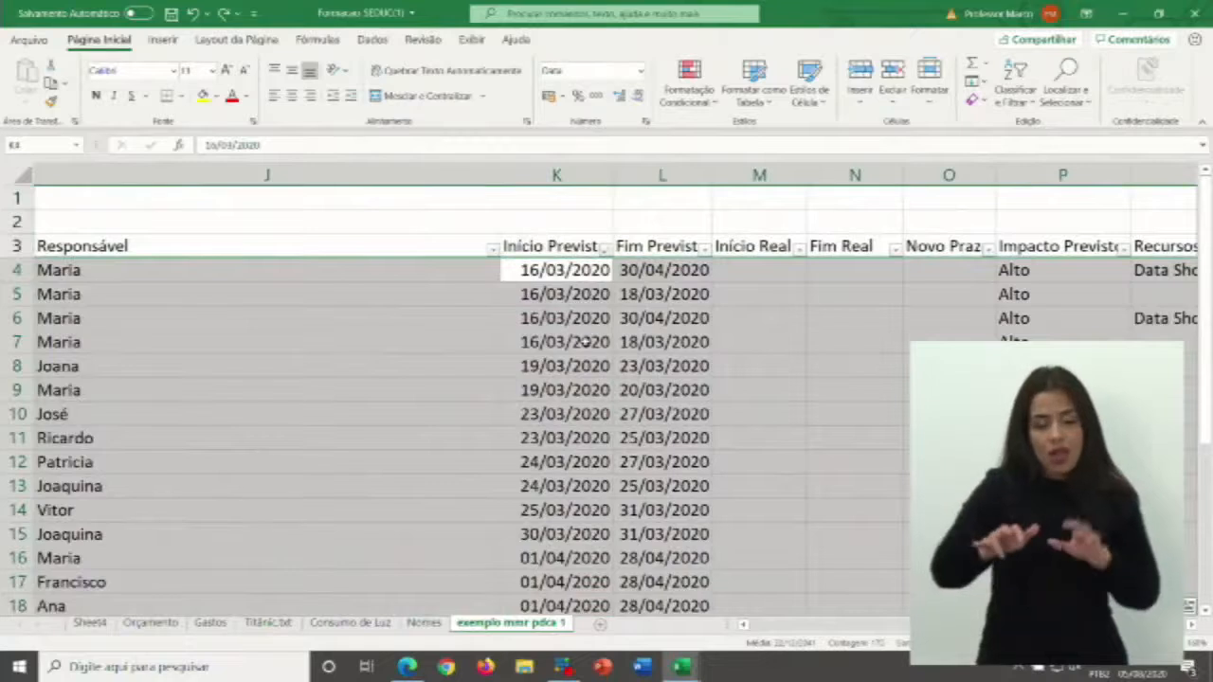
pyautogui.hotkey('ctrl', 'z')
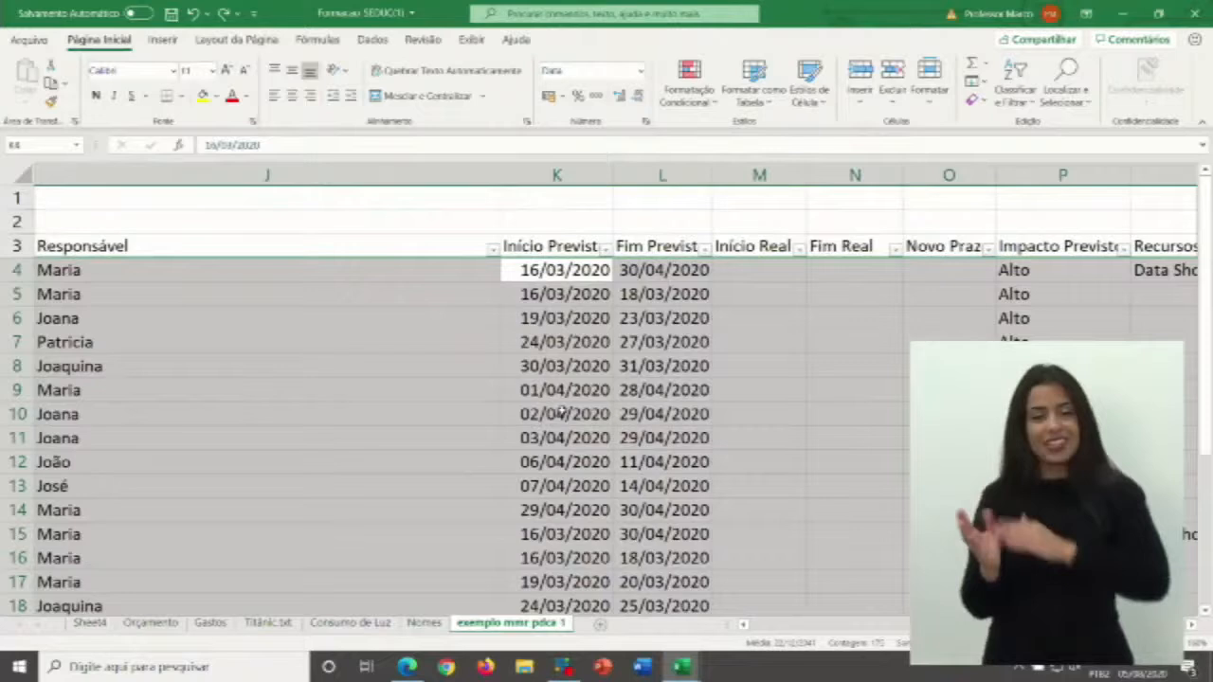
pyautogui.click(618, 320)
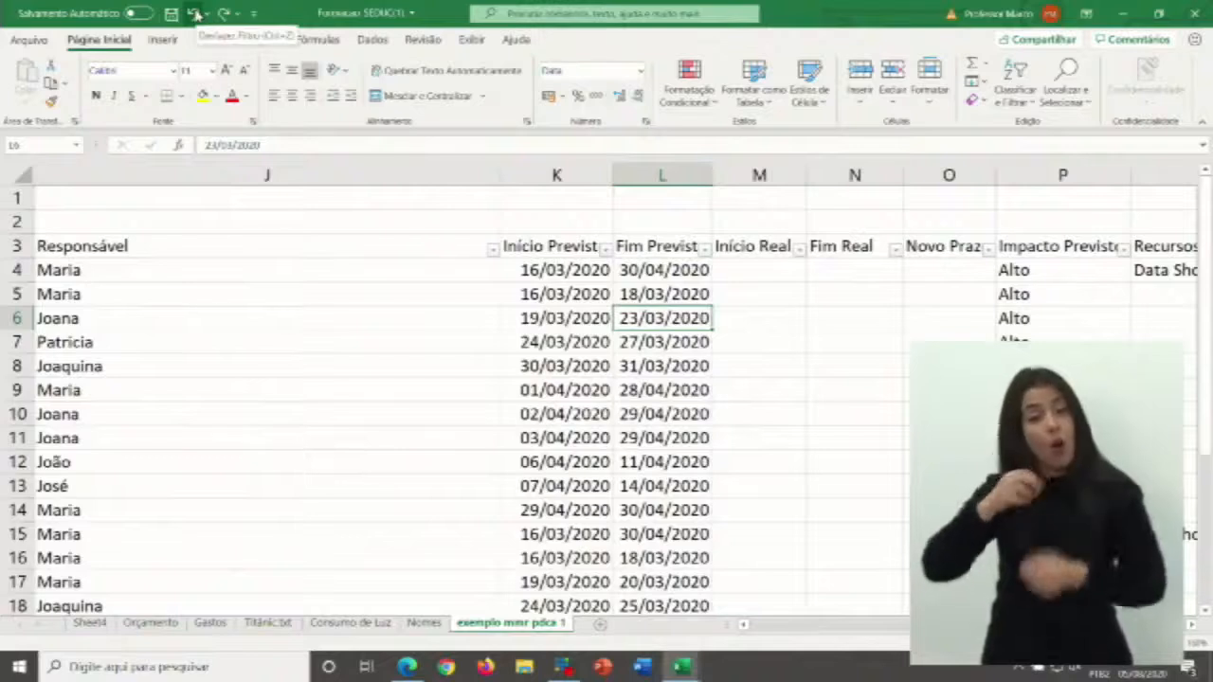
# - Review the unsorted Início Previsto dates and apply the blue-white-red colour scale to the whole column (K)
pyautogui.click(559, 342)
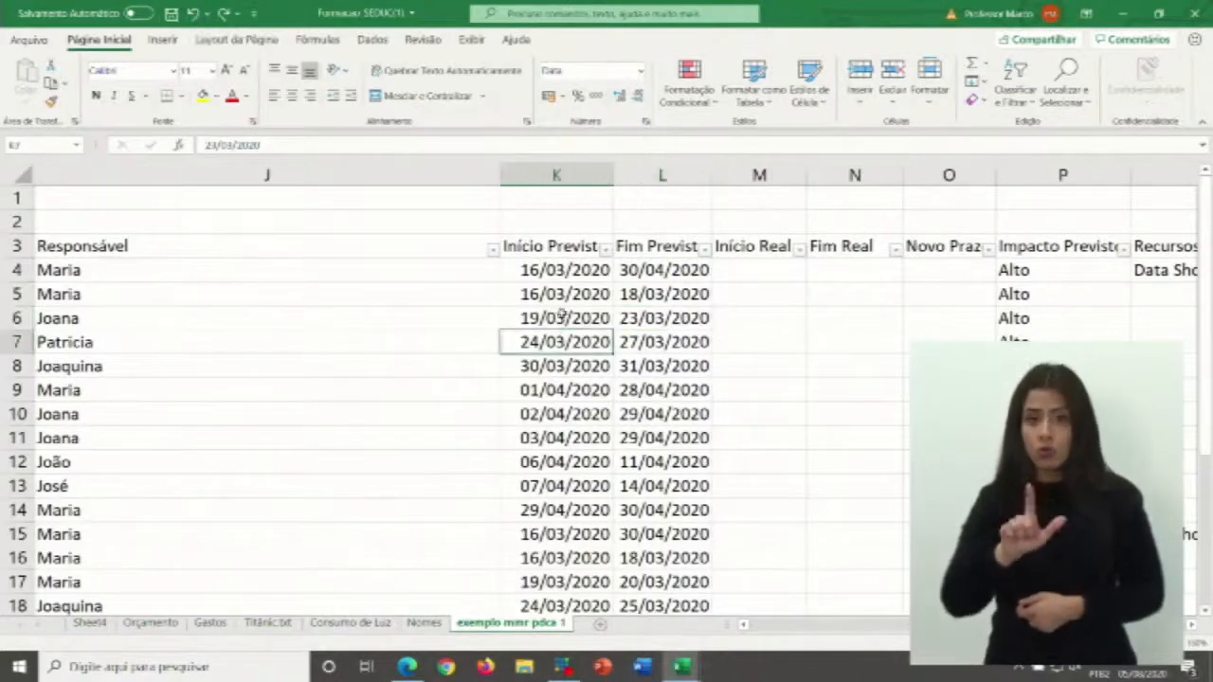
pyautogui.click(572, 269)
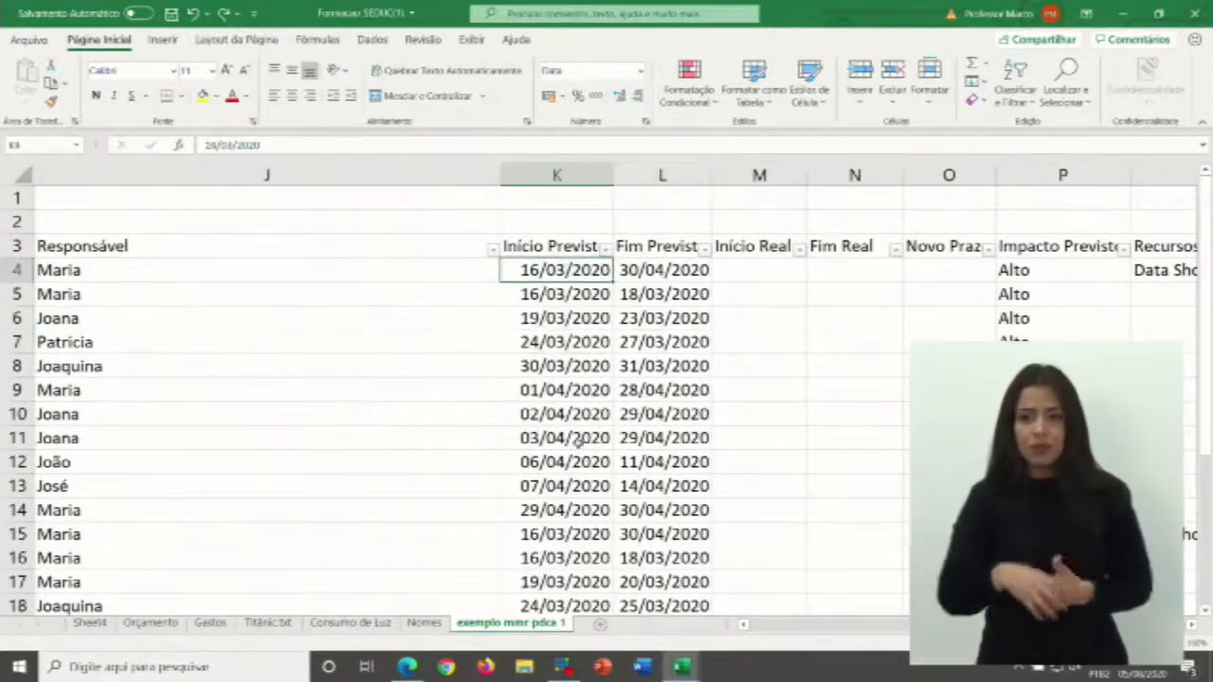
pyautogui.scroll(-4, 573, 441)
pyautogui.scroll(3, 573, 455)
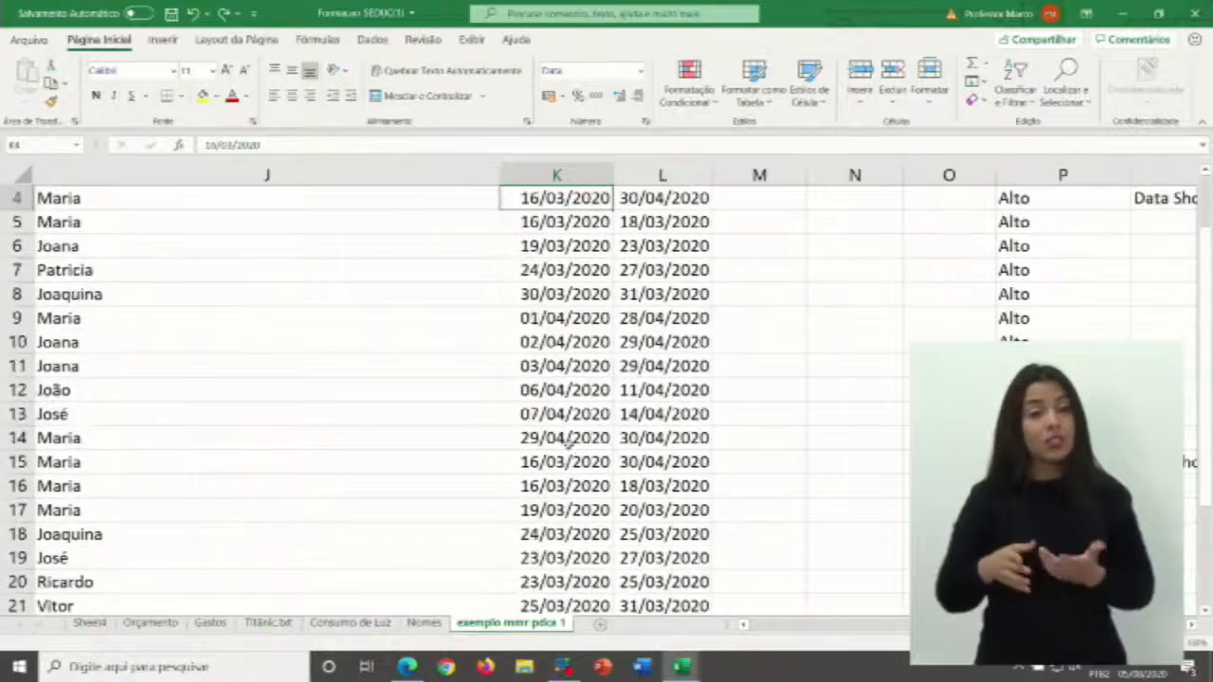
pyautogui.scroll(1, 580, 387)
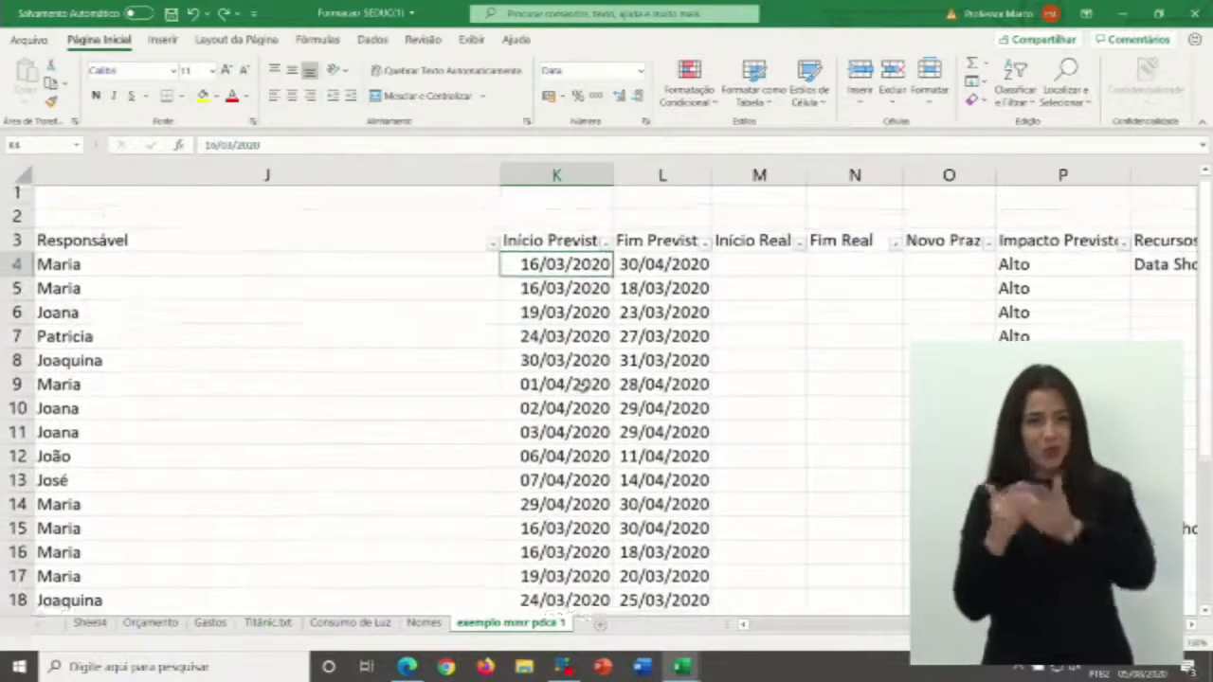
pyautogui.click(570, 167)
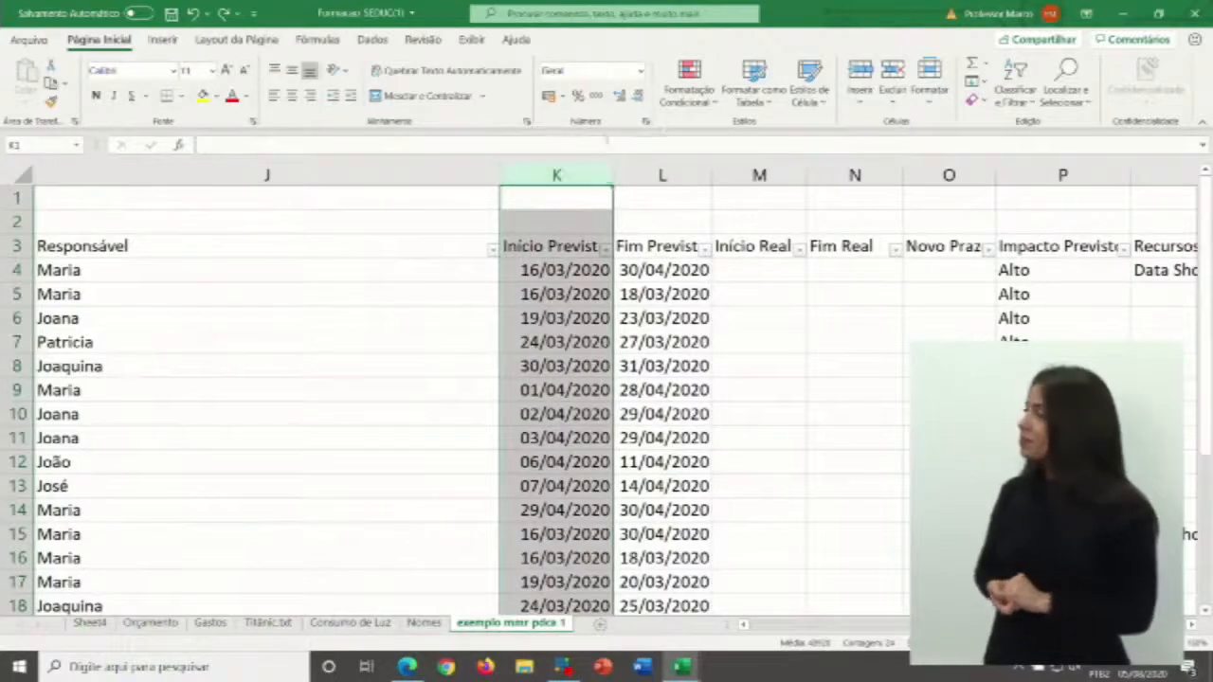
pyautogui.click(709, 102)
pyautogui.moveTo(758, 248)
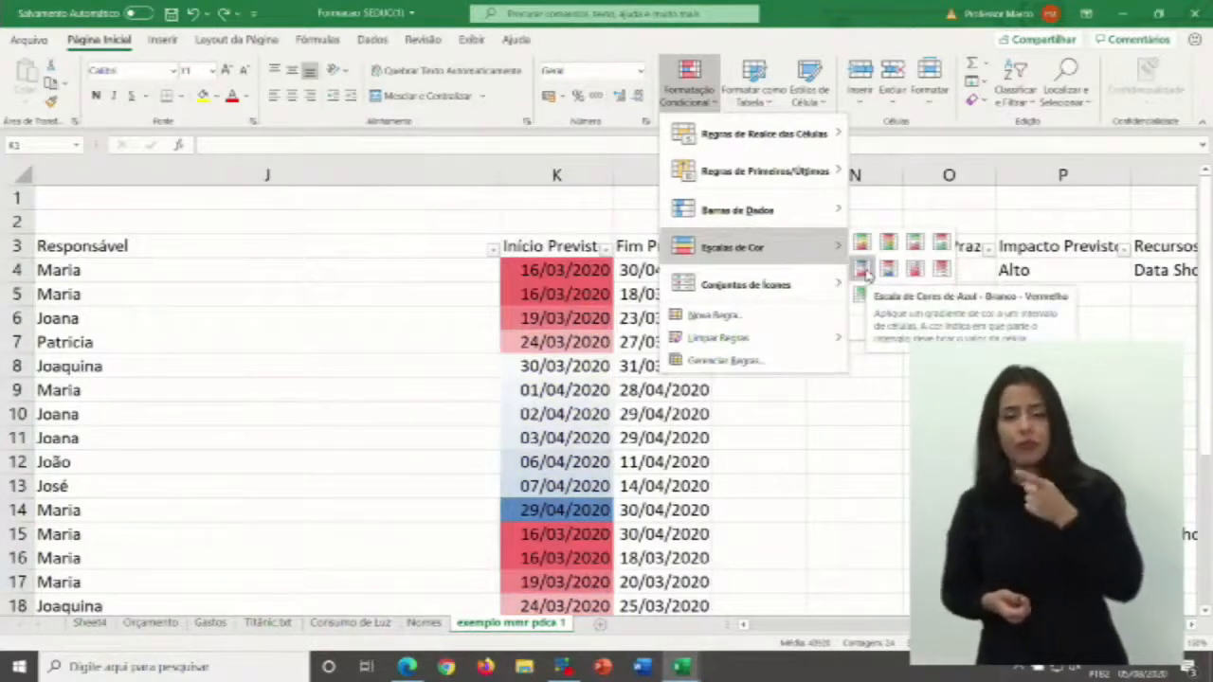
pyautogui.click(862, 270)
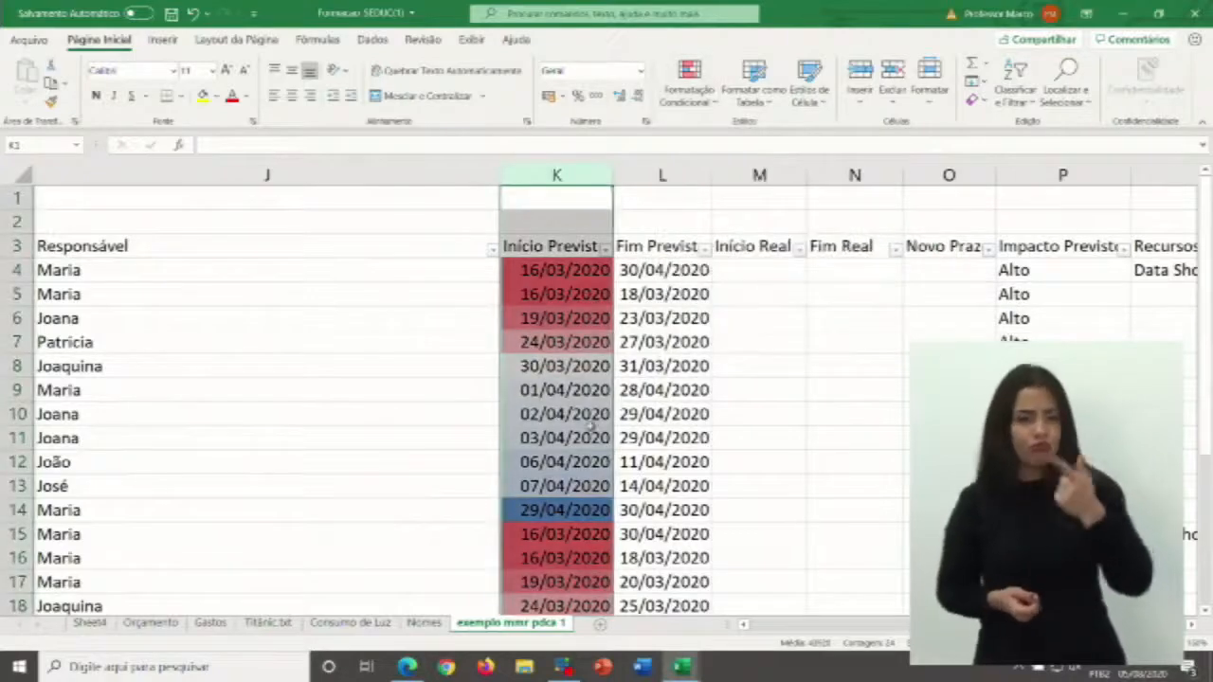
# - Examine how the colour scale marks the unsorted Início Previsto dates from row 4 down to row 26 and back
pyautogui.scroll(-5, 588, 414)
pyautogui.click(542, 343)
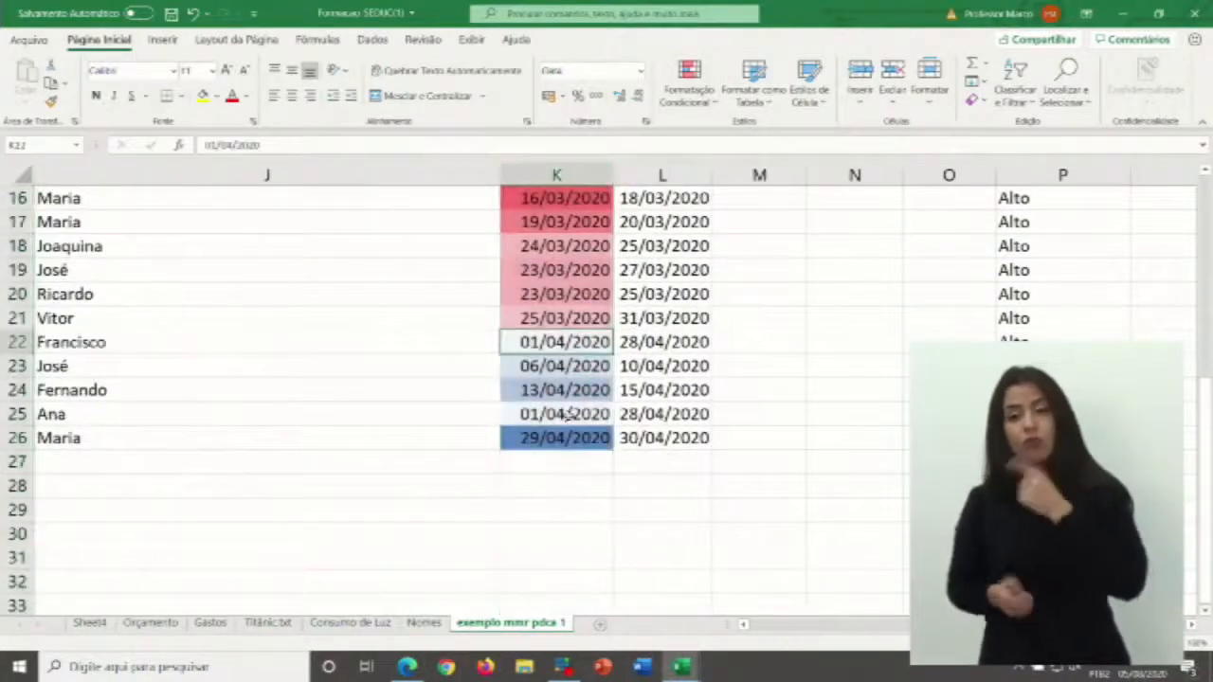
pyautogui.scroll(5, 568, 414)
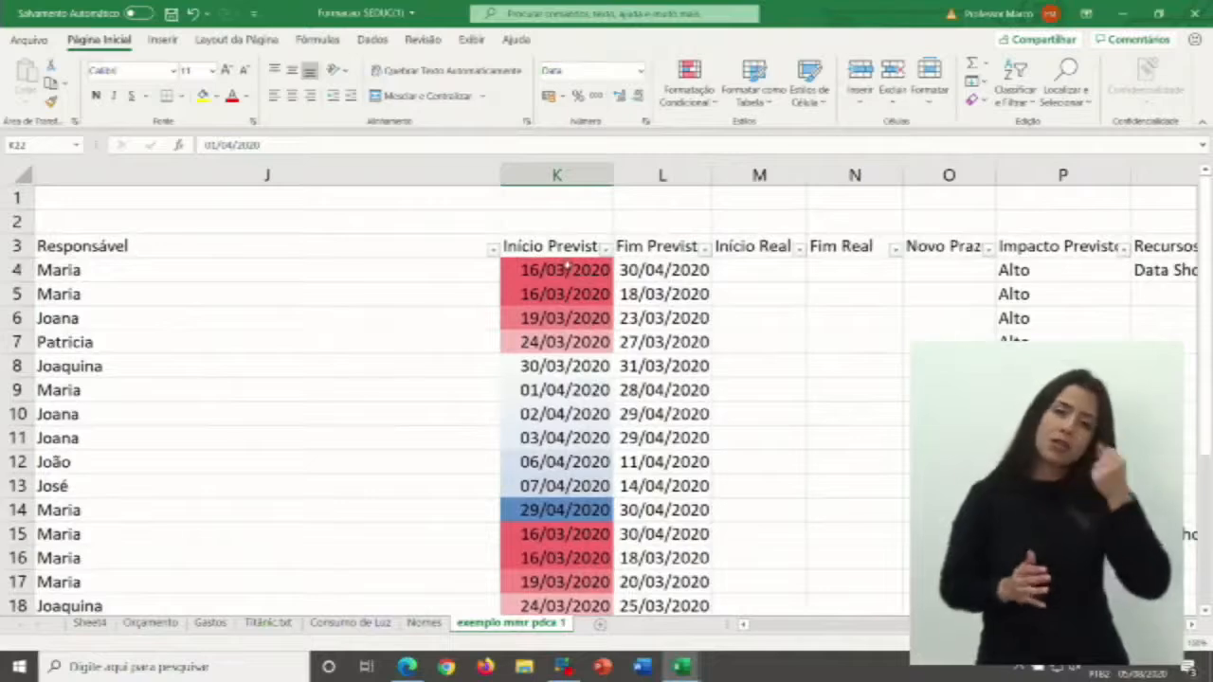
pyautogui.scroll(-1, 565, 296)
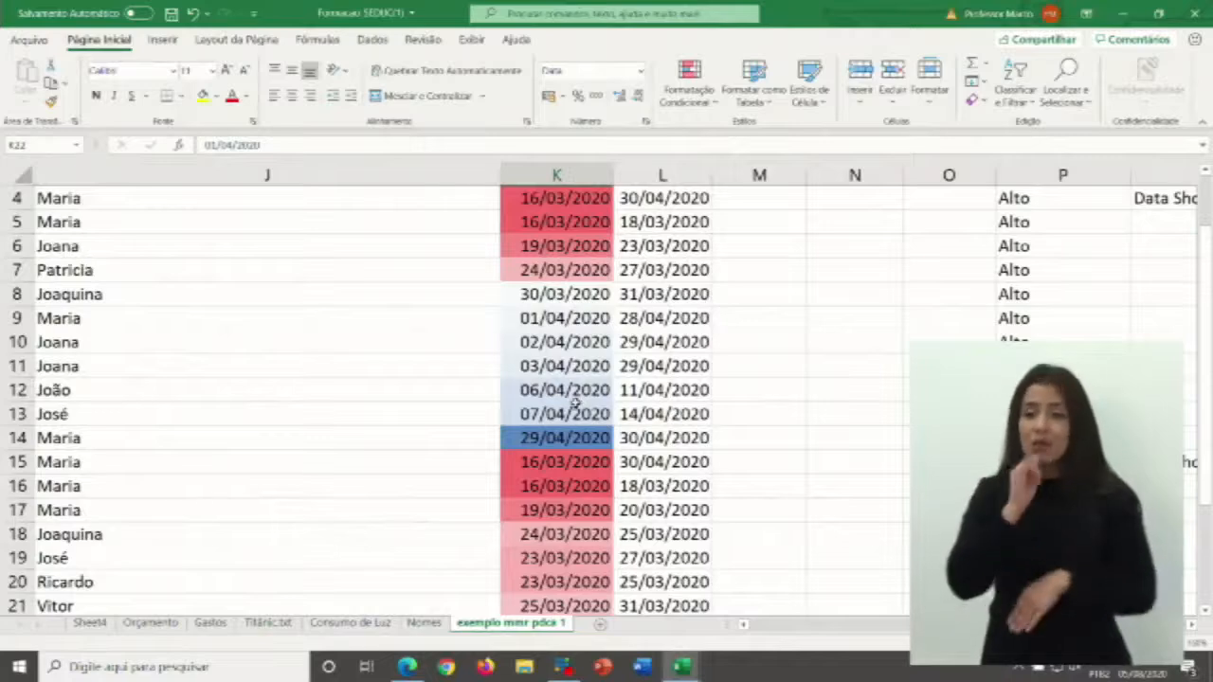
pyautogui.scroll(1, 575, 405)
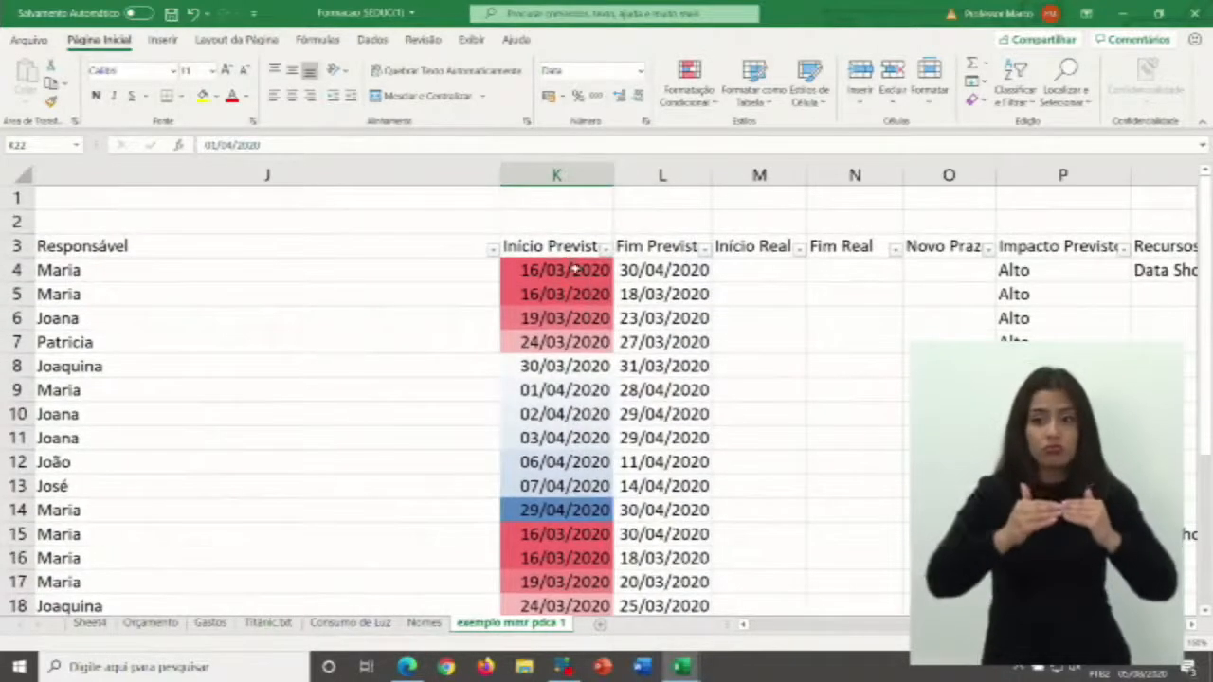
pyautogui.scroll(-1, 575, 297)
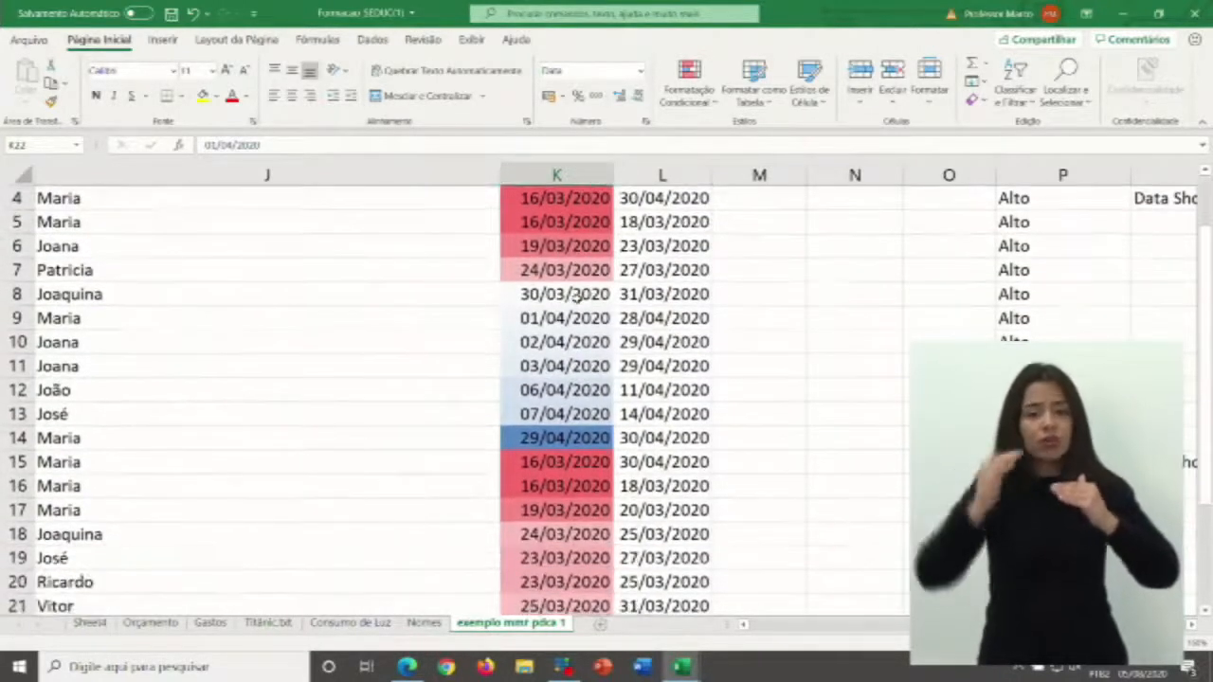
# - Apply the three coloured arrows icon set to the Início Previsto date in cell K14
pyautogui.scroll(1, 574, 297)
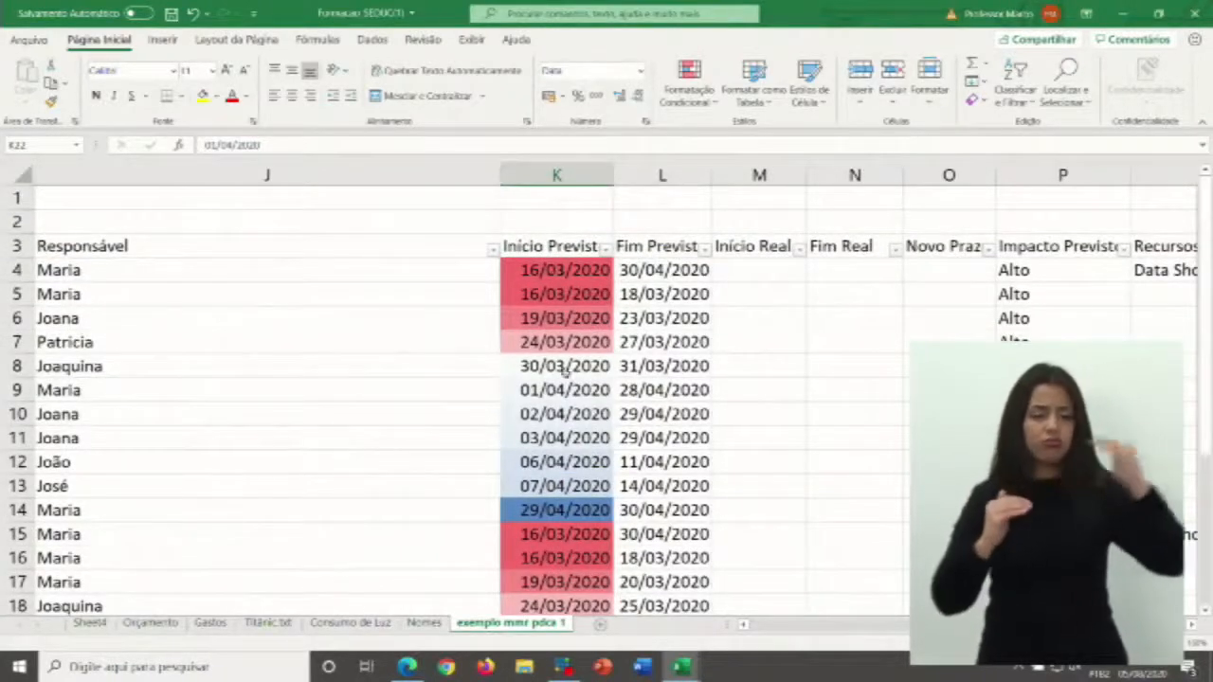
pyautogui.click(572, 481)
pyautogui.click(574, 510)
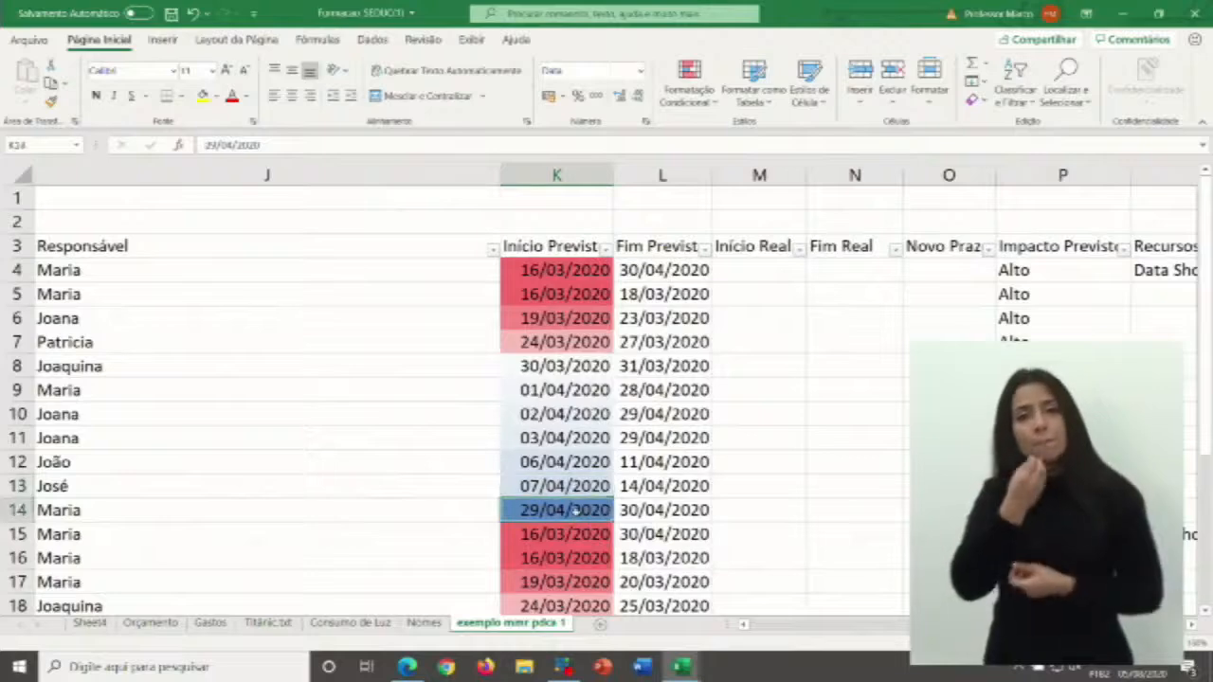
pyautogui.scroll(-4, 574, 379)
pyautogui.scroll(4, 572, 434)
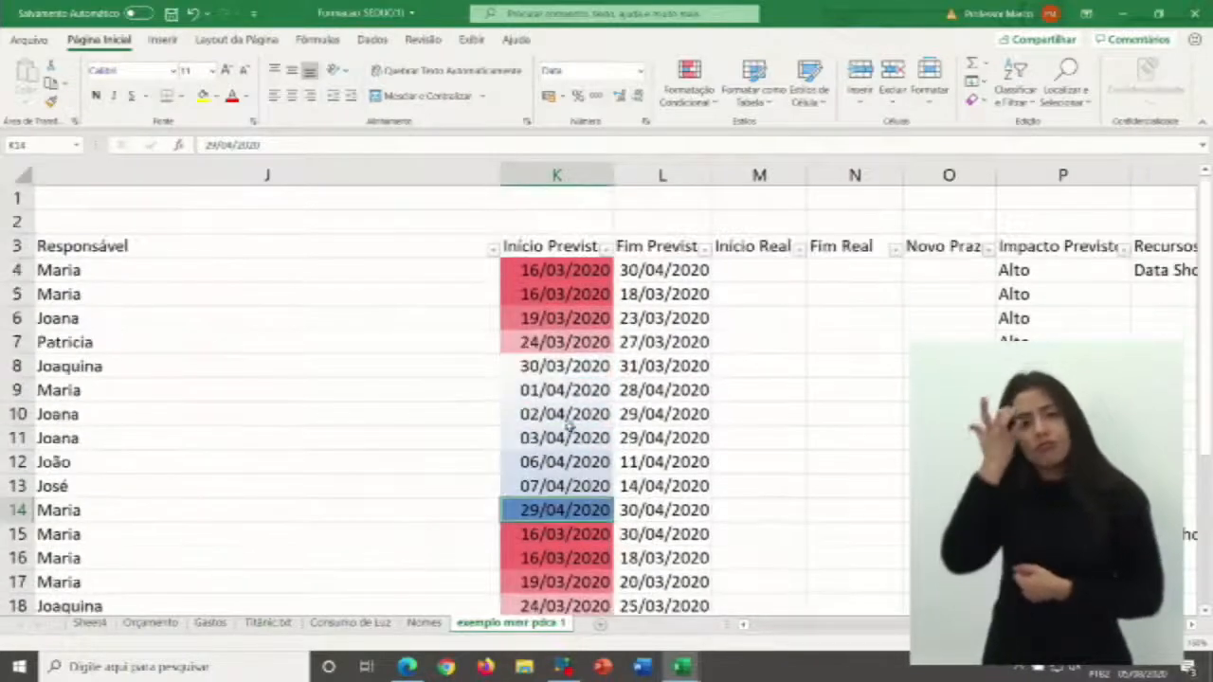
pyautogui.click(689, 83)
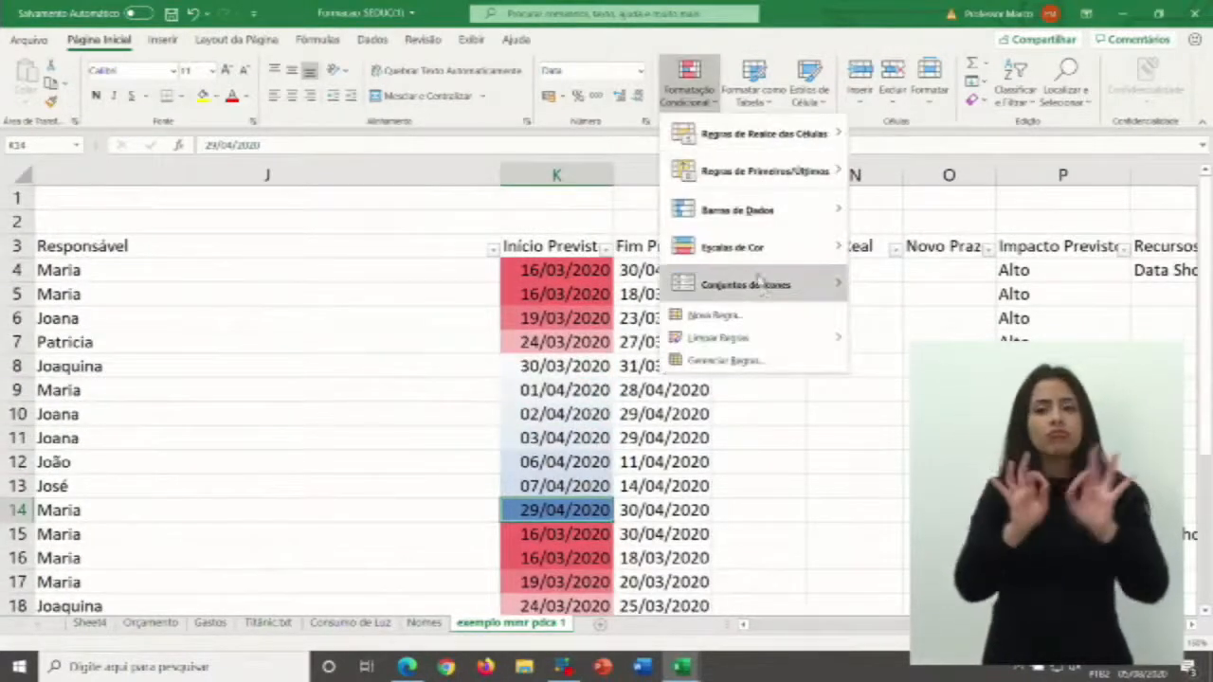
pyautogui.moveTo(758, 284)
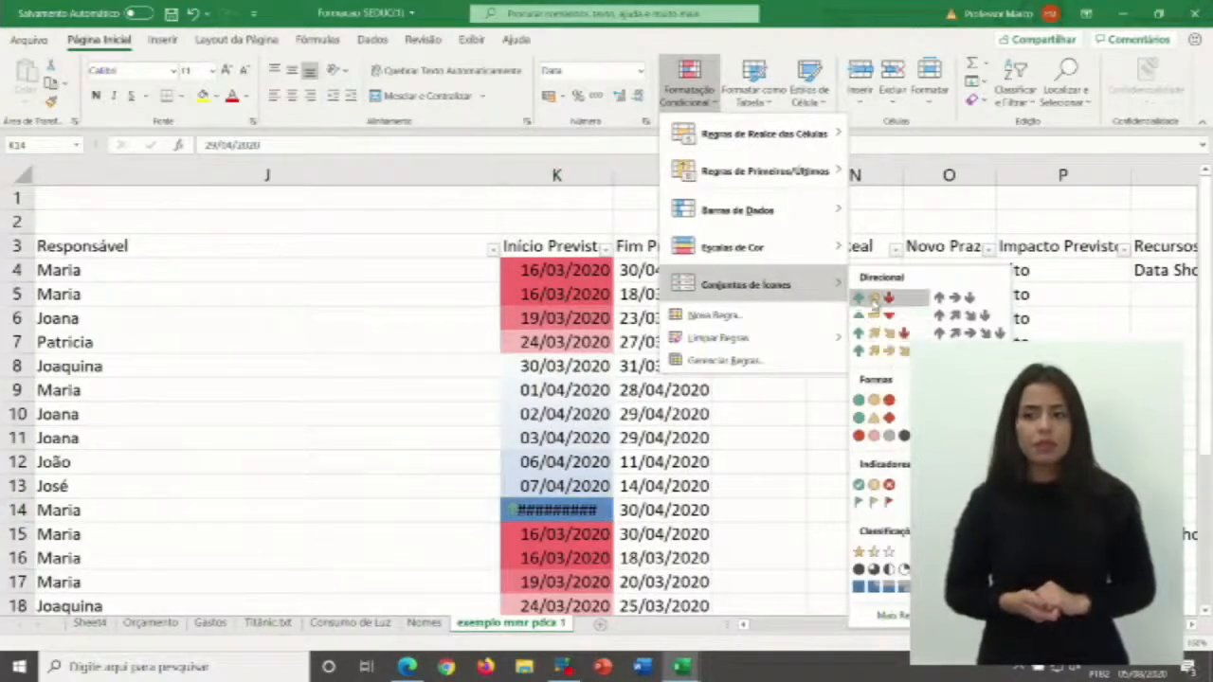
pyautogui.click(874, 313)
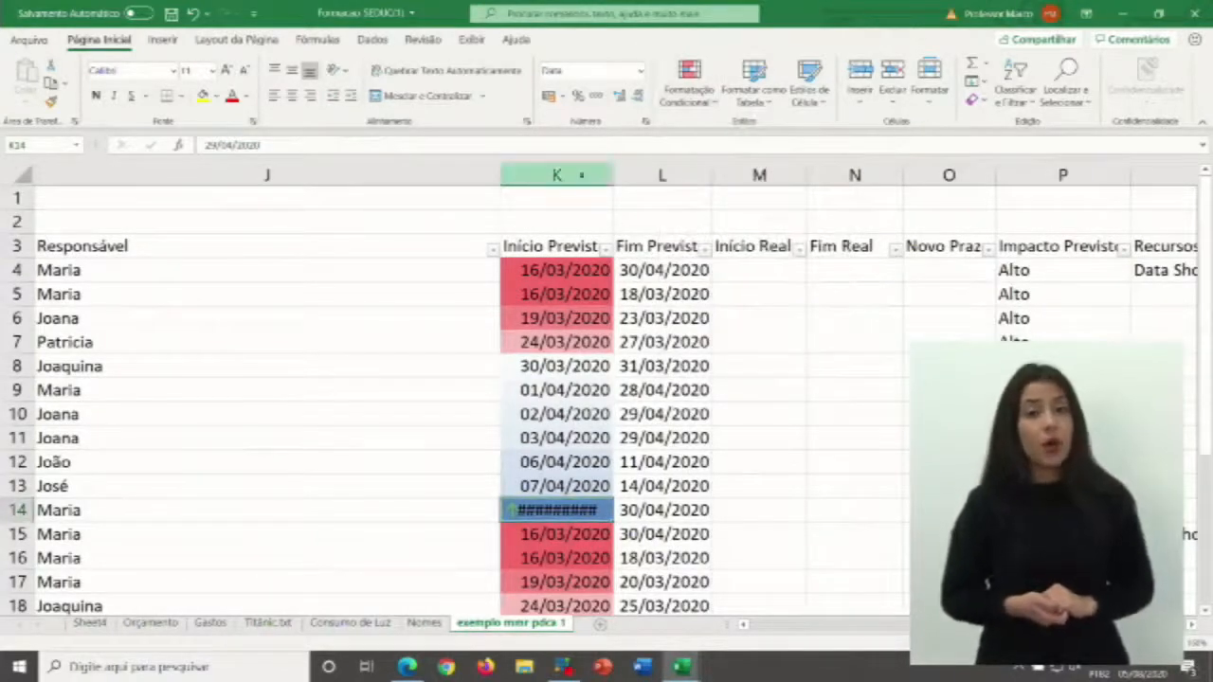
# - Fit the width of the Início Previsto column (K) to its contents and apply the three coloured arrows icon set to the whole column
pyautogui.click(556, 176)
pyautogui.doubleClick(614, 175)
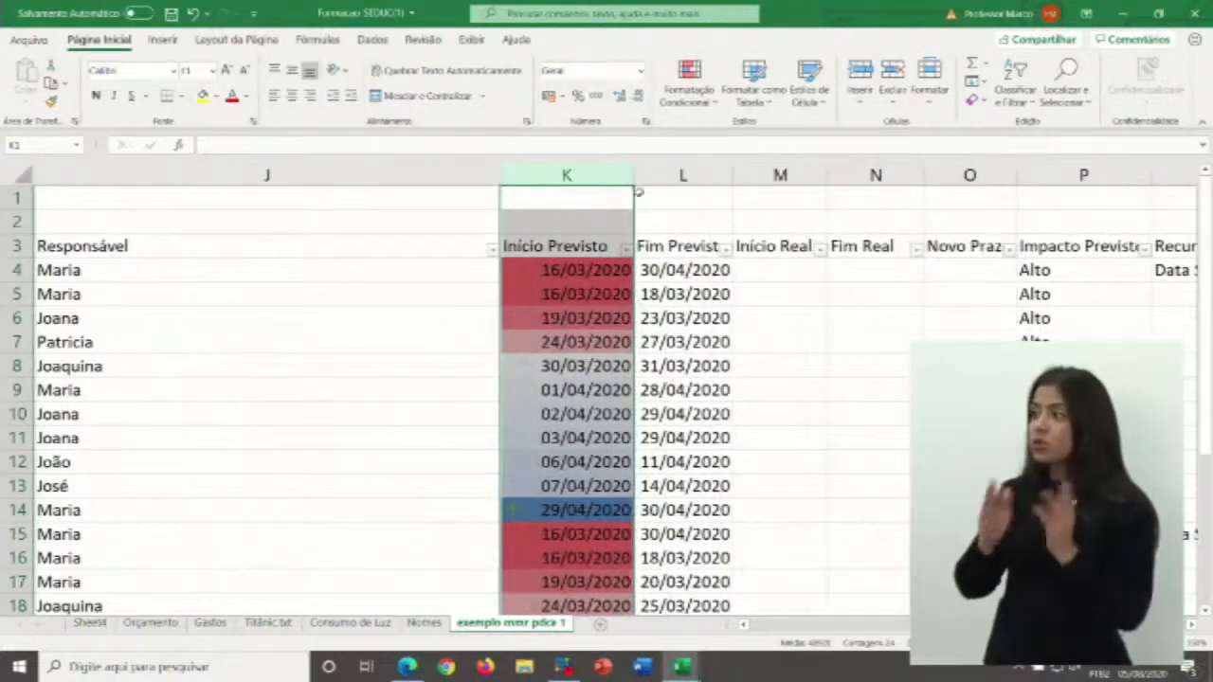
pyautogui.click(689, 87)
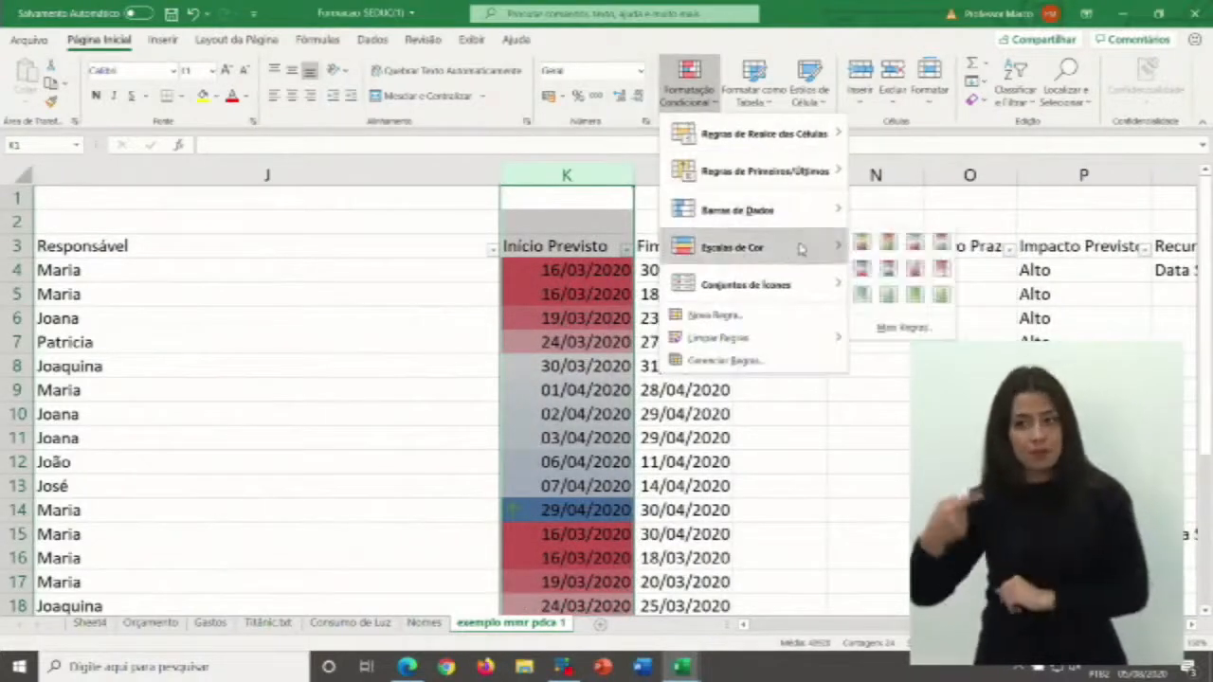
pyautogui.moveTo(792, 286)
pyautogui.click(866, 299)
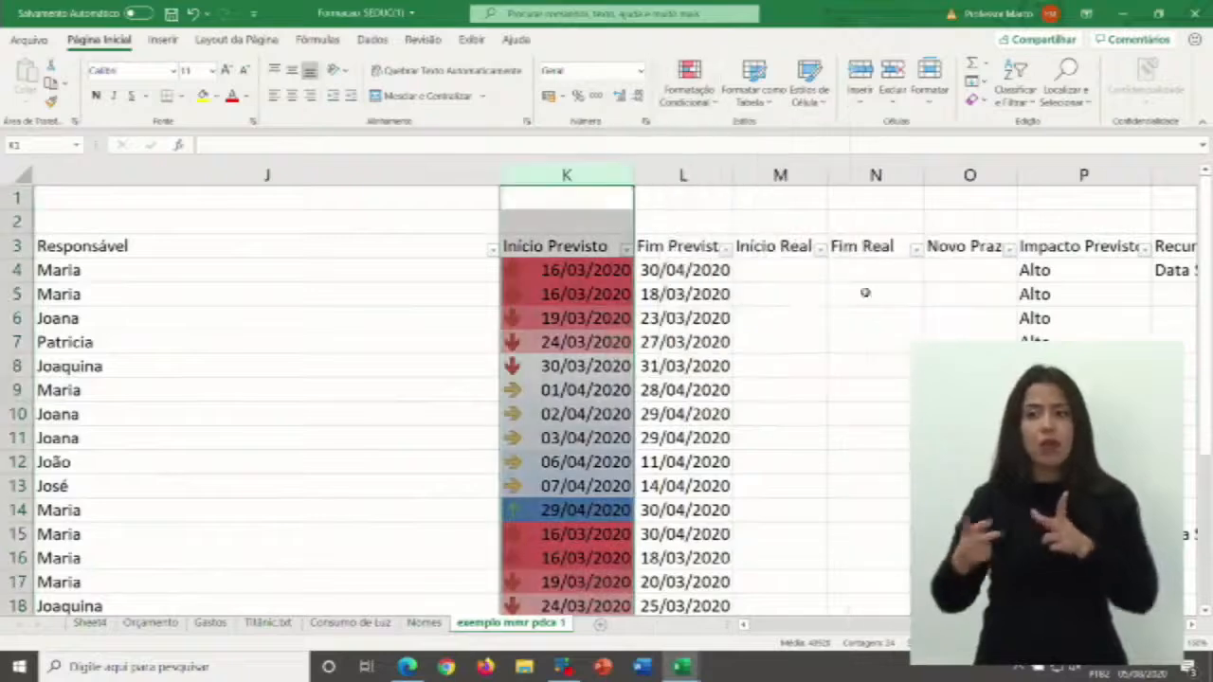
# - Examine the arrows and colours on the Início Previsto dates down to row 26, and compare the first rows with Fim Previsto
pyautogui.scroll(-4, 701, 412)
pyautogui.click(799, 418)
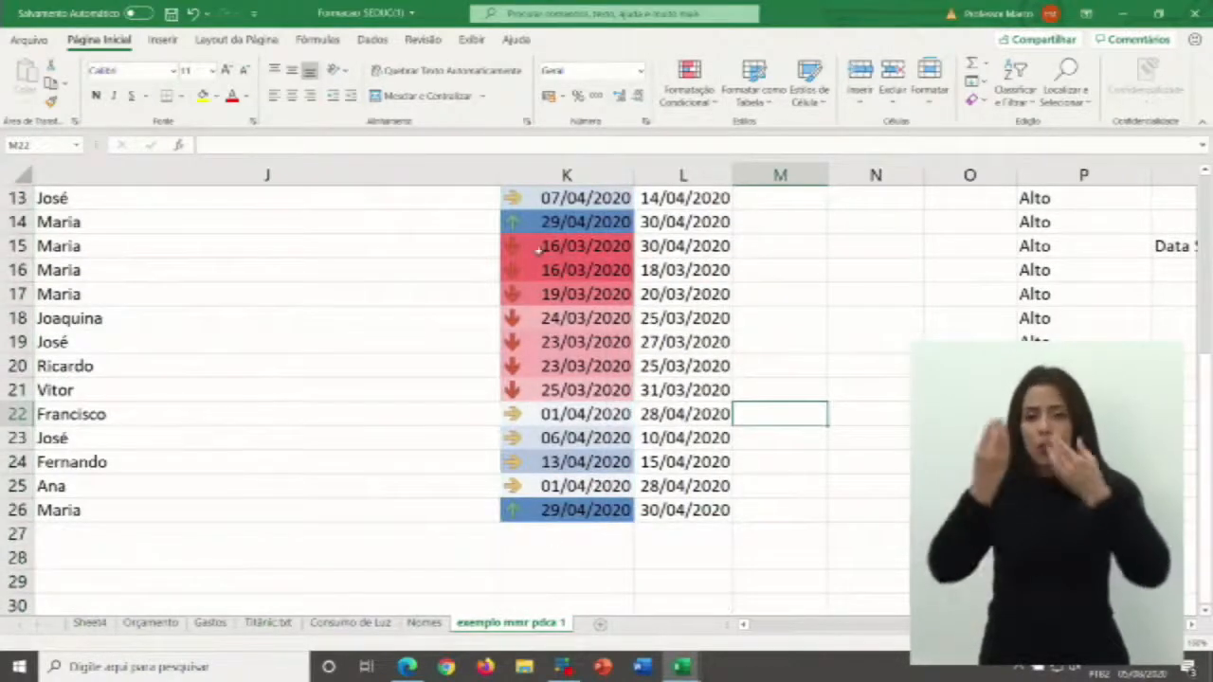
pyautogui.scroll(3, 513, 439)
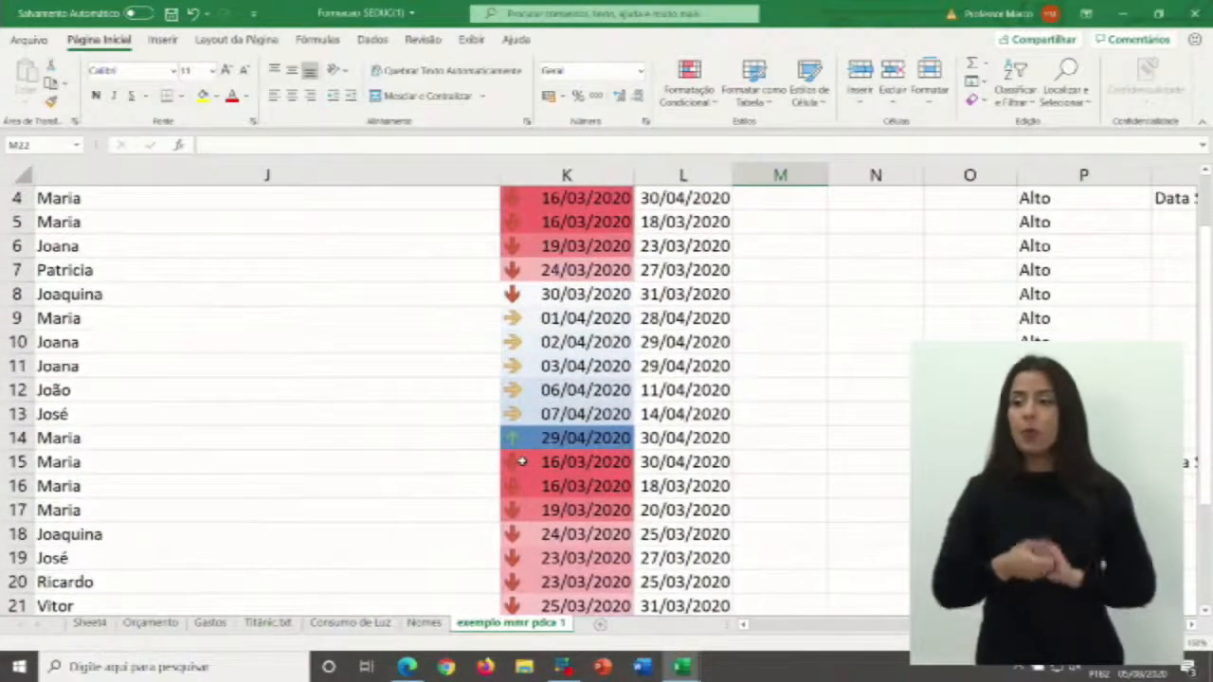
pyautogui.scroll(1, 521, 462)
pyautogui.click(250, 248)
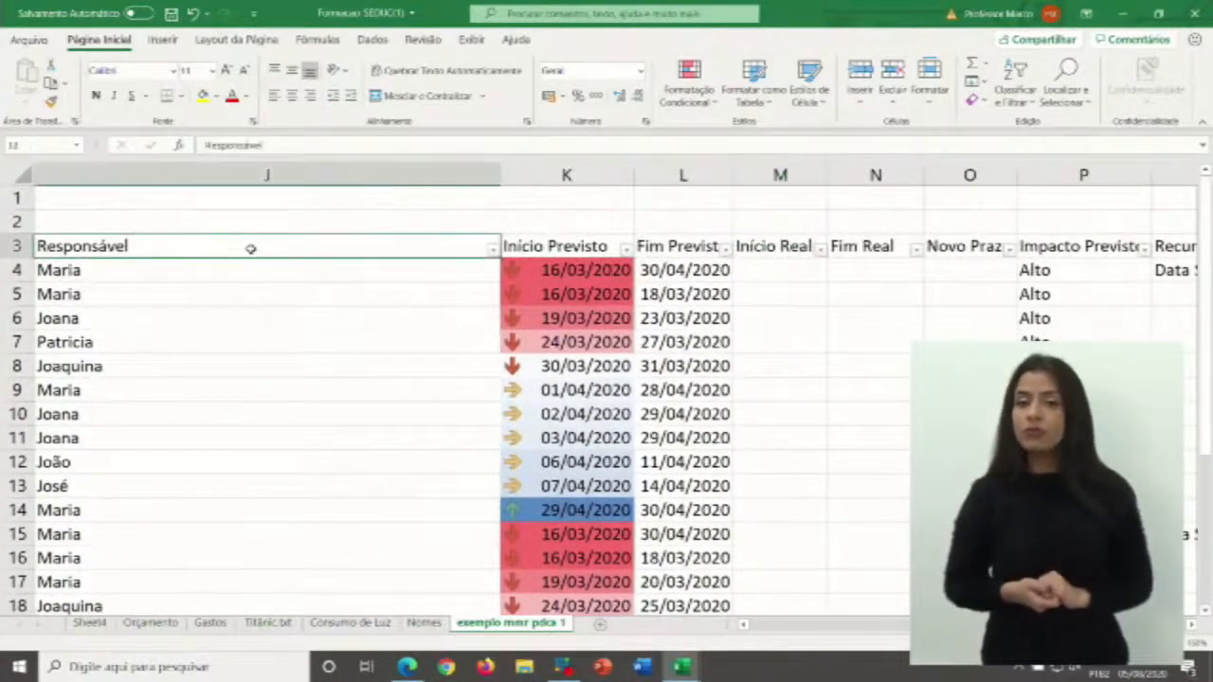
pyautogui.click(593, 271)
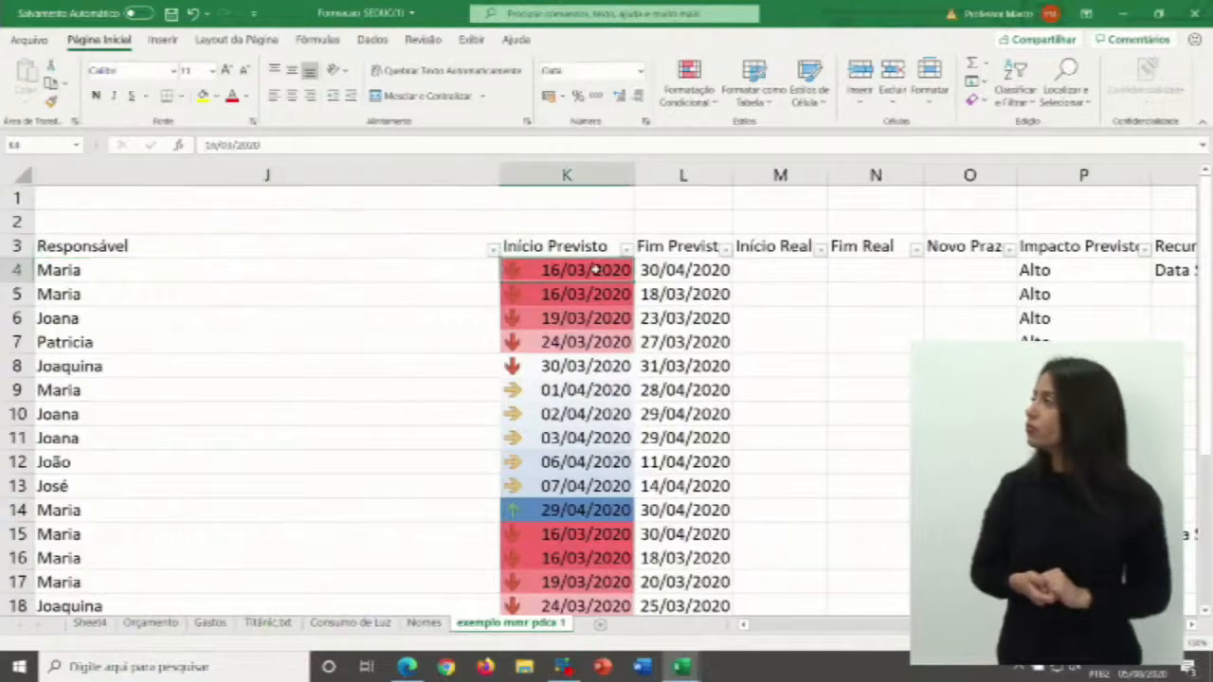
pyautogui.click(591, 319)
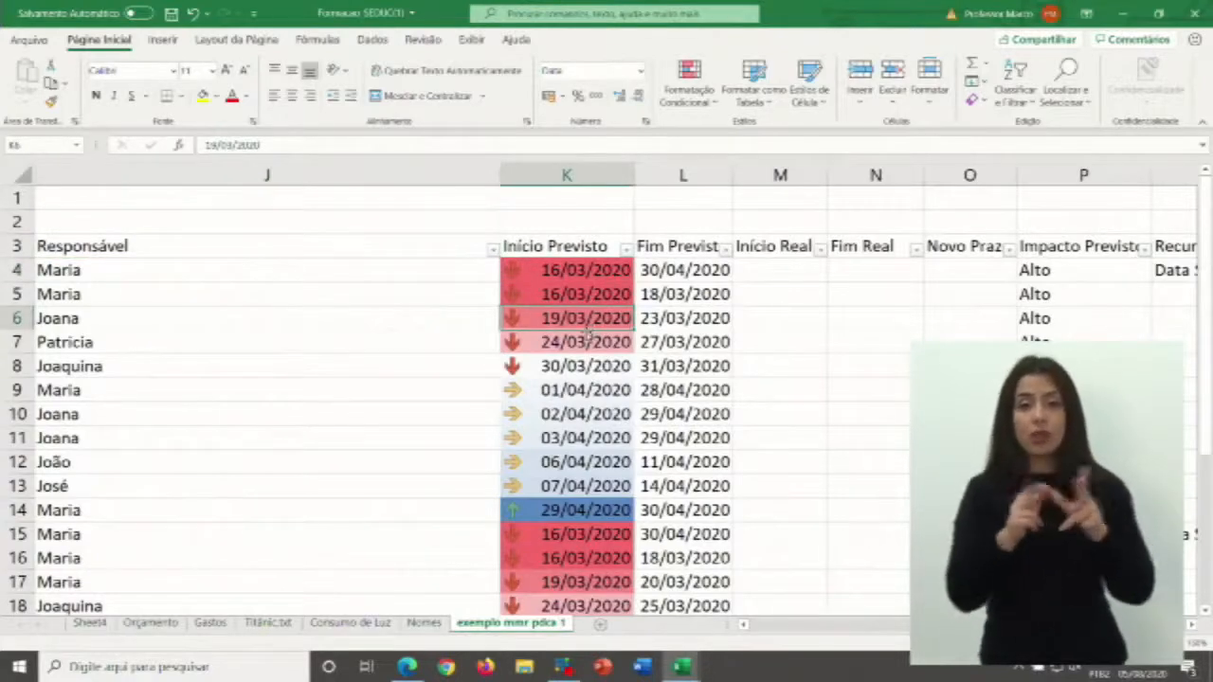
pyautogui.click(583, 268)
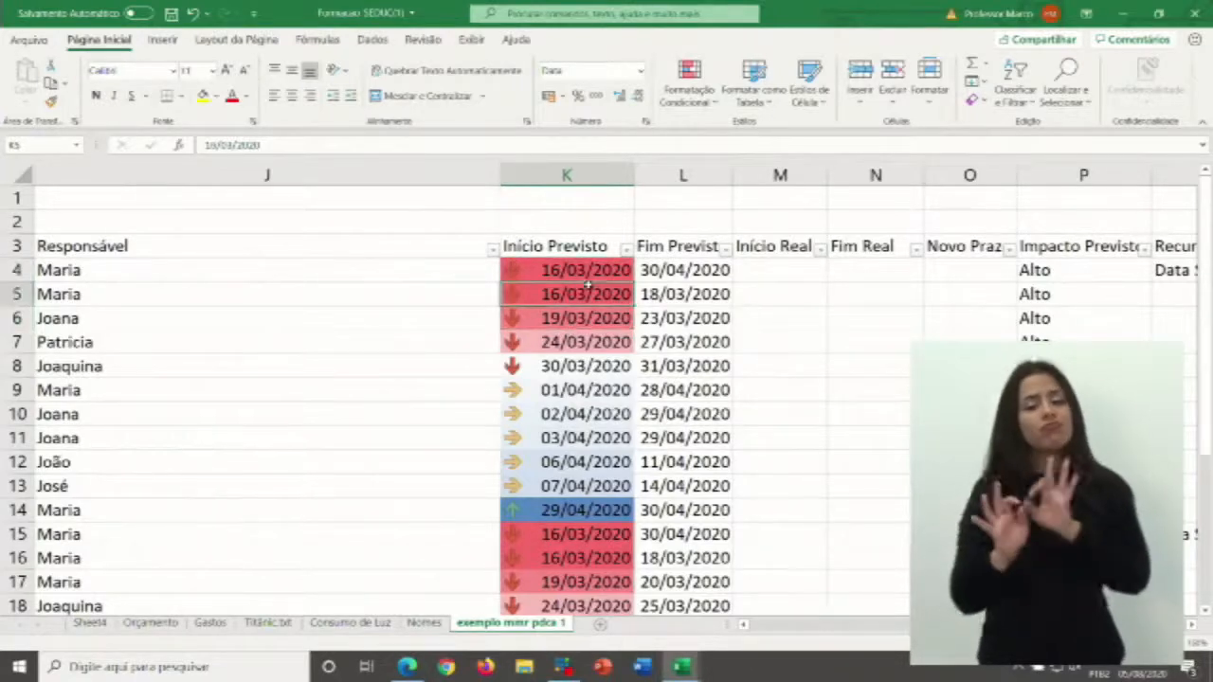
pyautogui.click(683, 269)
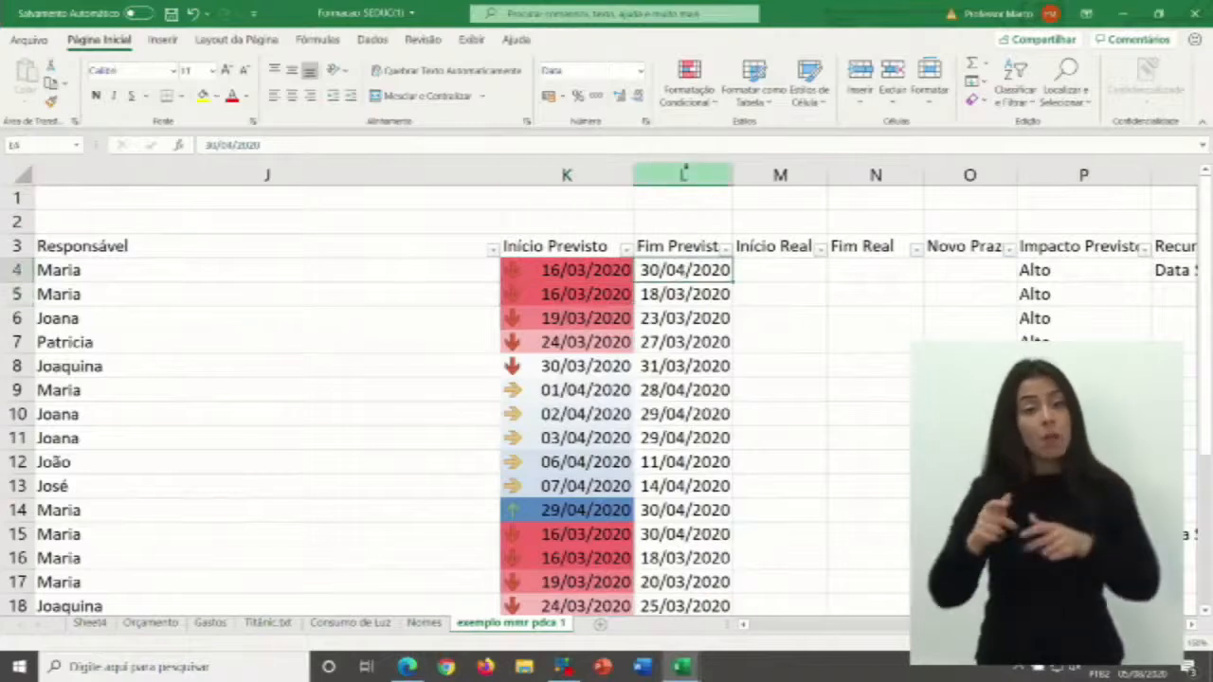
pyautogui.click(563, 275)
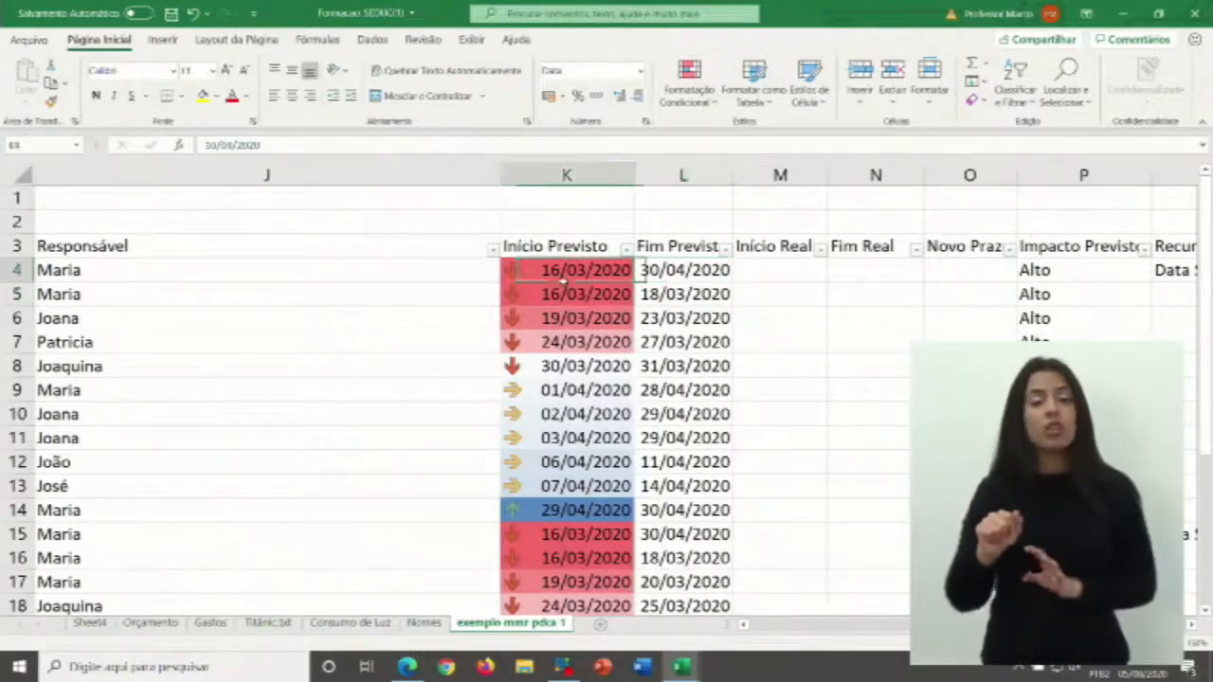
# - Apply the blue-white-red colour scale to the whole Fim Previsto column (L) and deselect it
pyautogui.click(669, 175)
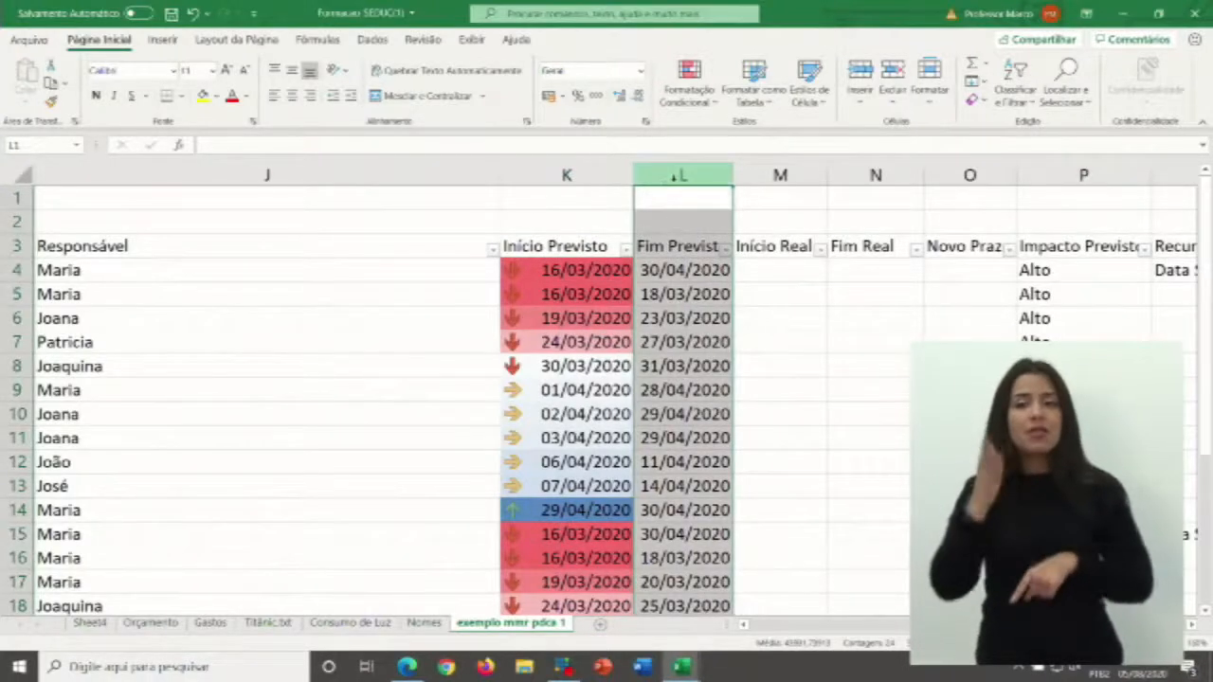
pyautogui.click(696, 103)
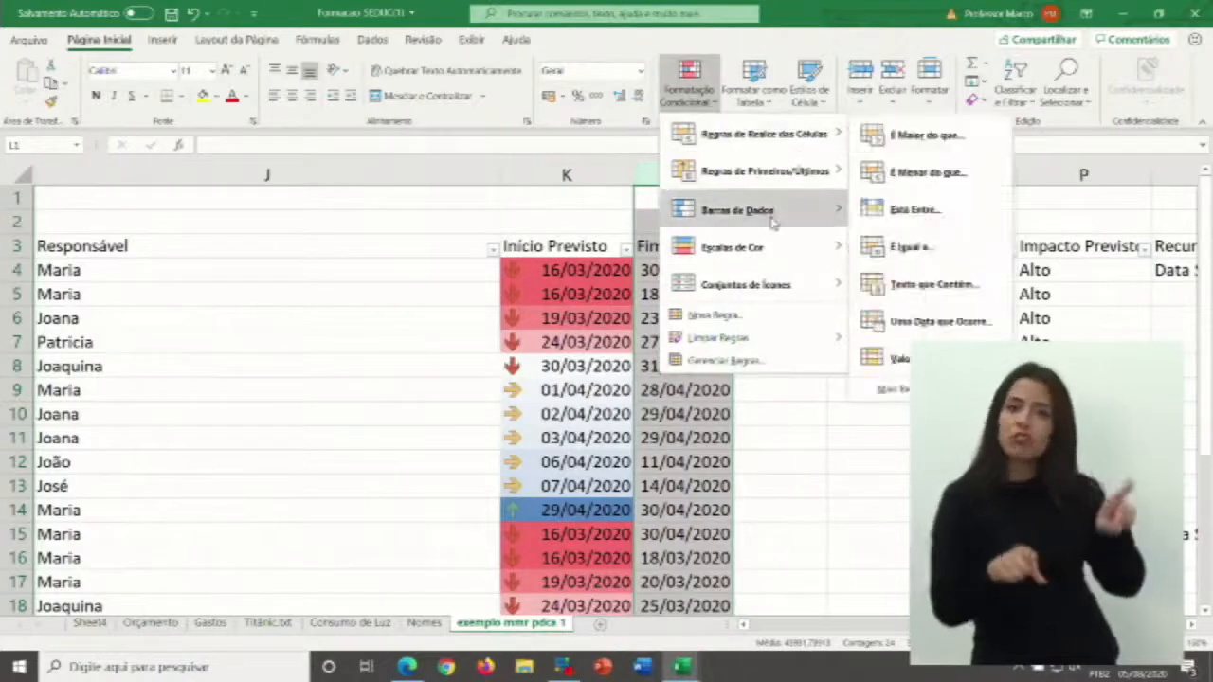
pyautogui.moveTo(765, 254)
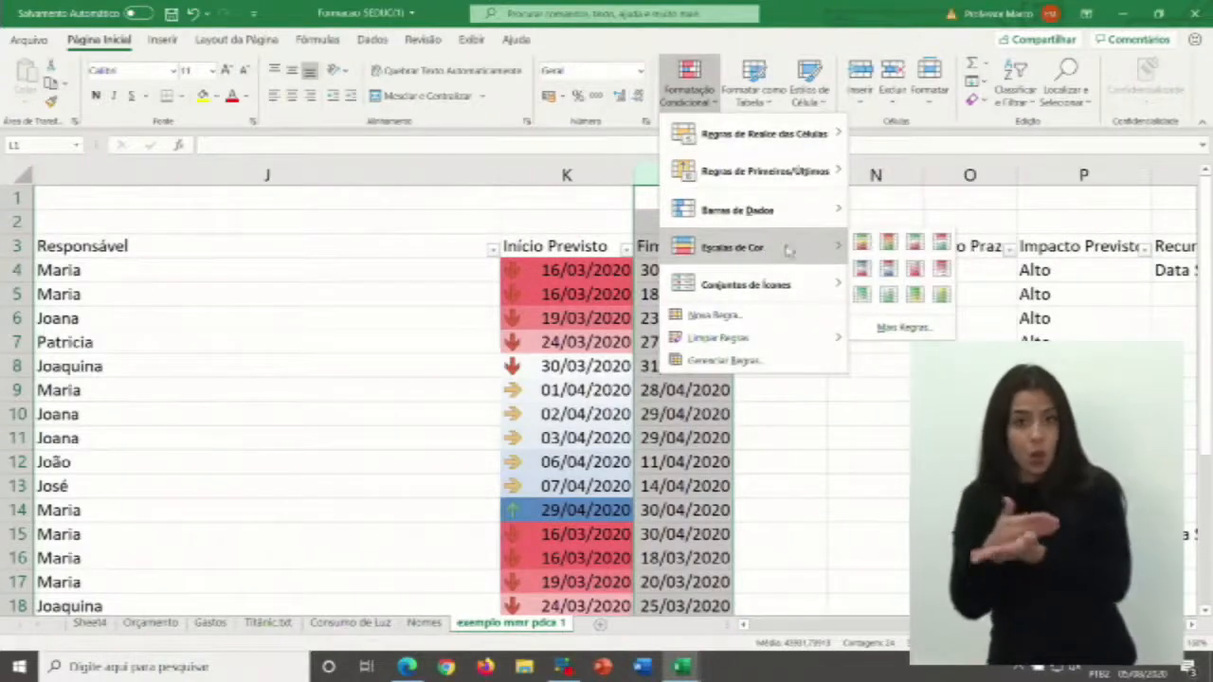
pyautogui.click(862, 271)
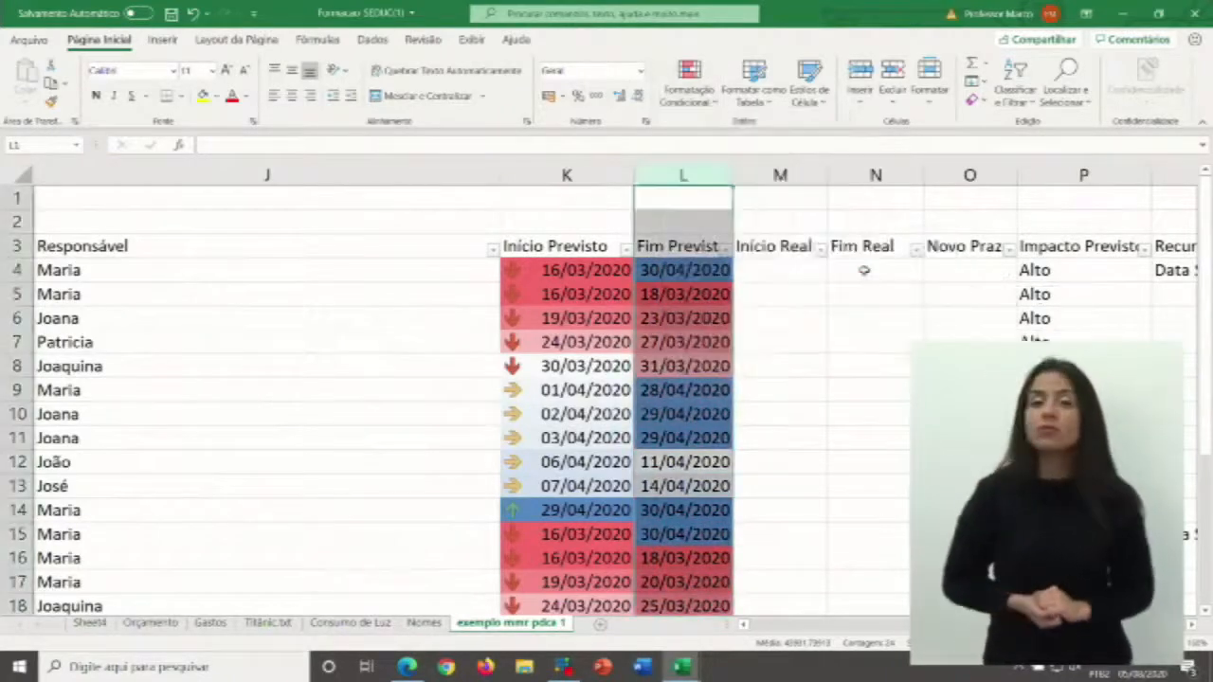
pyautogui.click(793, 383)
# - Compare the colours of the Início Previsto and Fim Previsto dates row by row, especially in rows 5 and 6
pyautogui.click(574, 294)
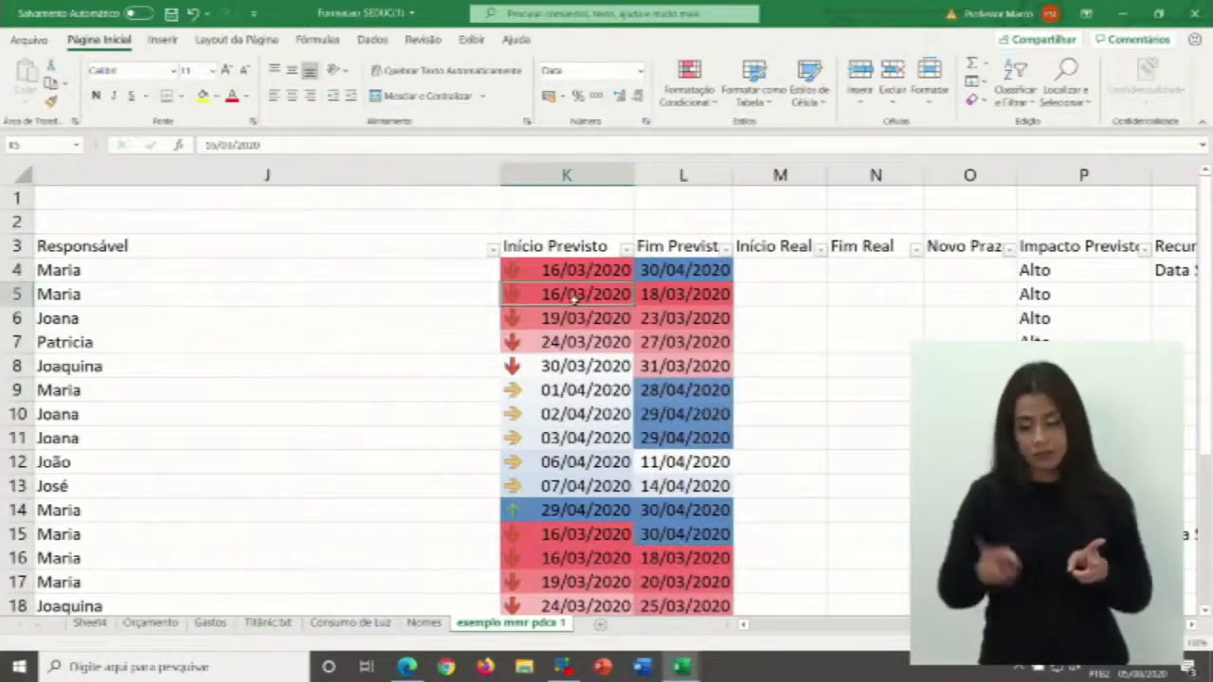
pyautogui.click(682, 295)
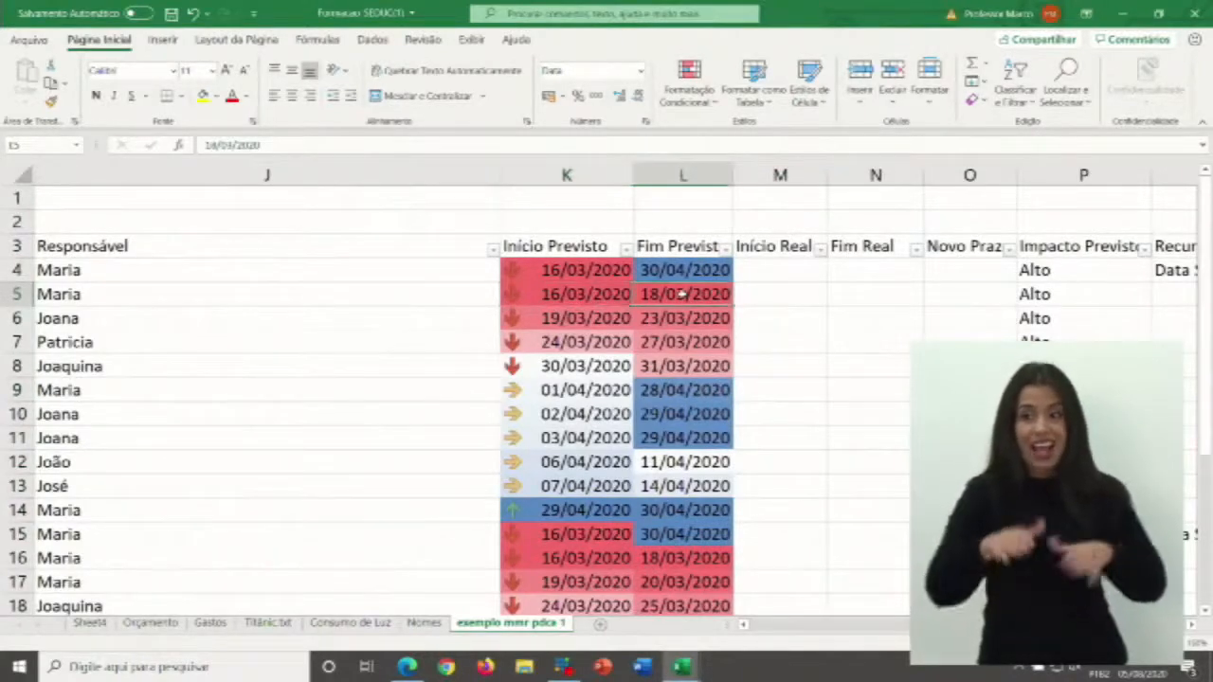
pyautogui.click(589, 302)
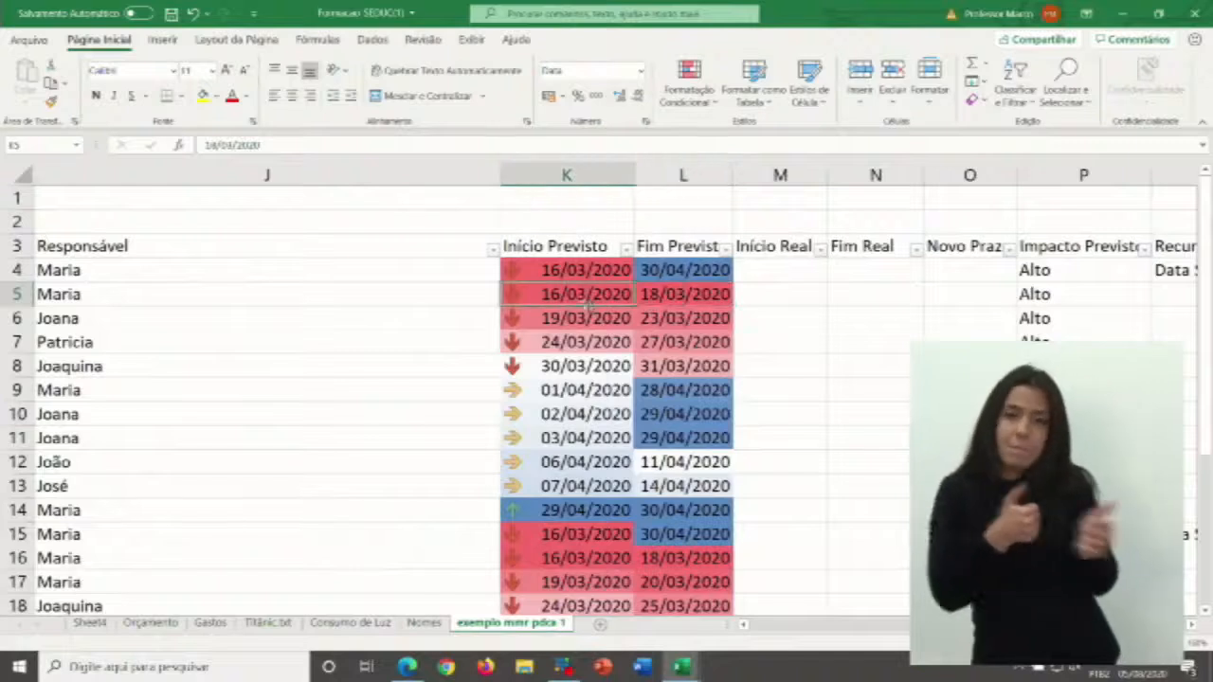
pyautogui.click(684, 293)
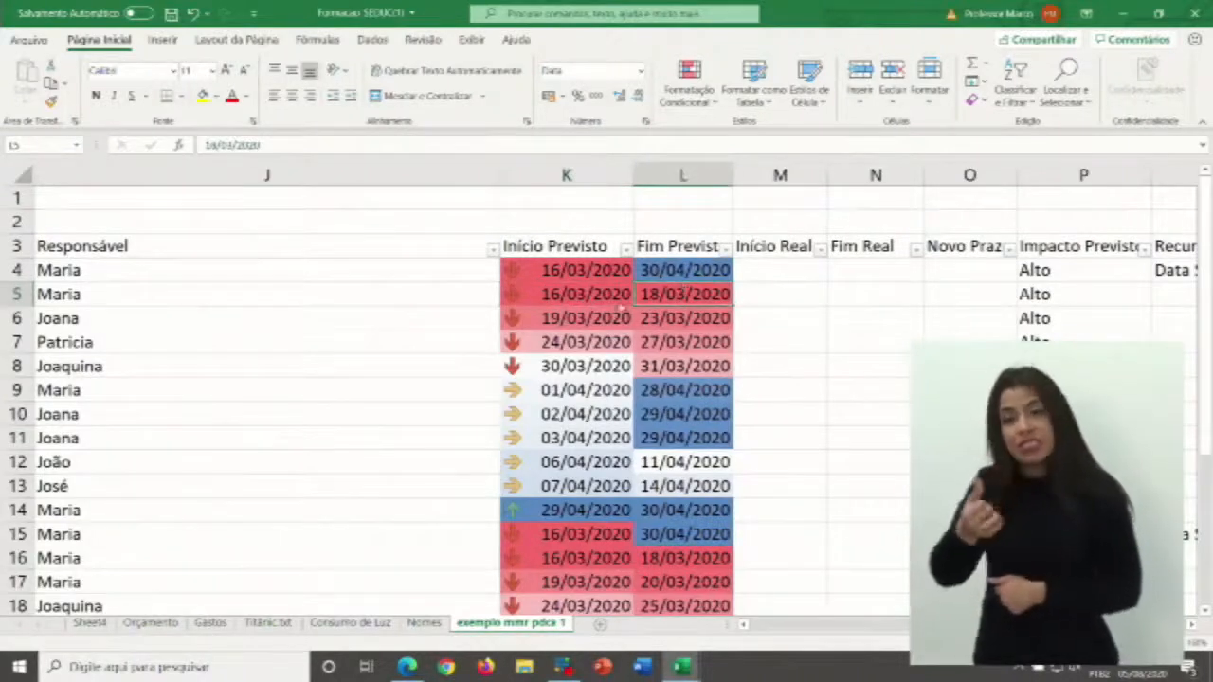
pyautogui.click(569, 320)
pyautogui.click(671, 318)
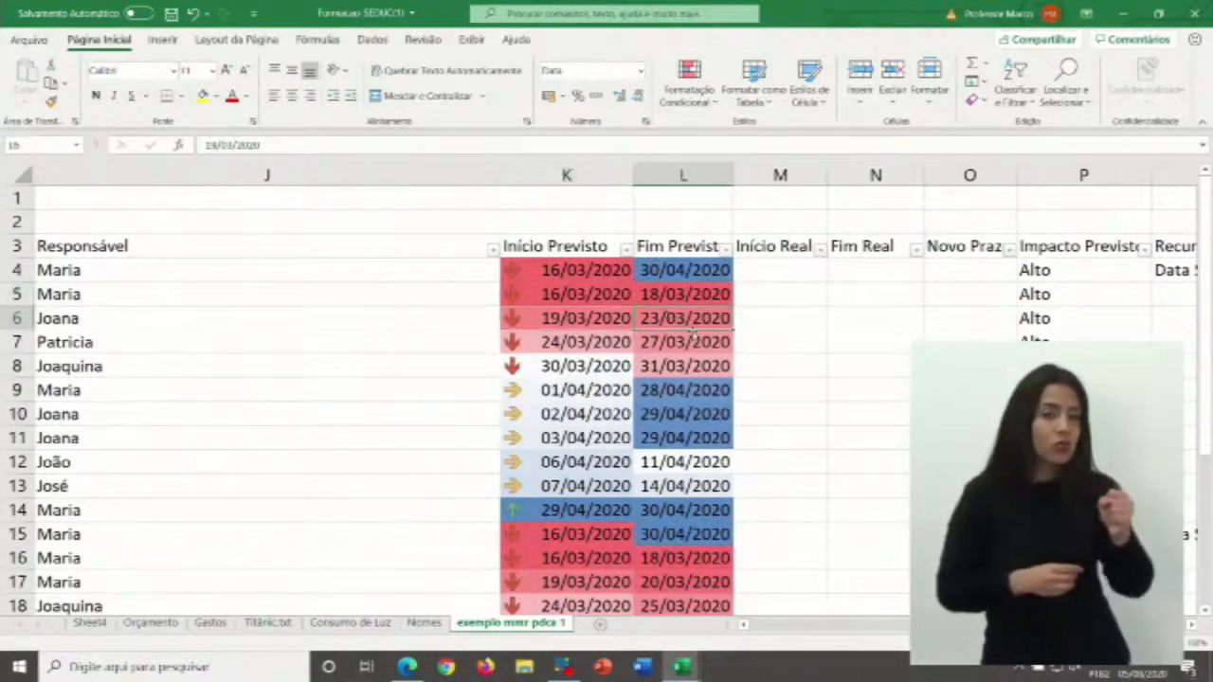
pyautogui.scroll(-1, 587, 299)
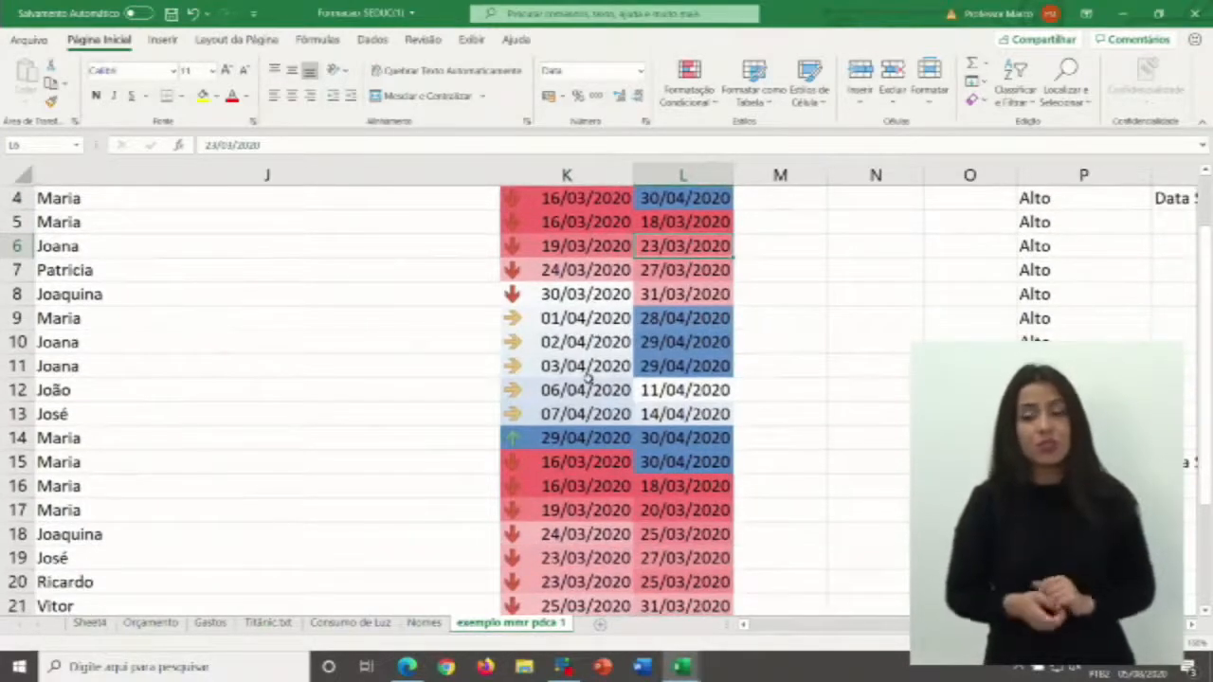
pyautogui.scroll(1, 589, 381)
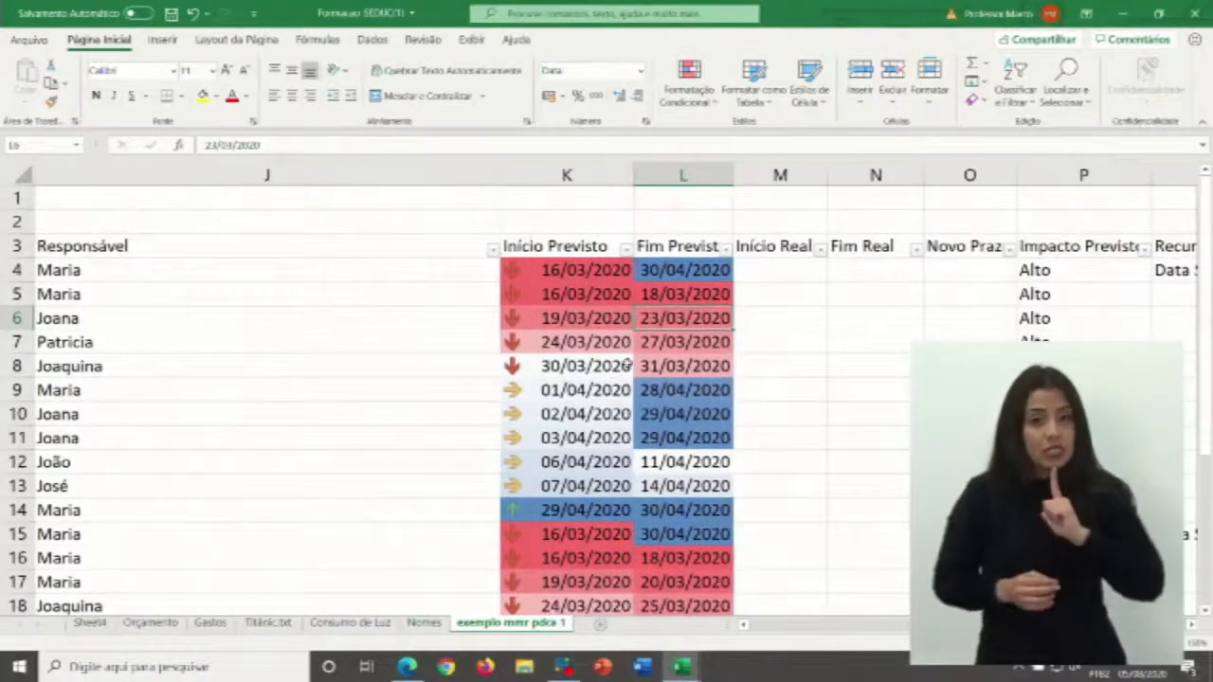
pyautogui.click(611, 289)
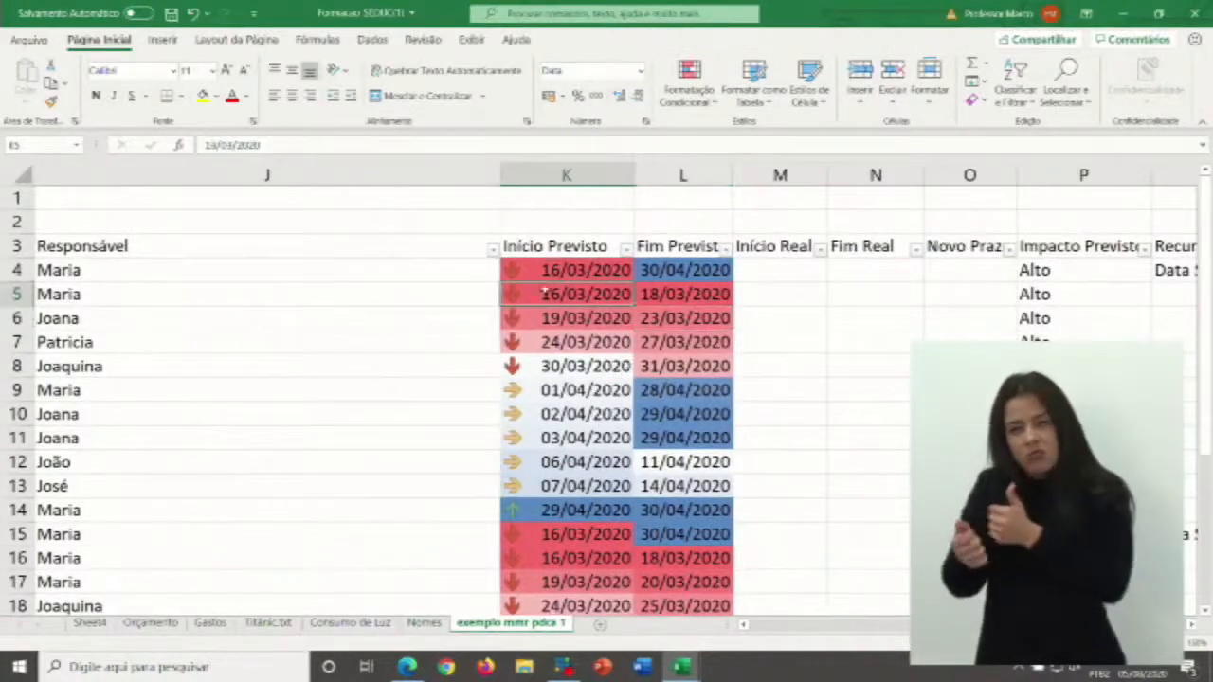
pyautogui.click(644, 289)
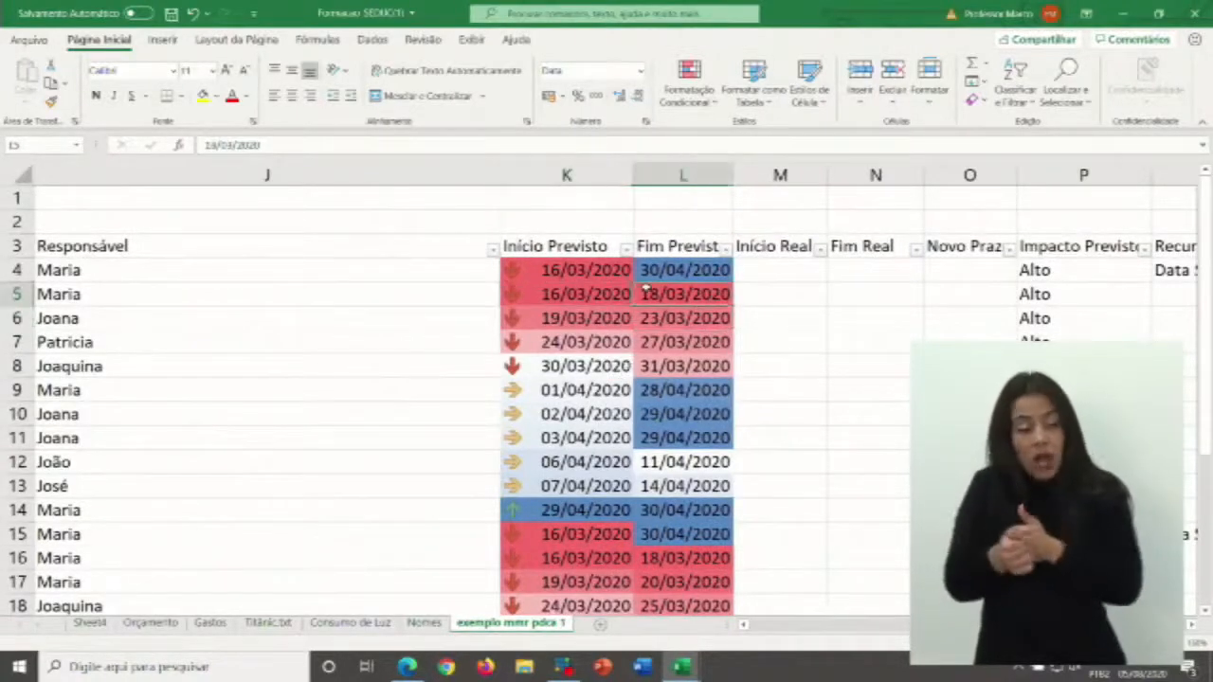
pyautogui.click(581, 289)
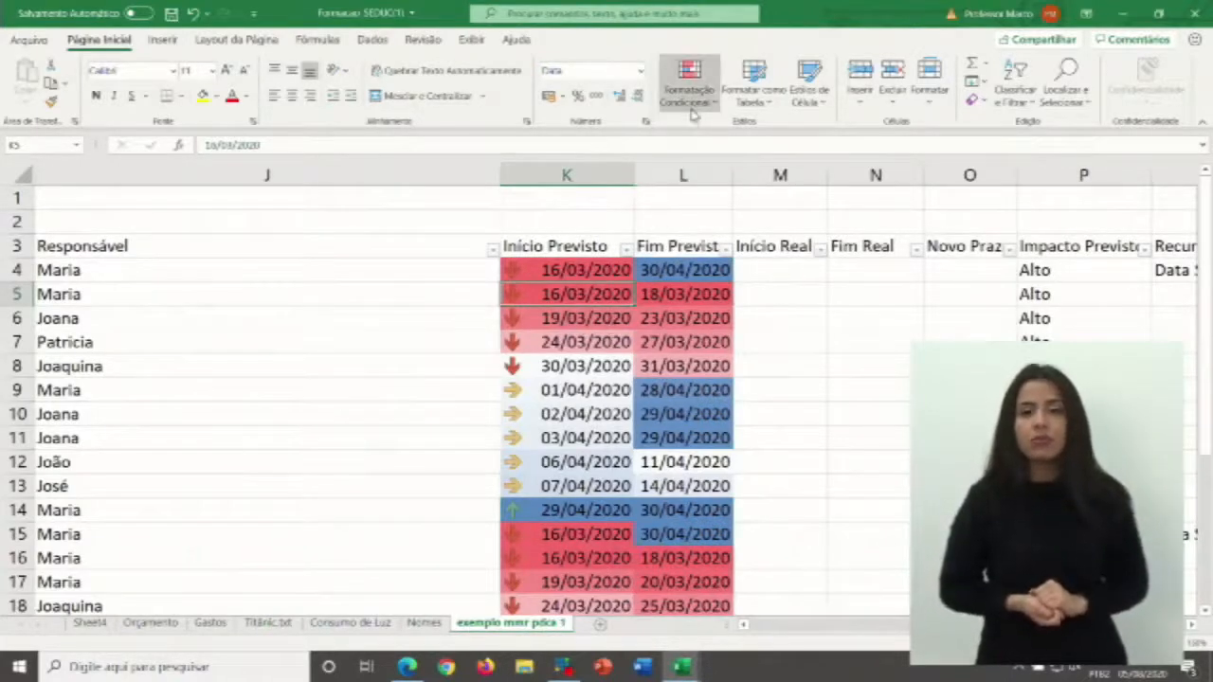
pyautogui.click(650, 175)
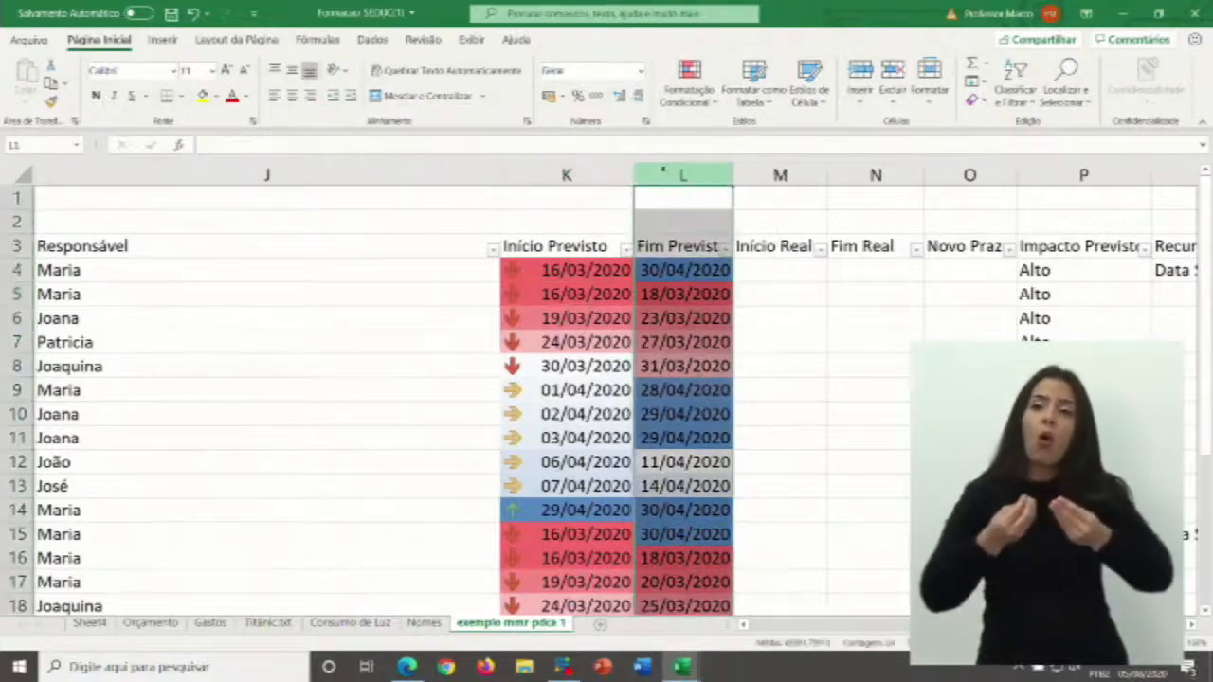
pyautogui.click(717, 110)
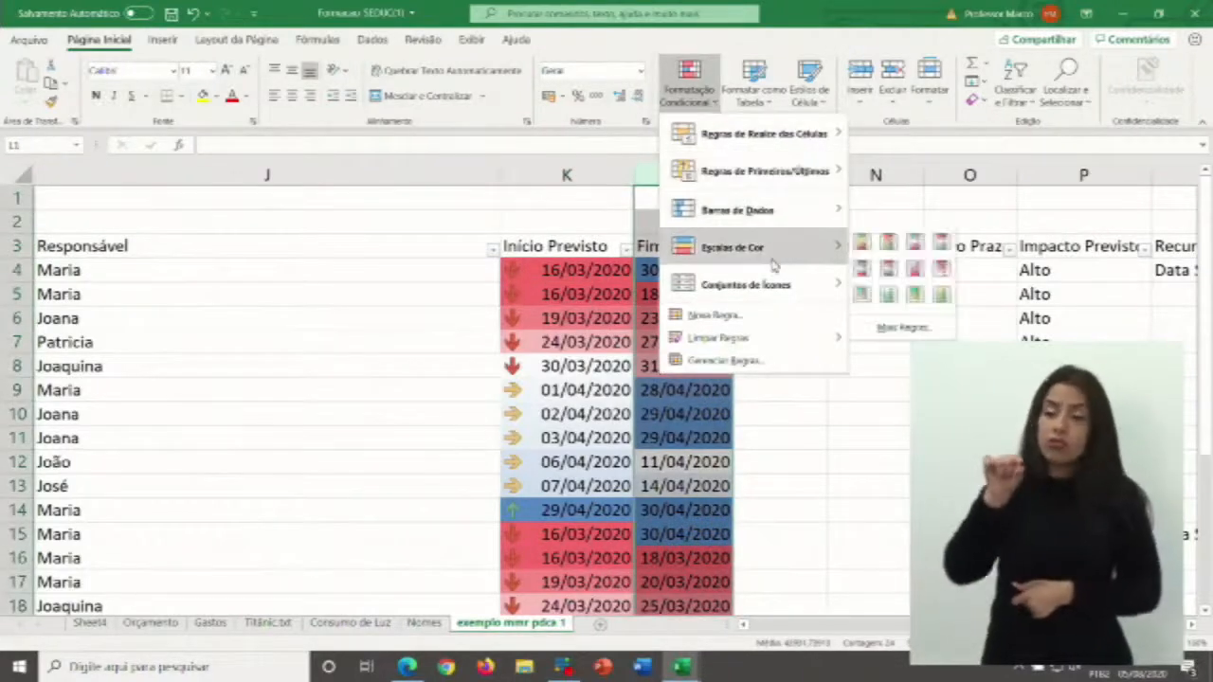
pyautogui.click(793, 445)
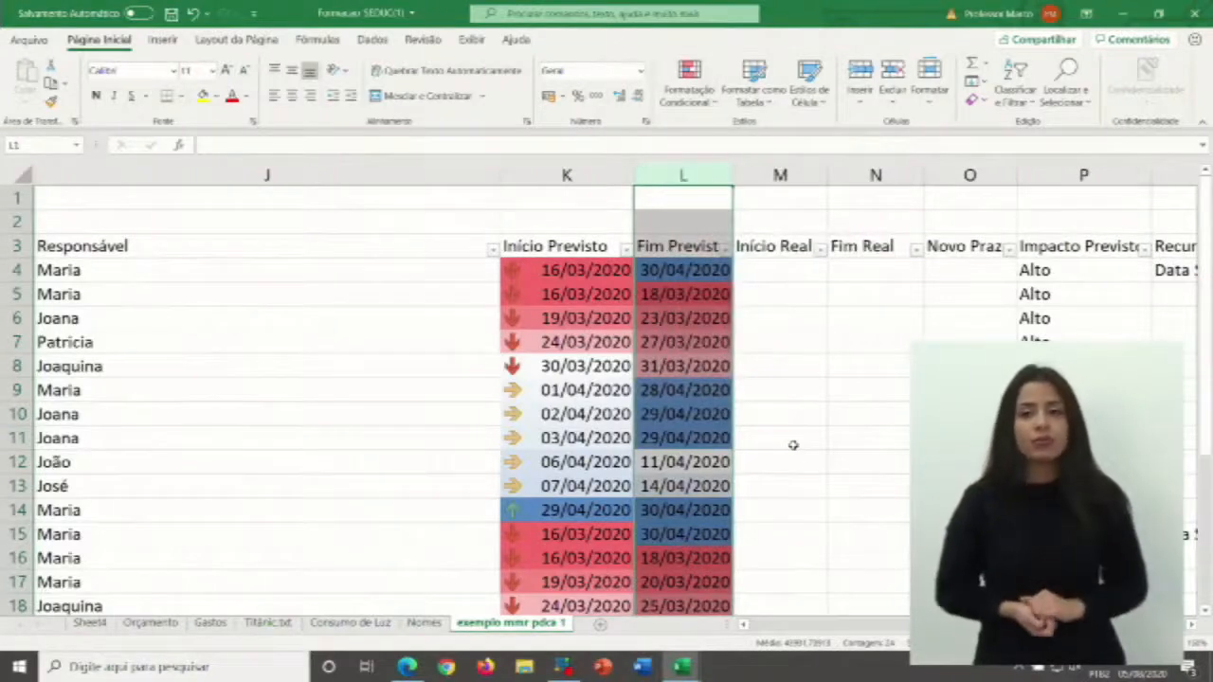
pyautogui.click(810, 408)
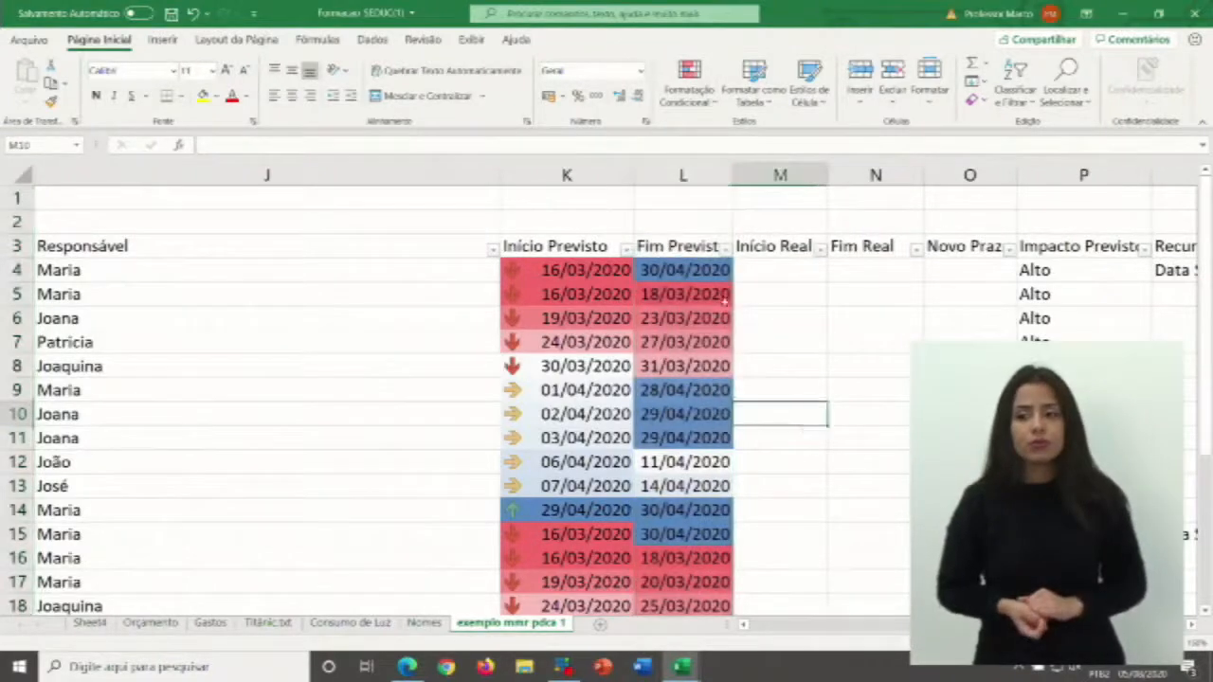
# - Check the Fim Previsto date in row 4 against the Status values of the first records in column B
pyautogui.click(684, 272)
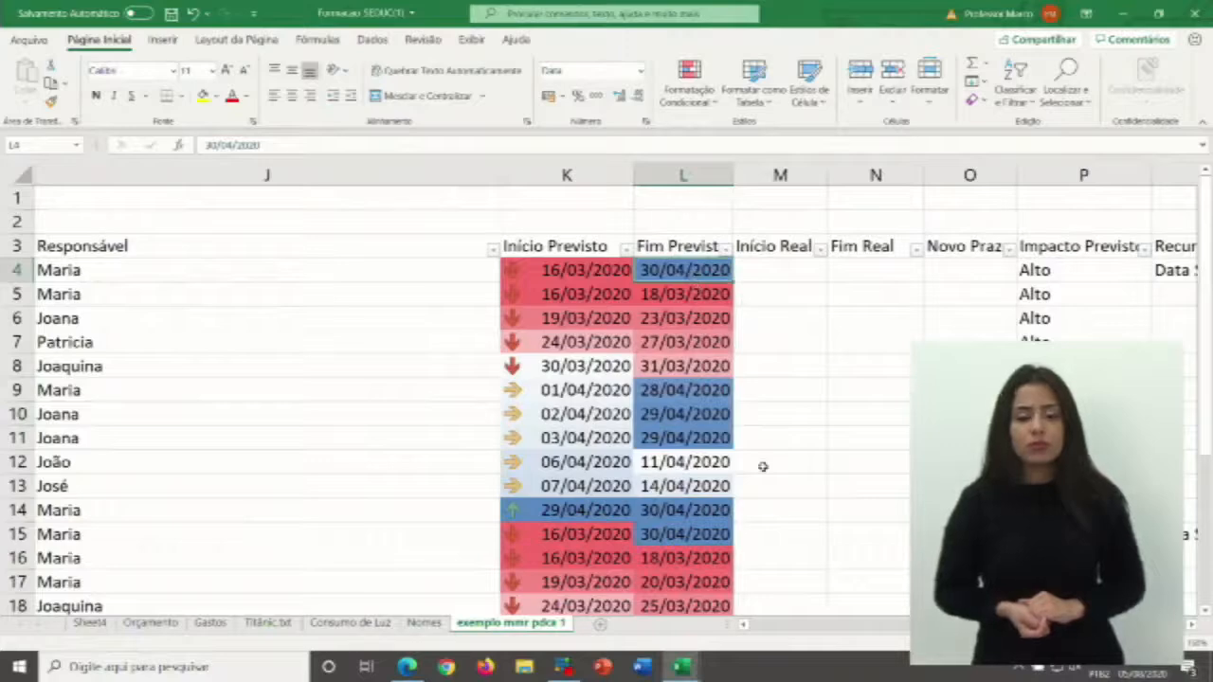
pyautogui.moveTo(1019, 626); pyautogui.dragTo(791, 637)
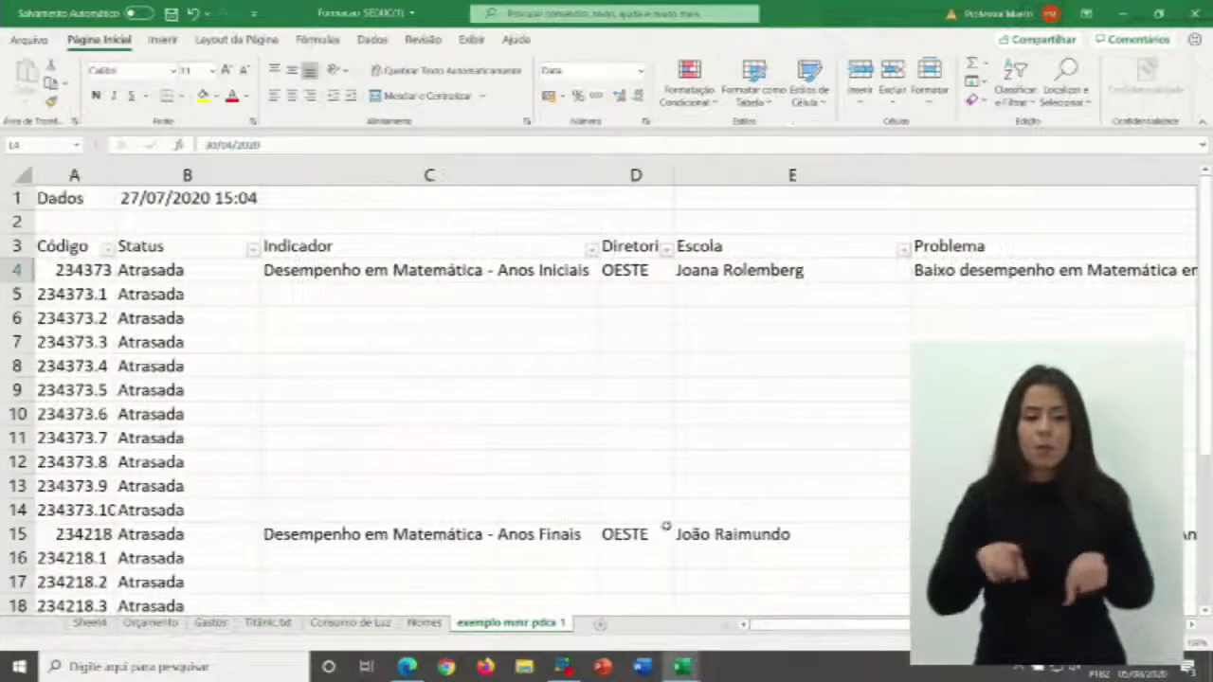
pyautogui.click(200, 269)
pyautogui.press('Down')
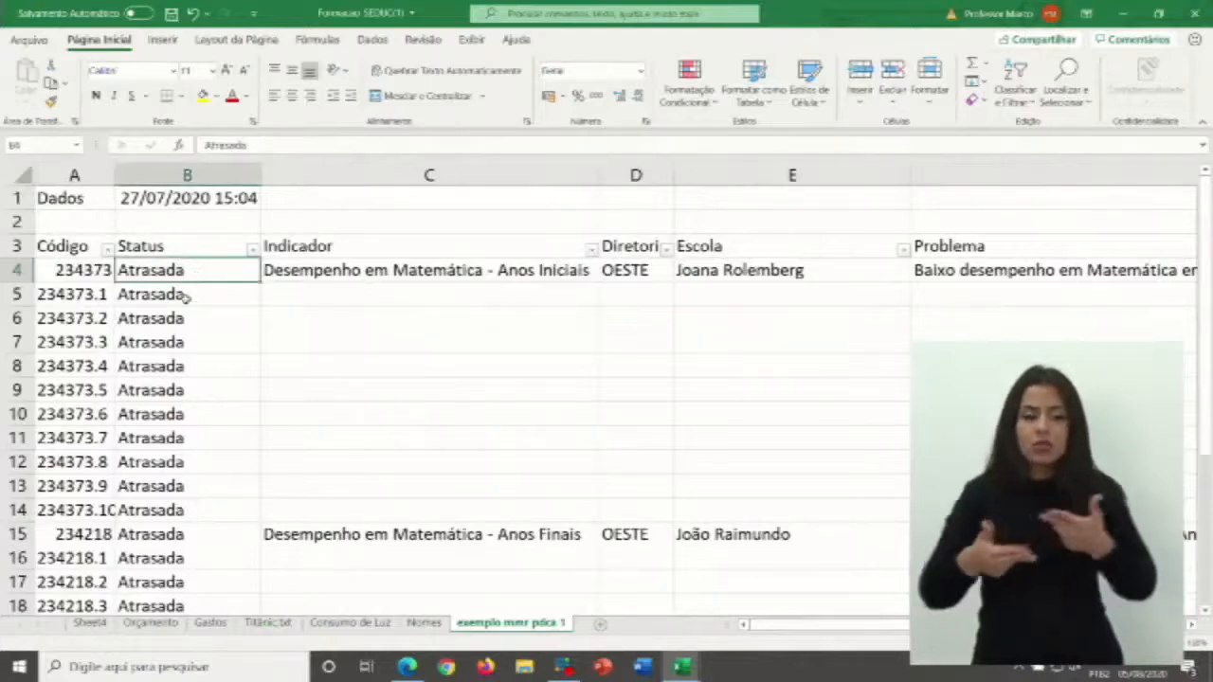
pyautogui.press('Down')
pyautogui.press('Down')
pyautogui.press('Down')
pyautogui.press('Up')
pyautogui.press('Up')
pyautogui.press('Up')
pyautogui.press('Up')
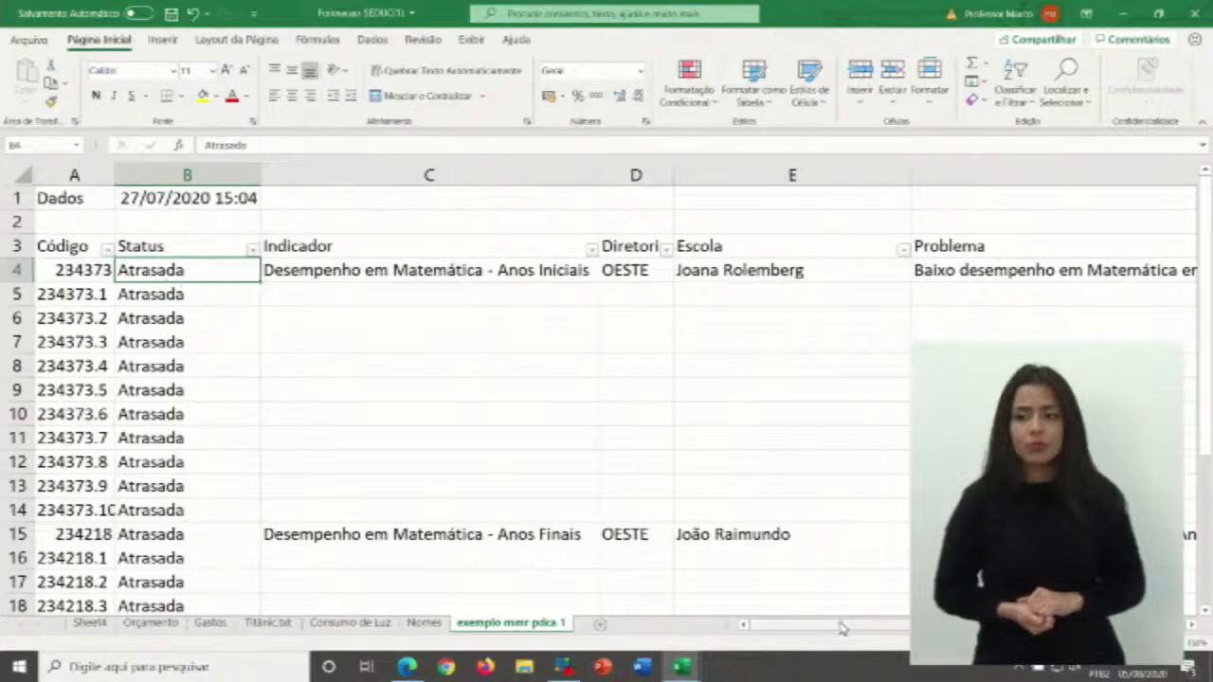
# - Compare Fim Previsto with the Início Real and Fim Real cells of row 4
pyautogui.moveTo(842, 626); pyautogui.dragTo(1054, 626)
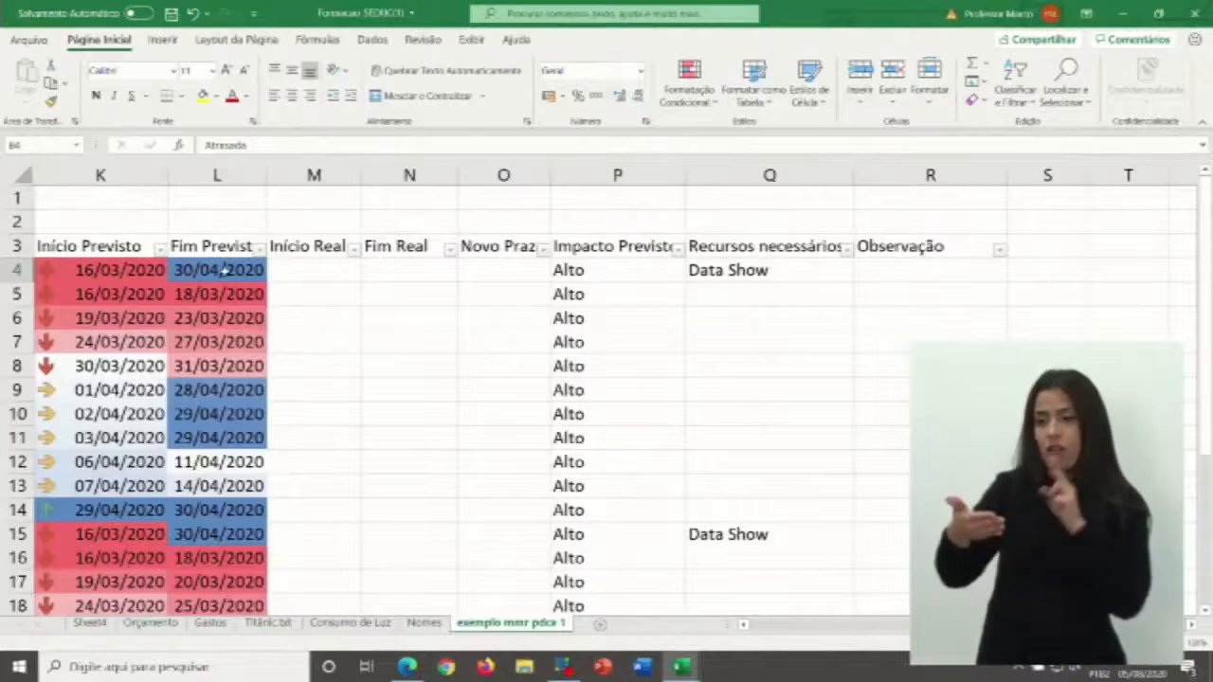
pyautogui.click(315, 274)
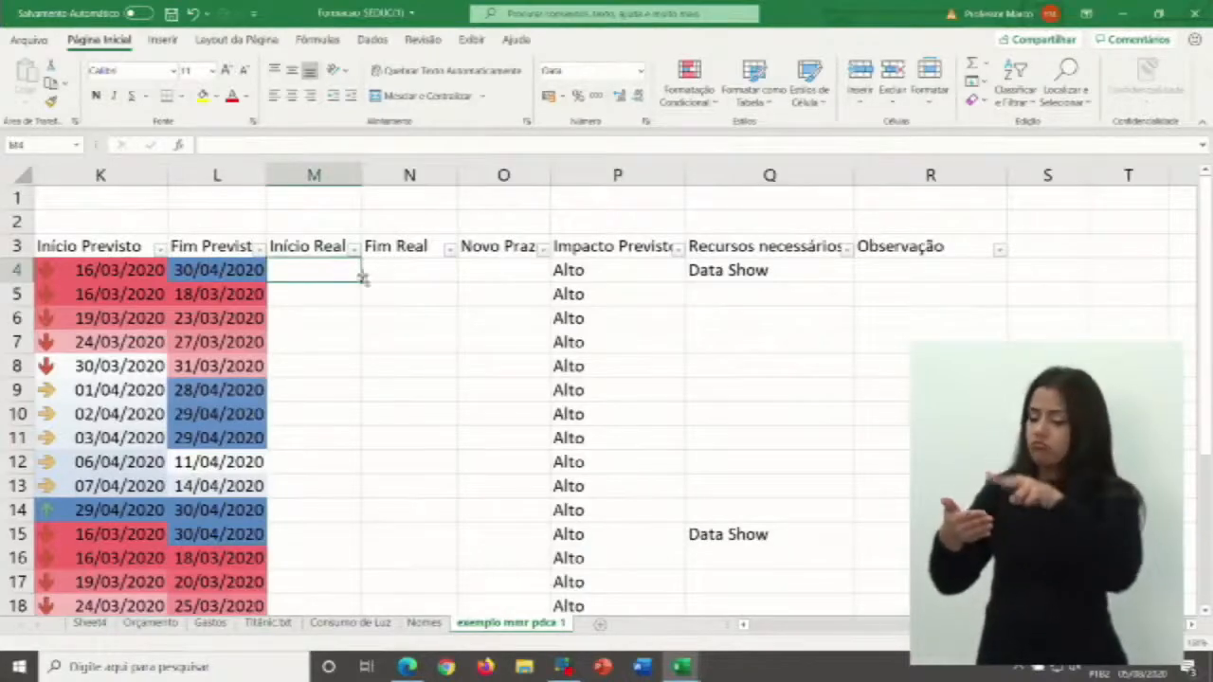
pyautogui.click(404, 273)
pyautogui.click(320, 271)
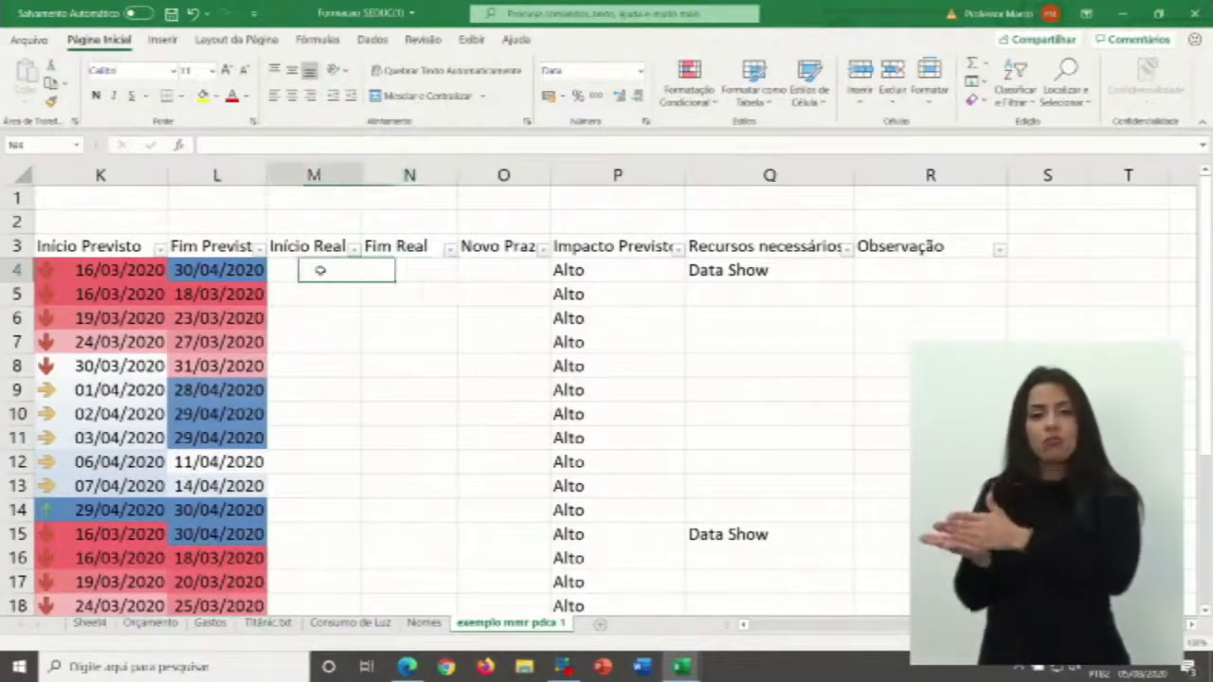
pyautogui.click(188, 271)
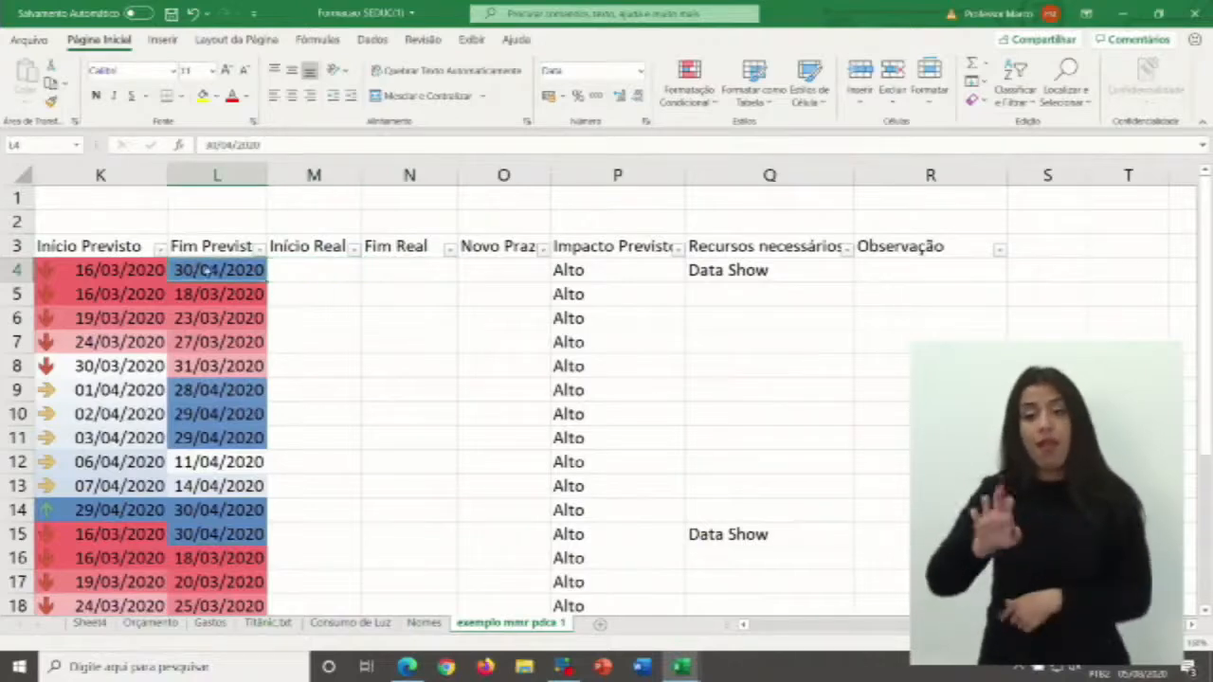
pyautogui.click(302, 272)
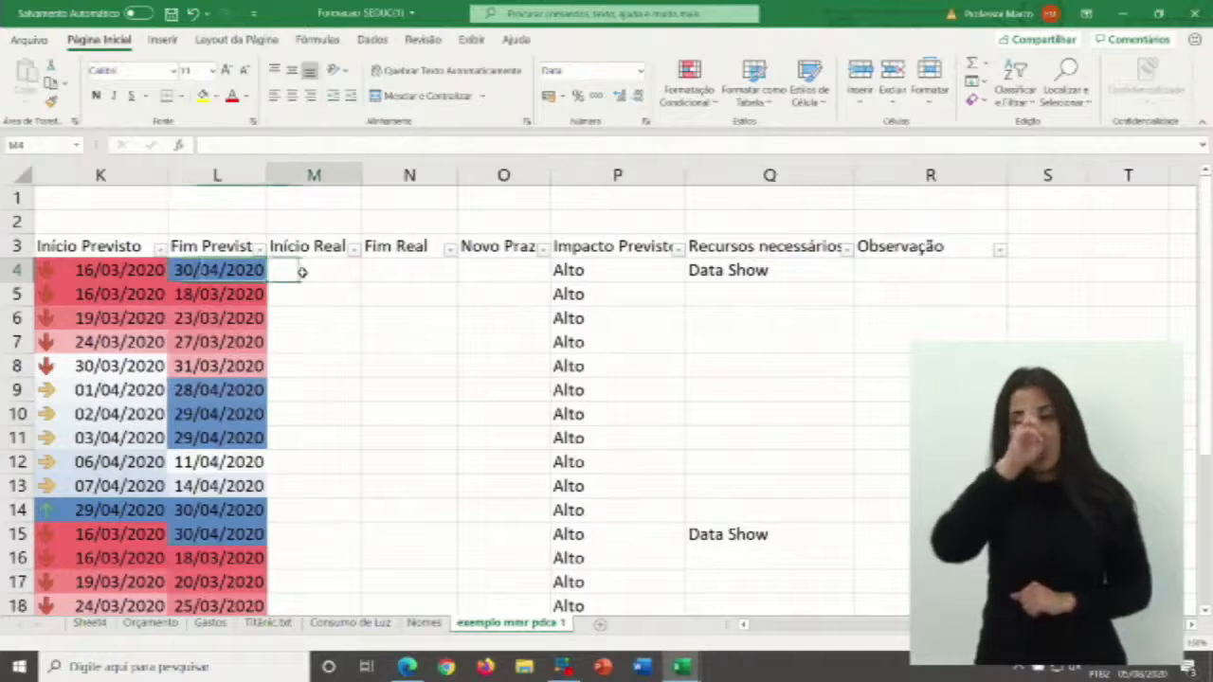
pyautogui.click(413, 270)
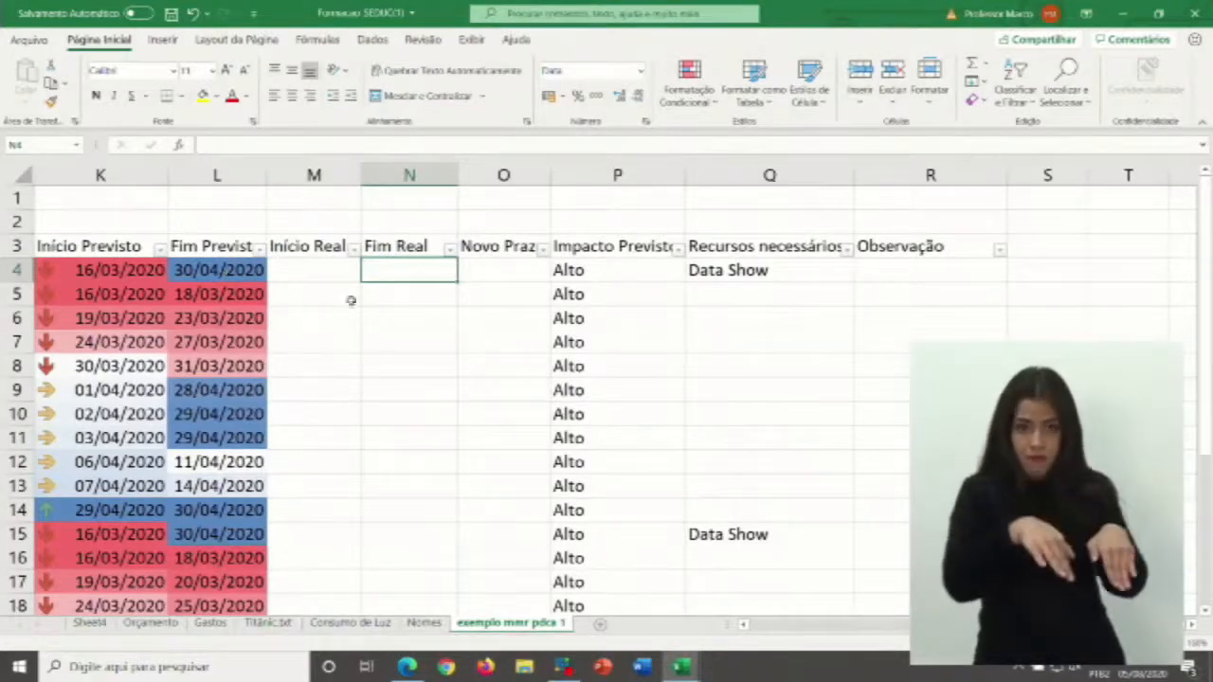
pyautogui.click(450, 328)
pyautogui.click(402, 273)
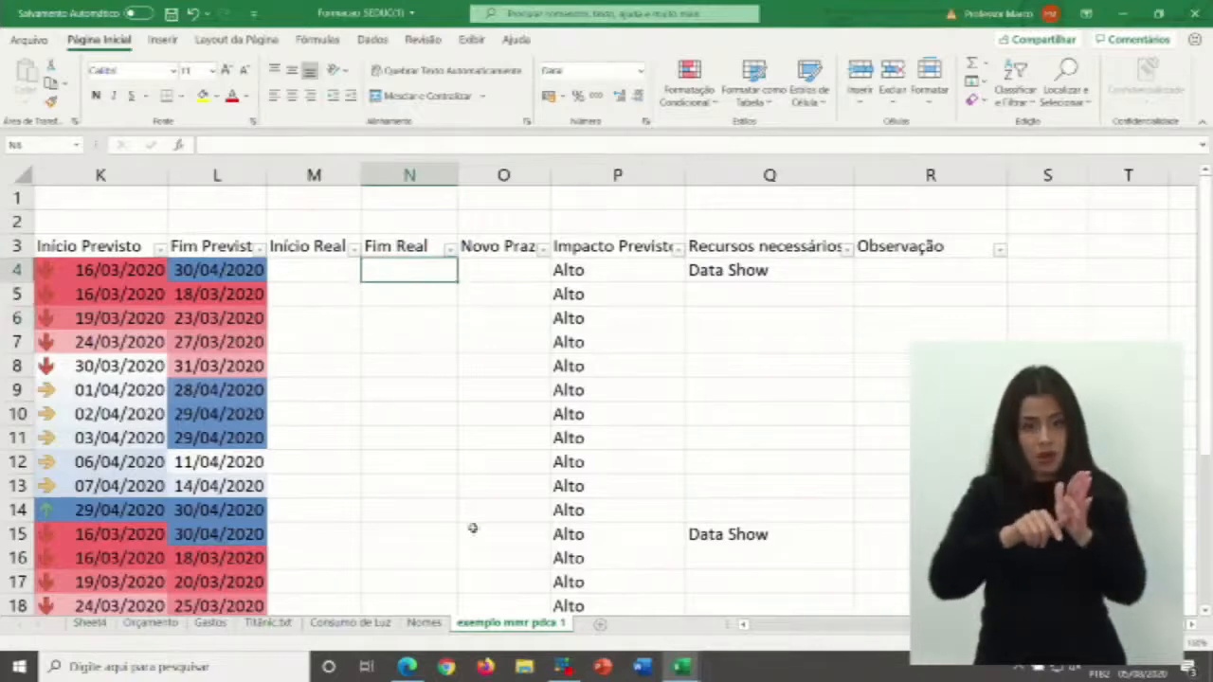
# - Start an SE formula in Status cell B4 that tests whether Fim Previsto is later than Fim Real (L4>N4)
pyautogui.moveTo(995, 625); pyautogui.dragTo(777, 640)
pyautogui.click(178, 272)
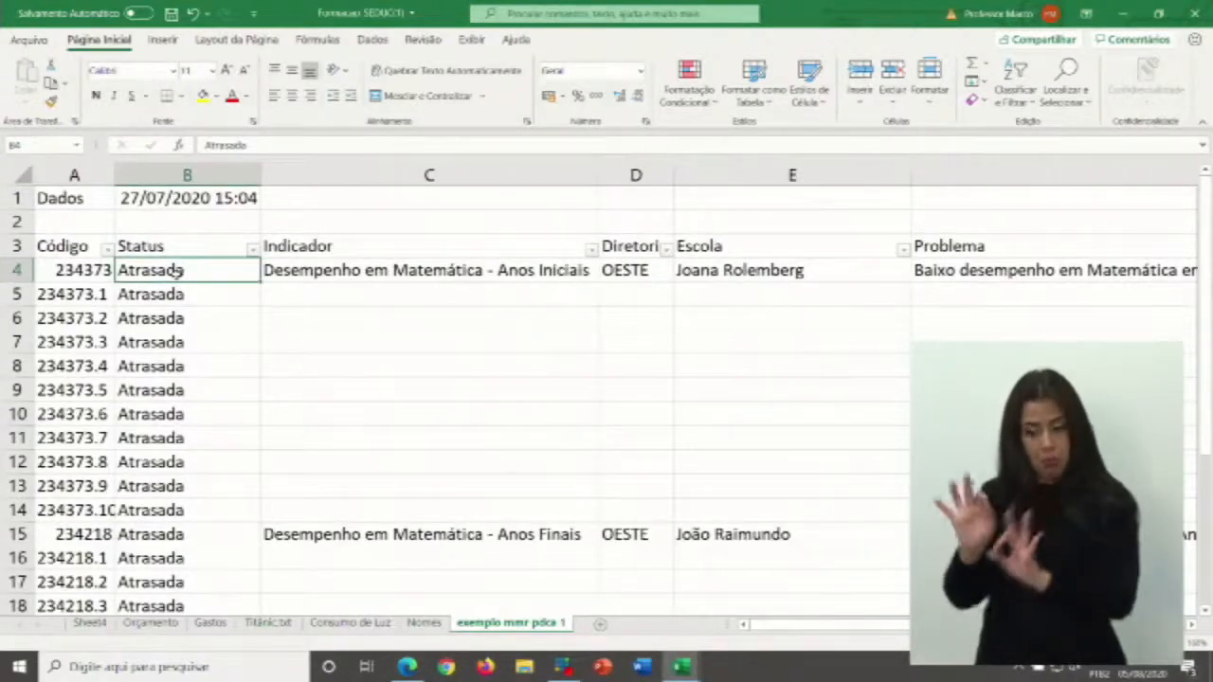
pyautogui.write('=SE')
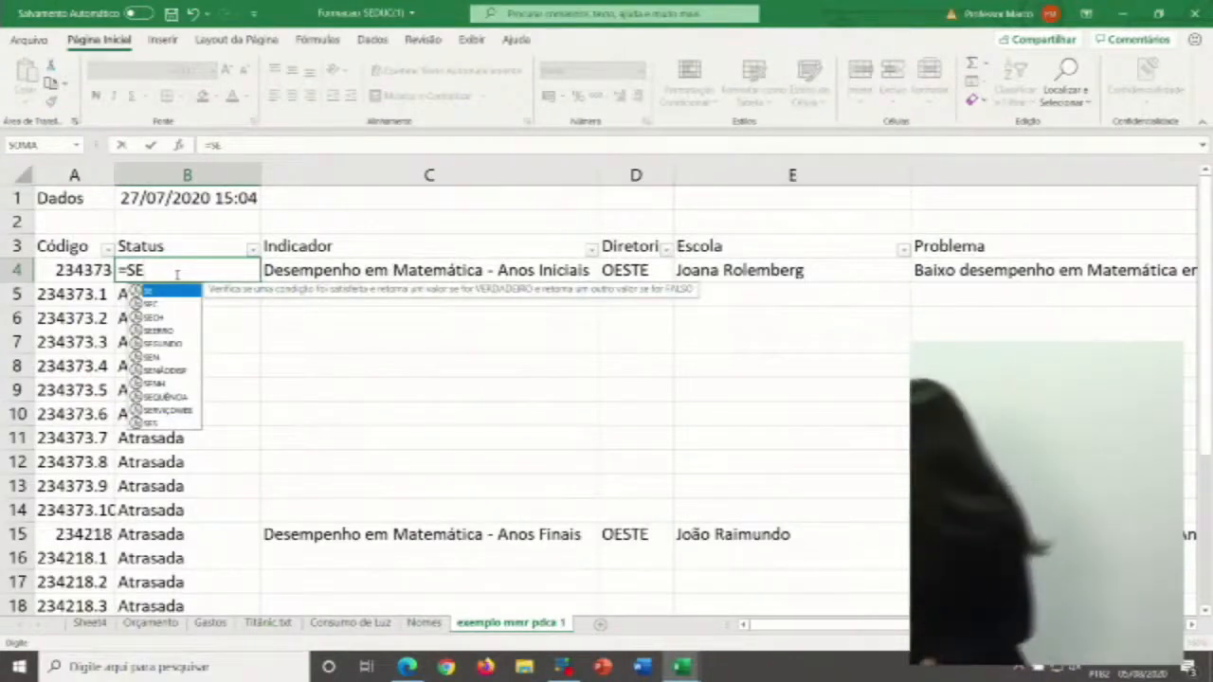
pyautogui.write('(')
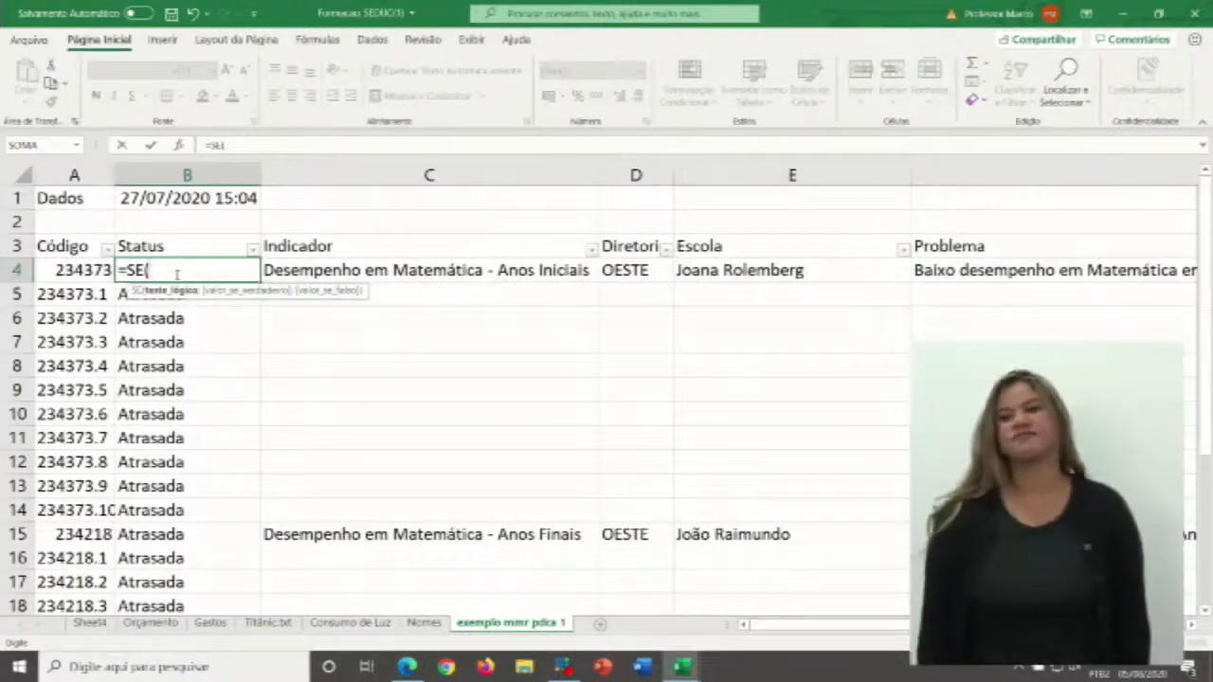
pyautogui.moveTo(846, 626); pyautogui.dragTo(1021, 629)
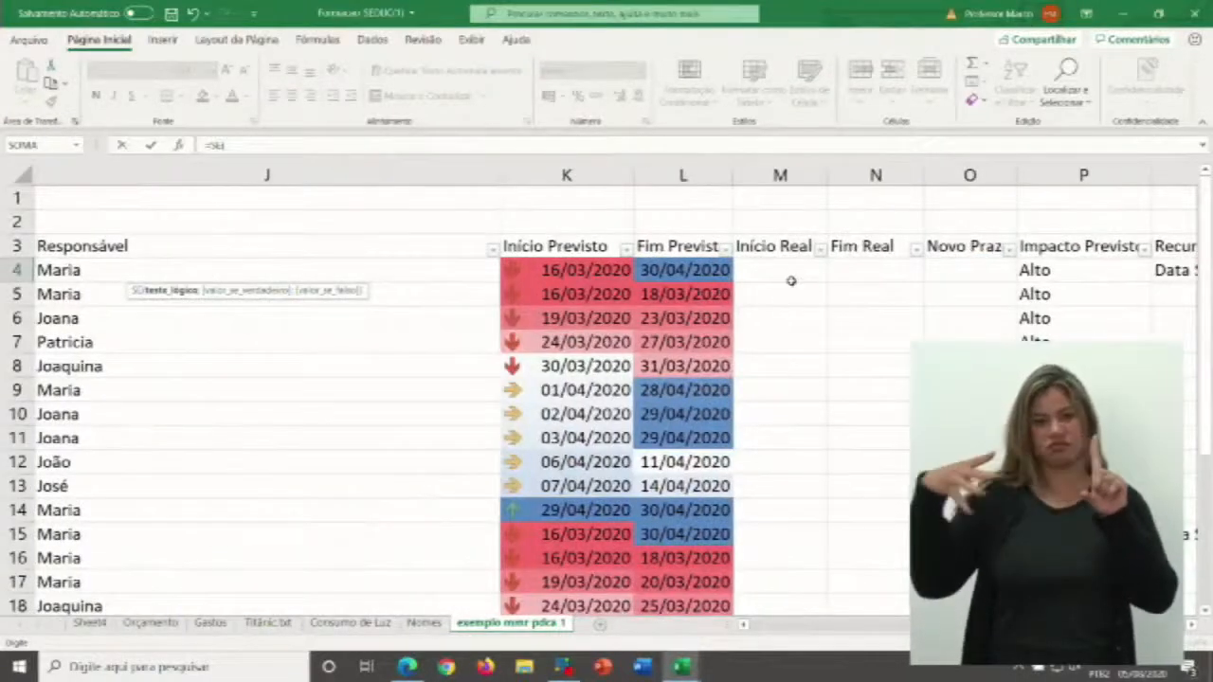
pyautogui.click(702, 270)
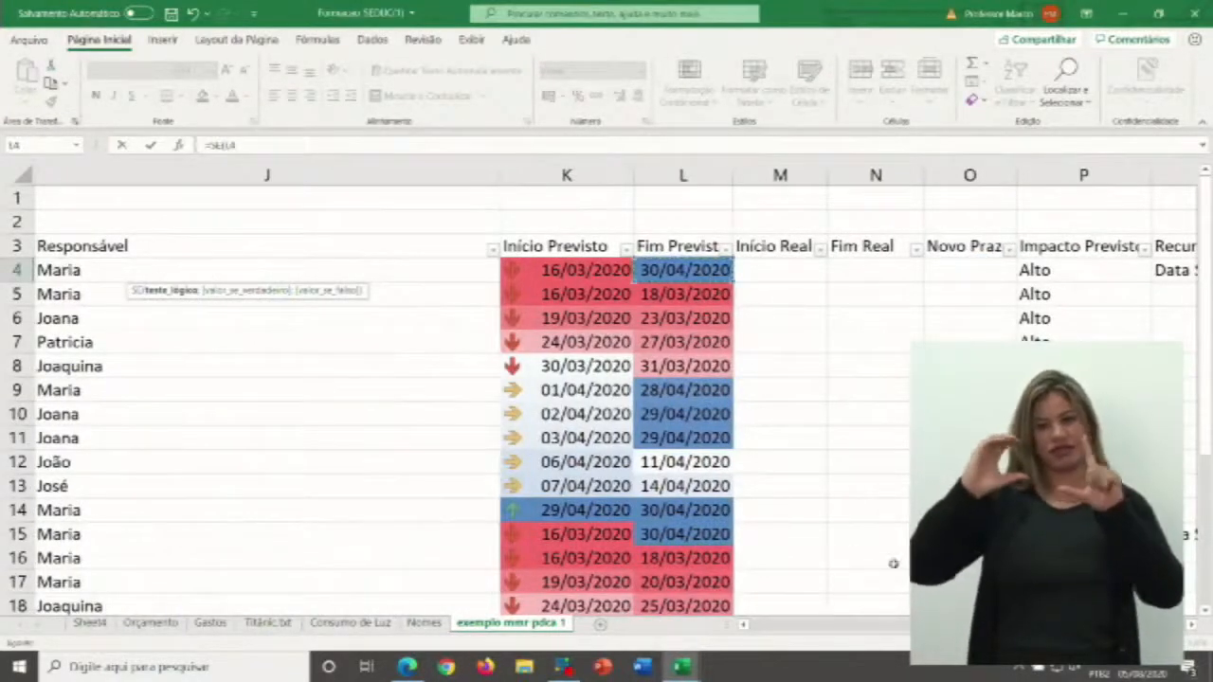
pyautogui.moveTo(924, 629); pyautogui.dragTo(799, 635)
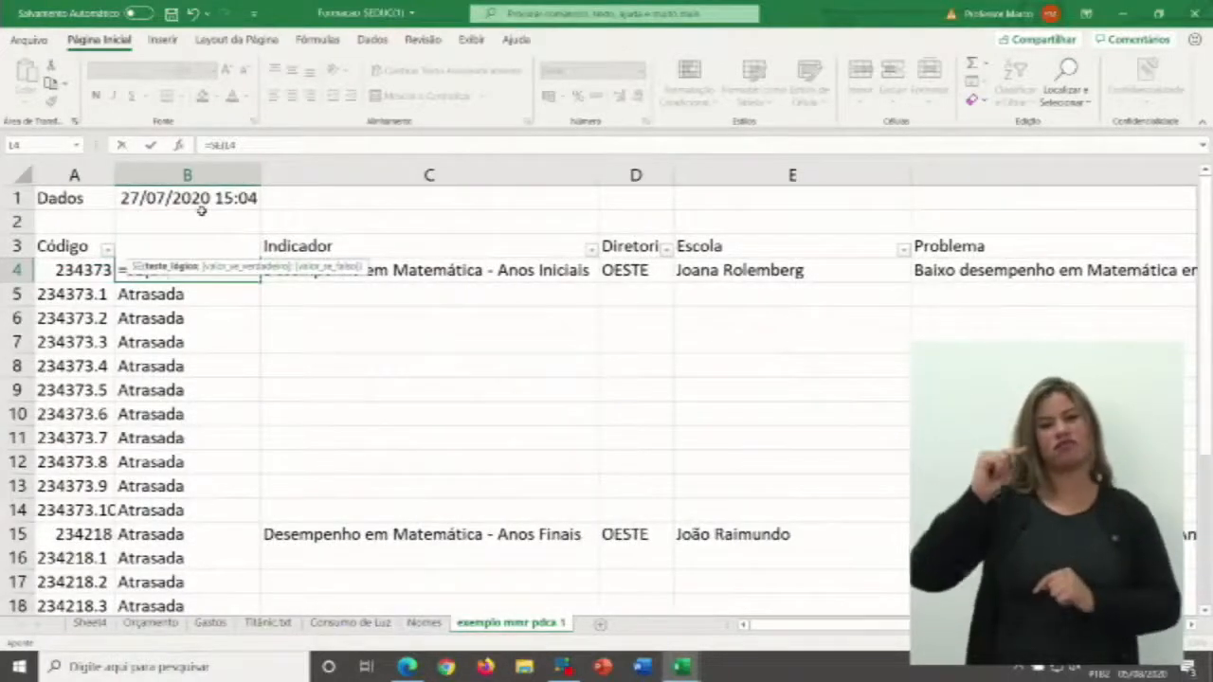
pyautogui.write('>')
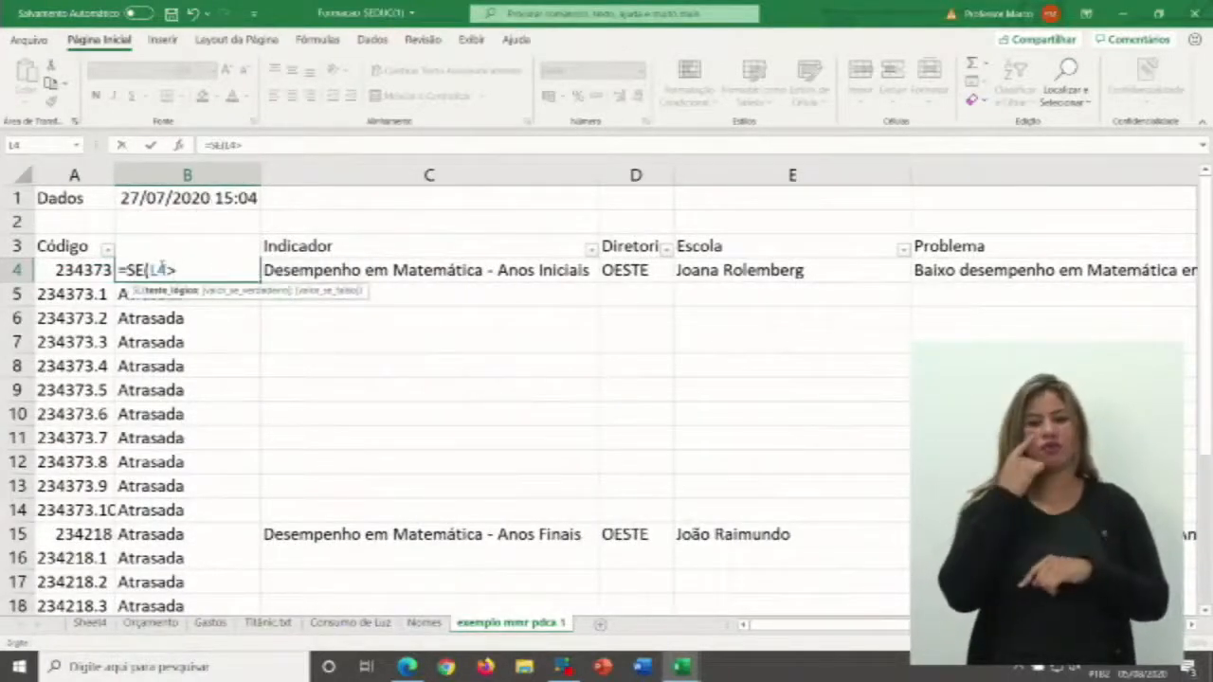
pyautogui.hscroll(10, 854, 604)
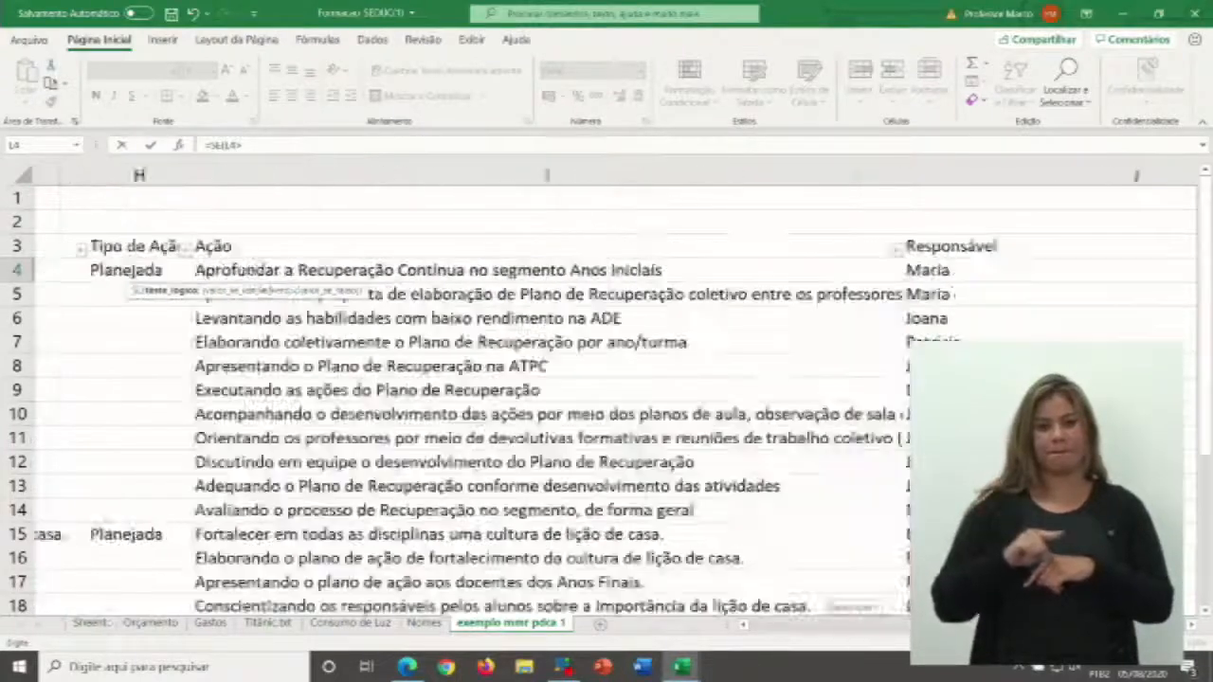
pyautogui.hscroll(1, 854, 605)
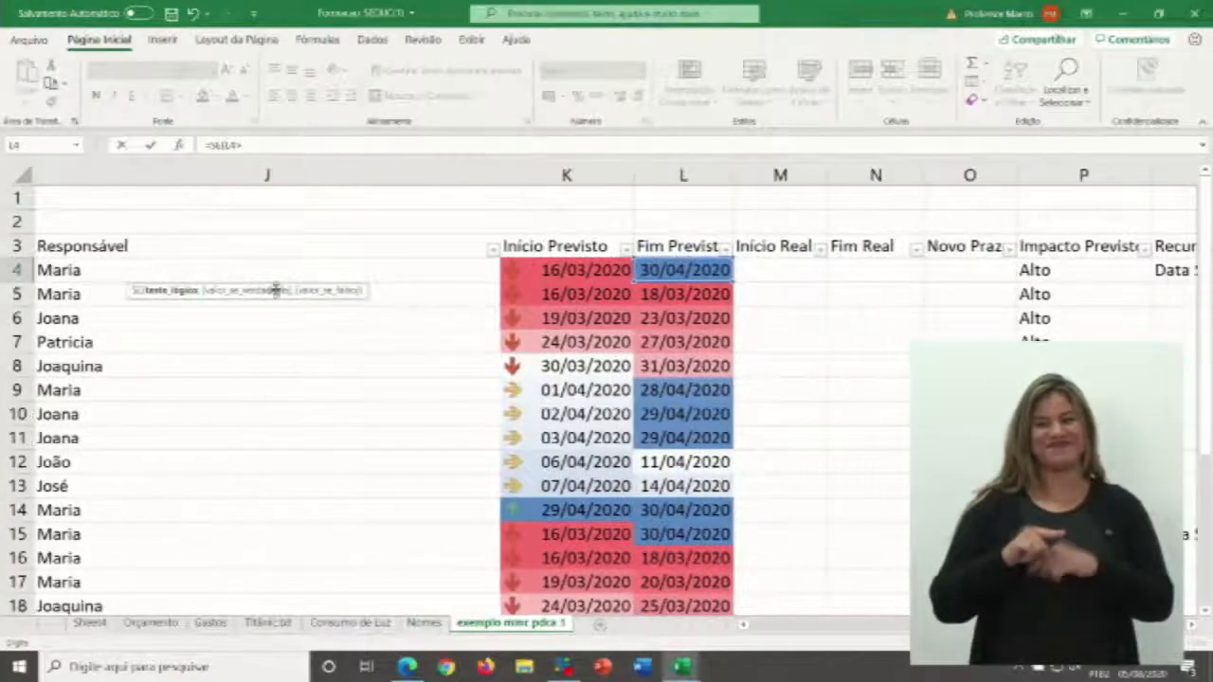
pyautogui.click(866, 271)
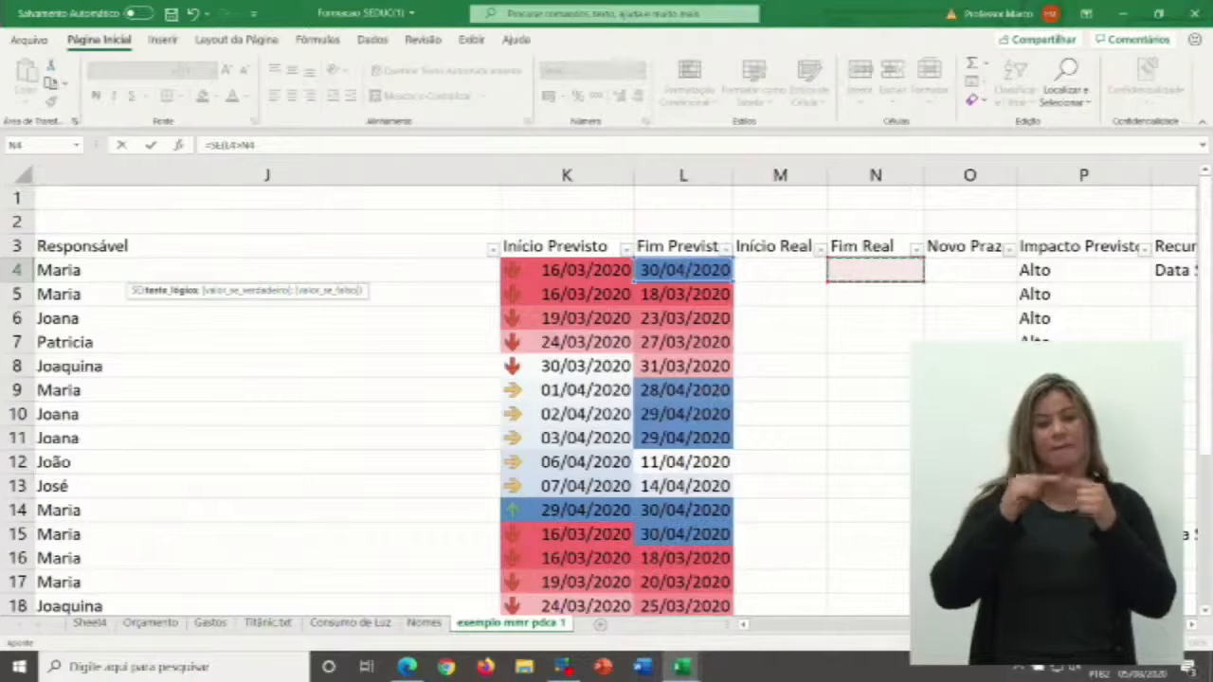
pyautogui.hscroll(-11, 411, 401)
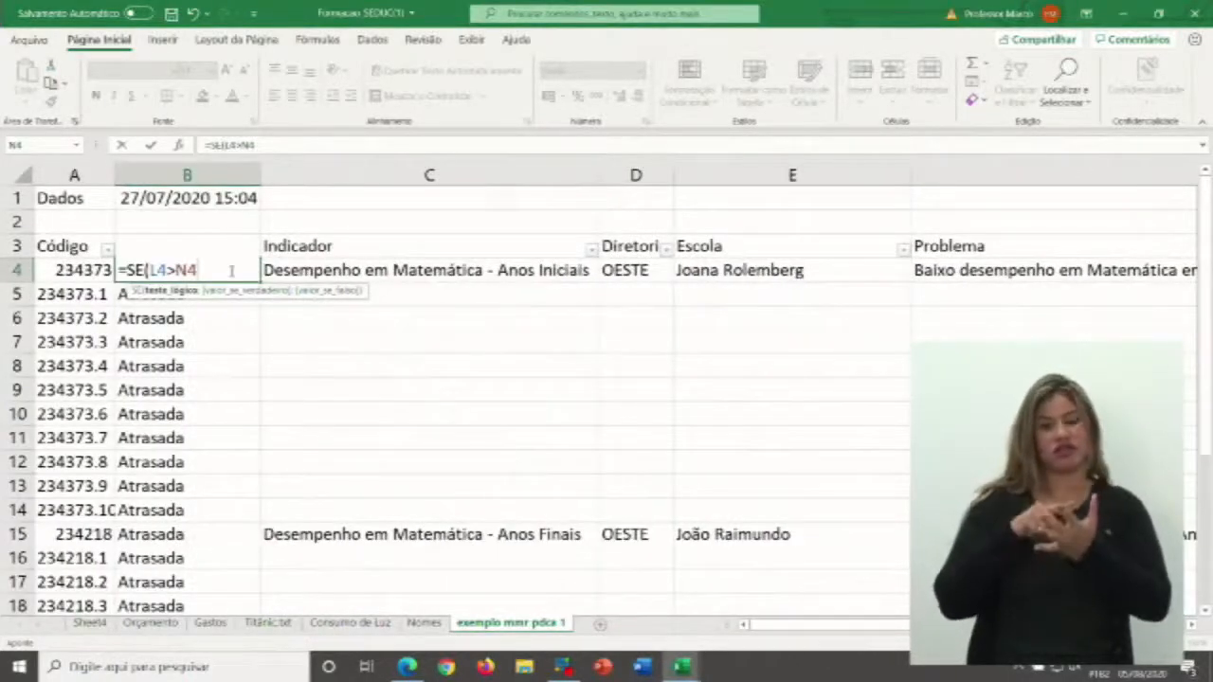
# - Add the quoted text " No Prazo" as the SE formula's value if true, separated from the L4>N4 test by a semicolon
pyautogui.write('"')
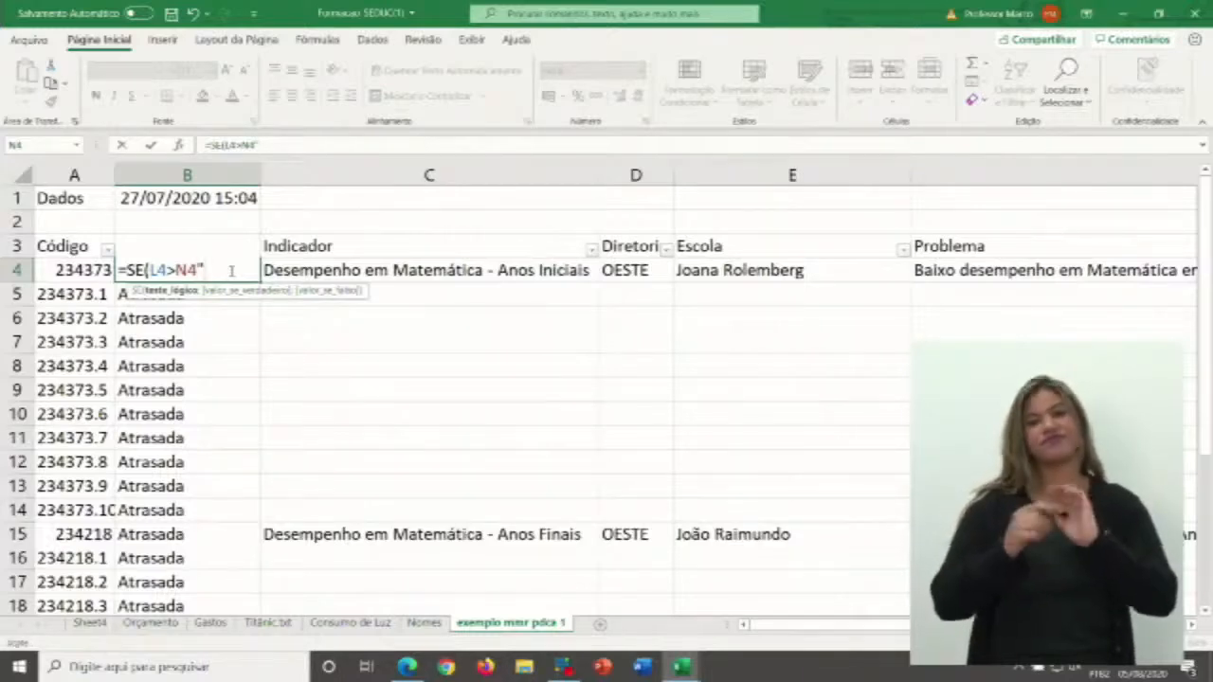
pyautogui.write(' No')
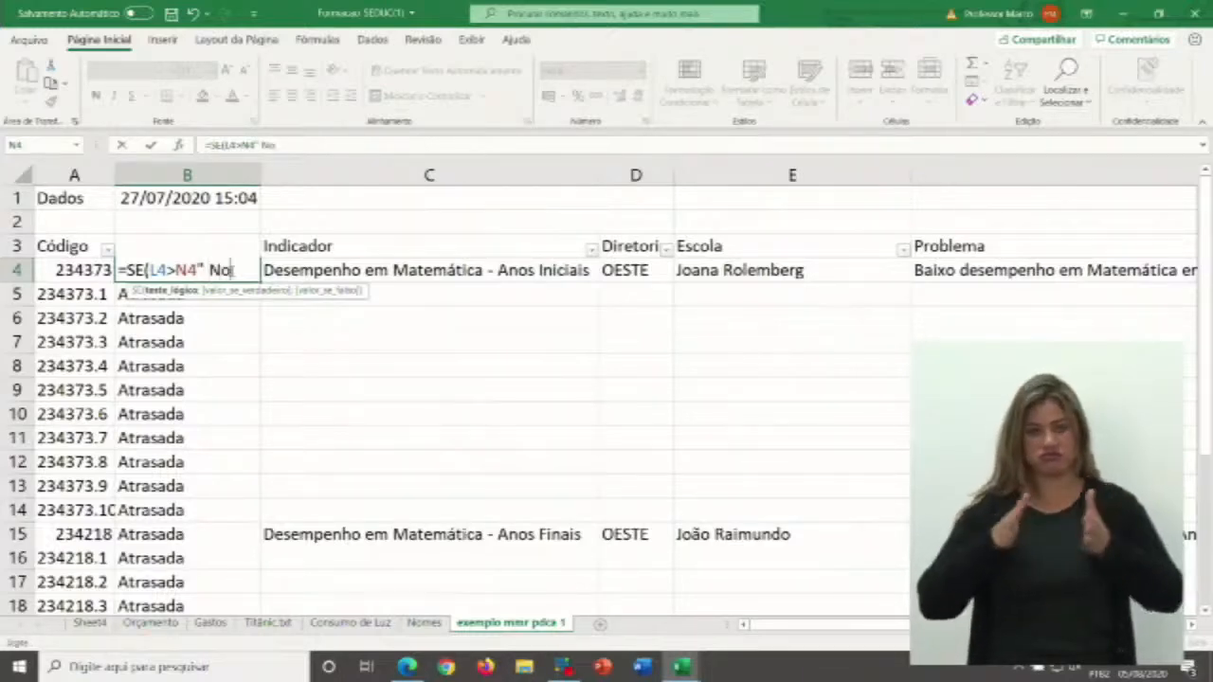
pyautogui.write(' Prazo')
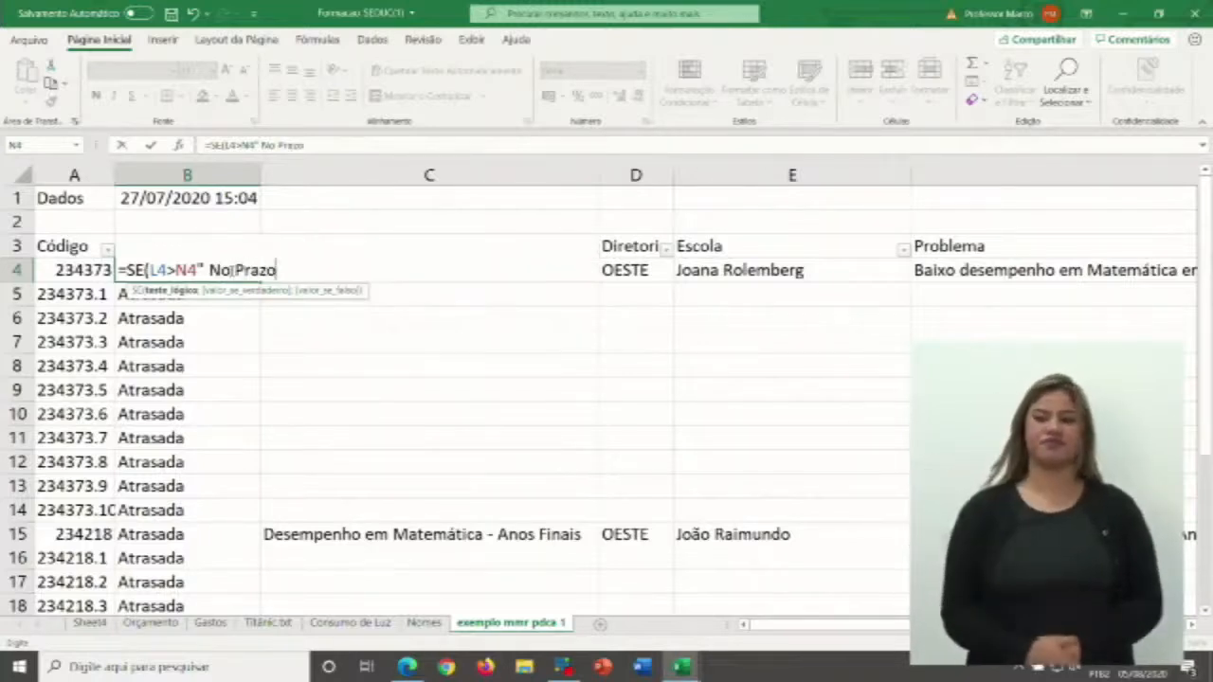
pyautogui.press('Return')
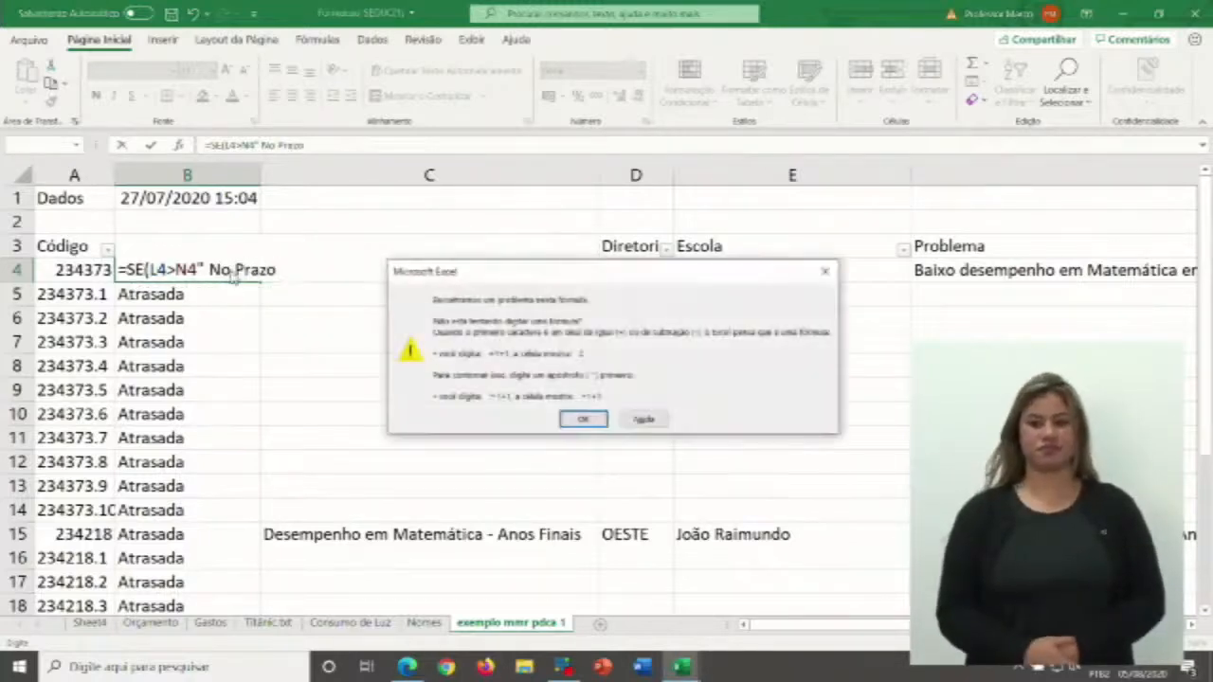
pyautogui.click(589, 419)
pyautogui.click(200, 271)
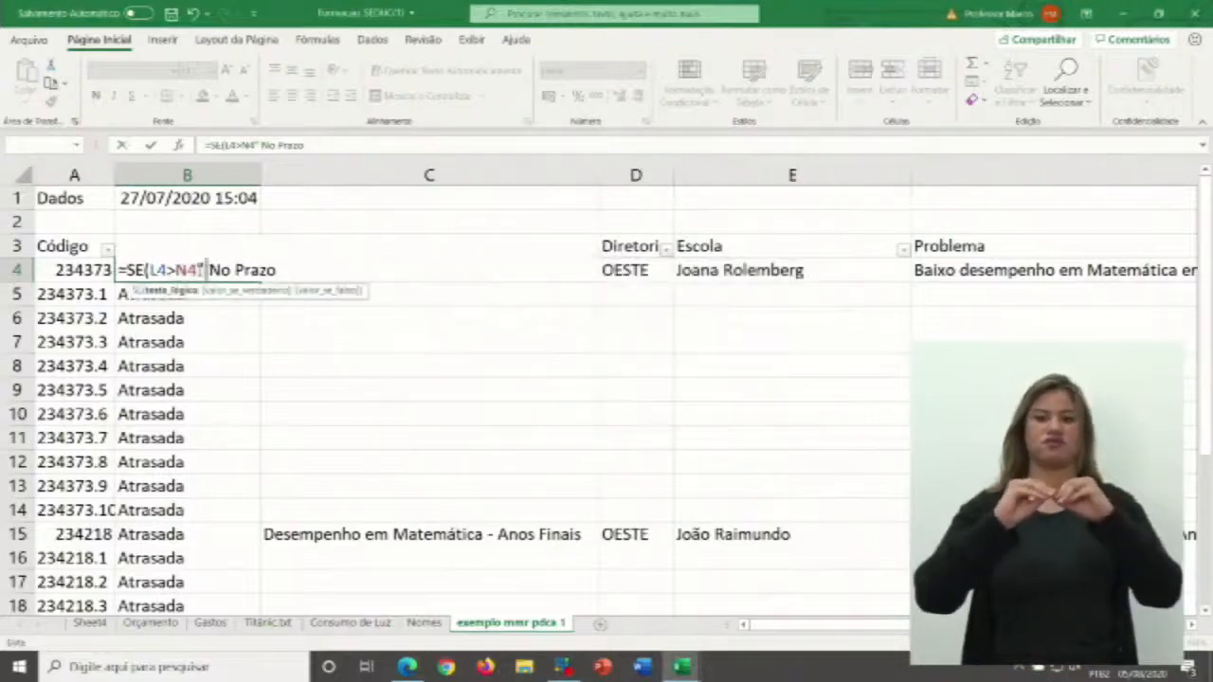
pyautogui.write(';')
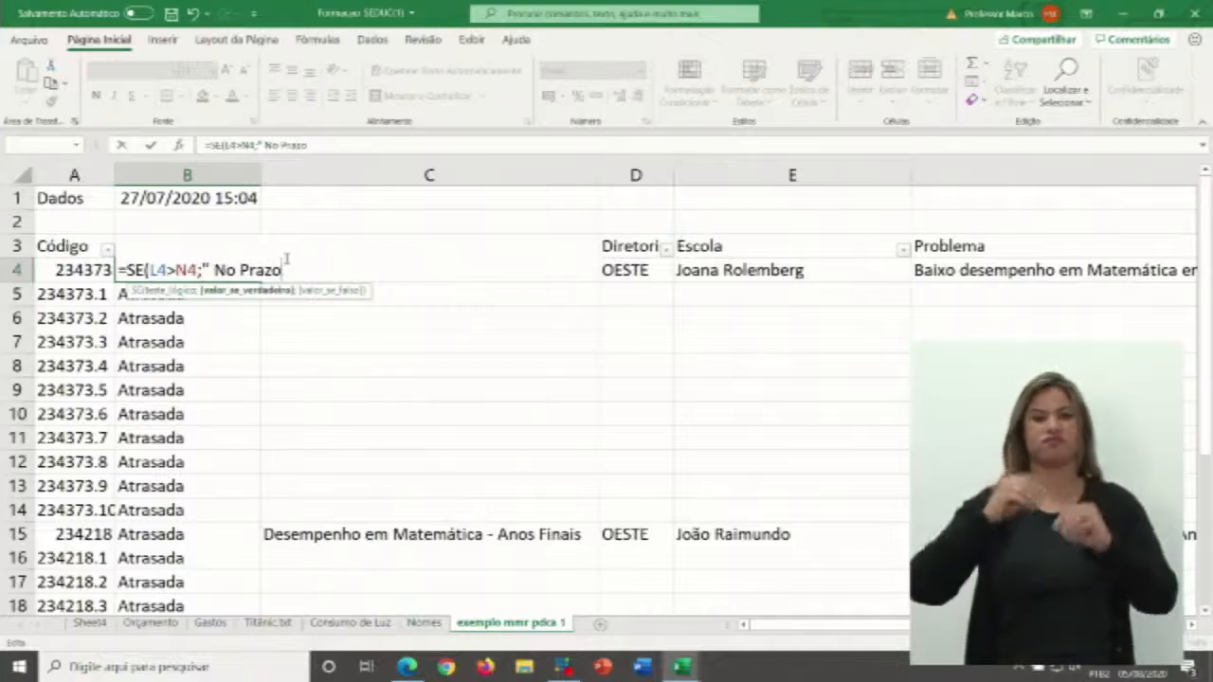
pyautogui.write('"')
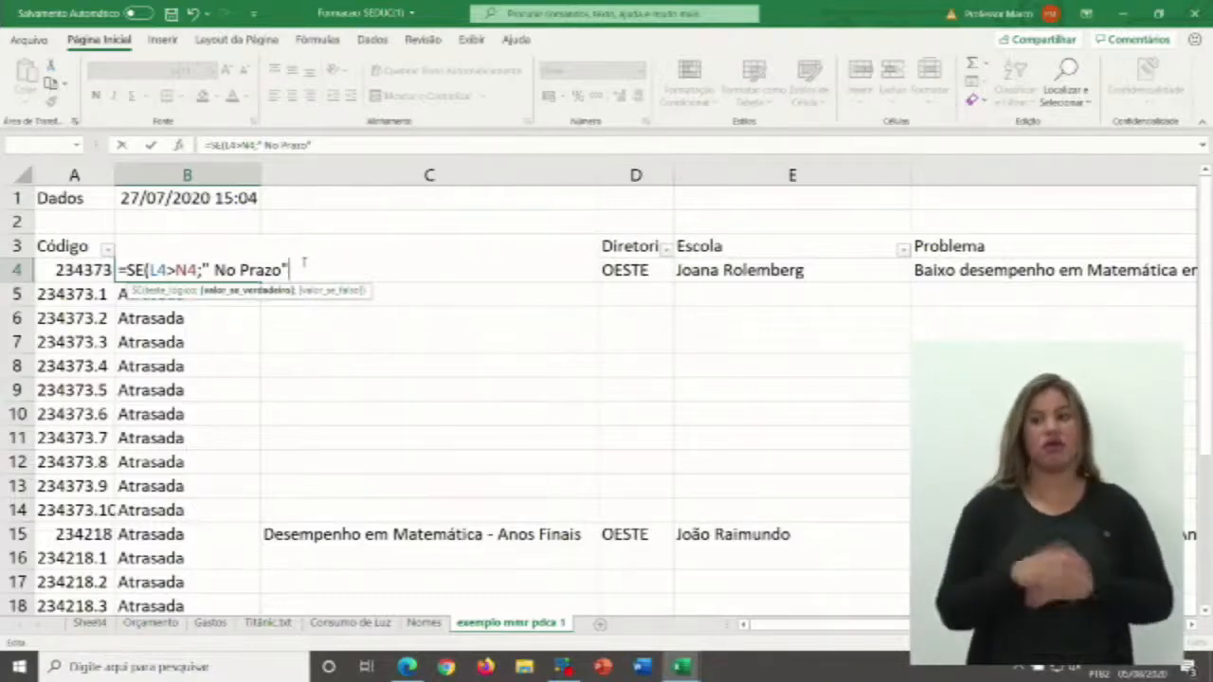
# - Append the quoted text "Atrasada" directly after " No Prazo", close the parenthesis and enter the formula in B4
pyautogui.write('"Atr')
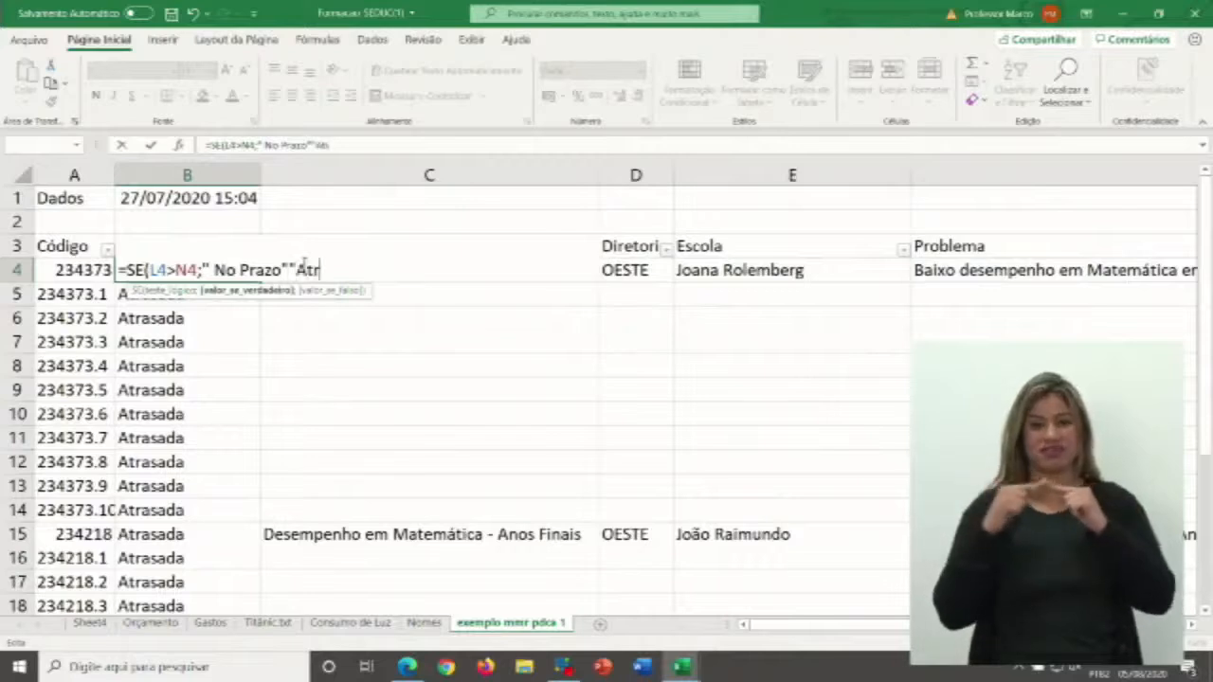
pyautogui.write('asa')
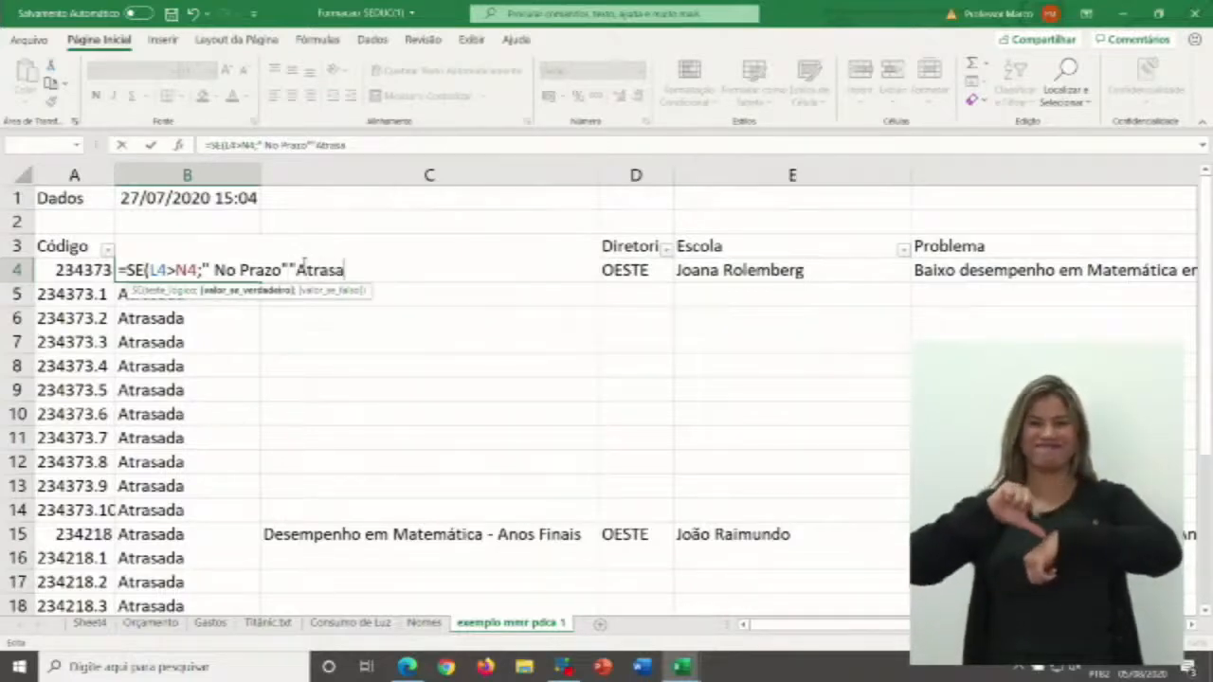
pyautogui.write('da)')
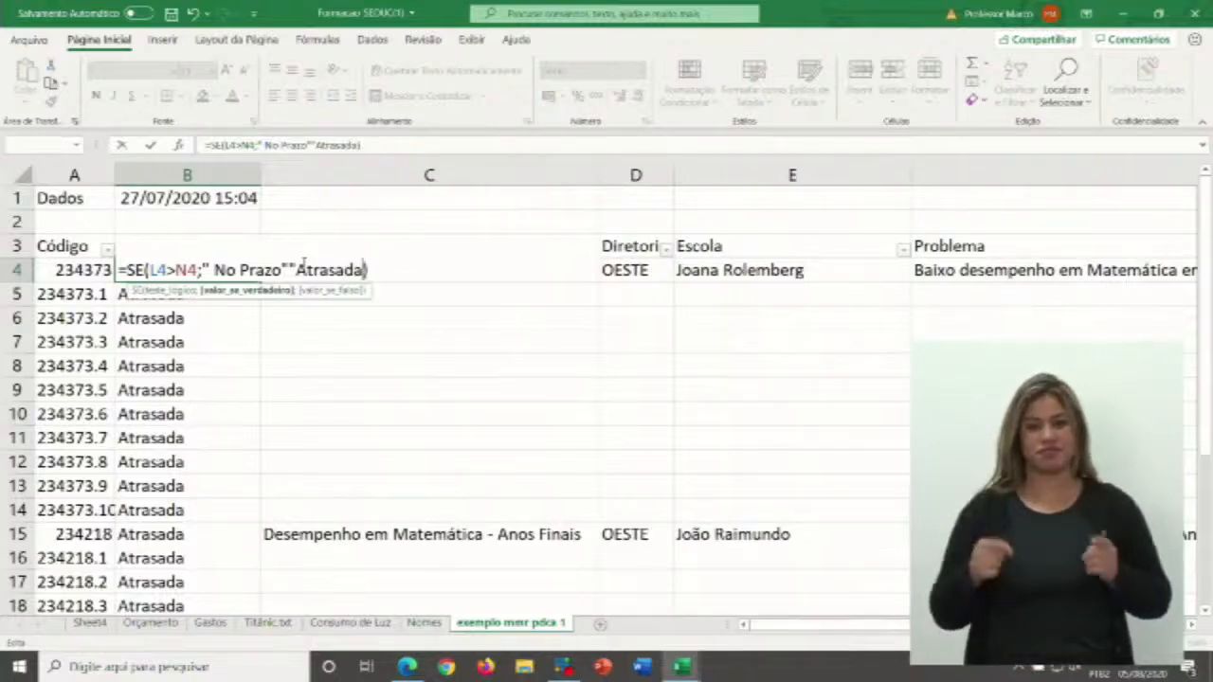
pyautogui.press('Left')
pyautogui.write('"')
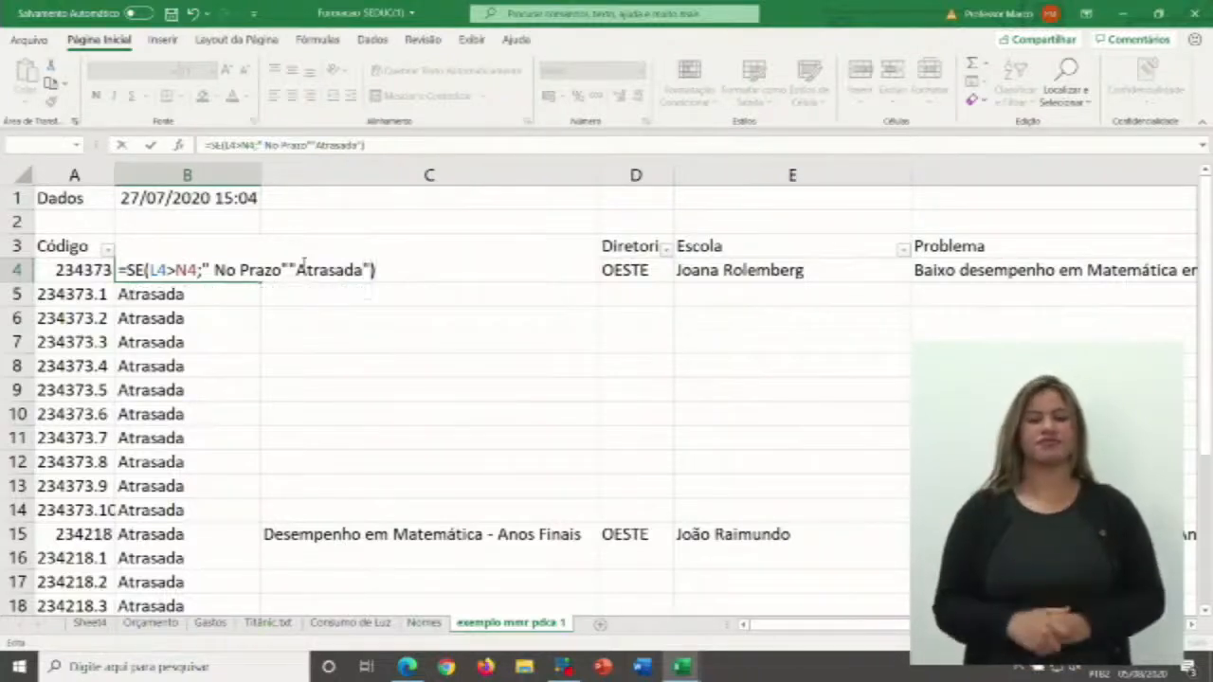
pyautogui.press('Return')
# - Insert the missing semicolon between " No Prazo" and "Atrasada" in the SE formula of Status cell B4
pyautogui.click(199, 270)
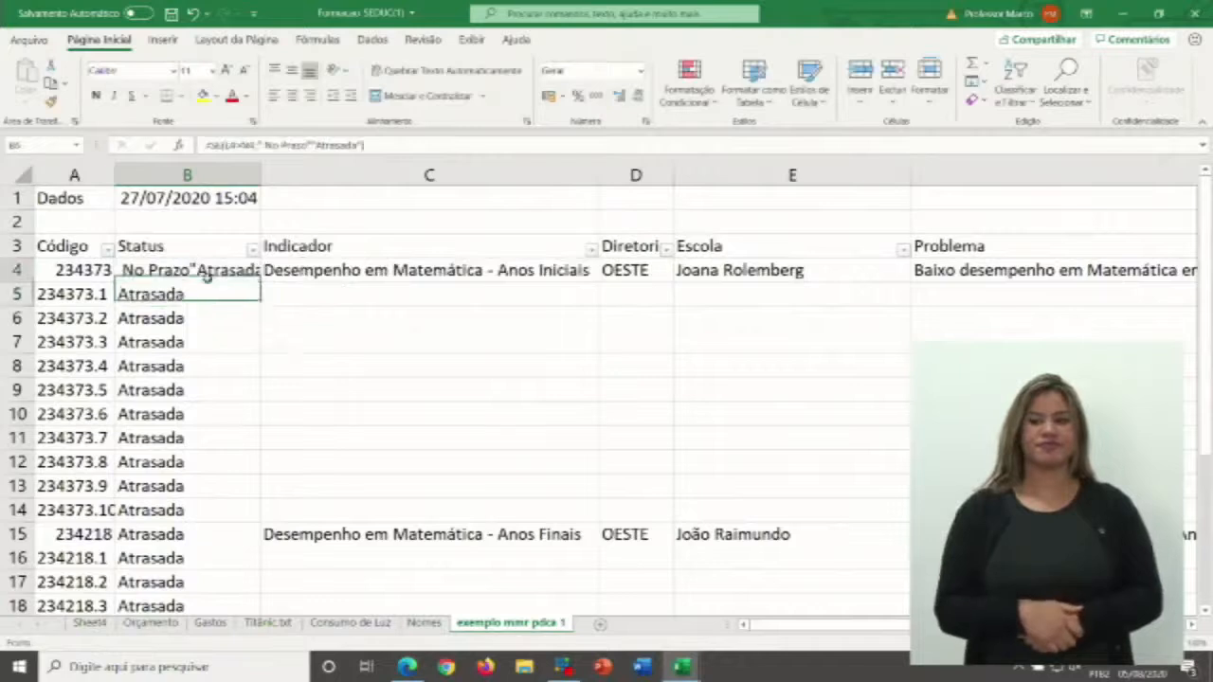
pyautogui.rightClick(181, 273)
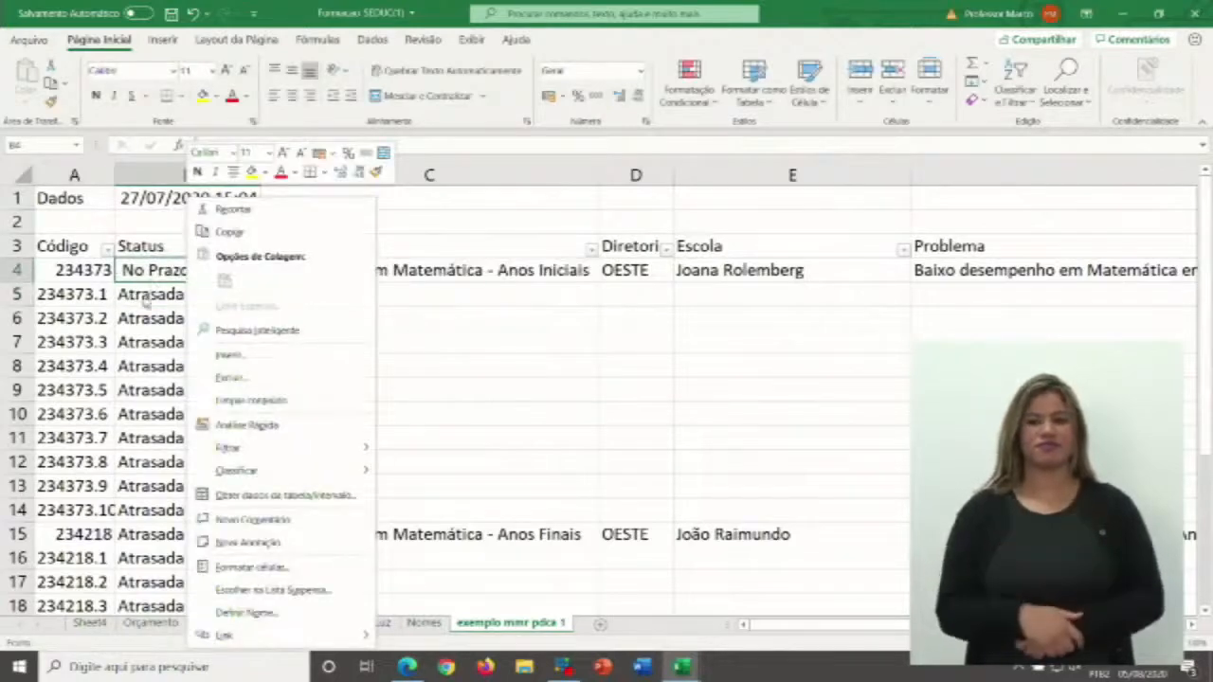
pyautogui.click(160, 277)
pyautogui.click(365, 145)
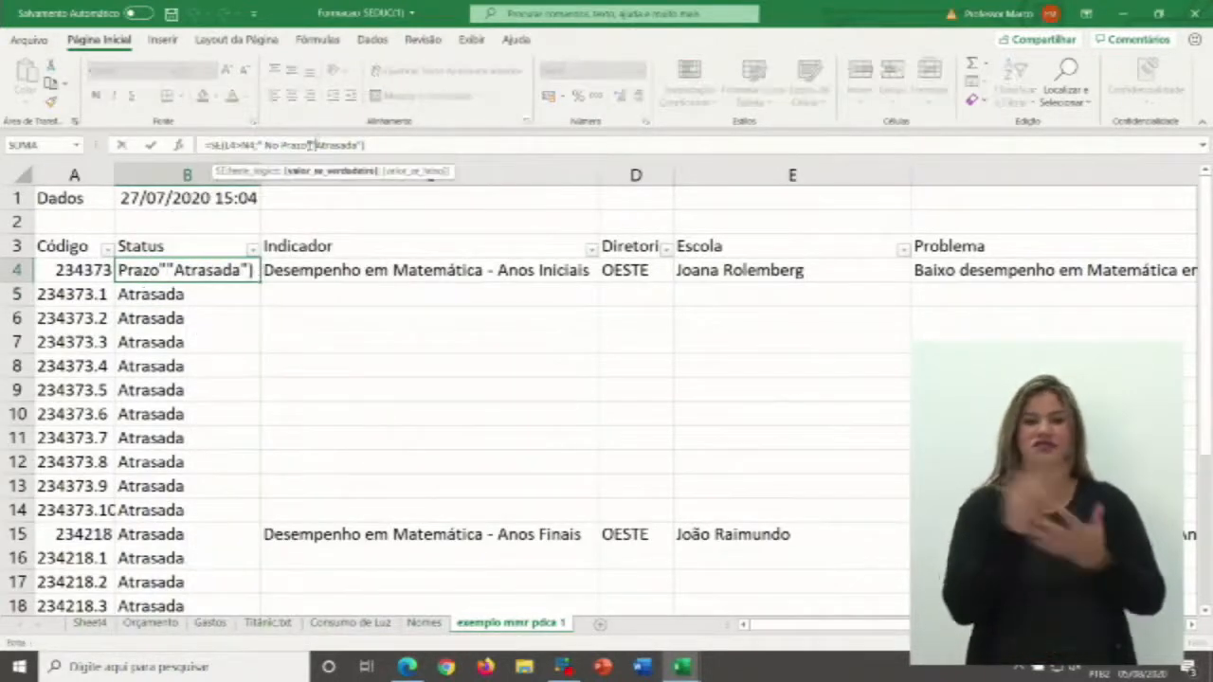
pyautogui.write(';')
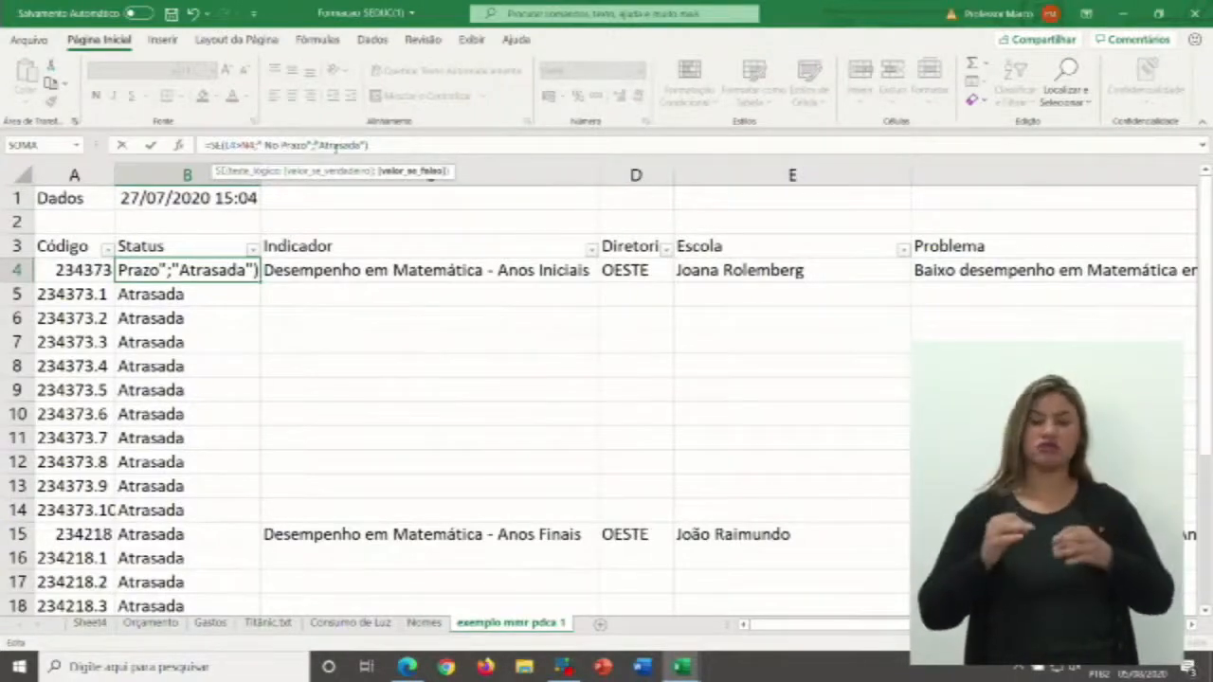
pyautogui.press('Return')
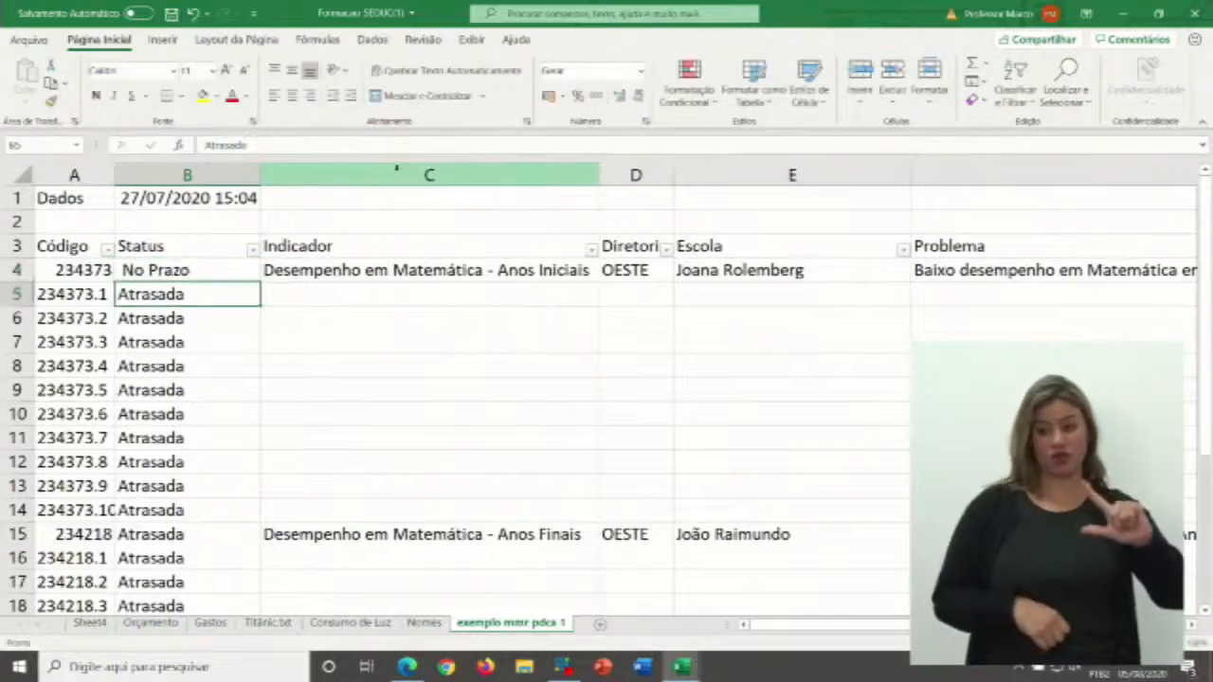
# - Remove the leading space inside the " No Prazo" text of B4's SE formula so it reads =SE(L4>N4;"No Prazo";"Atrasada")
pyautogui.scroll(1, 223, 266)
pyautogui.scroll(1, 223, 266)
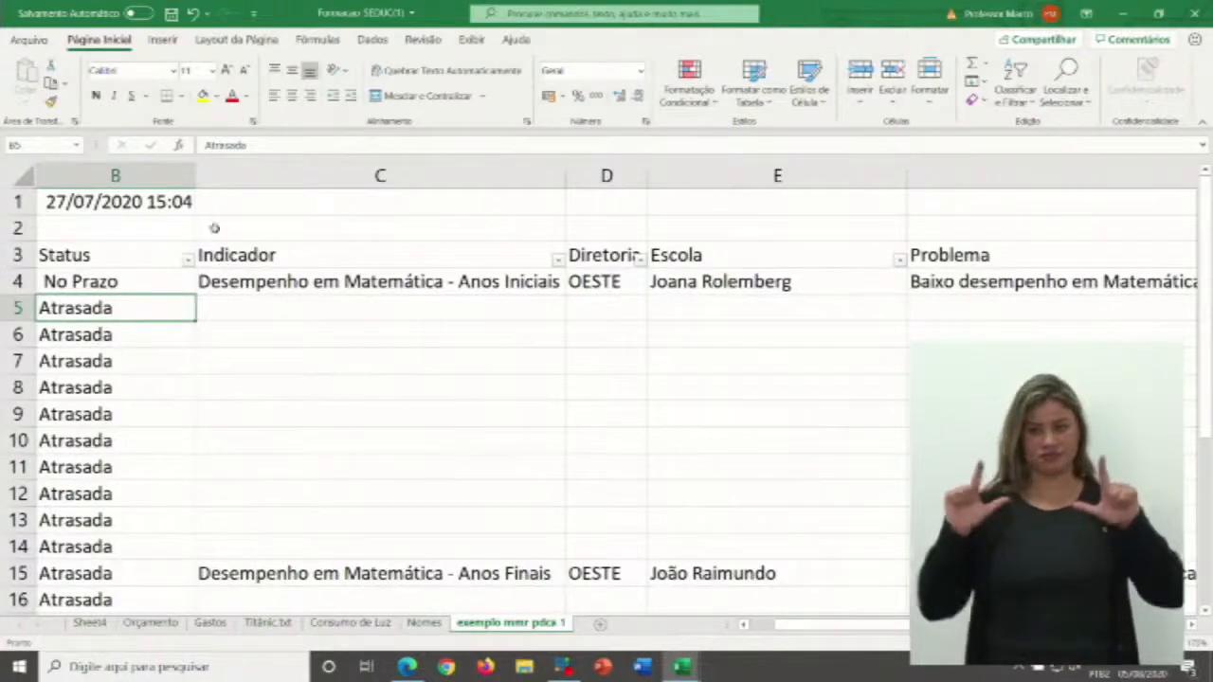
pyautogui.click(289, 147)
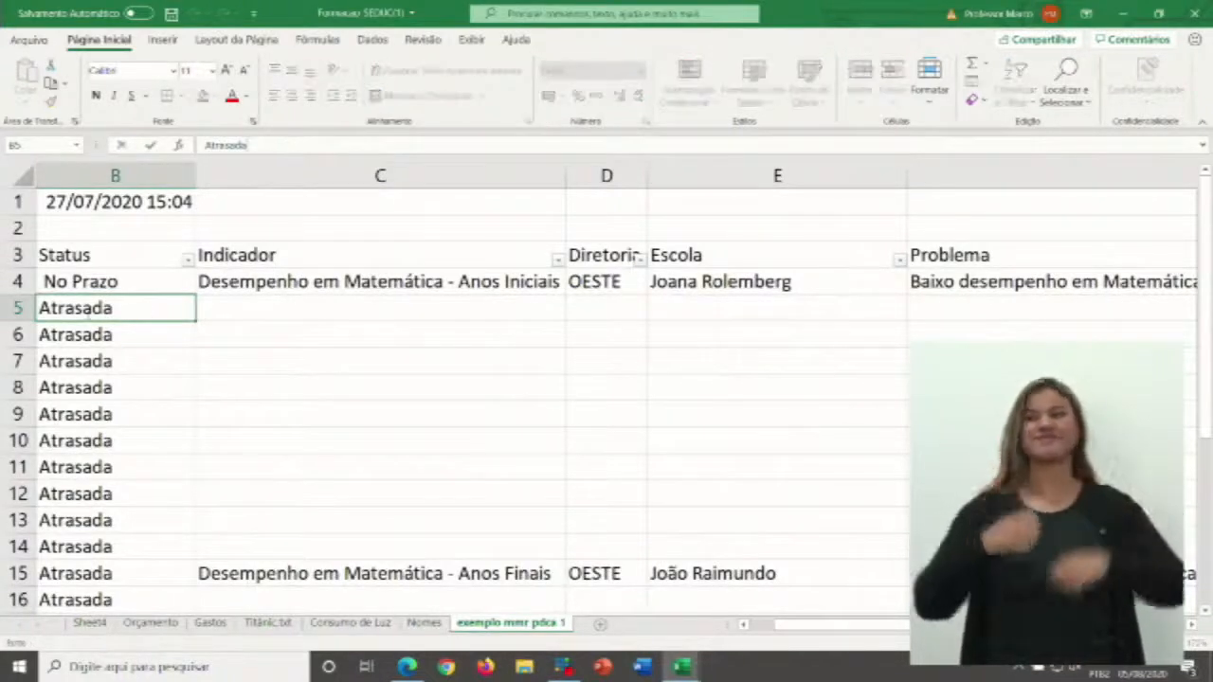
pyautogui.click(95, 281)
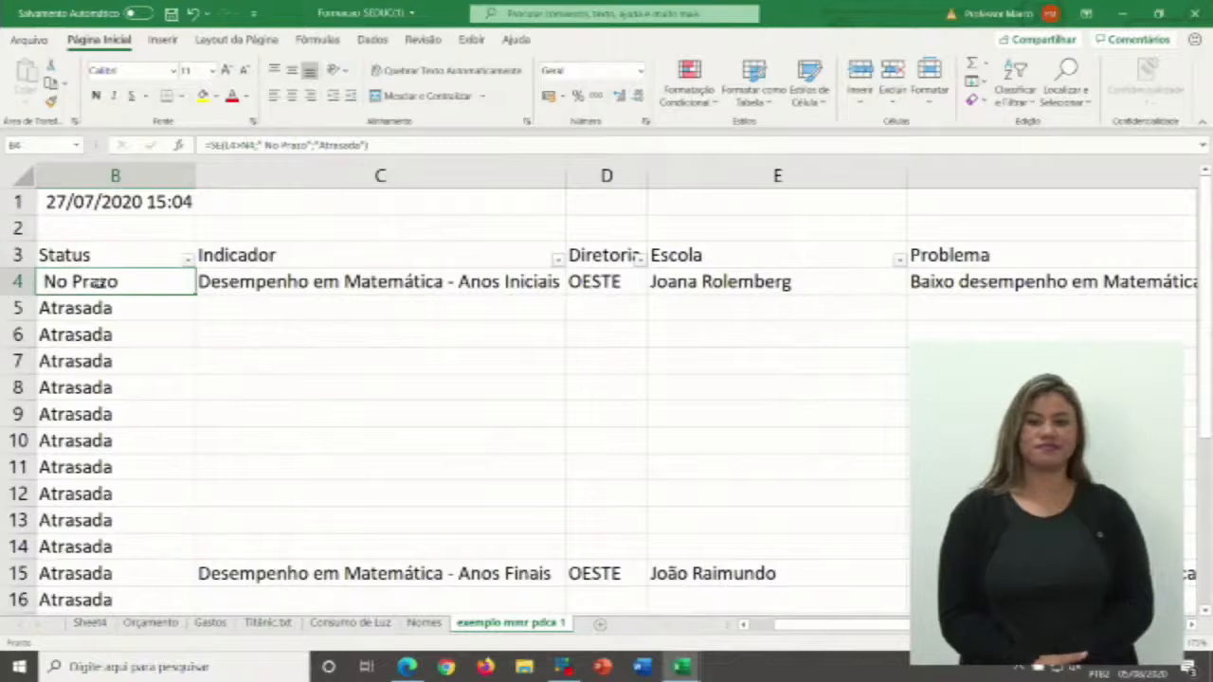
pyautogui.doubleClick(112, 282)
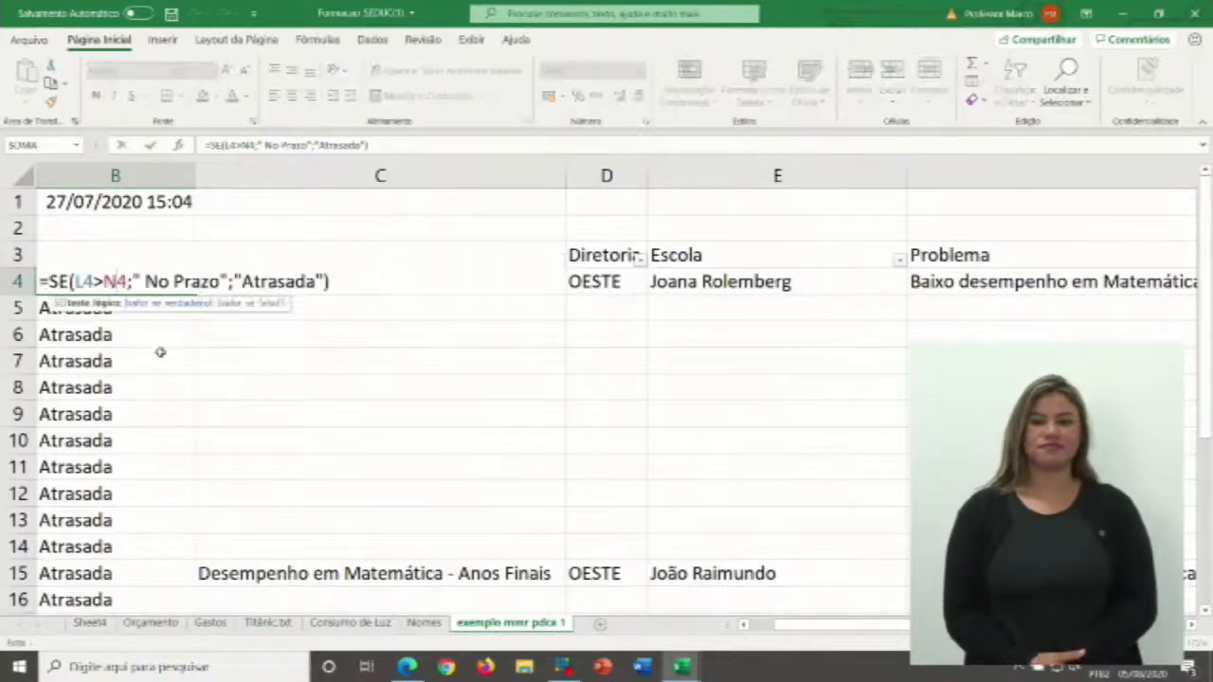
pyautogui.click(746, 627)
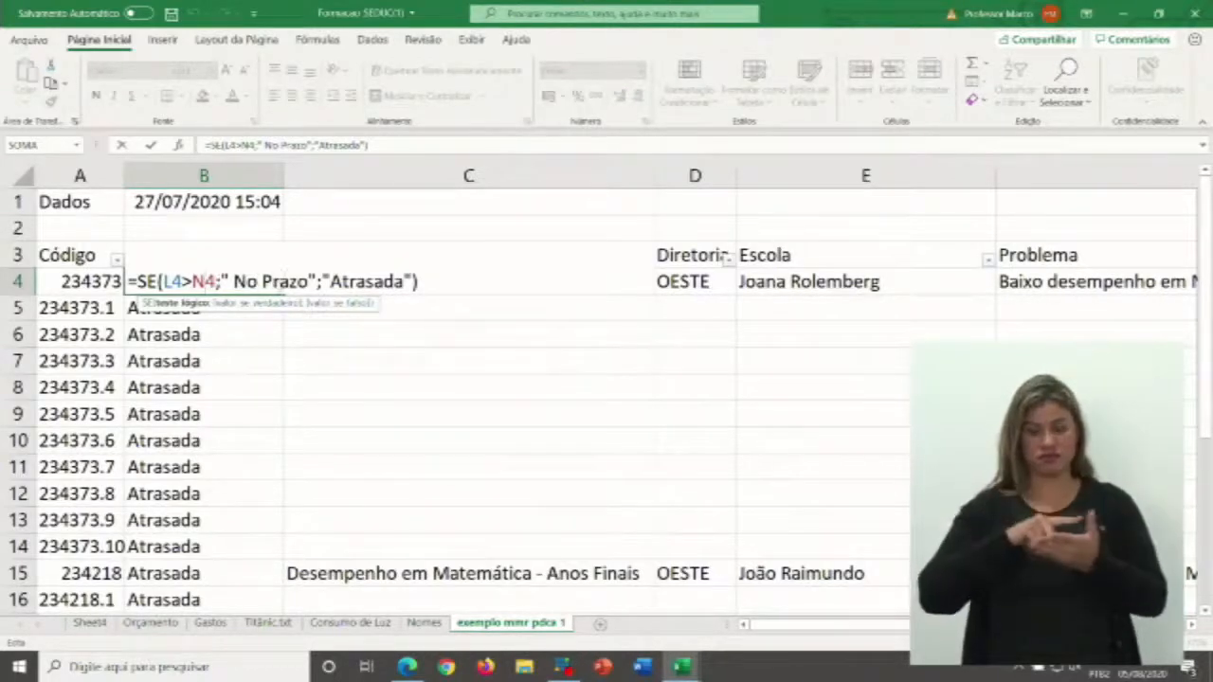
pyautogui.click(236, 281)
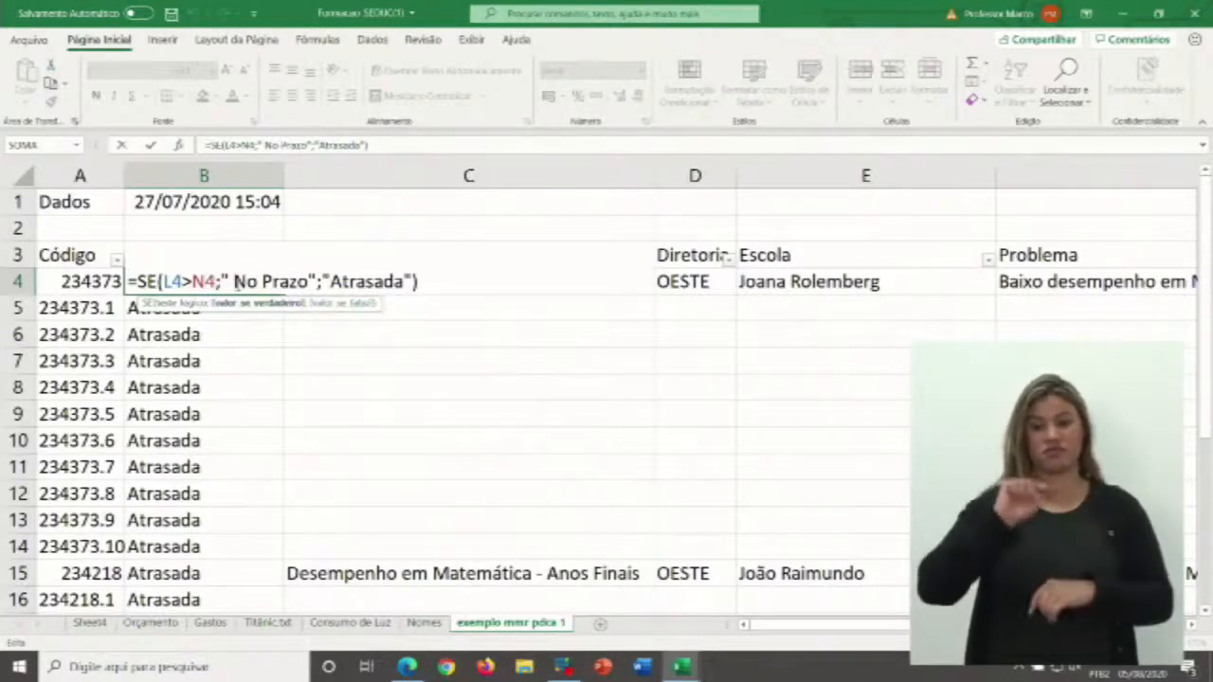
pyautogui.press('BackSpace')
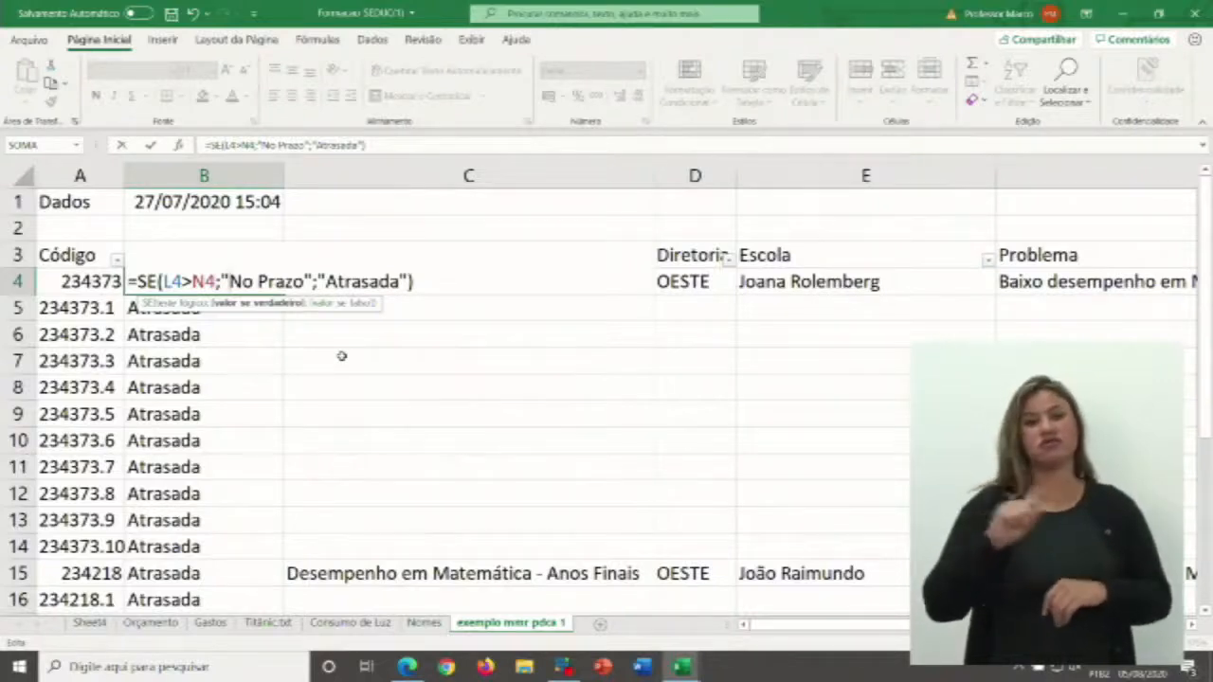
pyautogui.press('Return')
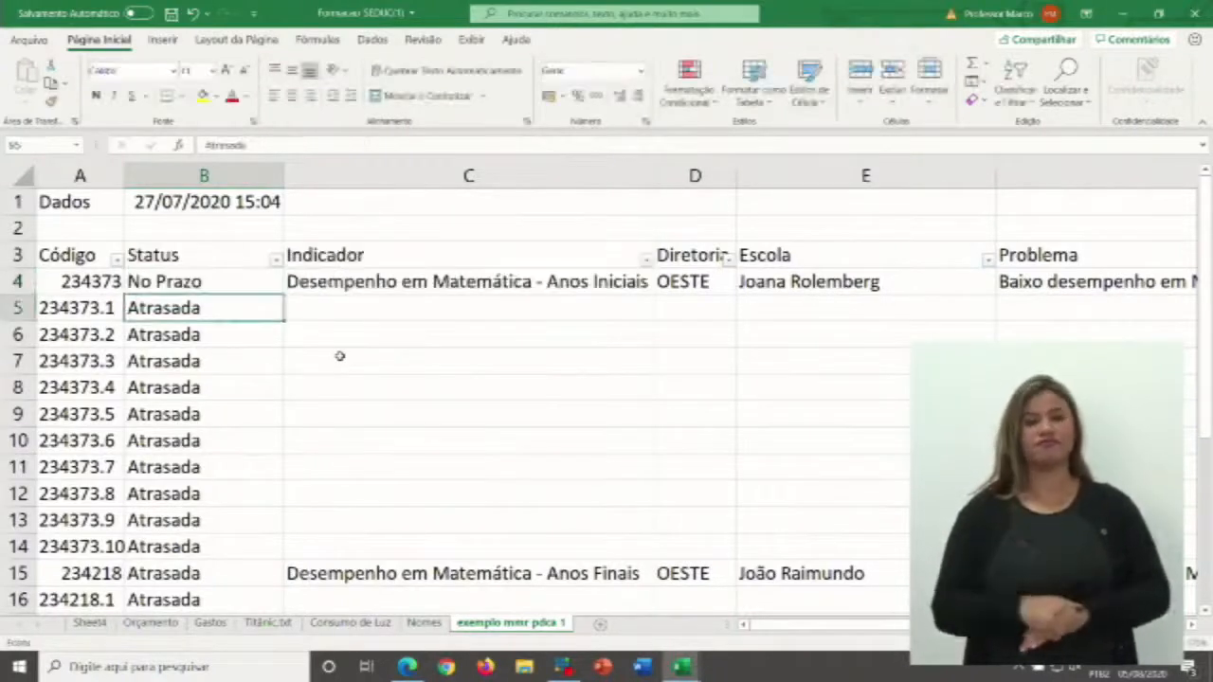
# - Enter 02/05/2020 as the Fim Real date of the first record in cell N4
pyautogui.click(209, 283)
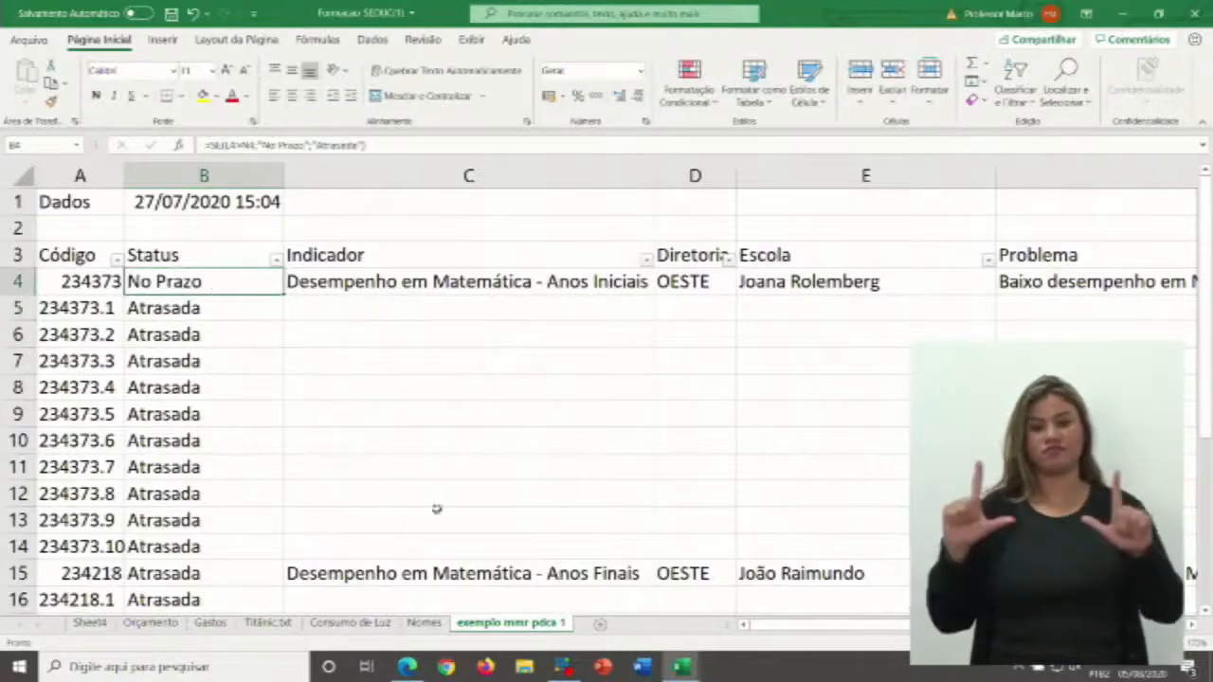
pyautogui.moveTo(794, 626); pyautogui.dragTo(975, 628)
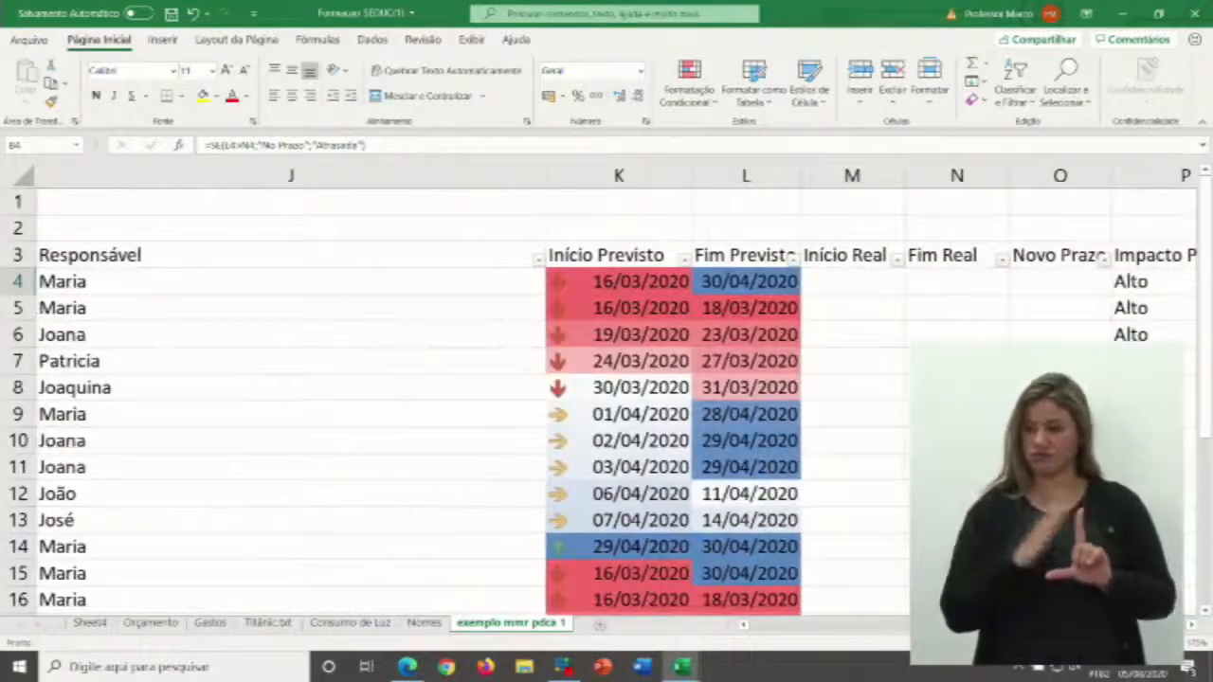
pyautogui.click(954, 279)
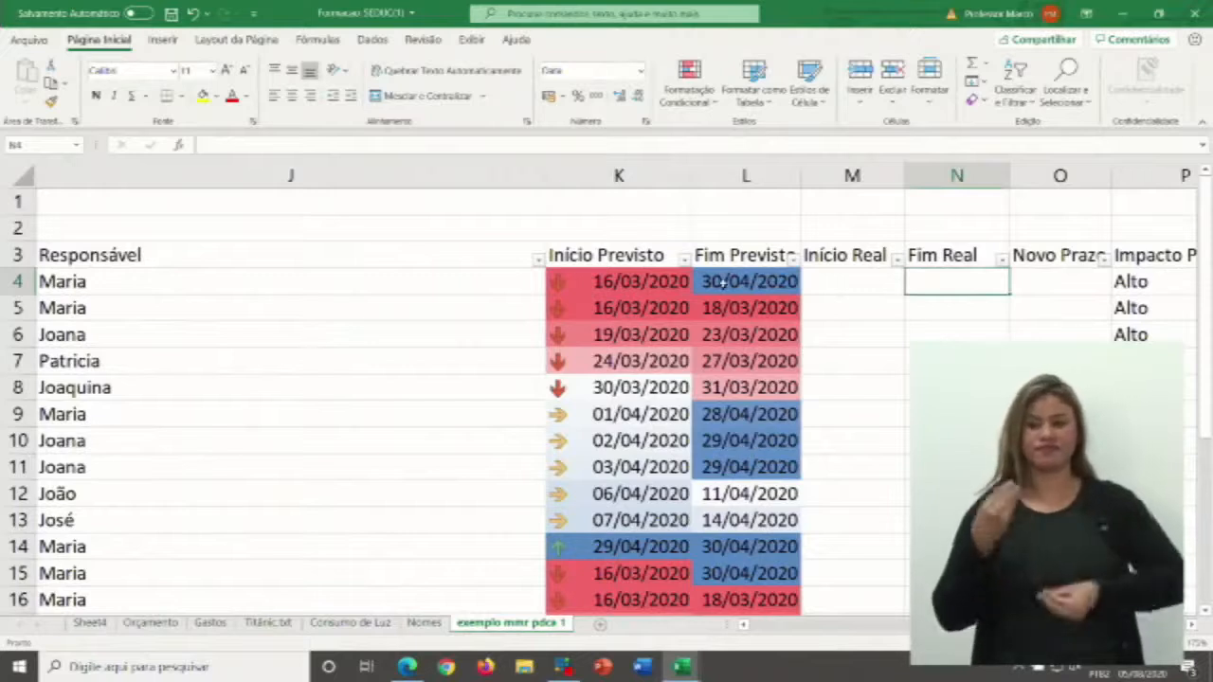
pyautogui.click(955, 333)
pyautogui.click(954, 282)
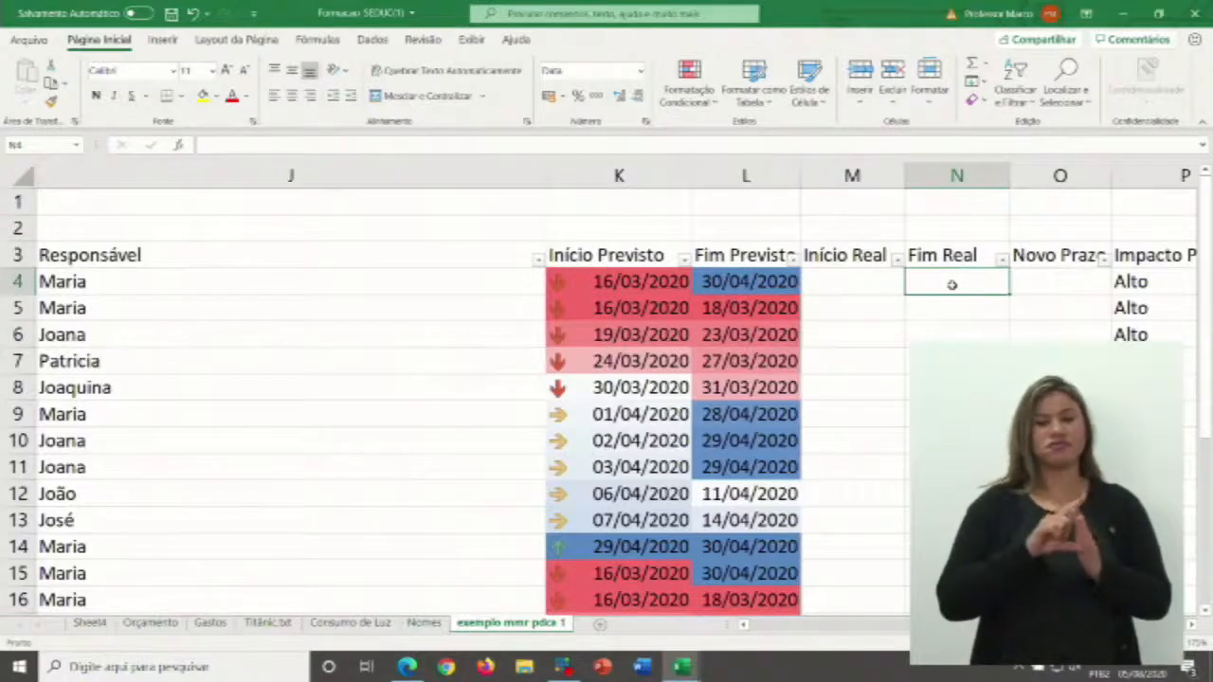
pyautogui.write('02')
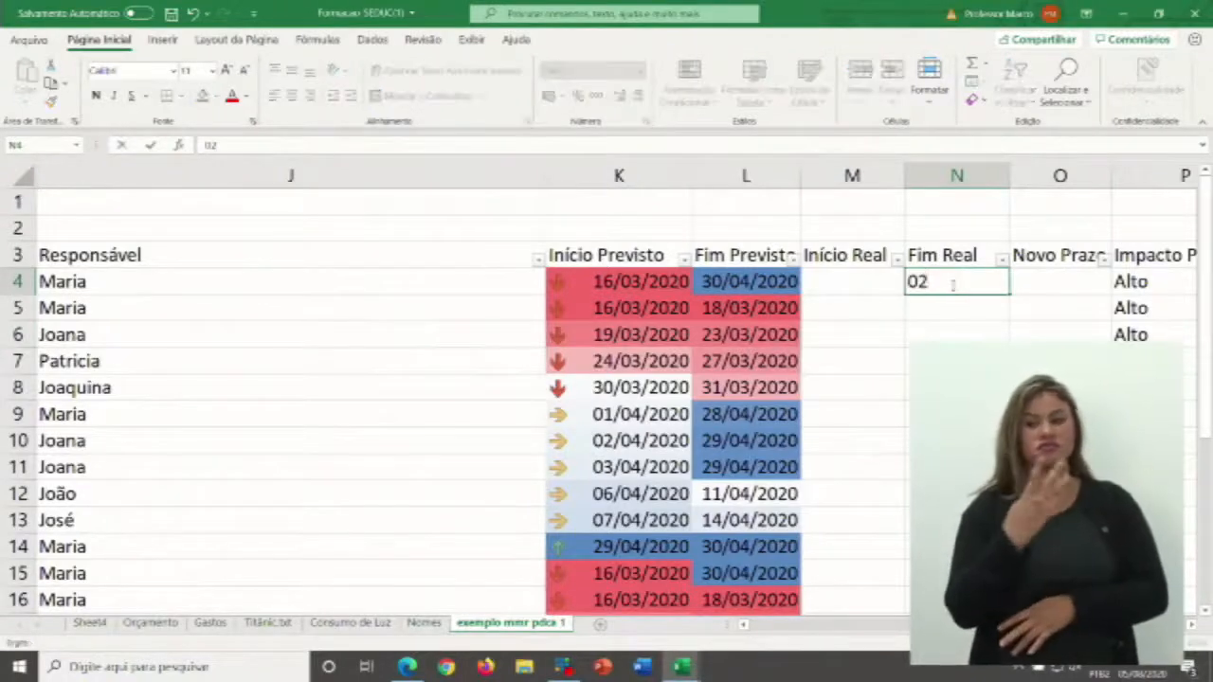
pyautogui.write('/0')
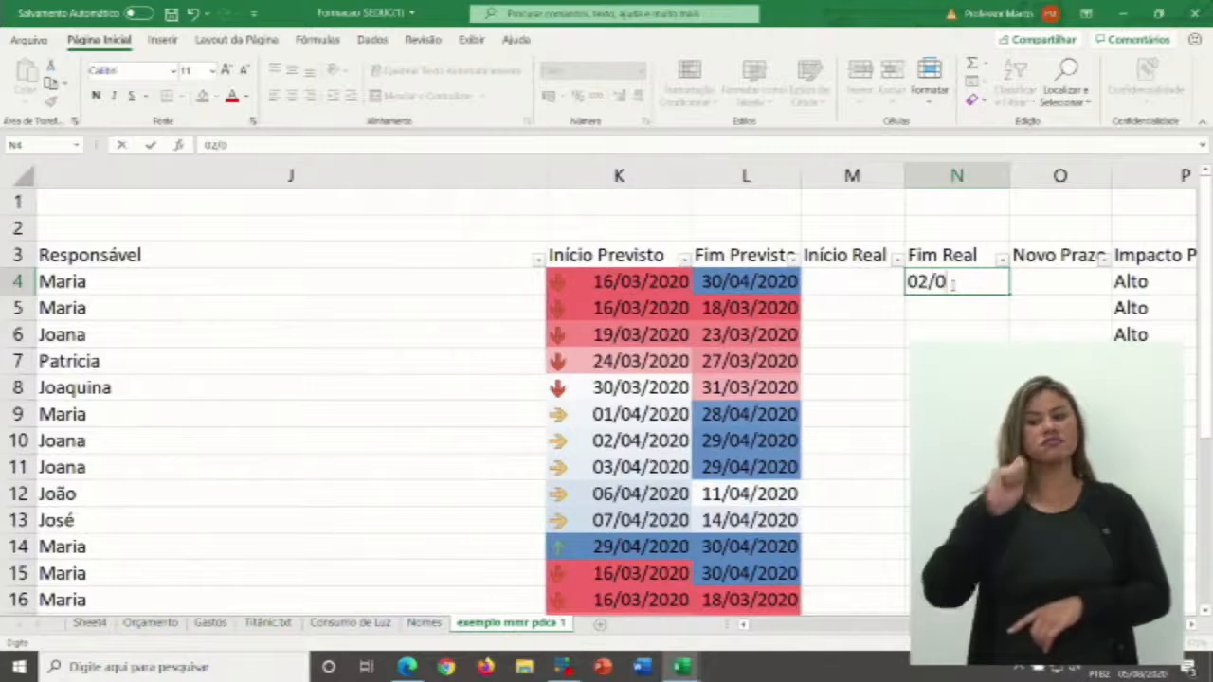
pyautogui.write('5/2020')
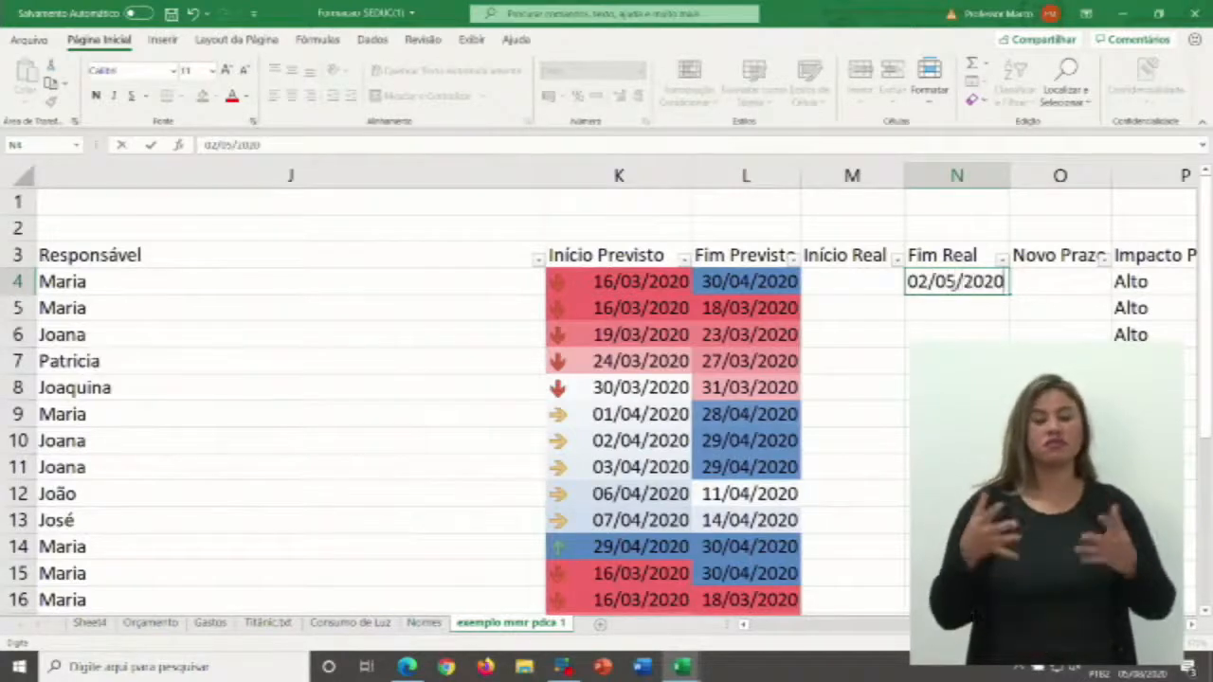
pyautogui.press('Return')
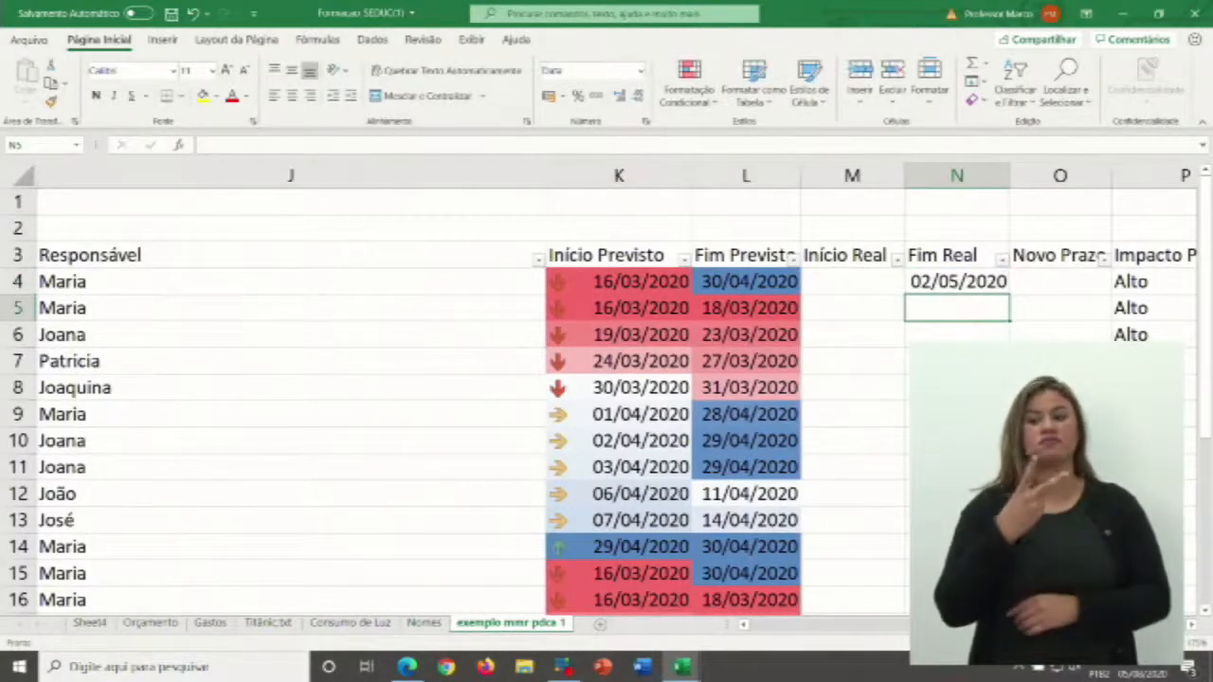
# - Fill the SE formula from Status cell B4 down the column to the last record
pyautogui.hscroll(-10, 534, 451)
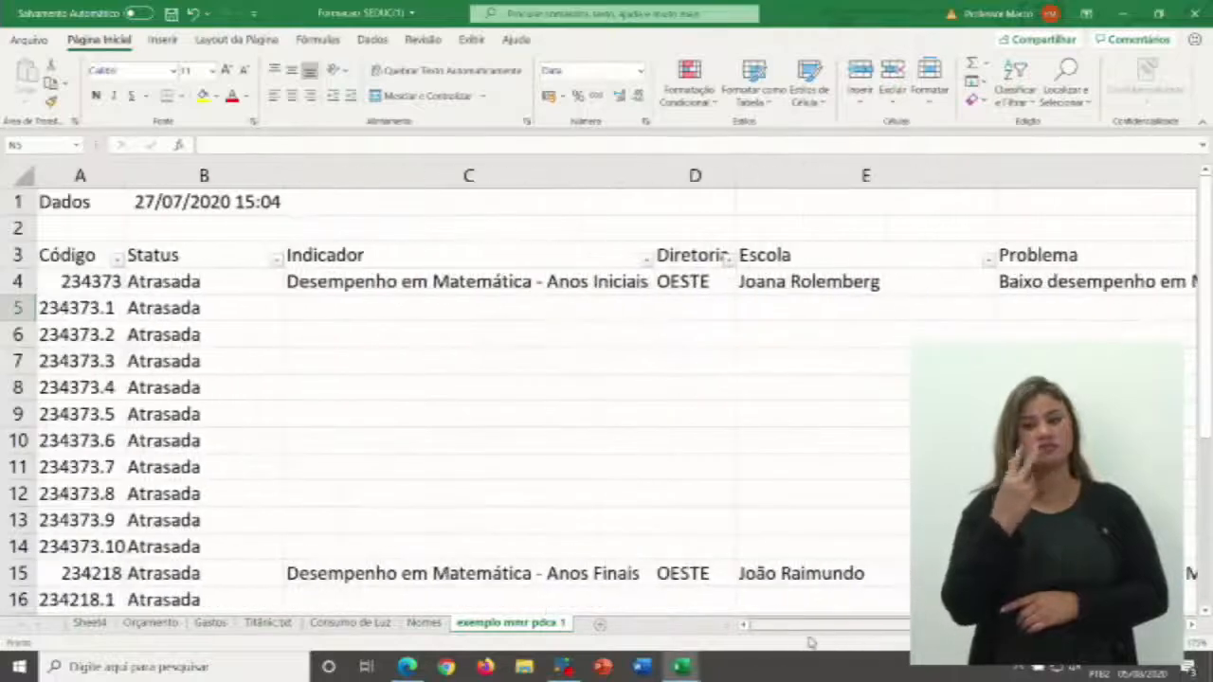
pyautogui.click(187, 286)
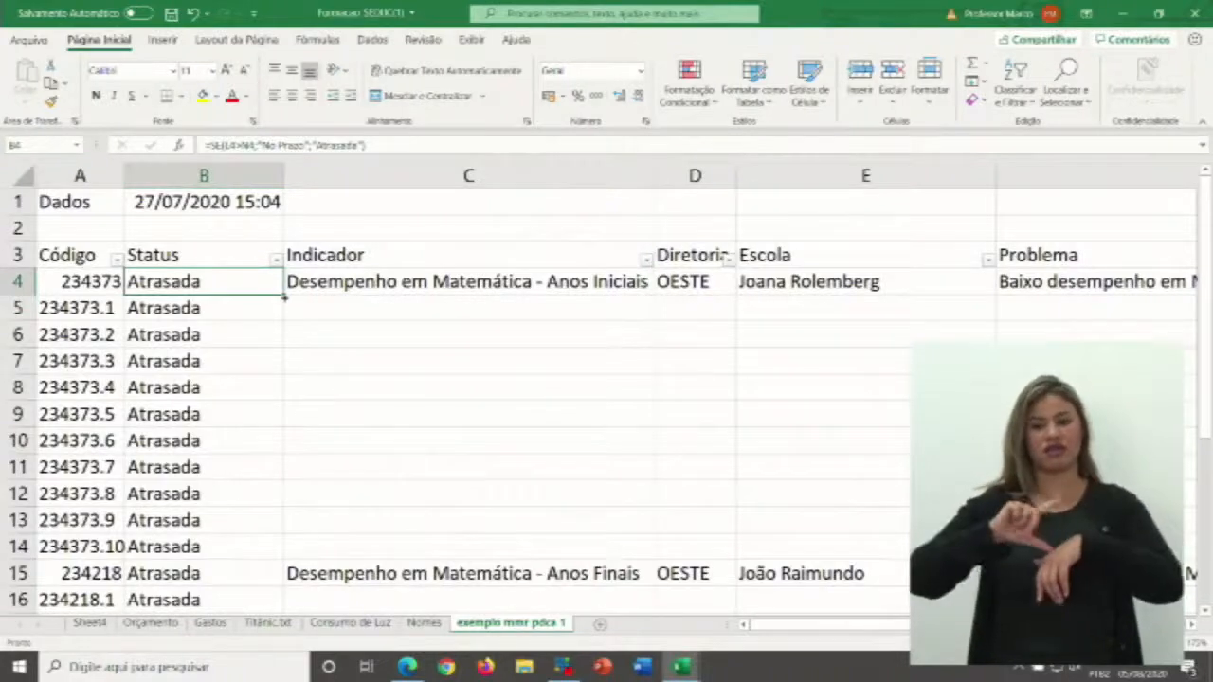
pyautogui.click(243, 325)
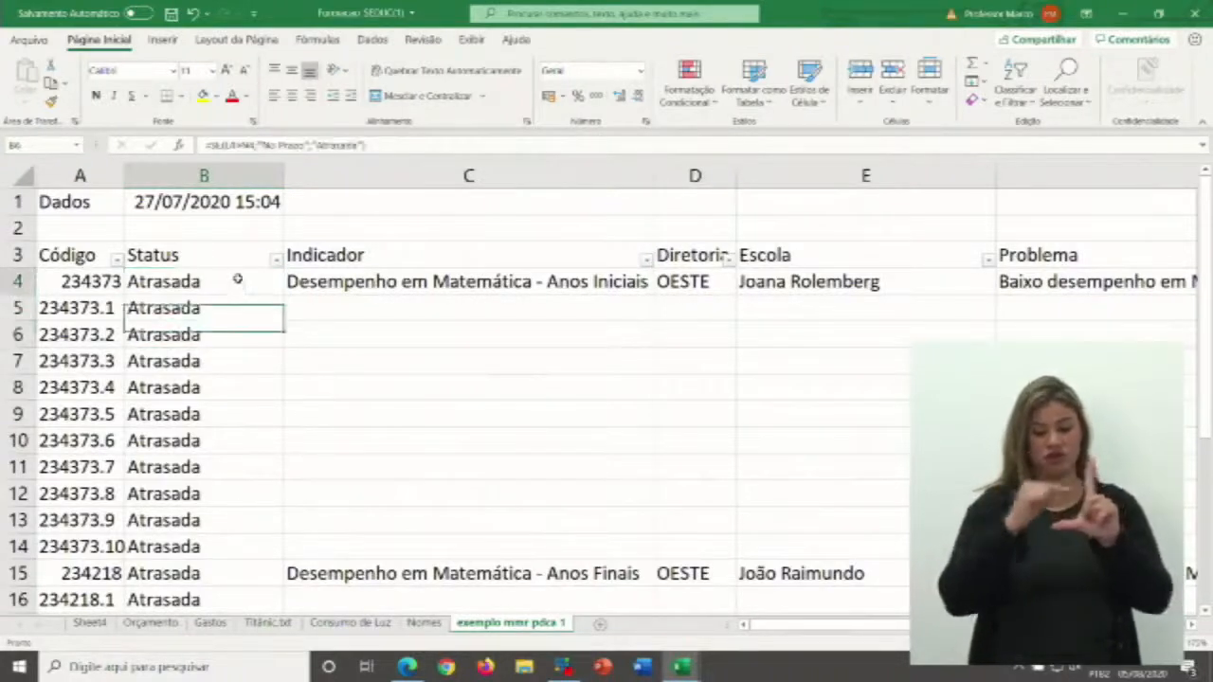
pyautogui.click(237, 280)
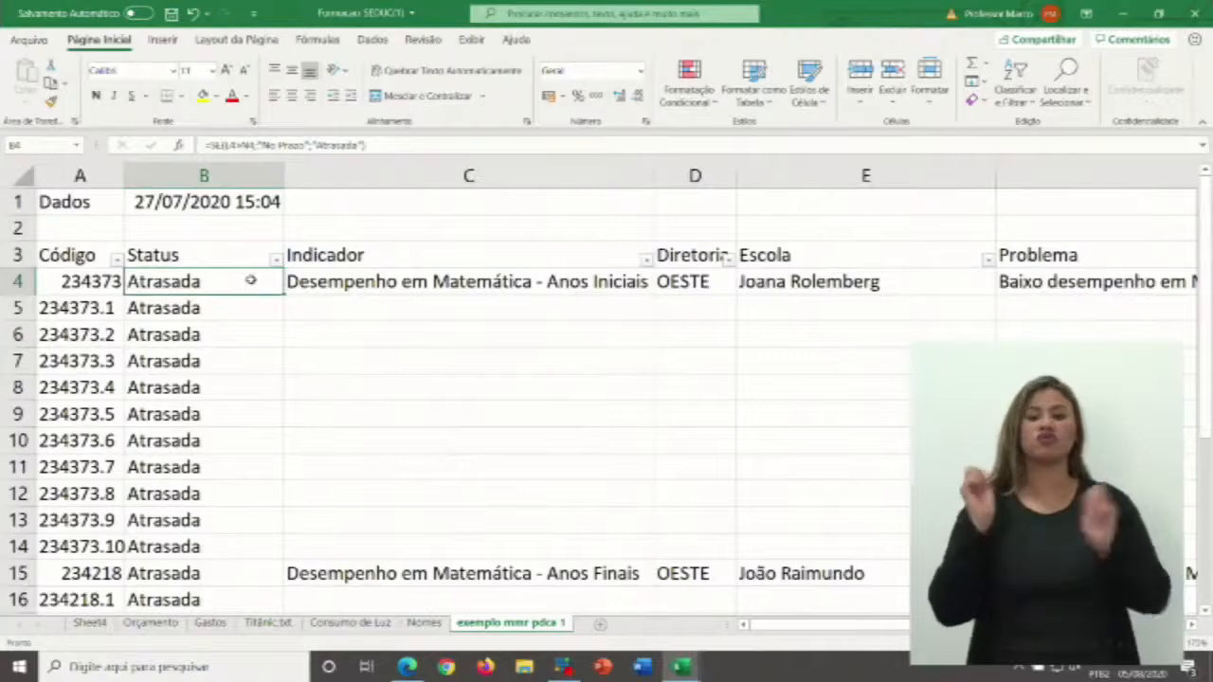
pyautogui.moveTo(282, 295); pyautogui.dragTo(282, 549)
pyautogui.scroll(4, 373, 496)
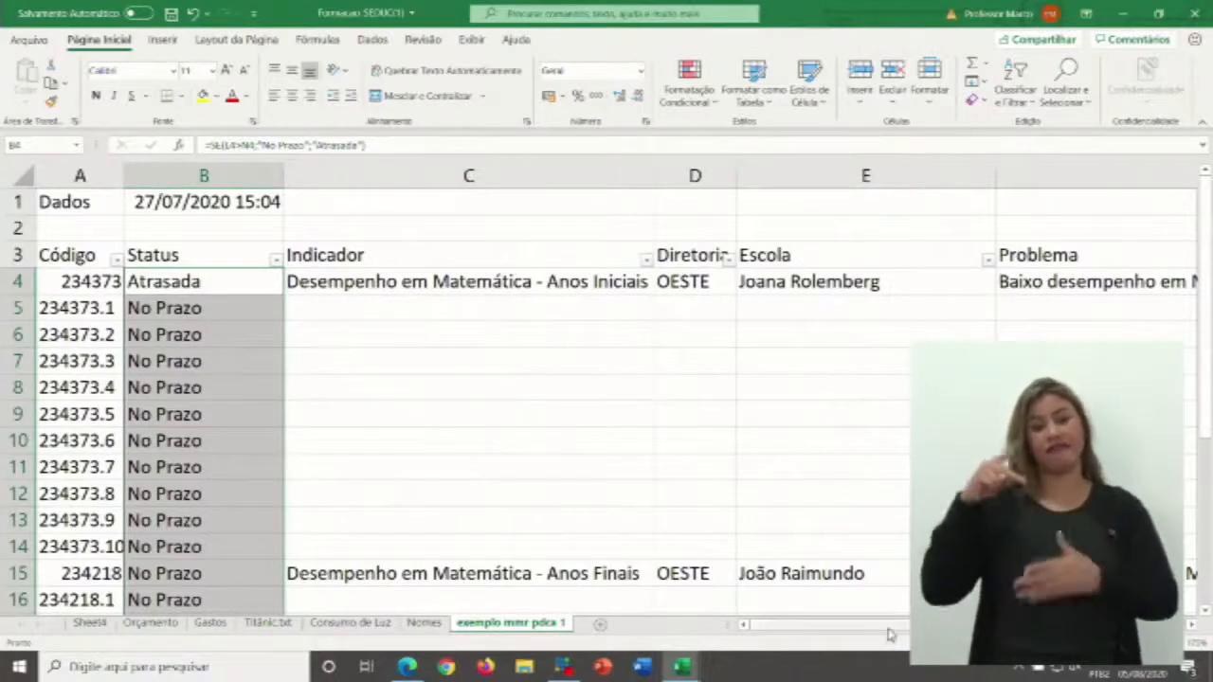
# - Fill the Fim Real column down from N4 to the last record in row 26 as a series of consecutive dates
pyautogui.moveTo(889, 631); pyautogui.dragTo(946, 631)
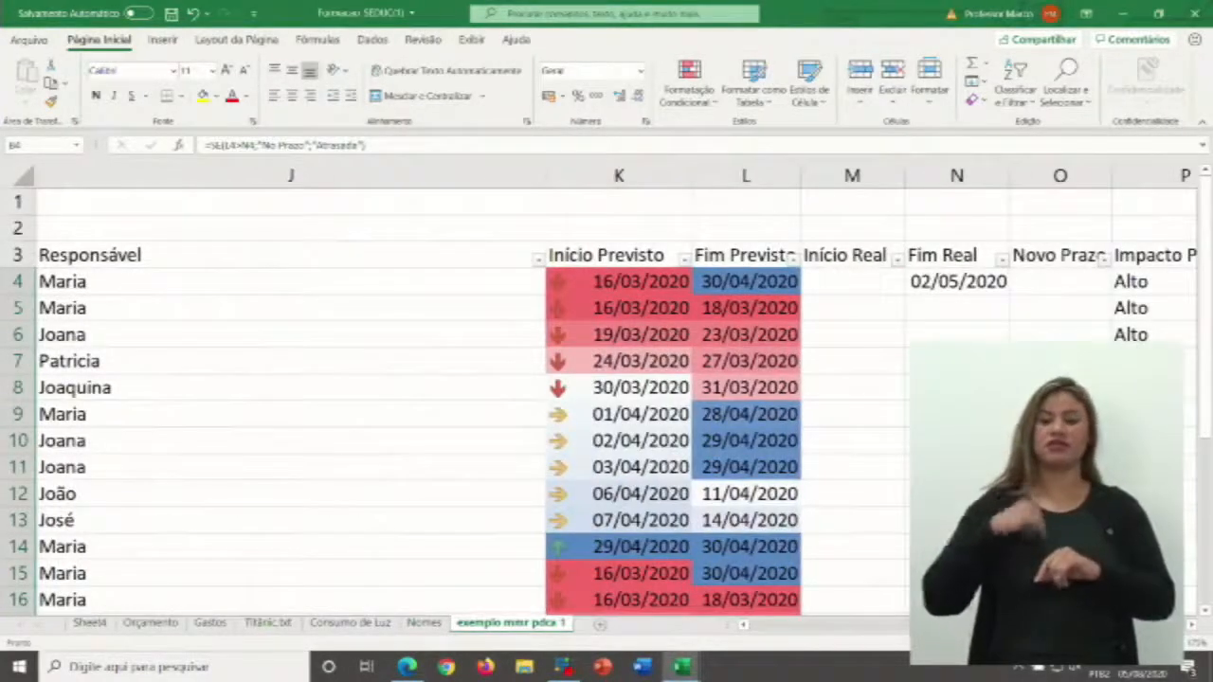
pyautogui.click(996, 284)
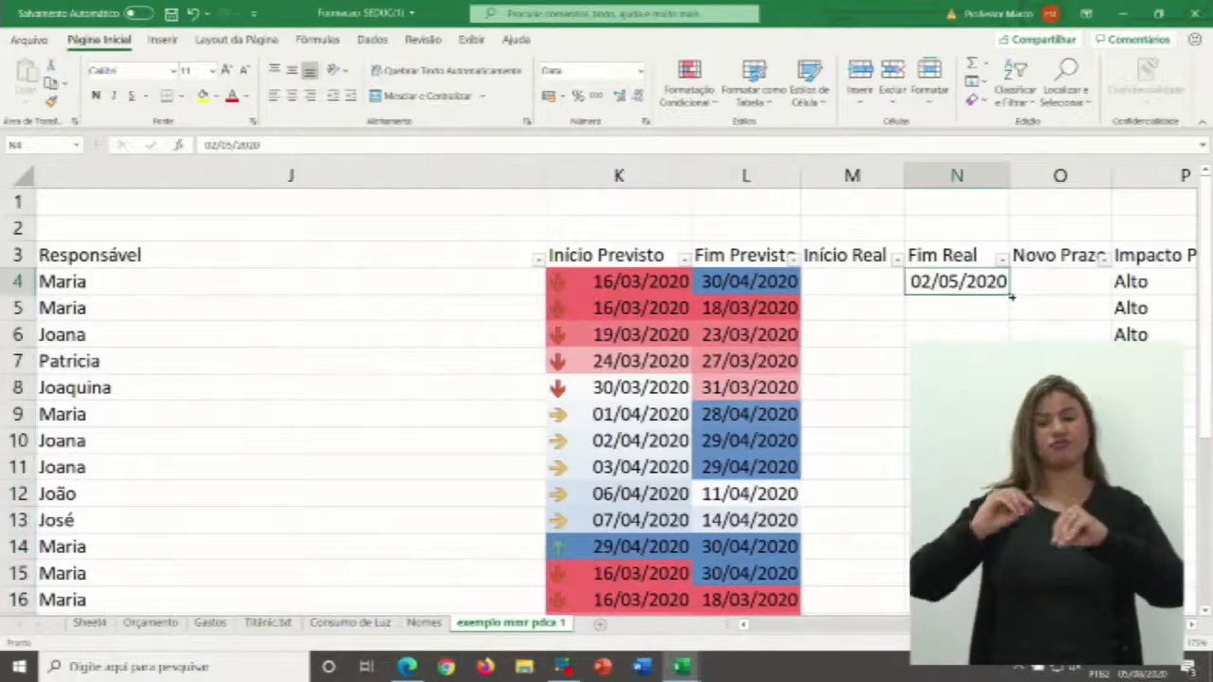
pyautogui.moveTo(1011, 295); pyautogui.dragTo(1010, 555)
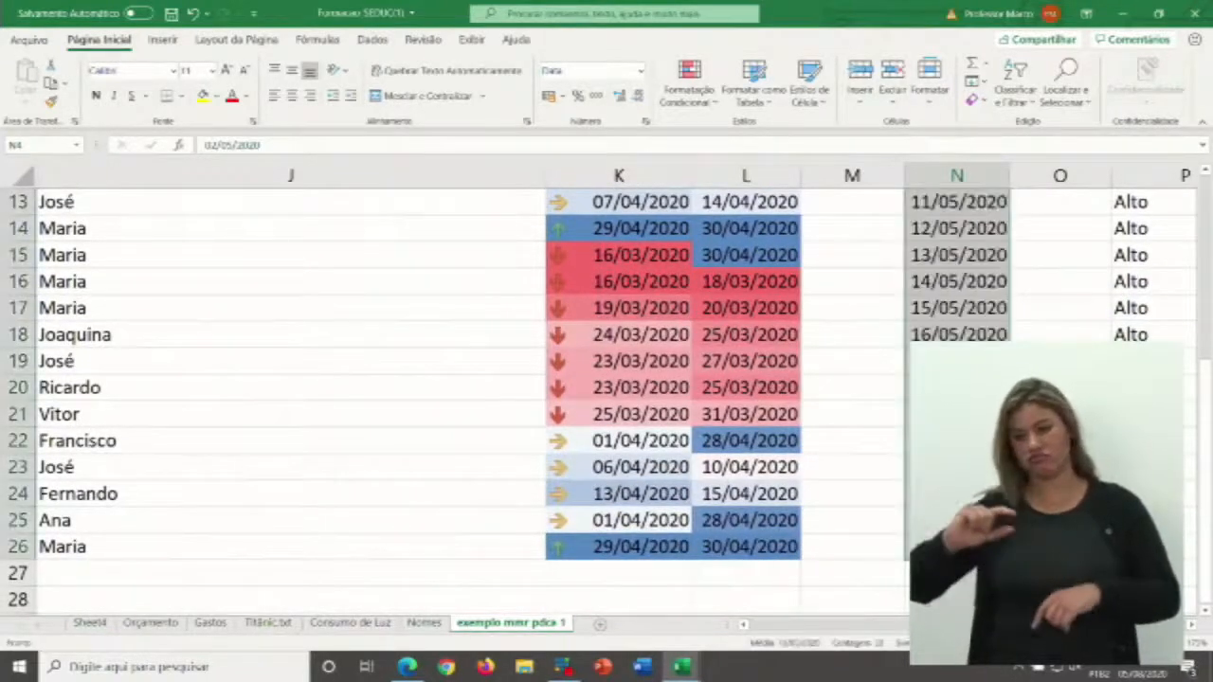
# - Check the recalculated Status values from row 4 down to the last record
pyautogui.moveTo(1023, 625); pyautogui.dragTo(799, 632)
pyautogui.scroll(4, 189, 440)
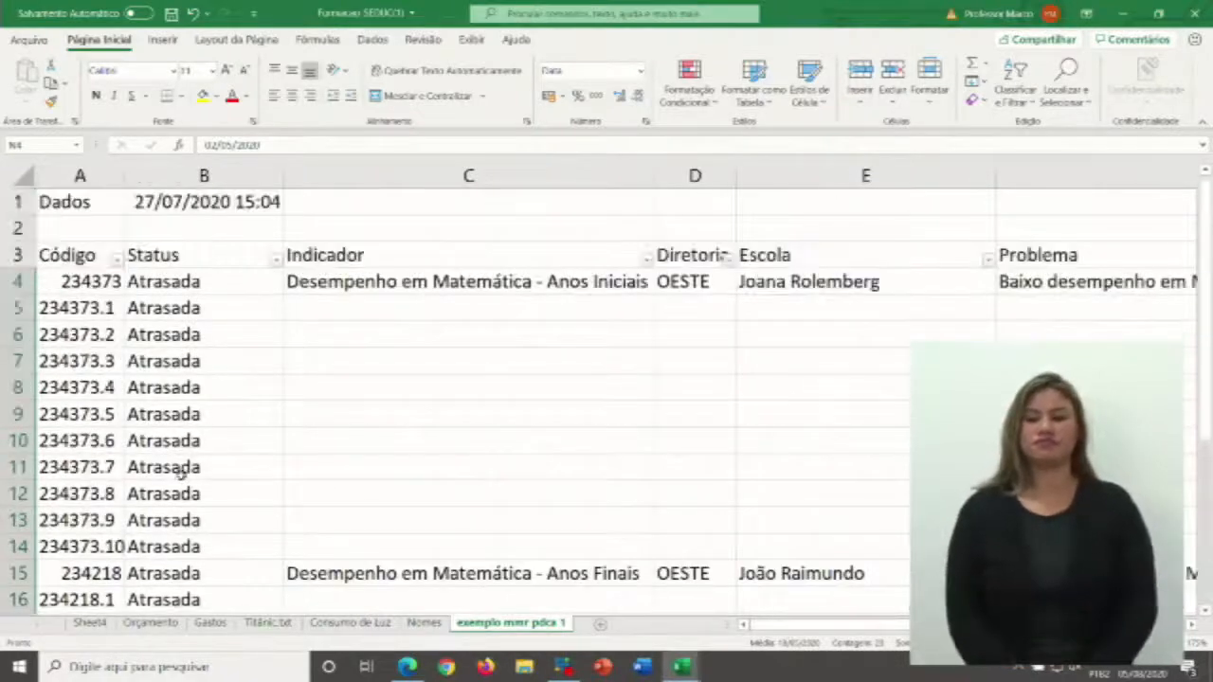
pyautogui.click(206, 288)
pyautogui.scroll(-5, 205, 303)
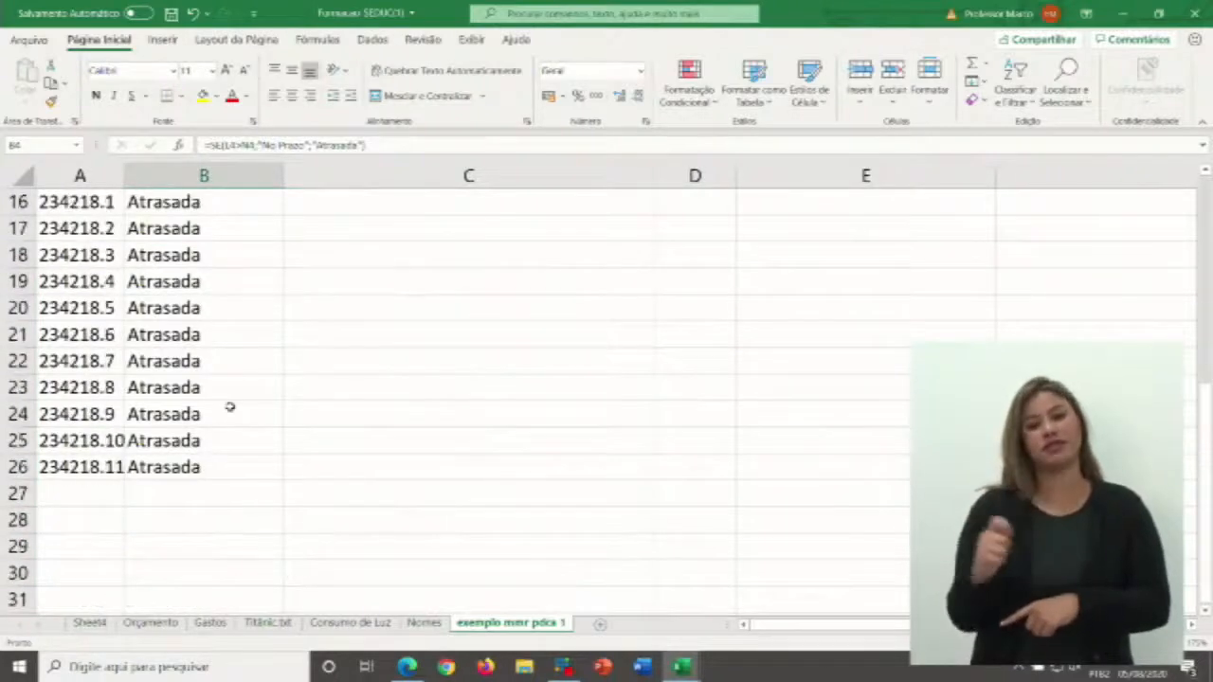
pyautogui.scroll(5, 229, 408)
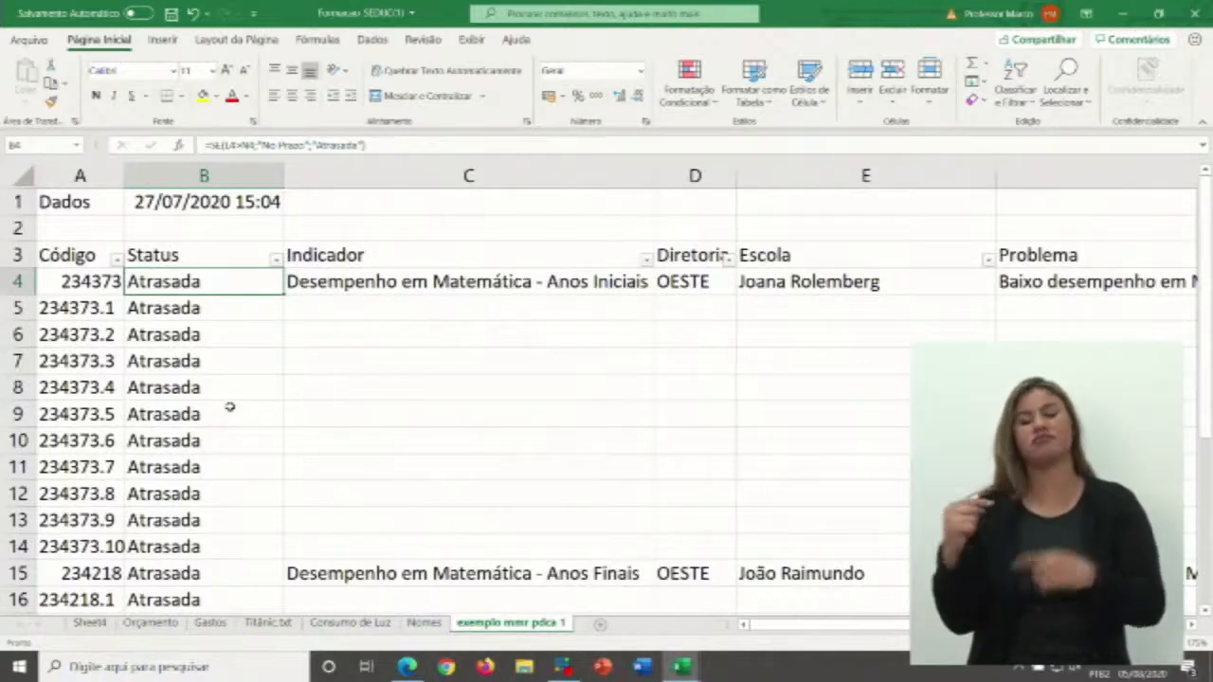
# - Start a new conditional formatting rule on Status cell B4 for cells whose specific text contains "Atrasada"
pyautogui.click(223, 353)
pyautogui.click(210, 341)
pyautogui.click(219, 282)
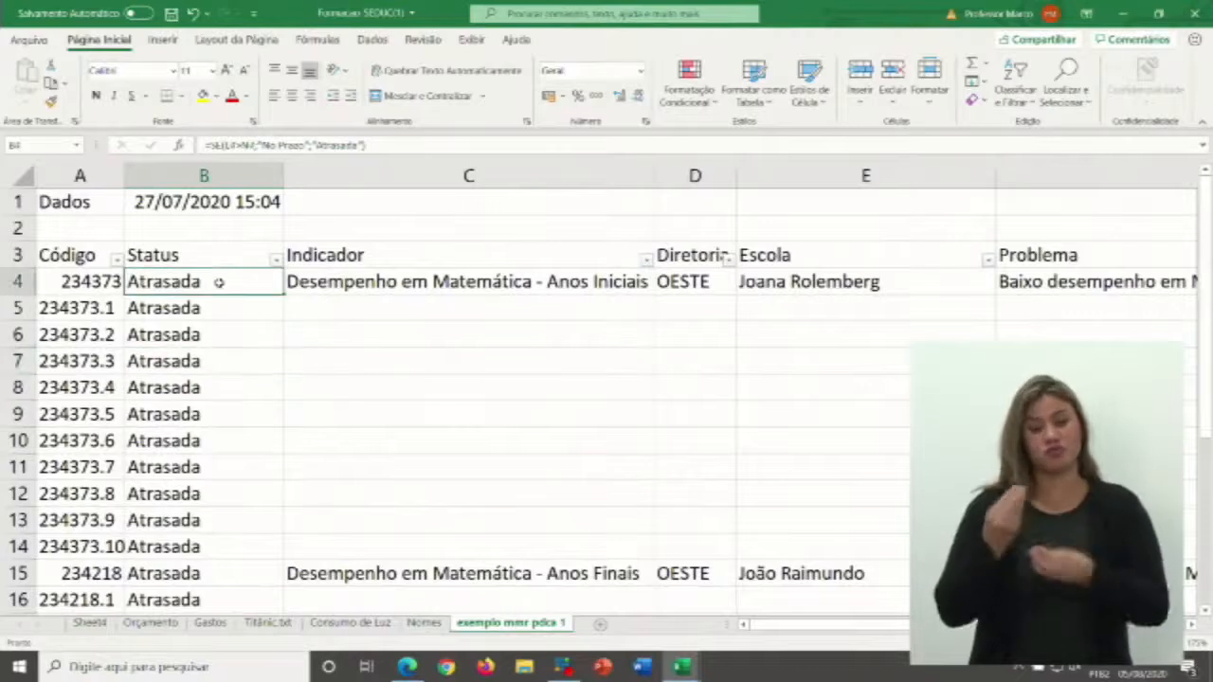
pyautogui.click(708, 104)
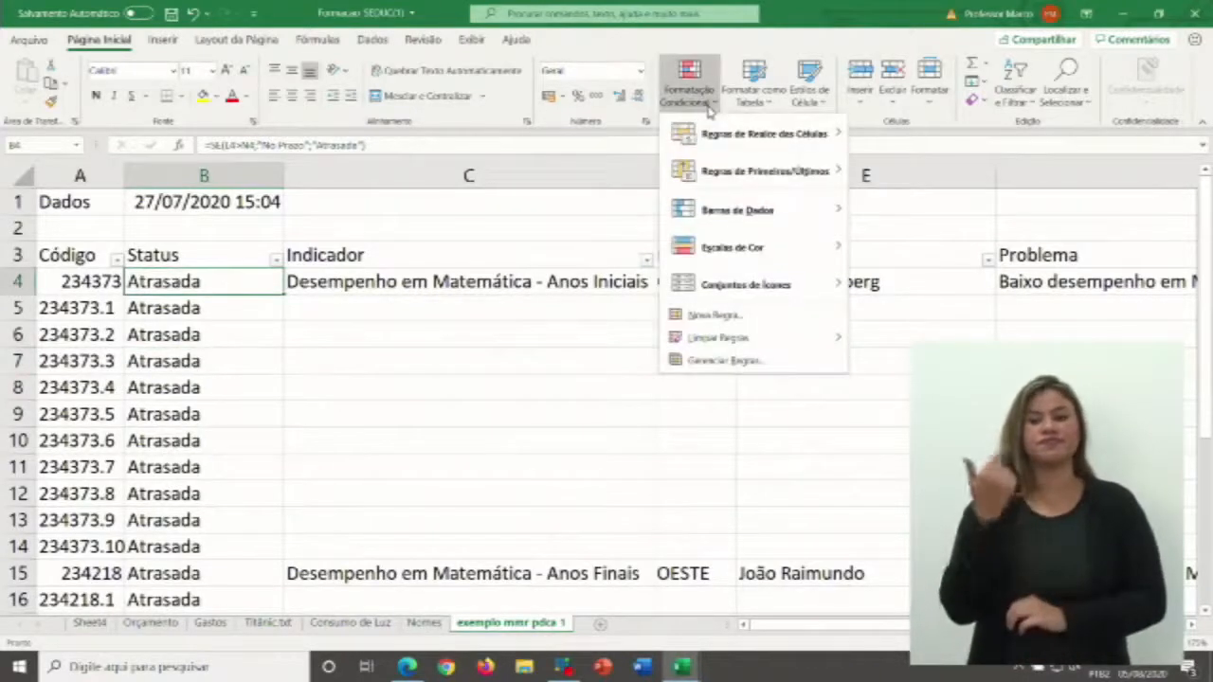
pyautogui.click(733, 323)
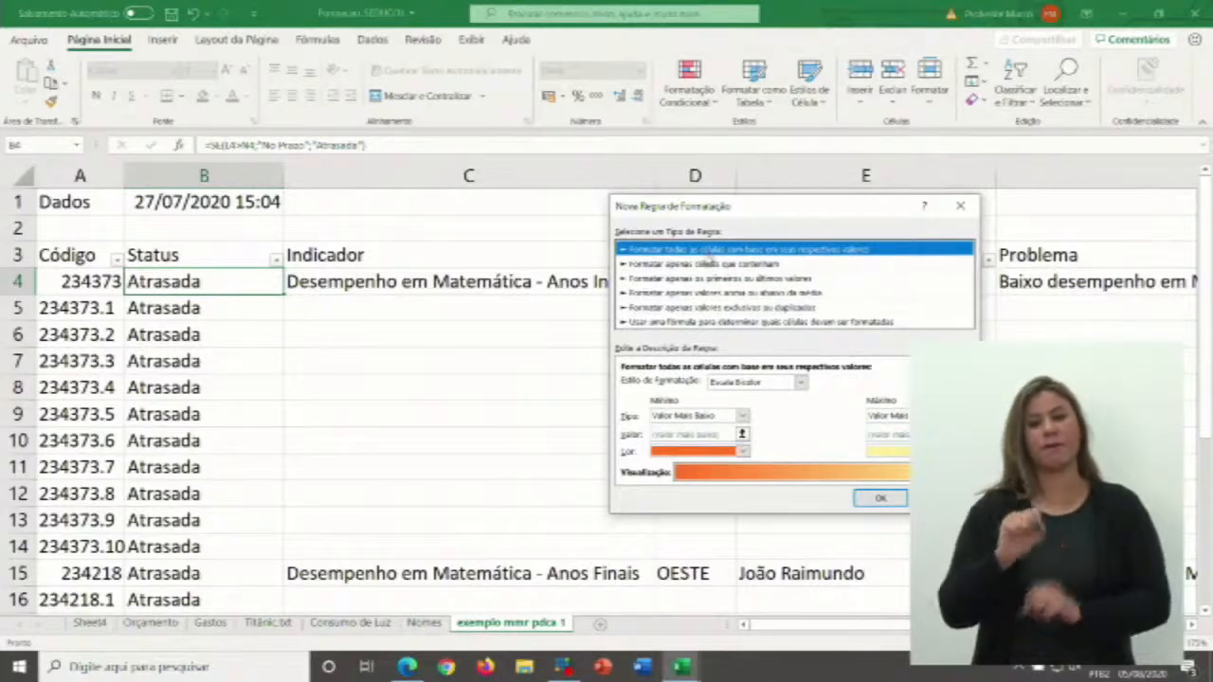
pyautogui.click(705, 266)
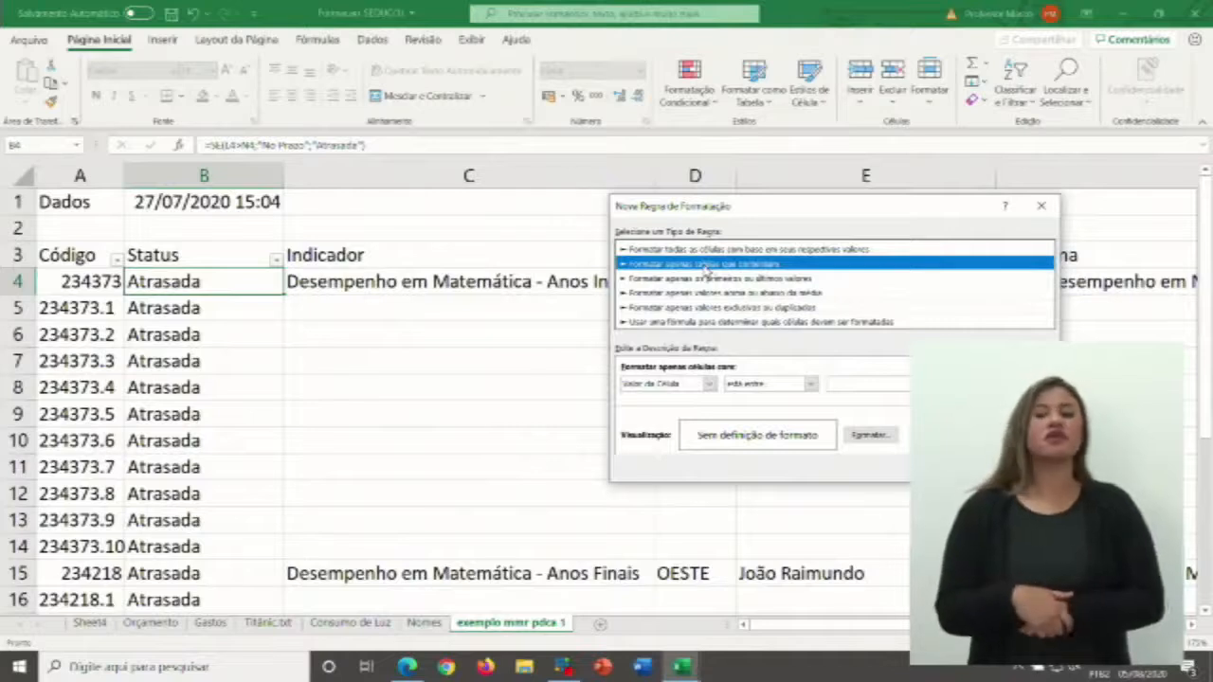
pyautogui.click(708, 384)
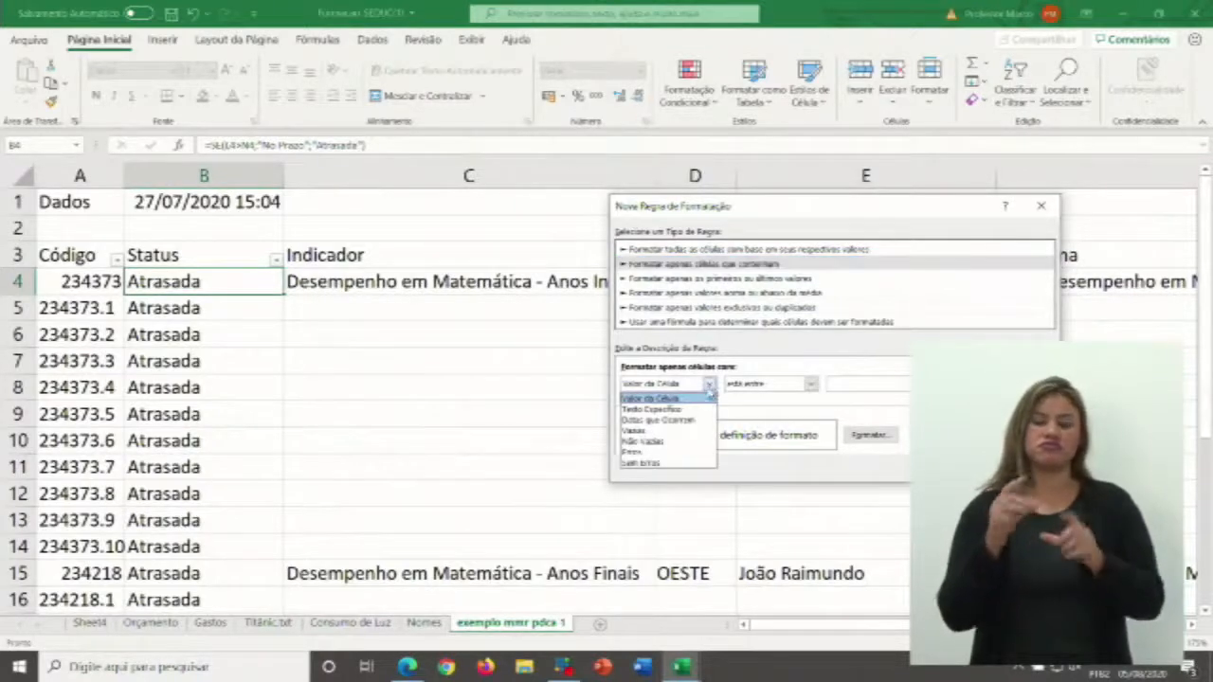
pyautogui.click(682, 413)
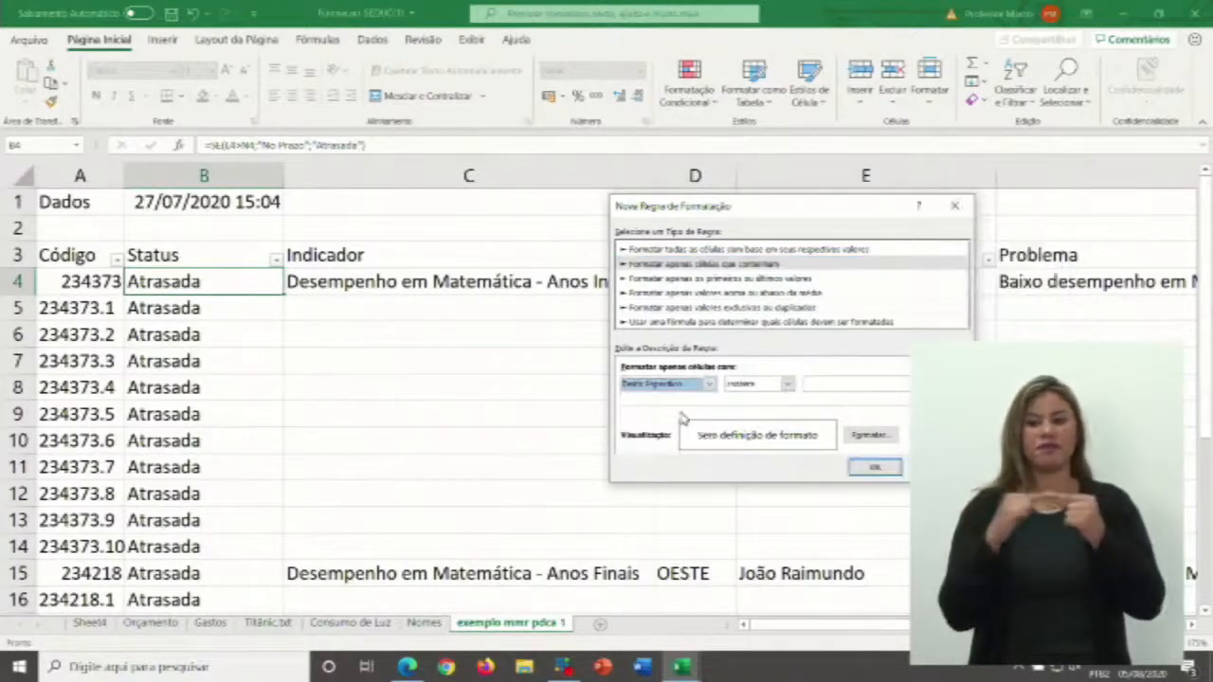
pyautogui.click(848, 384)
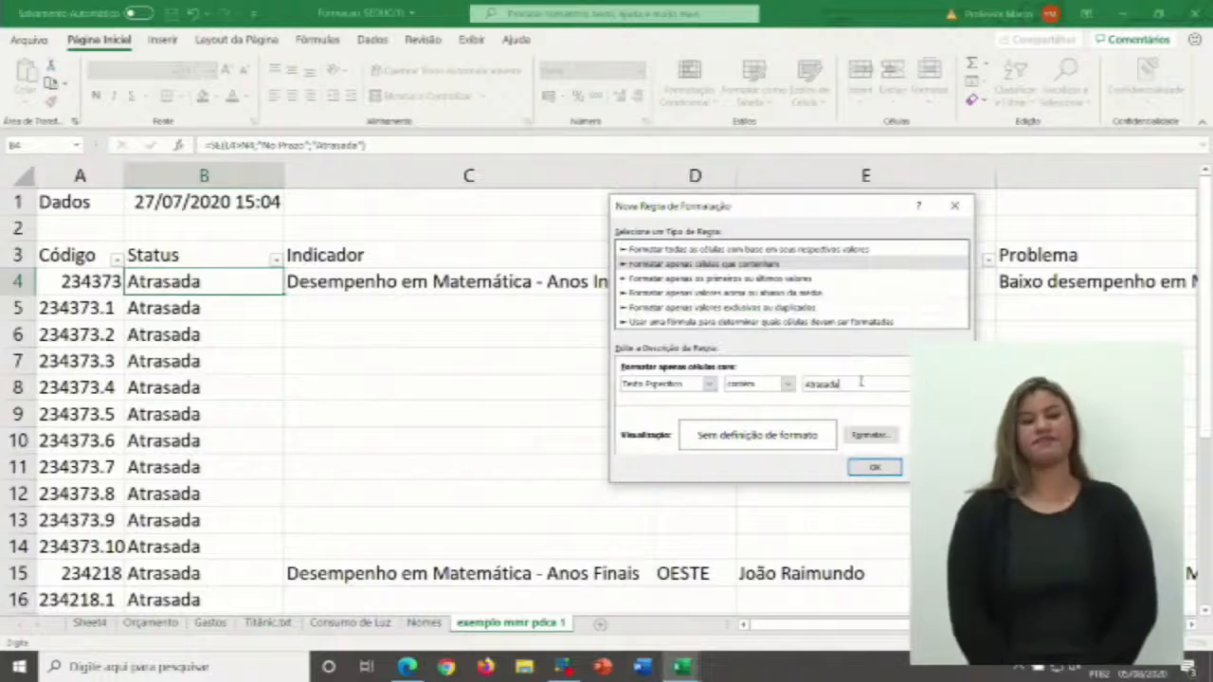
# - Give the "Atrasada" rule a red fill with bold (Negrito) text and apply it to cell B4
pyautogui.click(869, 436)
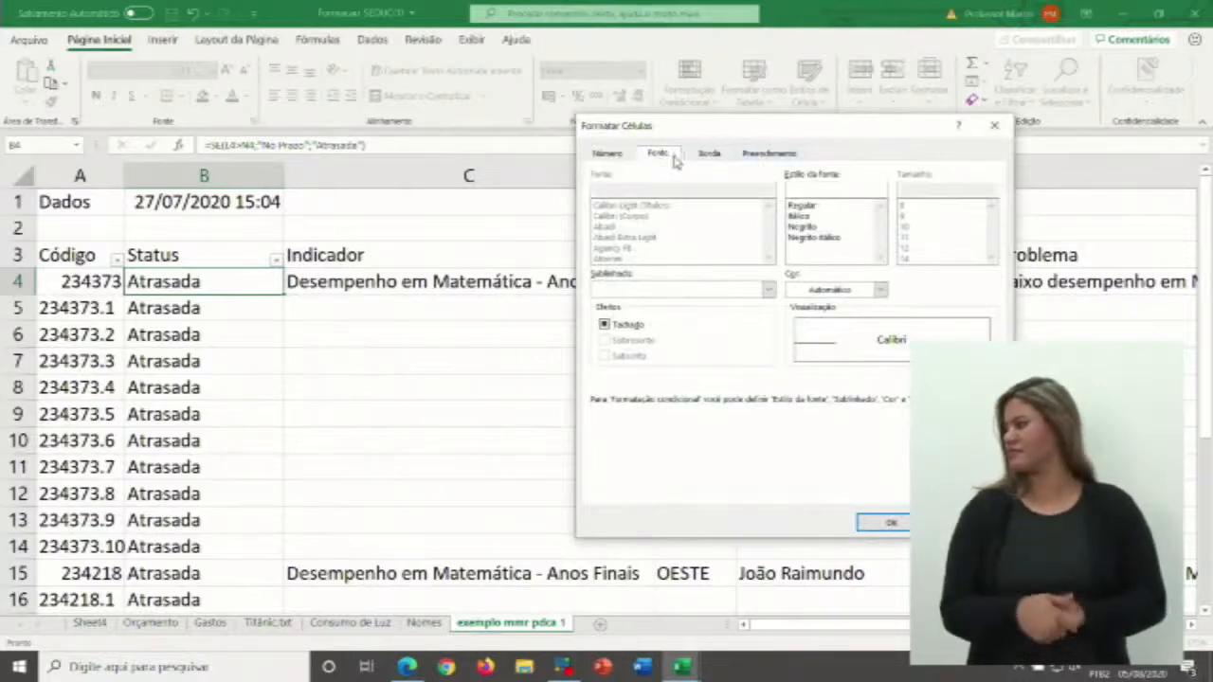
pyautogui.click(768, 153)
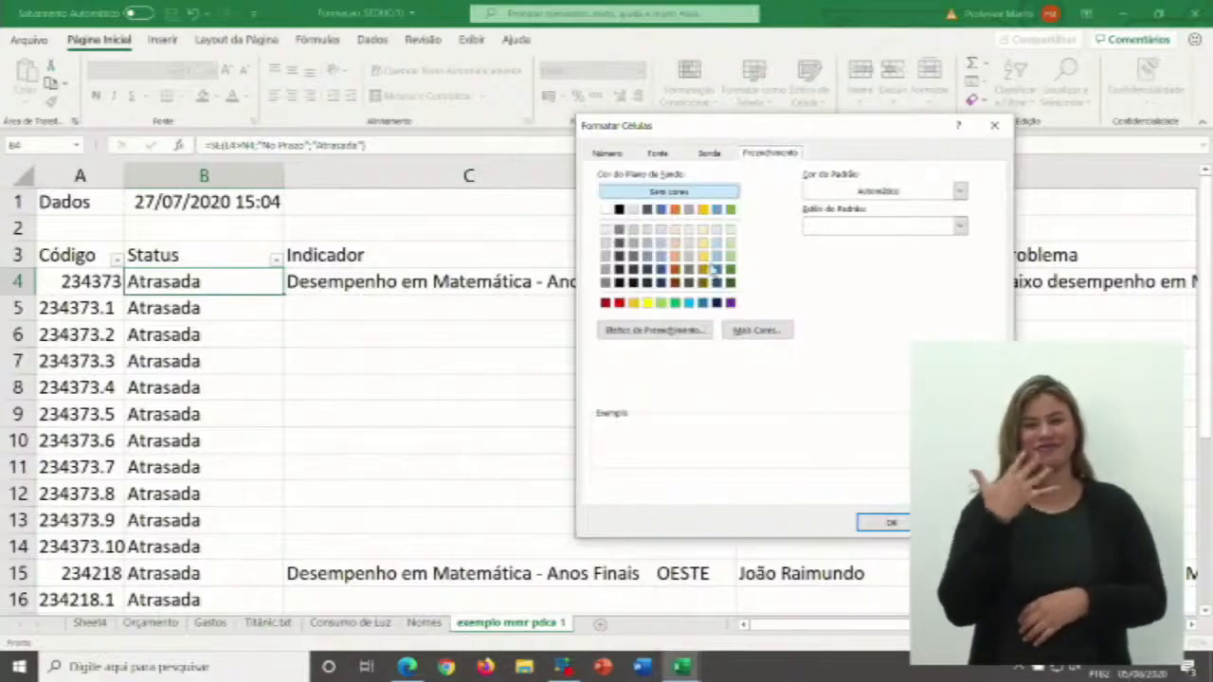
pyautogui.click(618, 303)
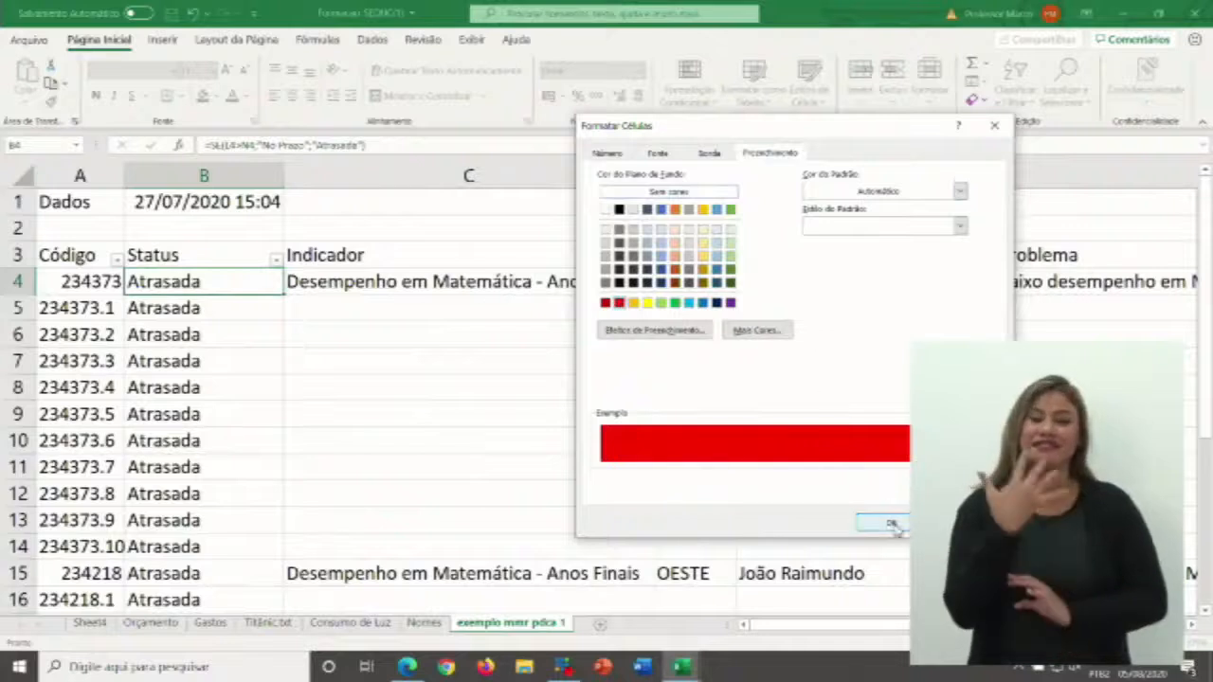
pyautogui.click(667, 159)
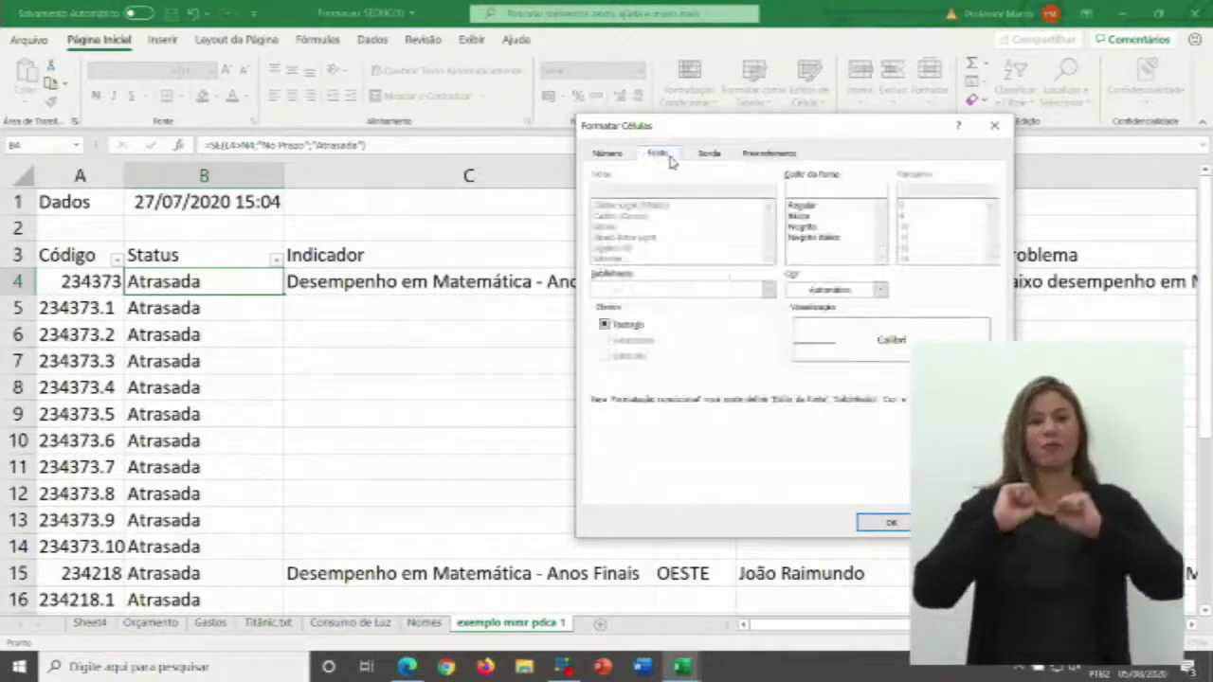
pyautogui.click(810, 228)
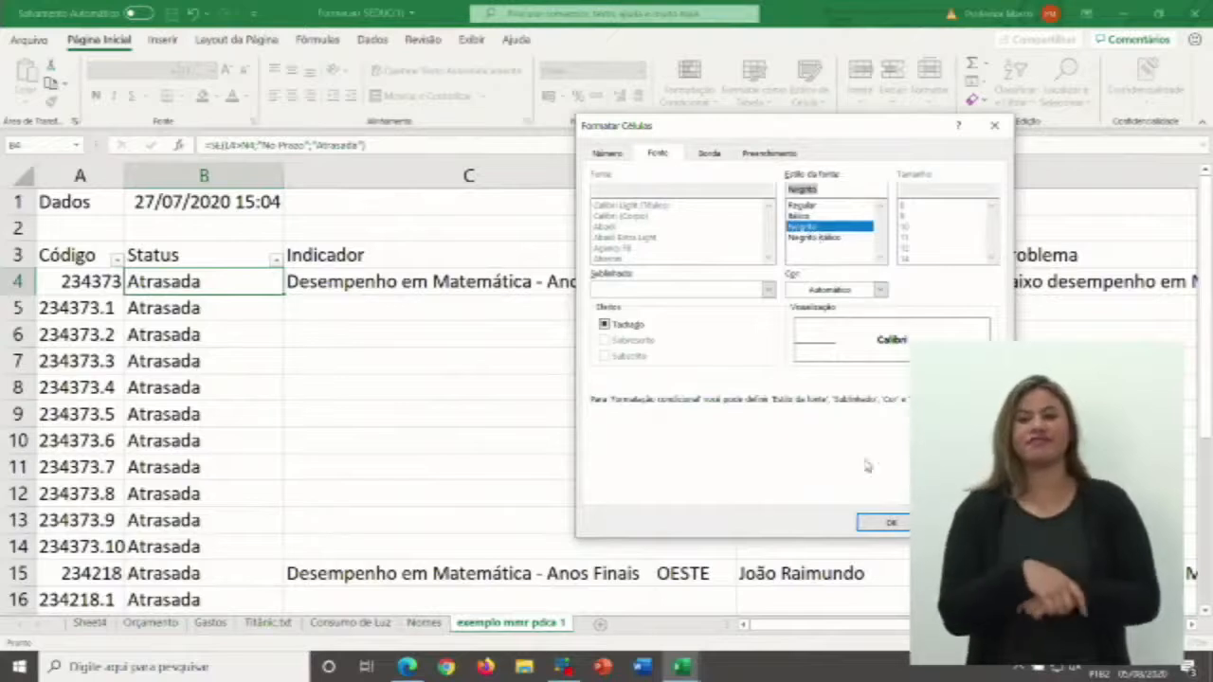
pyautogui.click(896, 522)
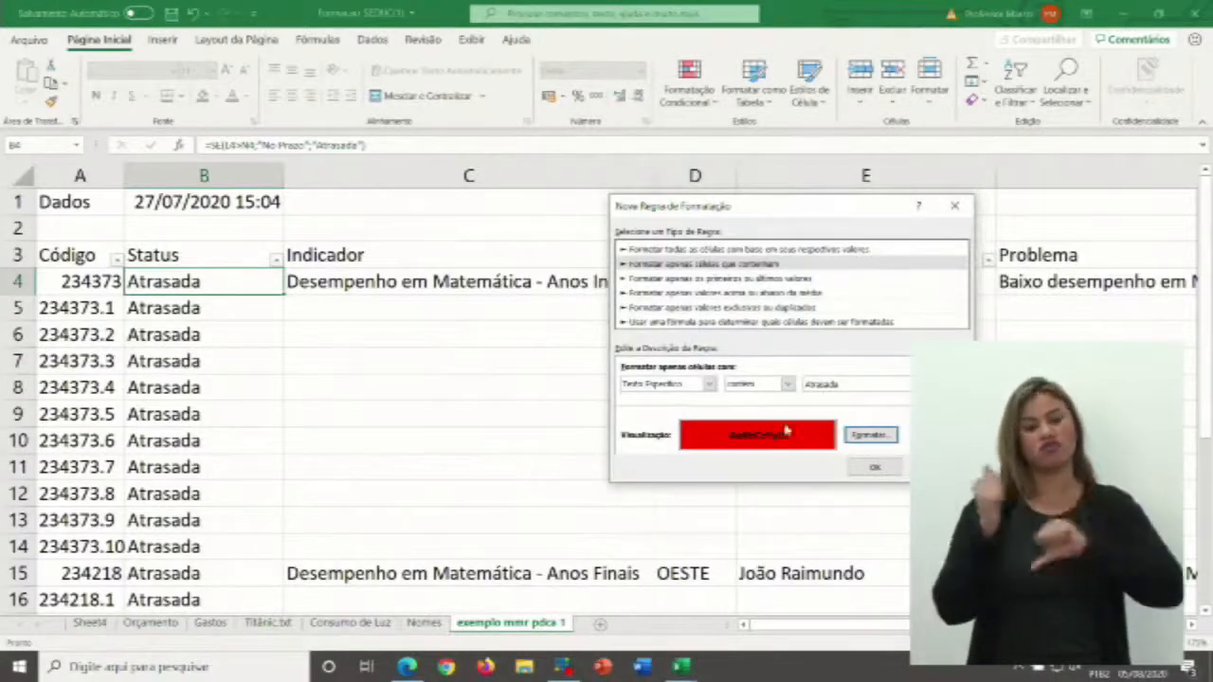
pyautogui.click(876, 469)
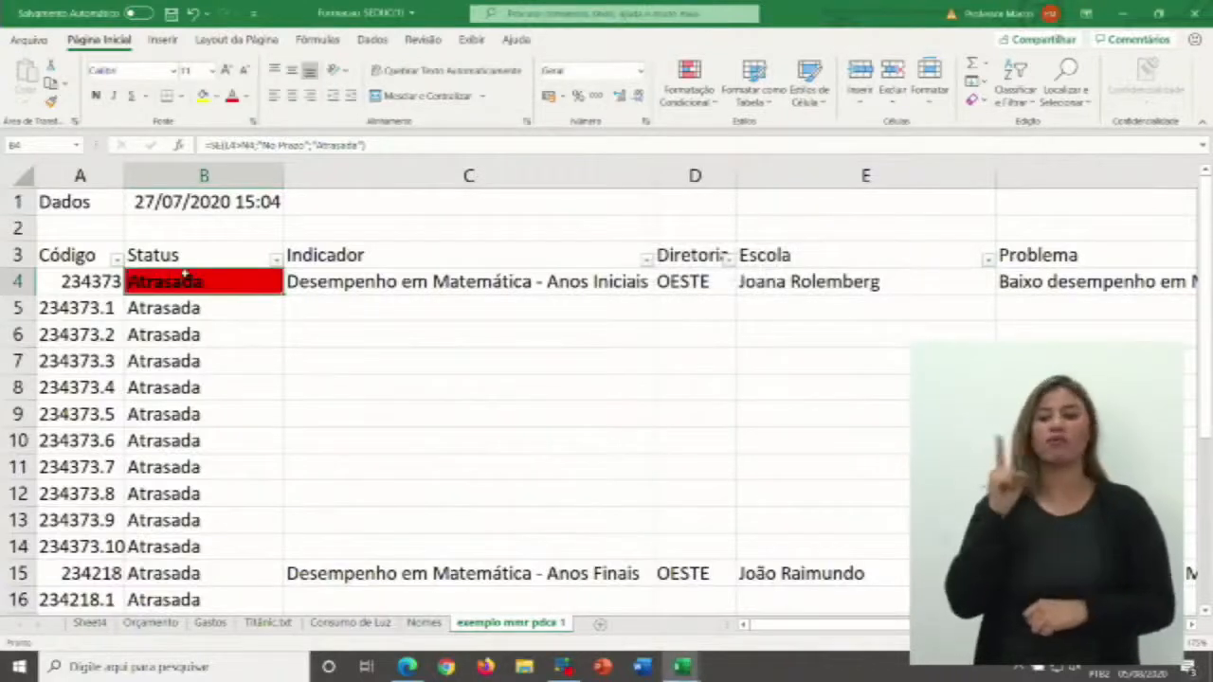
# - Fill Status cell B4 with its conditional formatting down the column to row 26
pyautogui.click(194, 332)
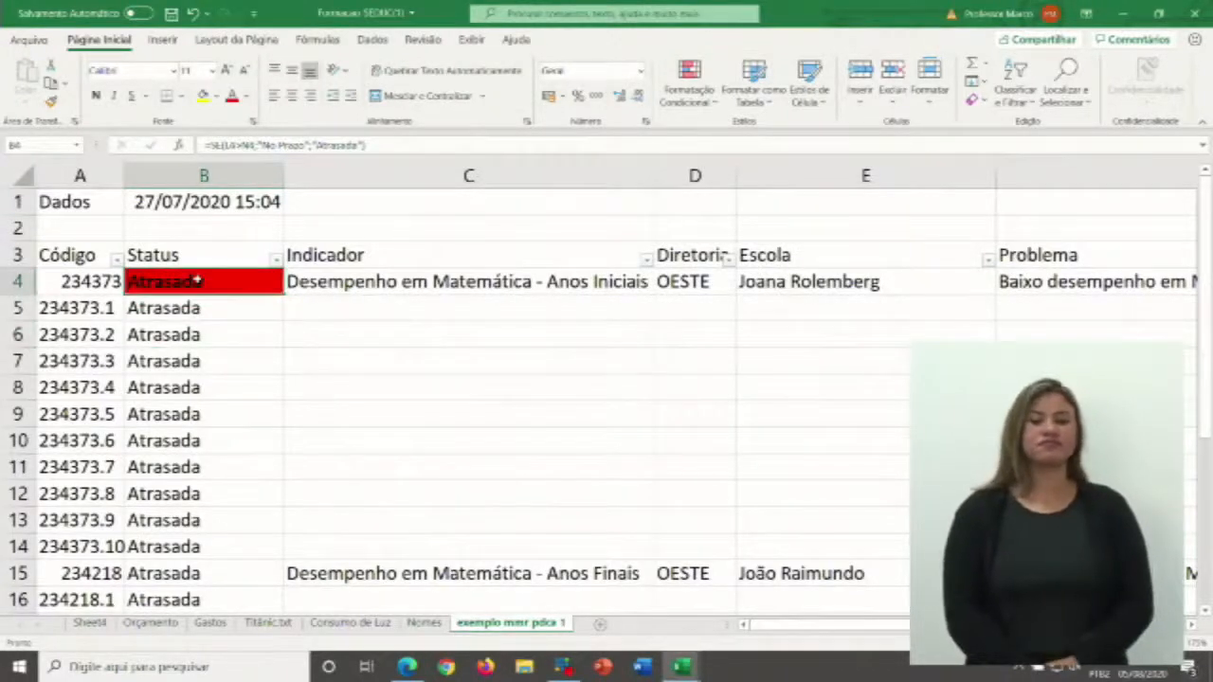
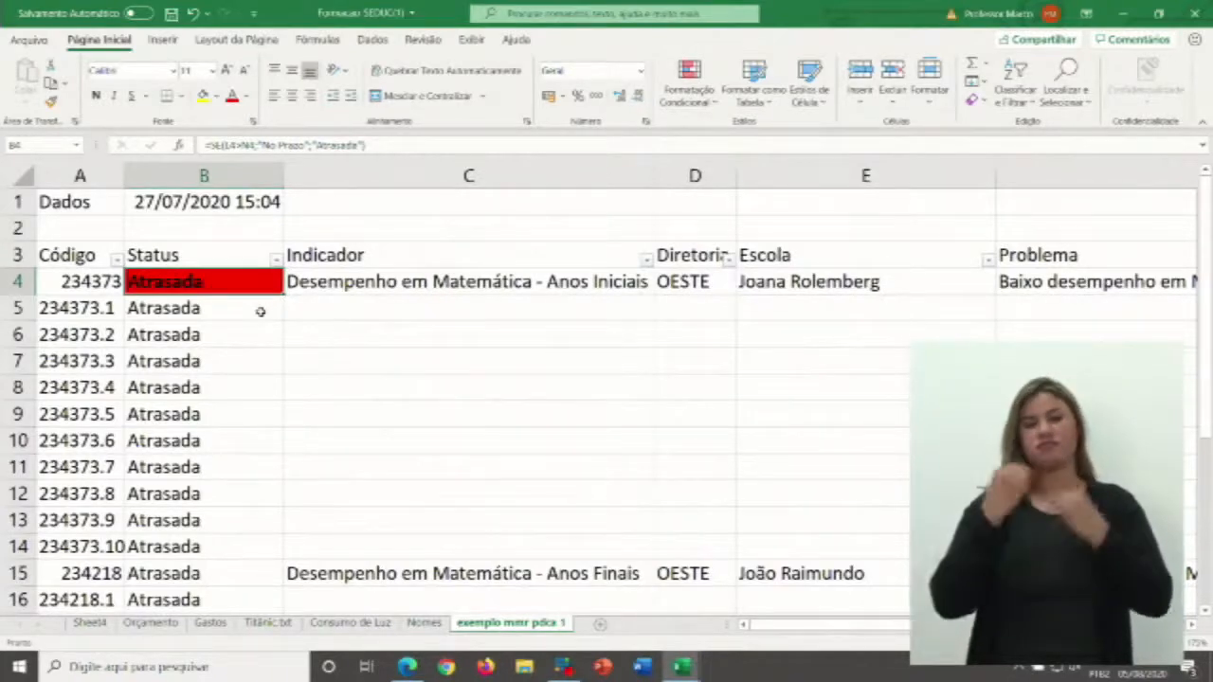
pyautogui.moveTo(282, 294); pyautogui.dragTo(284, 557)
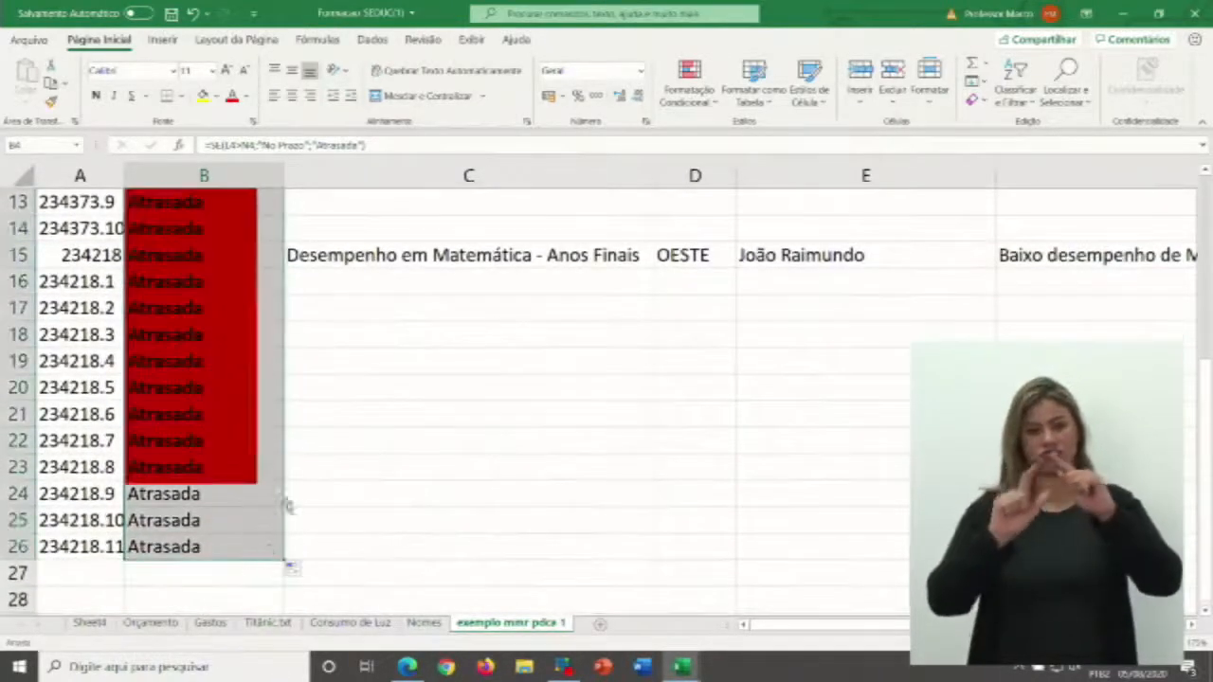
pyautogui.scroll(4, 368, 488)
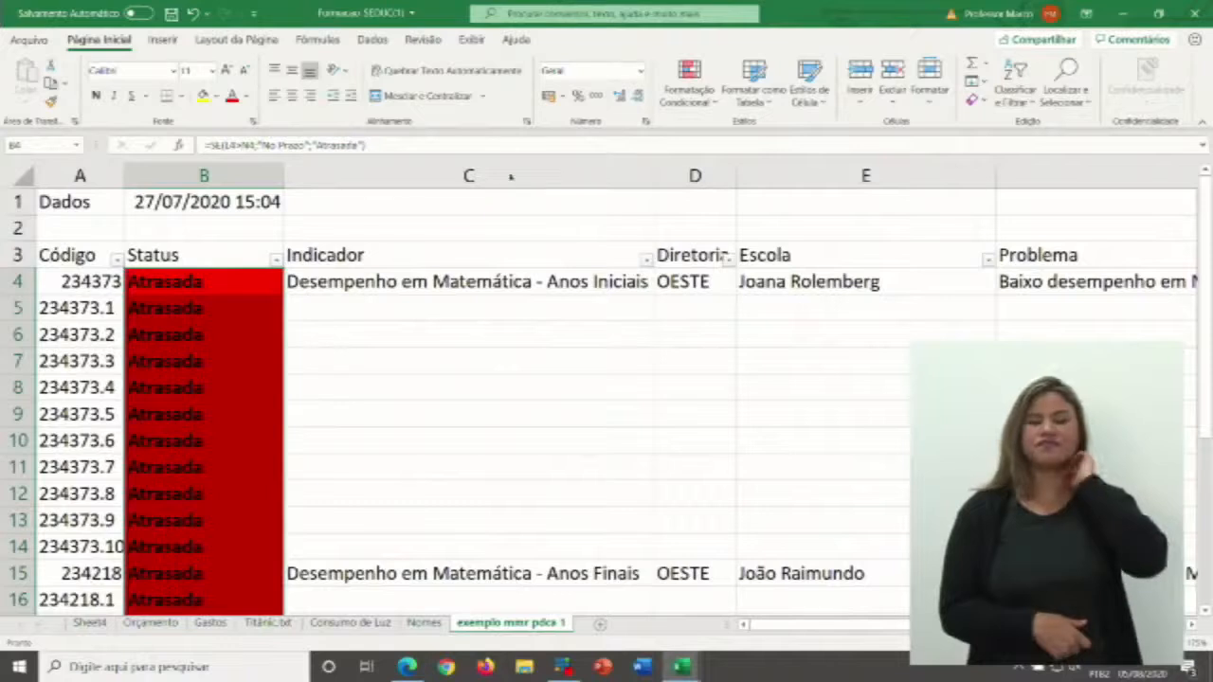
# - Start a new conditional formatting rule on the selected Status cells for specific text containing "No prazo"
pyautogui.click(688, 95)
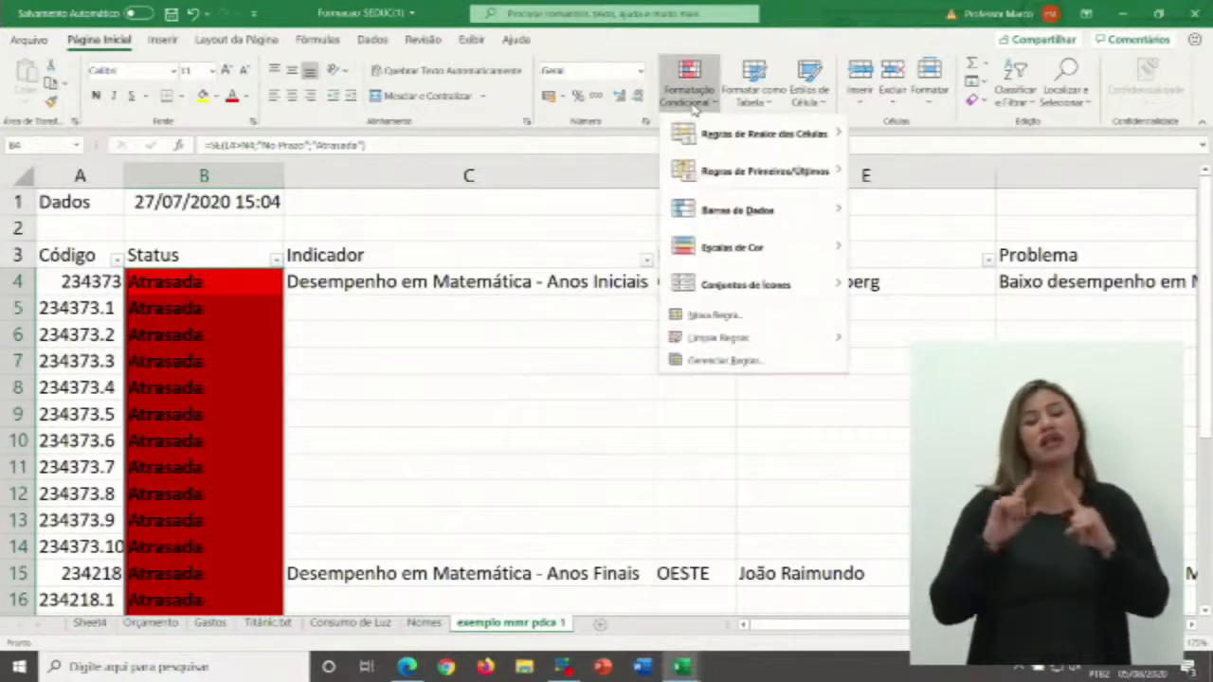
pyautogui.click(743, 314)
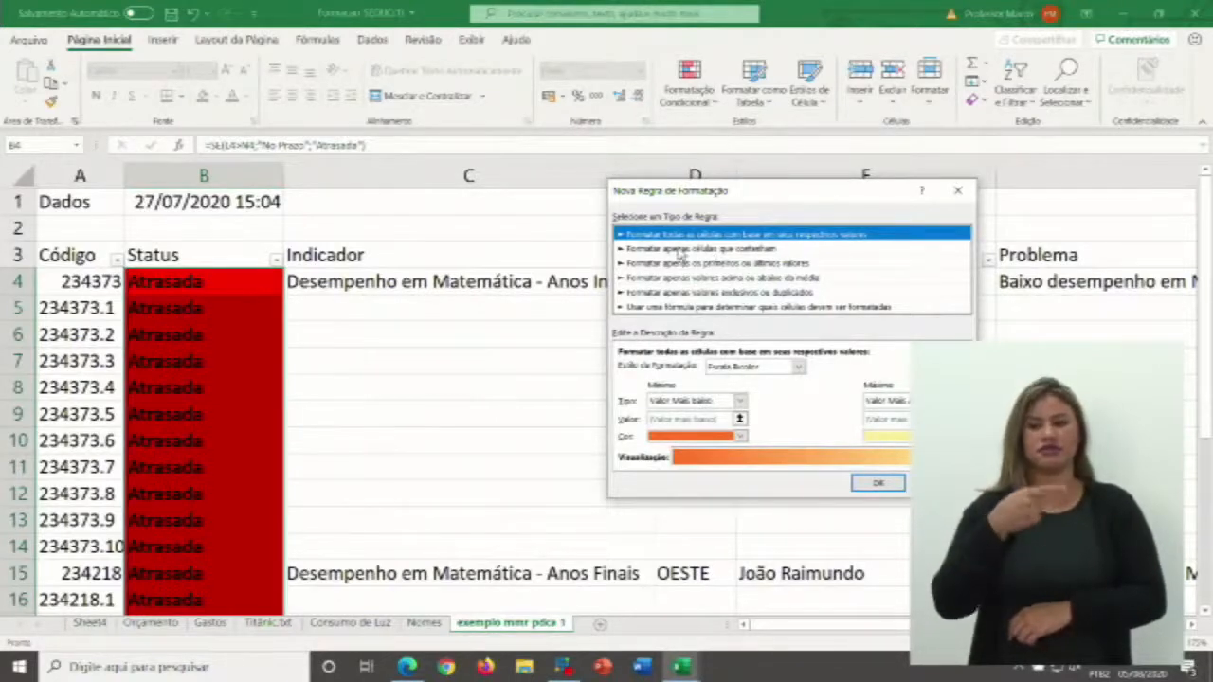
pyautogui.click(679, 249)
pyautogui.click(705, 369)
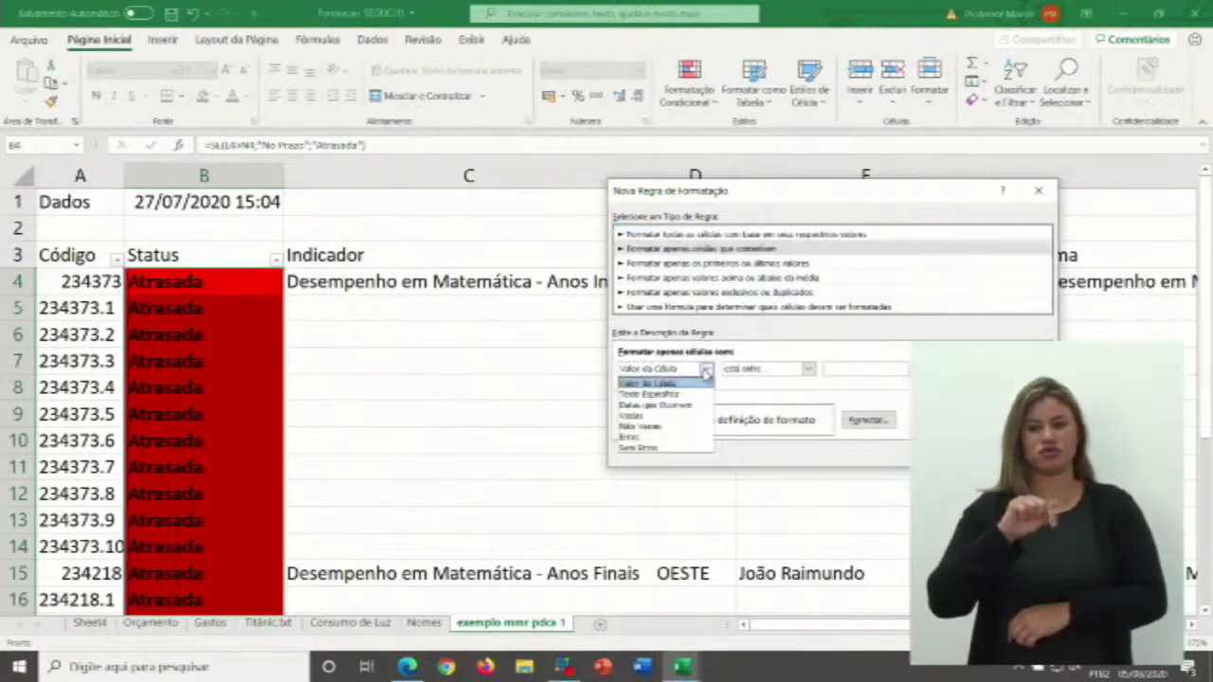
pyautogui.click(648, 393)
pyautogui.click(865, 371)
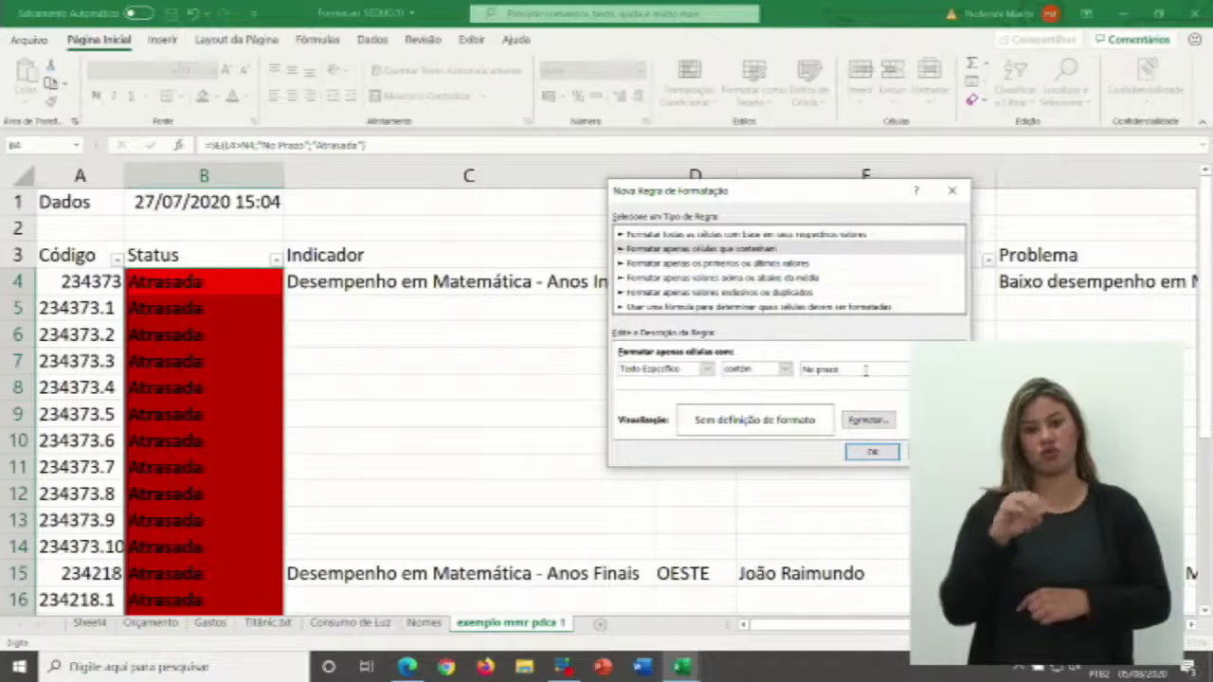
# - Open the fill color settings for the "No prazo" rule's format
pyautogui.click(865, 421)
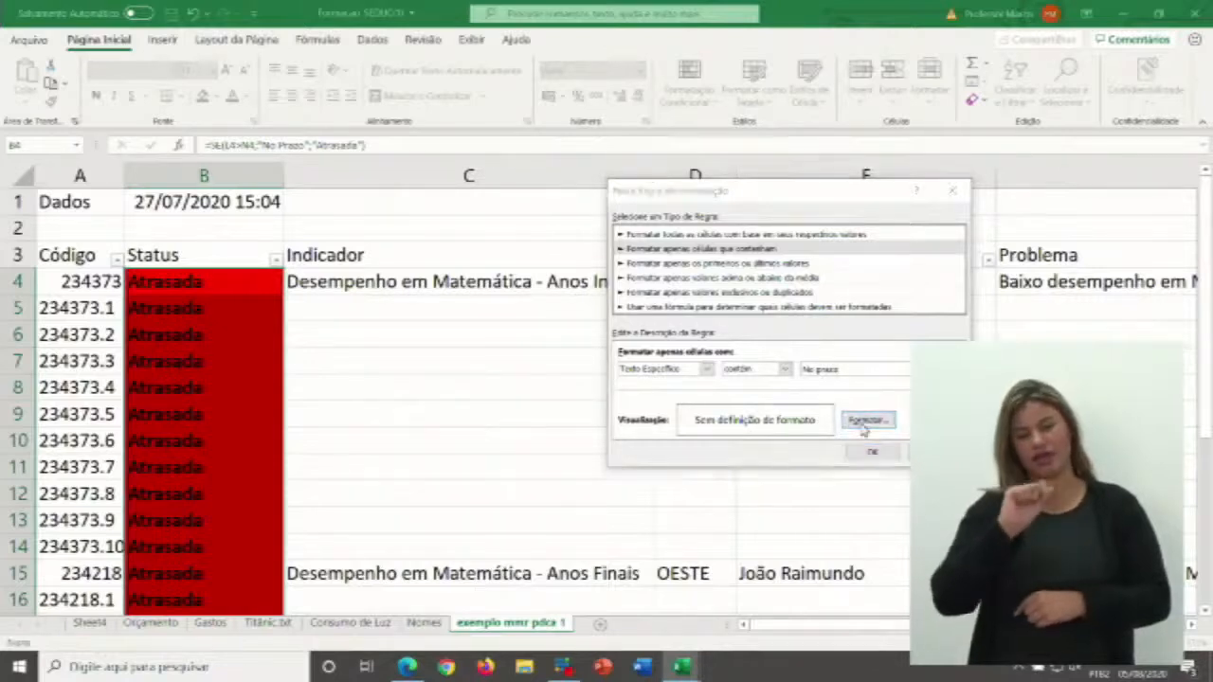
pyautogui.click(770, 138)
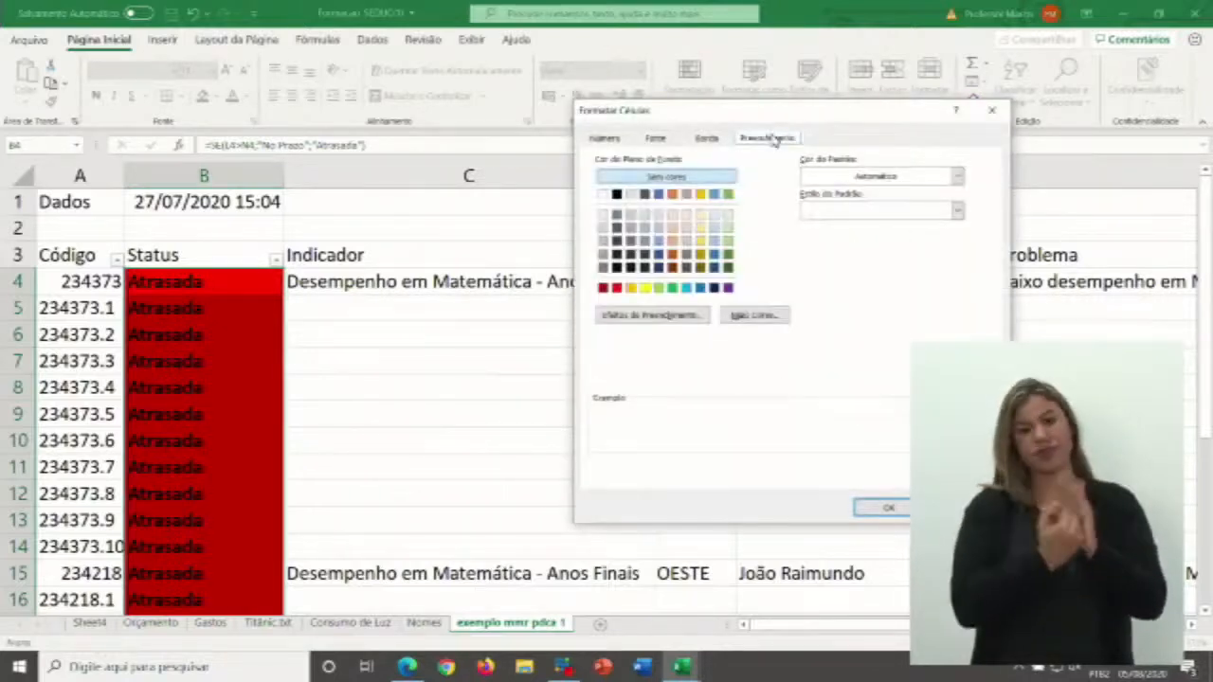
# - Give the new conditional rule for Status cells containing "No prazo" a blue fill and bold font, and apply it
pyautogui.click(658, 194)
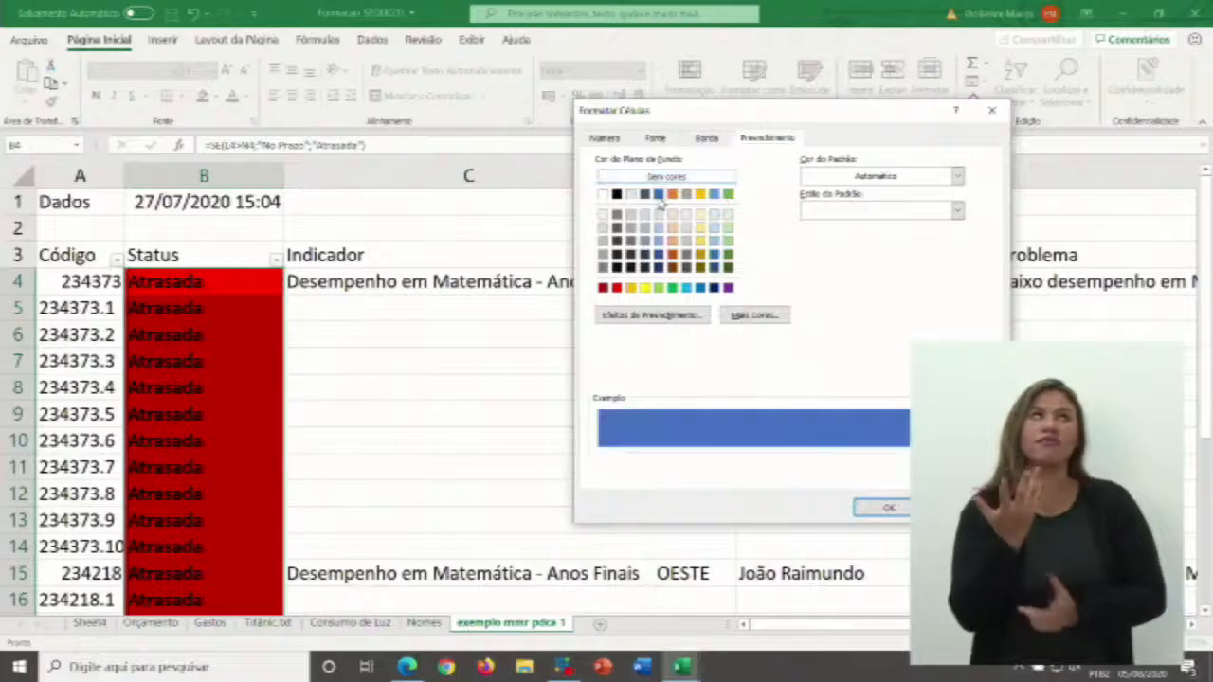
pyautogui.click(655, 139)
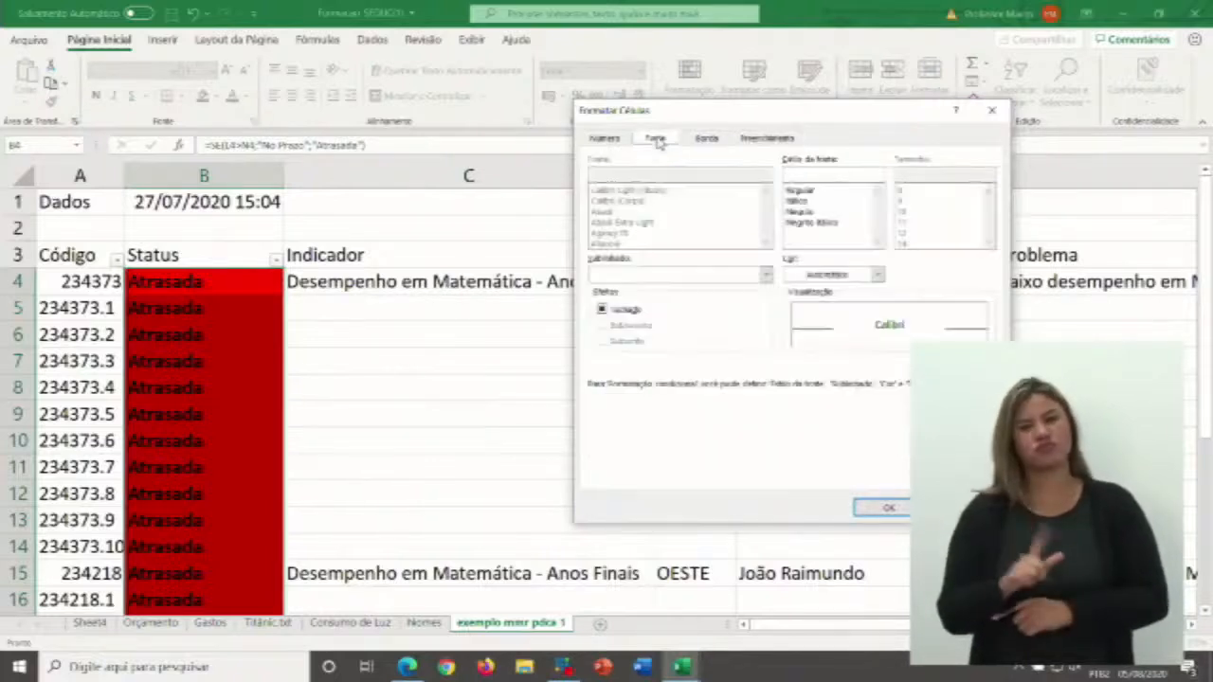
pyautogui.click(817, 211)
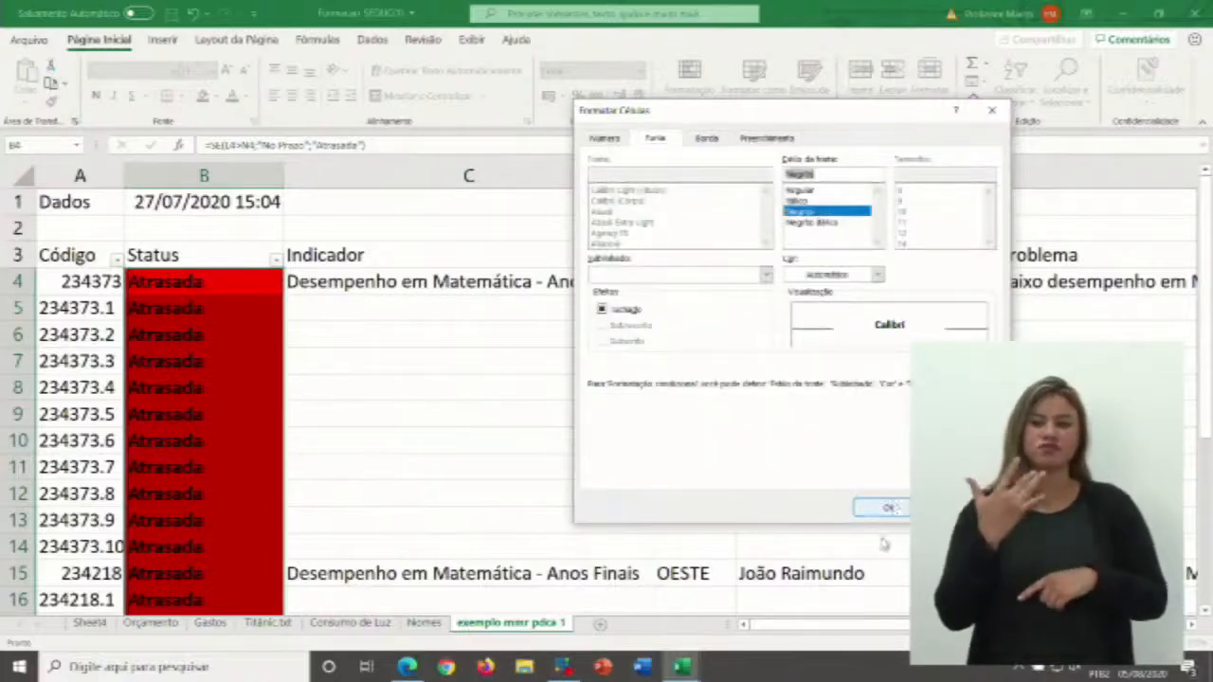
pyautogui.click(876, 507)
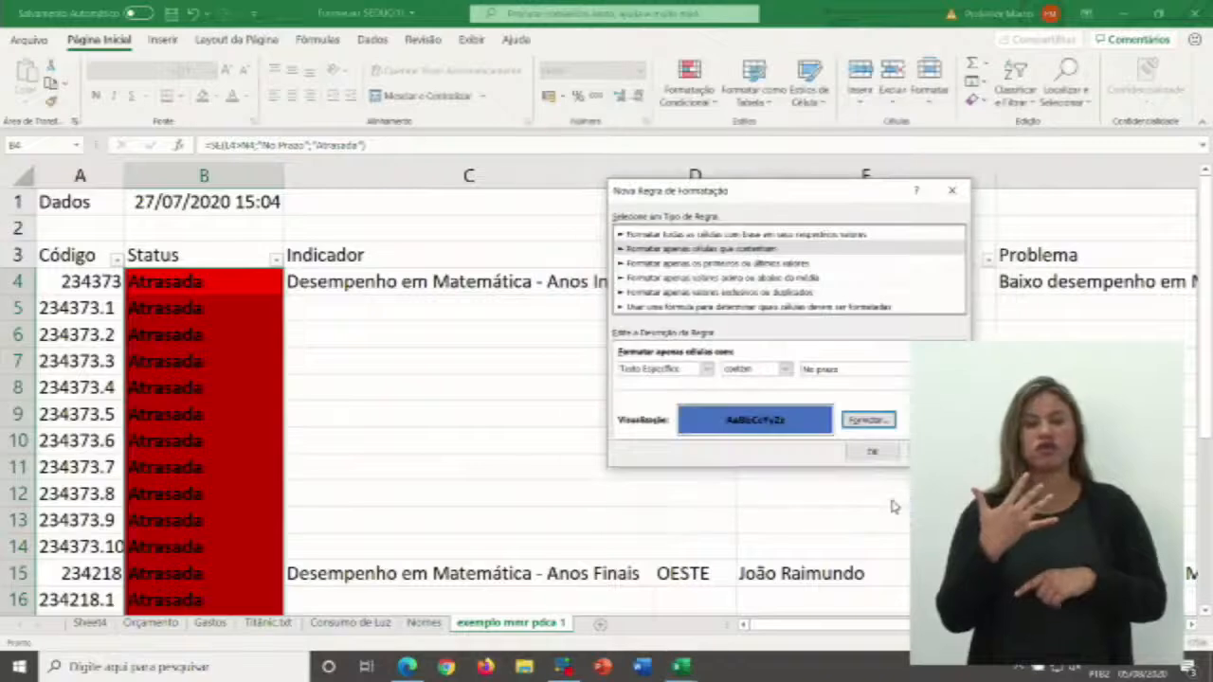
pyautogui.click(870, 453)
# - Set the first Fim Real date in N4 to 02/03/2020 and fill the date series down to row 26
pyautogui.moveTo(831, 626); pyautogui.dragTo(1070, 632)
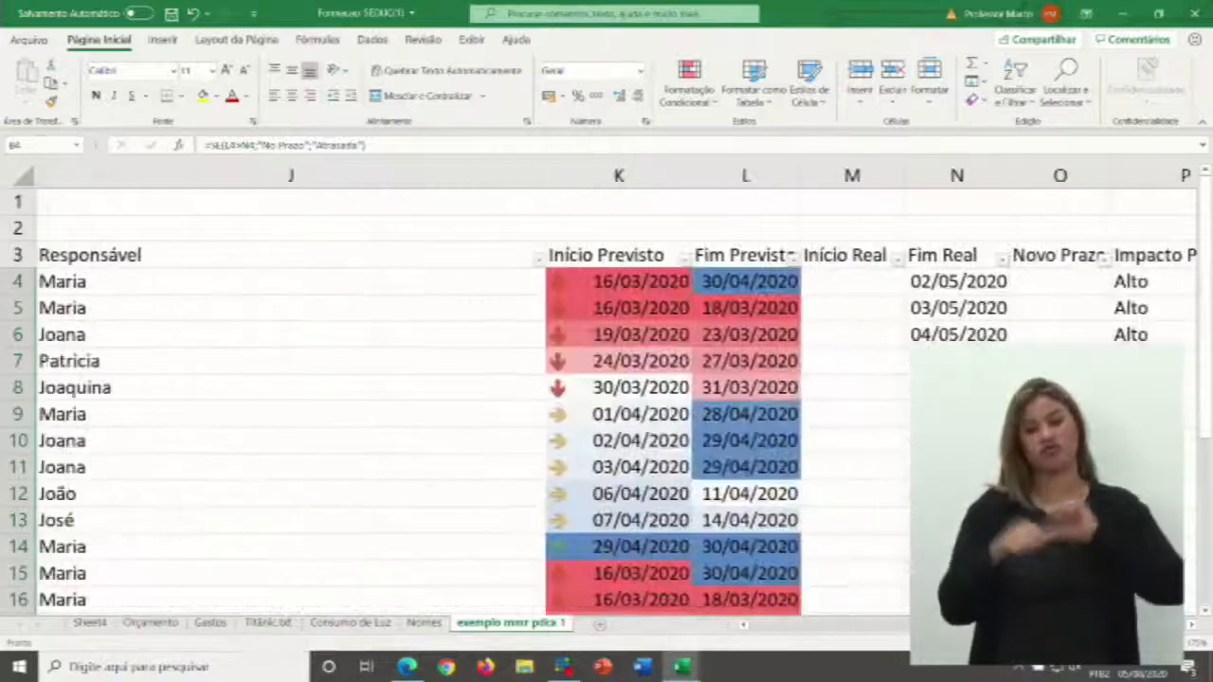
pyautogui.click(956, 284)
pyautogui.doubleClick(958, 281)
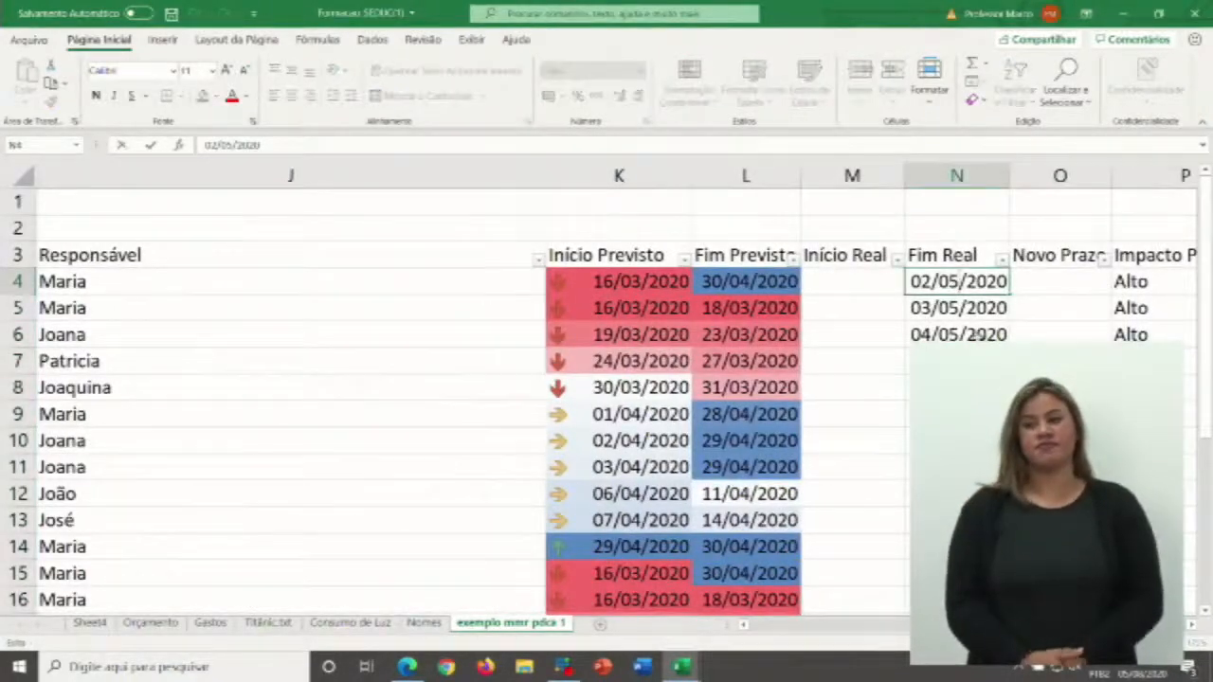
pyautogui.press('Delete')
pyautogui.write('3')
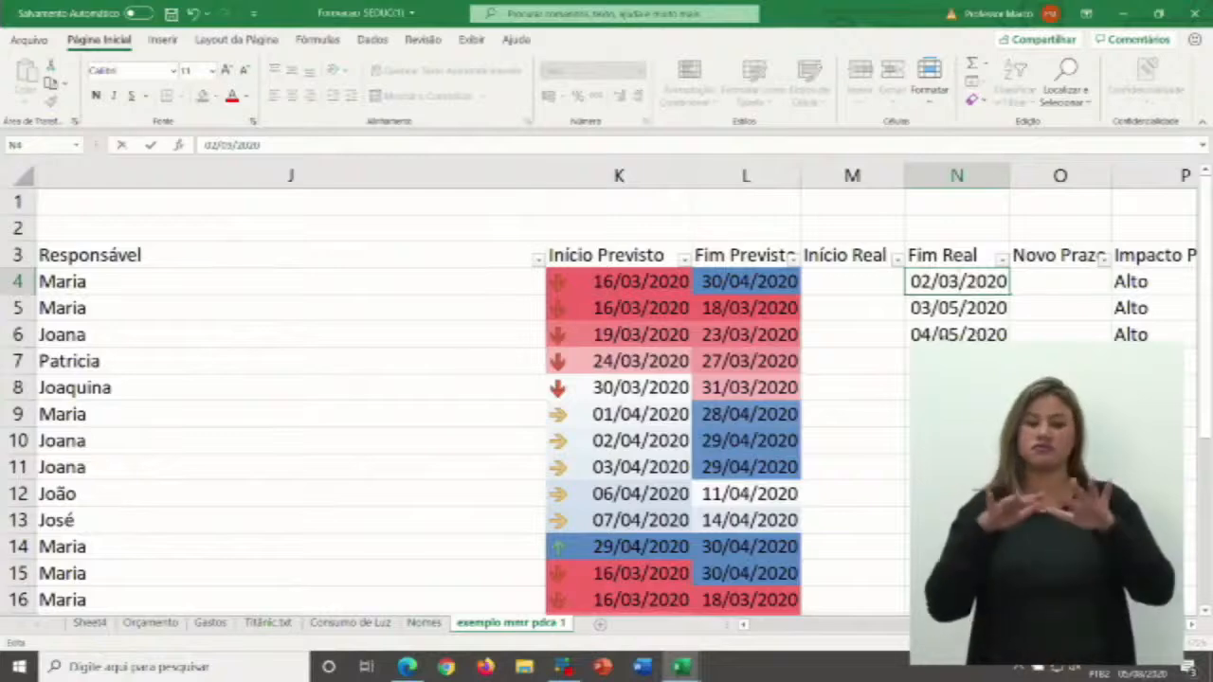
pyautogui.click(990, 331)
pyautogui.click(999, 287)
pyautogui.moveTo(1010, 299); pyautogui.dragTo(1010, 559)
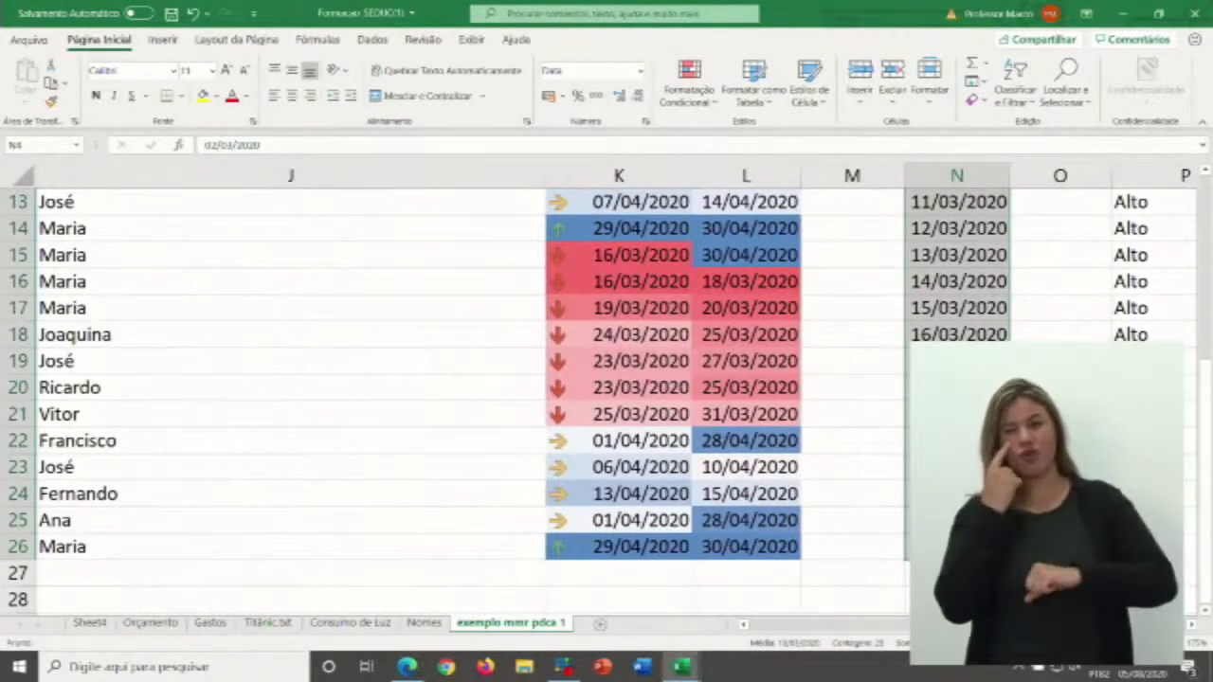
# - Check the values and conditional formatting in the Status column from row 4 to row 26
pyautogui.hscroll(-10, 187, 417)
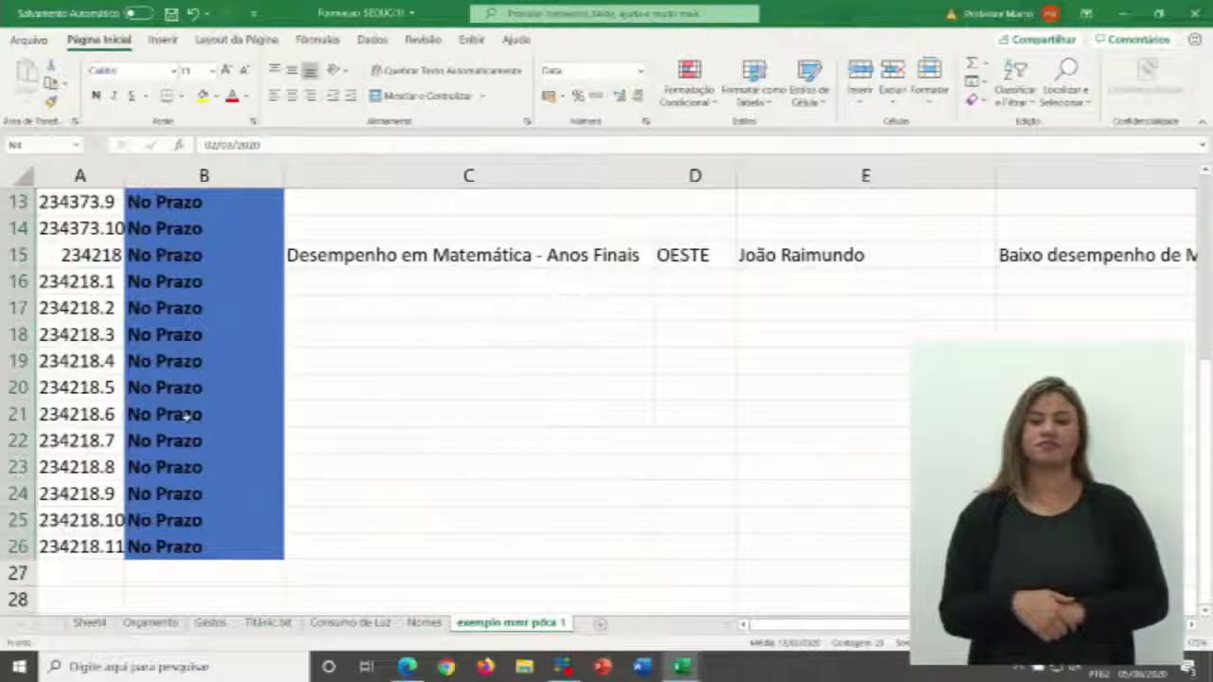
pyautogui.scroll(4, 186, 417)
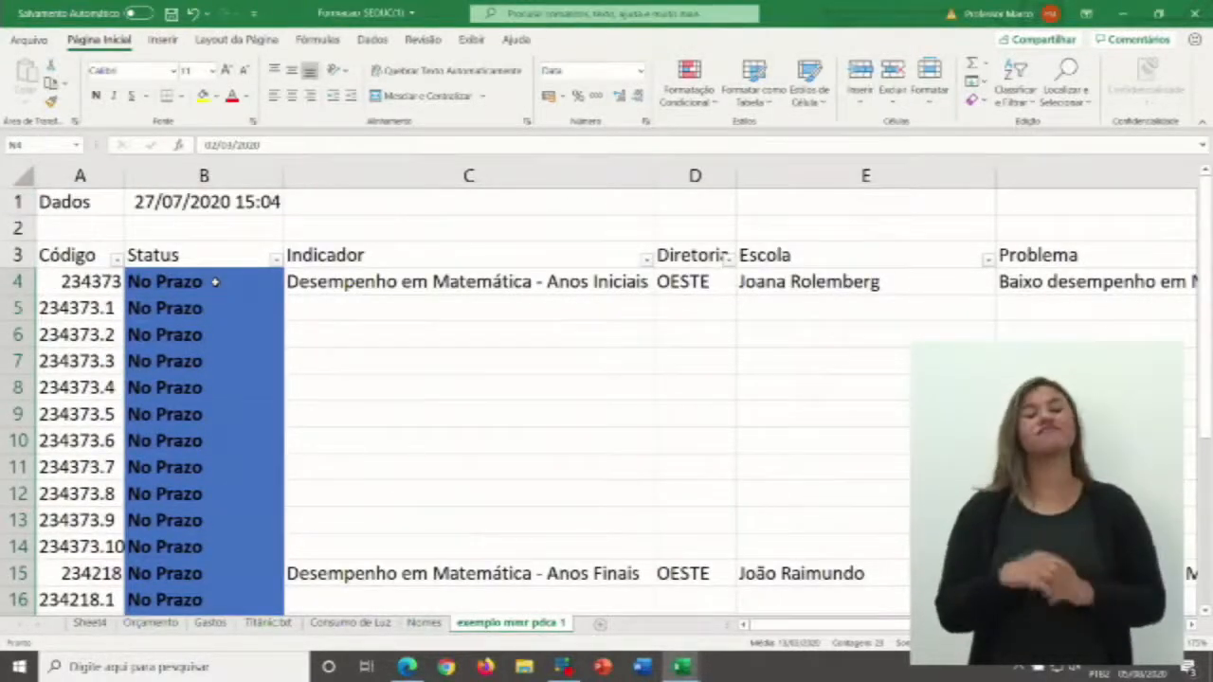
pyautogui.scroll(-1, 373, 328)
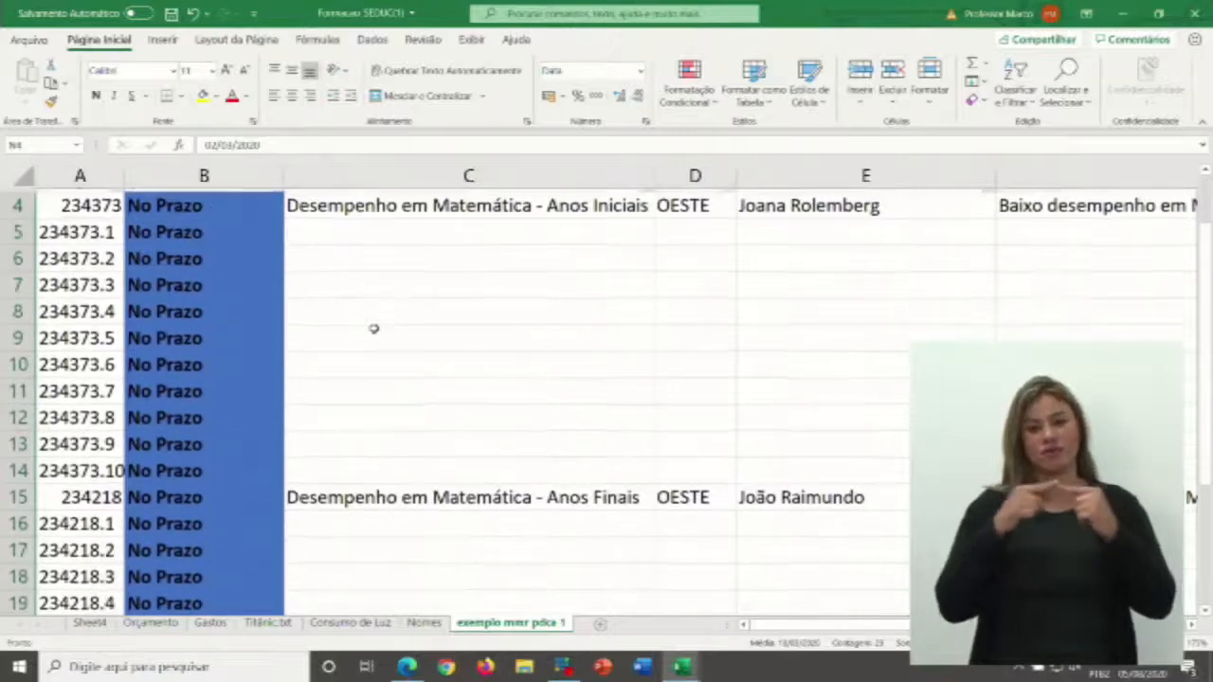
pyautogui.scroll(1, 375, 395)
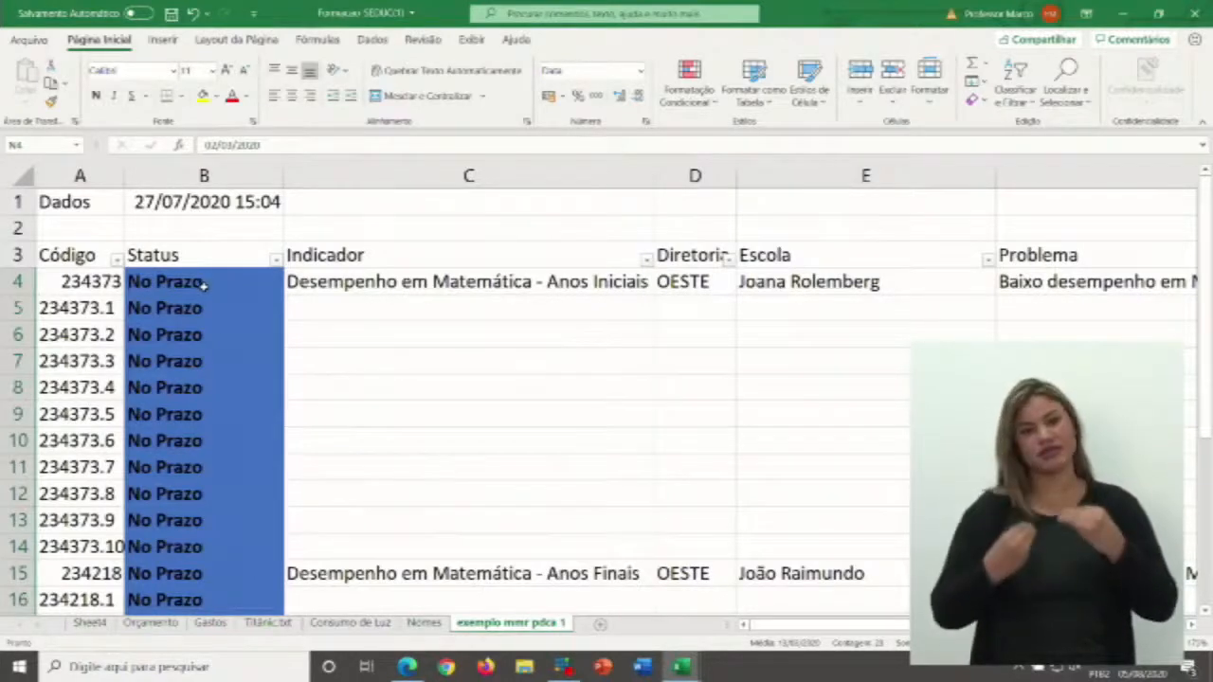
pyautogui.click(201, 286)
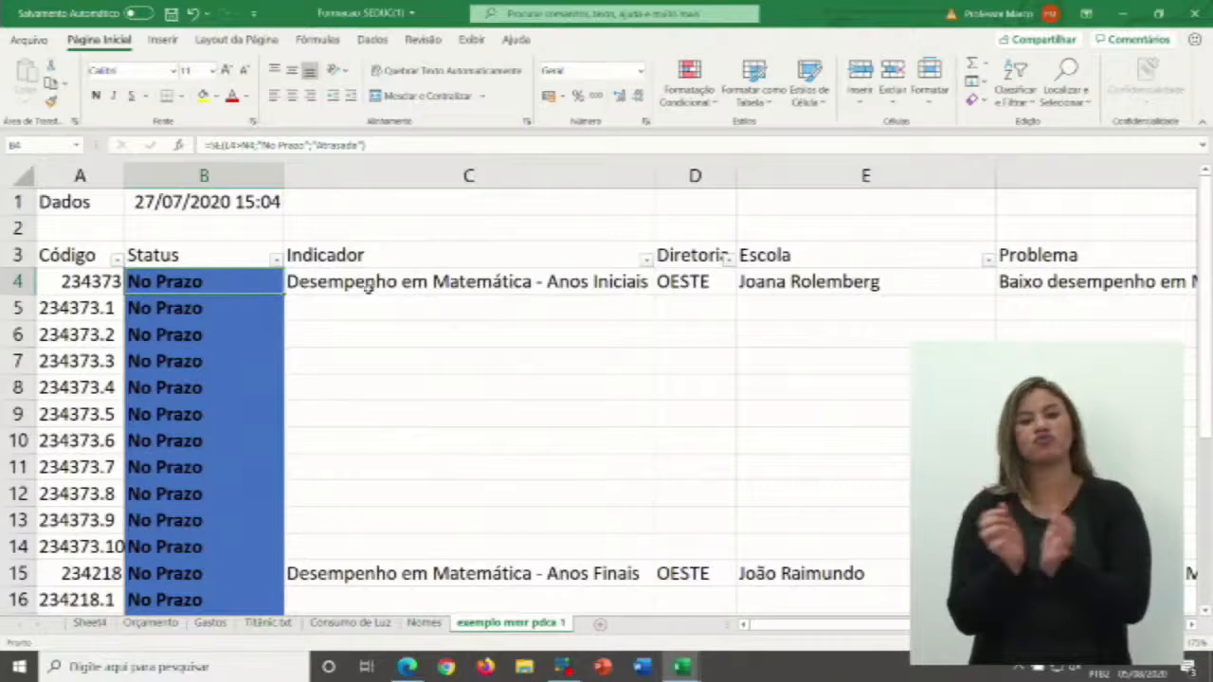
pyautogui.click(387, 253)
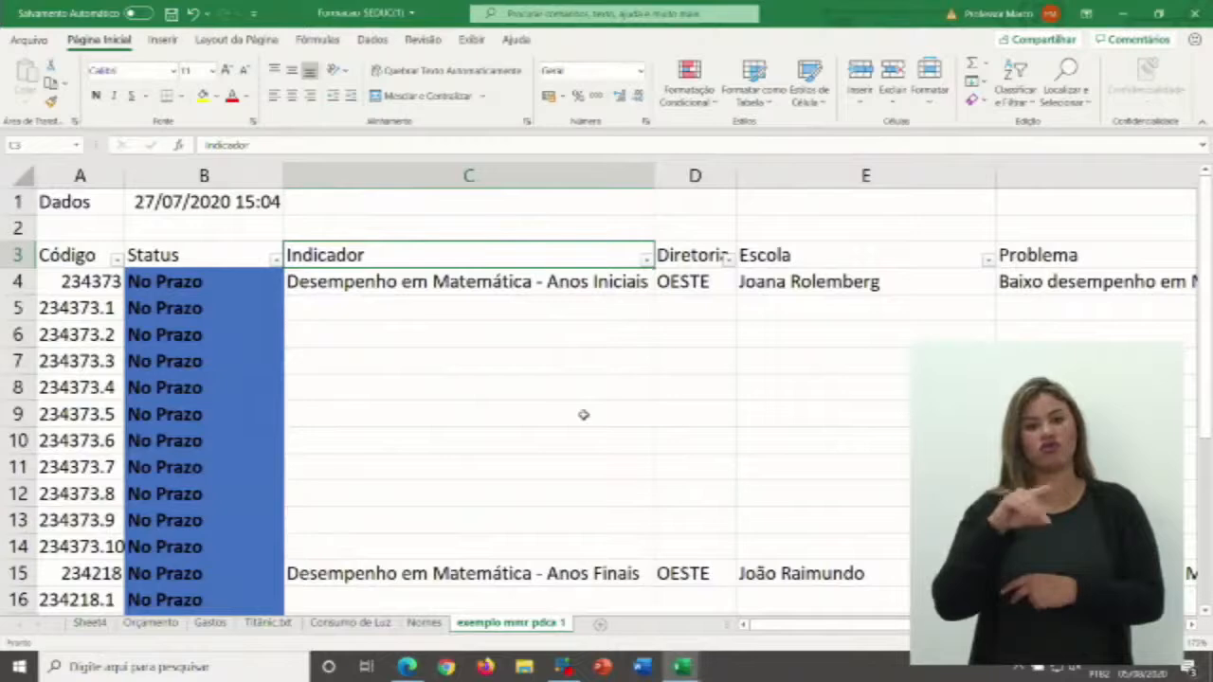
# - Examine the planned and actual date columns, especially the first Fim Real entries in column N
pyautogui.hscroll(5, 853, 626)
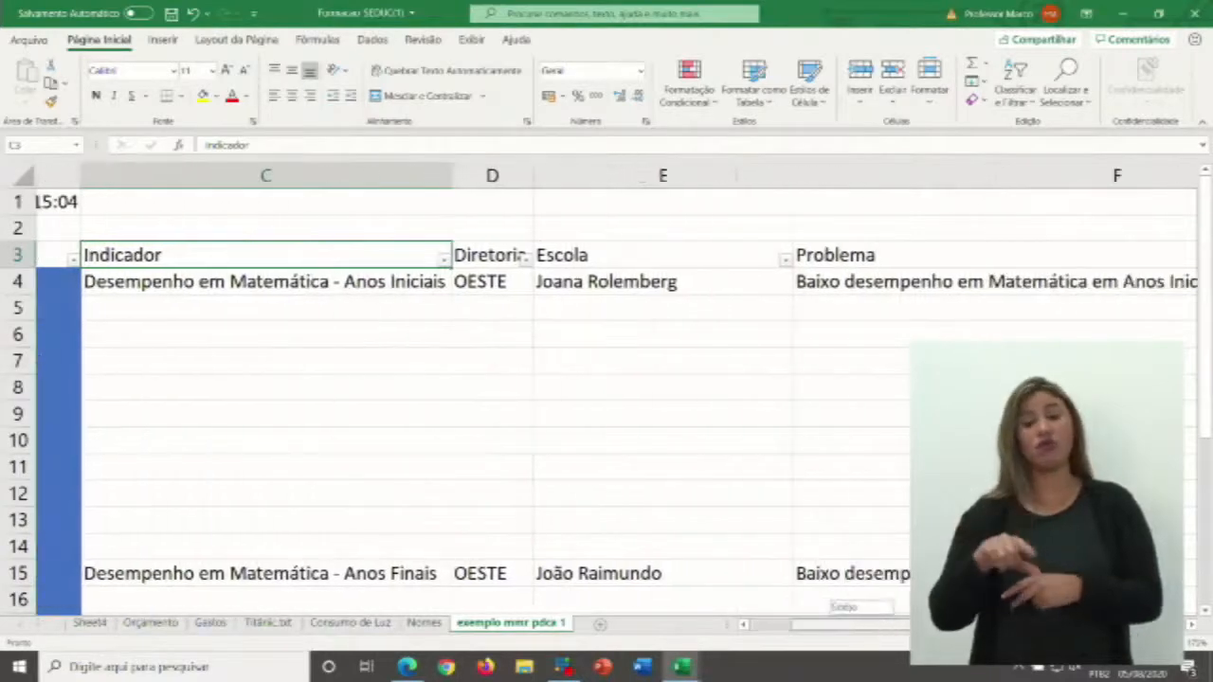
pyautogui.hscroll(6, 606, 398)
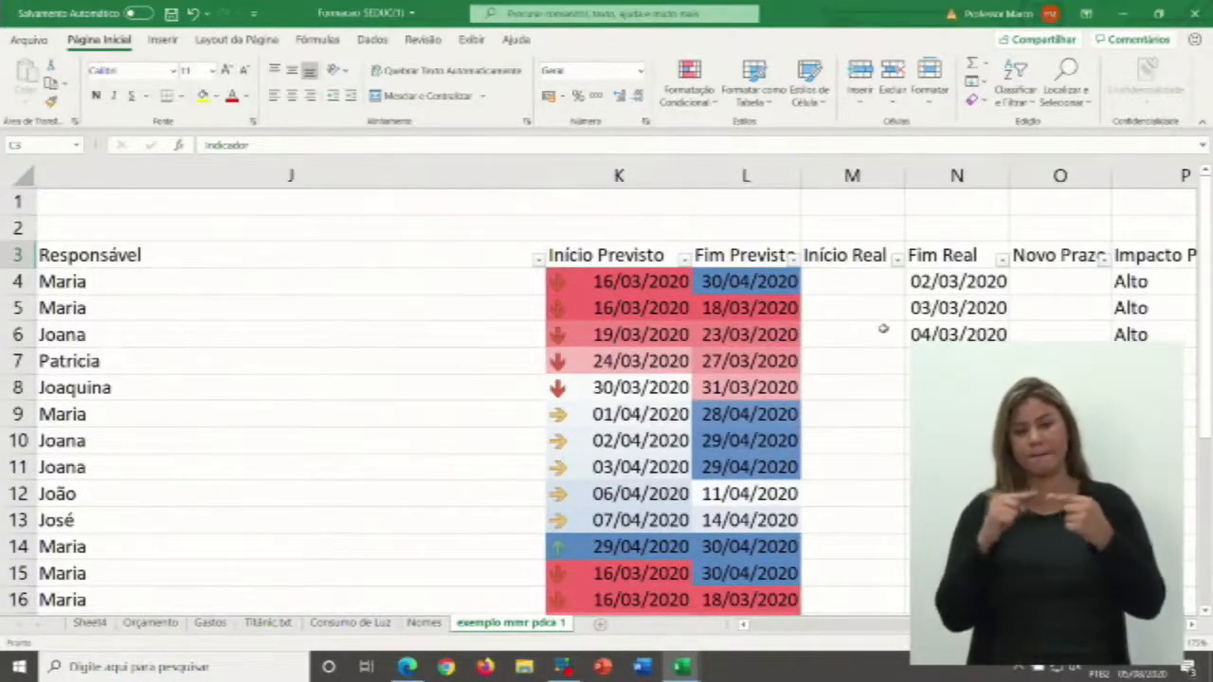
pyautogui.click(880, 281)
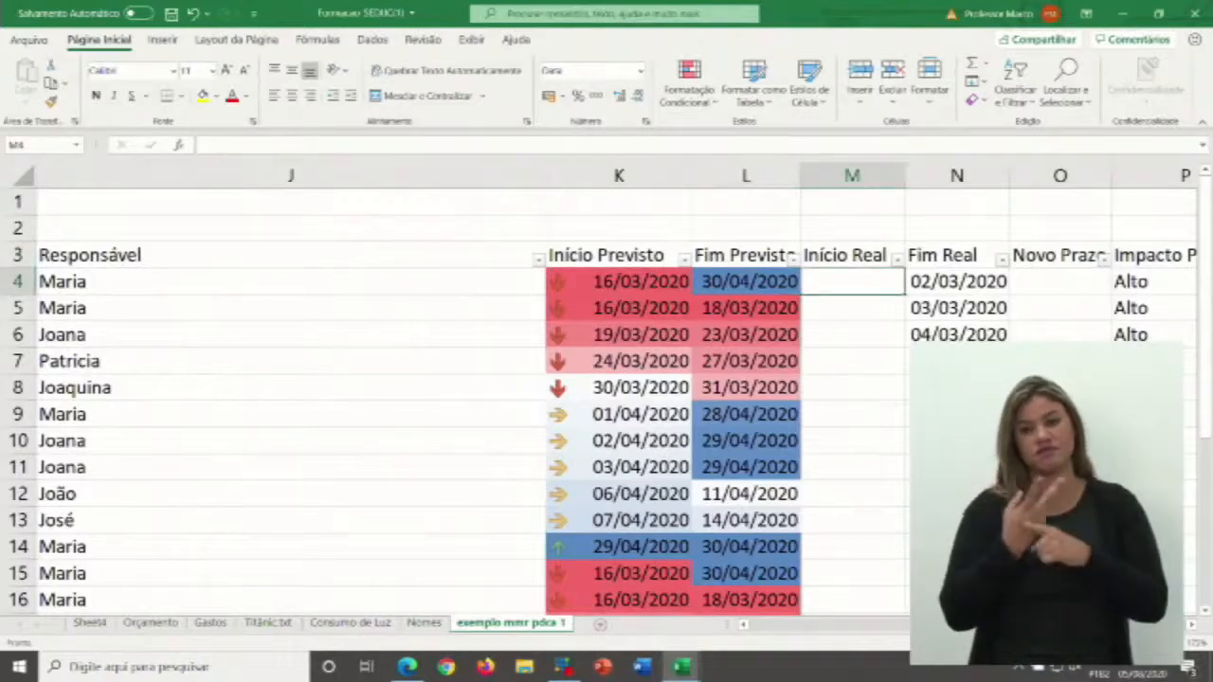
pyautogui.hscroll(3, 625, 301)
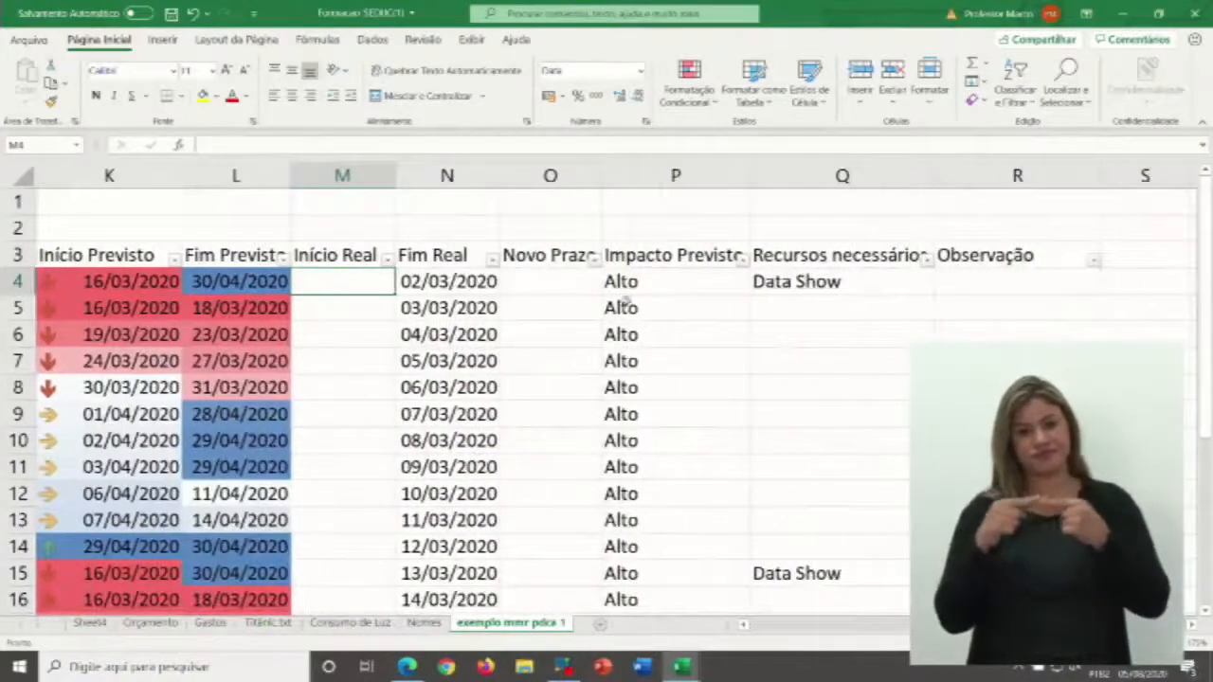
pyautogui.click(456, 280)
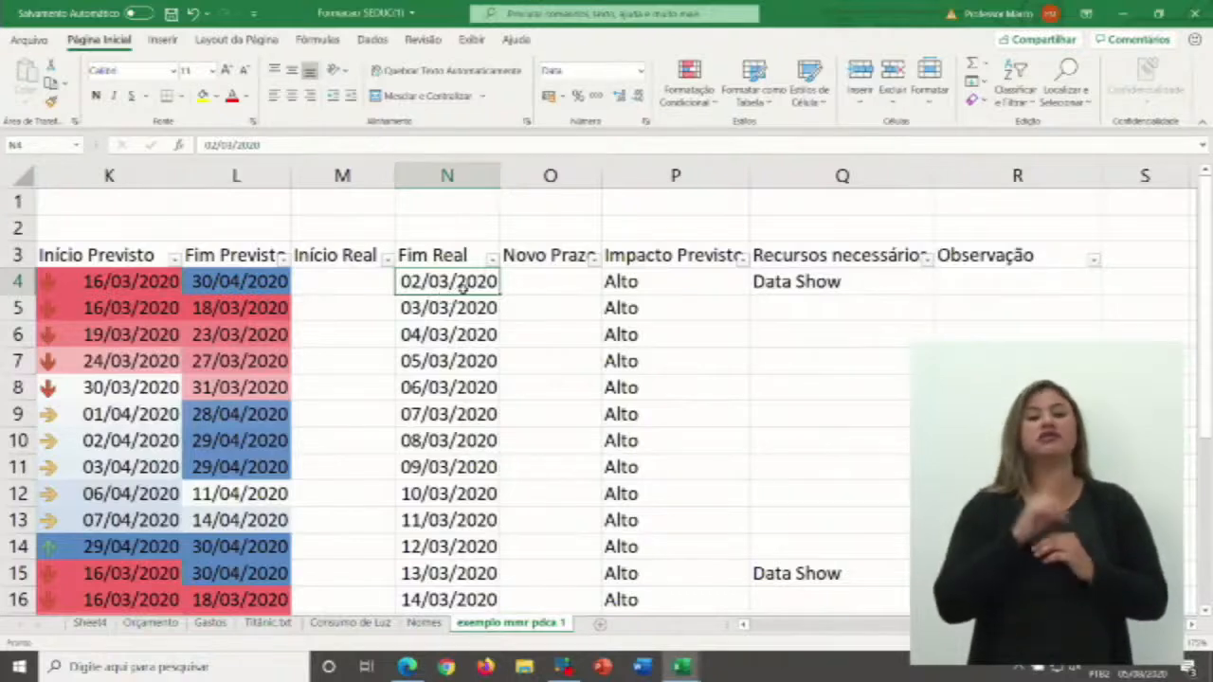
pyautogui.click(469, 343)
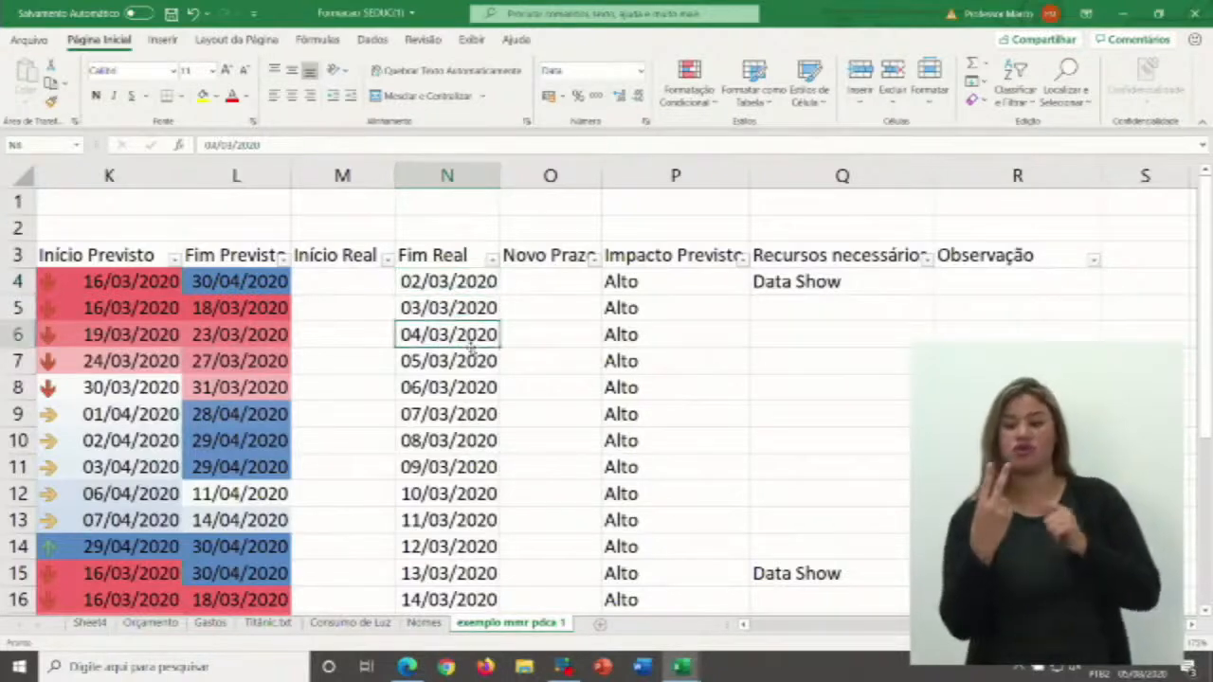
pyautogui.click(462, 282)
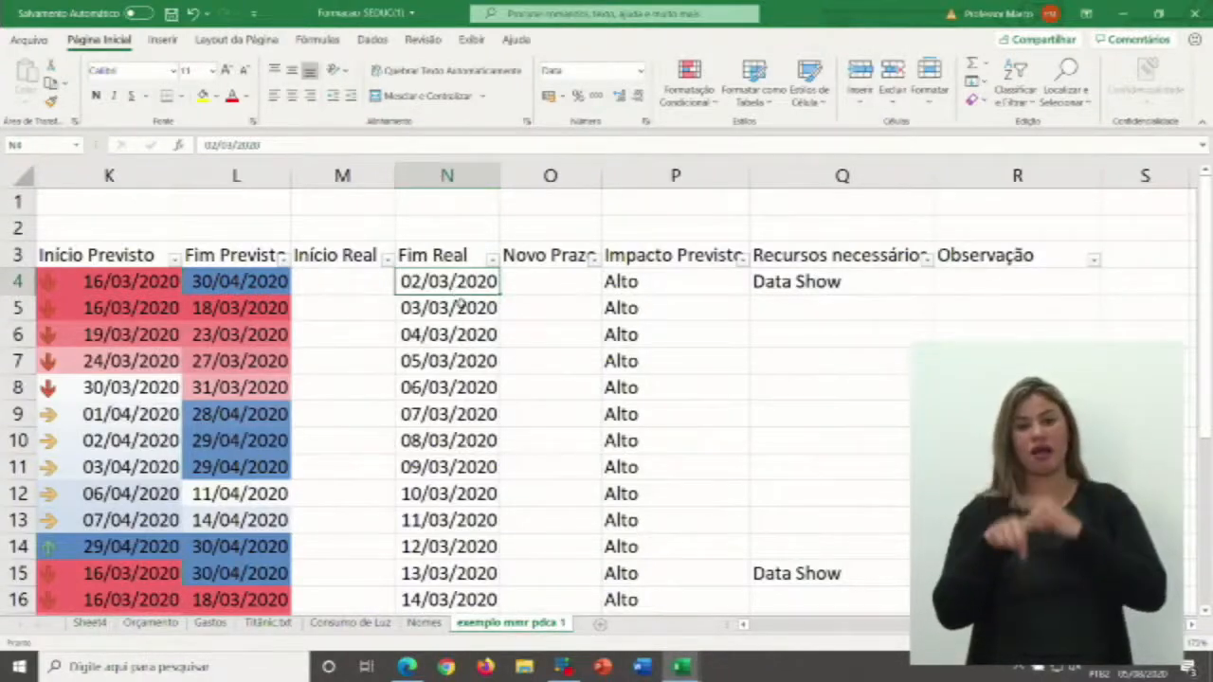
pyautogui.click(462, 301)
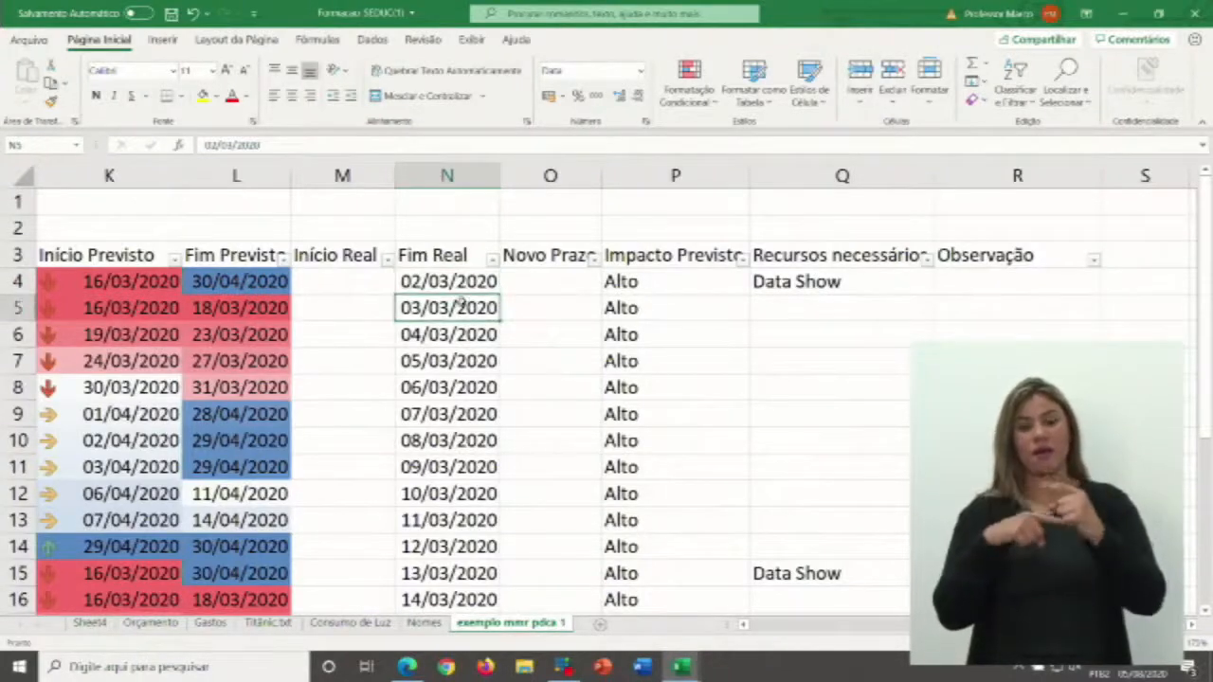
pyautogui.click(456, 282)
pyautogui.scroll(-1, 468, 358)
pyautogui.scroll(1, 470, 358)
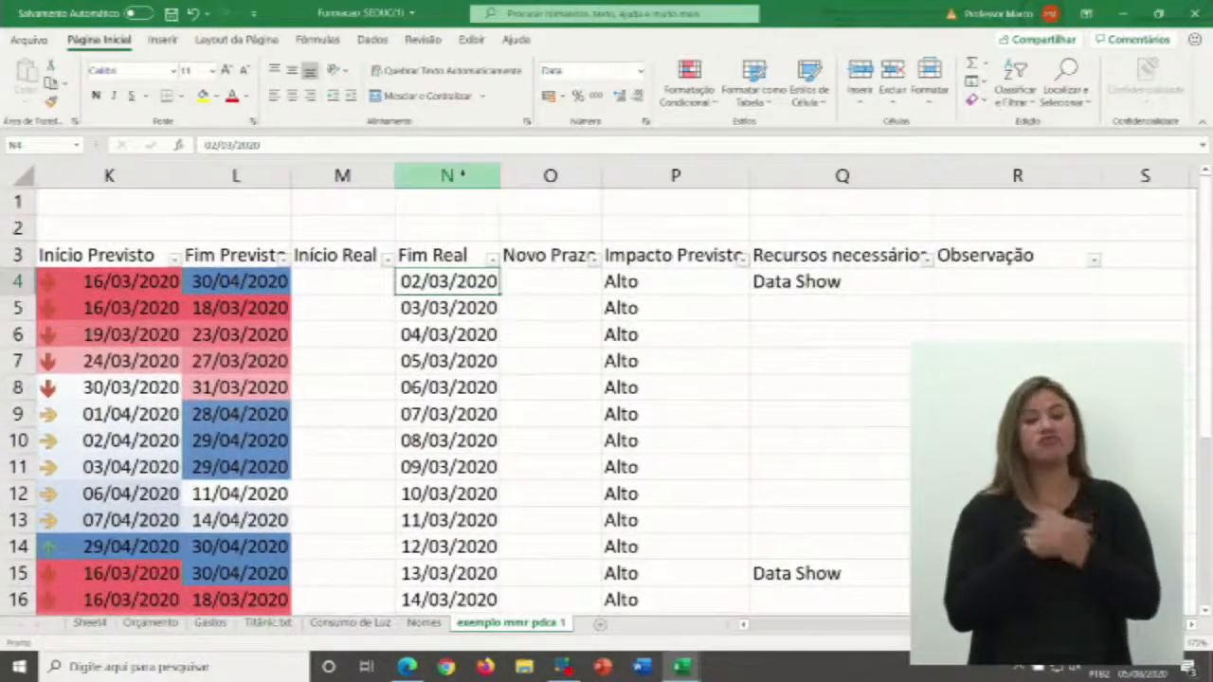
# - Set up data validation for the whole Fim Real column N, allowing only dates between 01/01/2020 and 31/12/2020
pyautogui.click(446, 175)
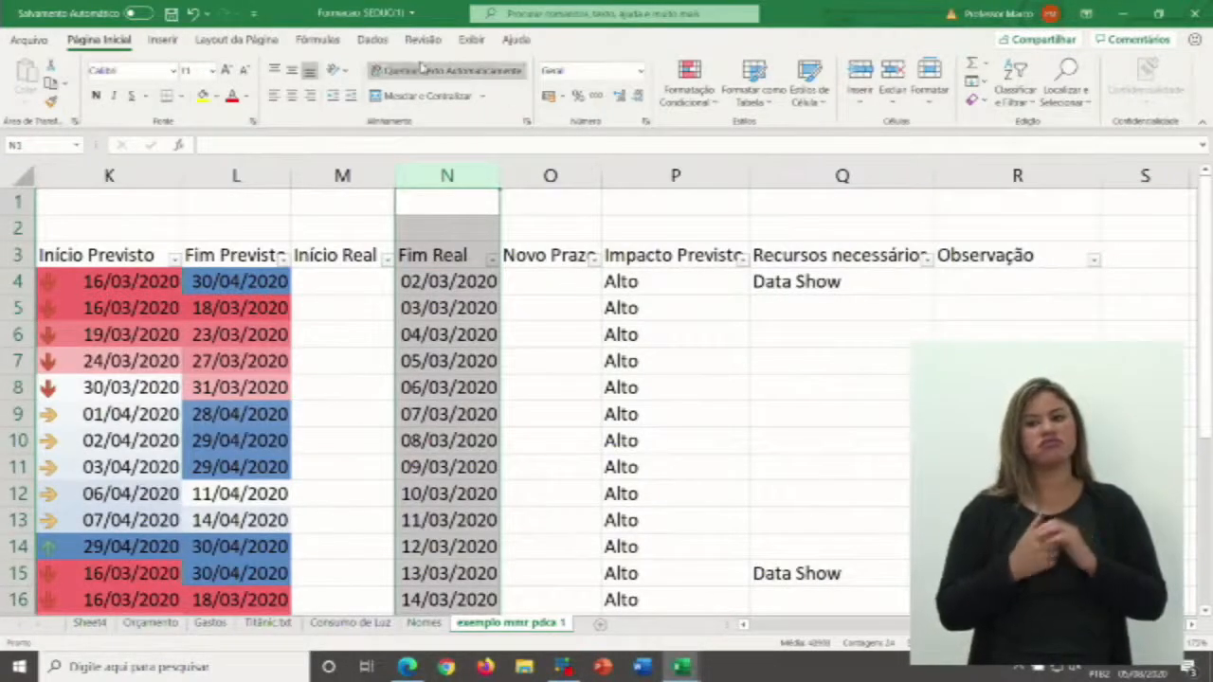
pyautogui.click(372, 40)
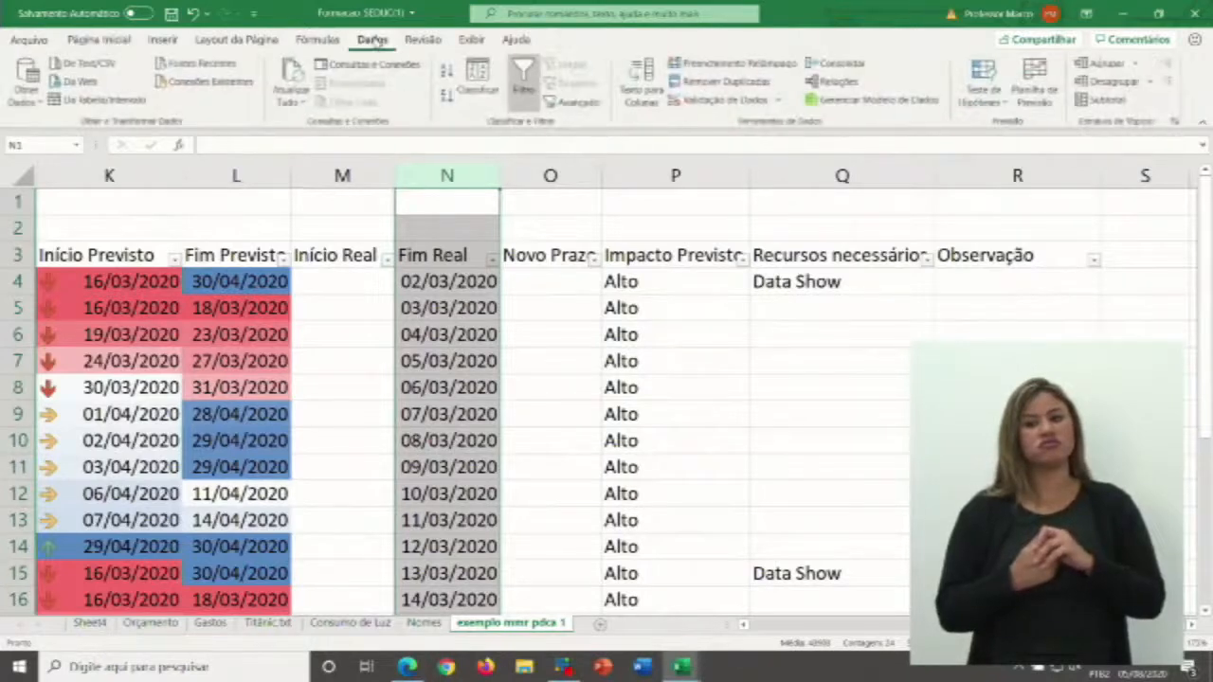
pyautogui.click(701, 106)
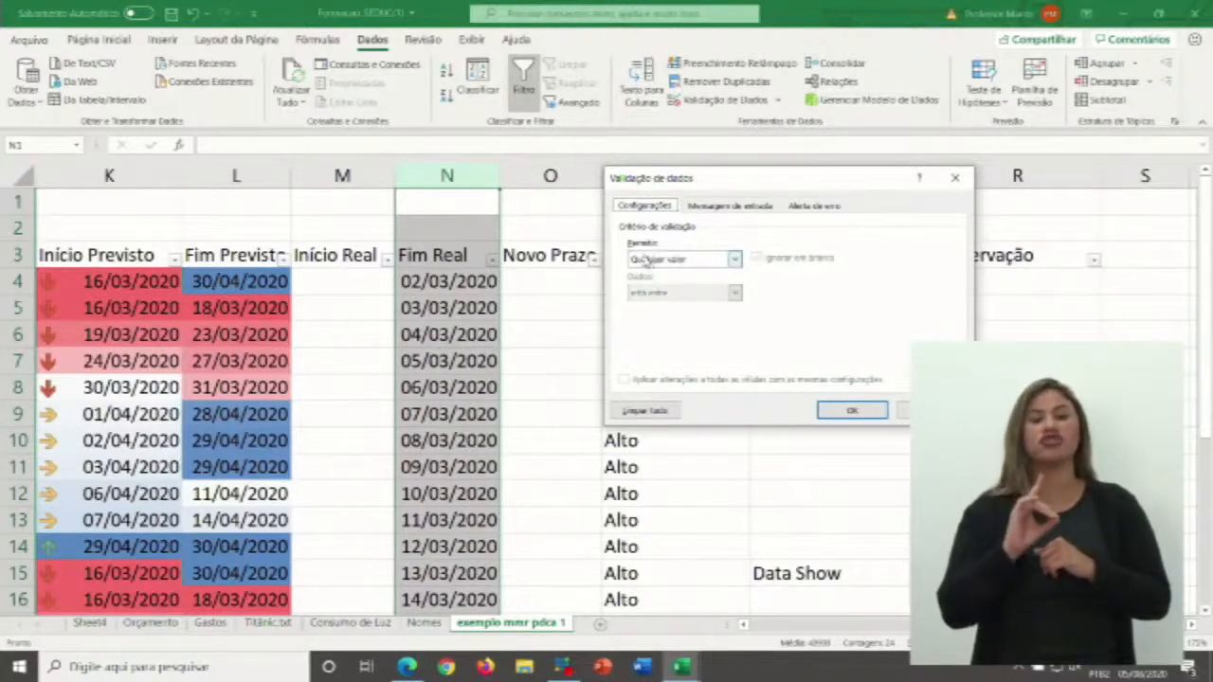
pyautogui.click(735, 259)
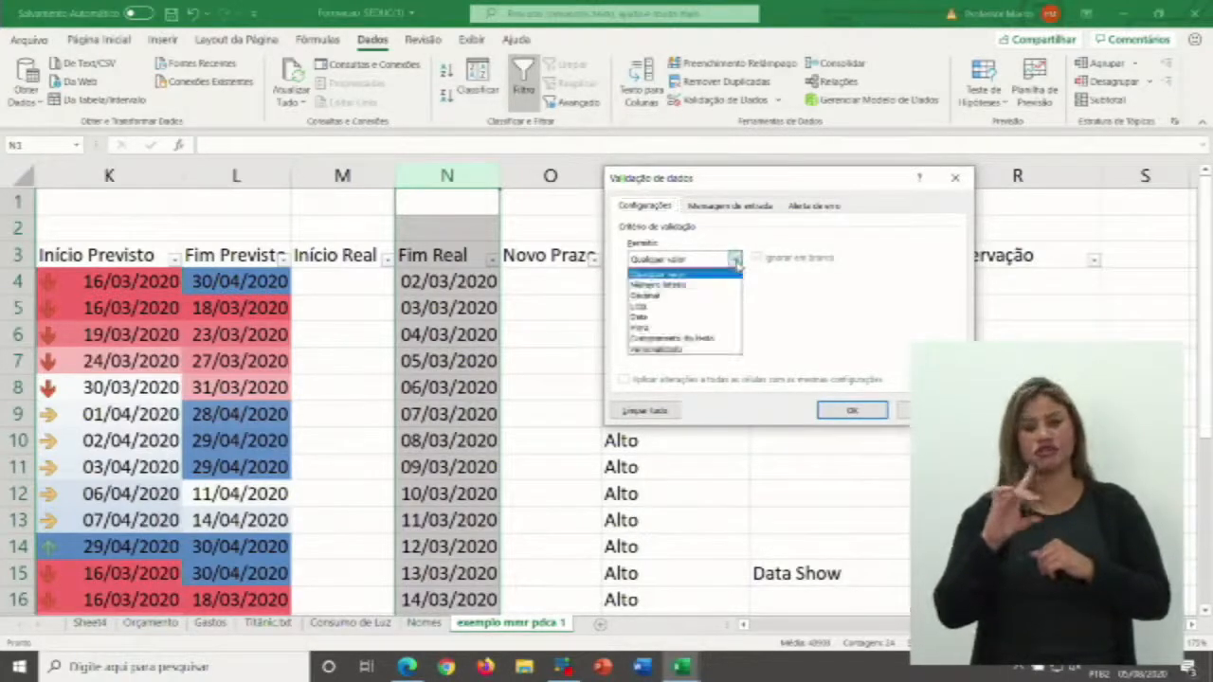
pyautogui.click(677, 317)
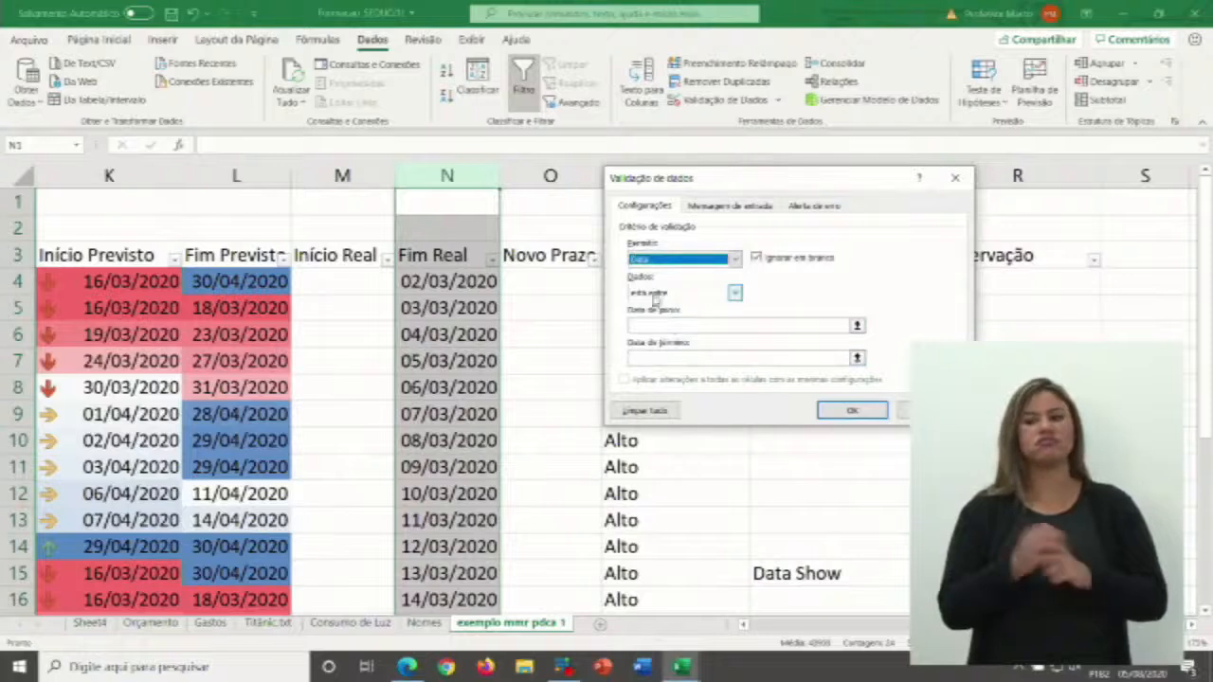
pyautogui.click(680, 327)
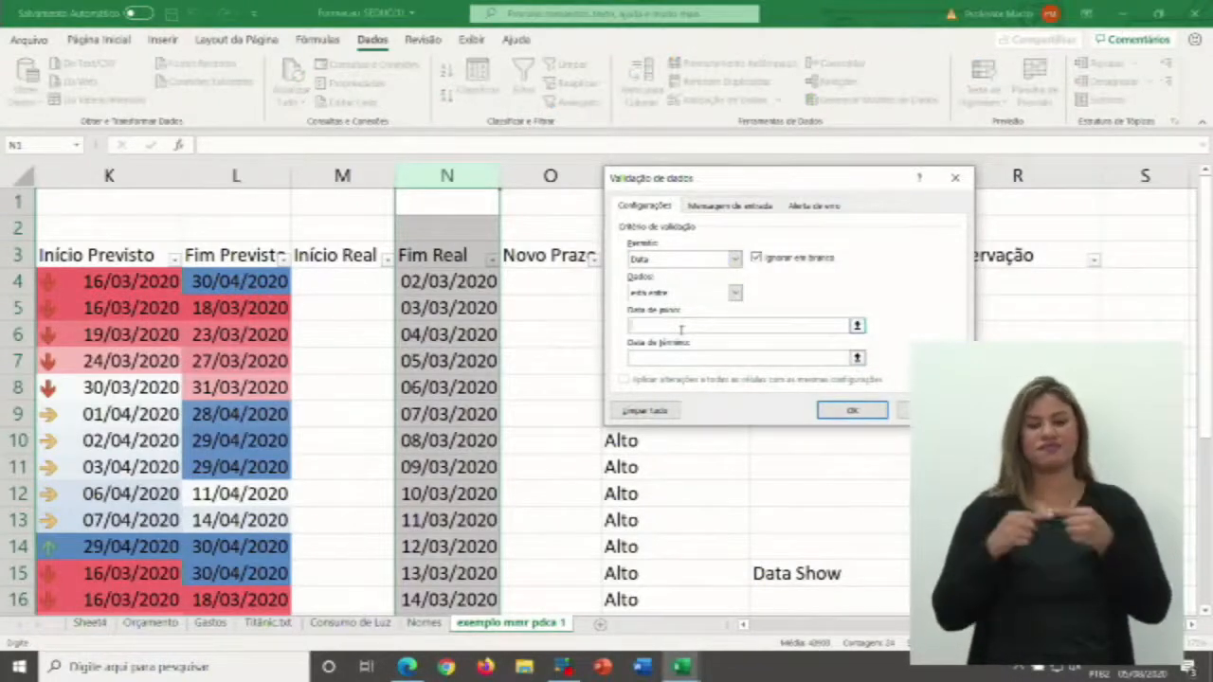
pyautogui.write('0')
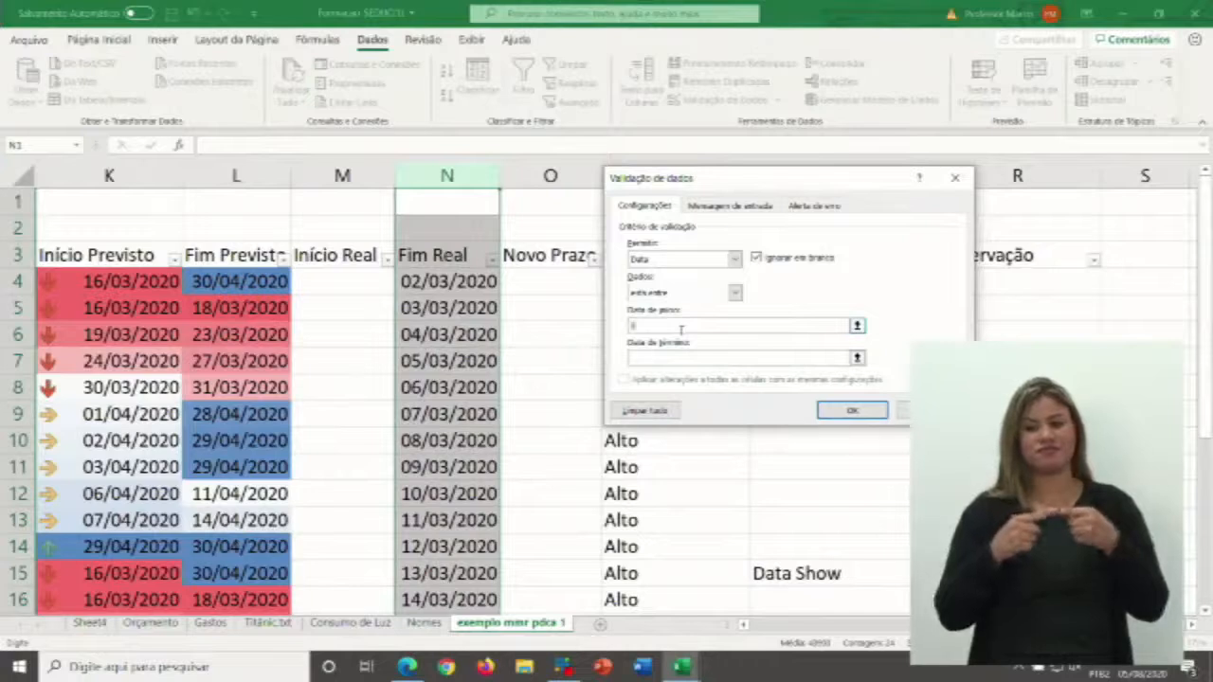
pyautogui.write('1/03/2020')
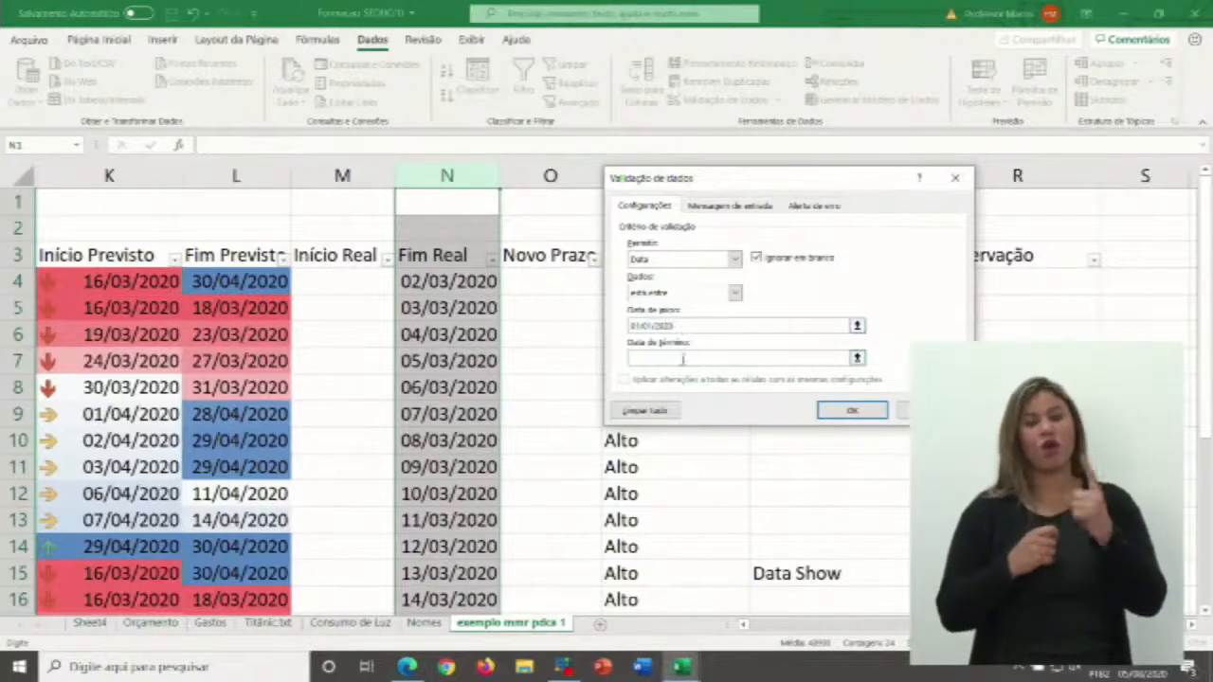
pyautogui.click(682, 358)
pyautogui.write('31')
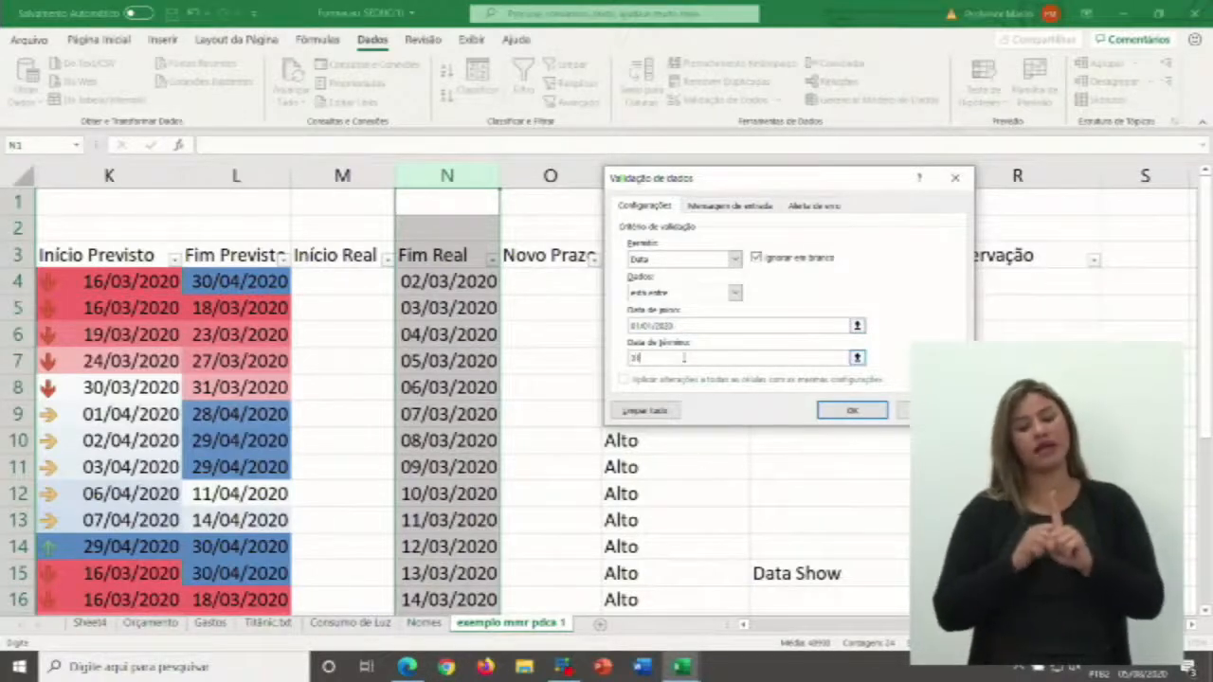
pyautogui.write('/12/2020')
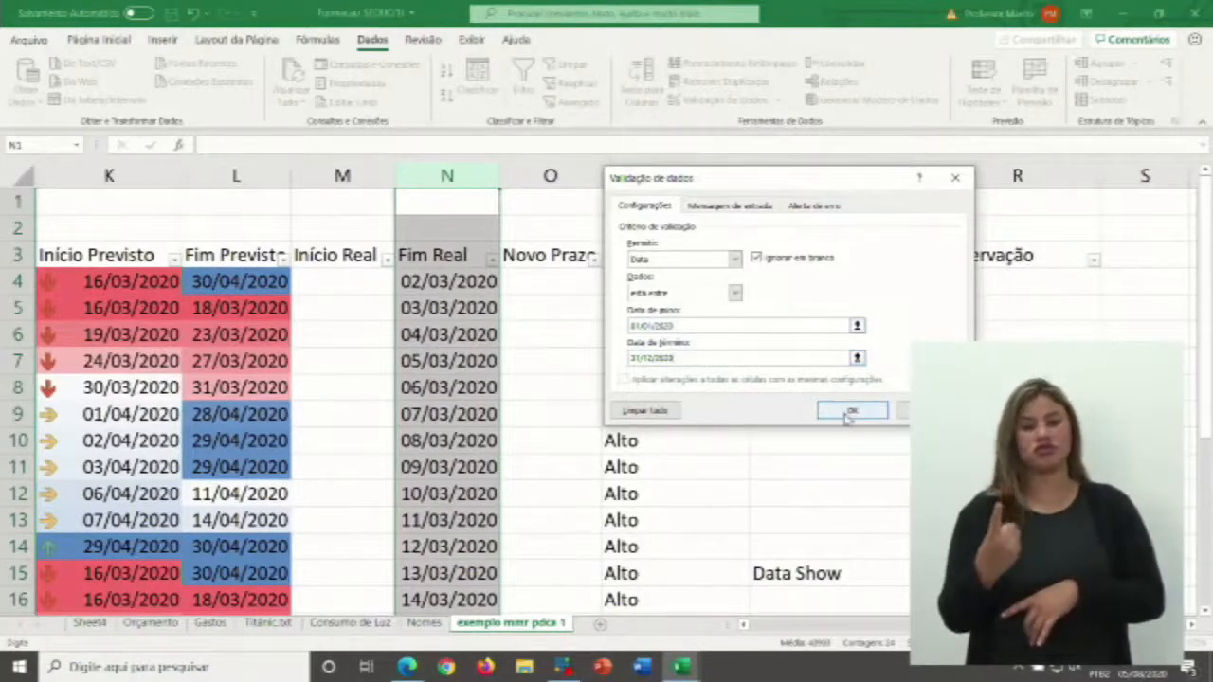
# - Add an input message to the Fim Real validation, titled "Data", with the text "Só aceita formato DD/MM/AAAA"
pyautogui.click(750, 210)
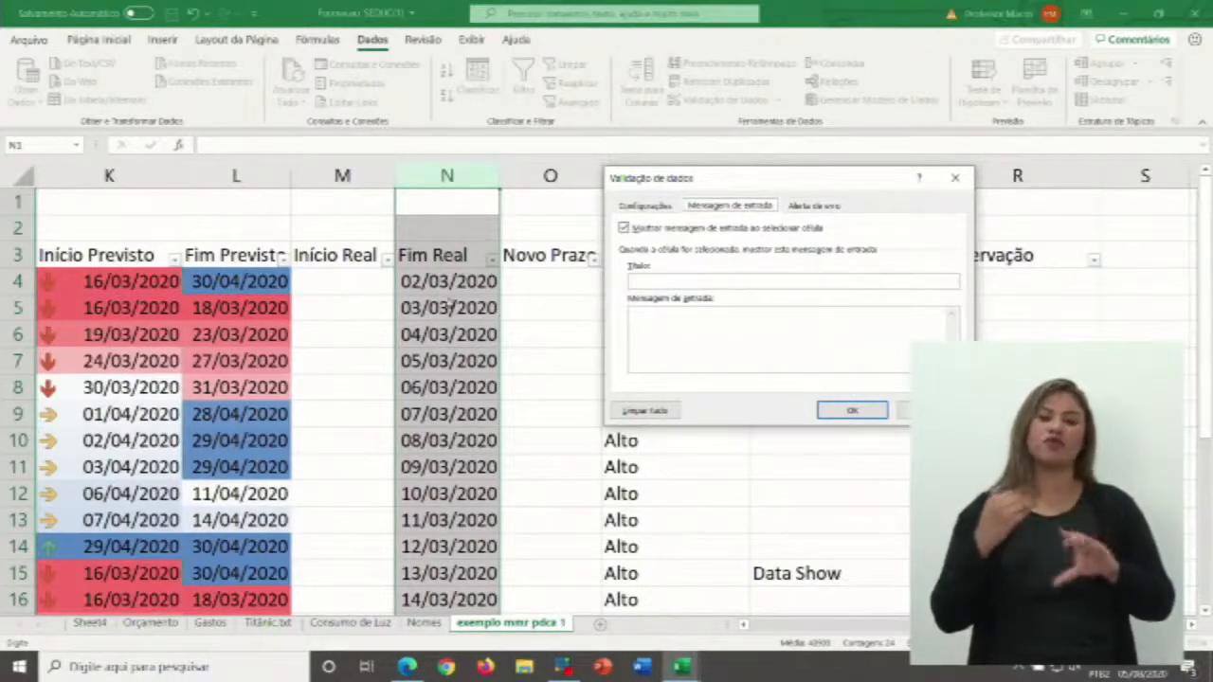
pyautogui.click(688, 280)
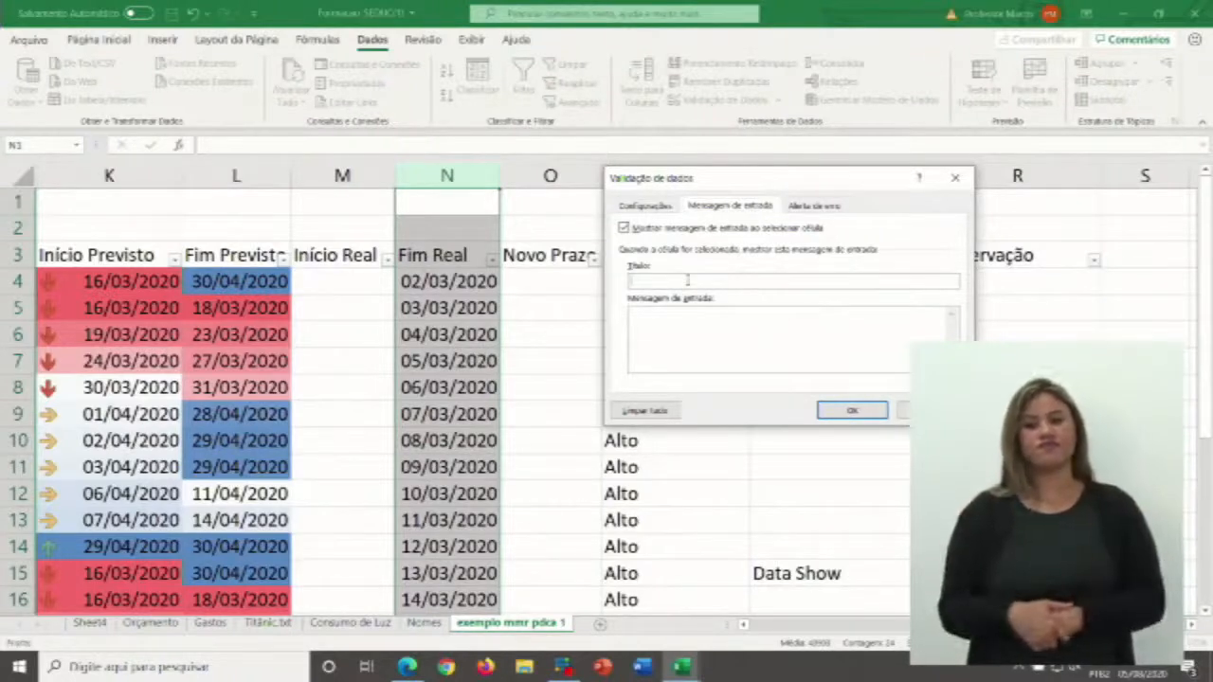
pyautogui.write('Data')
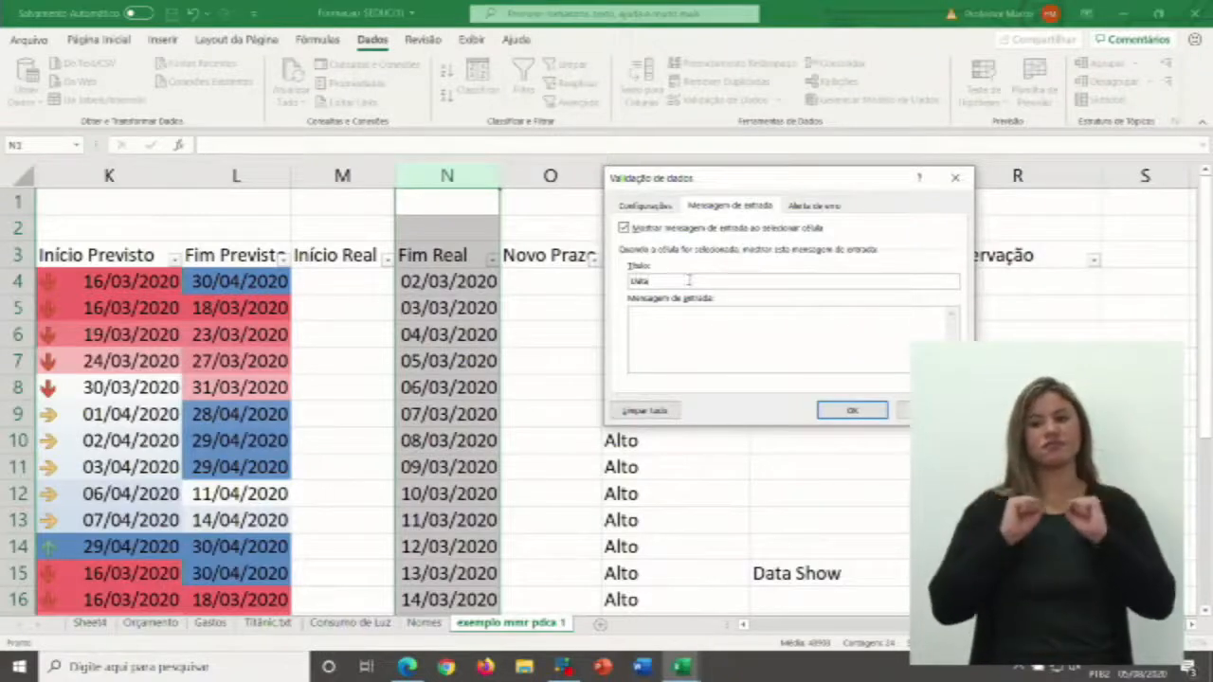
pyautogui.click(713, 326)
pyautogui.write('Se')
pyautogui.write(' pode')
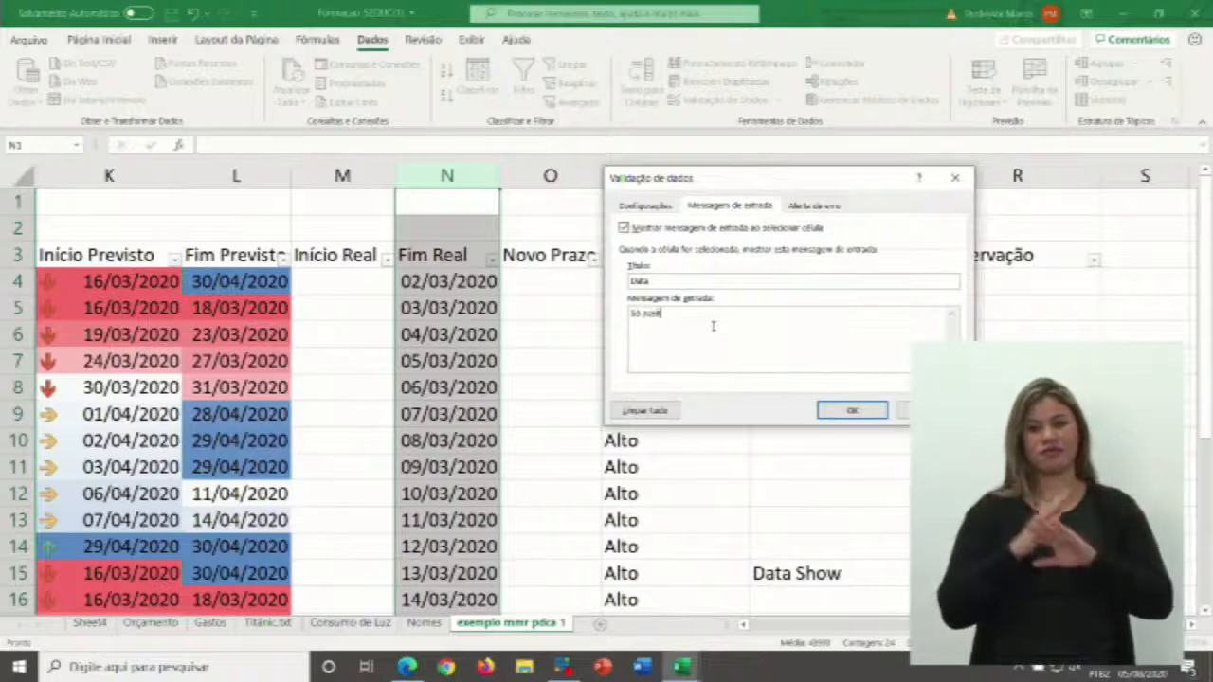
pyautogui.write('orma')
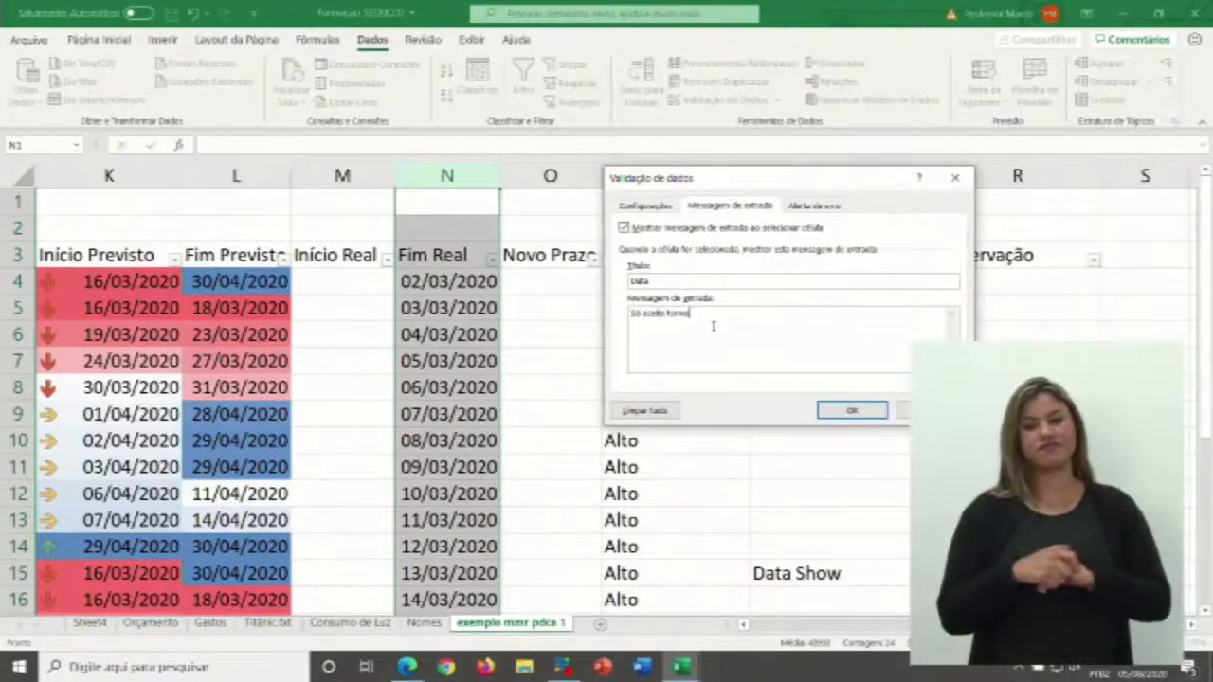
pyautogui.write('to DD')
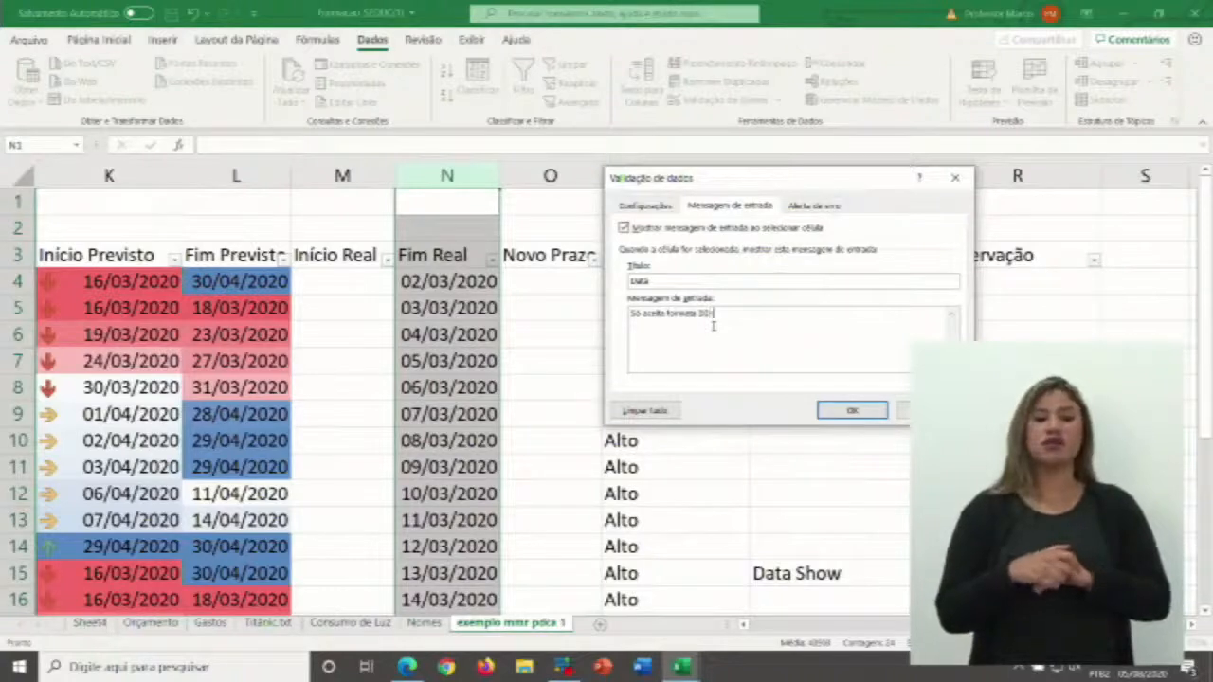
pyautogui.write('/MM')
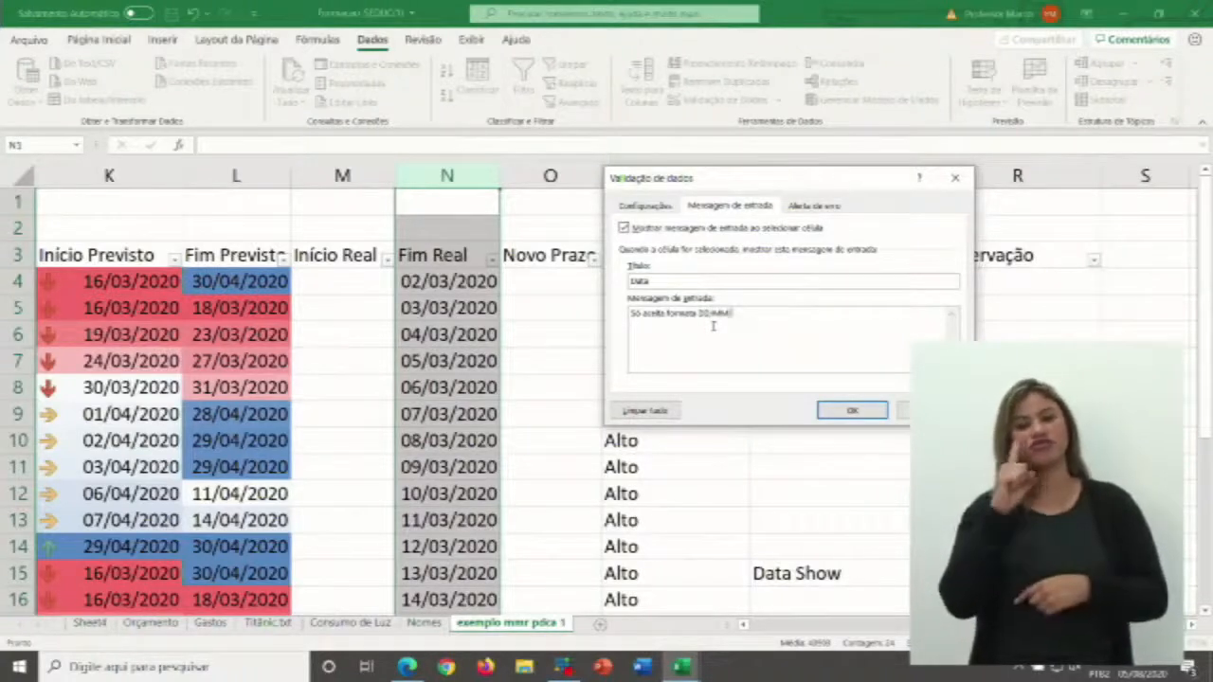
pyautogui.write('/AAAA')
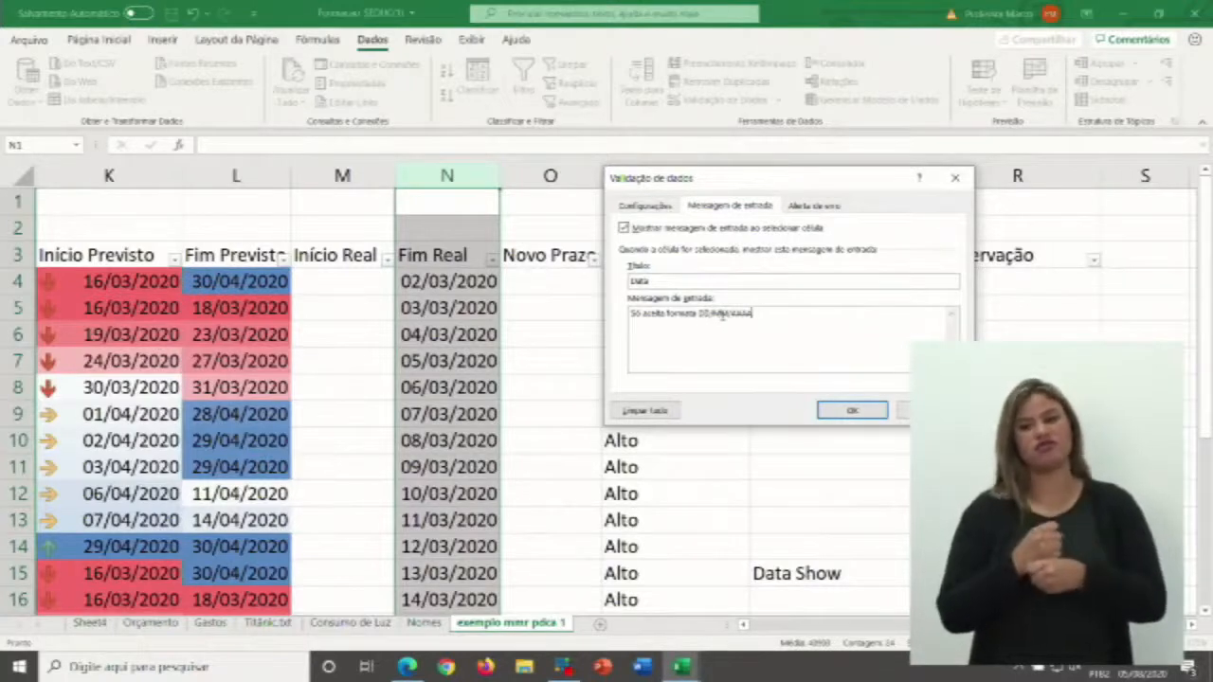
# - Set the validation's error alert to the Aviso style with the title "DATA ERRADA"
pyautogui.click(818, 206)
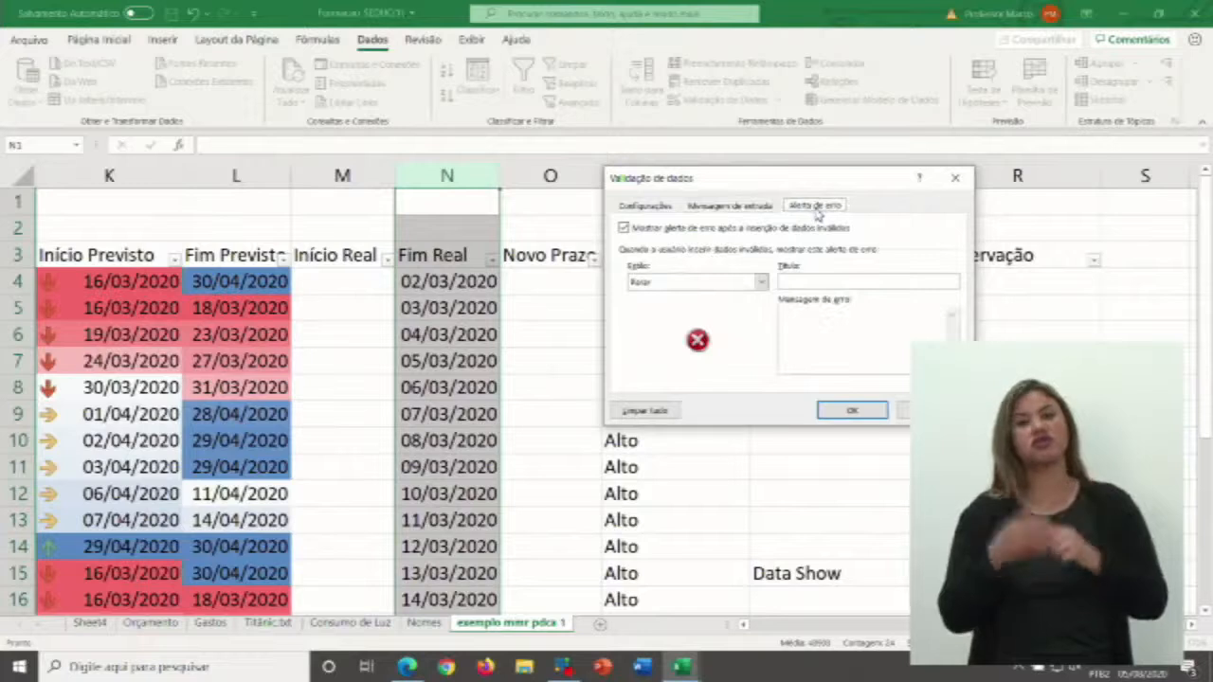
pyautogui.click(761, 283)
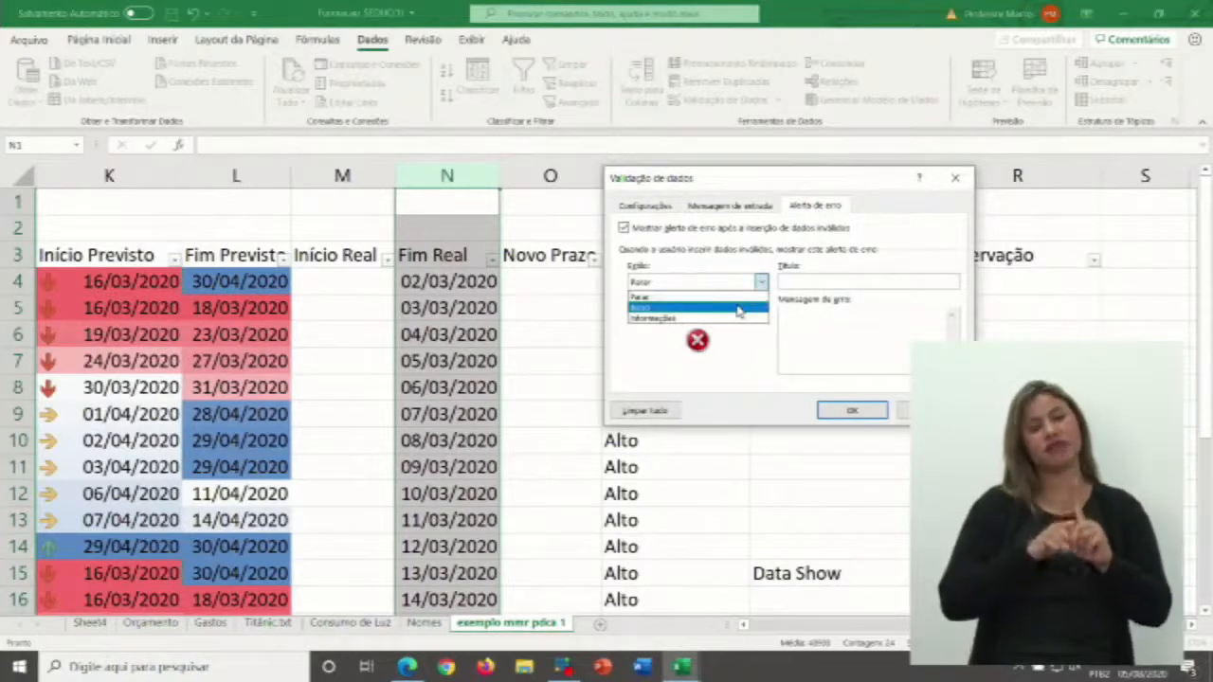
pyautogui.click(738, 311)
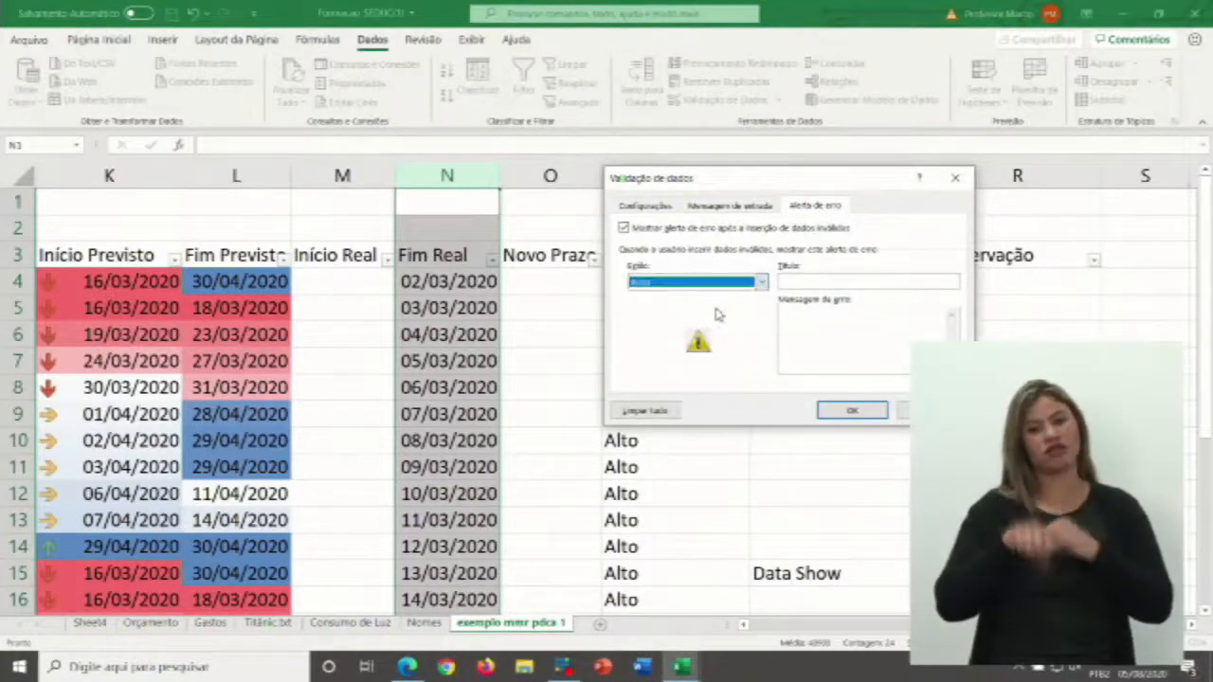
pyautogui.click(844, 279)
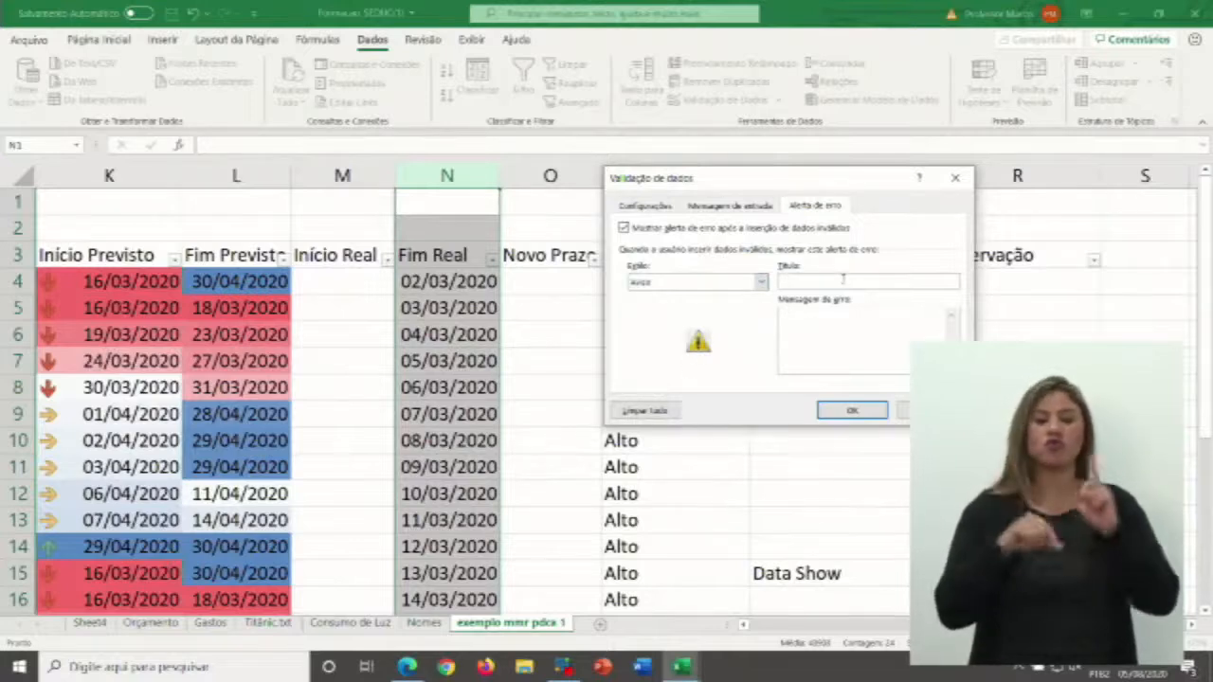
pyautogui.write('Data Show')
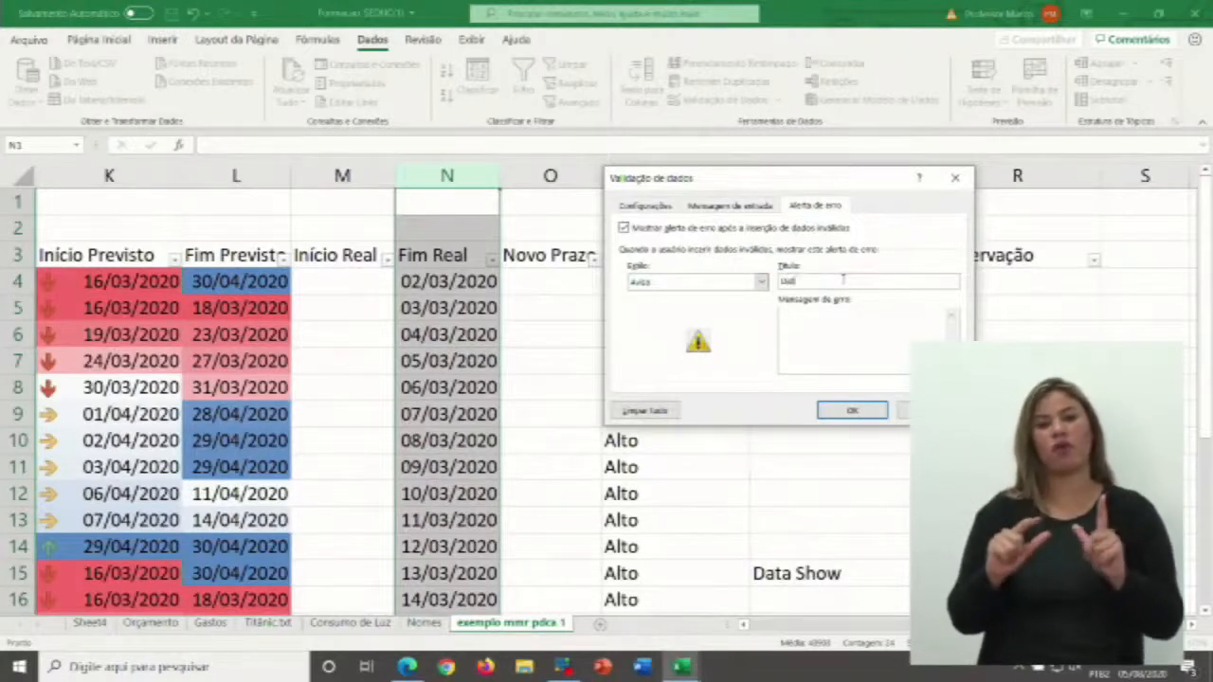
pyautogui.write('ada')
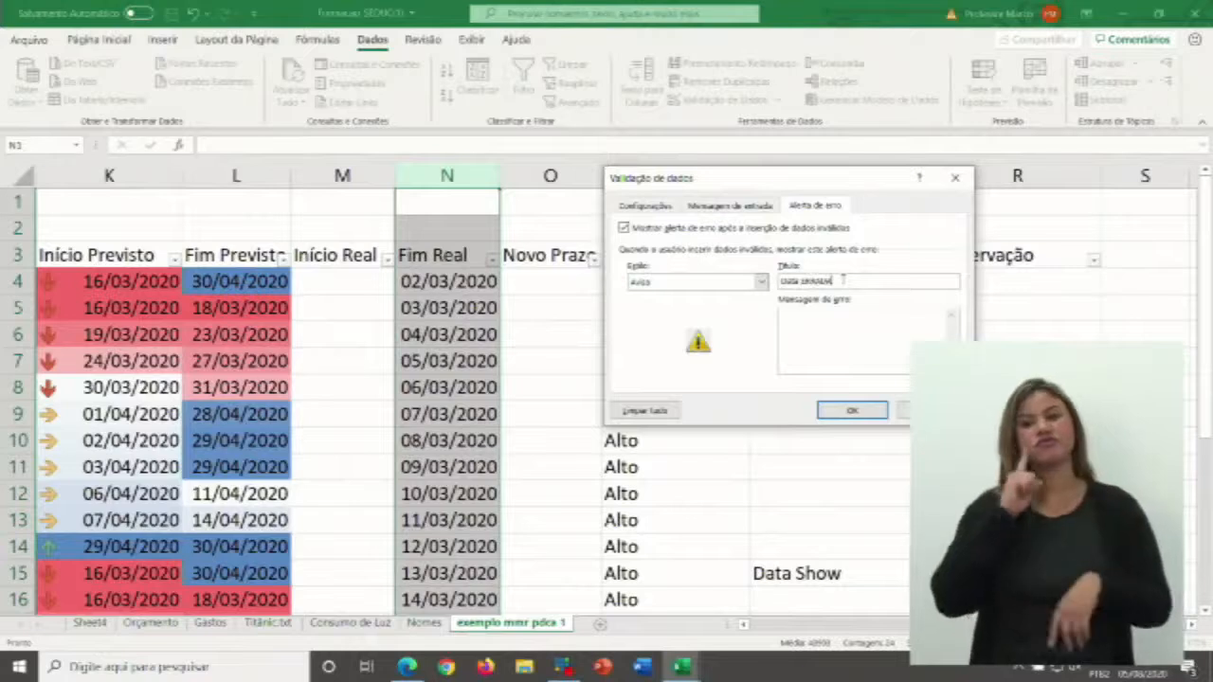
pyautogui.press('Left')
pyautogui.press('Left')
pyautogui.press('Left')
pyautogui.press('Left')
pyautogui.press('Left')
pyautogui.press('Left')
pyautogui.press('Left')
pyautogui.press('BackSpace')
pyautogui.press('BackSpace')
pyautogui.write('TA')
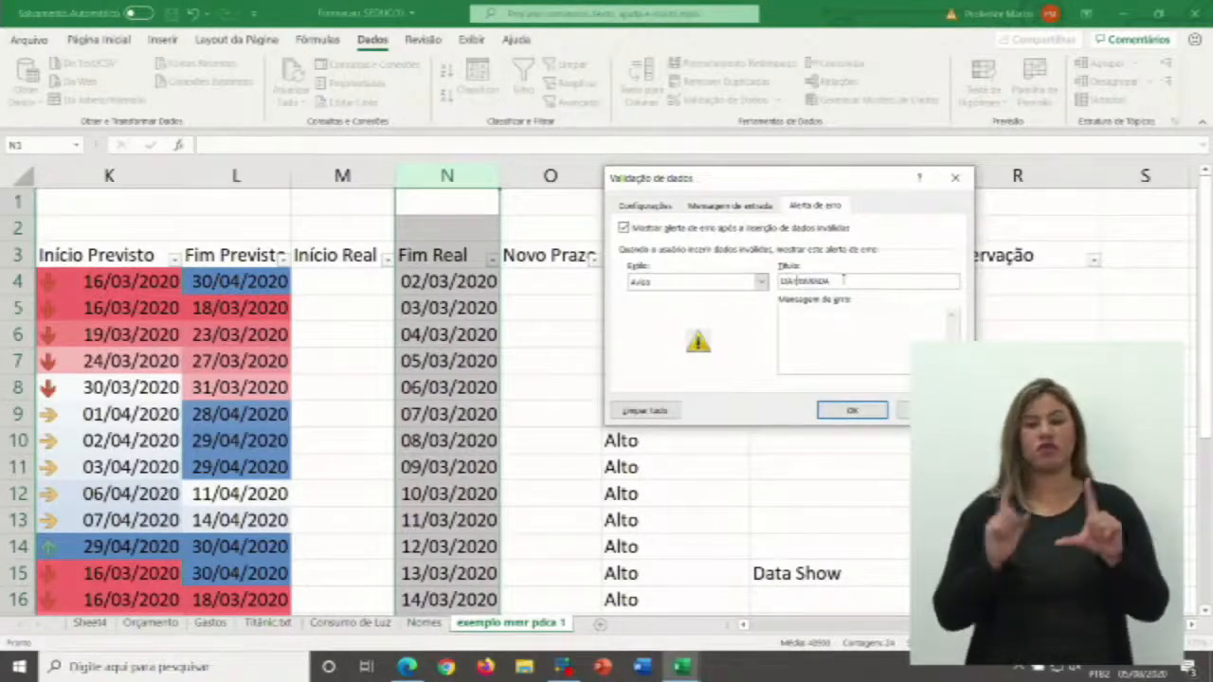
# - Set the error message to "Você preencher a data no formato errado ou fora do ano letivo de 2020" and apply the validation
pyautogui.click(868, 334)
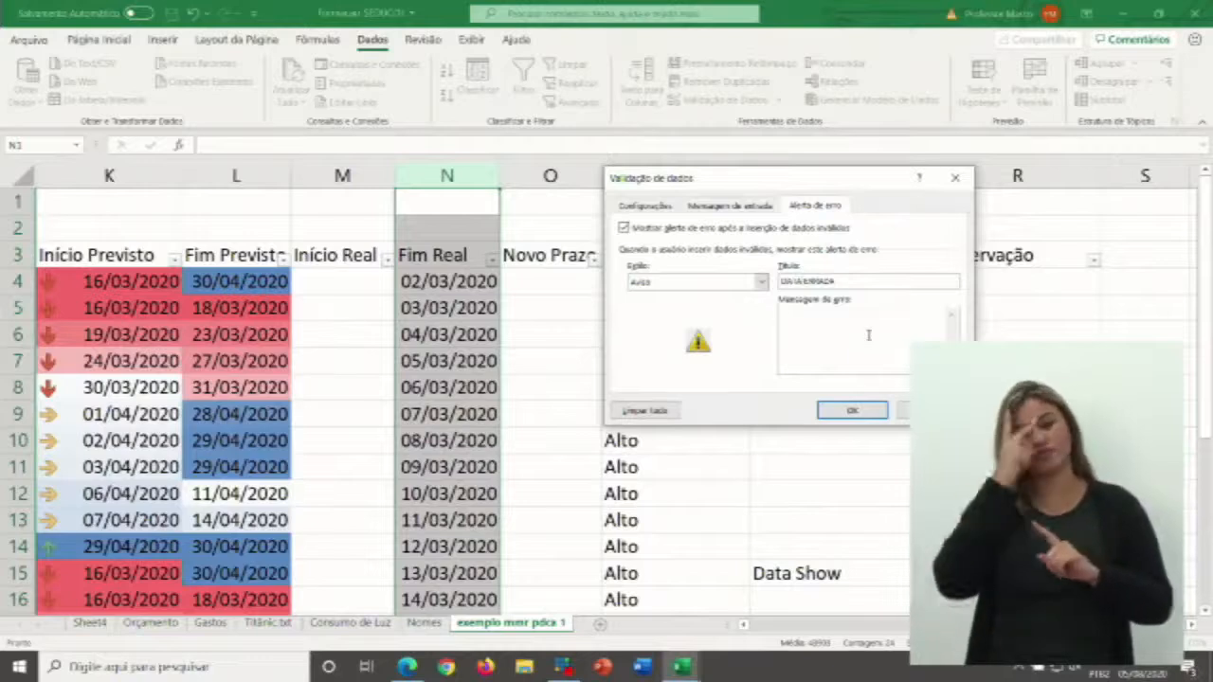
pyautogui.write('Você')
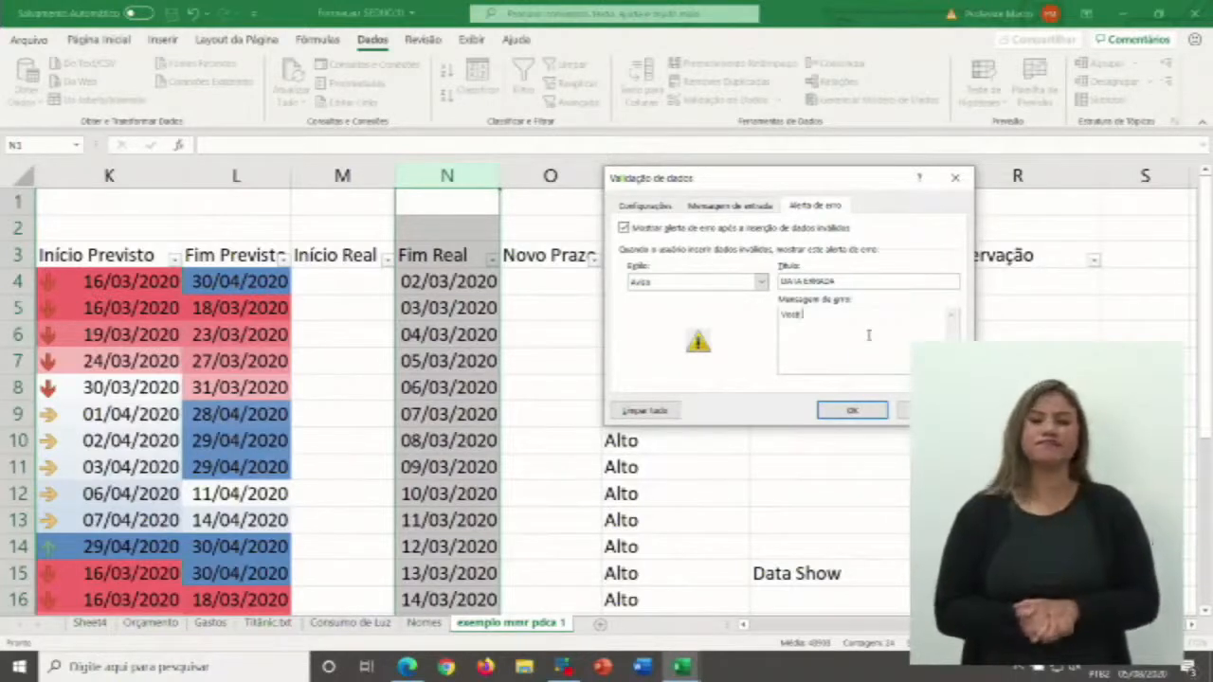
pyautogui.write(' estencher a data')
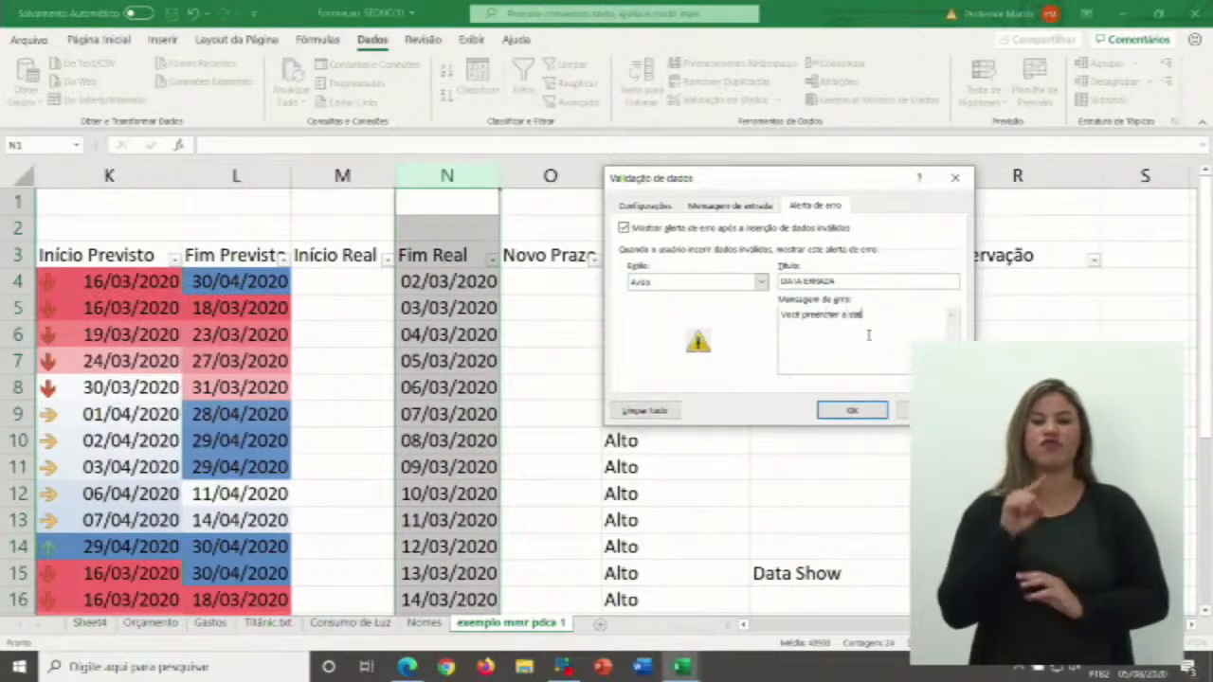
pyautogui.write(' no format')
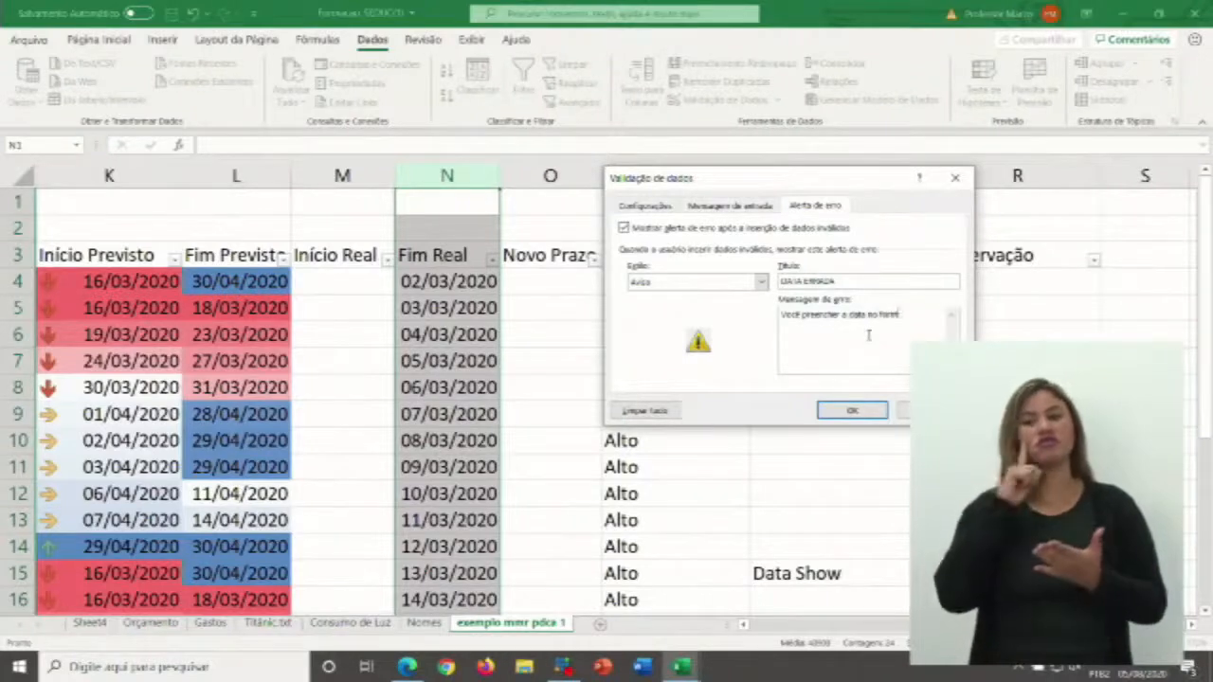
pyautogui.write('o ddrado va')
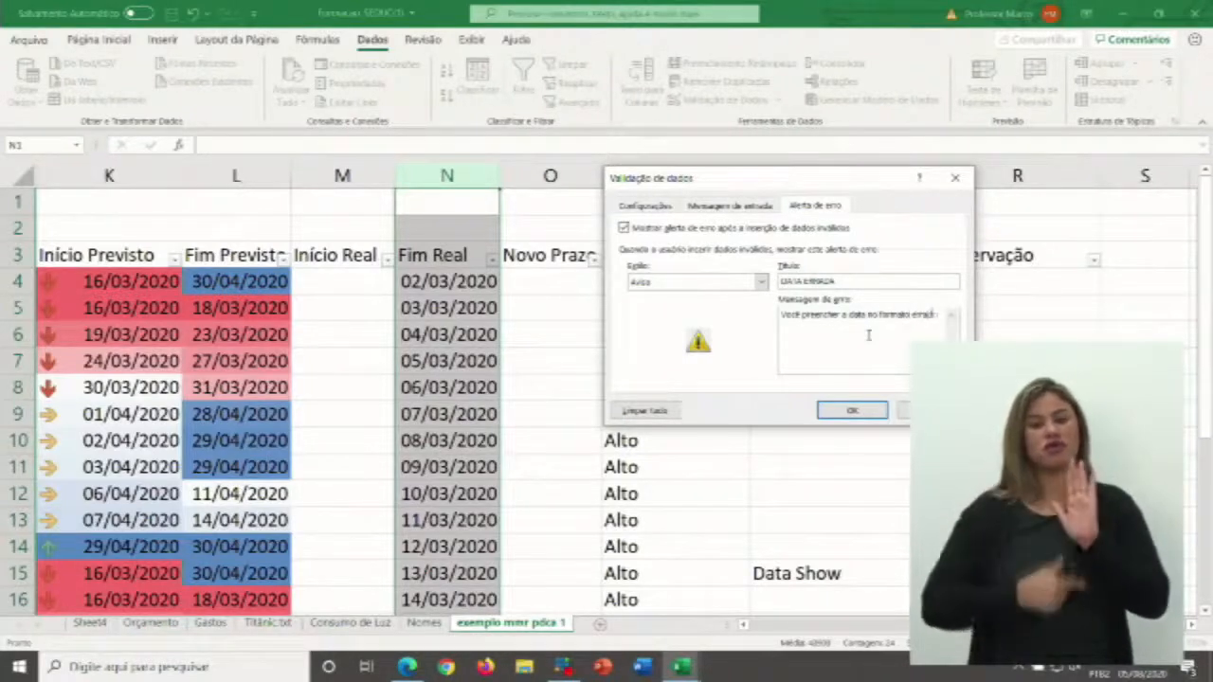
pyautogui.write(' fora')
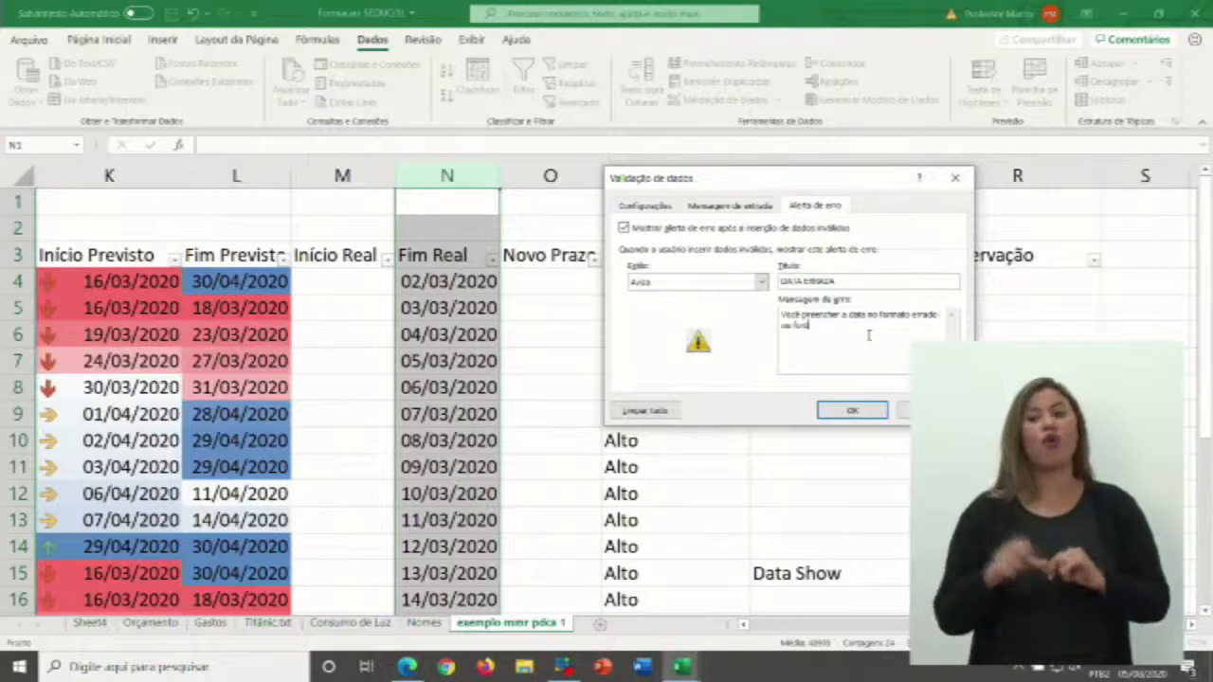
pyautogui.write(' do ano vitivo de 2020')
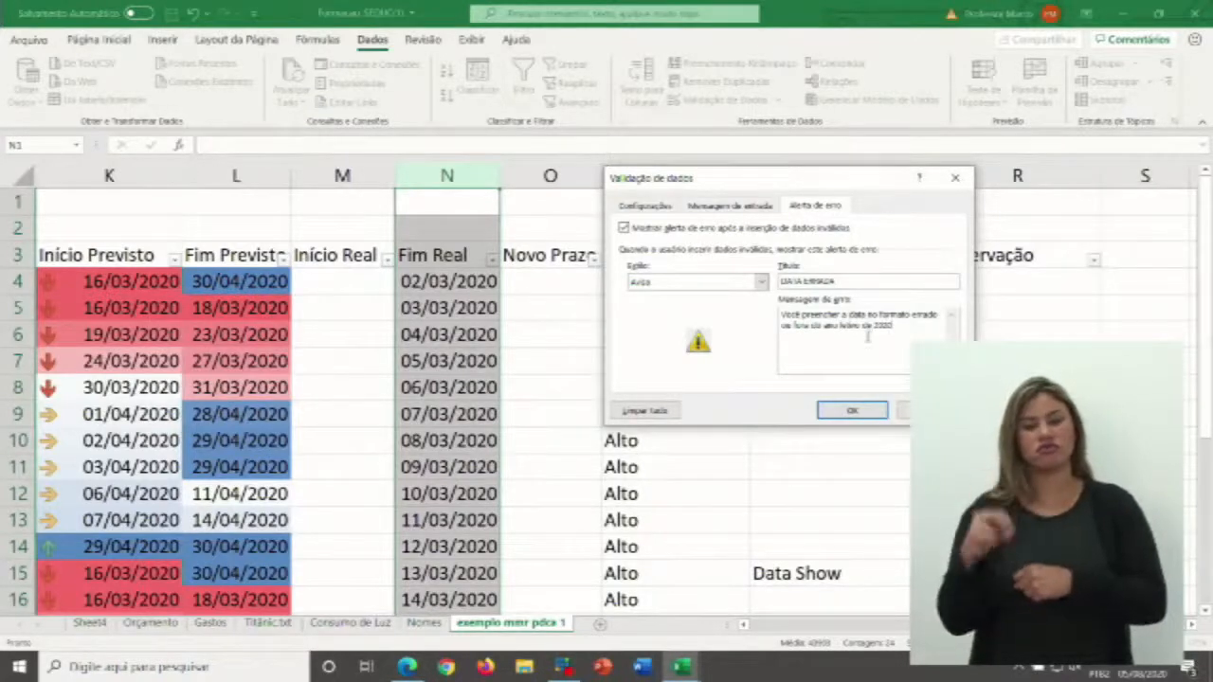
pyautogui.click(864, 411)
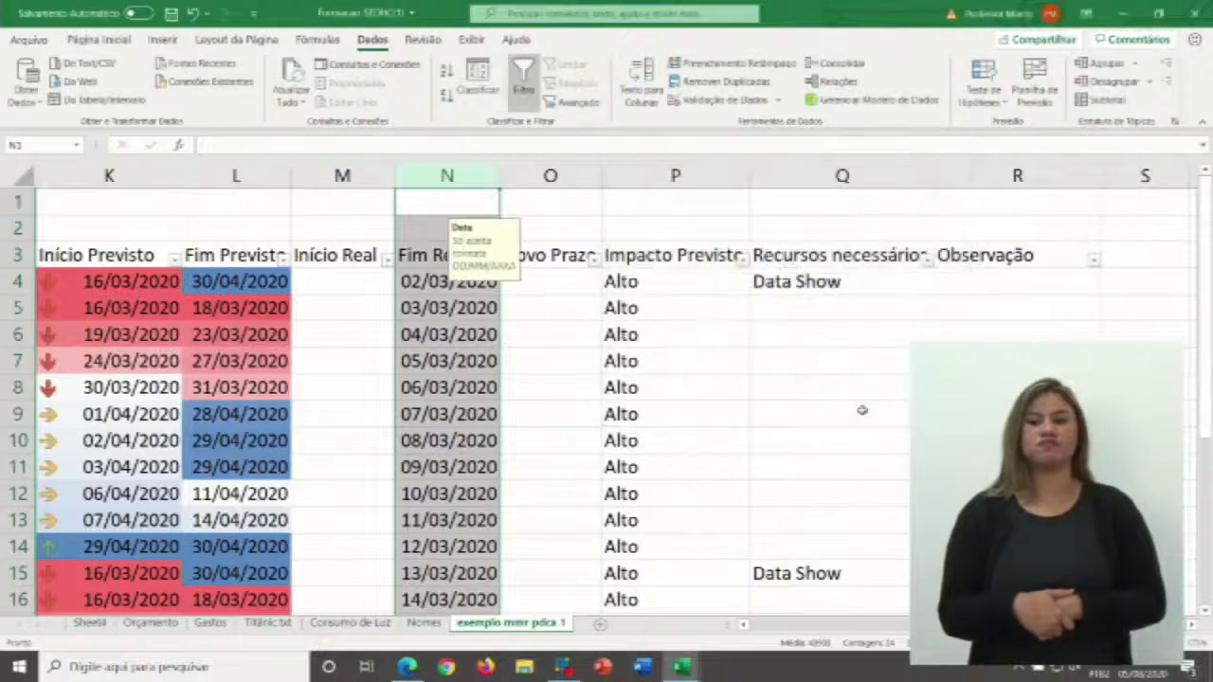
# - Check the input message on several Fim Real date cells, including N6 and N4
pyautogui.click(450, 333)
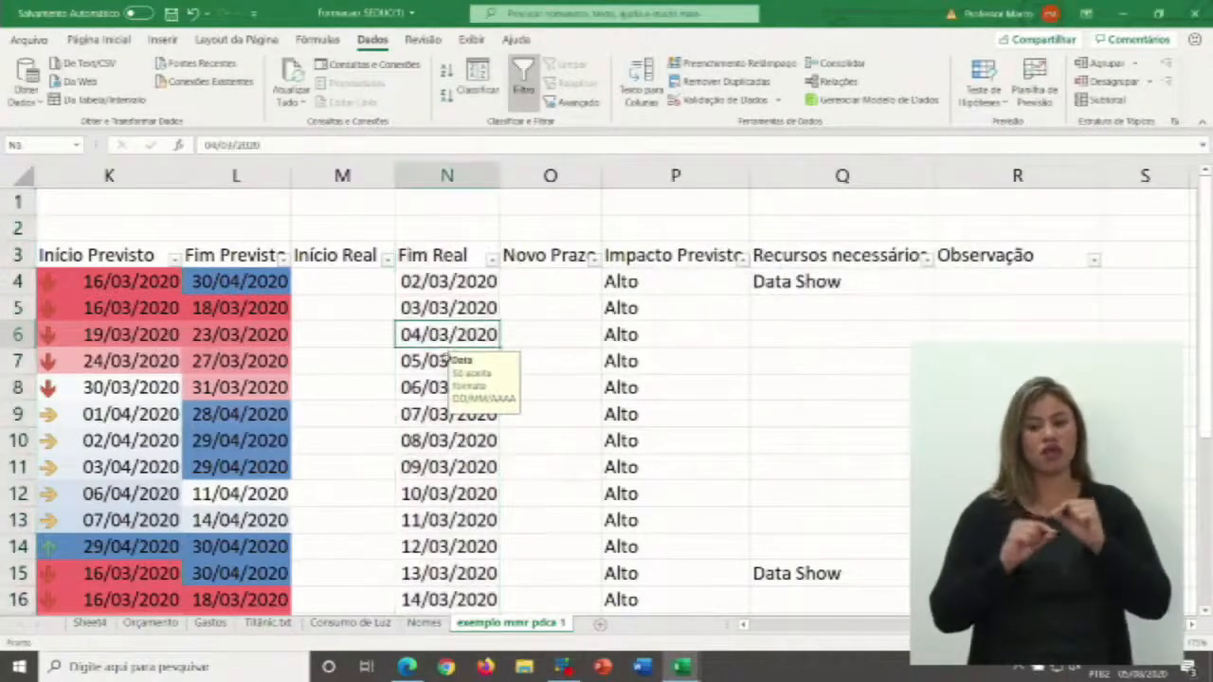
pyautogui.click(446, 283)
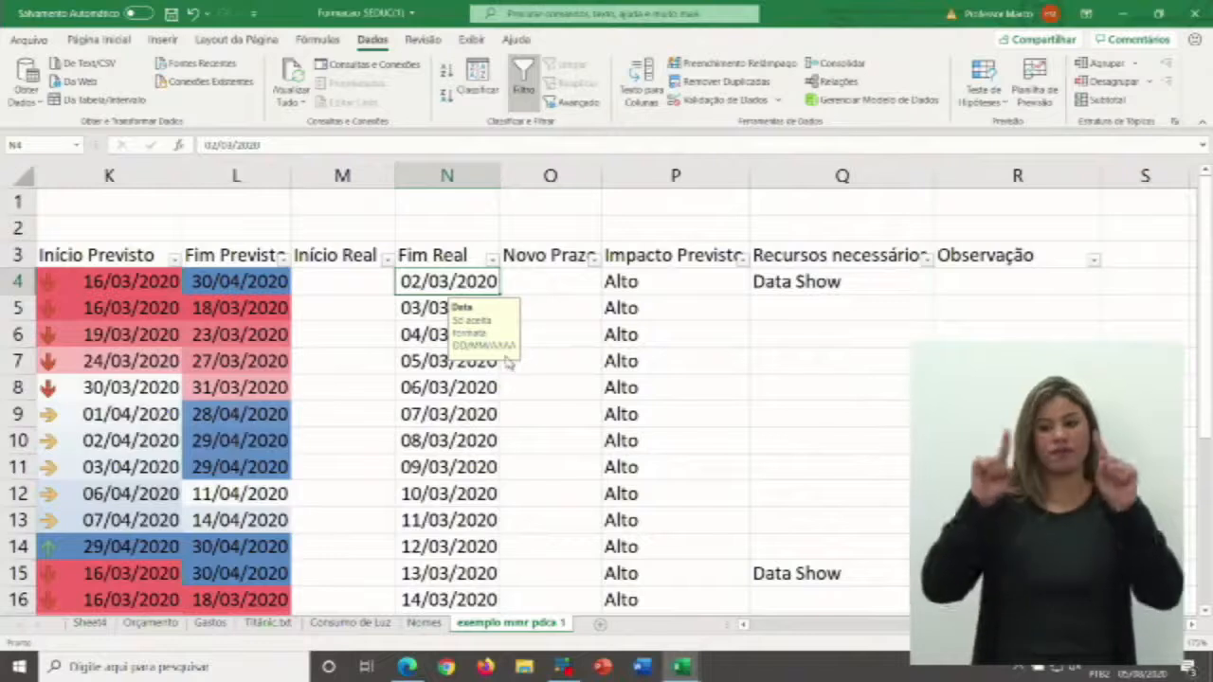
pyautogui.click(493, 415)
# - Try to enter 03/03/2019 in N4 to test the date validation, and cancel the entry at the alert
pyautogui.click(442, 287)
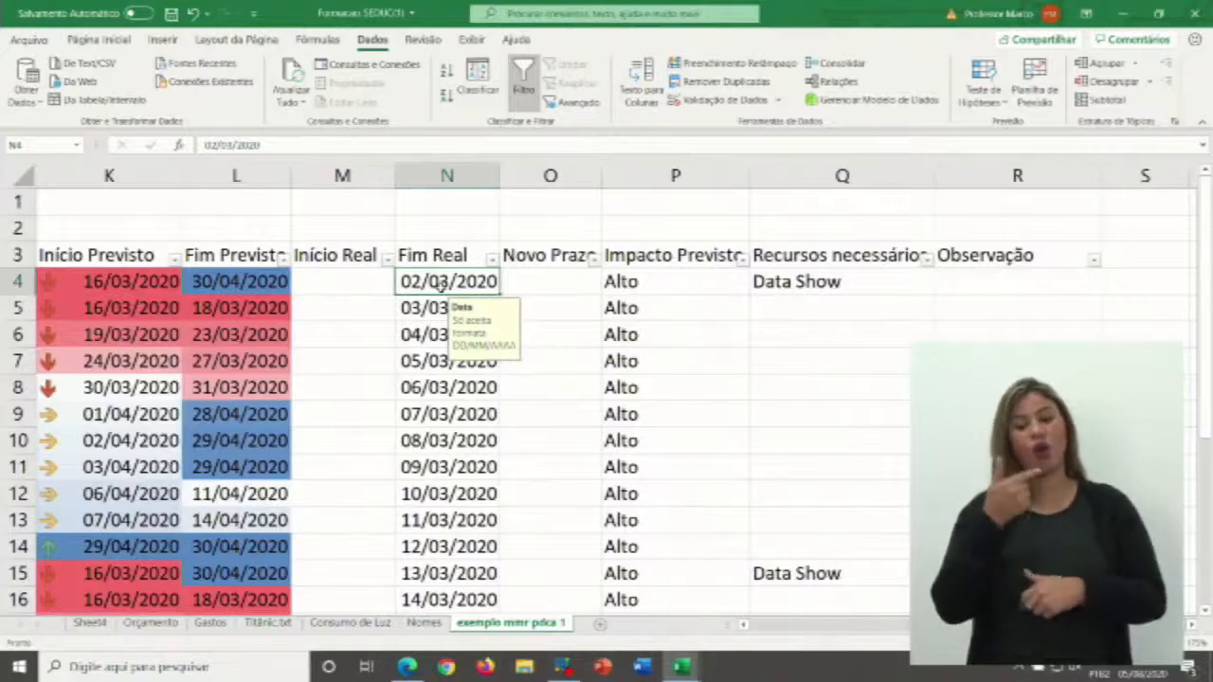
pyautogui.write('03')
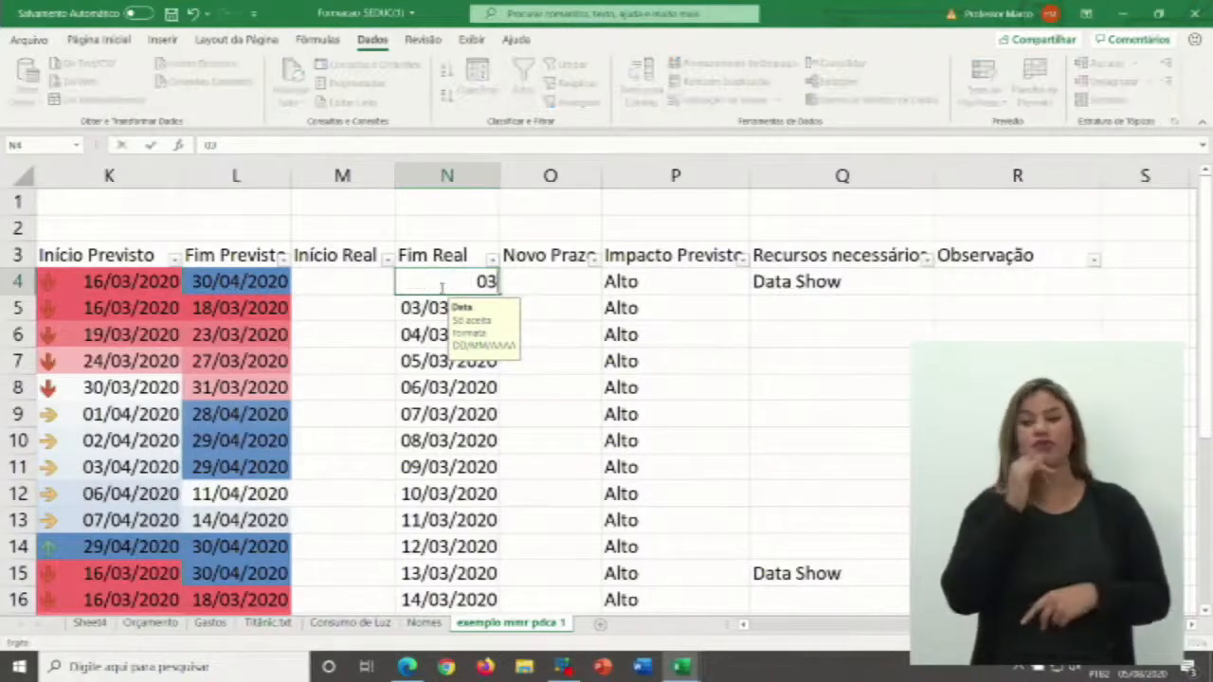
pyautogui.write('/03/2019')
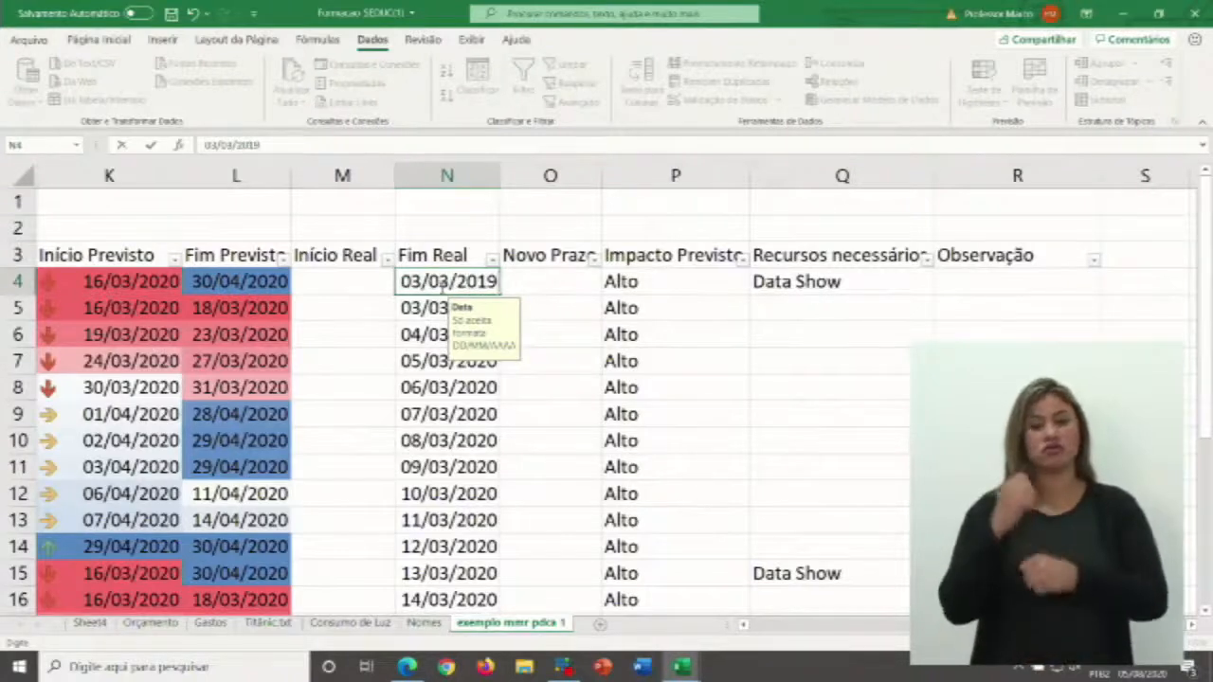
pyautogui.press('Return')
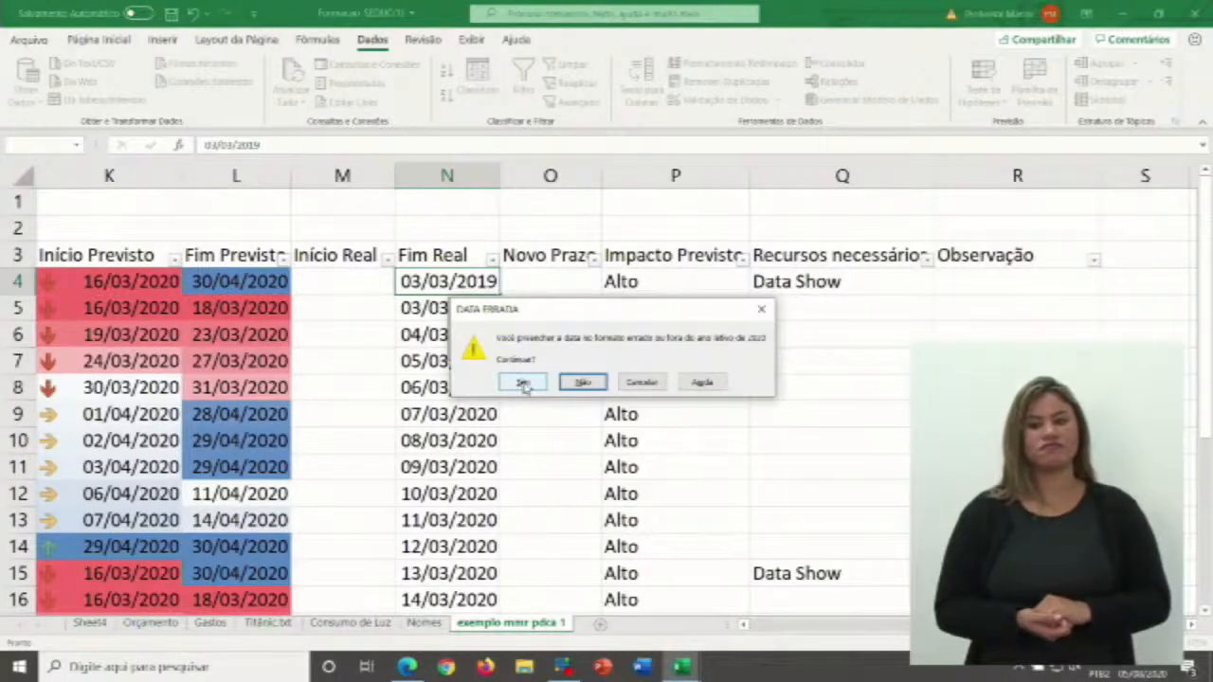
pyautogui.click(584, 381)
pyautogui.press('Return')
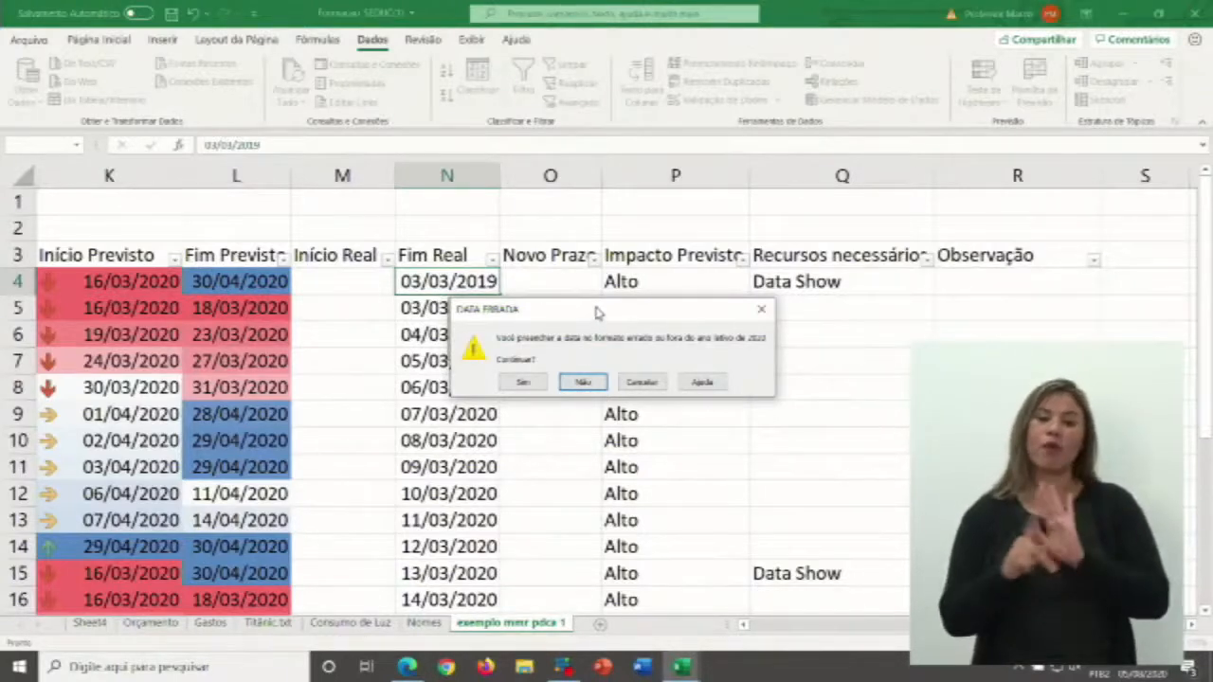
pyautogui.click(761, 308)
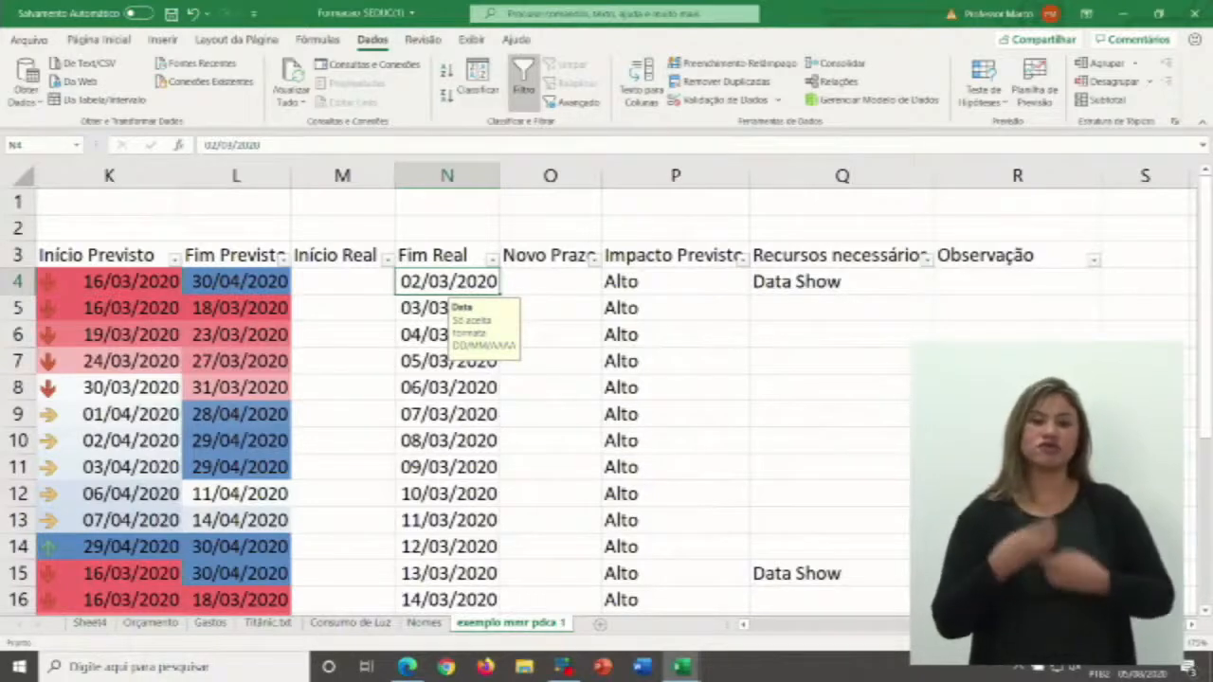
# - Return to the start of the action plan and review the Status column from its header in B3
pyautogui.click(422, 358)
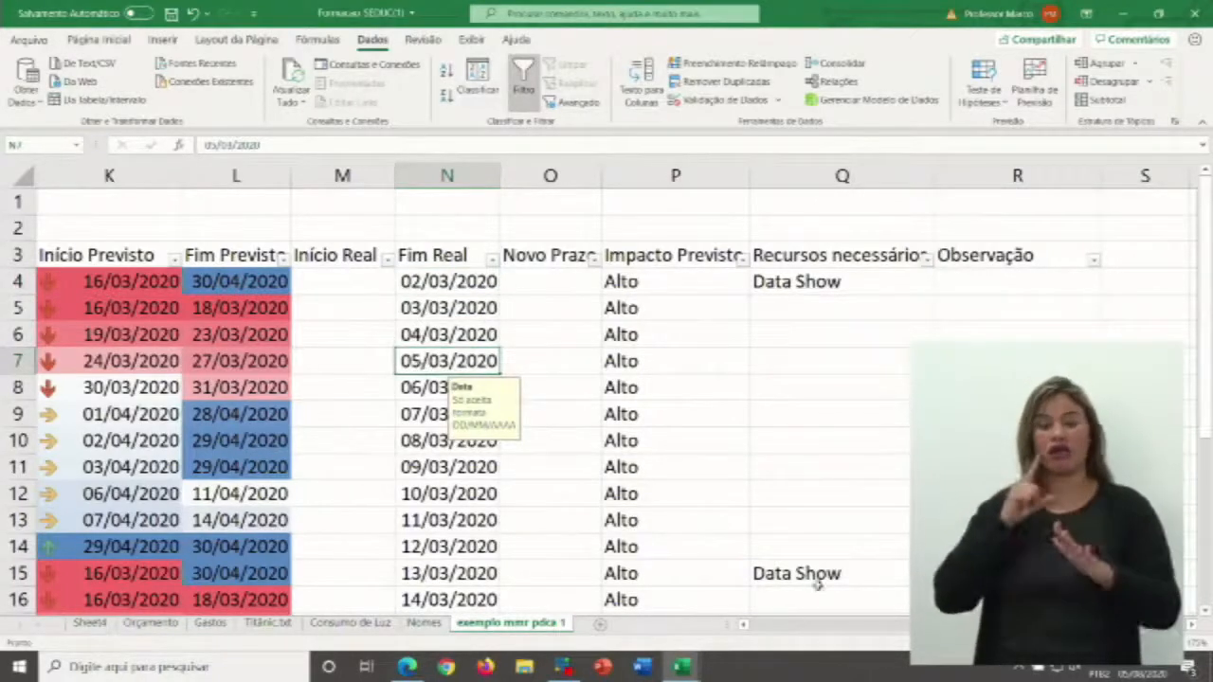
pyautogui.moveTo(969, 626); pyautogui.dragTo(743, 645)
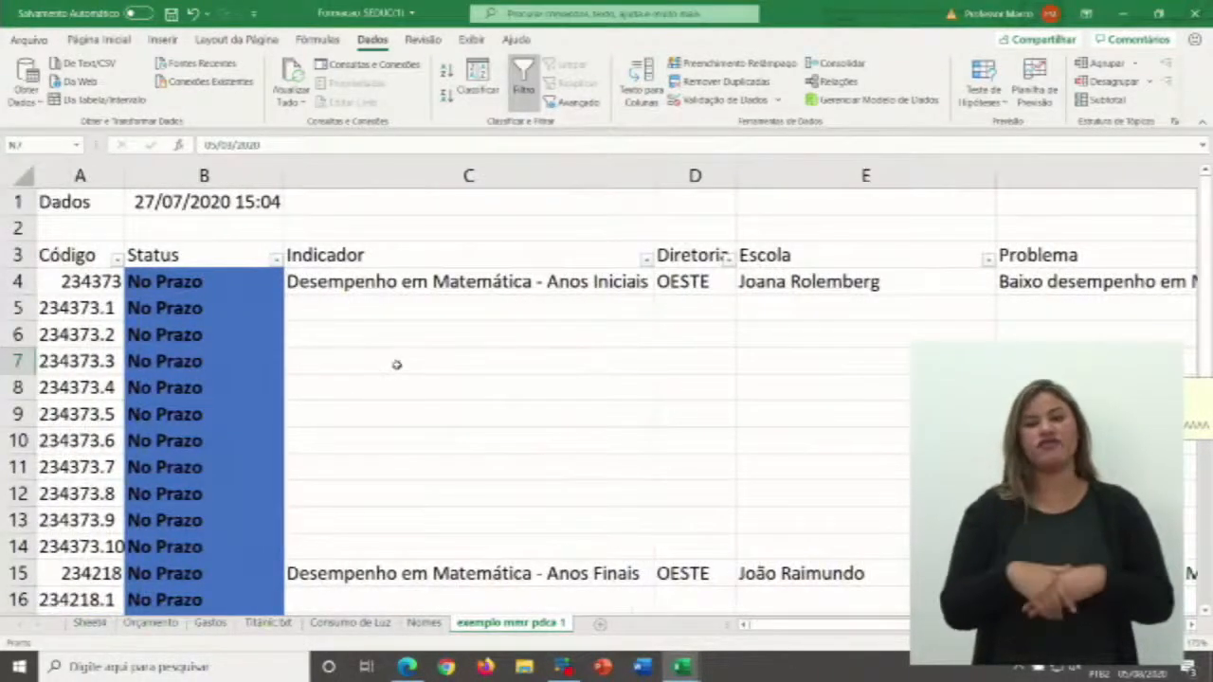
pyautogui.scroll(-1, 430, 369)
pyautogui.click(189, 252)
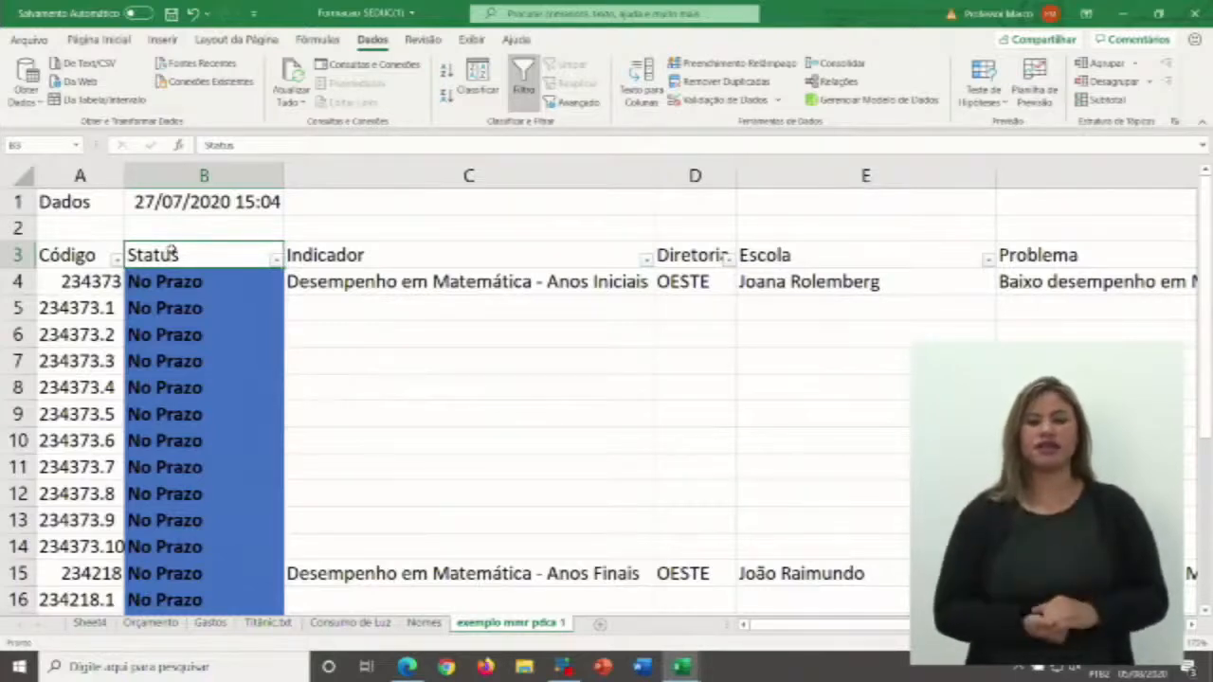
pyautogui.scroll(-2, 465, 319)
pyautogui.scroll(2, 539, 433)
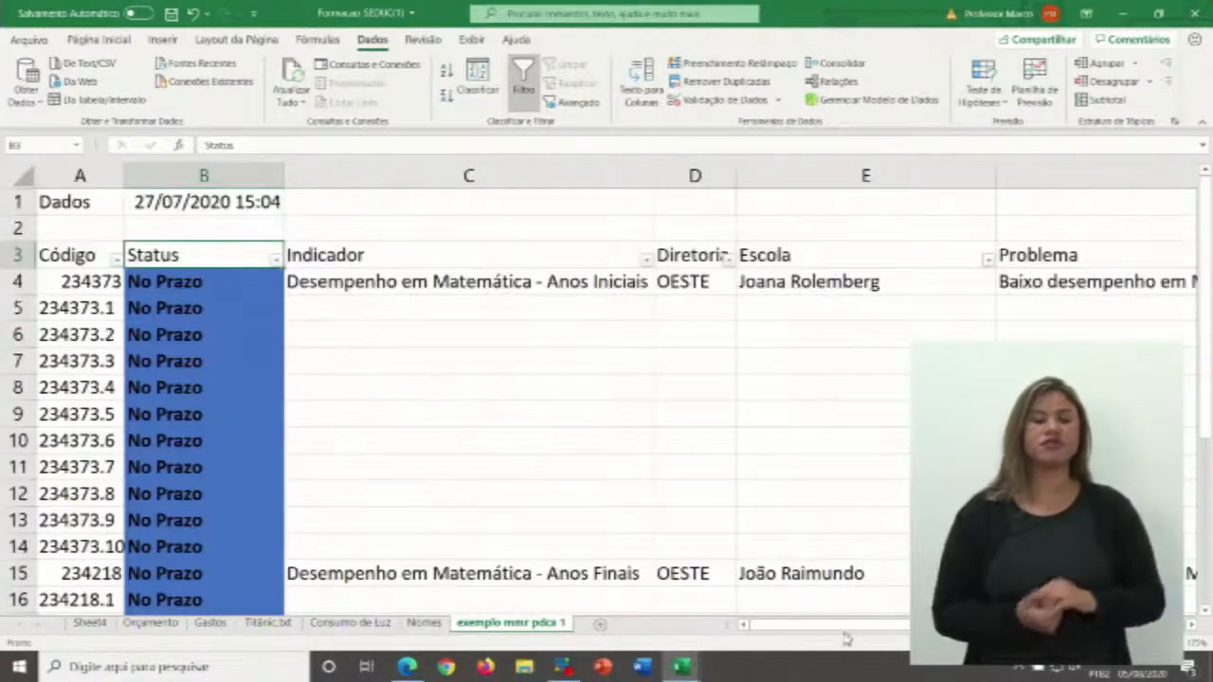
pyautogui.moveTo(853, 627); pyautogui.dragTo(1080, 629)
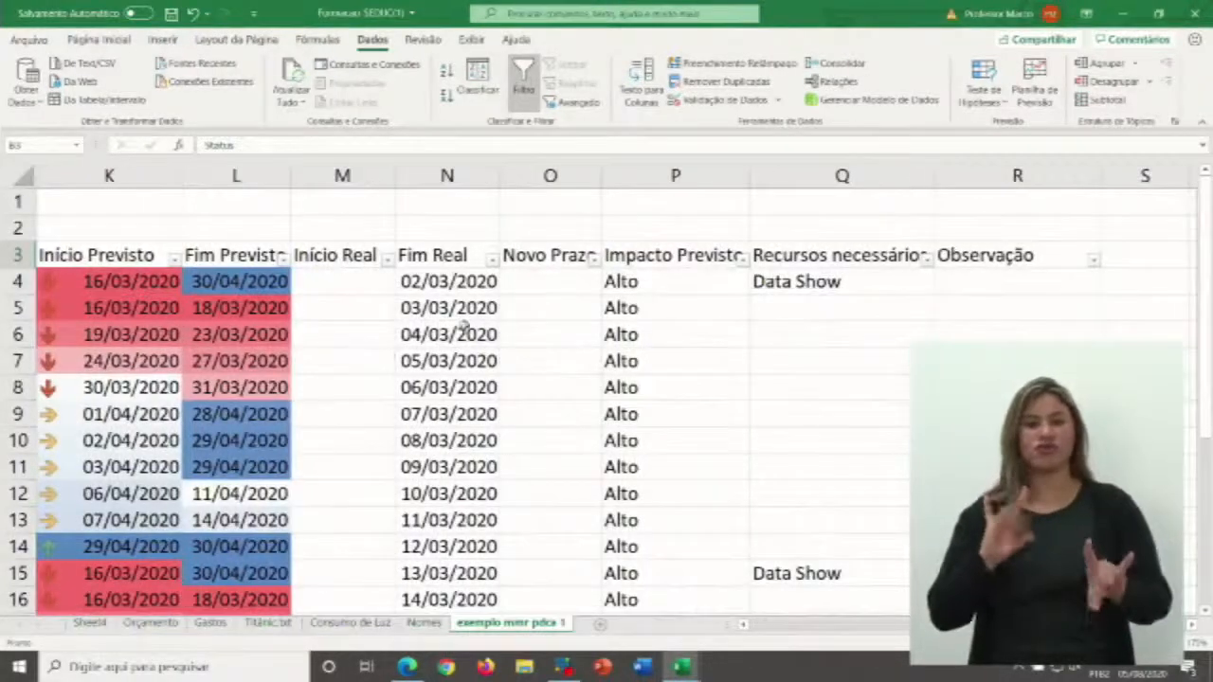
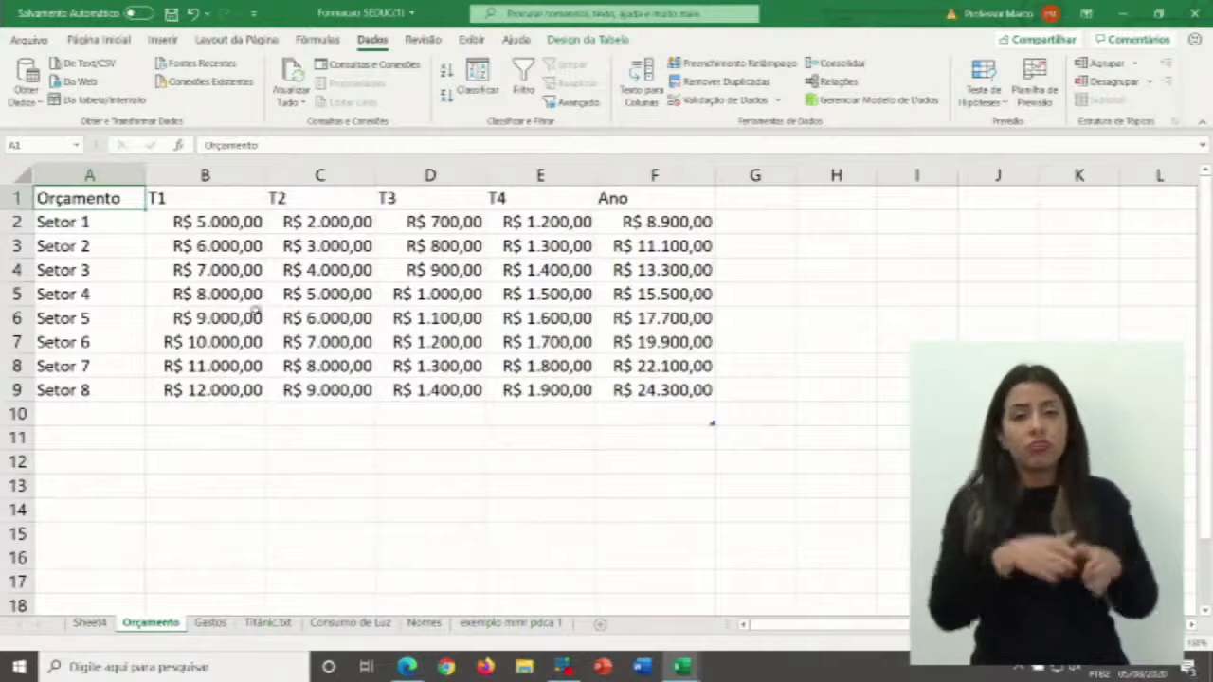
# - Examine the Orçamento header and the sector names from Setor 1 to Setor 4 in column A of the Orçamento sheet
pyautogui.click(99, 205)
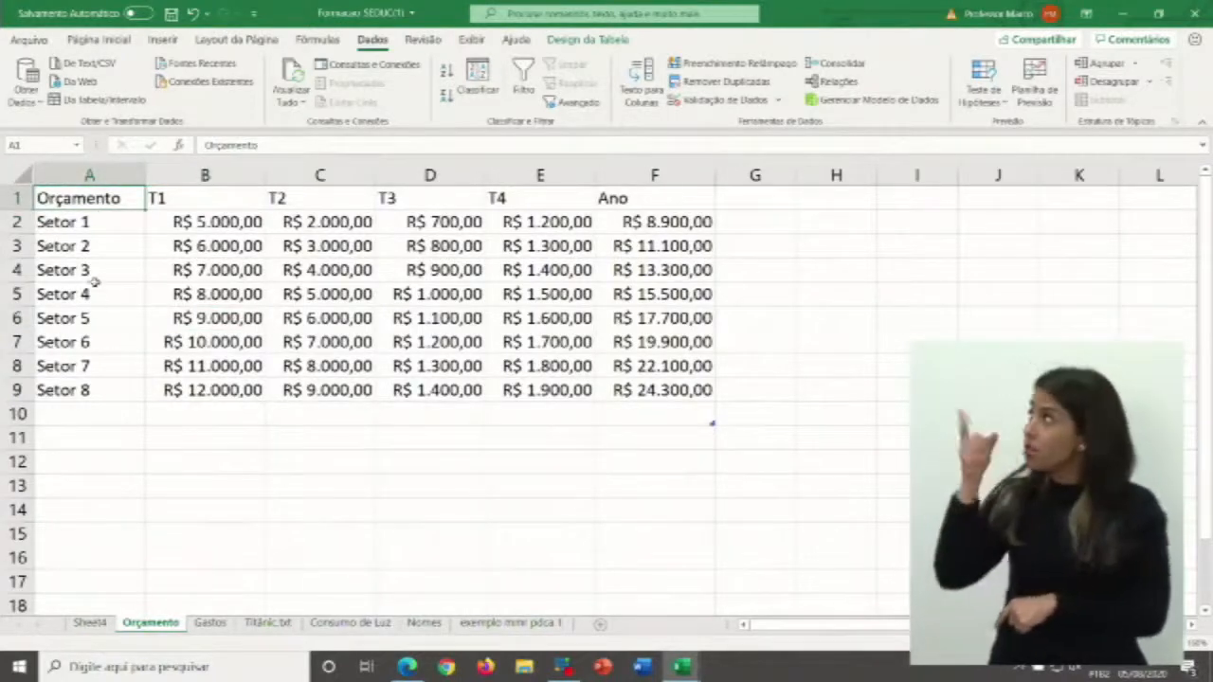
pyautogui.click(97, 225)
pyautogui.click(100, 252)
pyautogui.click(104, 222)
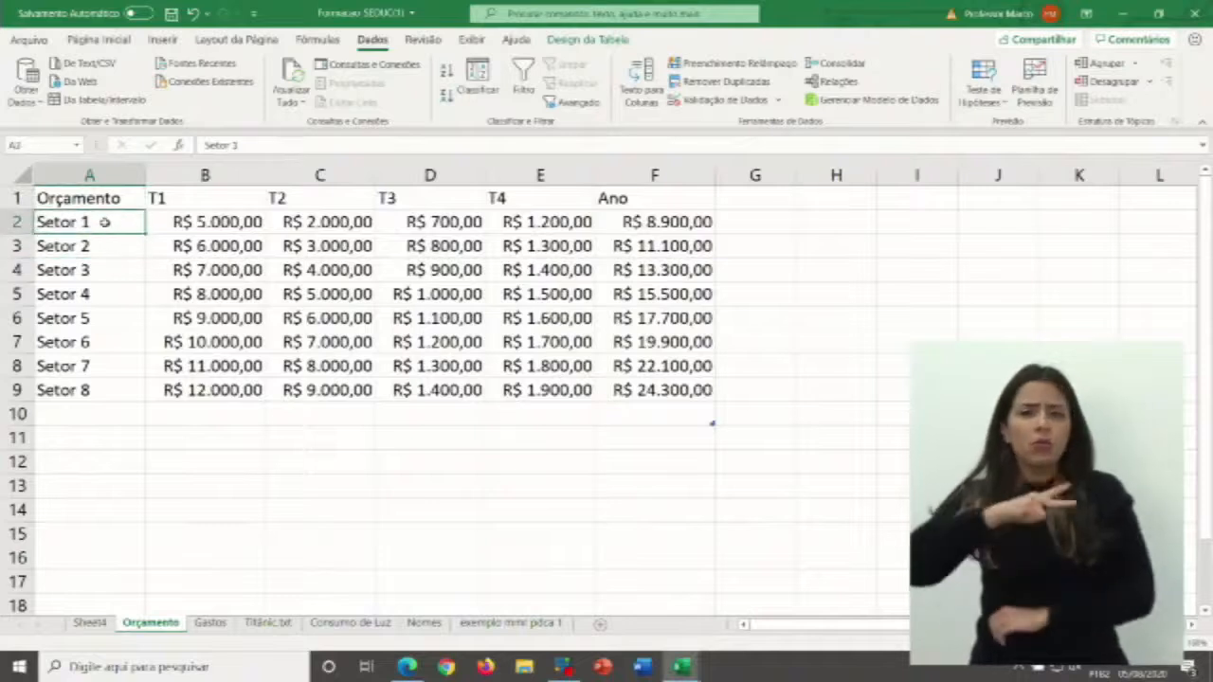
pyautogui.click(104, 248)
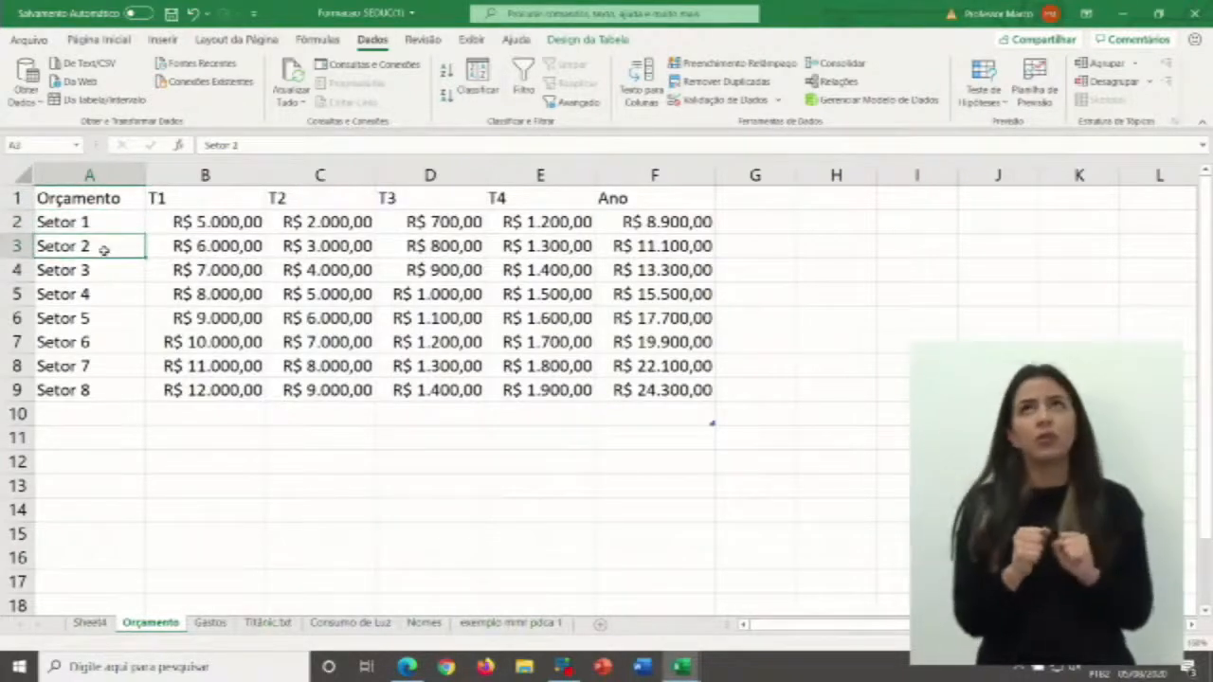
pyautogui.click(102, 273)
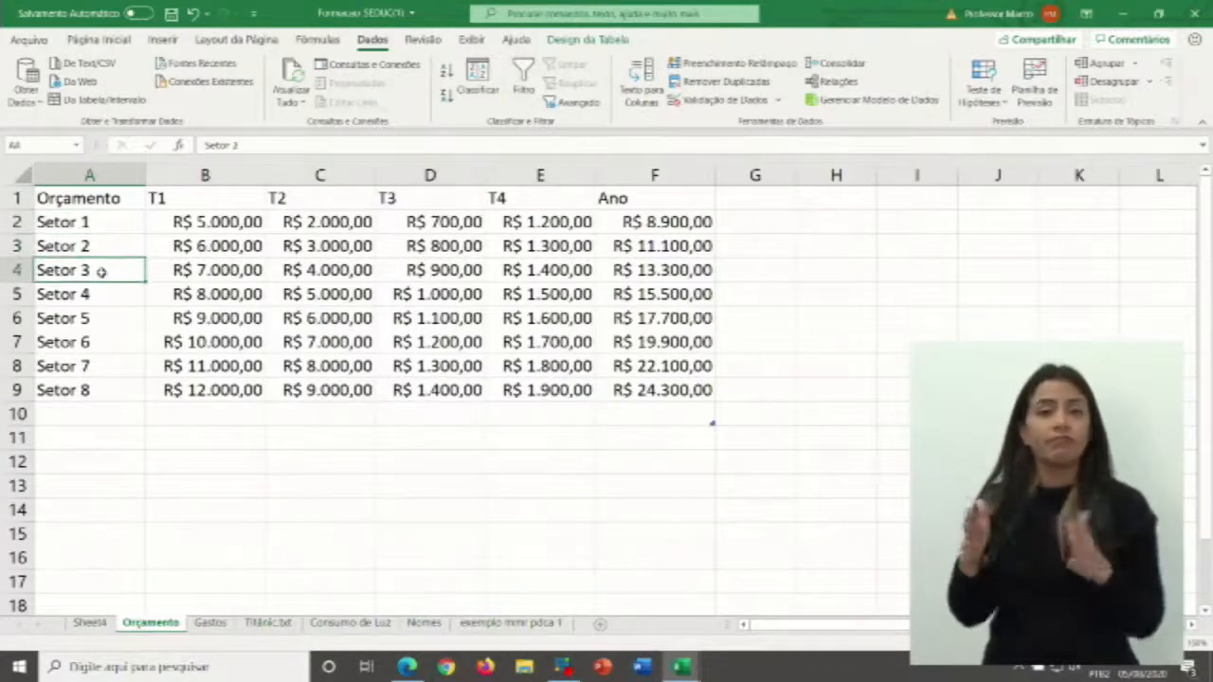
pyautogui.click(104, 294)
pyautogui.moveTo(108, 225); pyautogui.dragTo(104, 300)
pyautogui.click(358, 316)
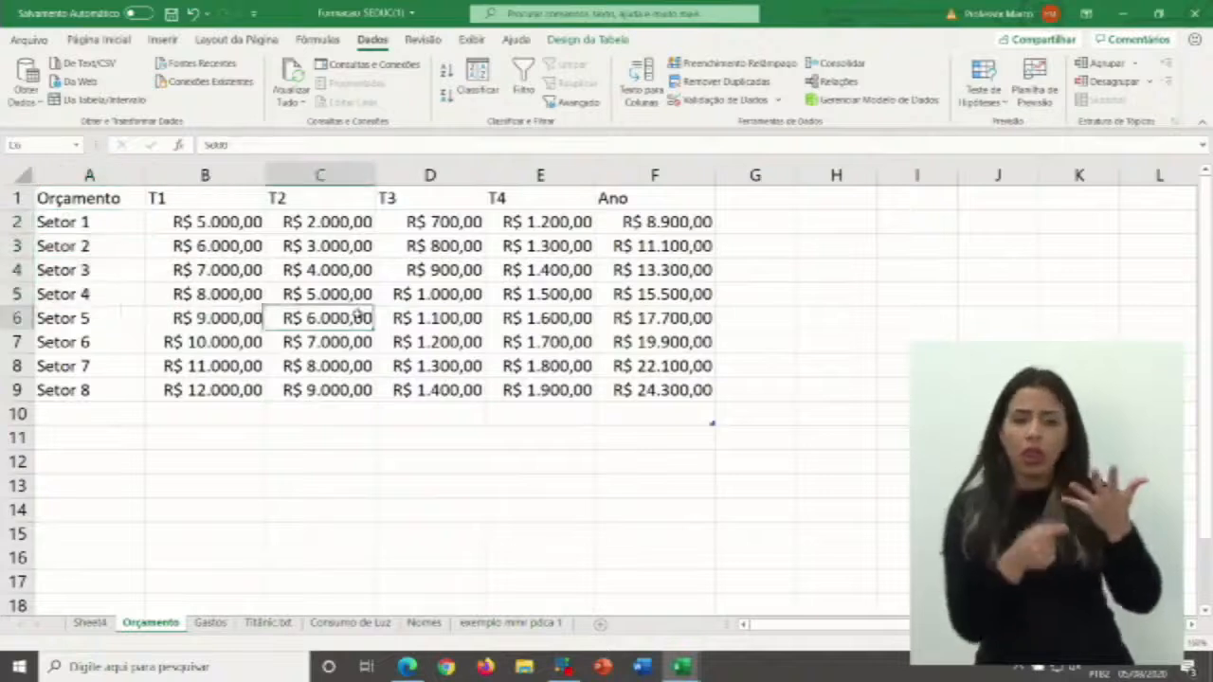
# - Review how the budget table crosses its T1, T2 and Ano columns with the sector rows, starting from the headers
pyautogui.click(175, 196)
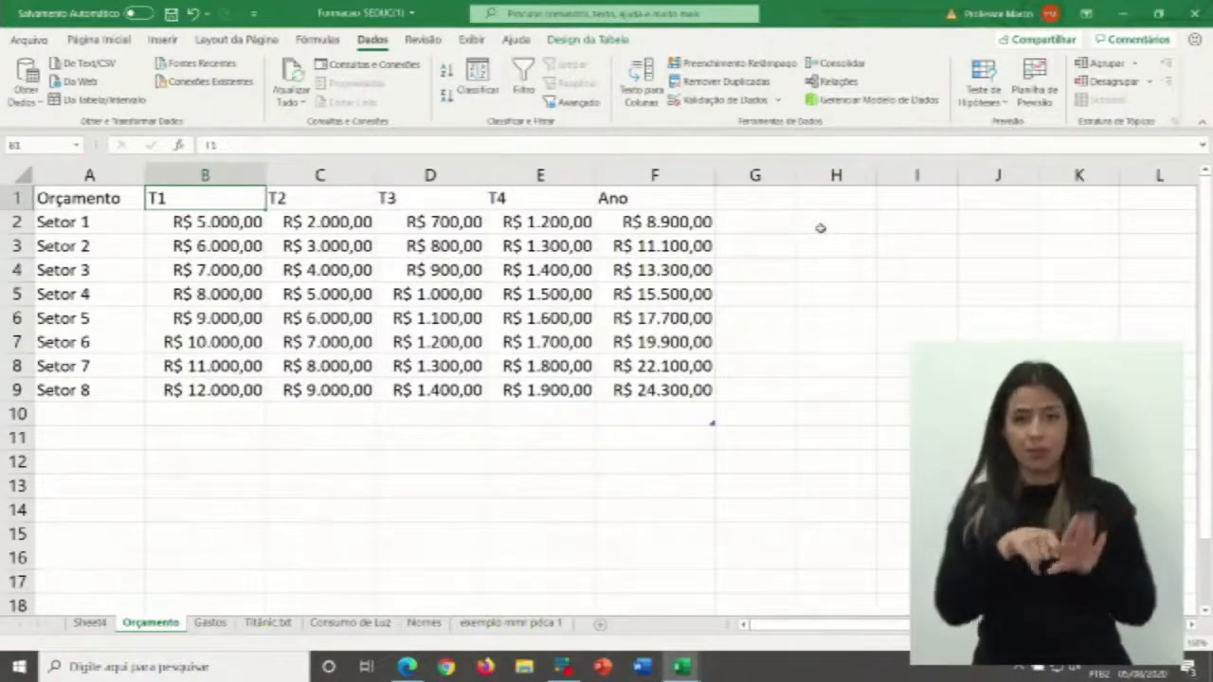
pyautogui.click(627, 254)
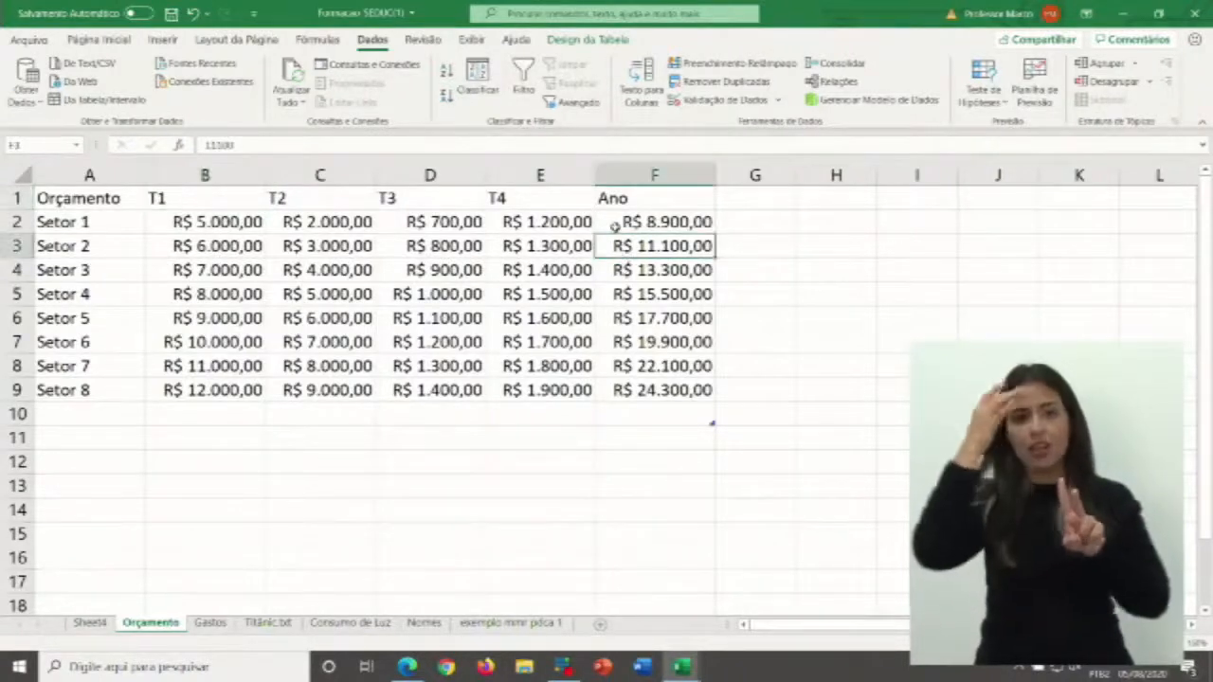
pyautogui.click(359, 224)
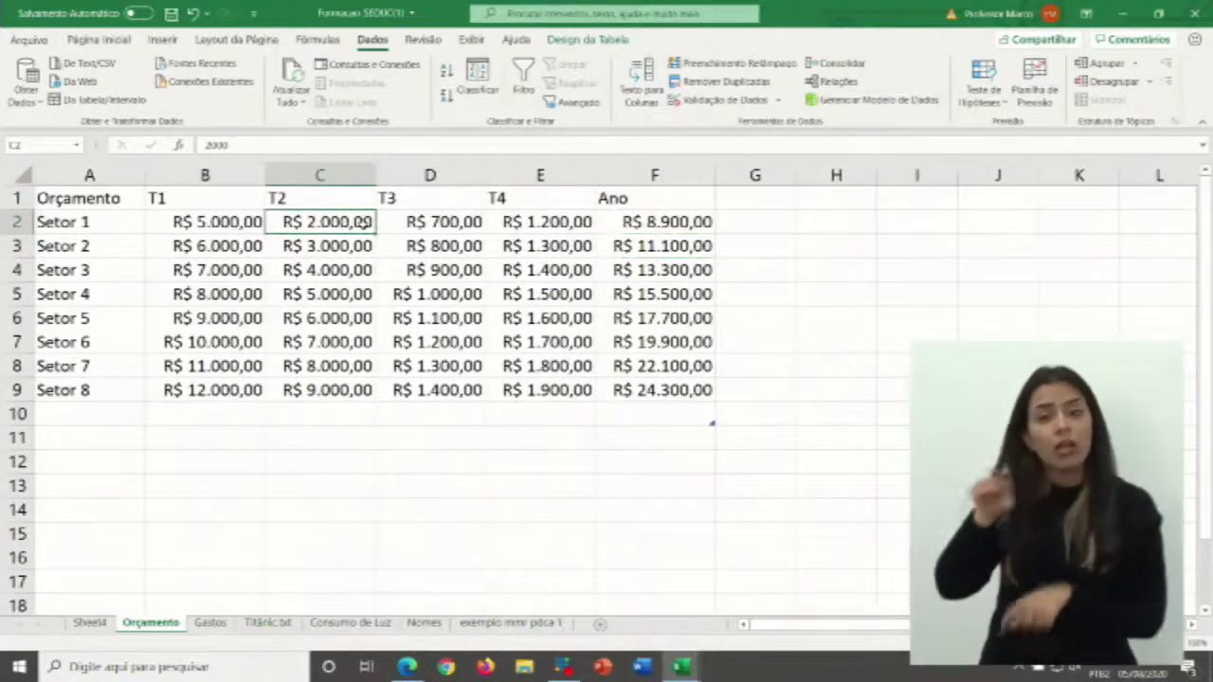
pyautogui.click(116, 203)
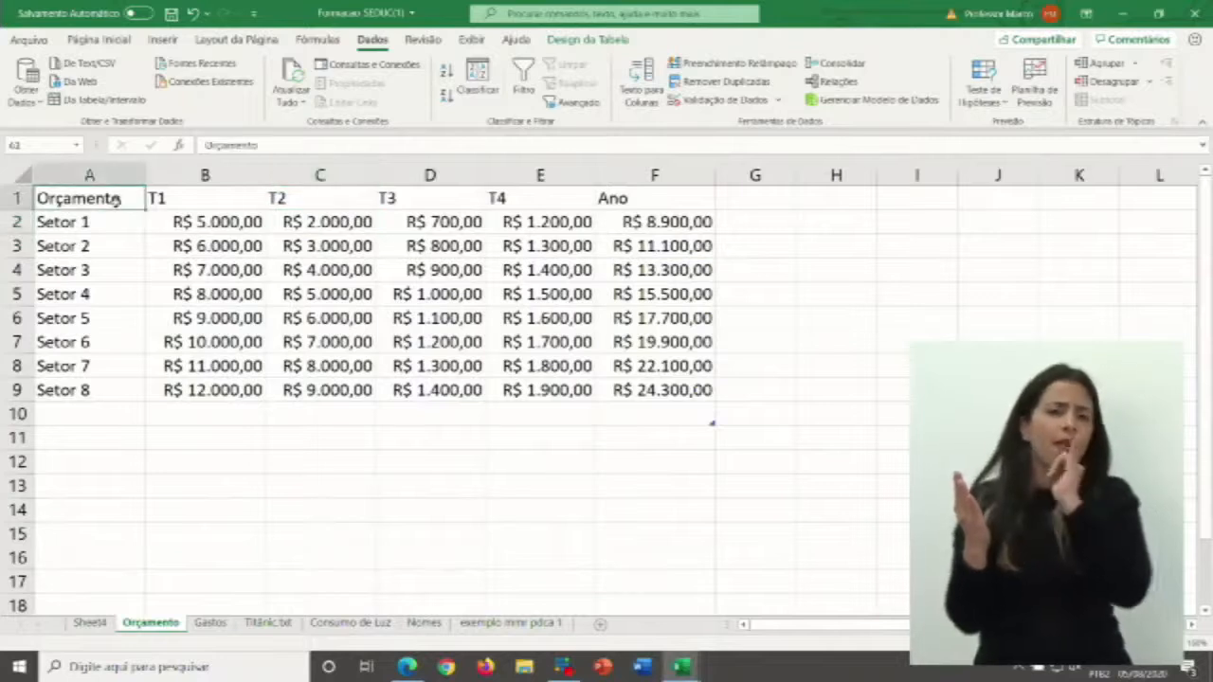
pyautogui.click(229, 198)
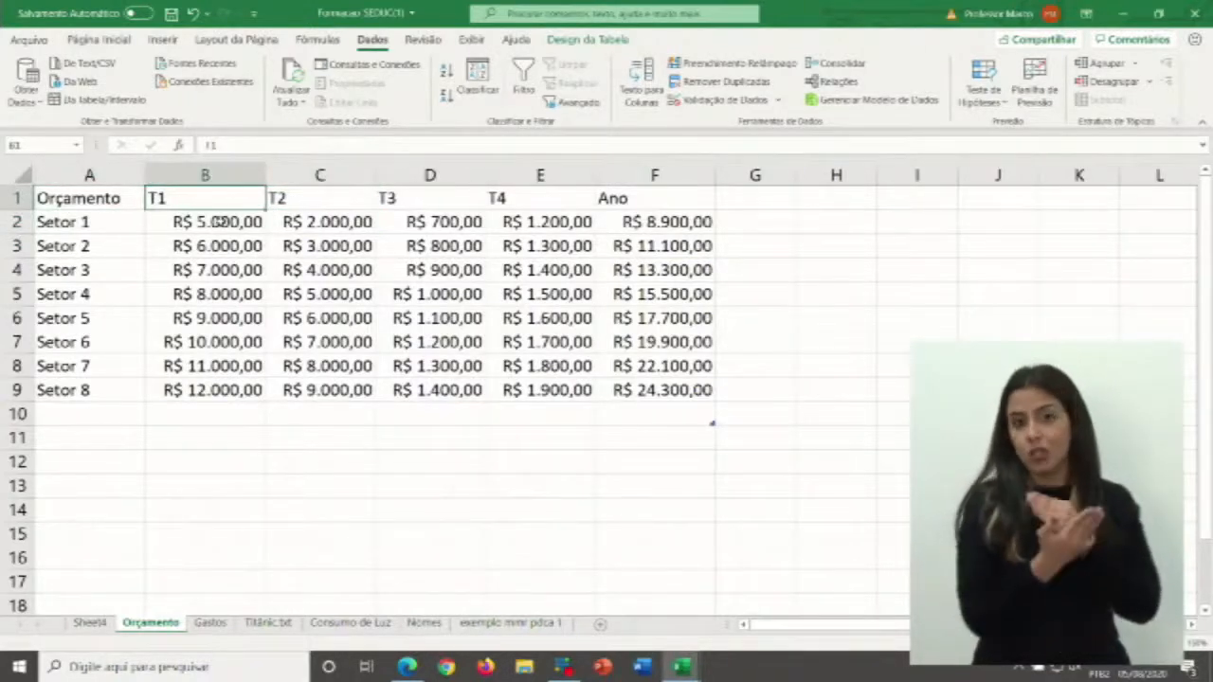
pyautogui.click(344, 202)
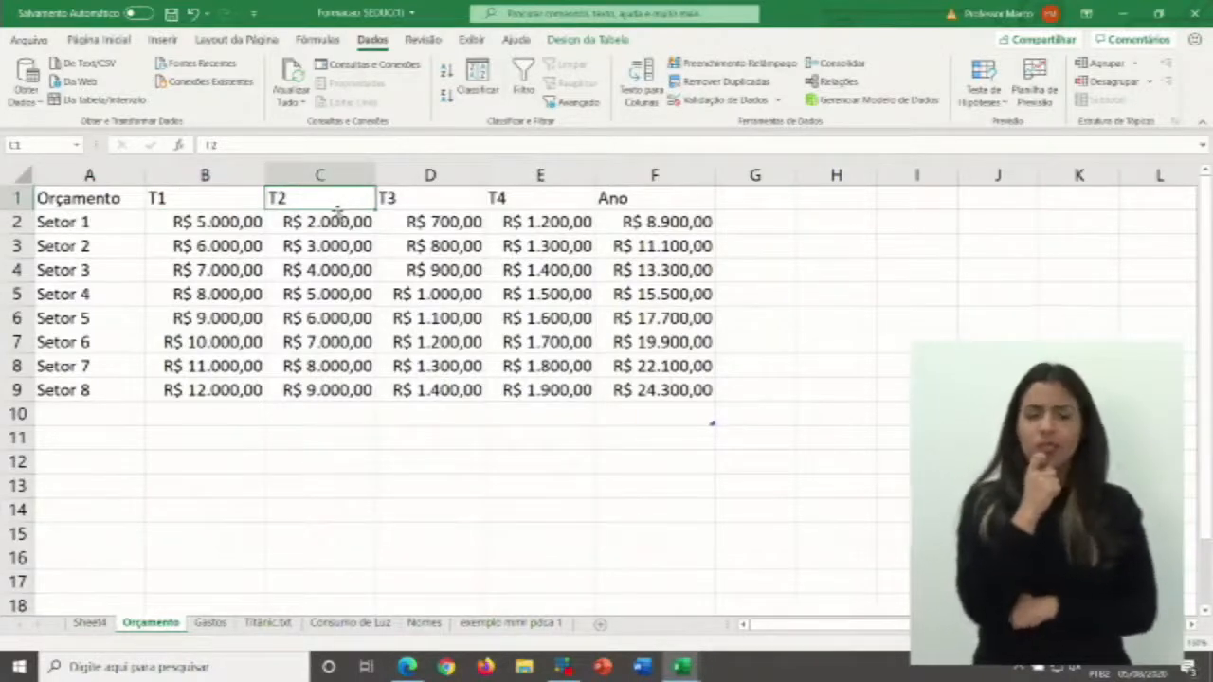
pyautogui.click(208, 226)
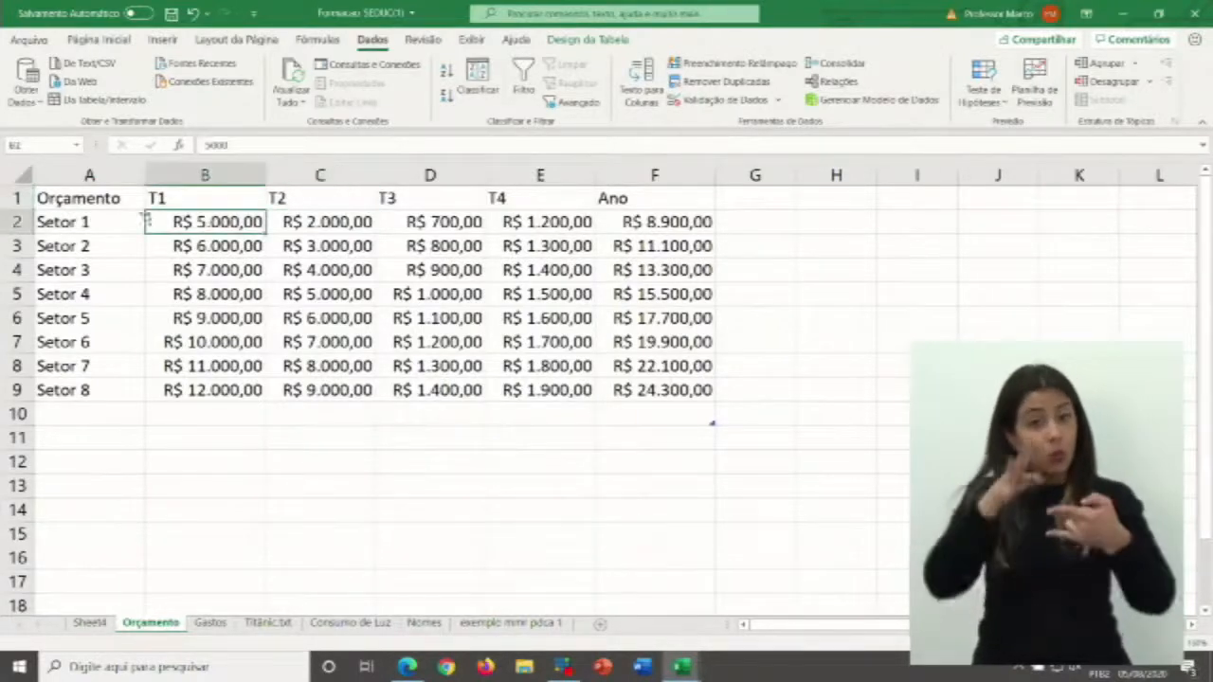
pyautogui.click(95, 205)
pyautogui.click(171, 286)
pyautogui.click(99, 205)
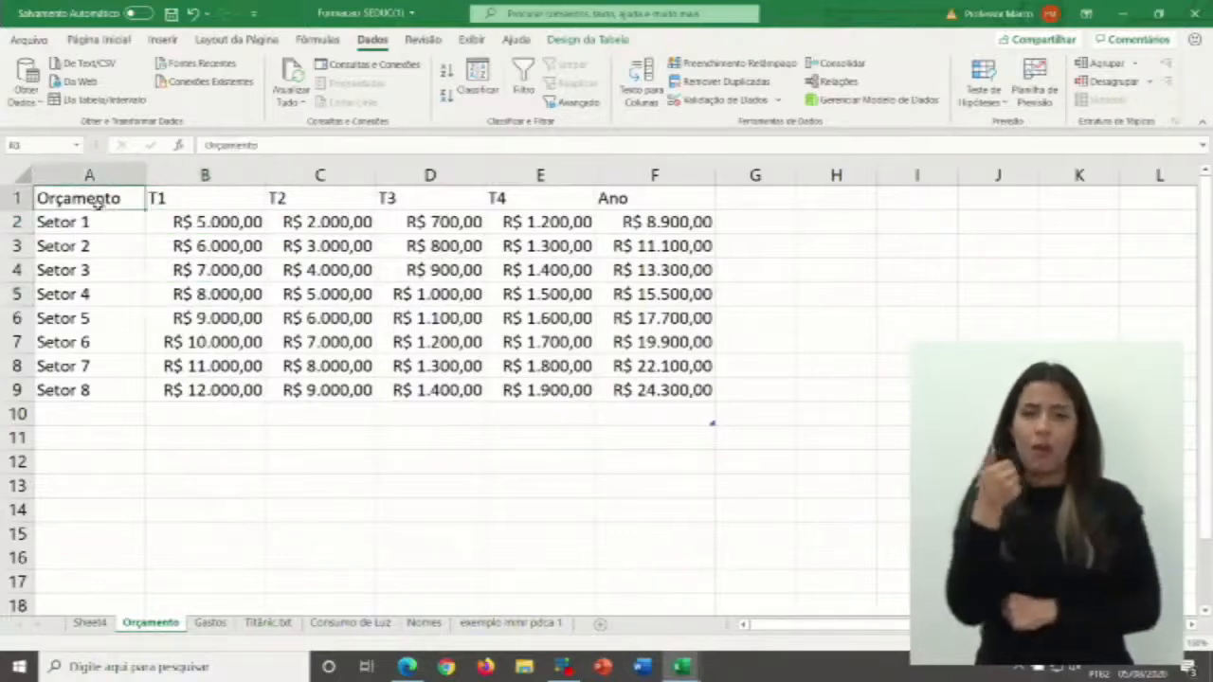
pyautogui.click(85, 228)
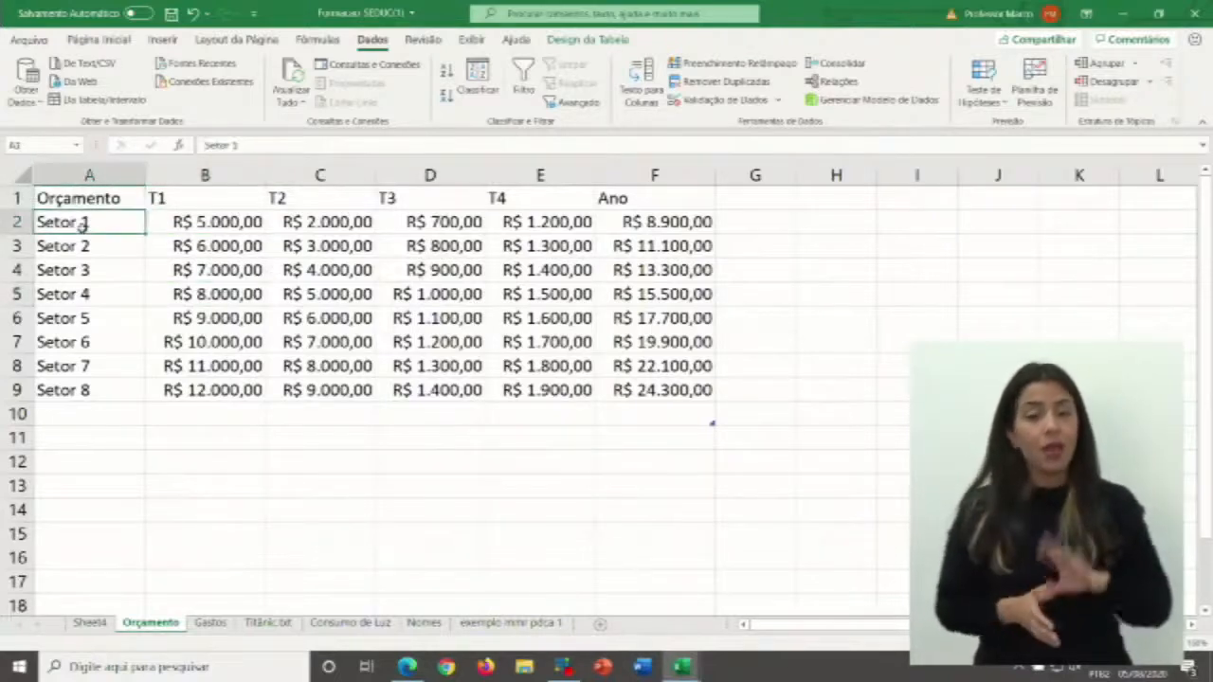
# - Inspect the extent of the budget table A1:F9, including its header, columns A to F and rows 1 to 9
pyautogui.moveTo(157, 201); pyautogui.dragTo(640, 391)
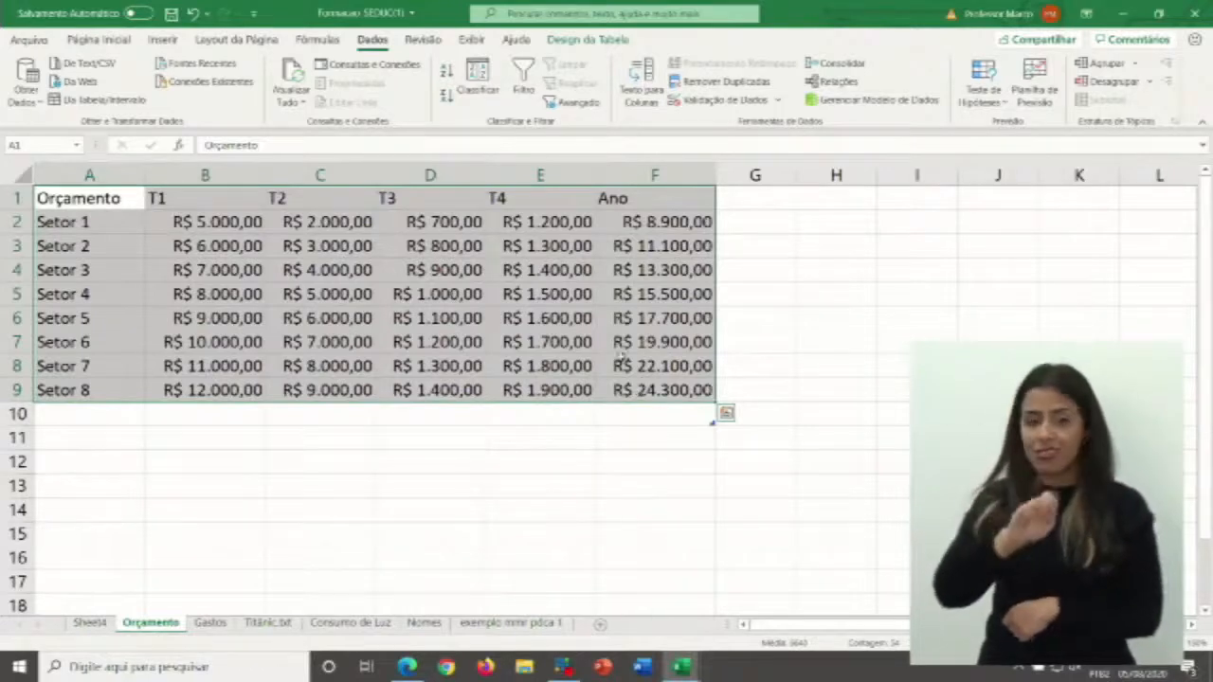
pyautogui.click(538, 294)
pyautogui.moveTo(99, 198); pyautogui.dragTo(663, 222)
pyautogui.moveTo(89, 174); pyautogui.dragTo(710, 170)
pyautogui.moveTo(19, 197); pyautogui.dragTo(19, 390)
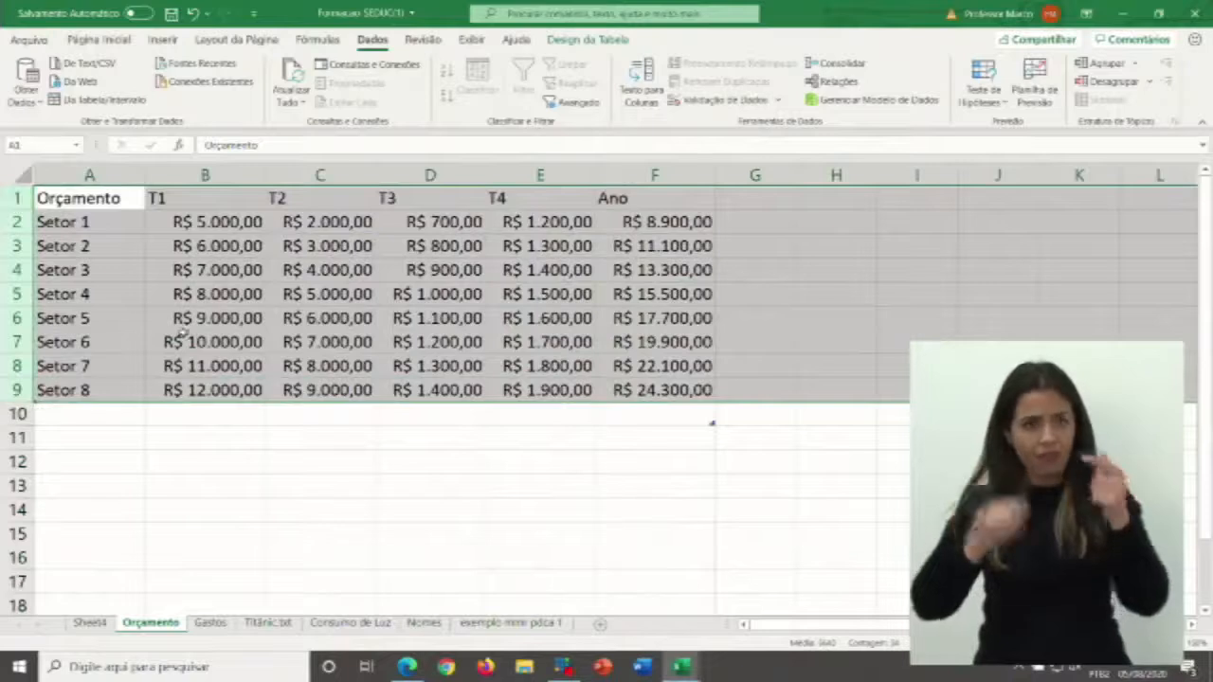
pyautogui.click(180, 334)
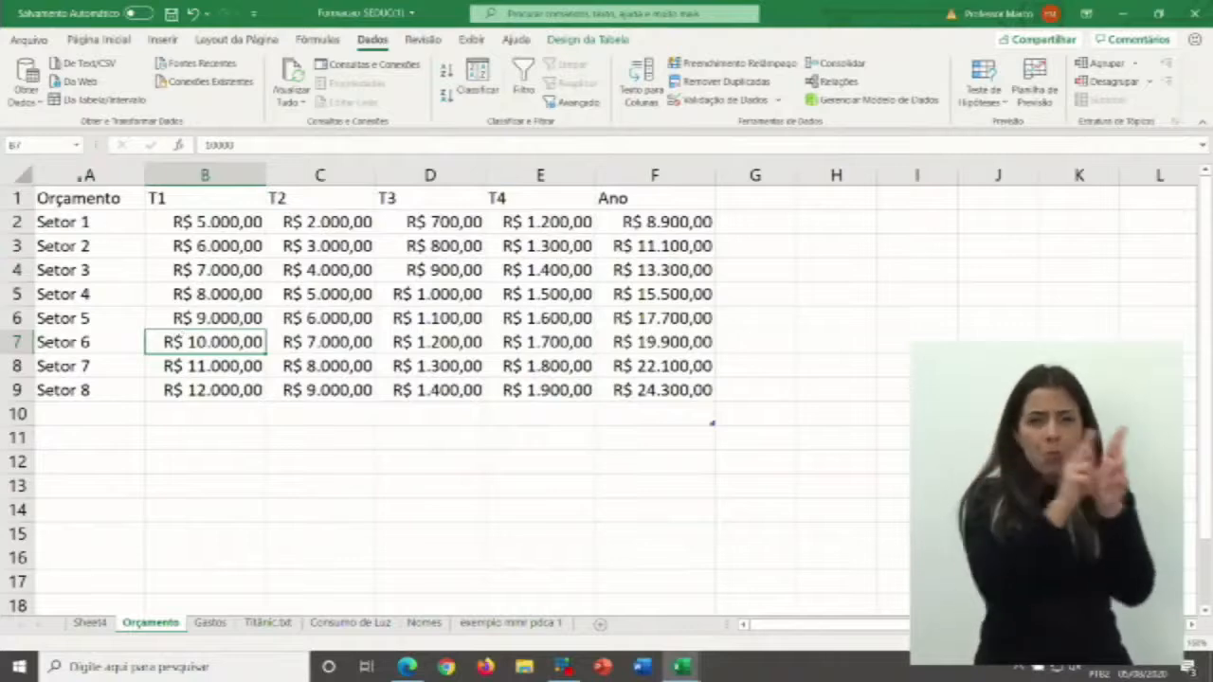
# - Format the budget table with the black-header style "Branco, Estilo de Tabela Clara 8"
pyautogui.click(29, 40)
pyautogui.click(23, 45)
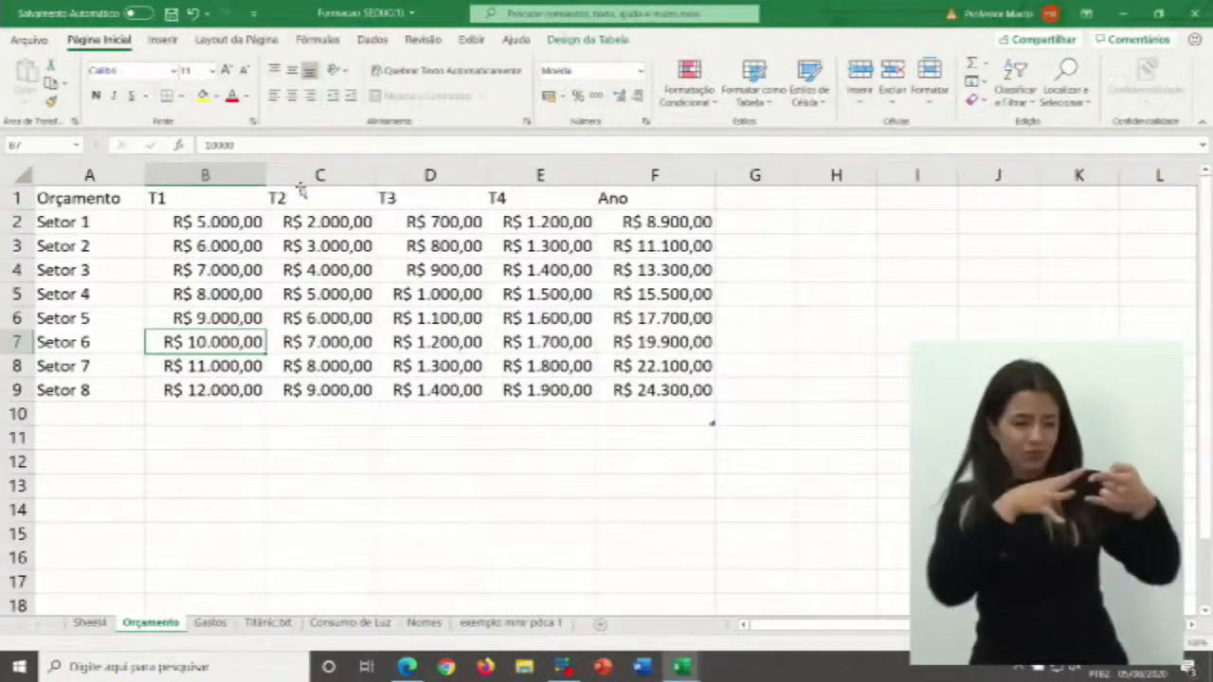
pyautogui.click(218, 248)
pyautogui.moveTo(89, 221); pyautogui.dragTo(85, 389)
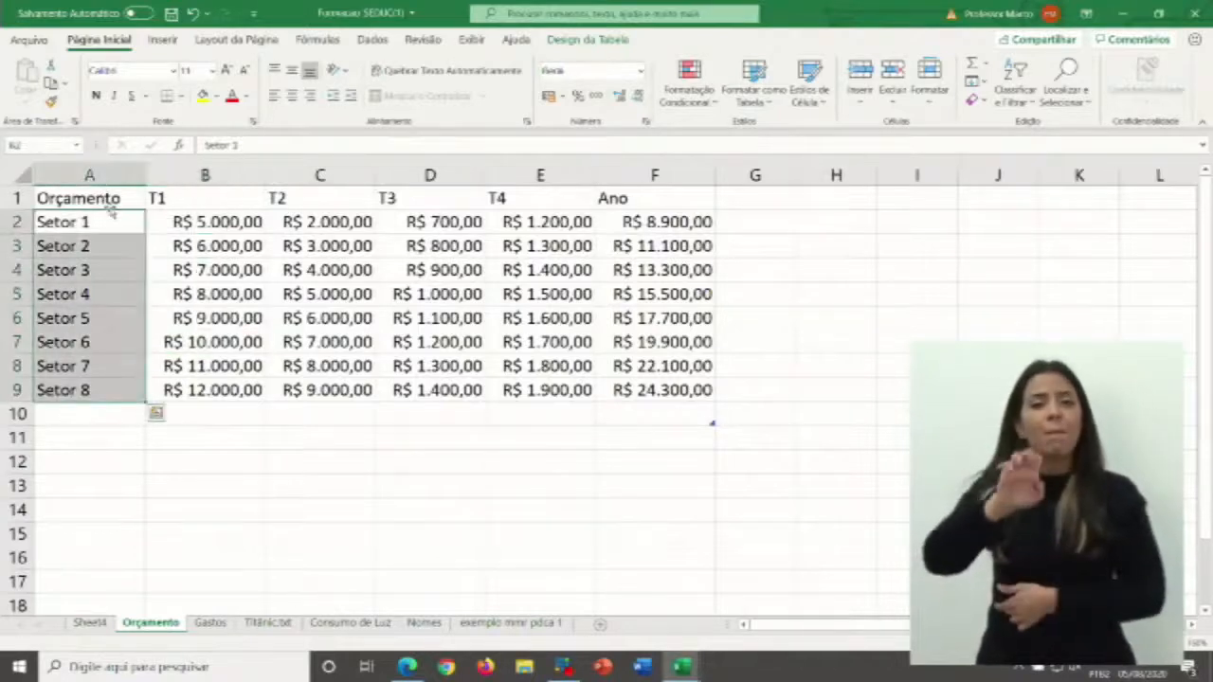
pyautogui.click(110, 199)
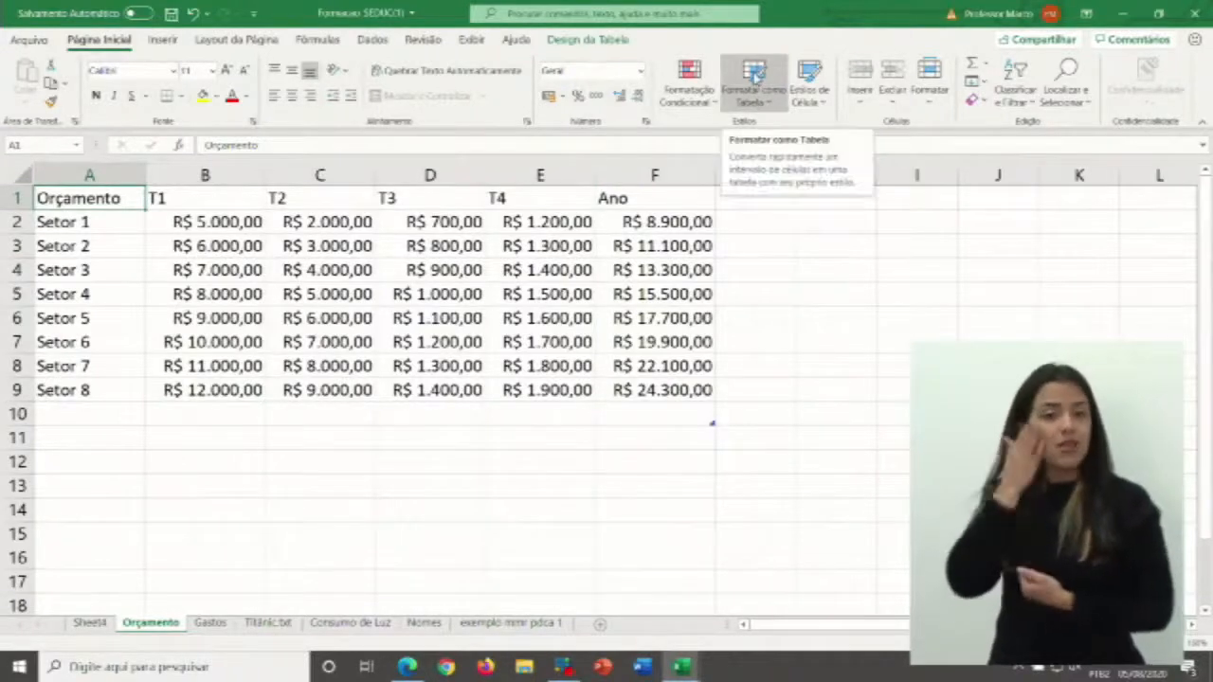
pyautogui.click(754, 85)
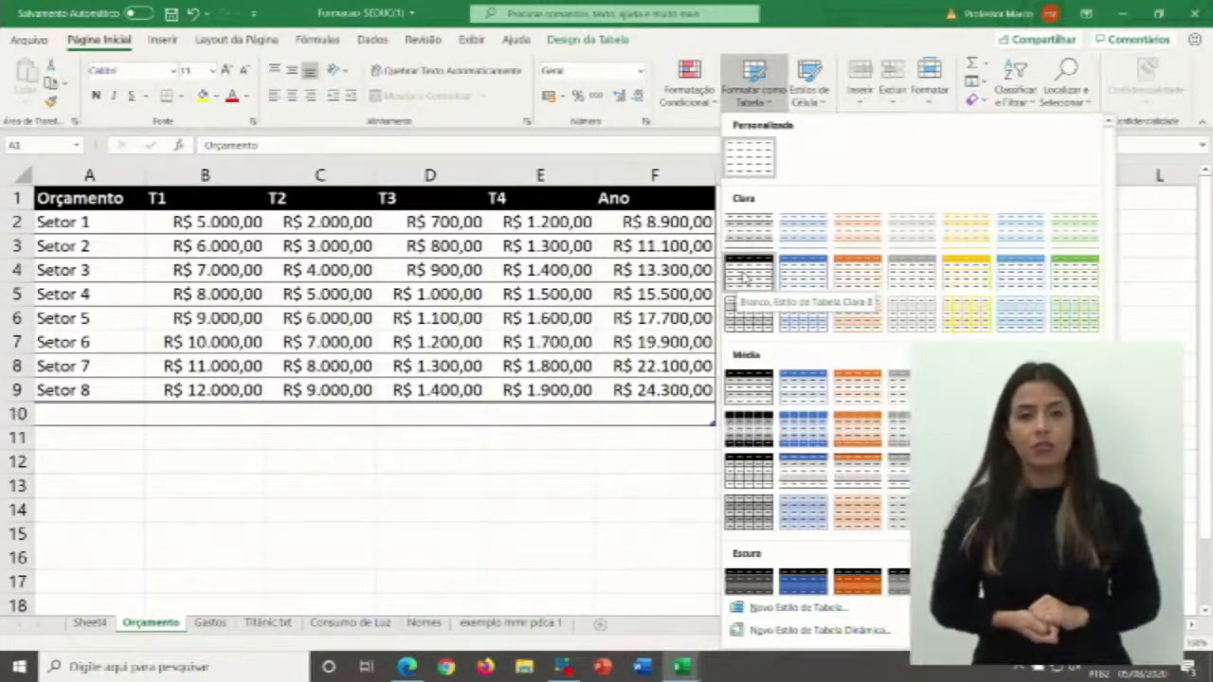
pyautogui.click(744, 274)
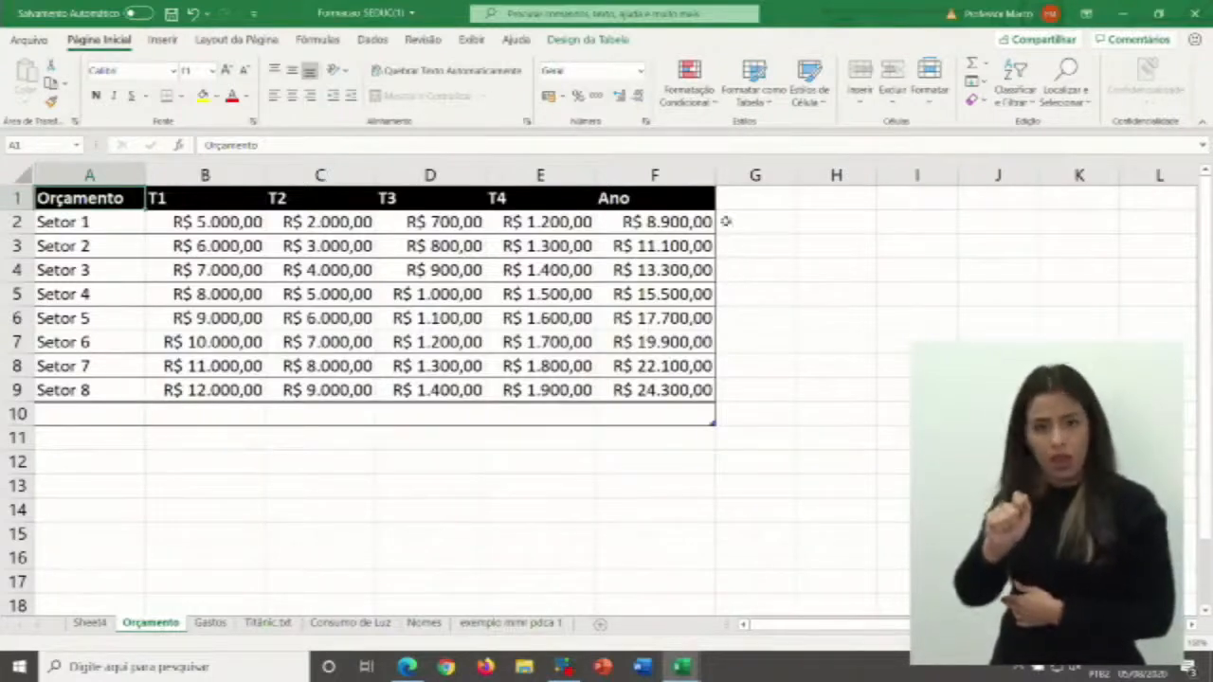
# - Turn the table's Linha de Totais option off and on again, and check the cells in row 10
pyautogui.click(590, 40)
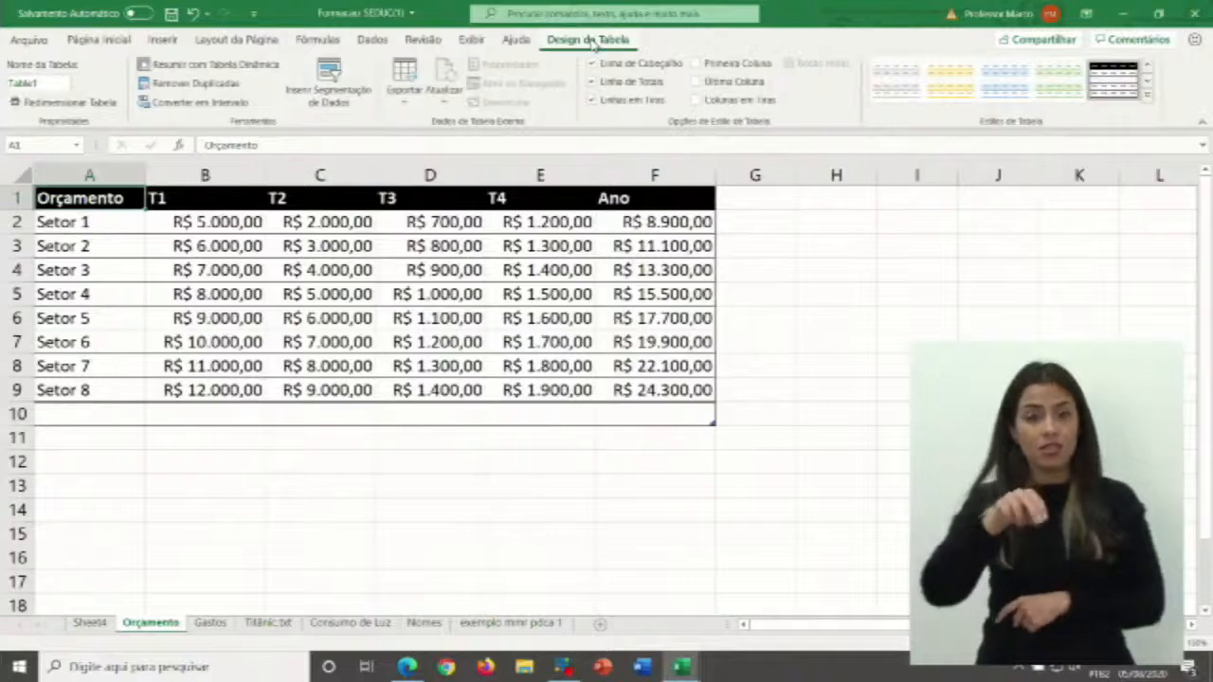
pyautogui.click(591, 82)
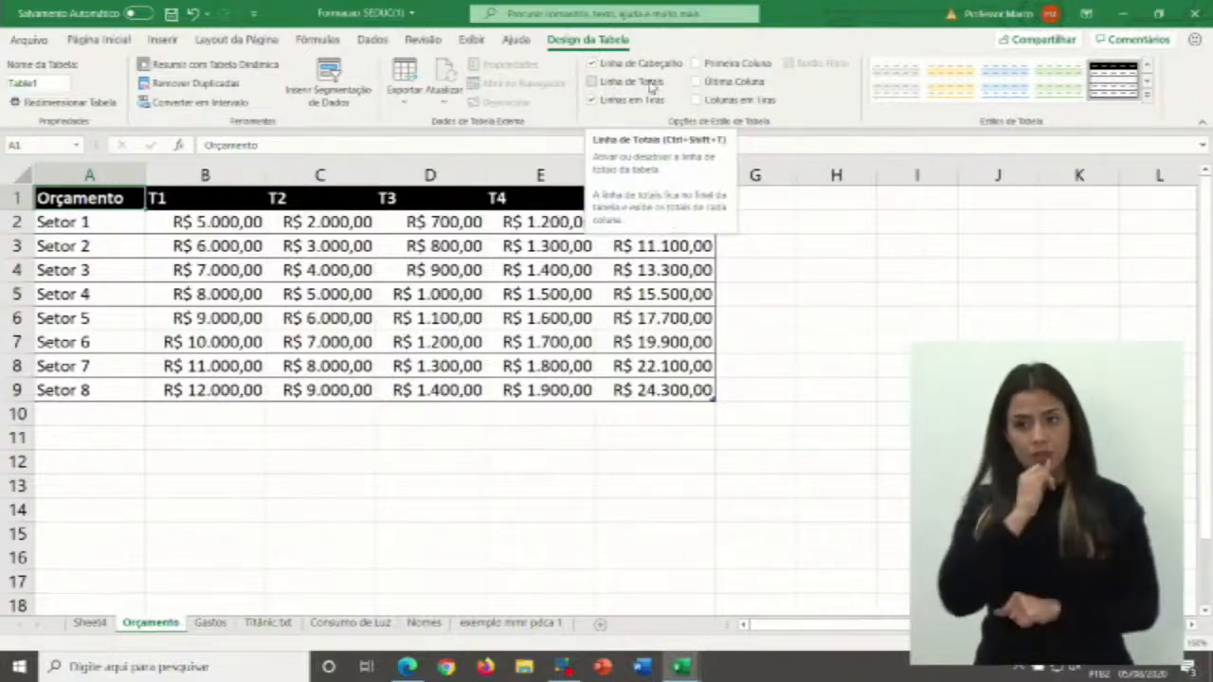
pyautogui.click(595, 84)
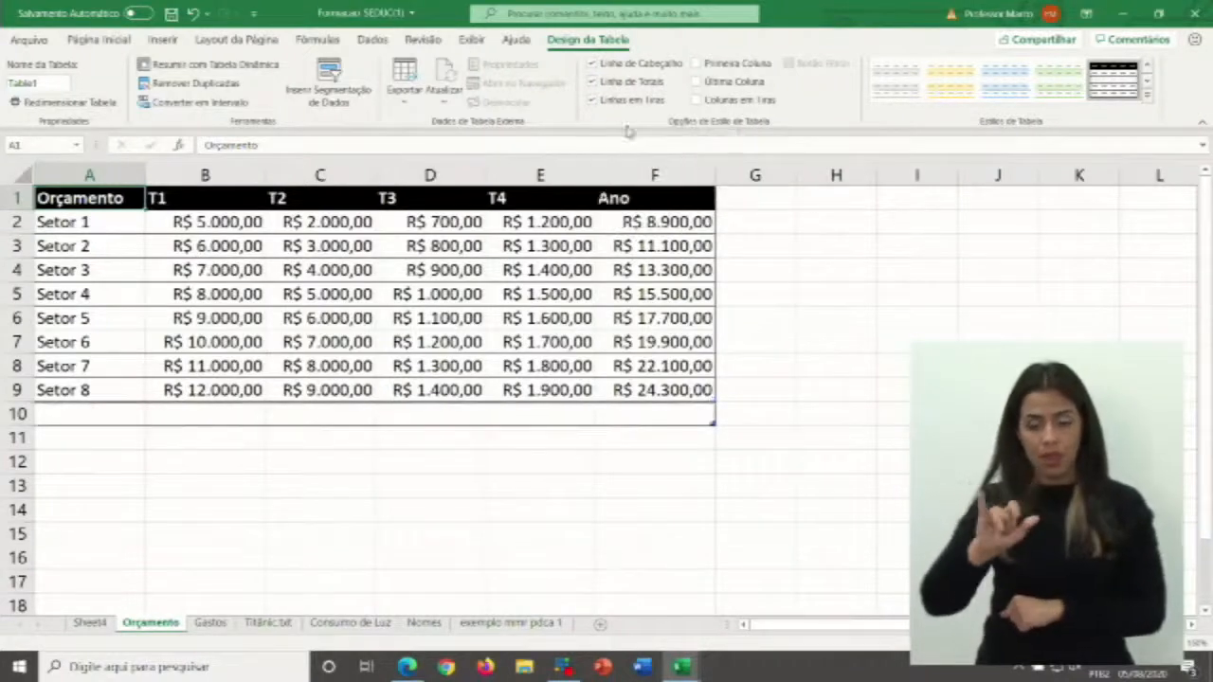
pyautogui.click(675, 410)
pyautogui.moveTo(709, 429); pyautogui.dragTo(181, 414)
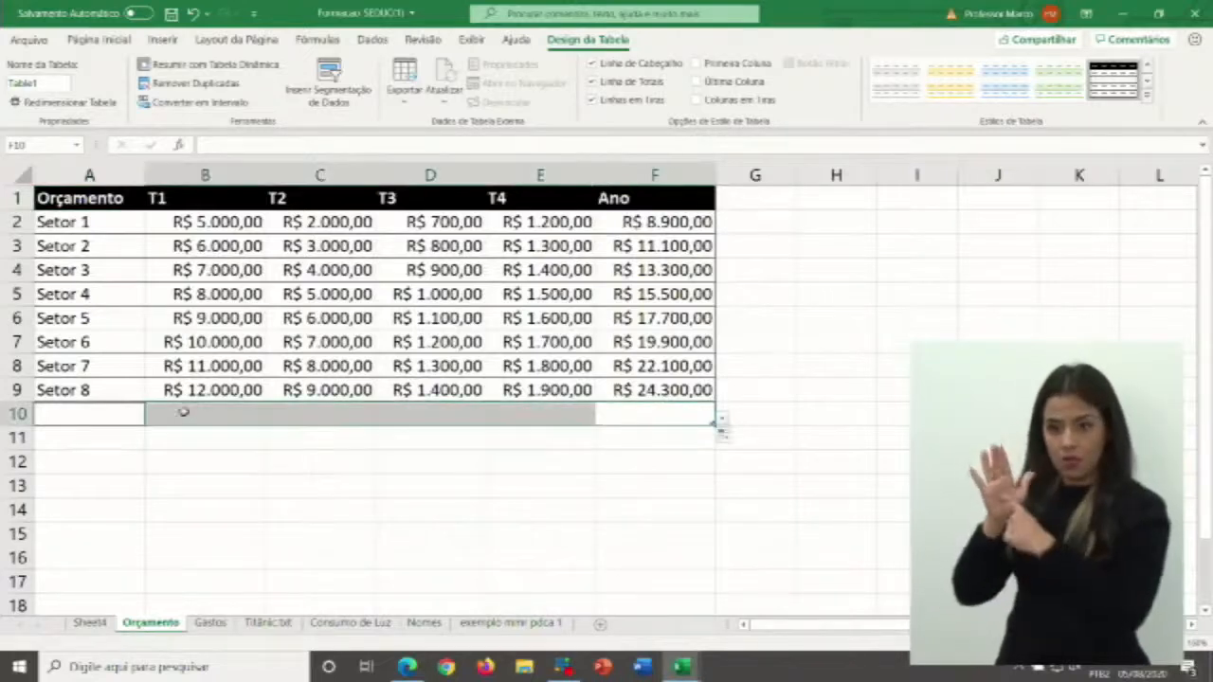
pyautogui.click(697, 415)
pyautogui.click(851, 410)
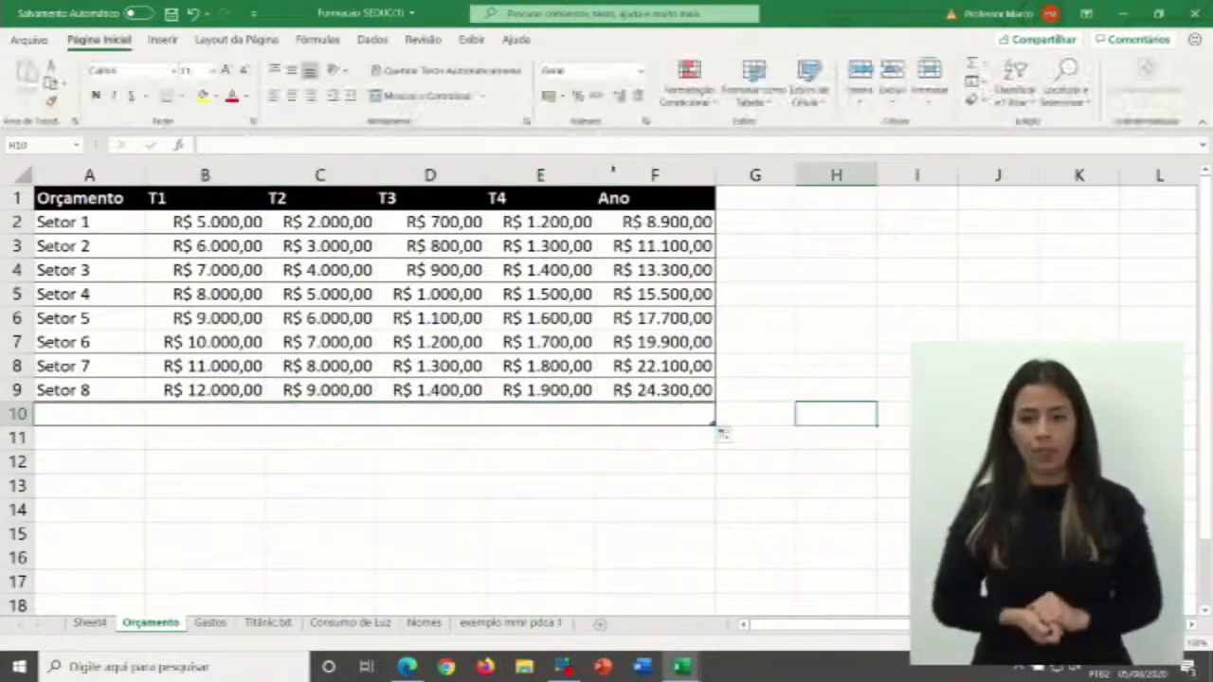
# - Disable Linha de Totais to compare row 10 from A to F without it, and re-enable the option
pyautogui.click(467, 243)
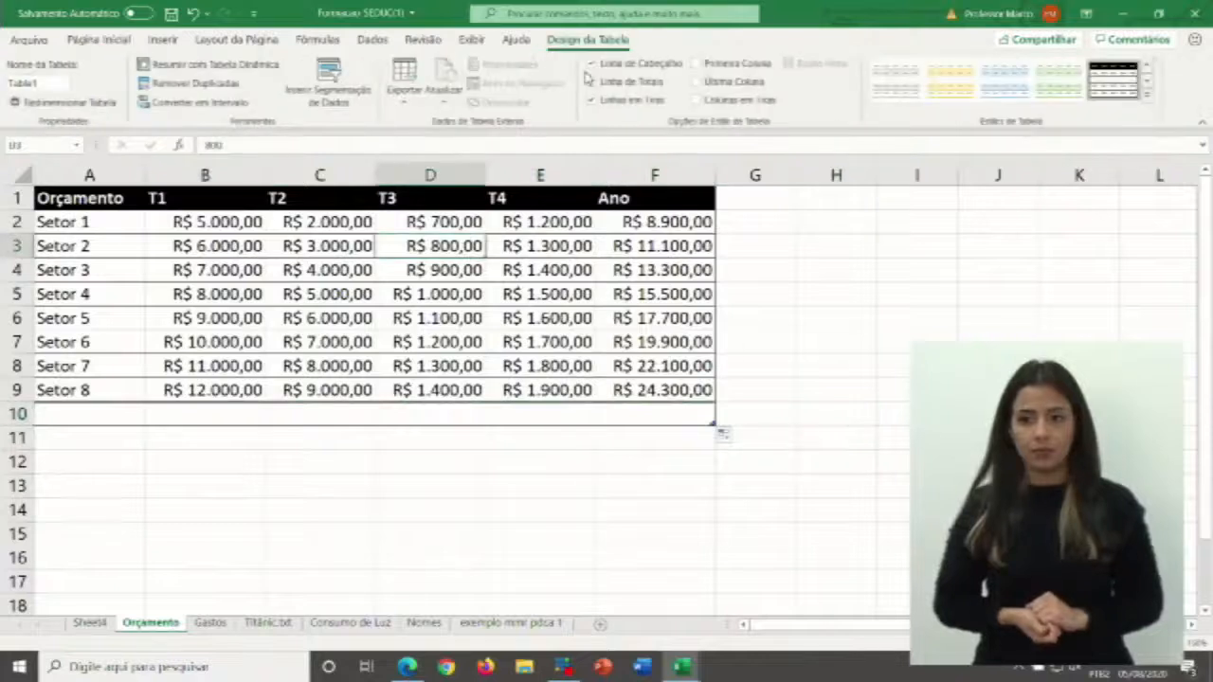
pyautogui.click(593, 82)
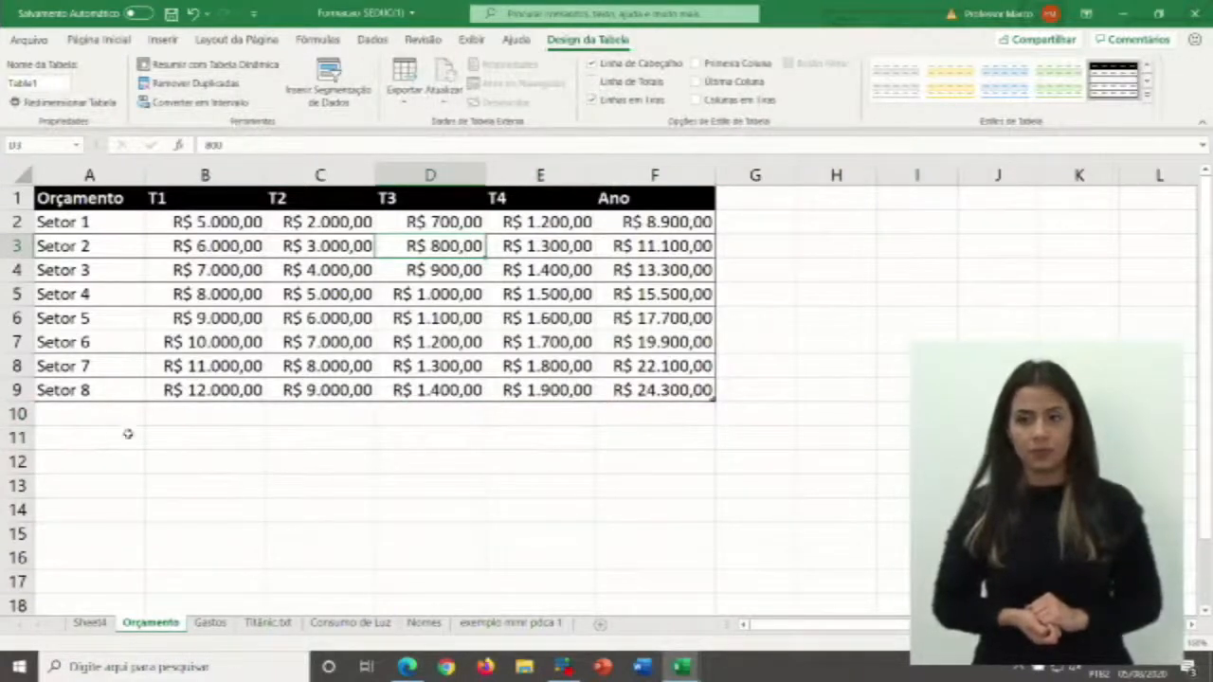
pyautogui.moveTo(84, 423); pyautogui.dragTo(667, 414)
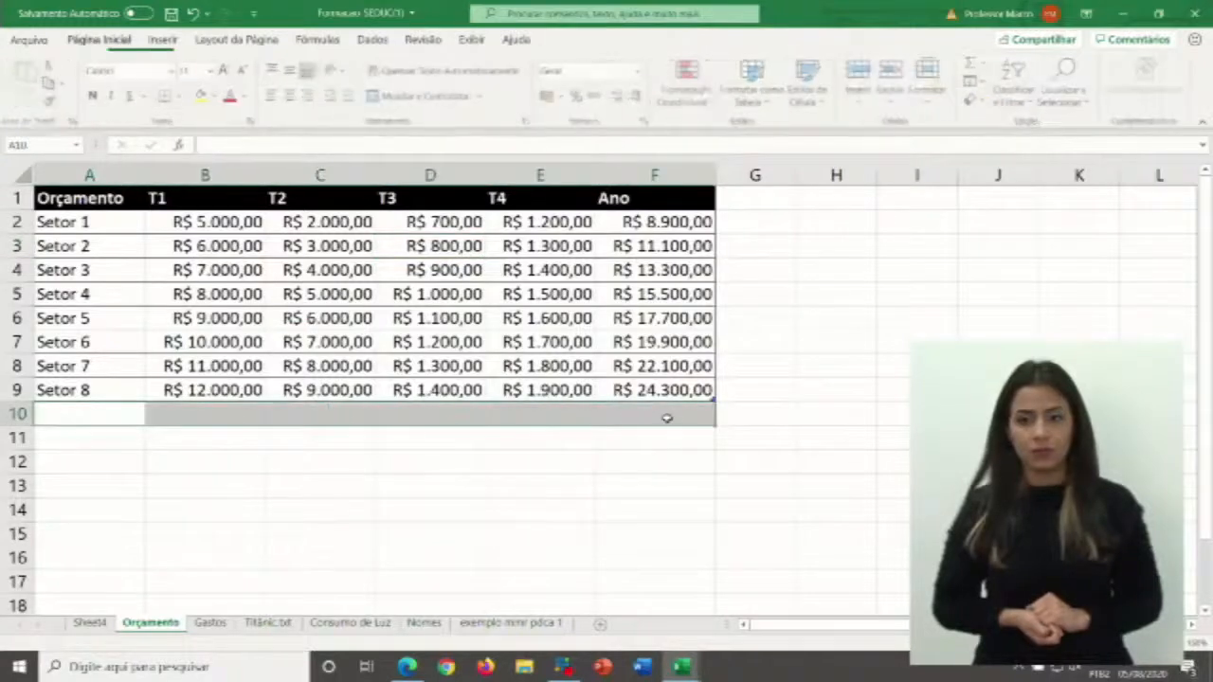
pyautogui.click(554, 341)
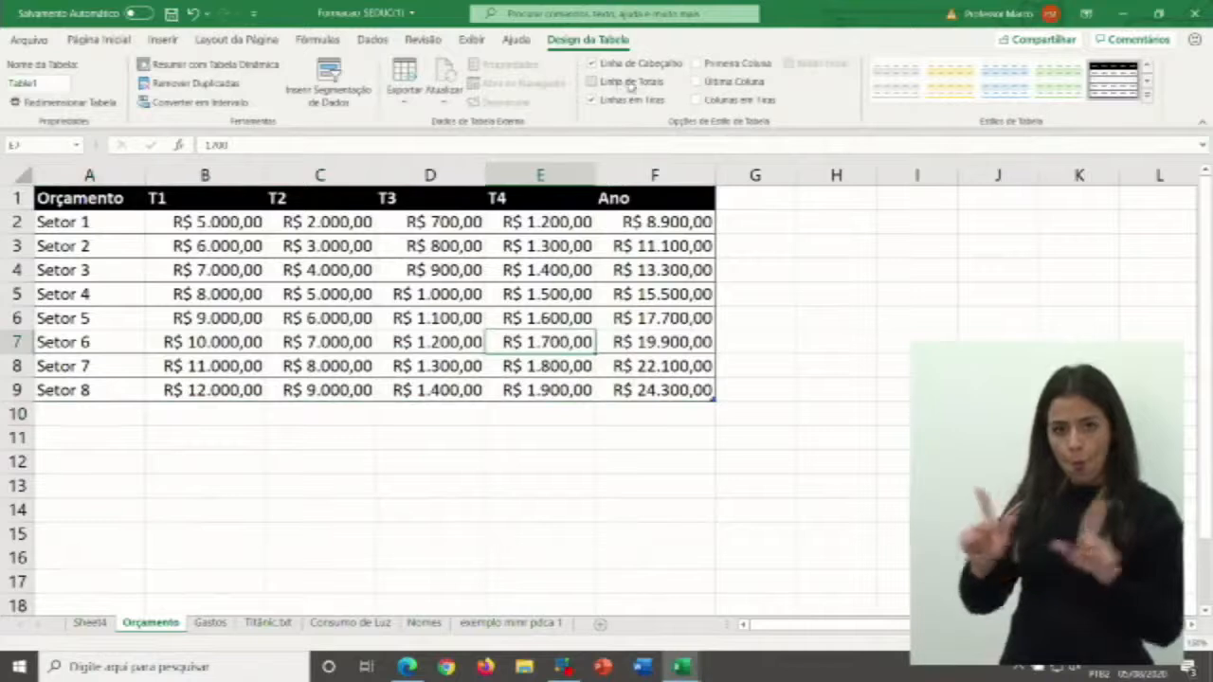
pyautogui.click(591, 82)
# - Examine the total row's cell in the Ano column and the sector values F2:F9 above it
pyautogui.click(651, 413)
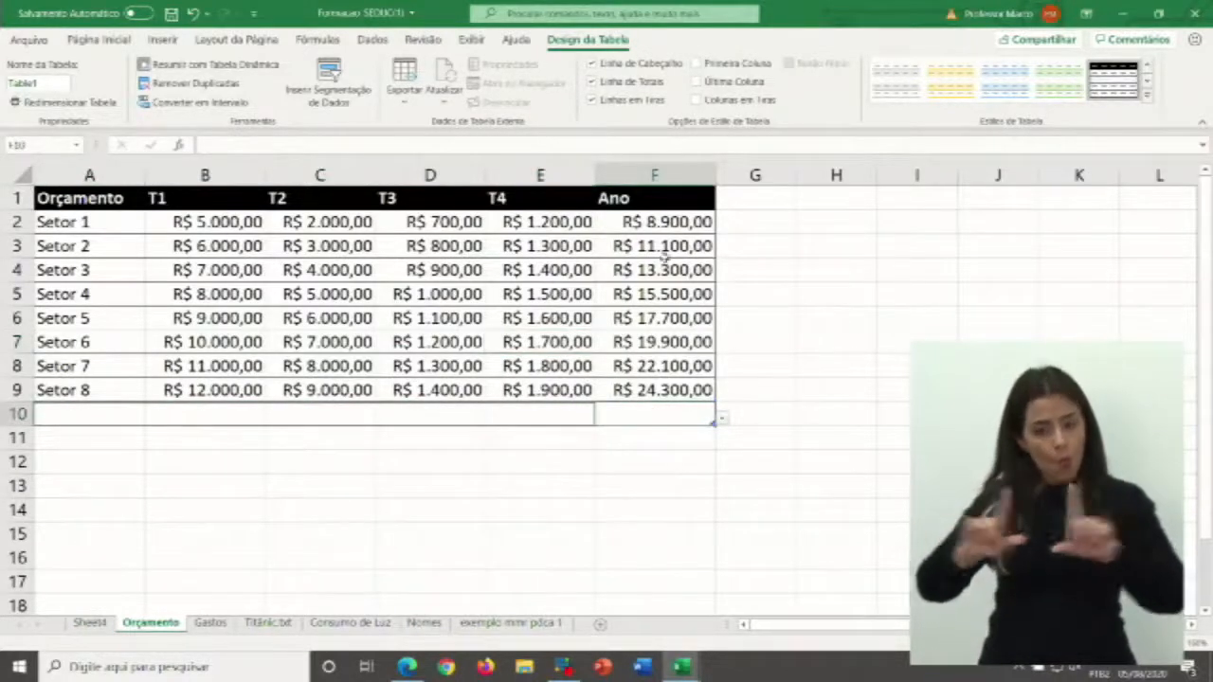
pyautogui.moveTo(652, 220); pyautogui.dragTo(661, 389)
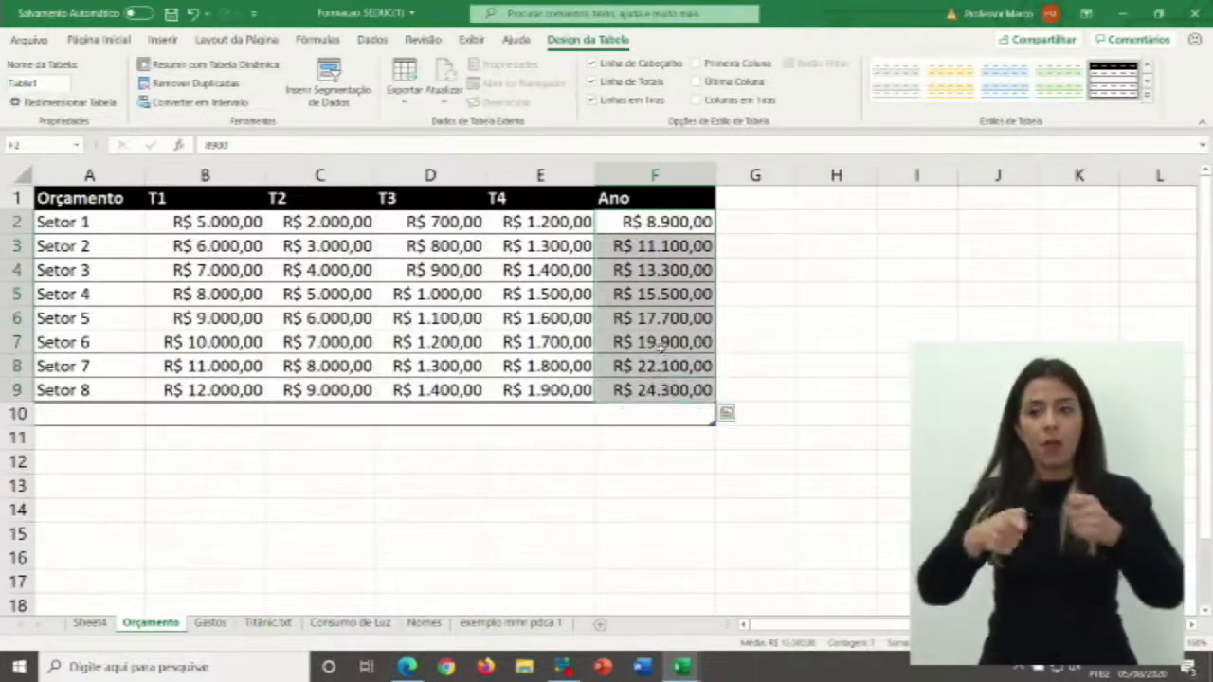
pyautogui.click(652, 222)
pyautogui.click(657, 419)
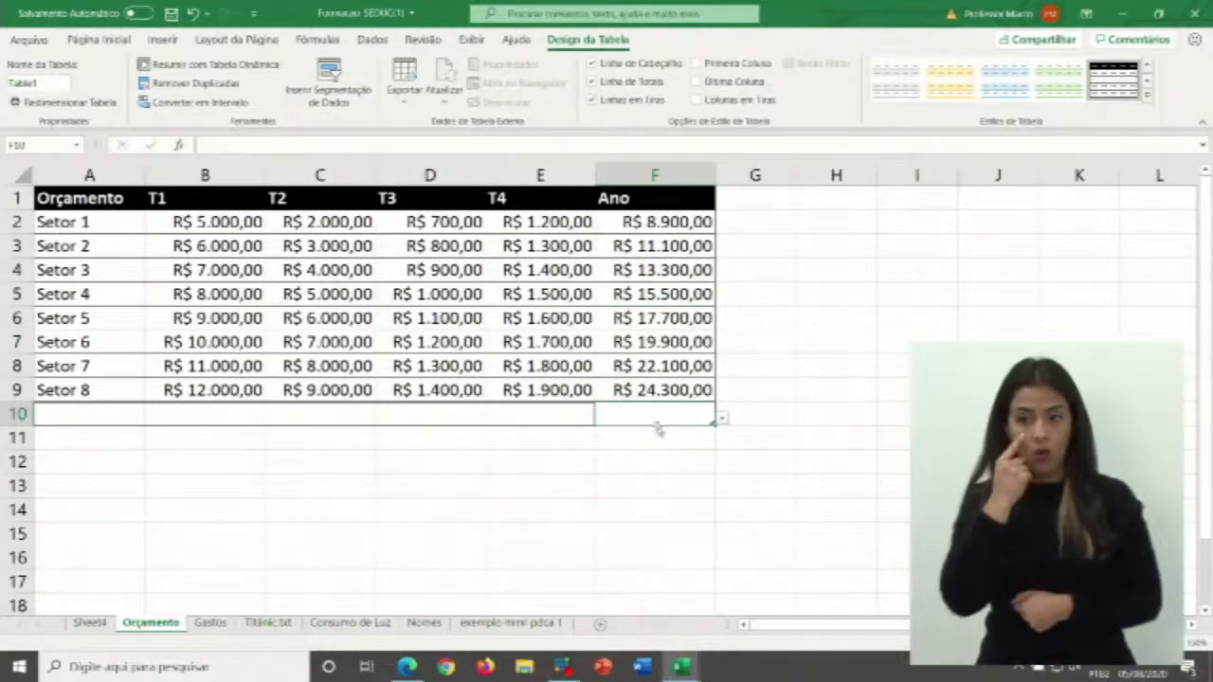
pyautogui.click(661, 489)
# - Copy the budget data A1:F9 from Orçamento and paste only its values at A1 of a new worksheet
pyautogui.moveTo(66, 201); pyautogui.dragTo(642, 389)
pyautogui.hotkey('ctrl', 'c')
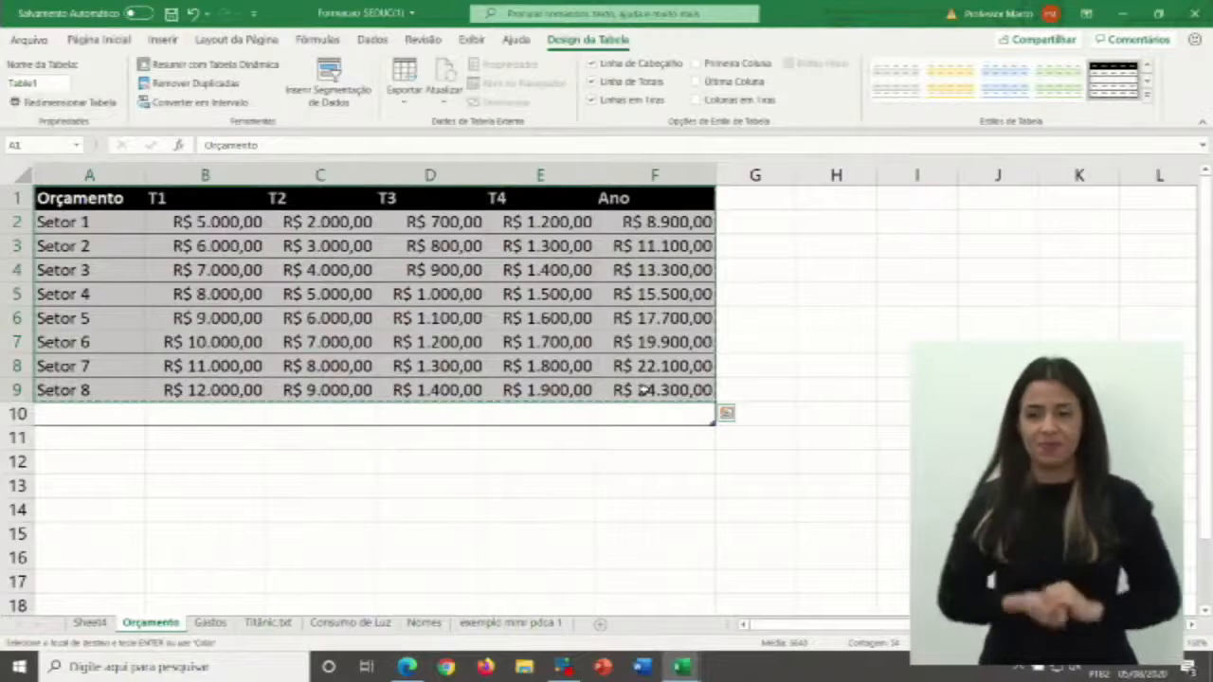
pyautogui.rightClick(157, 633)
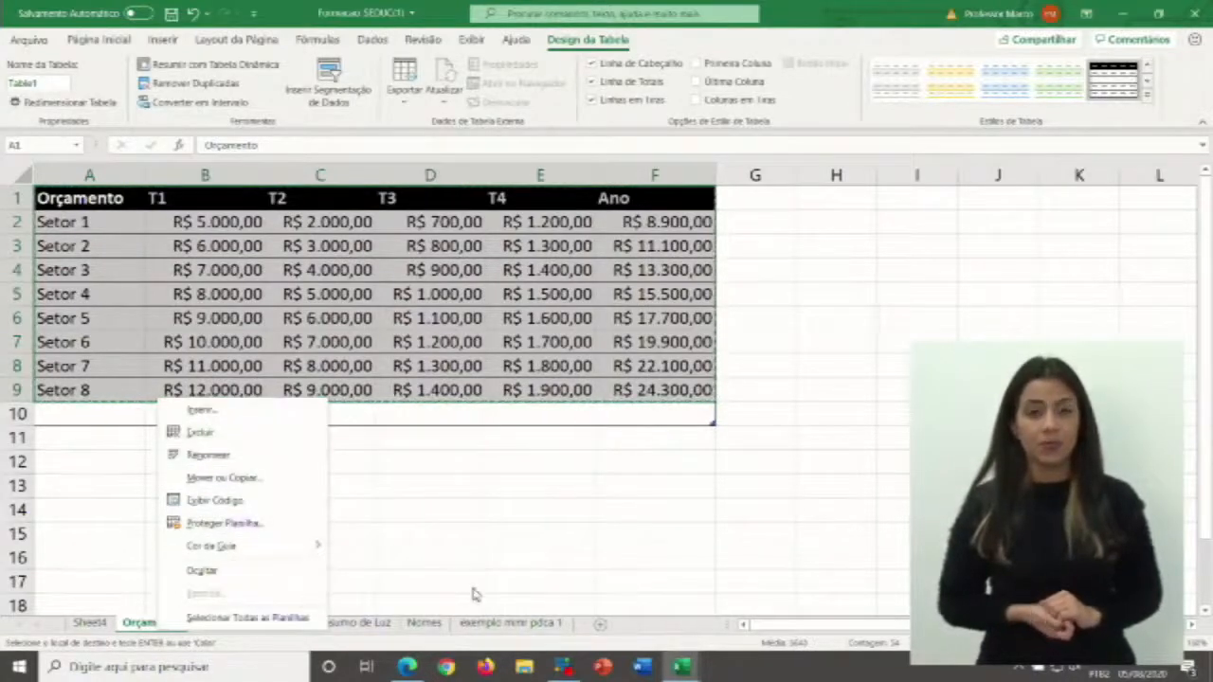
pyautogui.click(603, 627)
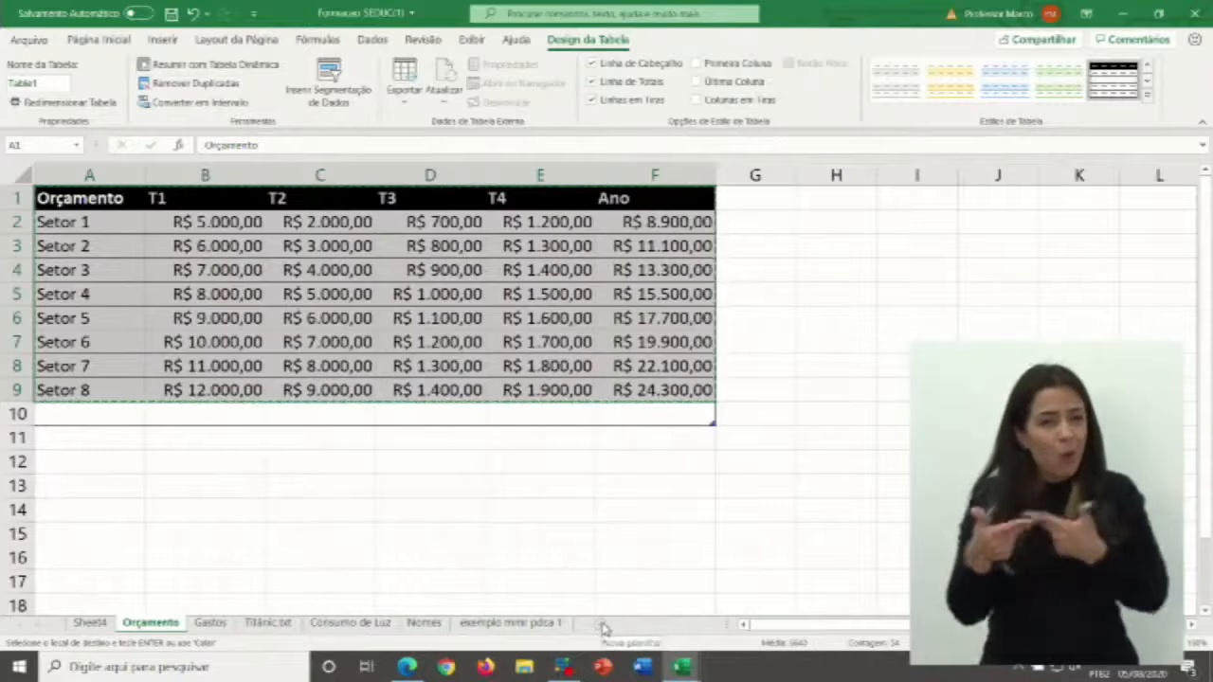
pyautogui.click(600, 626)
pyautogui.rightClick(50, 184)
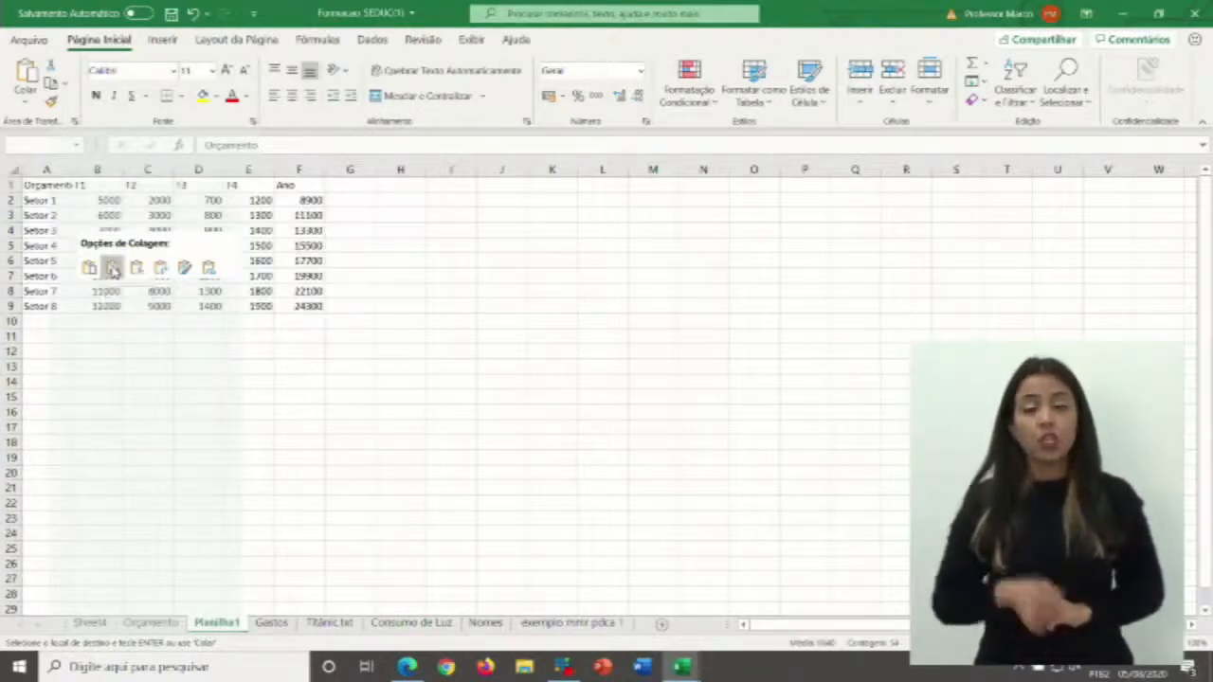
pyautogui.click(112, 269)
pyautogui.scroll(3, 121, 277)
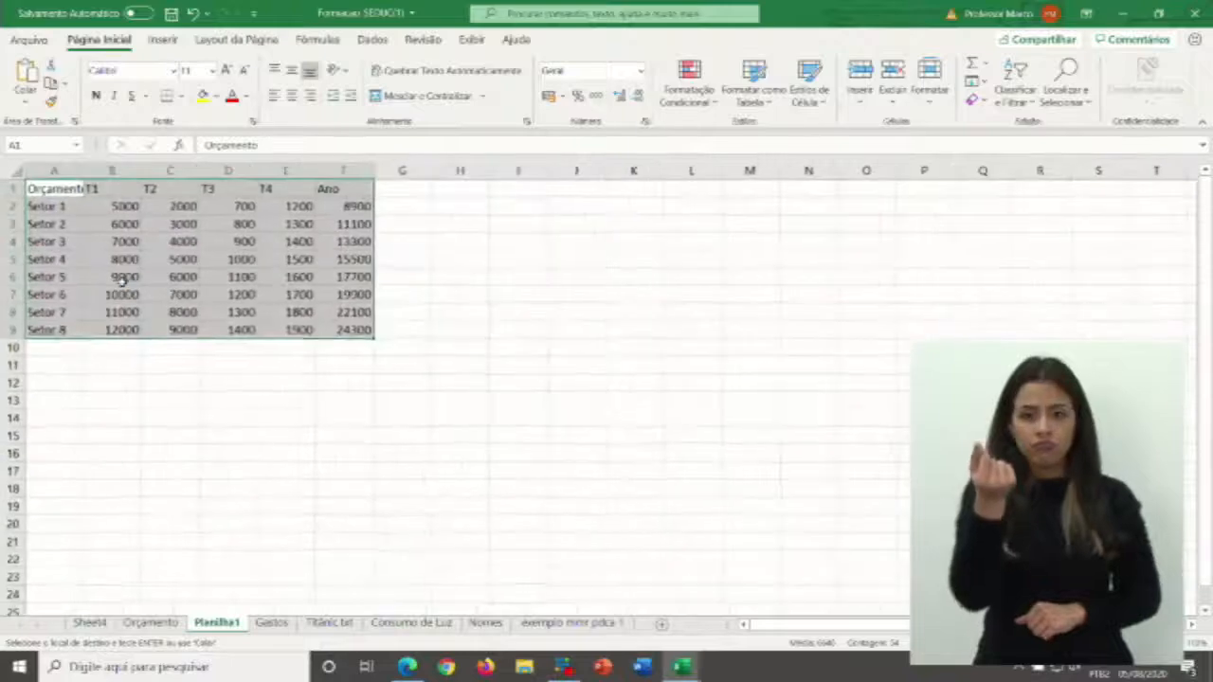
pyautogui.scroll(2, 122, 282)
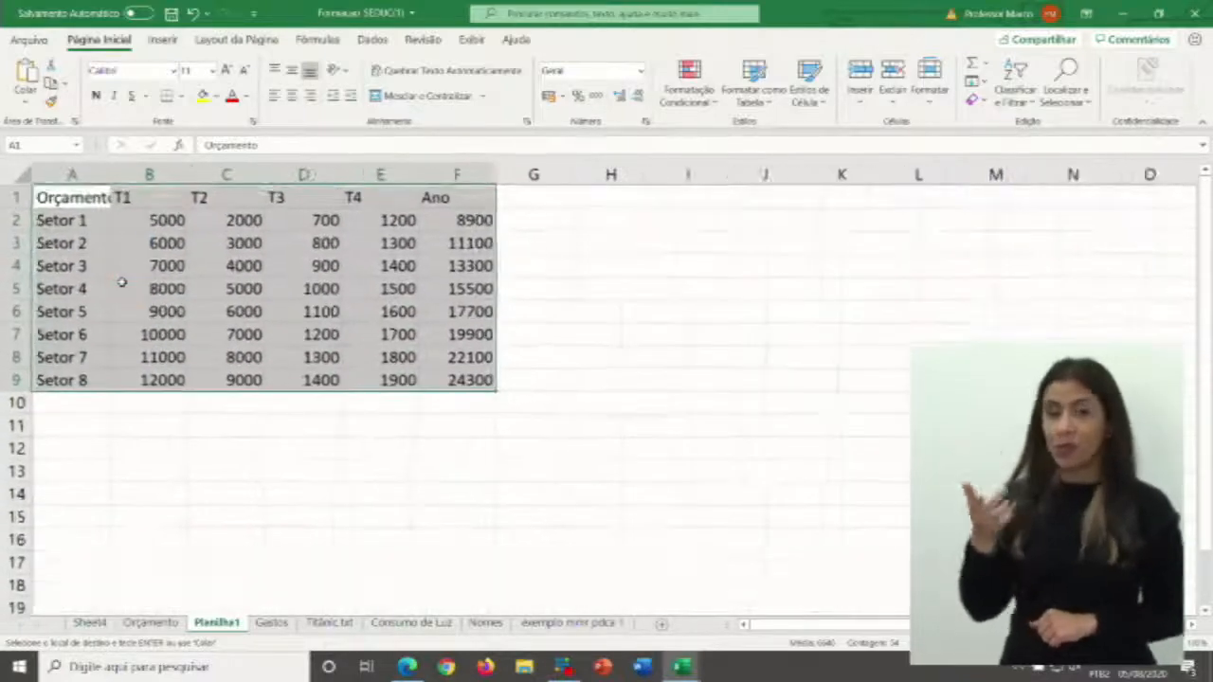
# - Autofit column A and format A1:F9 as a table with headers, using the black-header light style
pyautogui.click(75, 198)
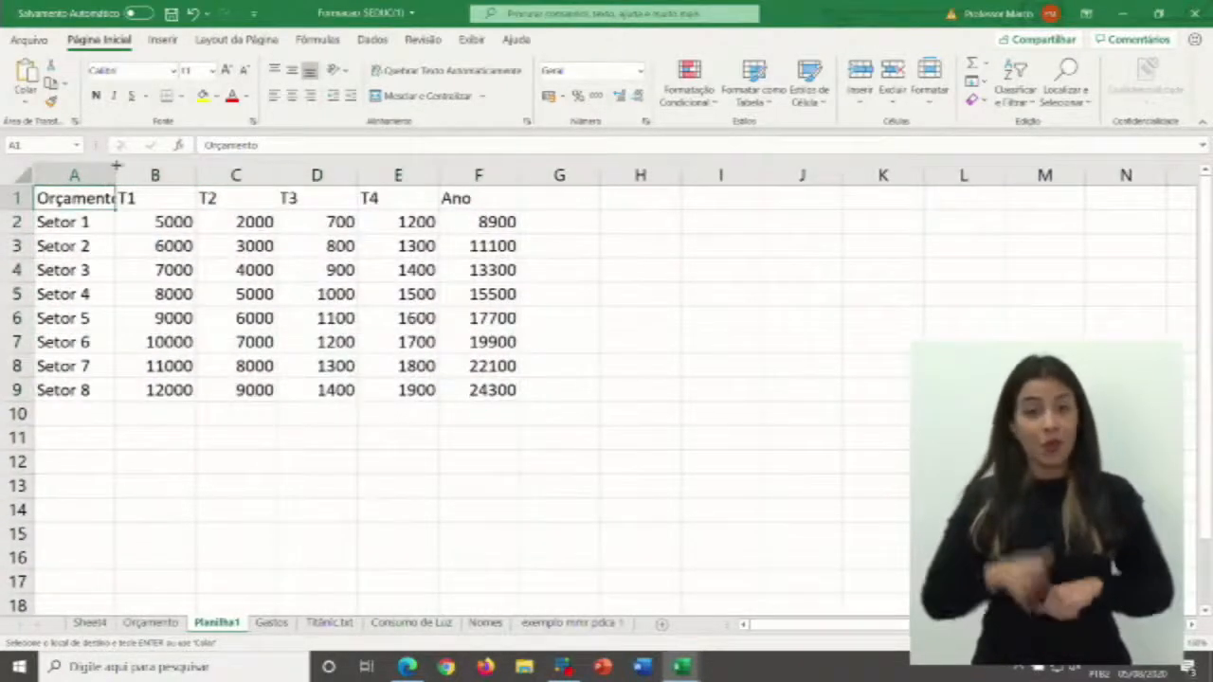
pyautogui.doubleClick(115, 175)
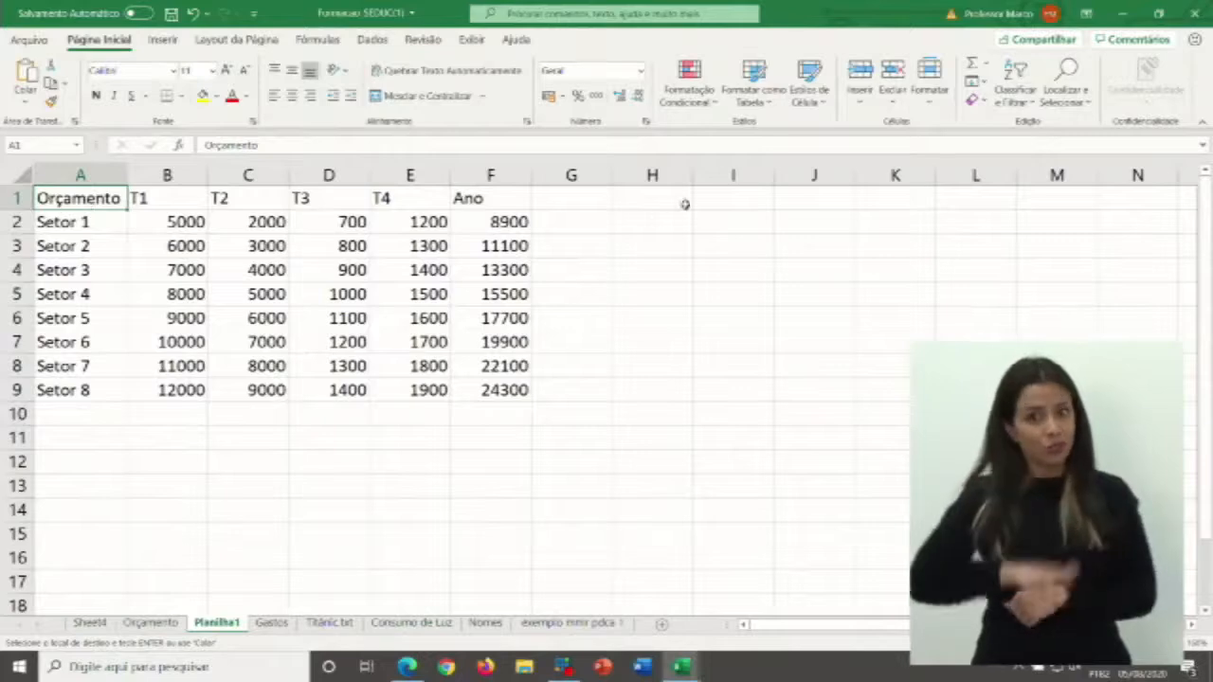
pyautogui.click(754, 87)
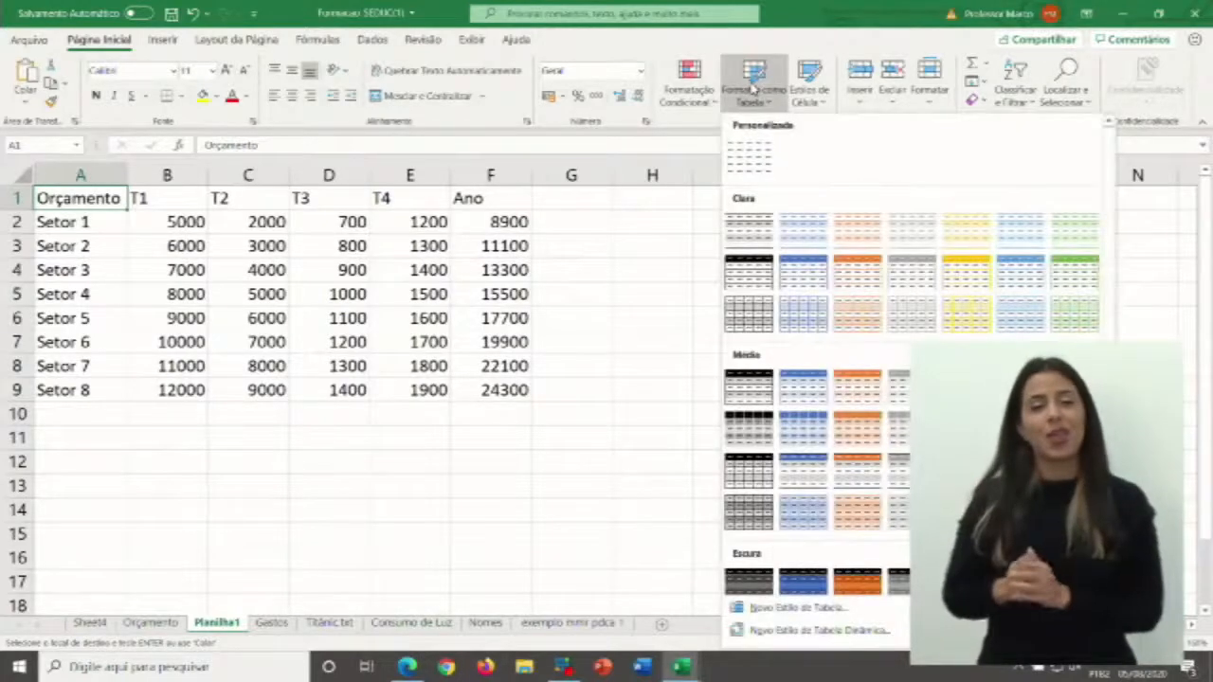
pyautogui.click(744, 277)
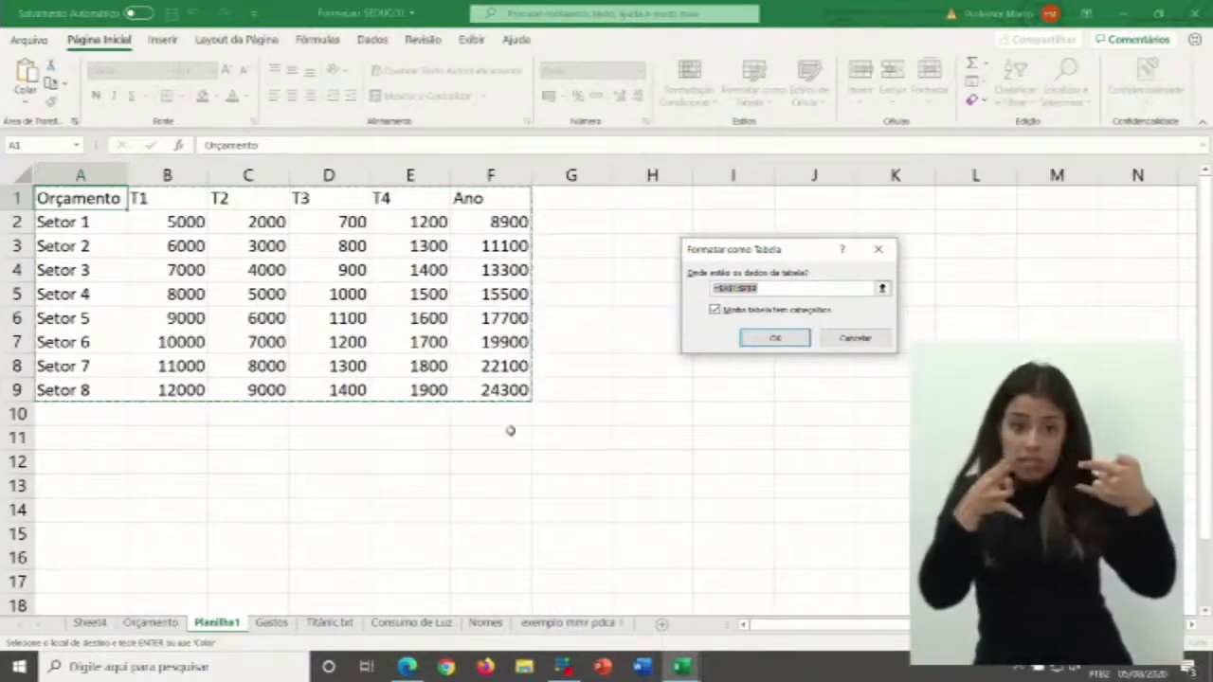
pyautogui.click(776, 341)
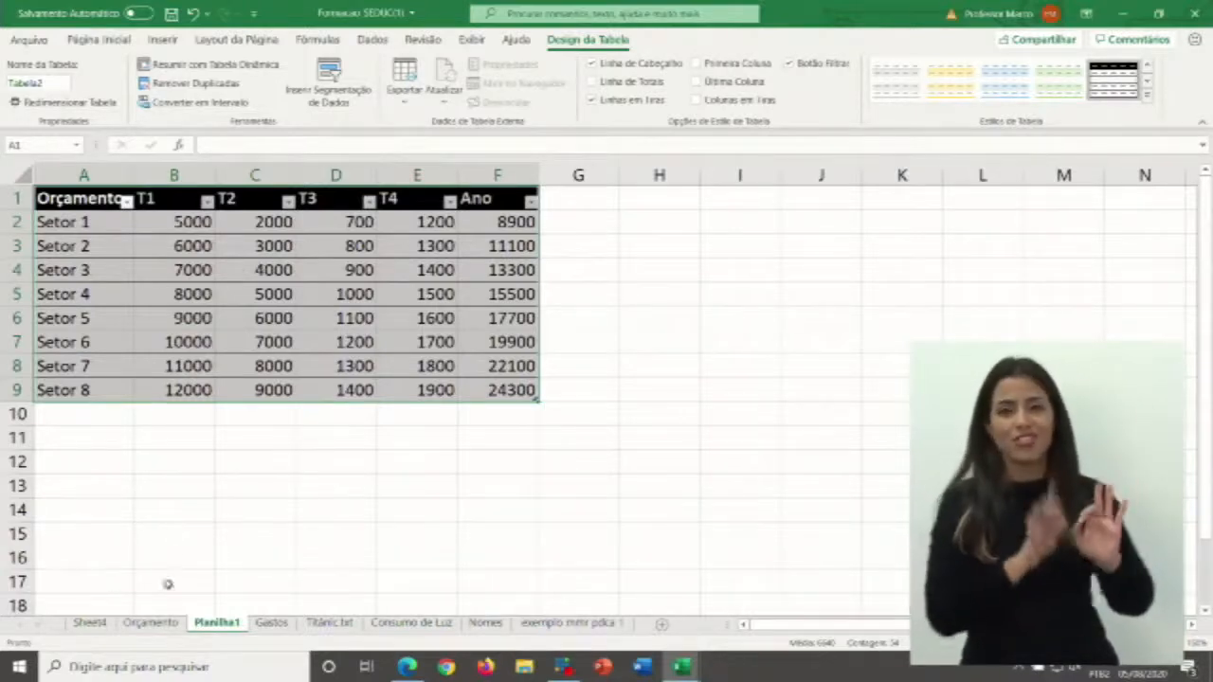
# - Examine the filter options of the Orçamento and T1 headers without applying a filter
pyautogui.click(197, 268)
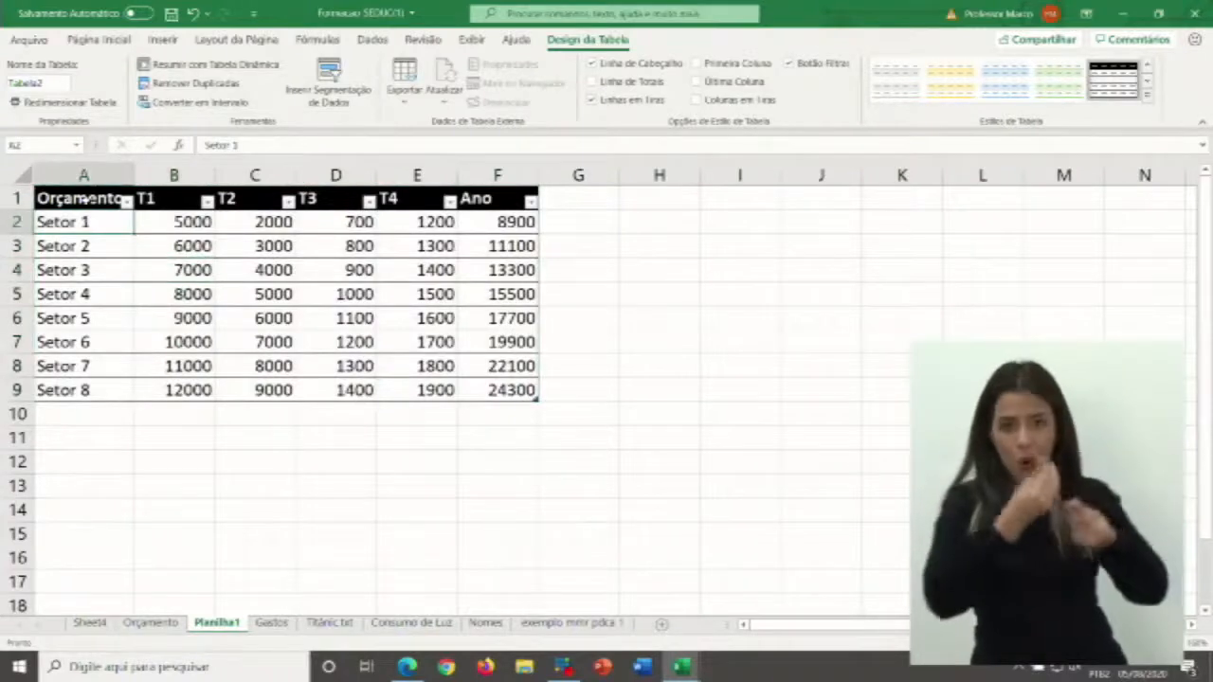
pyautogui.click(88, 200)
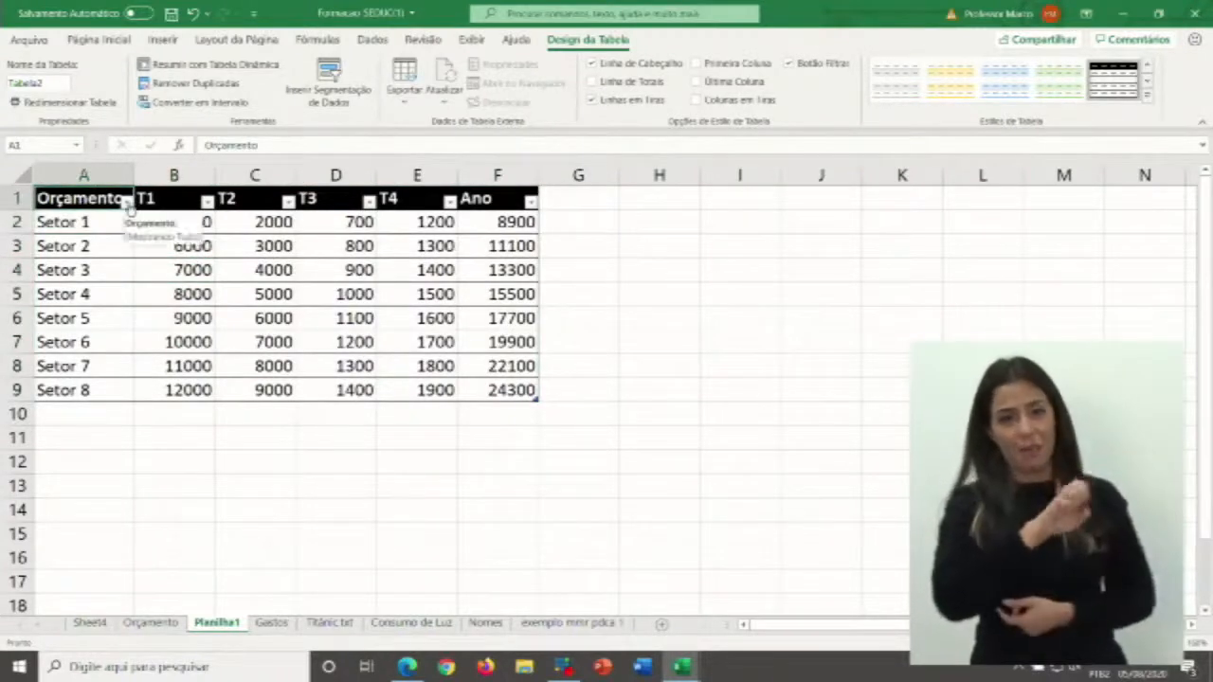
pyautogui.click(127, 201)
pyautogui.click(129, 204)
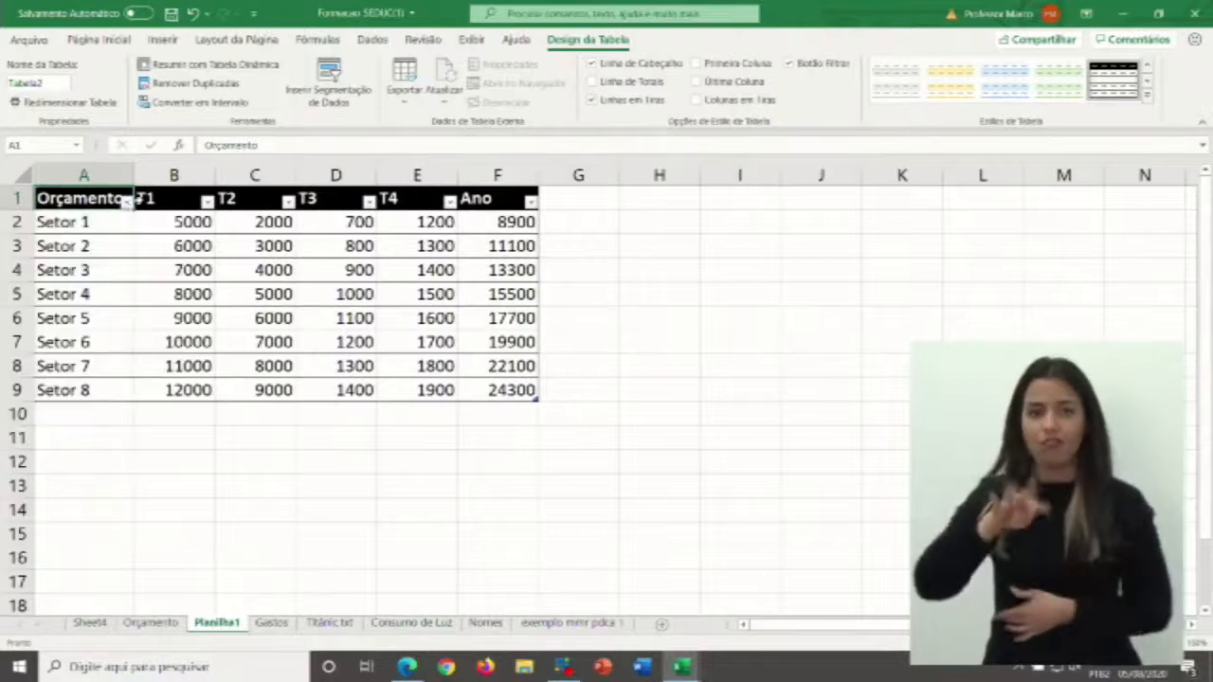
pyautogui.click(208, 202)
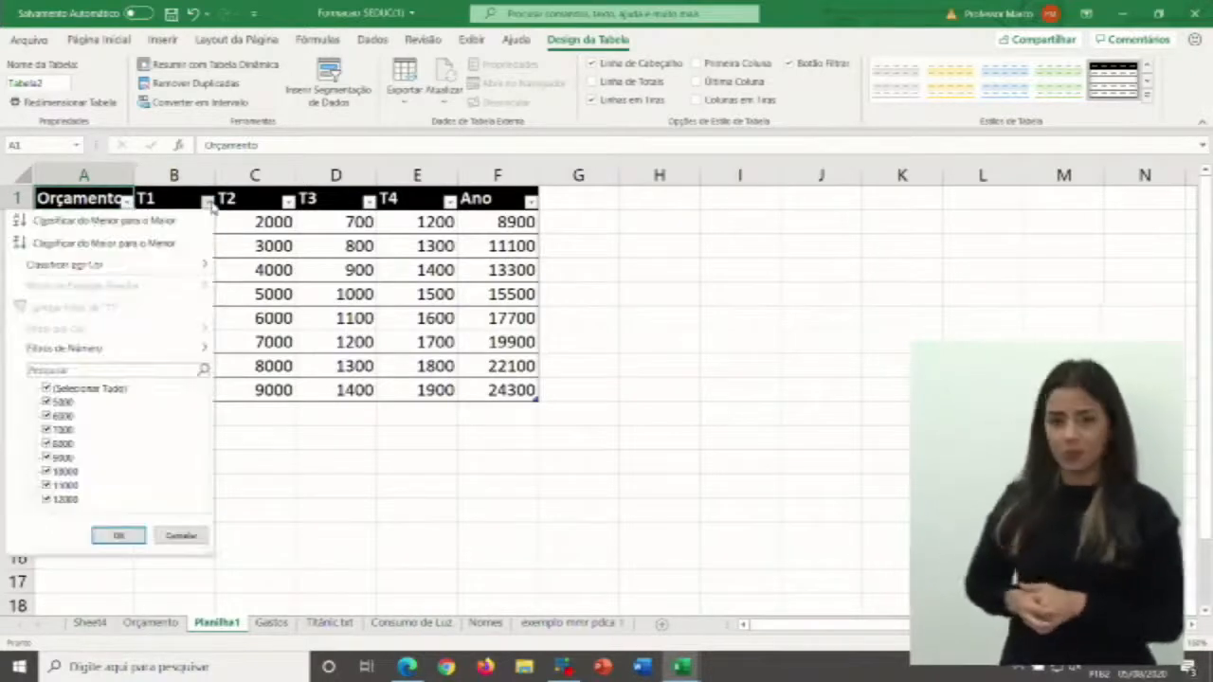
pyautogui.click(210, 202)
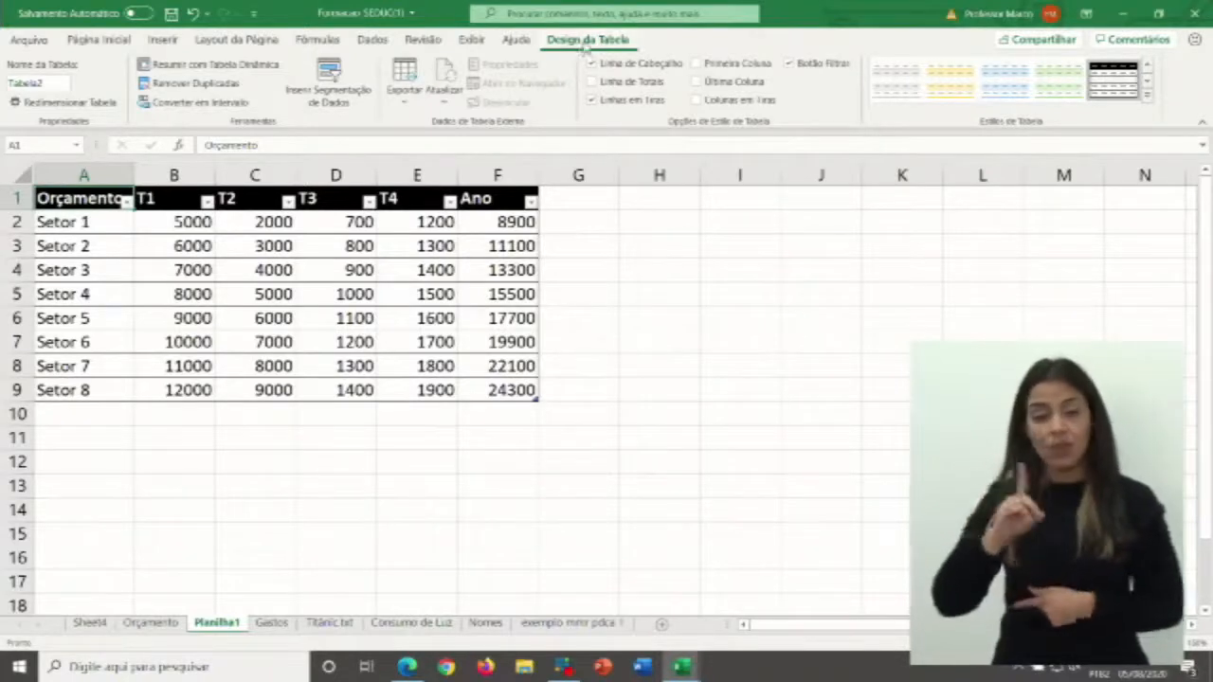
# - Enable Linha de Totais for the table and fill the Ano total formula across T4 to T1 in row 10
pyautogui.click(593, 83)
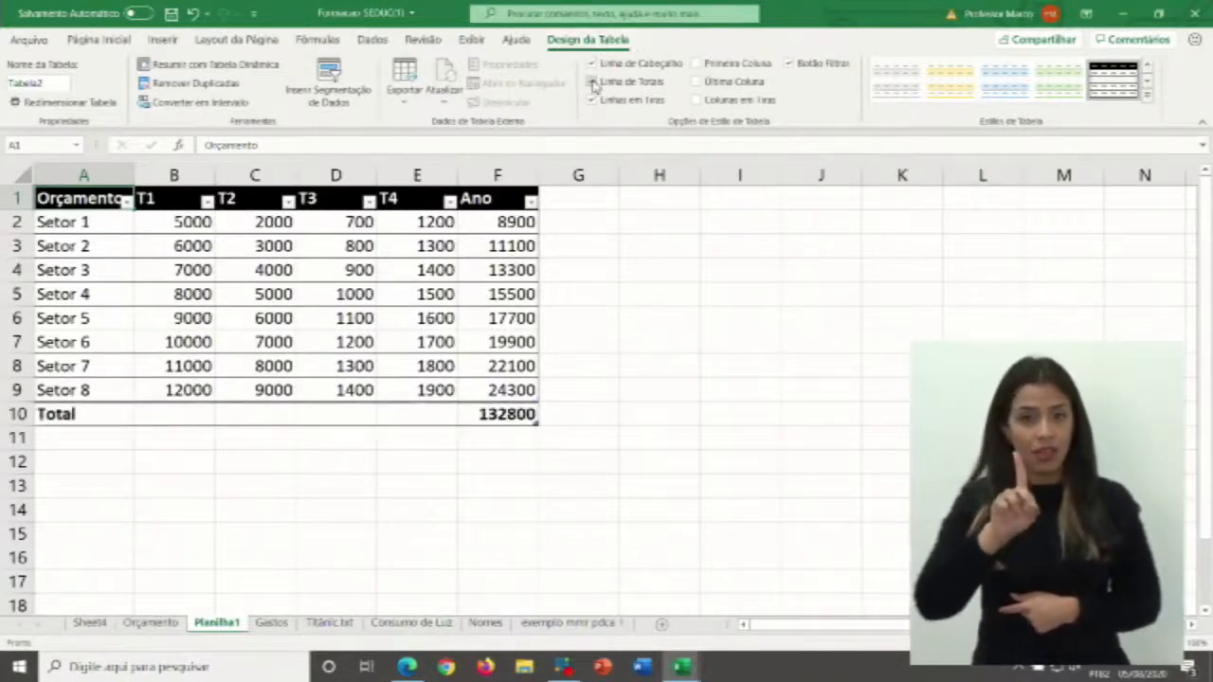
pyautogui.click(40, 414)
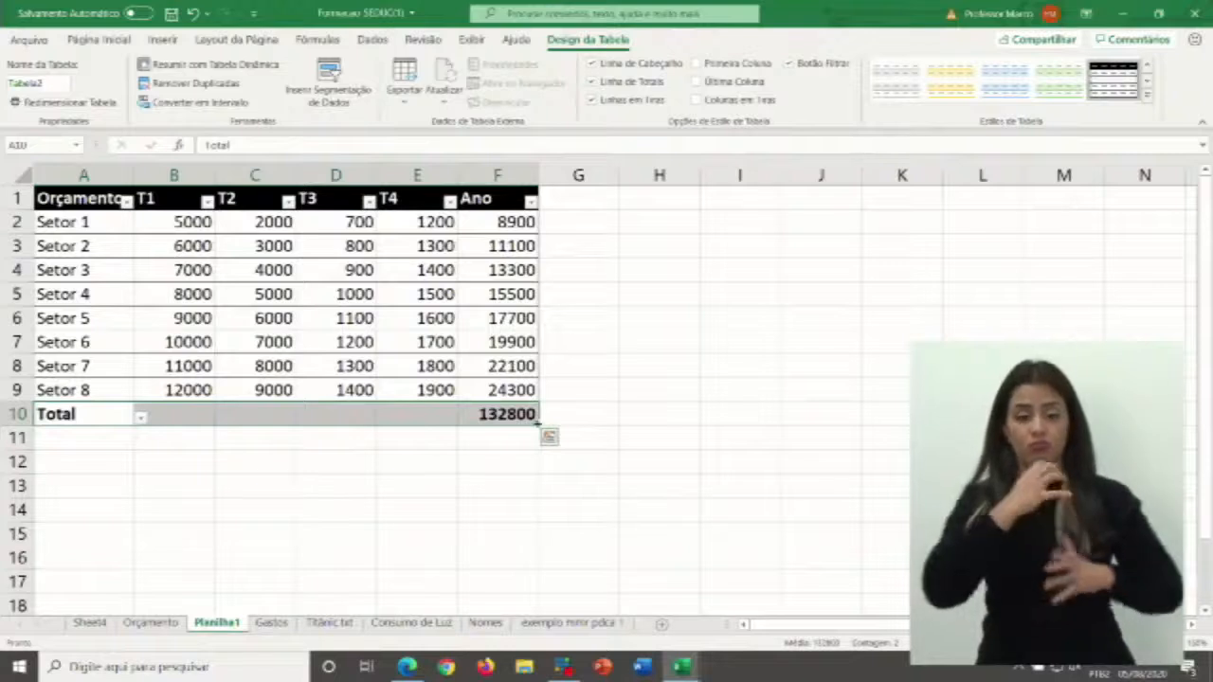
pyautogui.click(506, 455)
pyautogui.click(529, 418)
pyautogui.moveTo(535, 424); pyautogui.dragTo(157, 415)
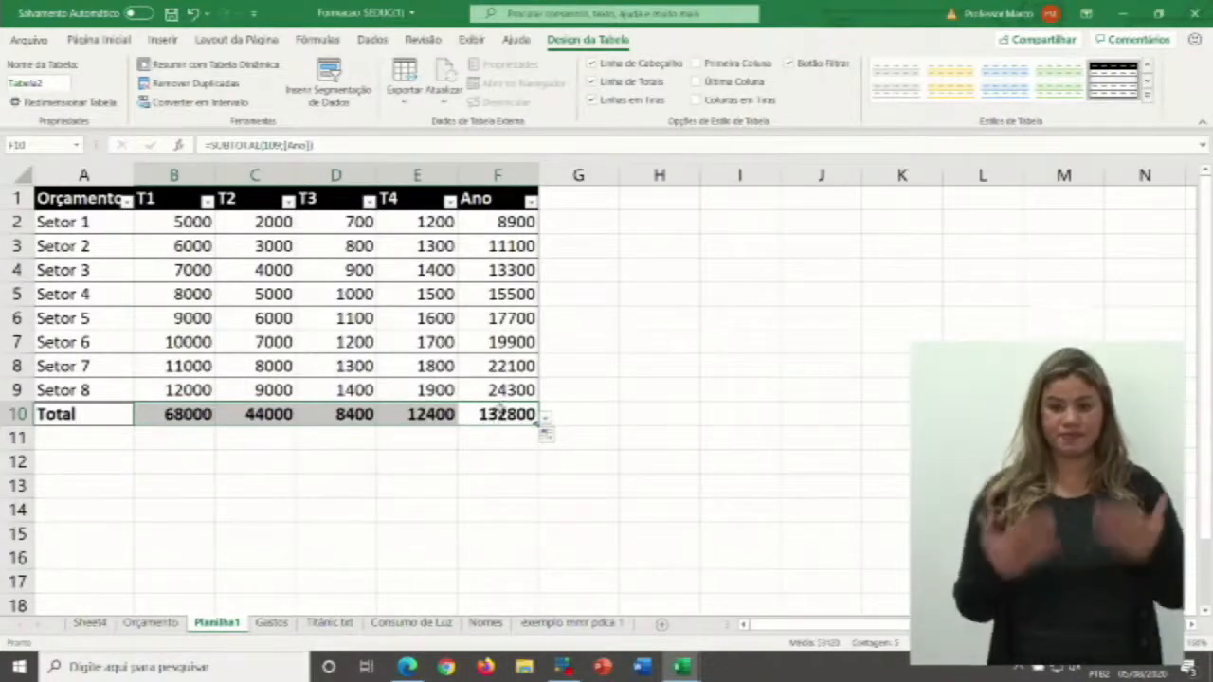
# - Check the total-row formulas of the T4, T1 and Ano columns
pyautogui.click(422, 411)
pyautogui.click(208, 413)
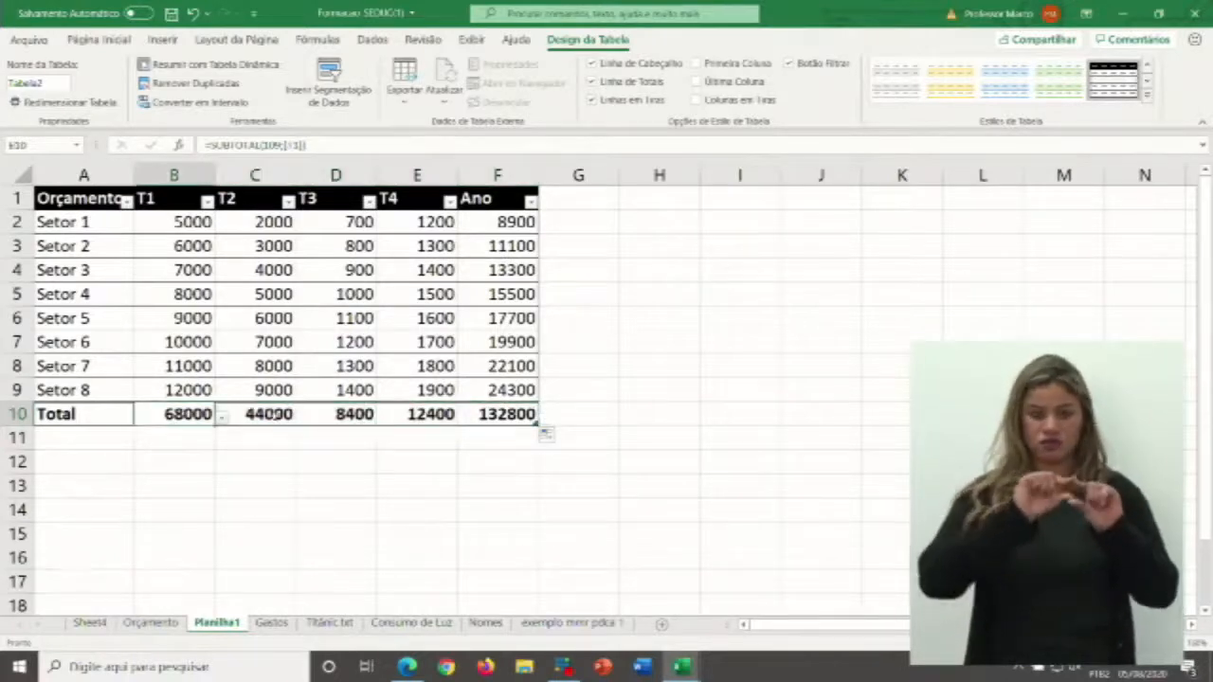
pyautogui.click(509, 415)
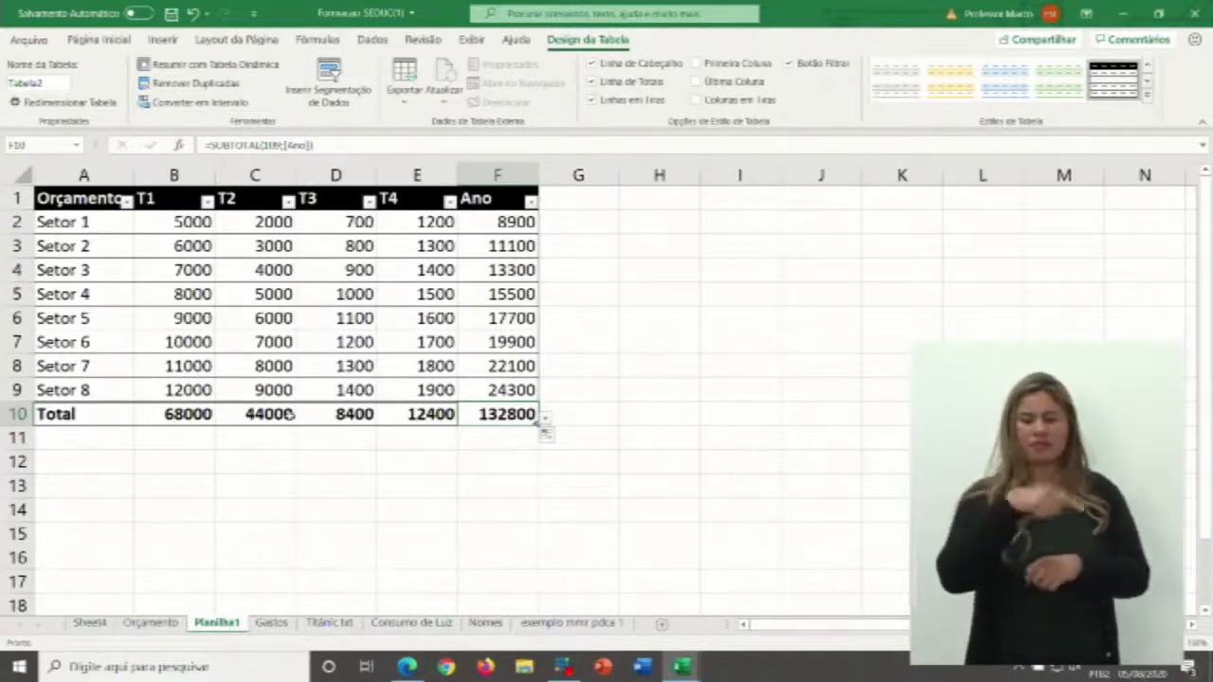
# - Copy A1:F9 without the total row and paste only its values at A1 of another new worksheet
pyautogui.click(405, 333)
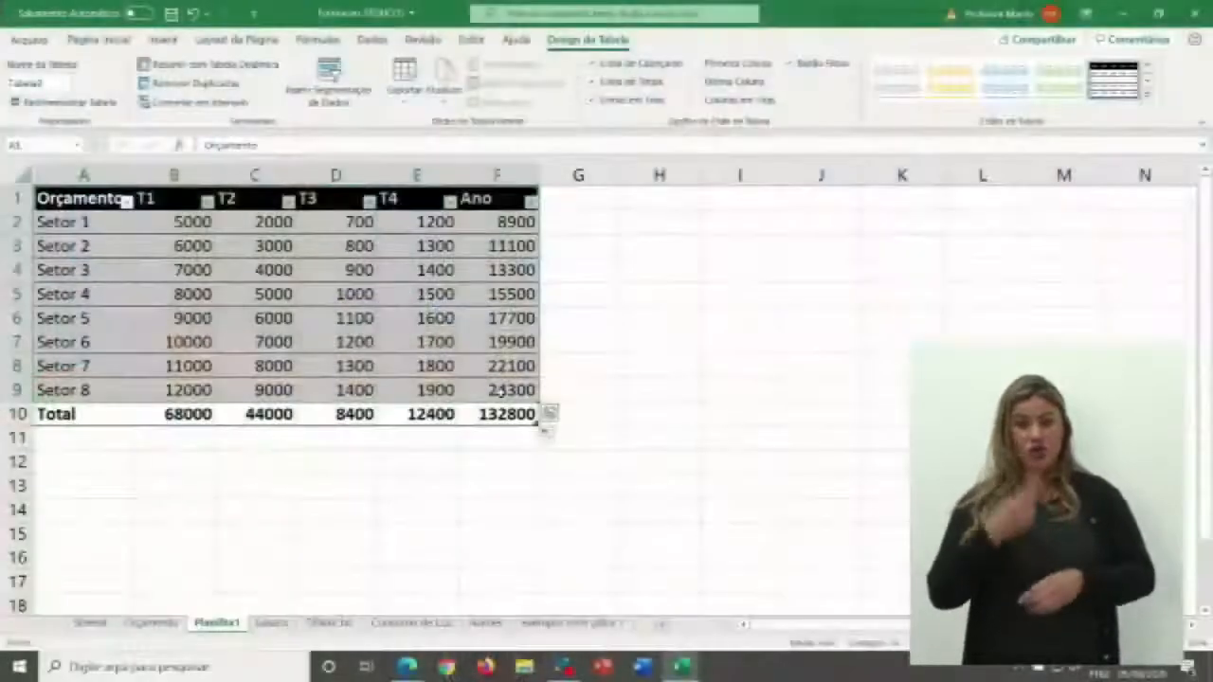
pyautogui.hotkey('ctrl', 'c')
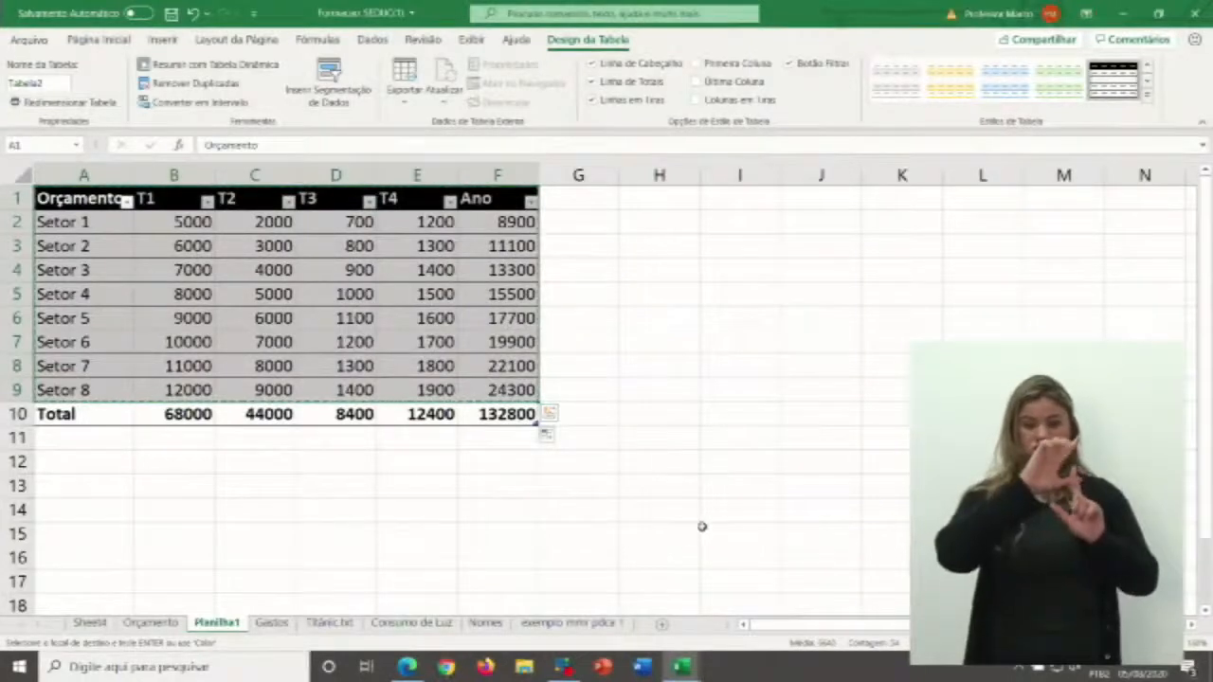
pyautogui.click(661, 624)
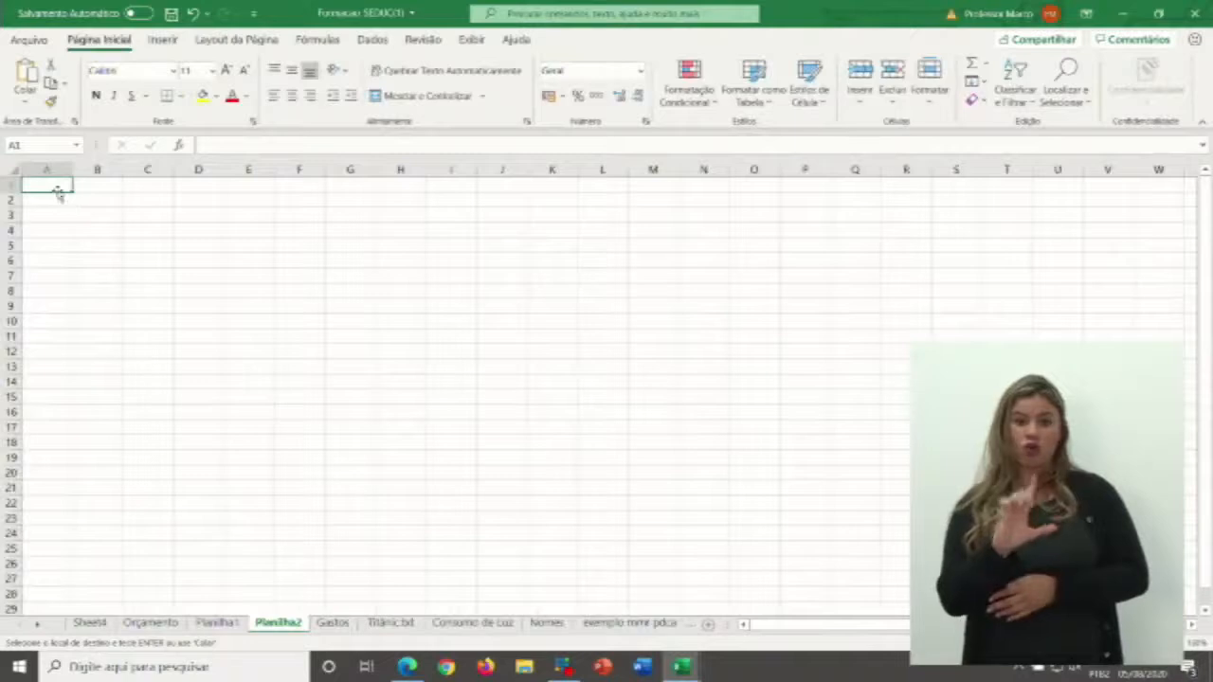
pyautogui.rightClick(55, 184)
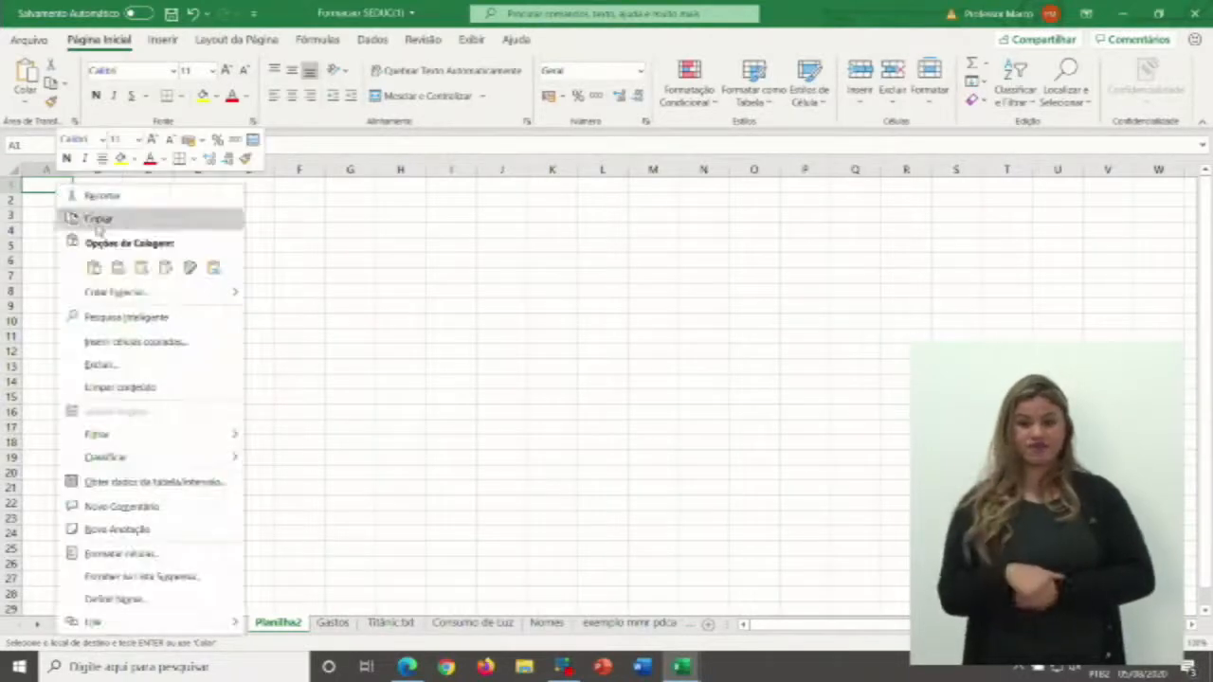
pyautogui.click(117, 269)
pyautogui.click(152, 384)
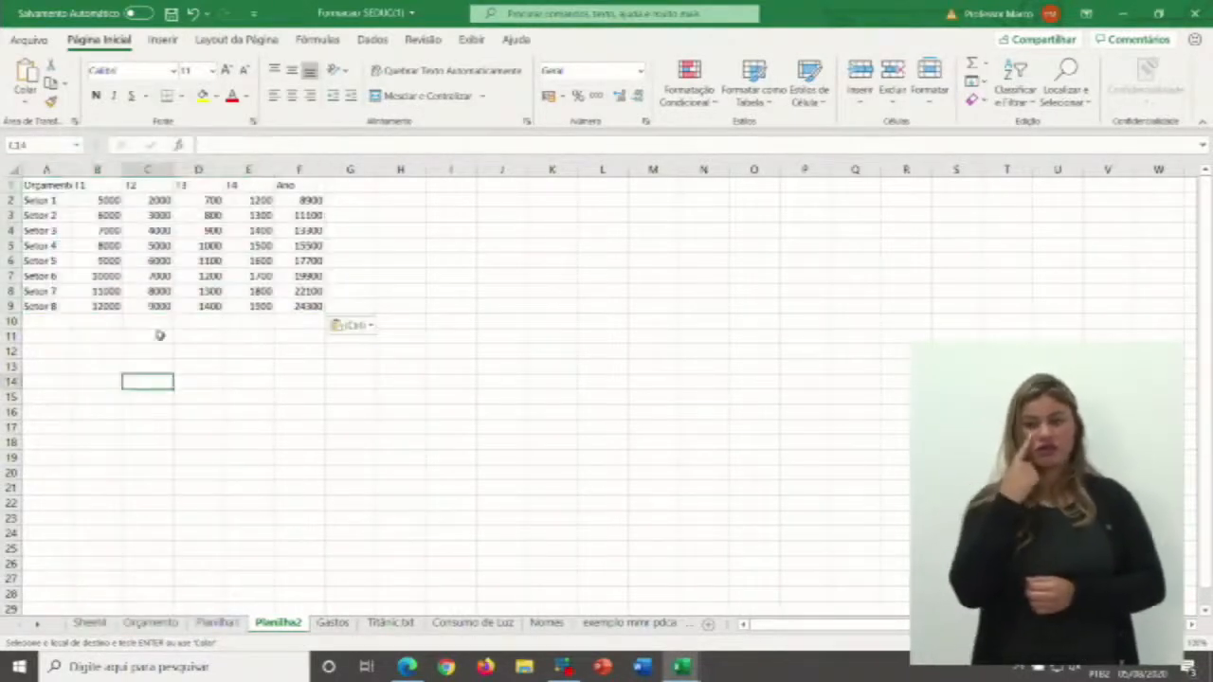
# - Autofit column A of the pasted data to its Orçamento header
pyautogui.doubleClick(72, 166)
pyautogui.click(109, 274)
pyautogui.click(63, 186)
pyautogui.moveTo(64, 186); pyautogui.dragTo(326, 289)
pyautogui.scroll(2, 370, 337)
pyautogui.scroll(2, 360, 347)
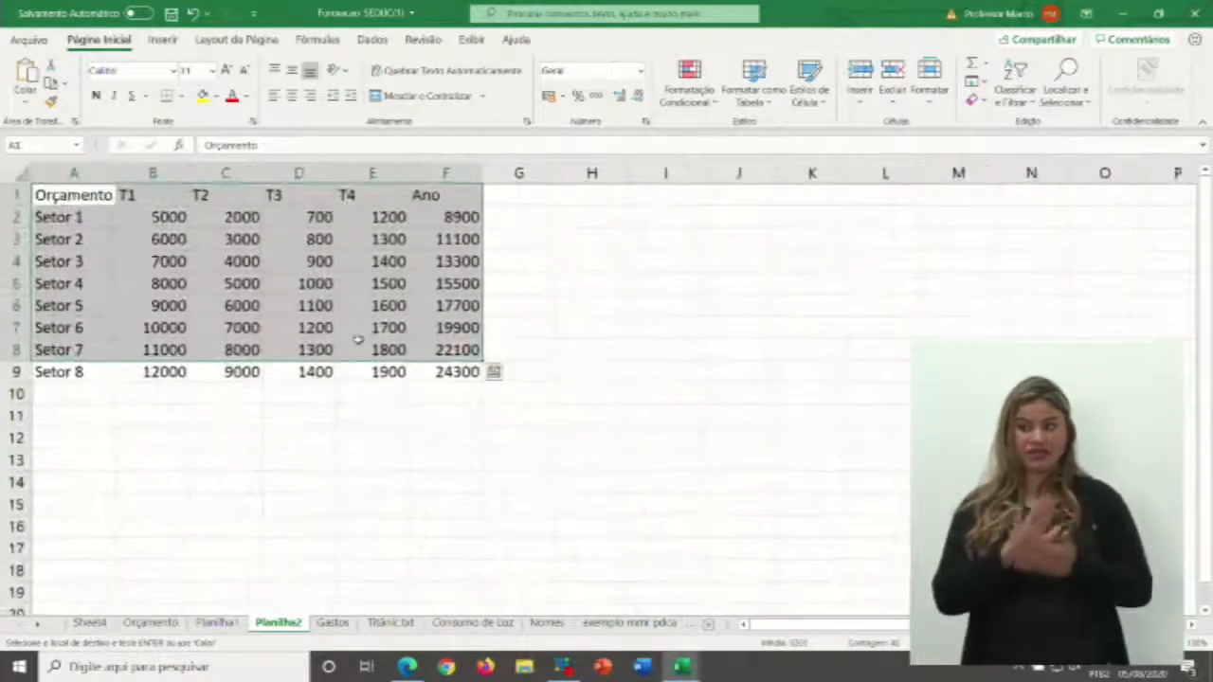
pyautogui.click(339, 436)
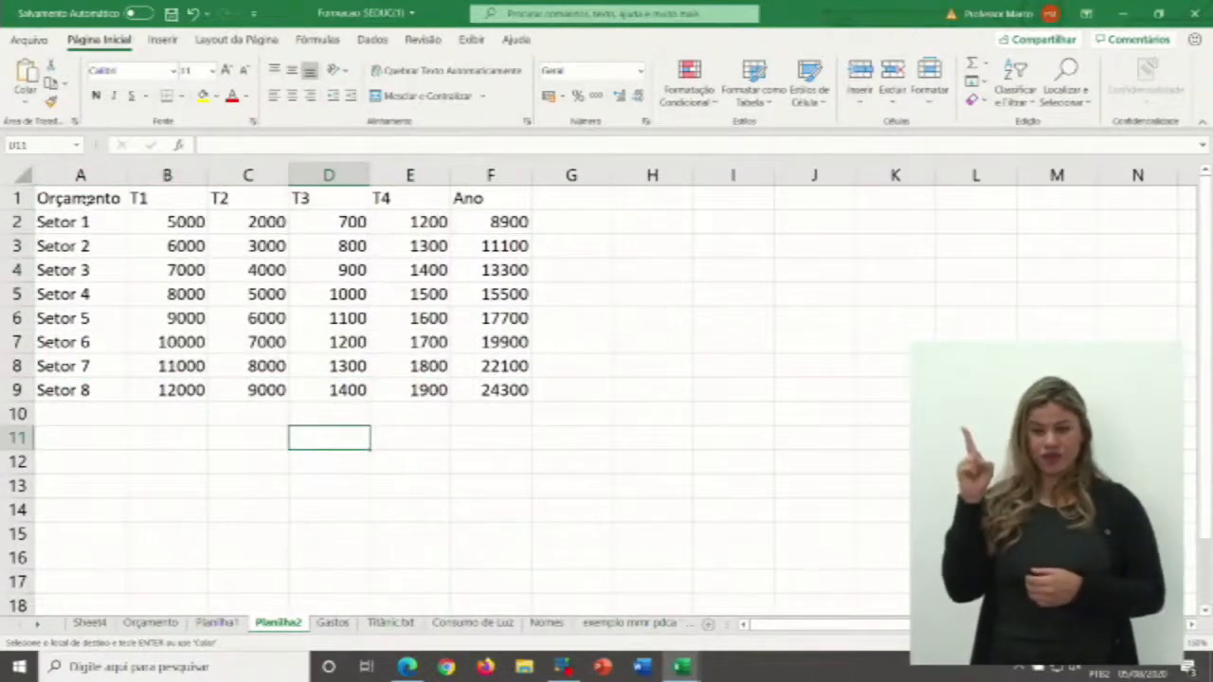
# - Examine the sector names in A2:A9 and the quarter headers T1 to T4 in row 1
pyautogui.click(84, 200)
pyautogui.click(83, 220)
pyautogui.click(85, 246)
pyautogui.click(85, 296)
pyautogui.click(90, 221)
pyautogui.click(92, 247)
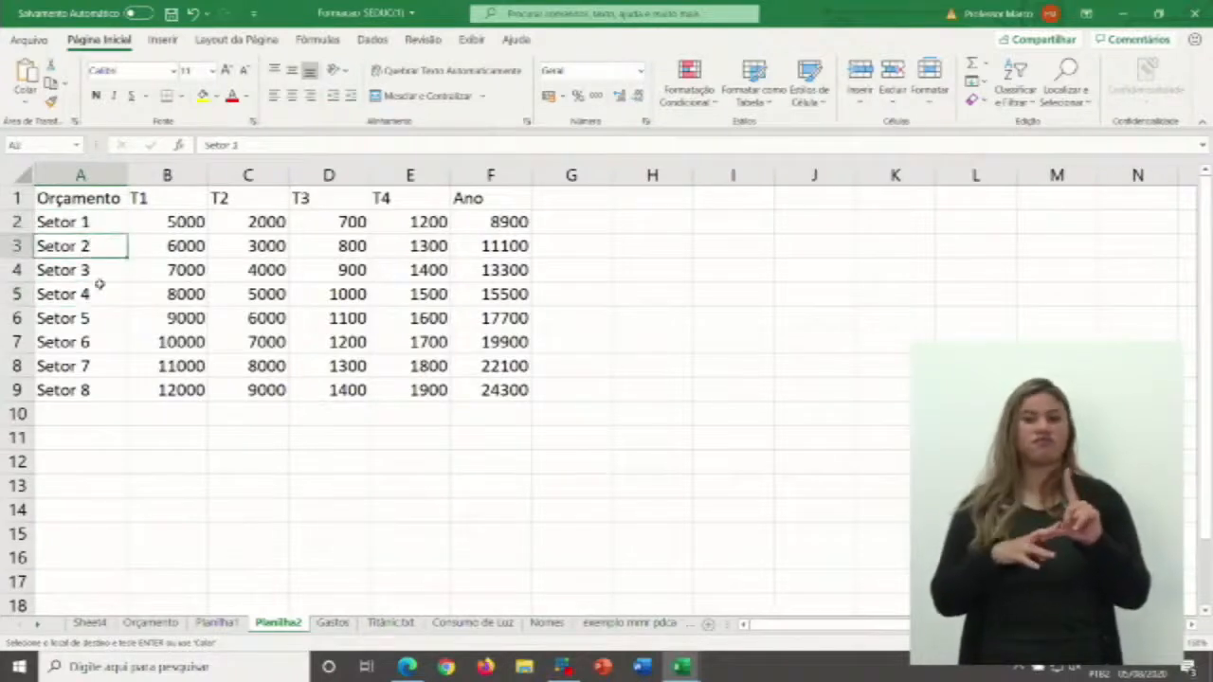
pyautogui.click(99, 294)
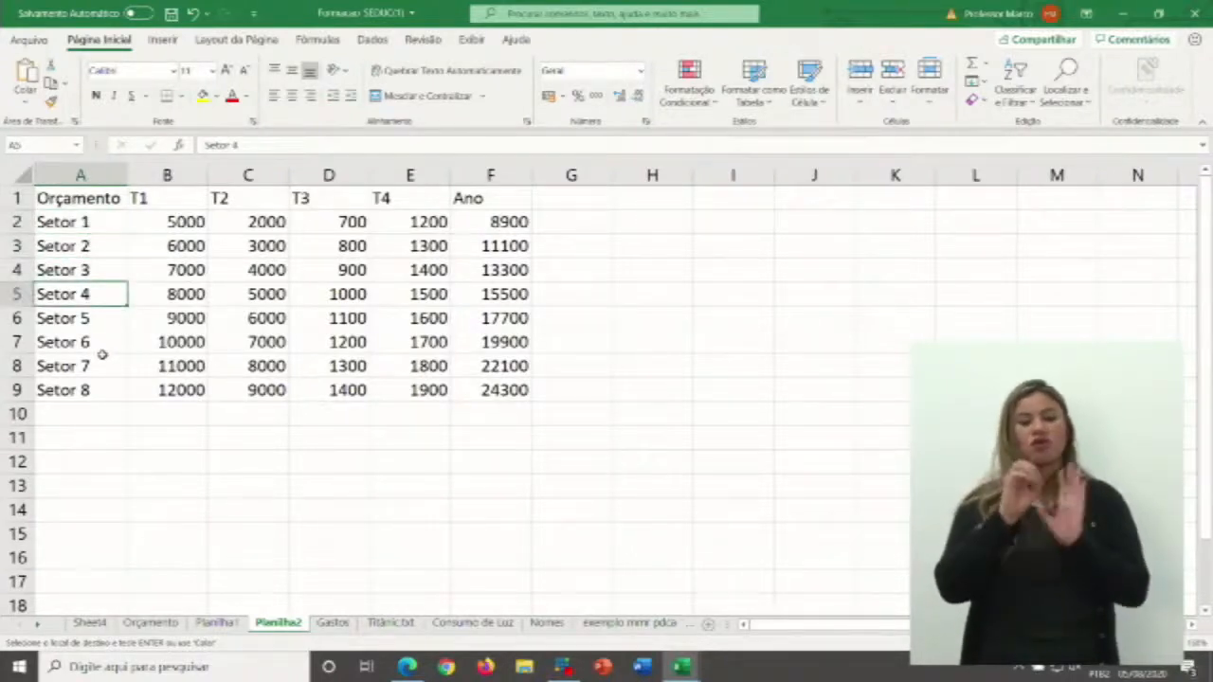
pyautogui.click(89, 222)
pyautogui.click(92, 246)
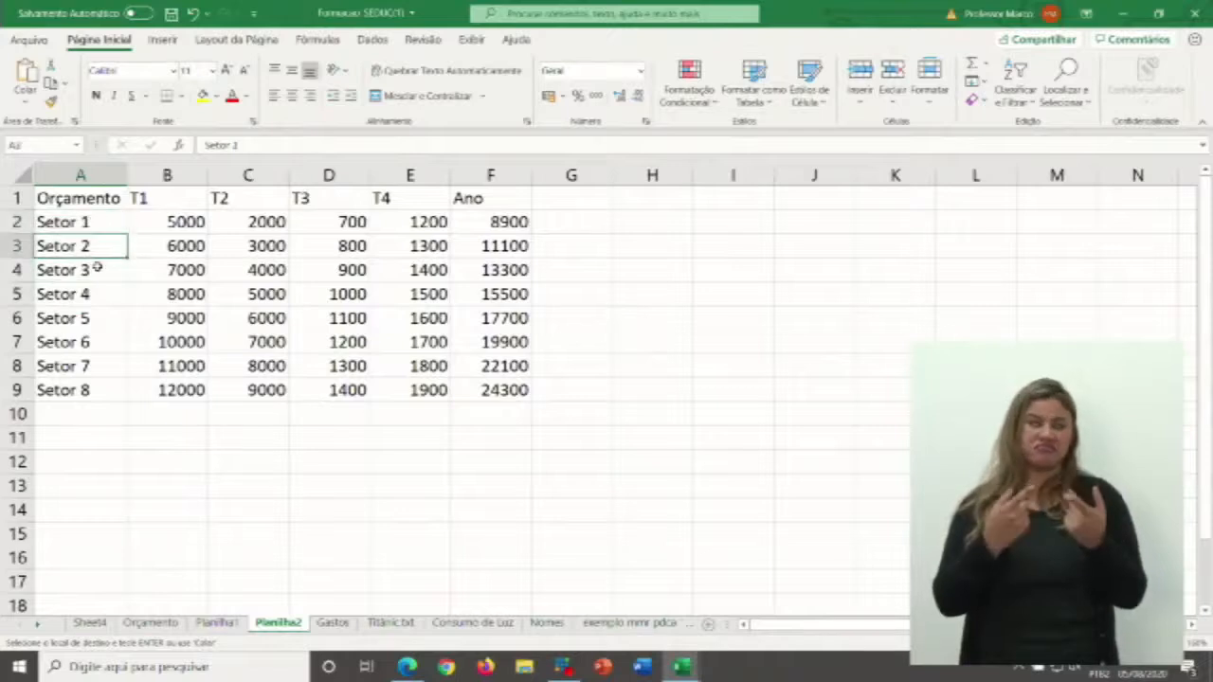
pyautogui.click(100, 272)
pyautogui.click(100, 322)
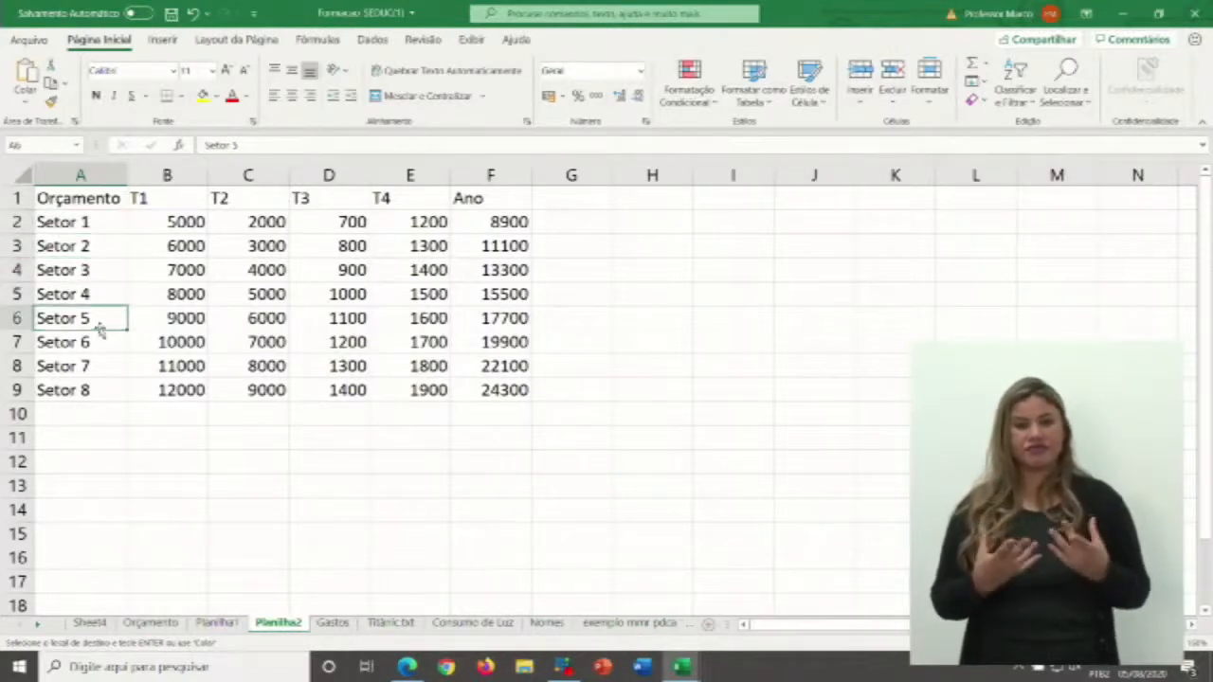
pyautogui.moveTo(92, 226); pyautogui.dragTo(84, 375)
pyautogui.moveTo(149, 198); pyautogui.dragTo(405, 194)
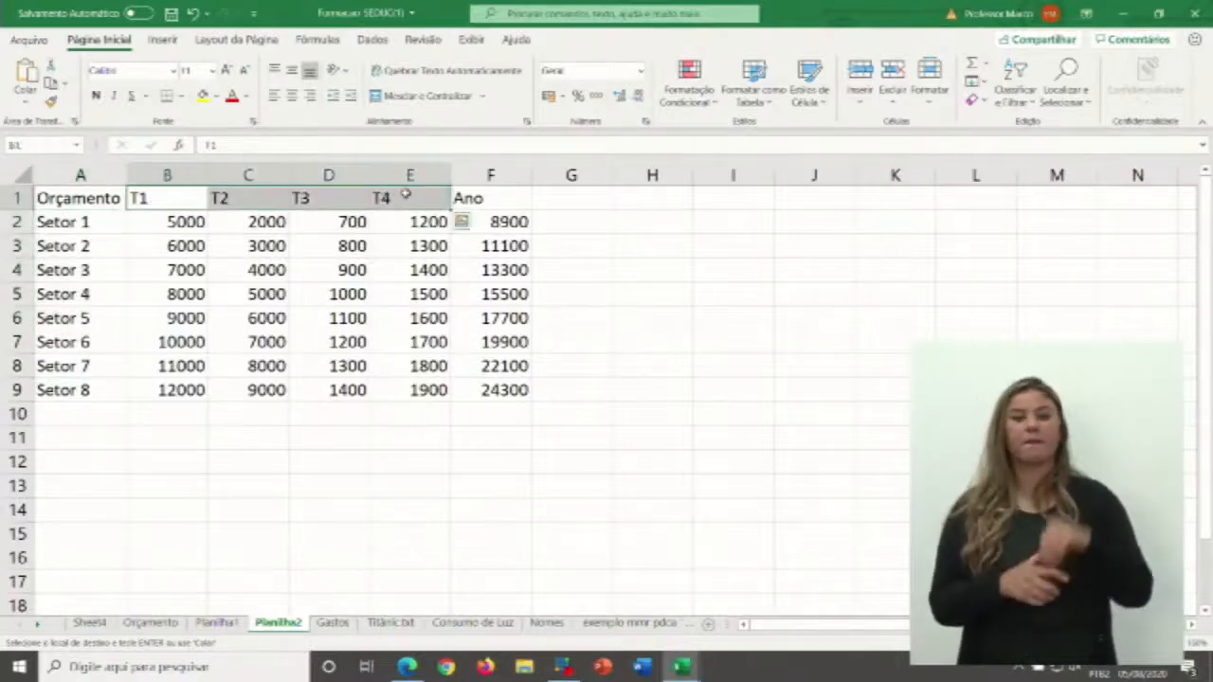
pyautogui.click(382, 311)
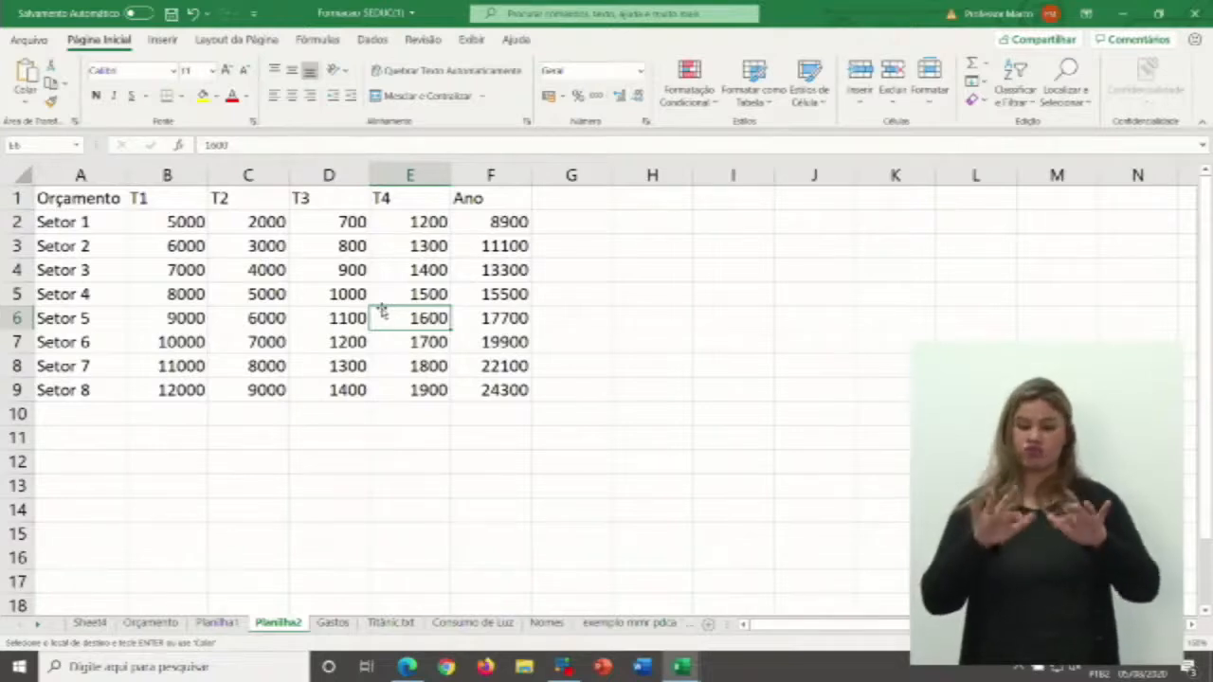
# - Format the budget data in A1:F9 as a table with headers, using the light style with a black header row
pyautogui.click(319, 309)
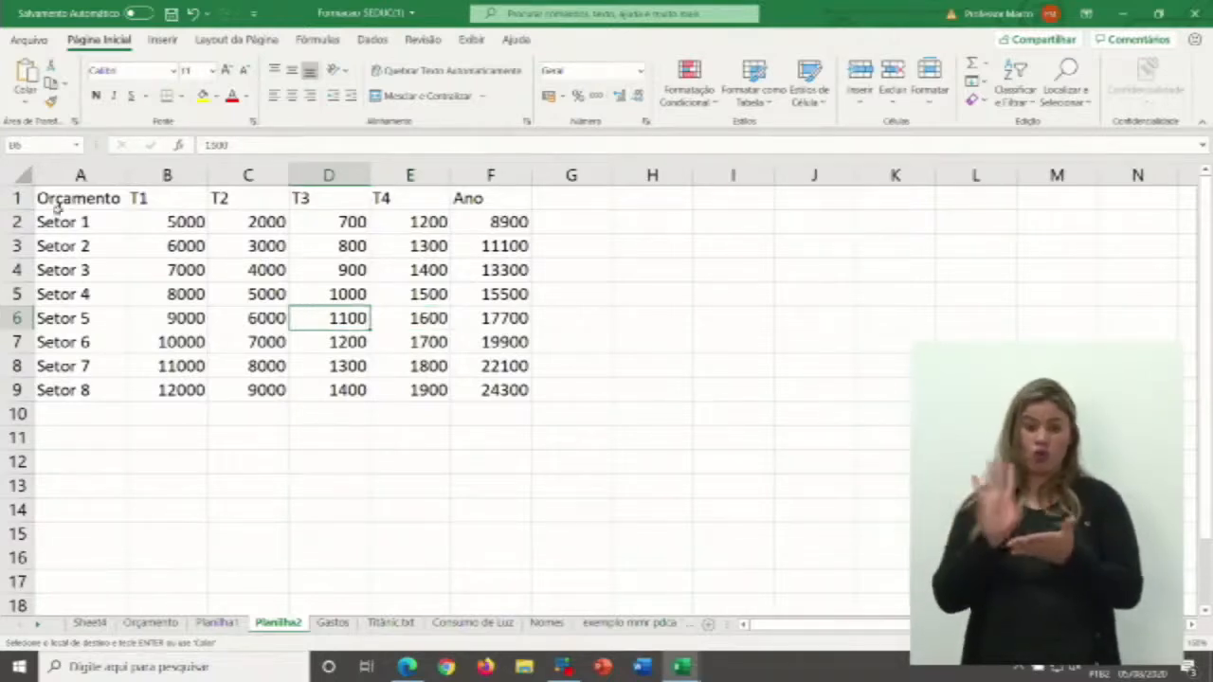
pyautogui.click(70, 199)
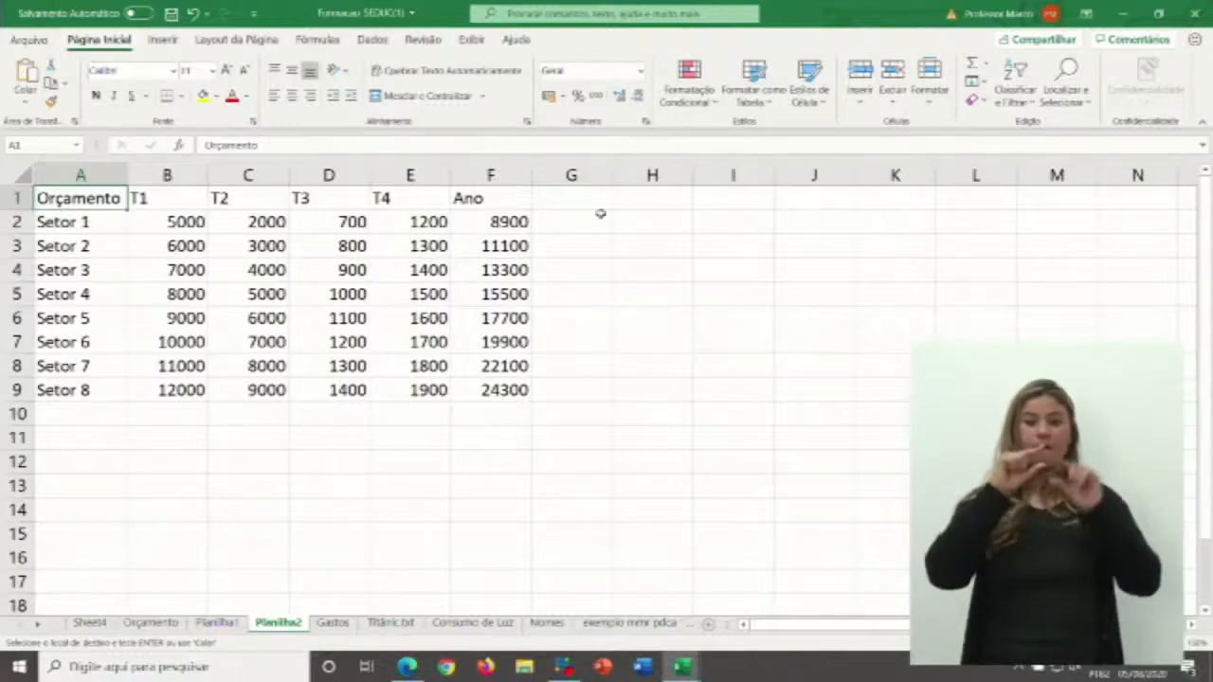
pyautogui.click(768, 103)
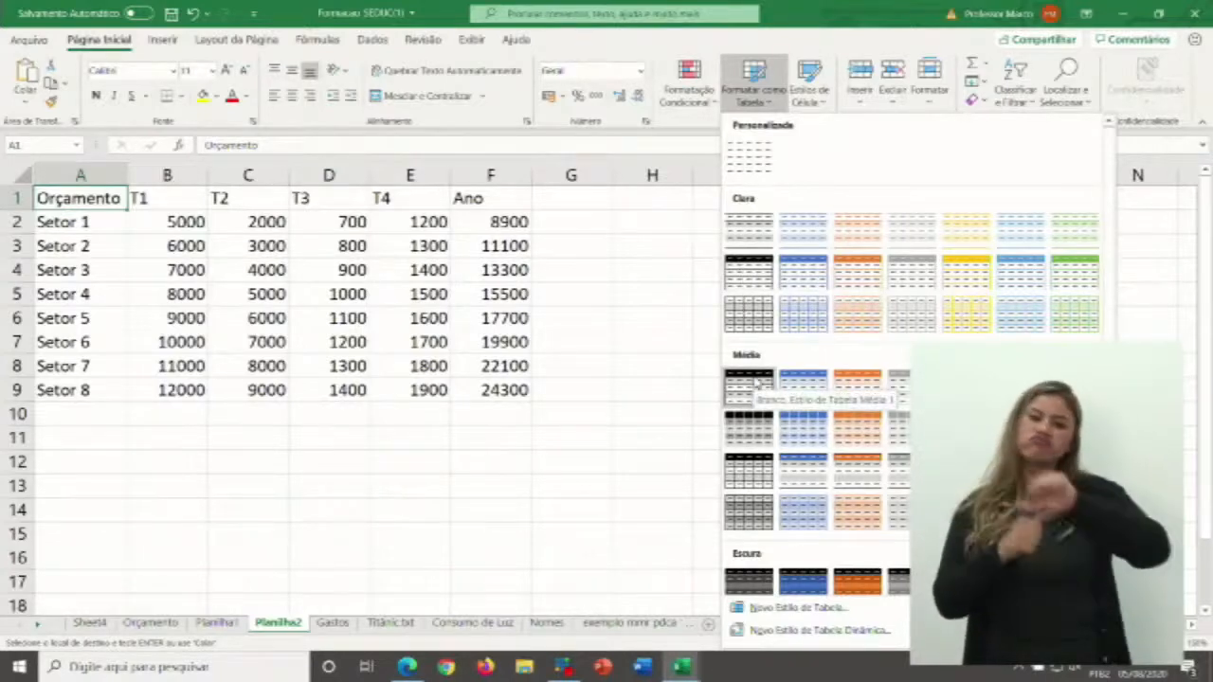
pyautogui.scroll(-1, 796, 517)
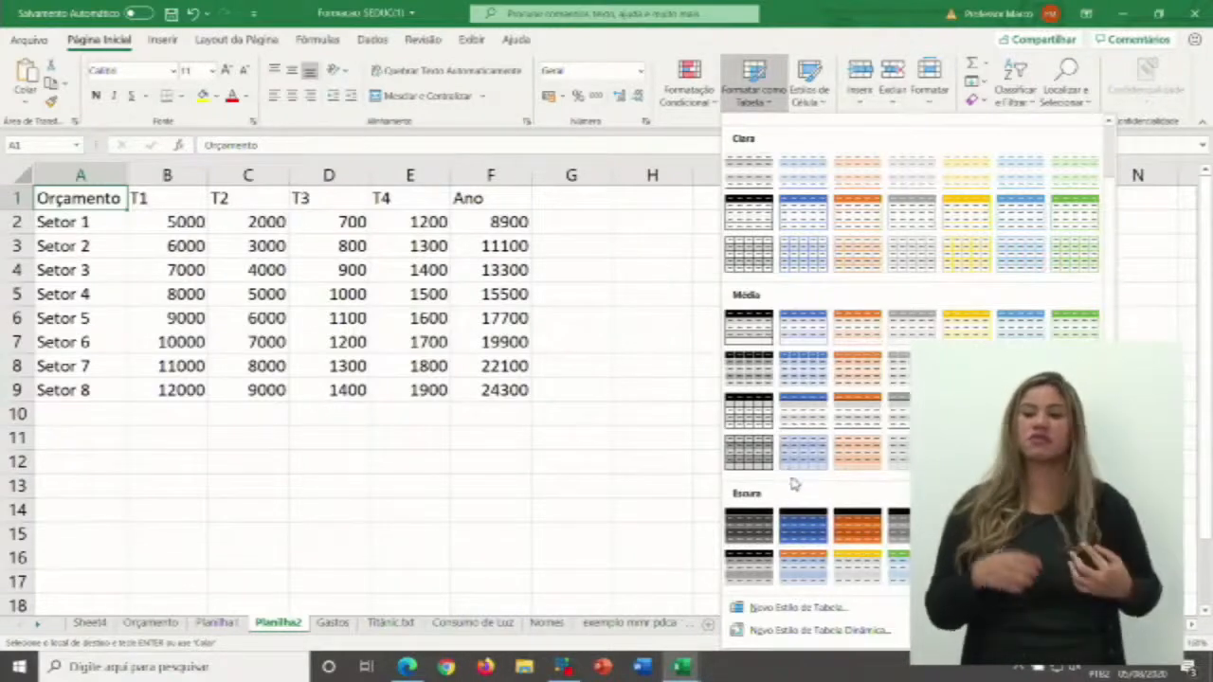
pyautogui.scroll(1, 768, 487)
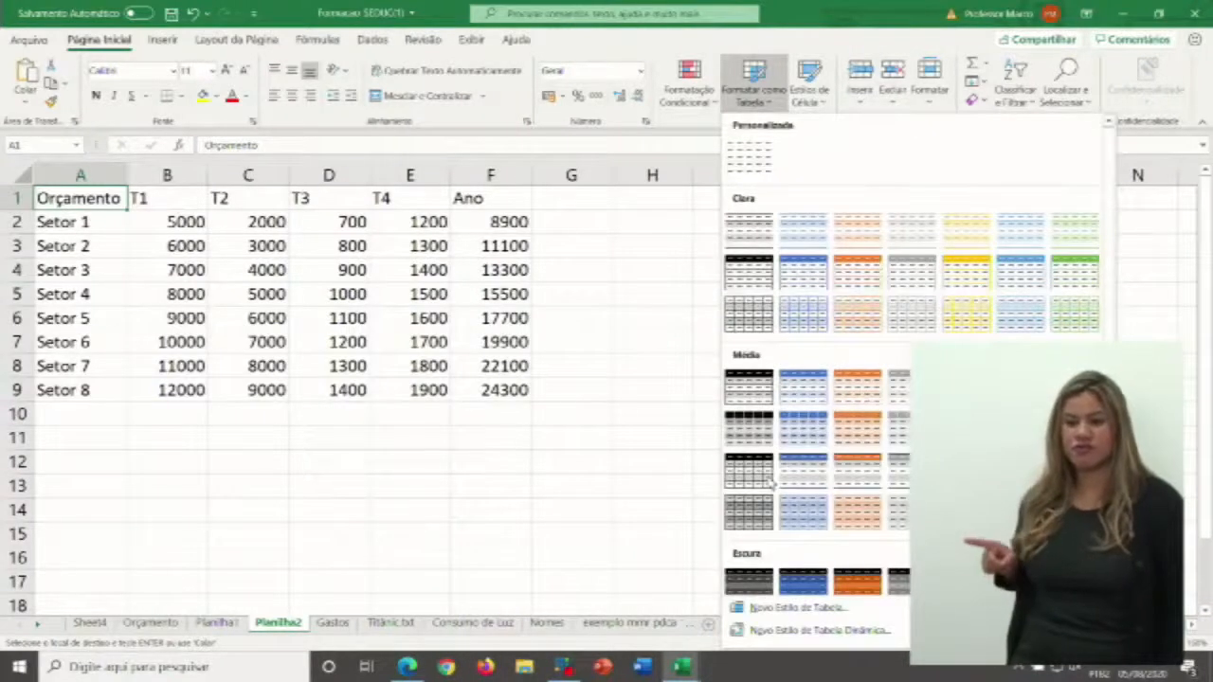
pyautogui.click(747, 275)
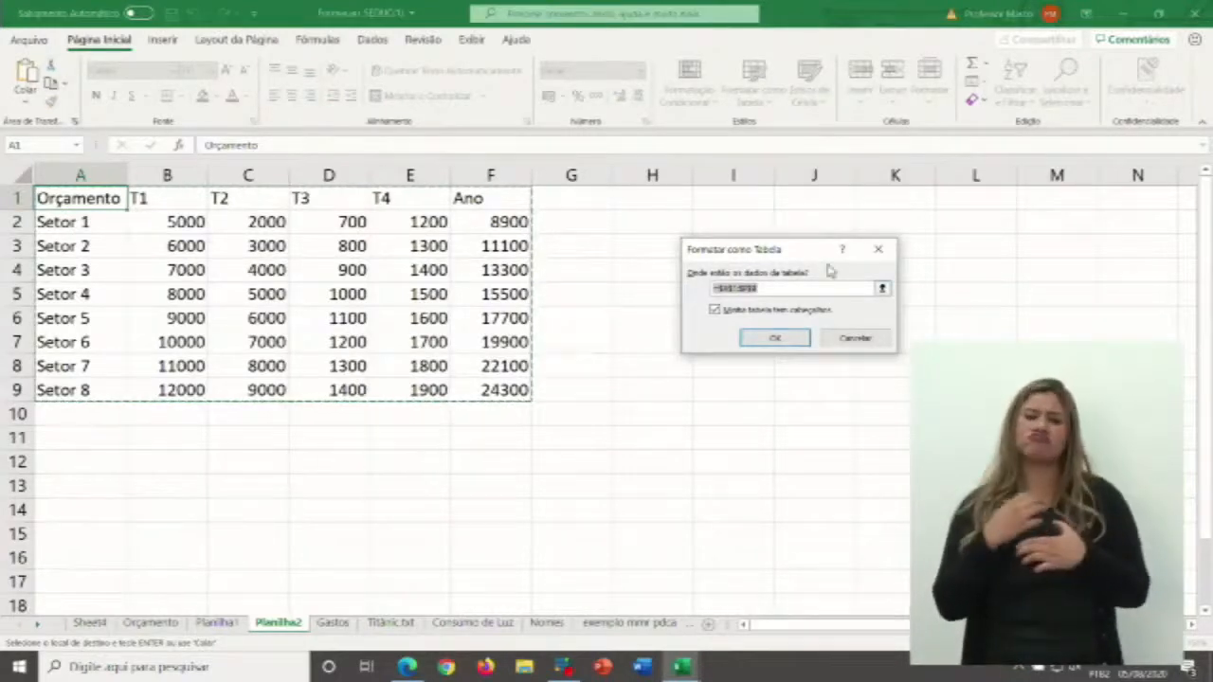
pyautogui.moveTo(795, 252); pyautogui.dragTo(678, 230)
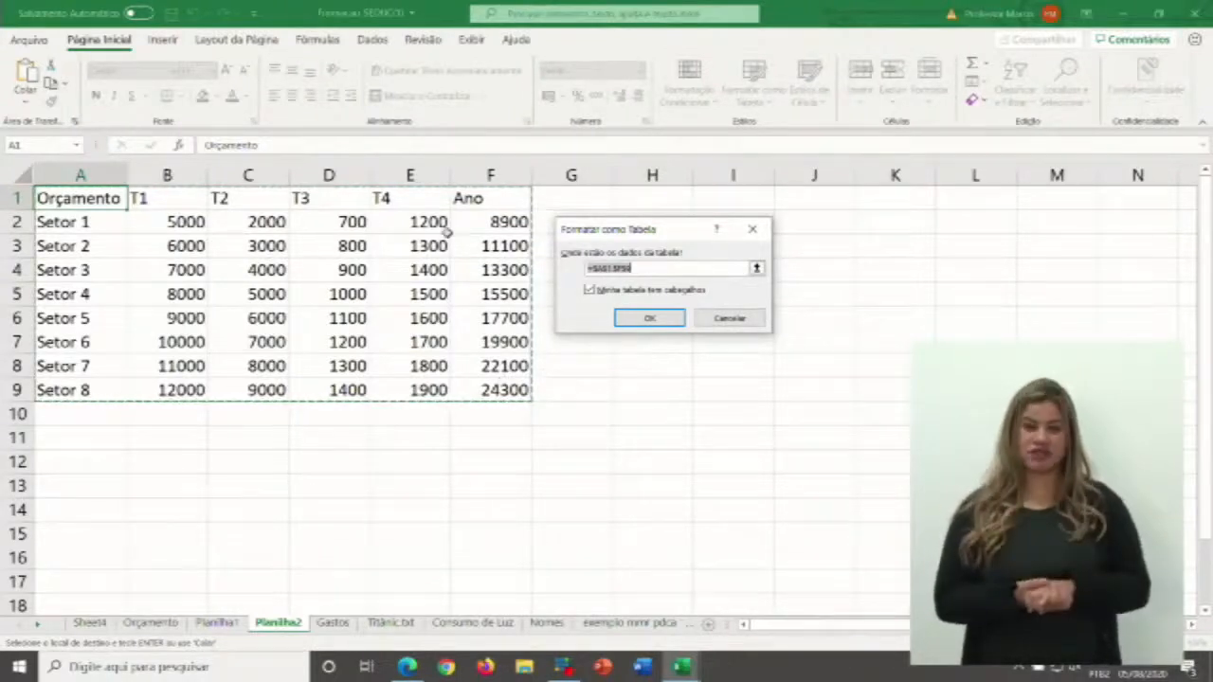
pyautogui.click(650, 318)
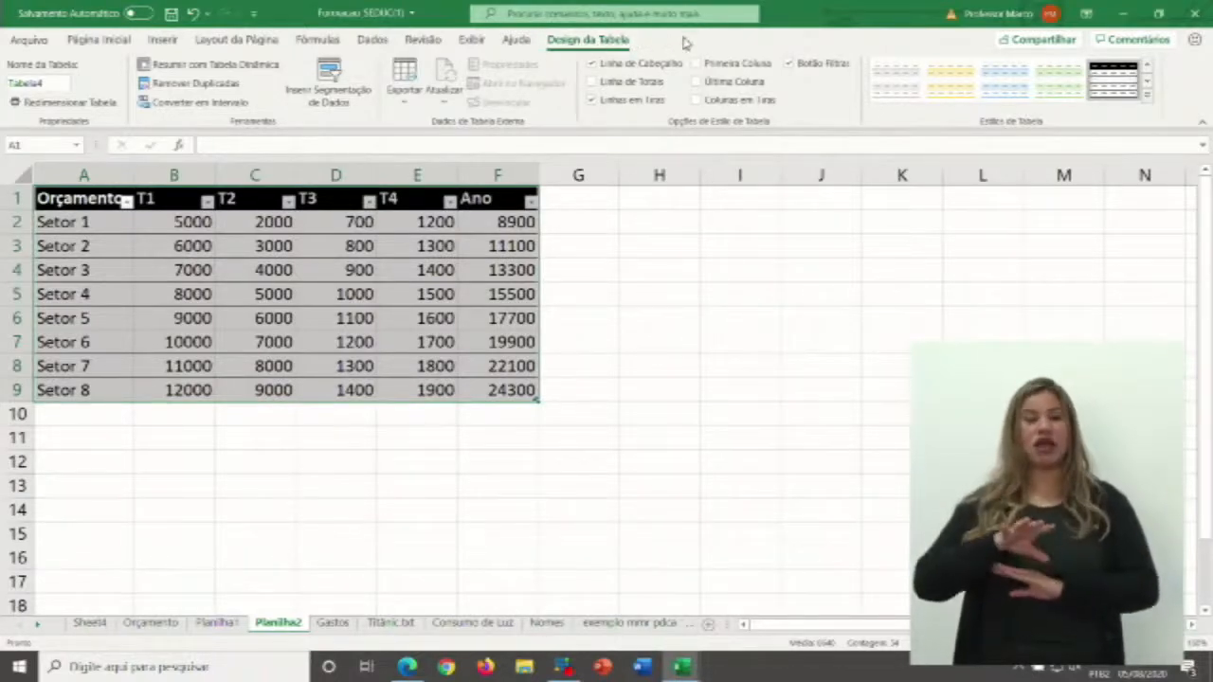
# - Add a total row to the budget table and check the Ano column's total formula in F10
pyautogui.click(595, 83)
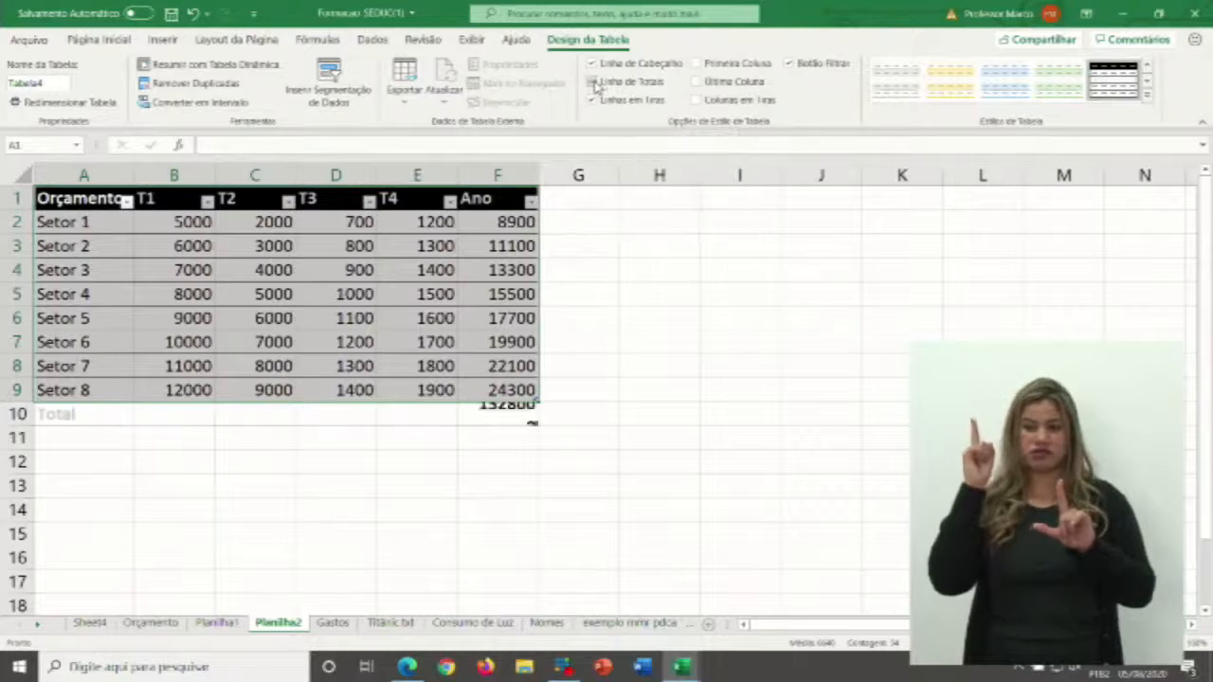
pyautogui.click(42, 409)
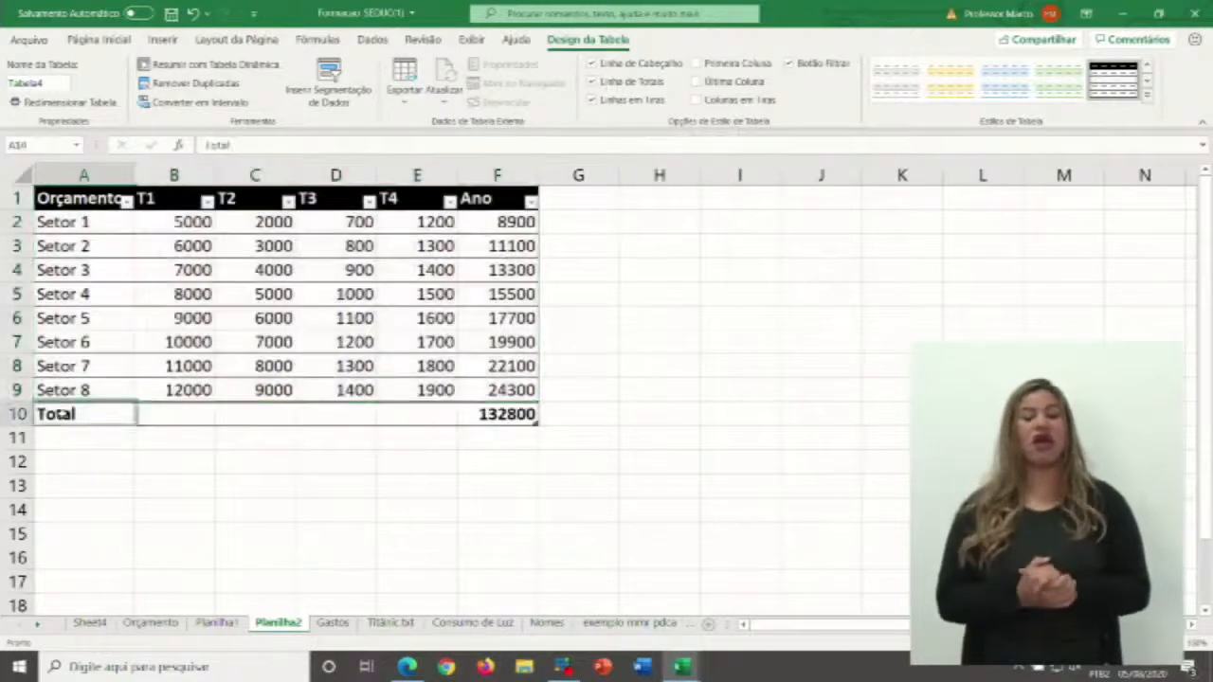
pyautogui.click(470, 422)
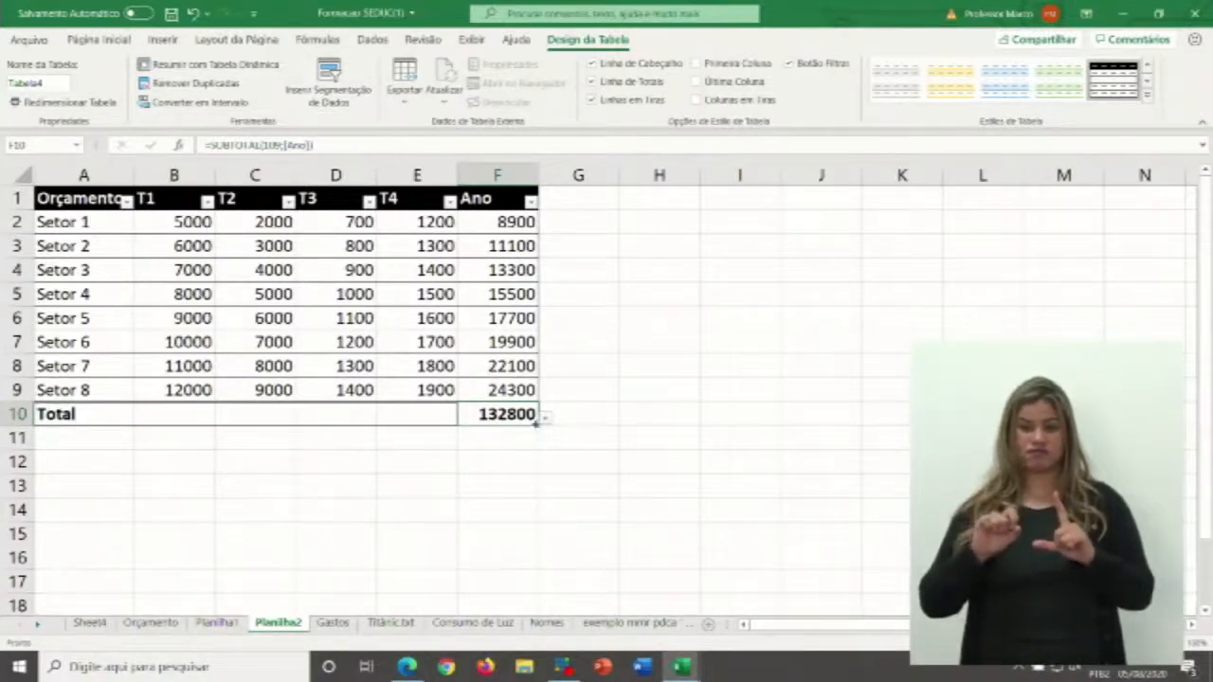
# - Fill the Ano total formula across B10:E10 to total T1 through T4, and check the T1 formula
pyautogui.moveTo(535, 424); pyautogui.dragTo(152, 424)
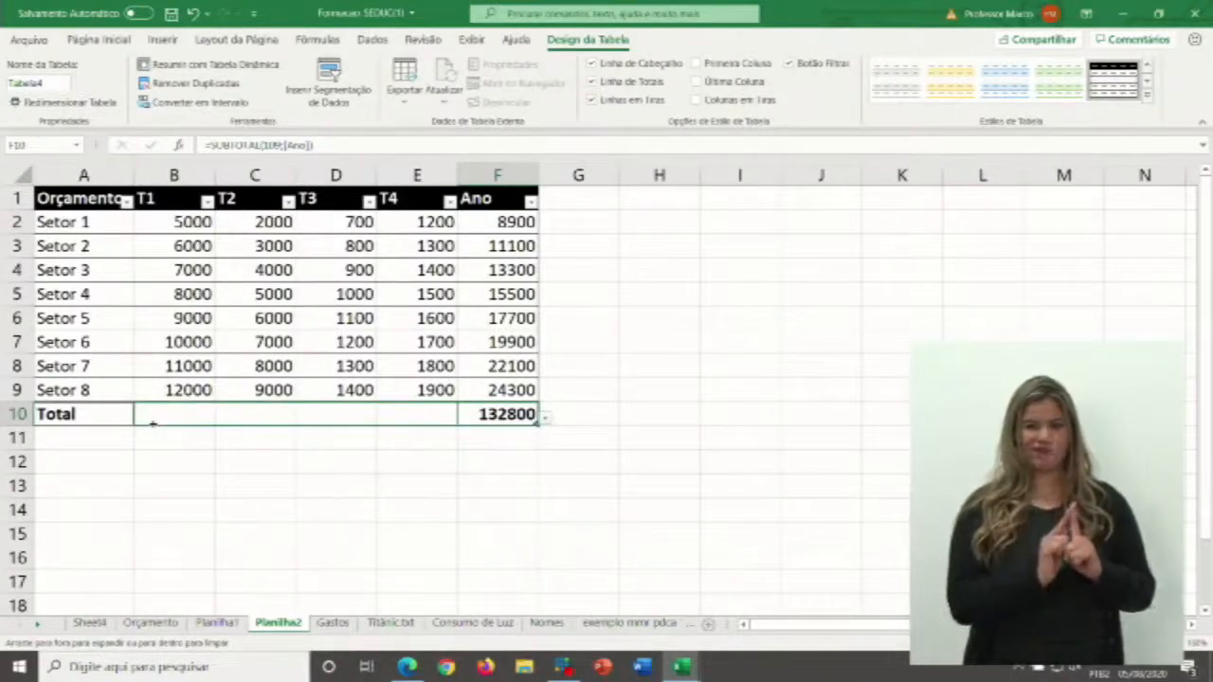
pyautogui.moveTo(152, 423); pyautogui.dragTo(149, 422)
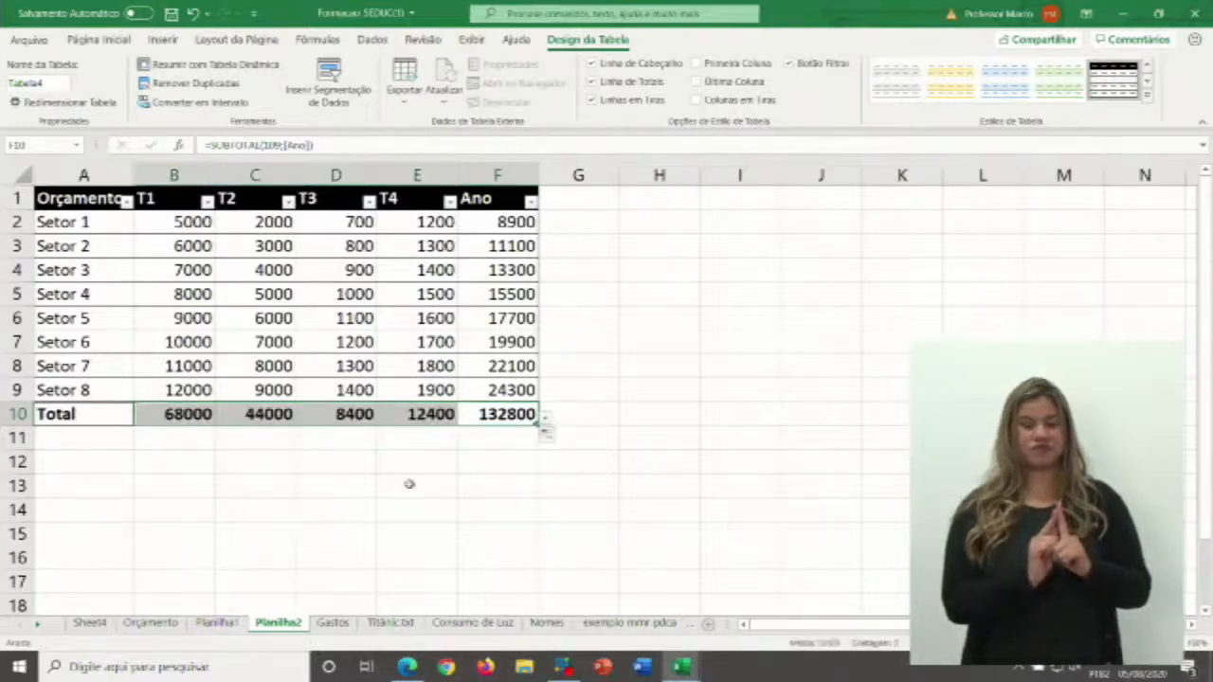
pyautogui.click(530, 506)
pyautogui.click(186, 411)
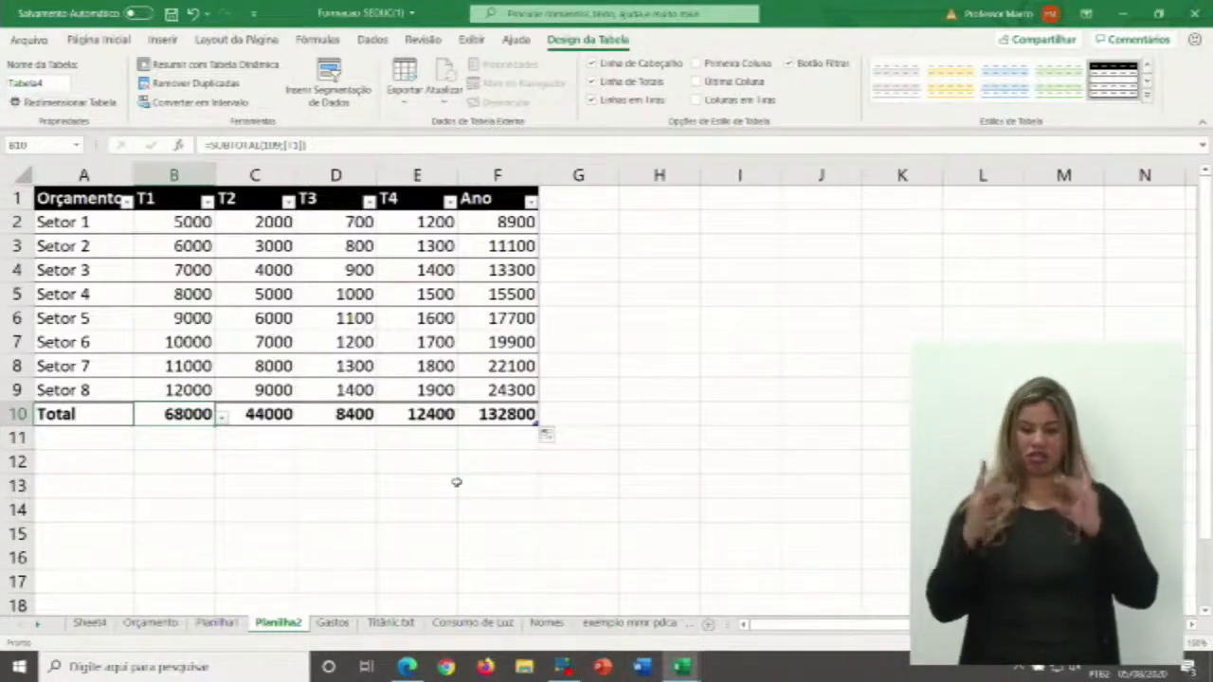
pyautogui.click(384, 348)
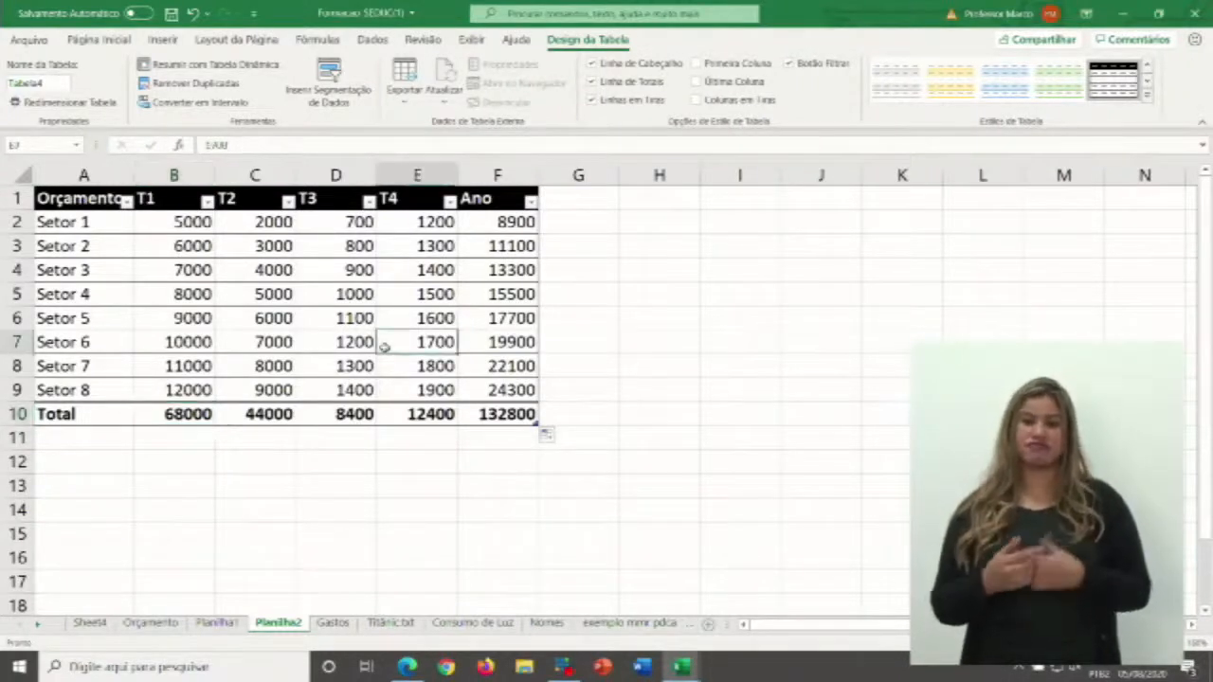
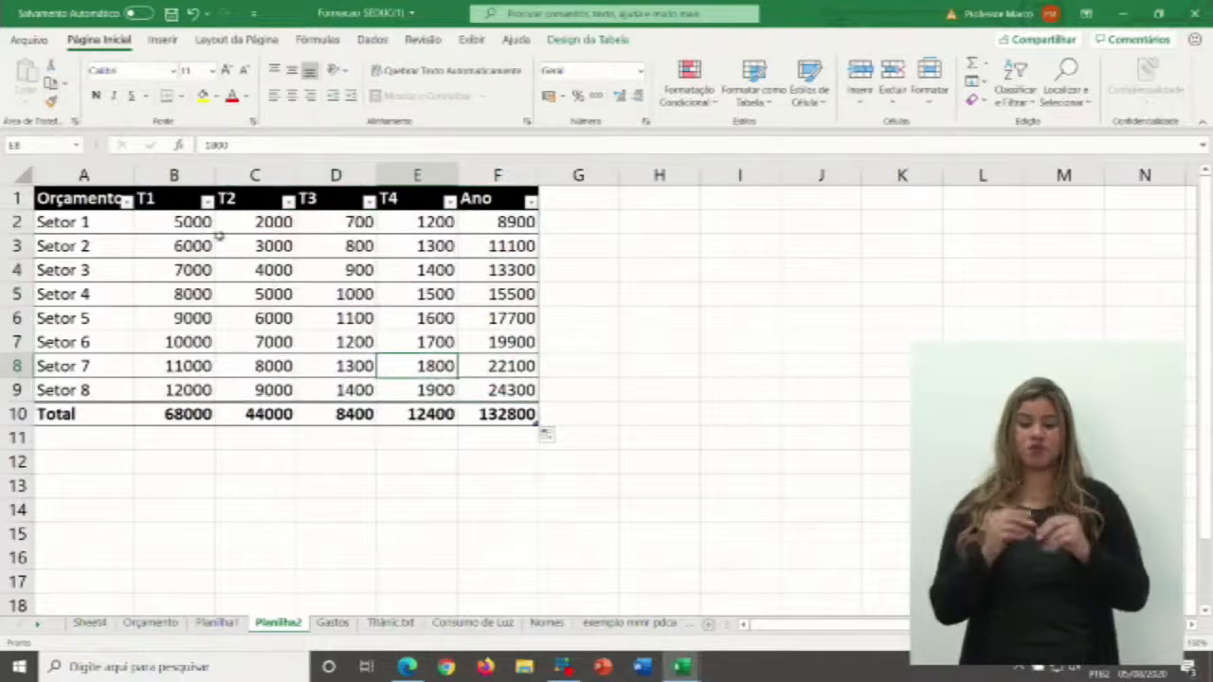
# - Format the quarterly and annual amounts in B2:F9 as currency (Moeda)
pyautogui.moveTo(172, 226); pyautogui.dragTo(502, 394)
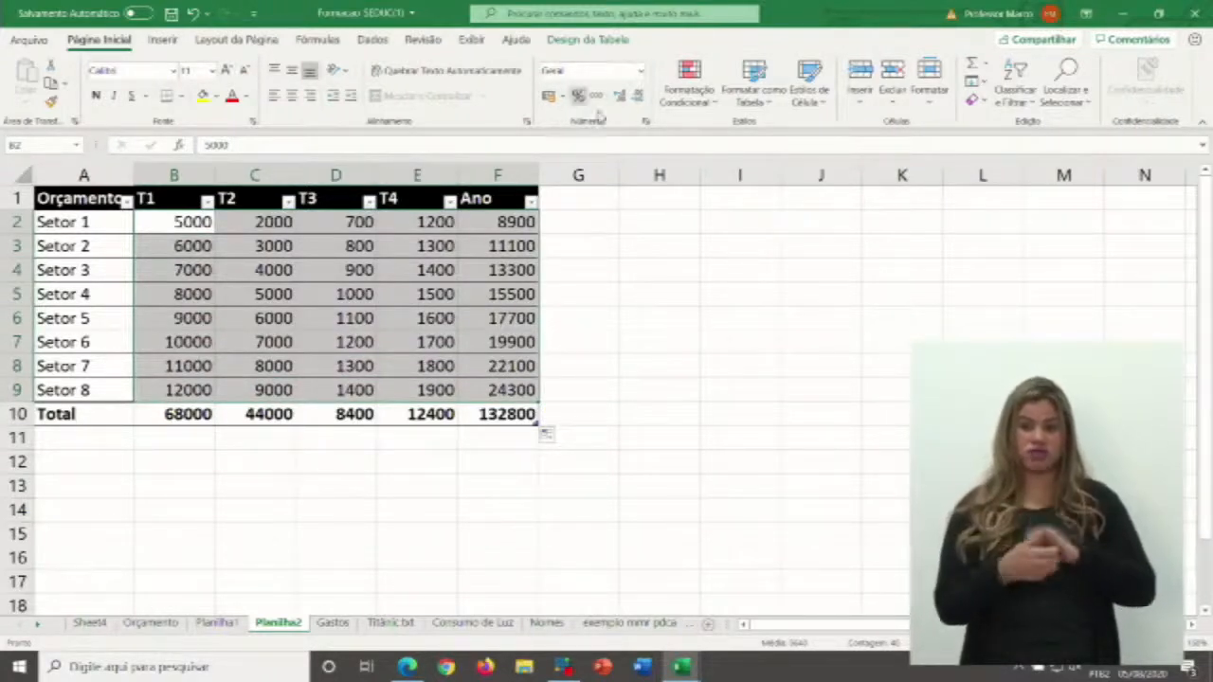
pyautogui.click(640, 72)
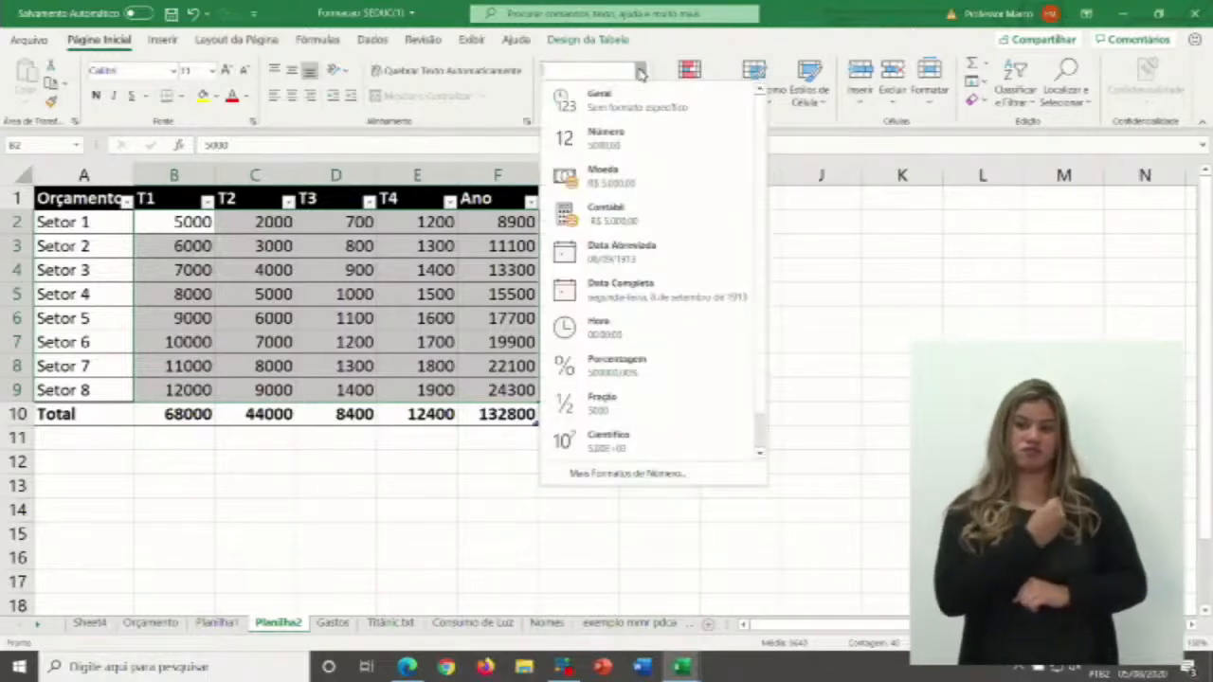
pyautogui.click(637, 182)
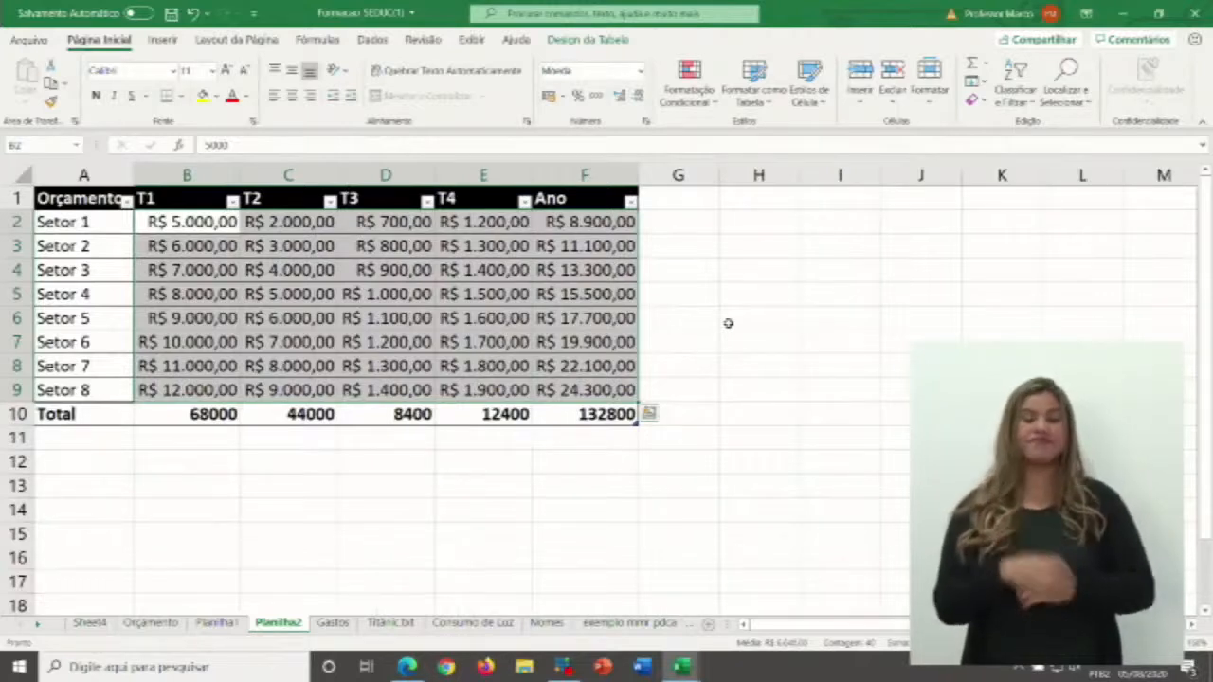
pyautogui.click(643, 72)
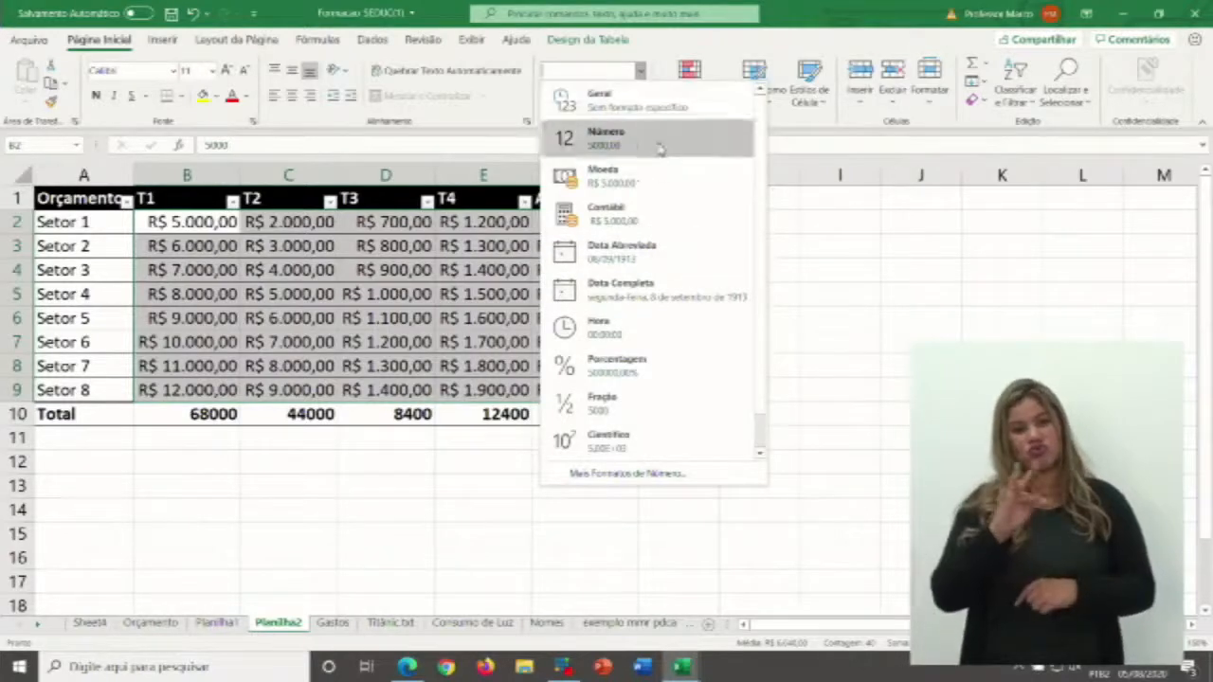
pyautogui.click(657, 186)
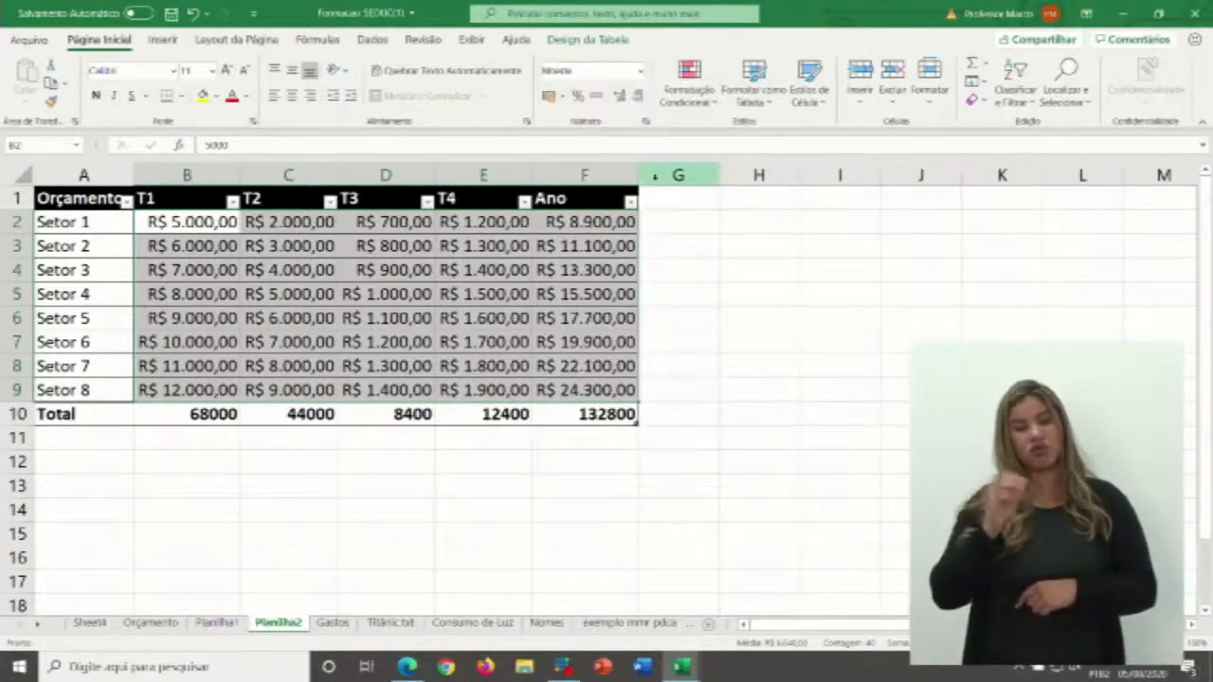
# - Examine the currency-formatted amounts of the sectors in B2:F9
pyautogui.click(360, 282)
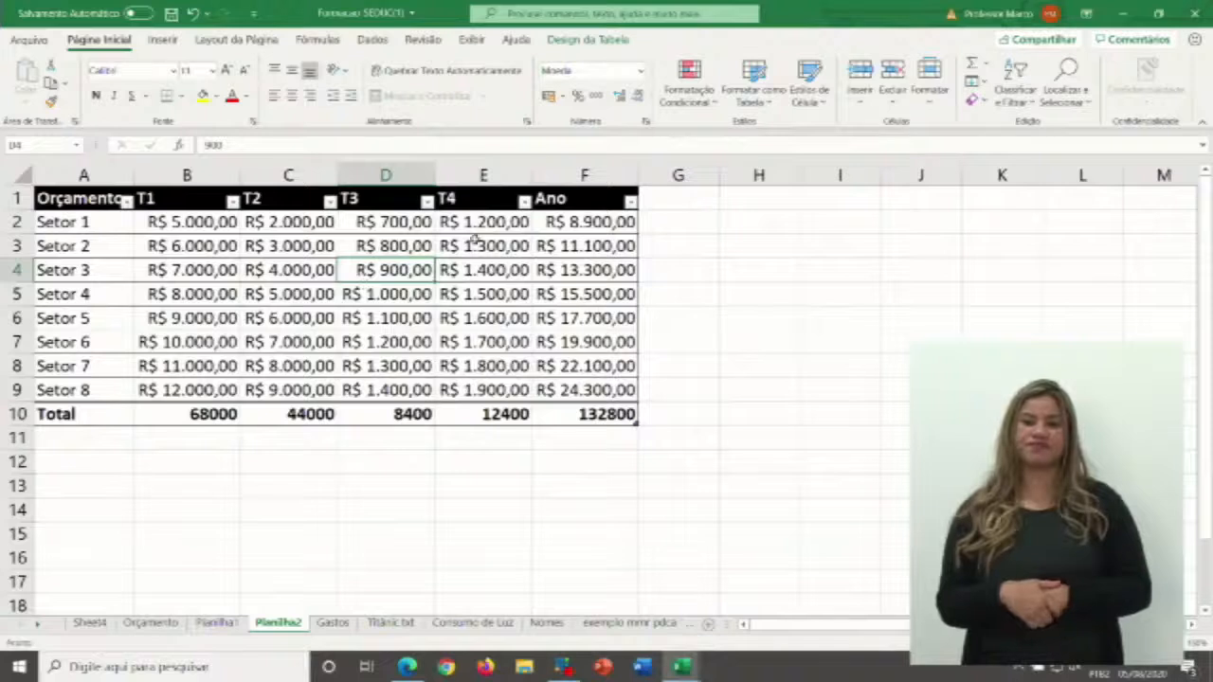
pyautogui.click(420, 239)
pyautogui.click(379, 221)
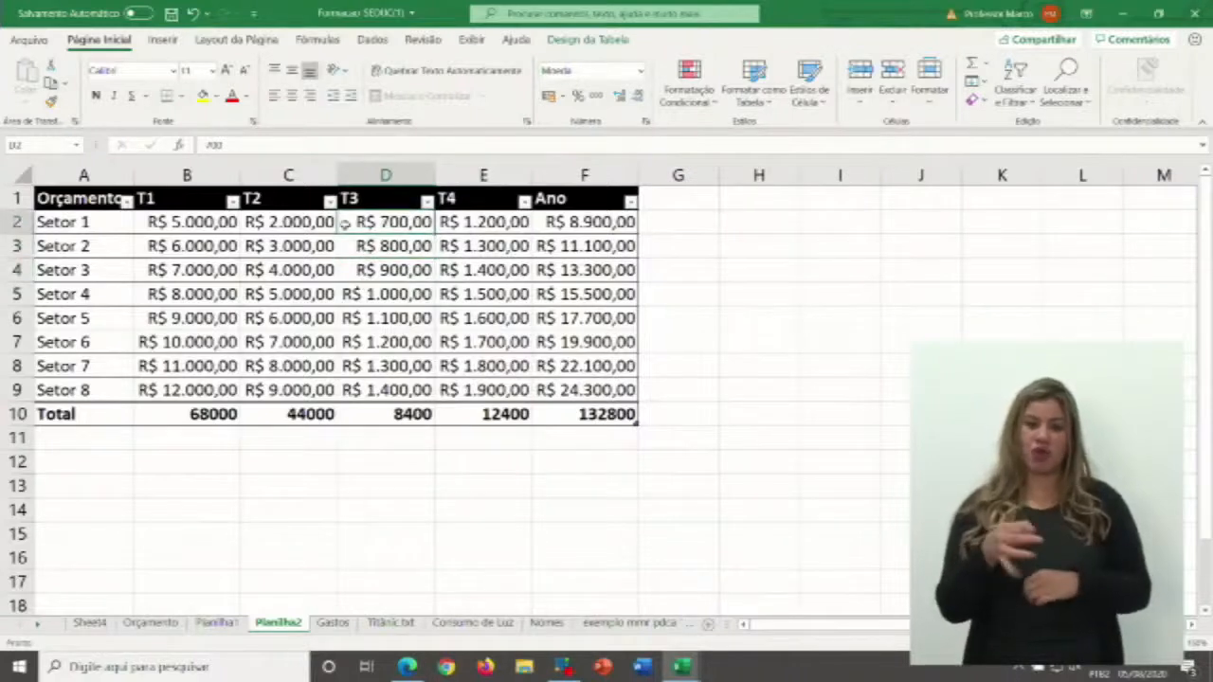
pyautogui.moveTo(190, 225); pyautogui.dragTo(582, 386)
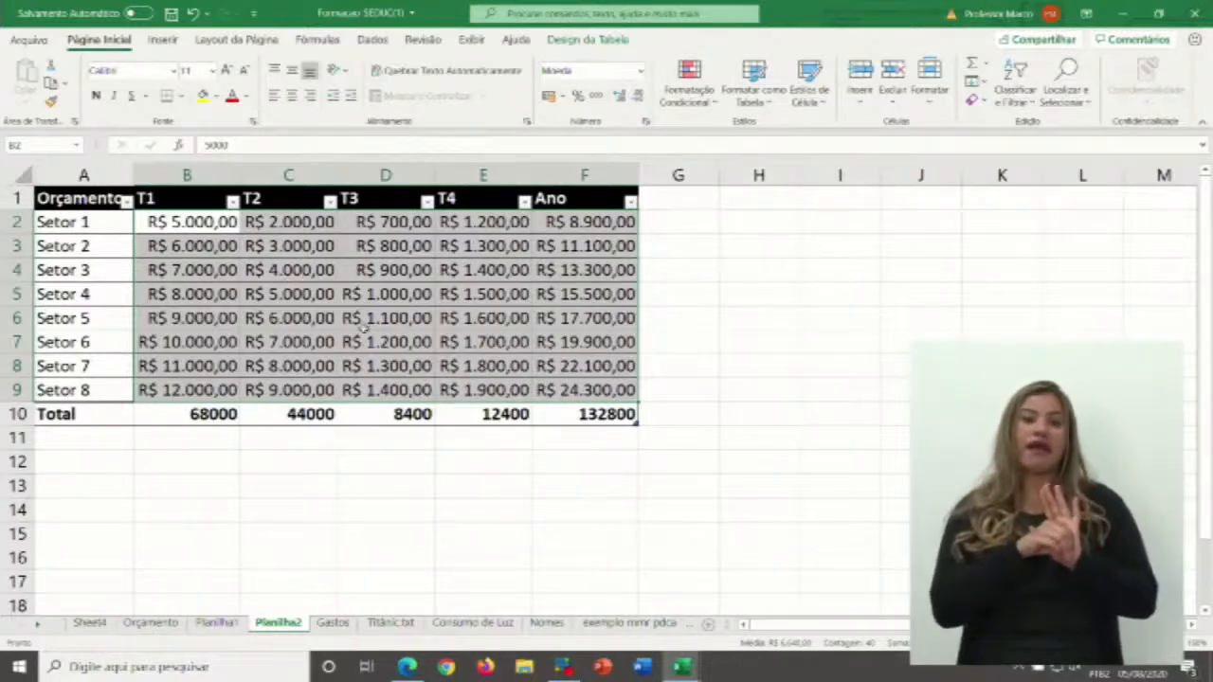
pyautogui.click(737, 318)
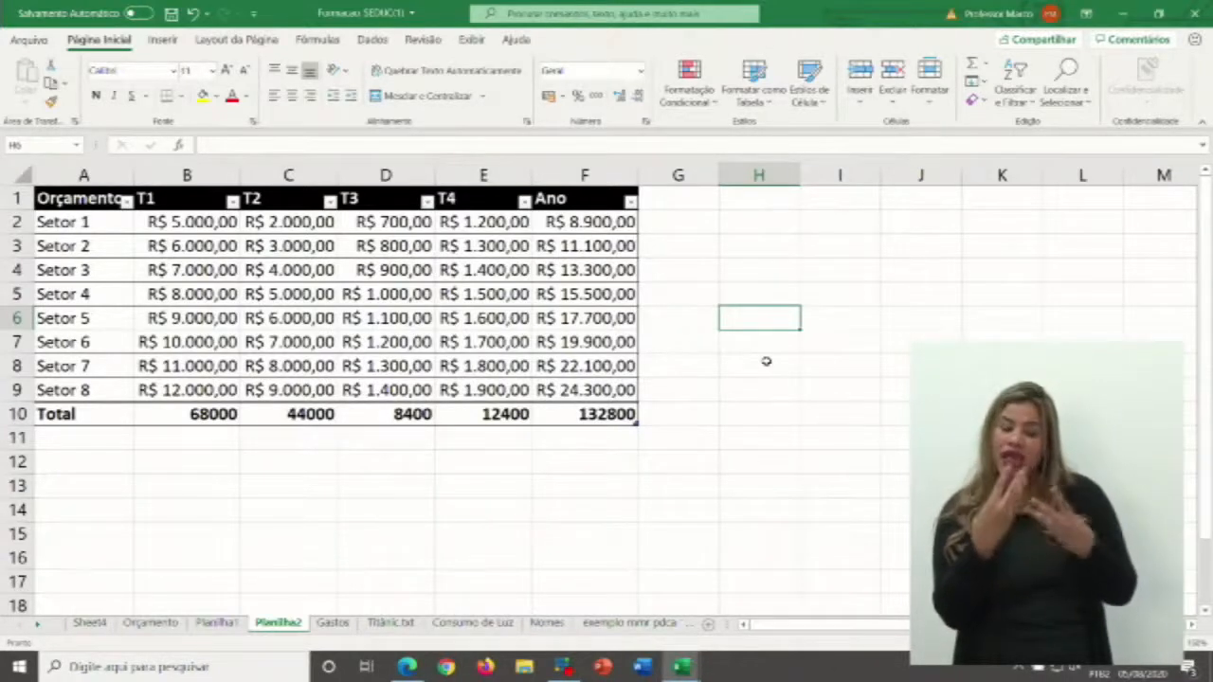
pyautogui.click(467, 360)
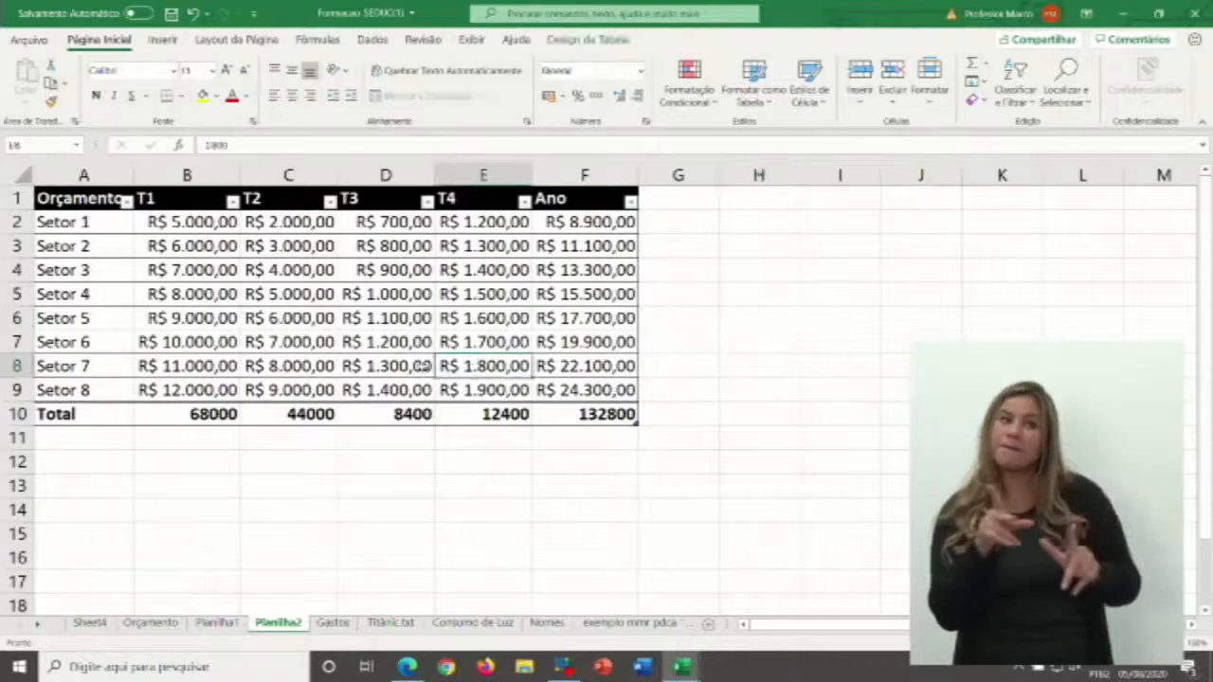
pyautogui.click(77, 199)
pyautogui.click(266, 317)
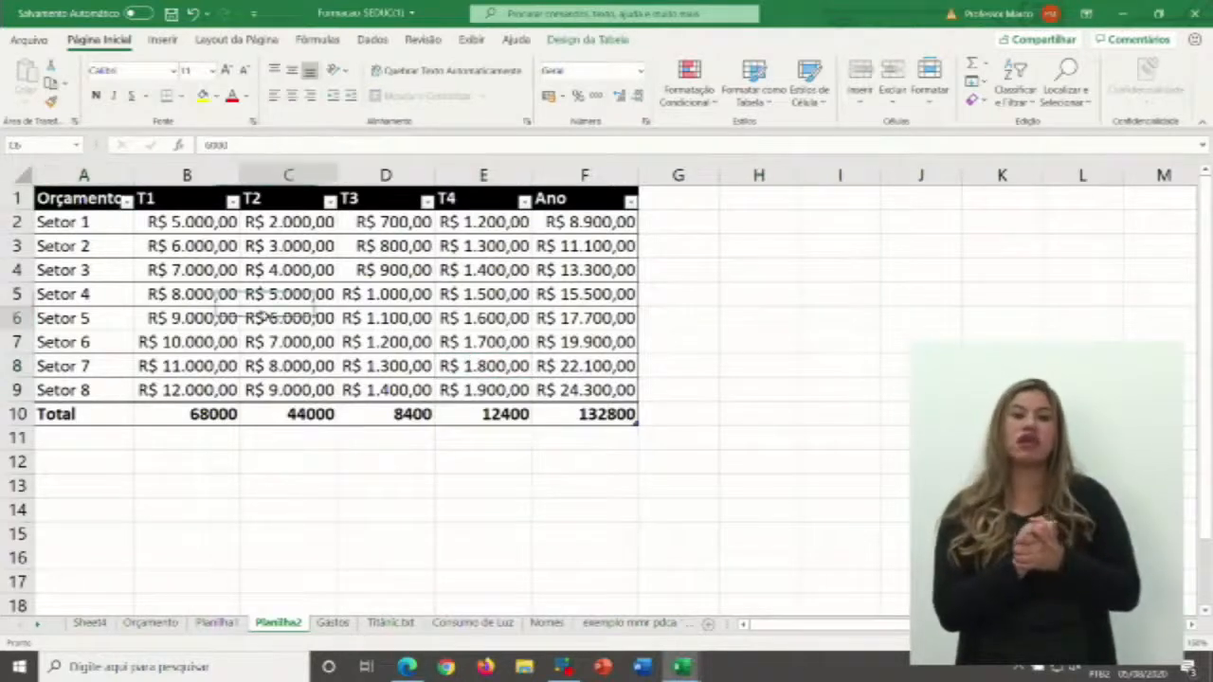
# - Select A1:F9 without the total row and open the recommended charts for it
pyautogui.moveTo(62, 200); pyautogui.dragTo(637, 387)
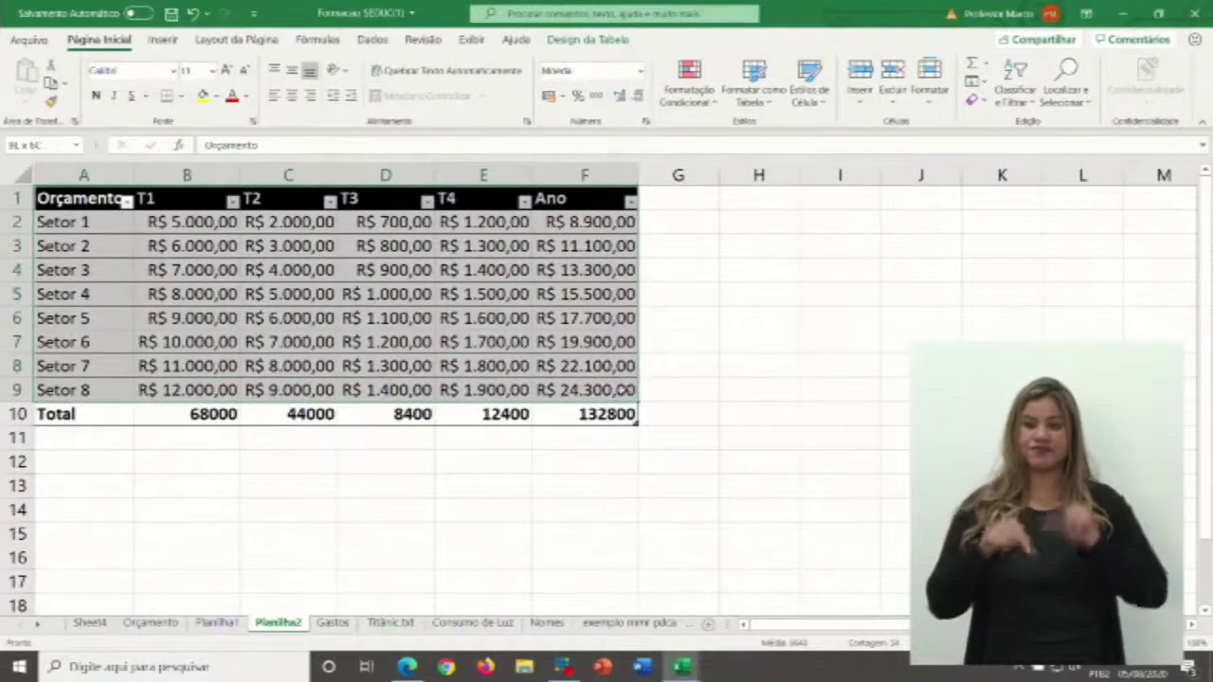
pyautogui.moveTo(520, 355); pyautogui.dragTo(568, 381)
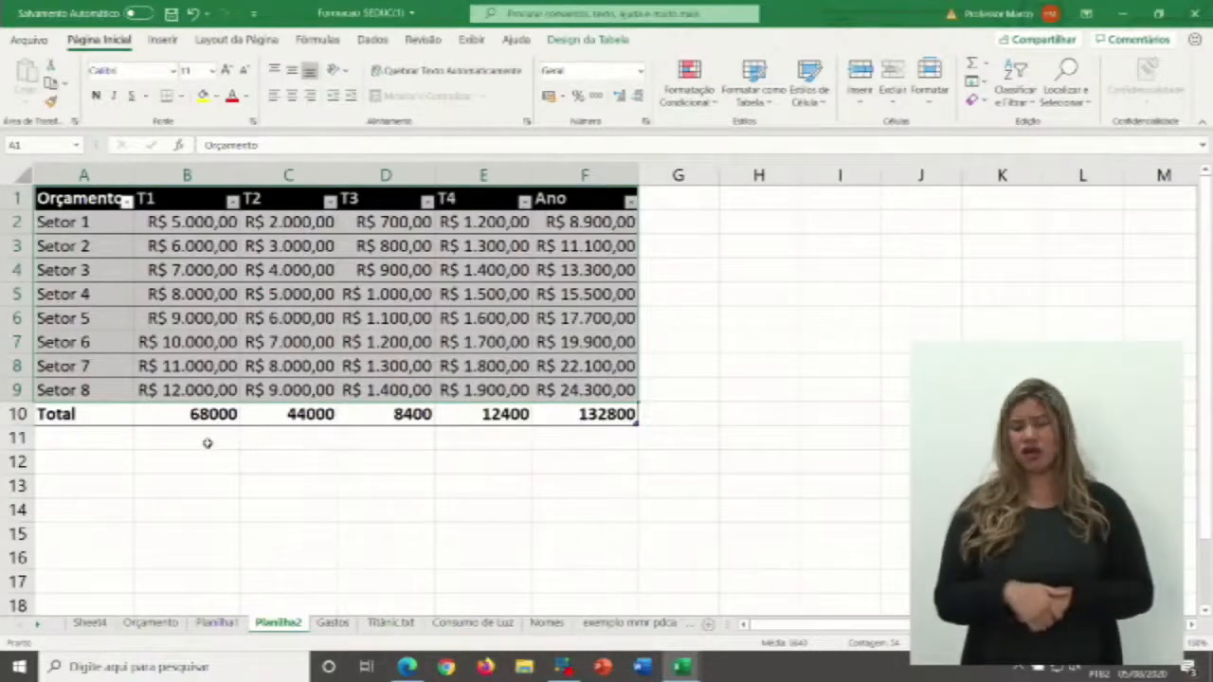
pyautogui.click(120, 239)
pyautogui.click(80, 200)
pyautogui.moveTo(76, 199)
pyautogui.mouseDown()
pyautogui.moveTo(389, 248)
pyautogui.moveTo(606, 390)
pyautogui.mouseUp()
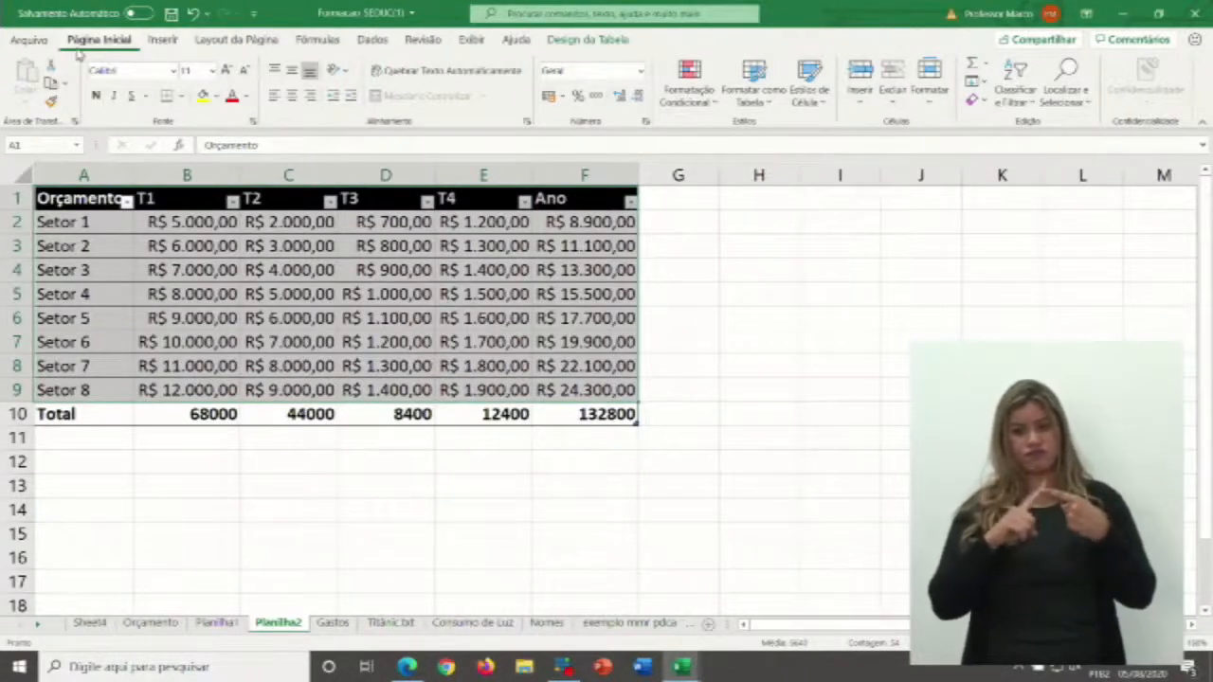
pyautogui.click(162, 43)
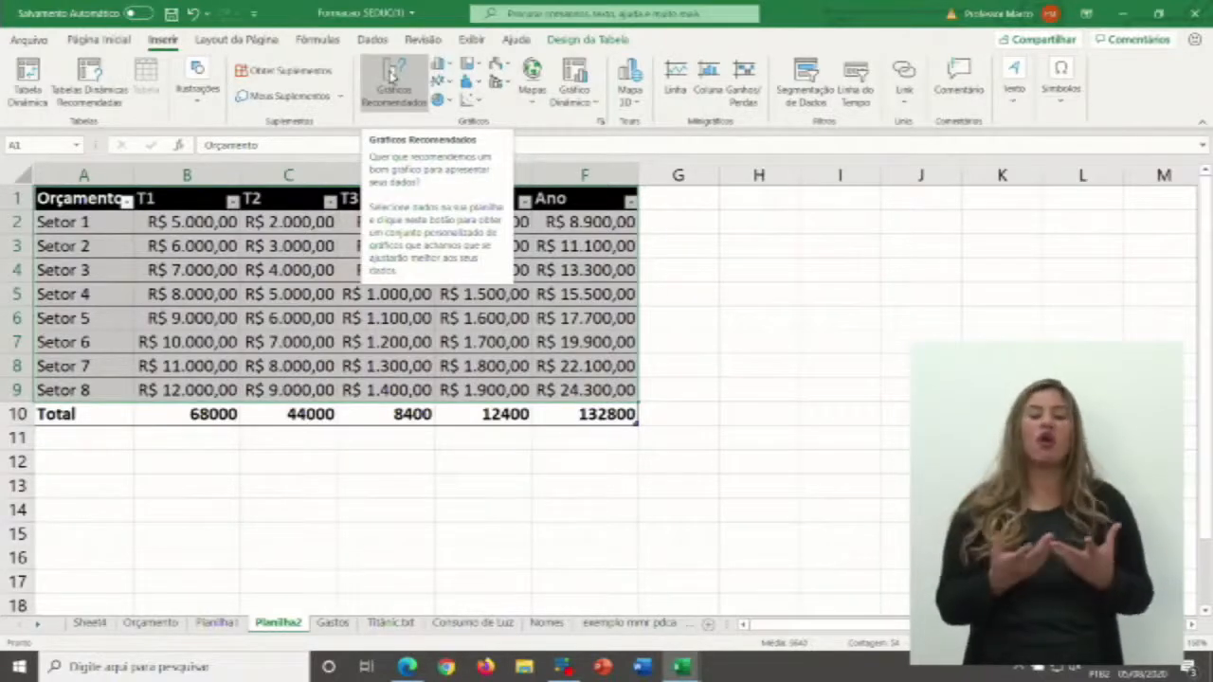
pyautogui.click(392, 76)
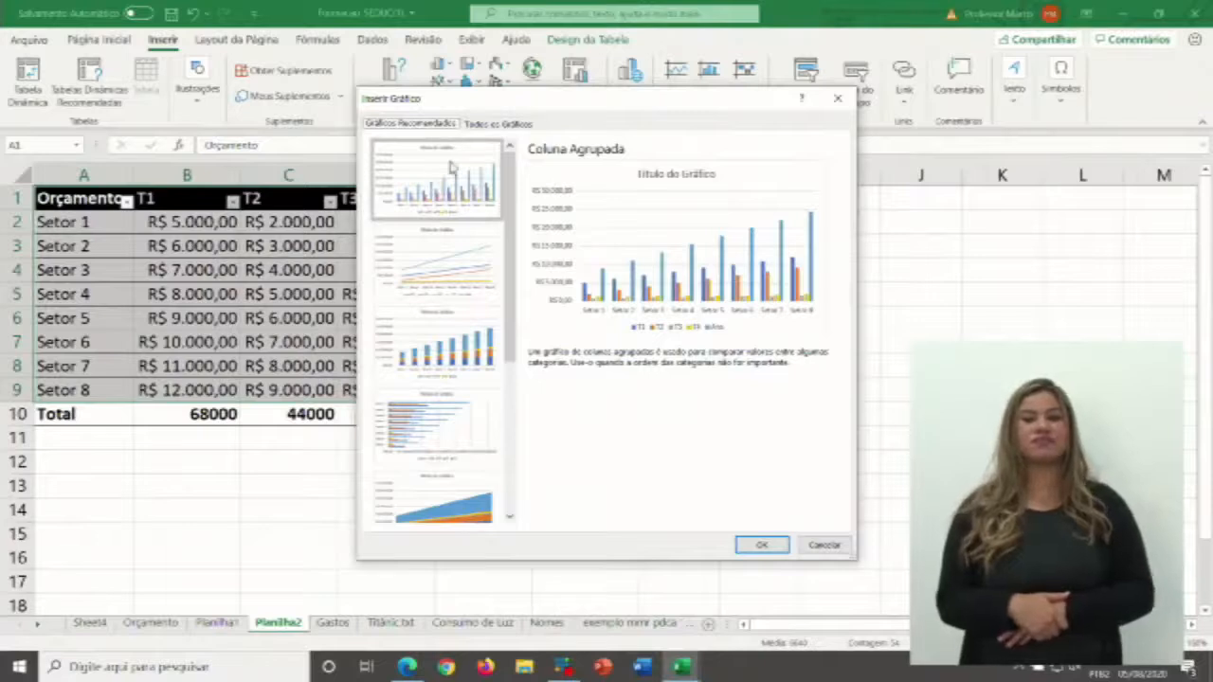
# - Preview the recommended line, stacked column, clustered bar, stacked area and stacked bar charts for A1:F9, and close the suggestions without inserting one
pyautogui.click(454, 262)
pyautogui.click(458, 349)
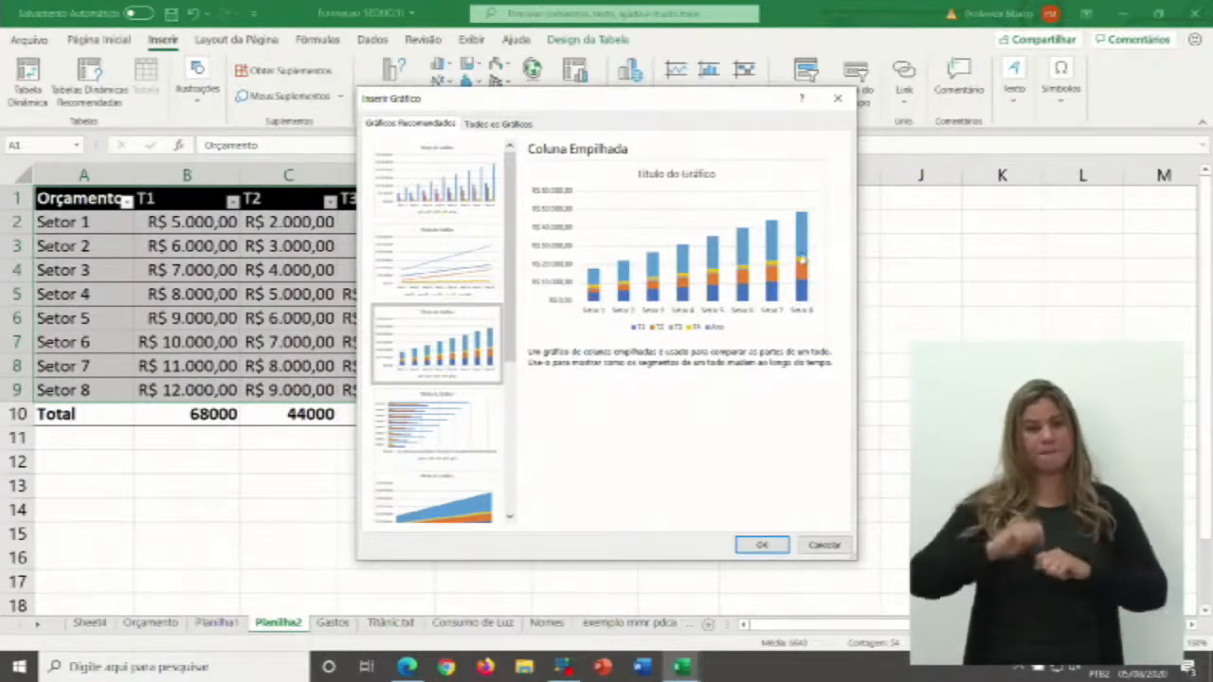
pyautogui.click(421, 419)
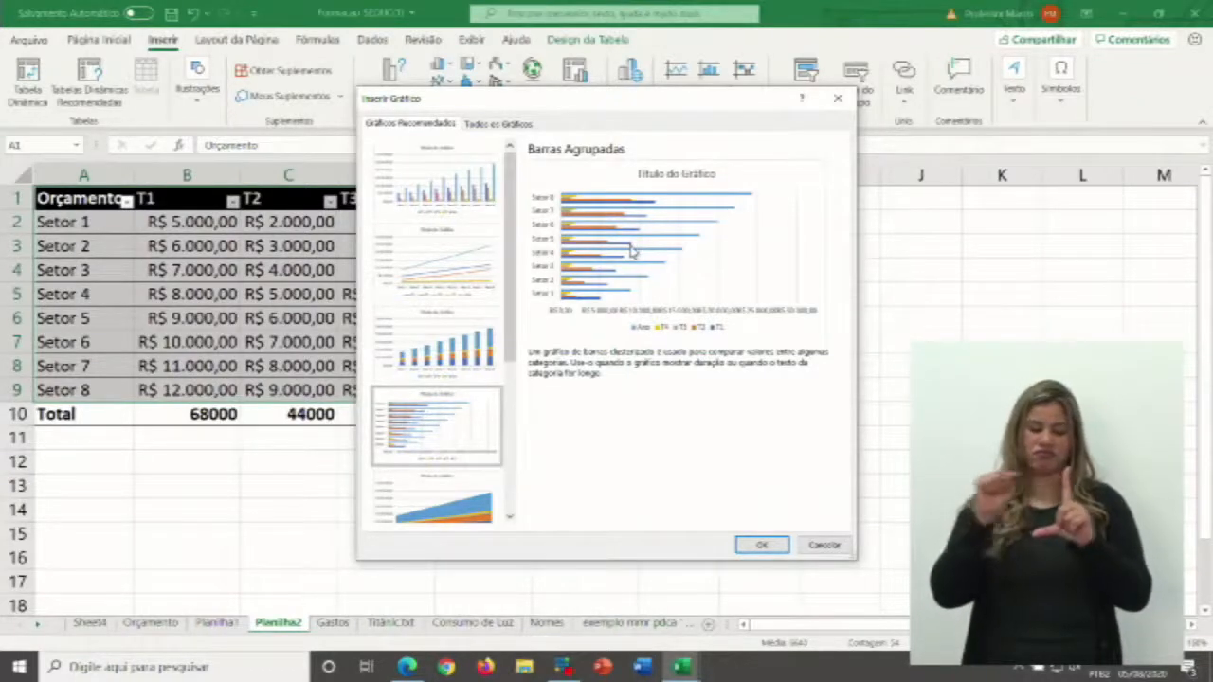
pyautogui.click(442, 504)
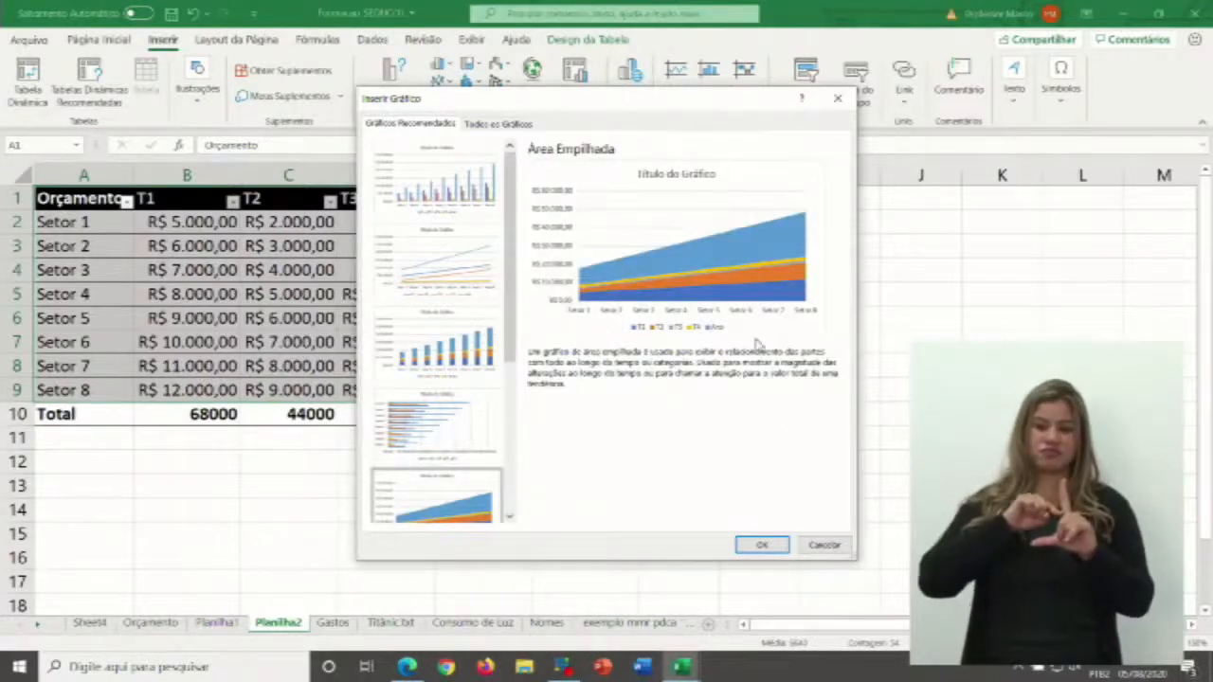
pyautogui.scroll(-3, 464, 284)
pyautogui.click(446, 386)
pyautogui.click(447, 317)
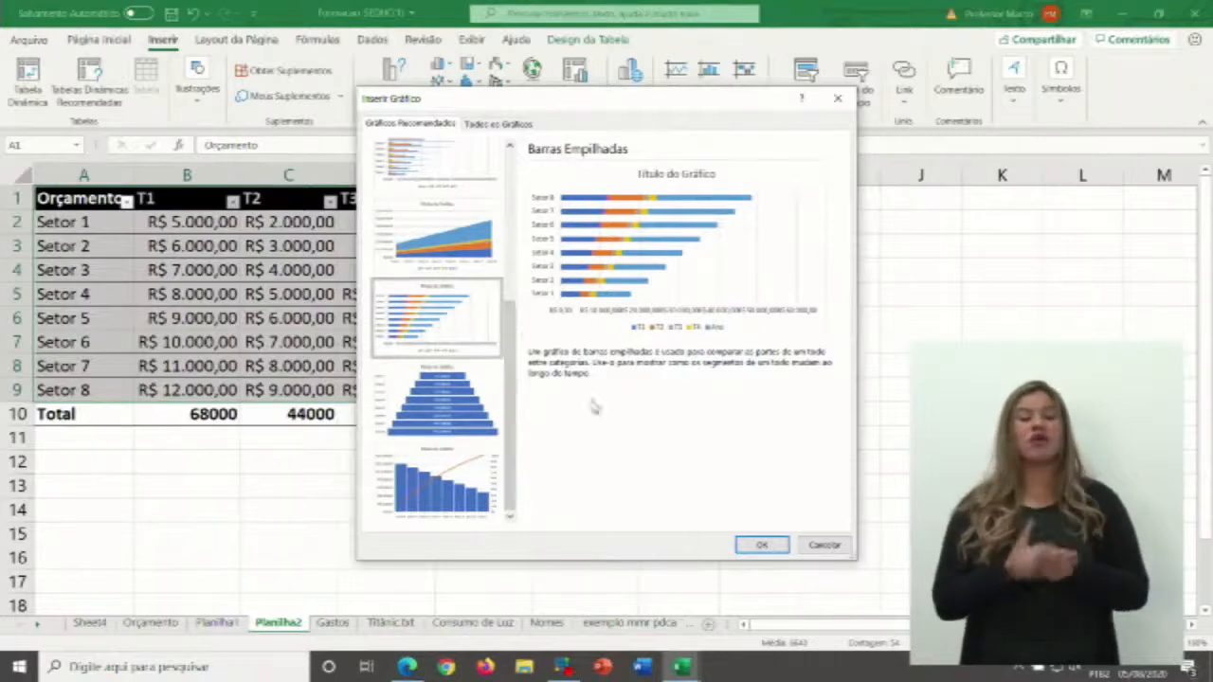
pyautogui.click(824, 547)
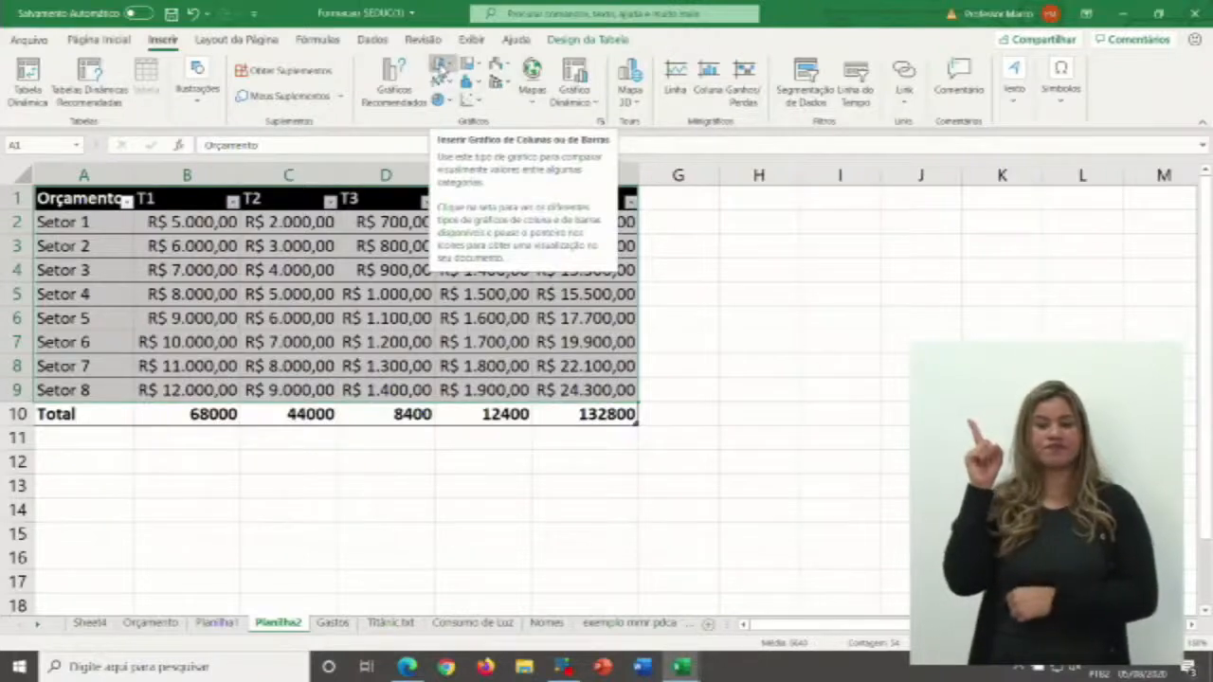
# - Insert a 2D 100% stacked column chart (Coluna 100% Empilhada) of A1:F9 and delete it
pyautogui.click(452, 63)
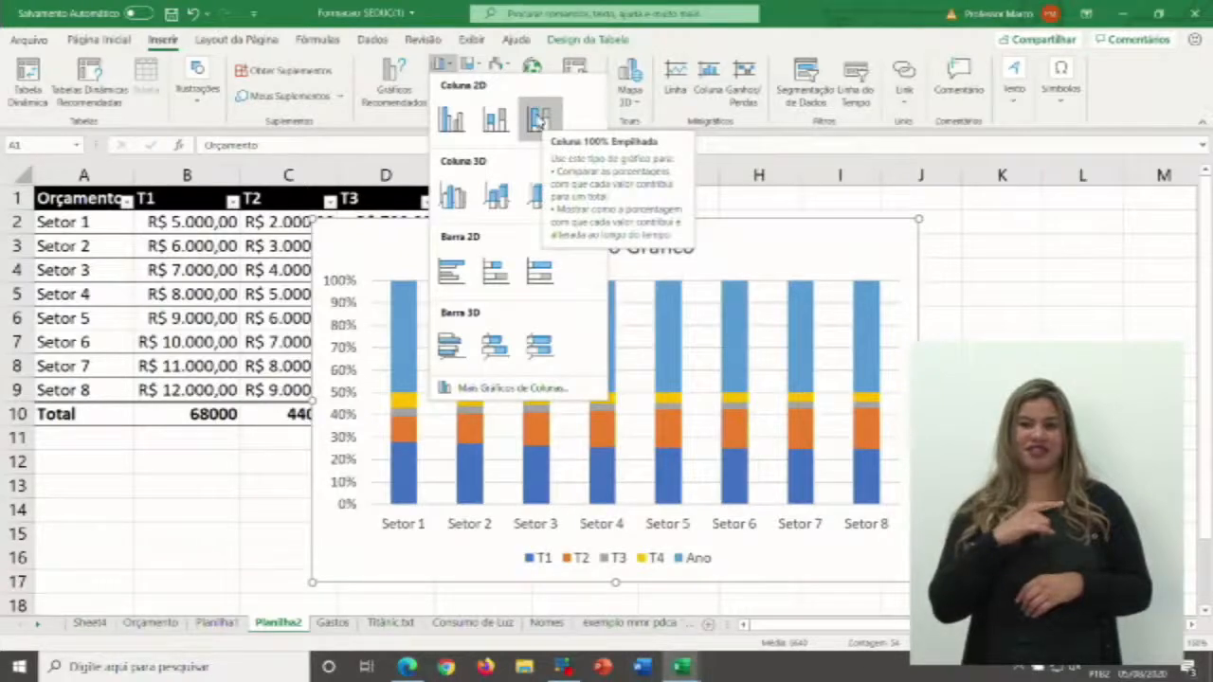
pyautogui.click(538, 118)
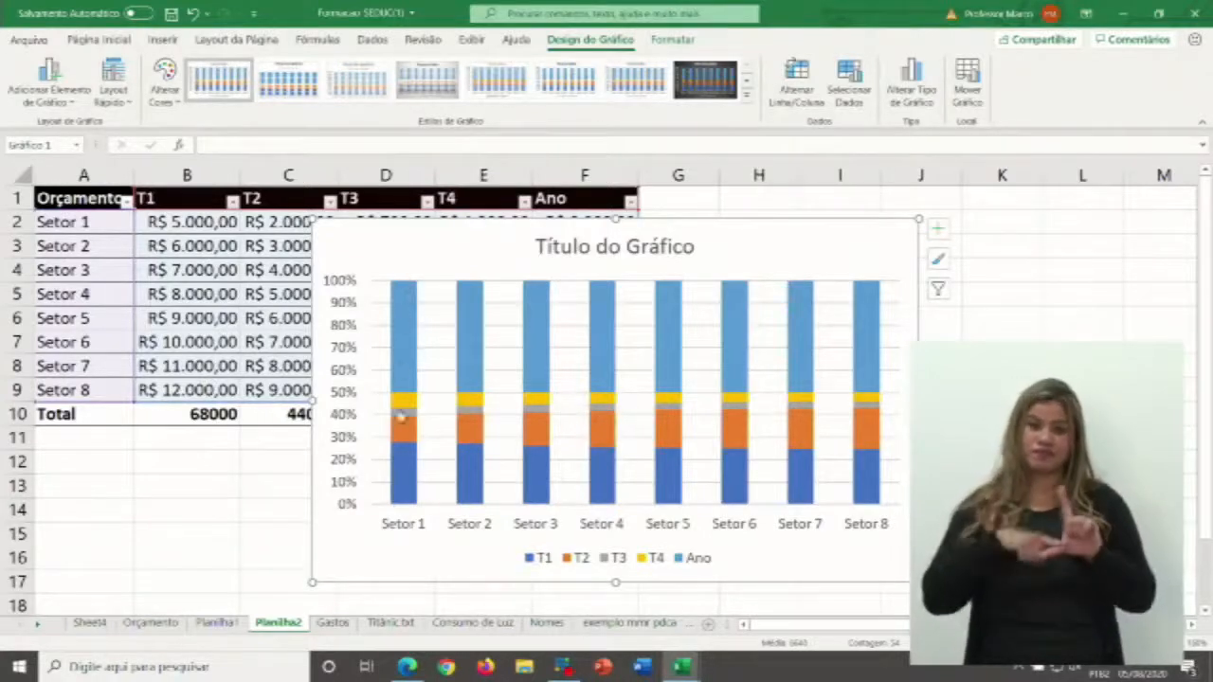
pyautogui.moveTo(398, 417)
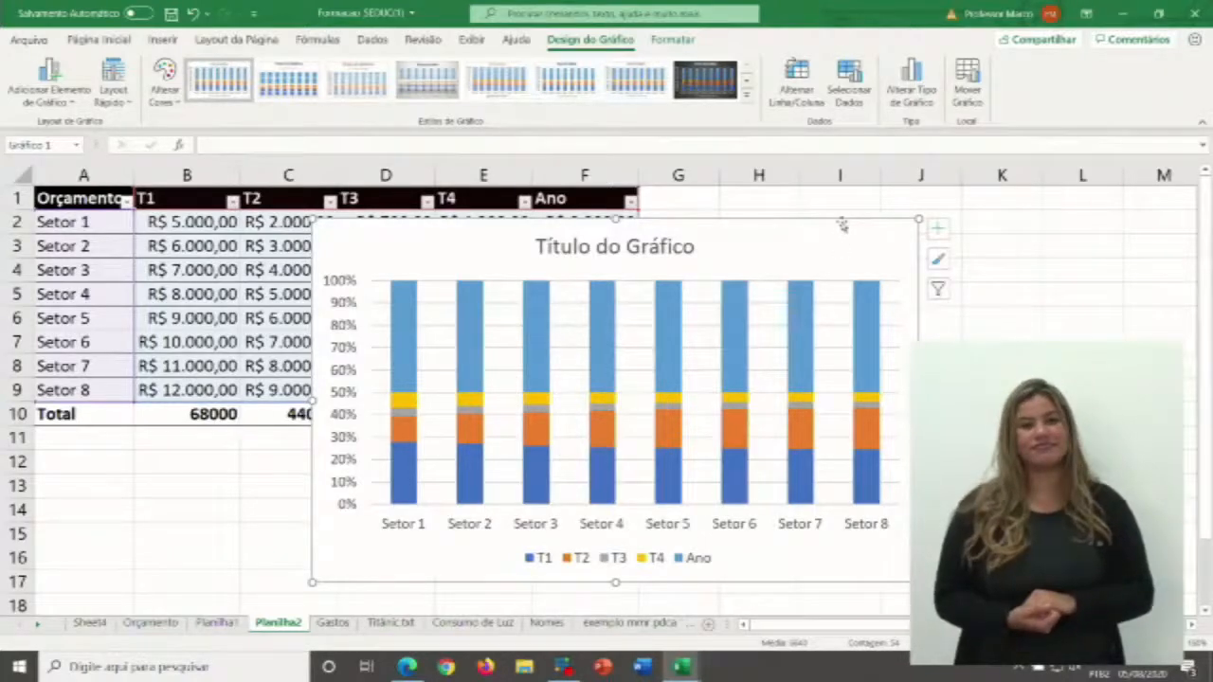
pyautogui.press('Delete')
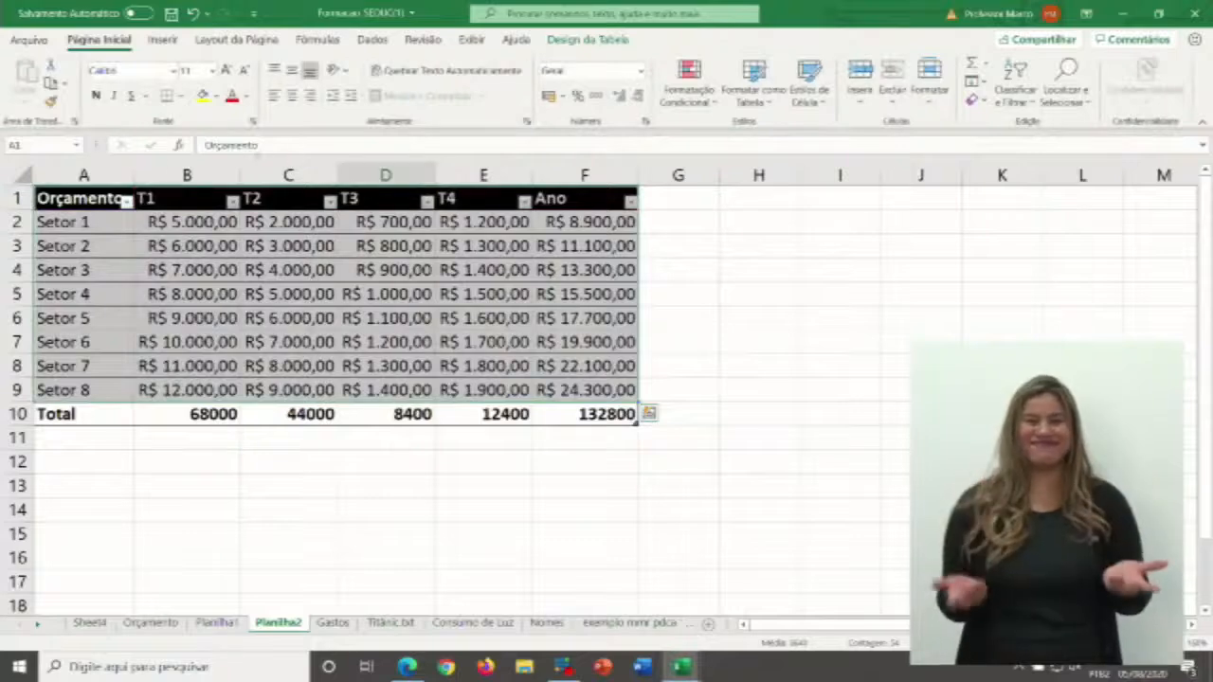
# - Select A1:F9 and examine the available column, bar, hierarchy, line, waterfall, histogram and pie chart types
pyautogui.moveTo(71, 198); pyautogui.dragTo(565, 392)
pyautogui.click(163, 40)
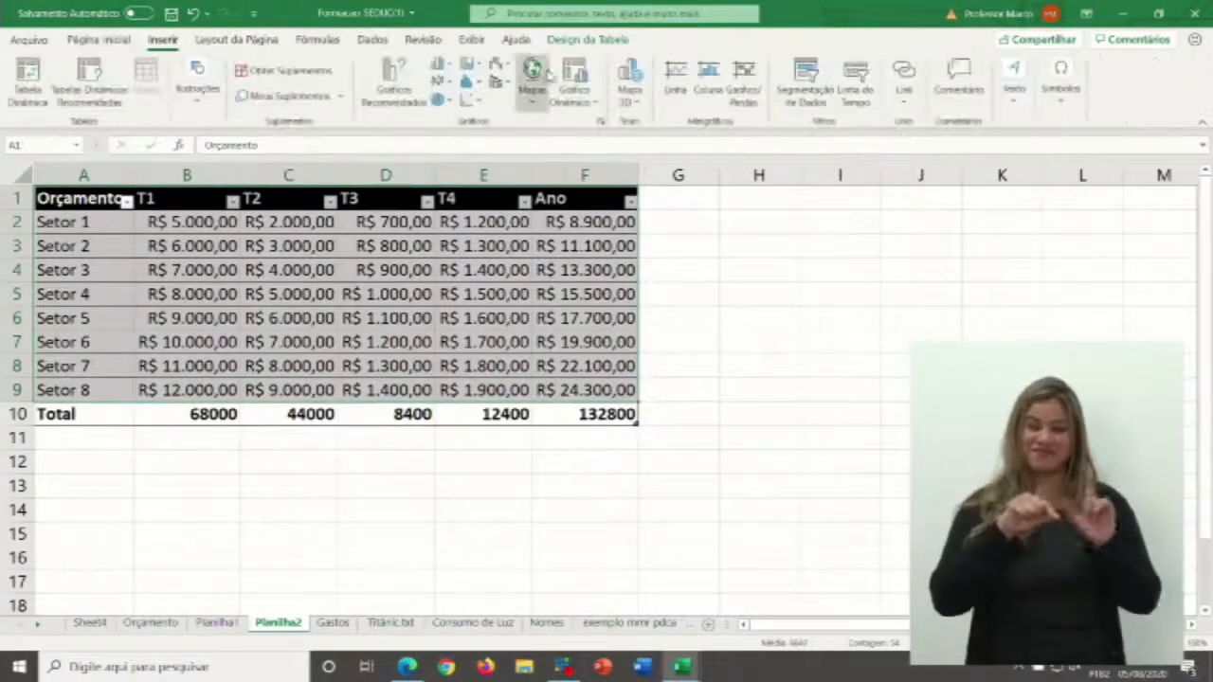
pyautogui.click(439, 63)
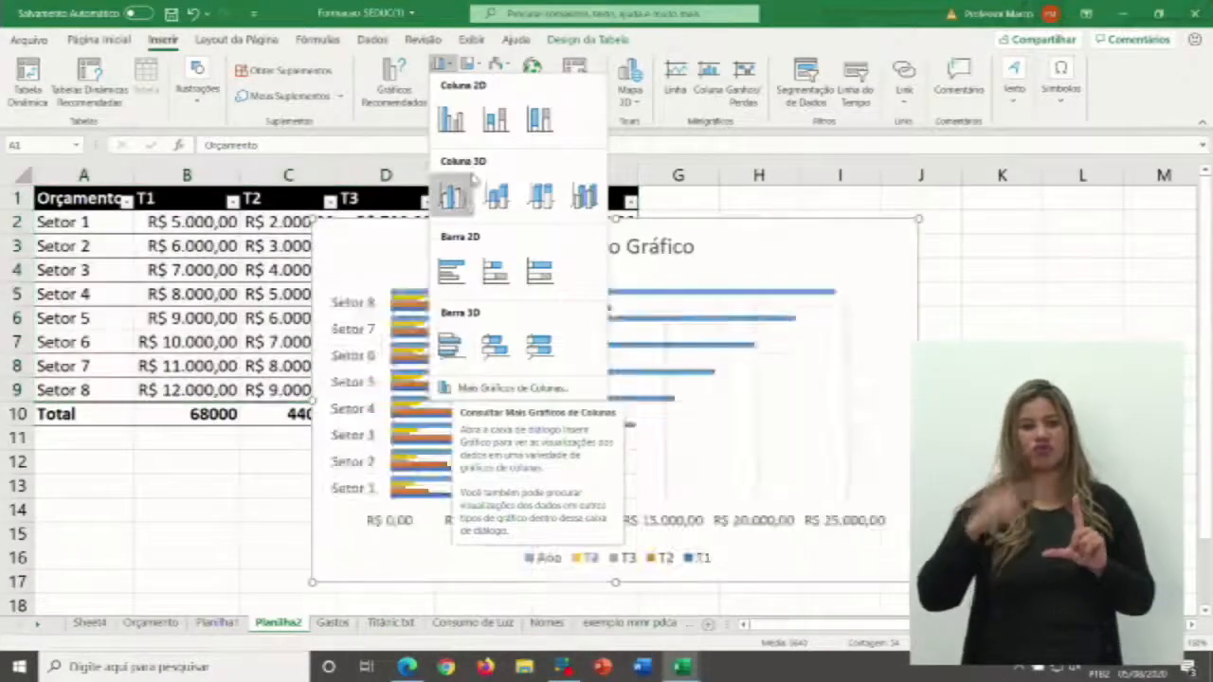
pyautogui.click(471, 64)
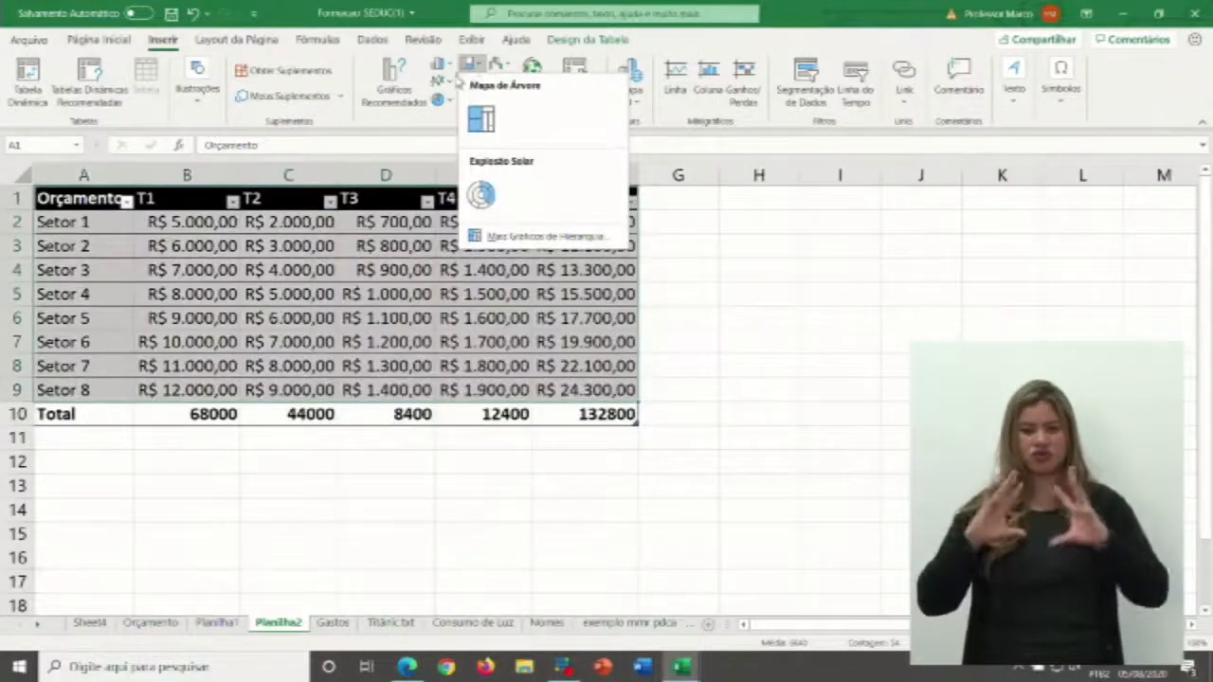
pyautogui.click(443, 83)
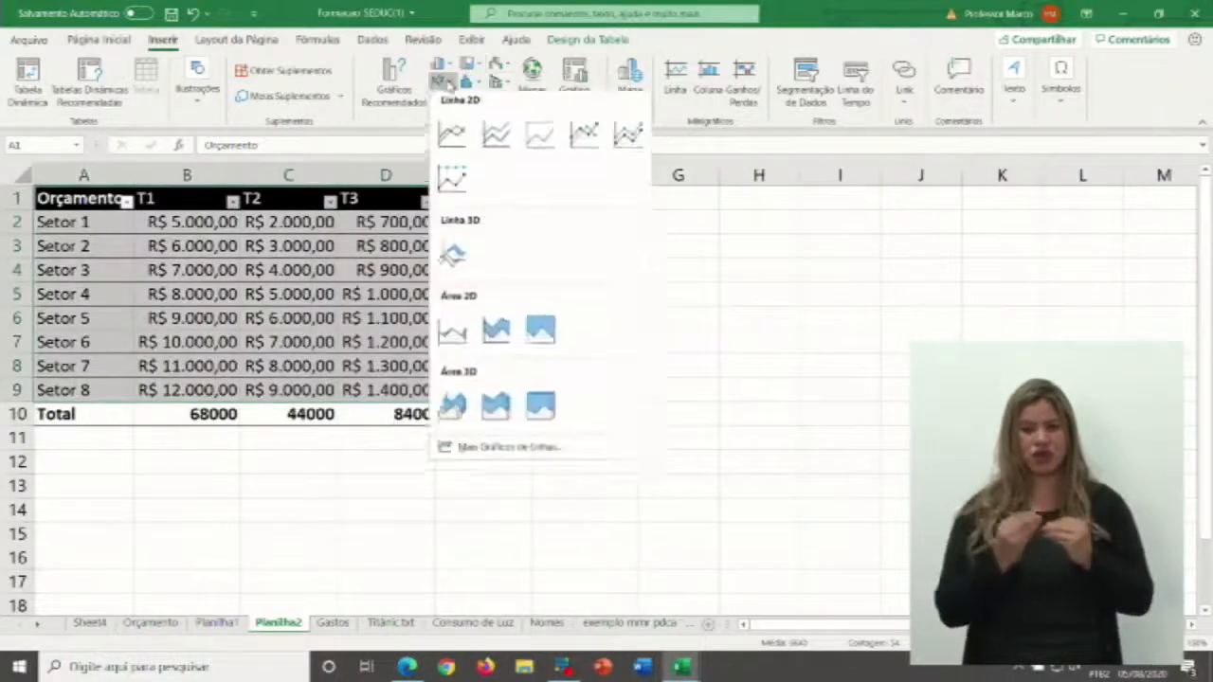
pyautogui.click(499, 65)
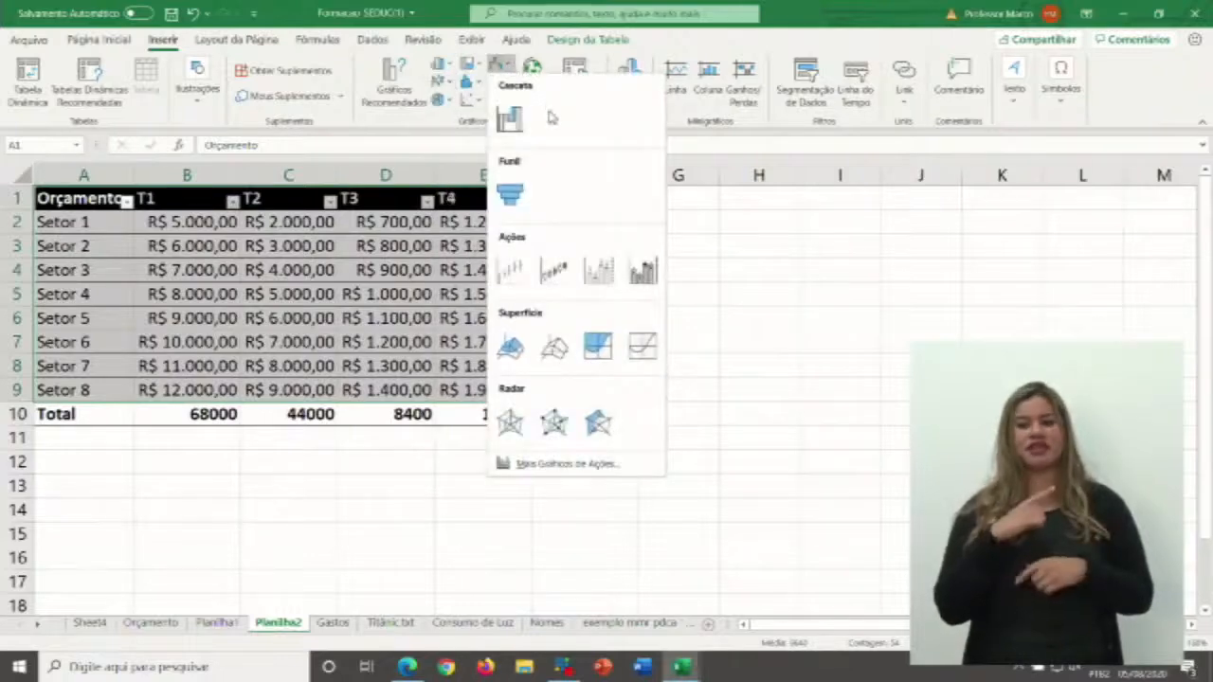
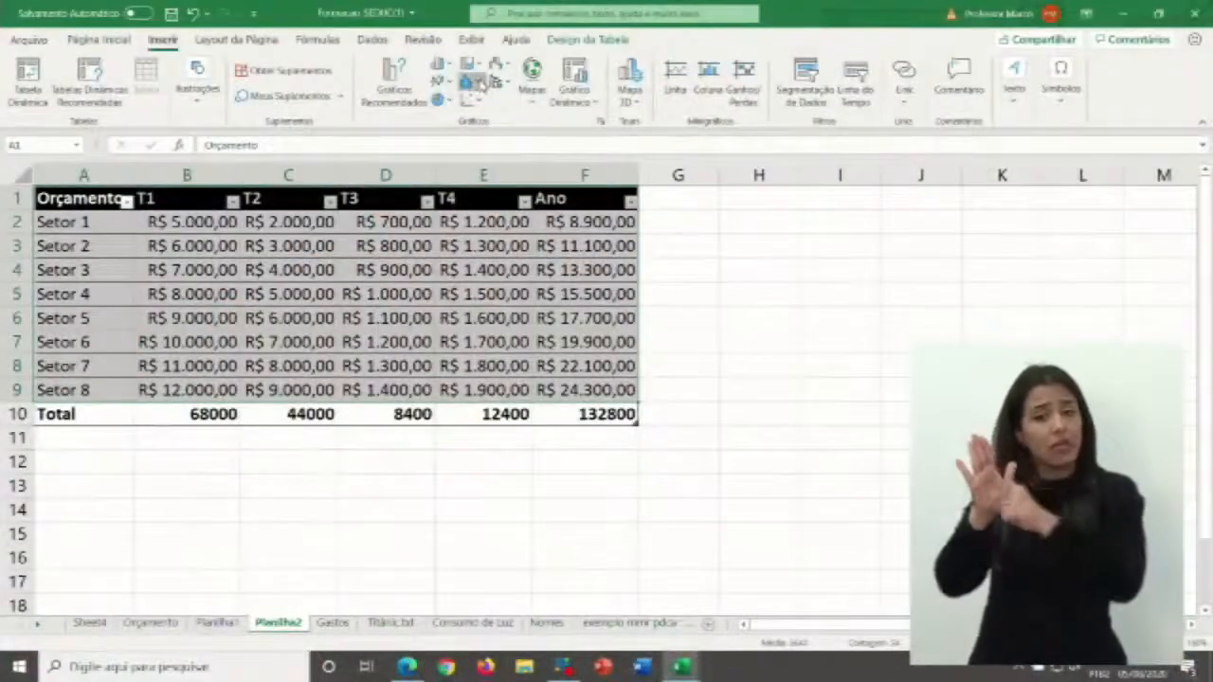
pyautogui.click(480, 84)
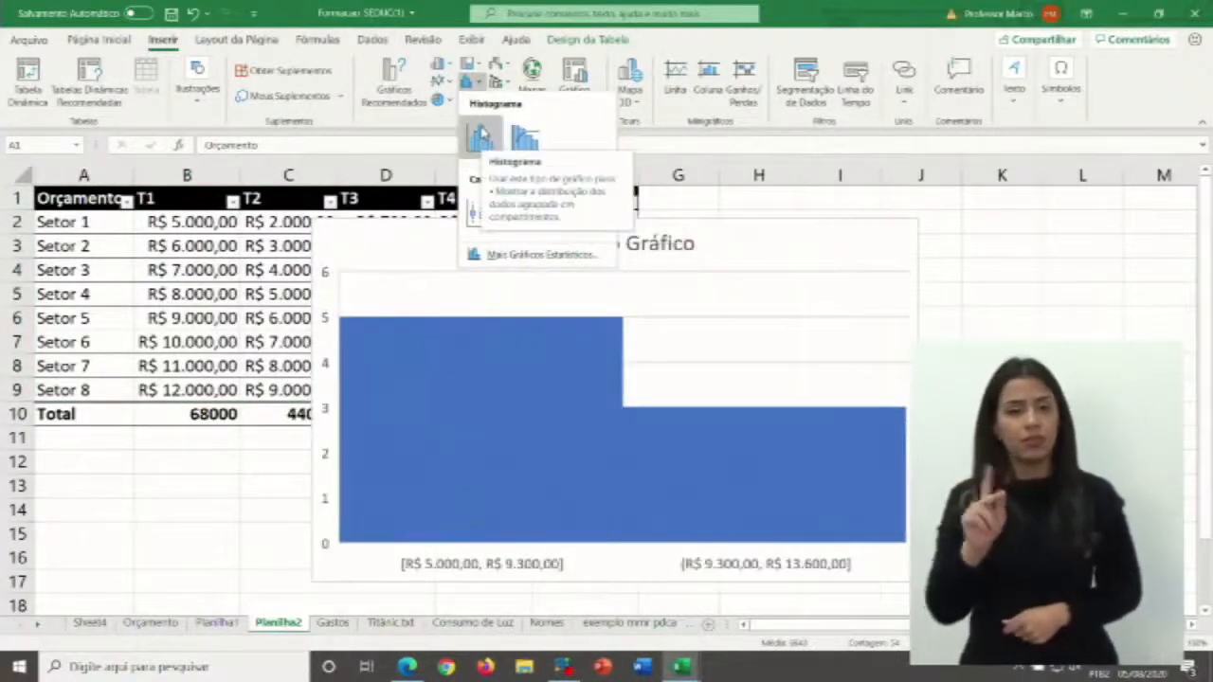
pyautogui.click(479, 83)
pyautogui.click(439, 98)
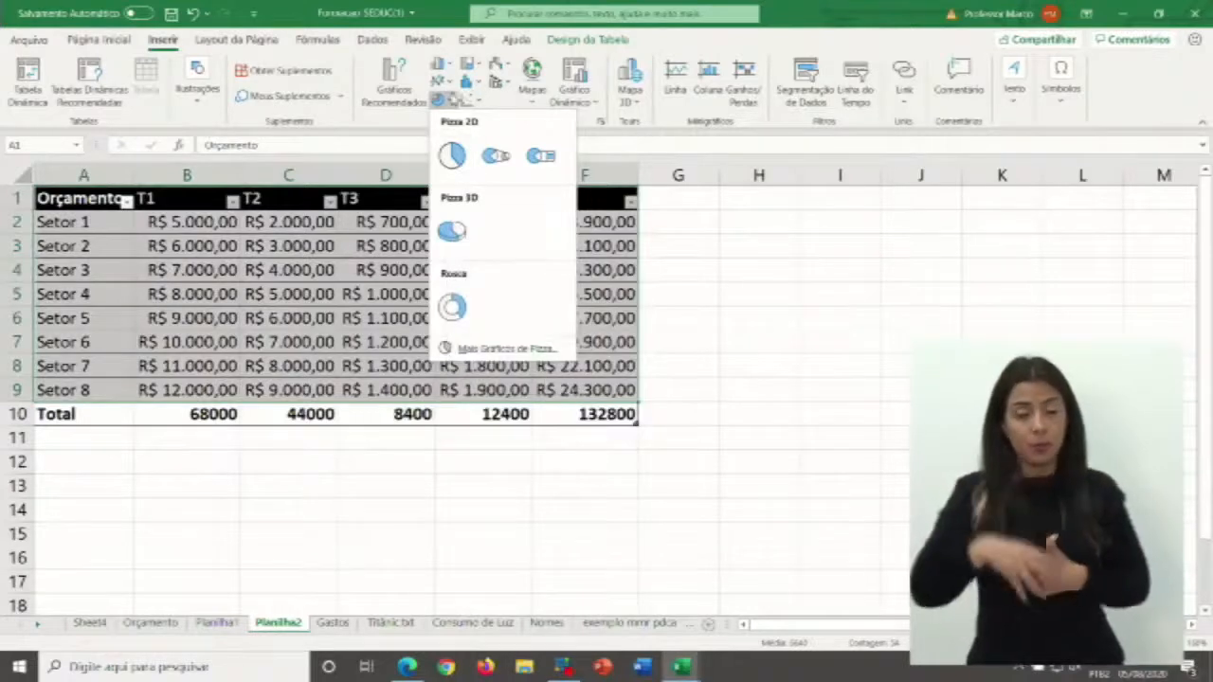
pyautogui.click(454, 99)
# - Insert a 2D clustered column chart (Coluna Agrupada) of A1:F9 and place it directly below the table's Total row
pyautogui.click(442, 64)
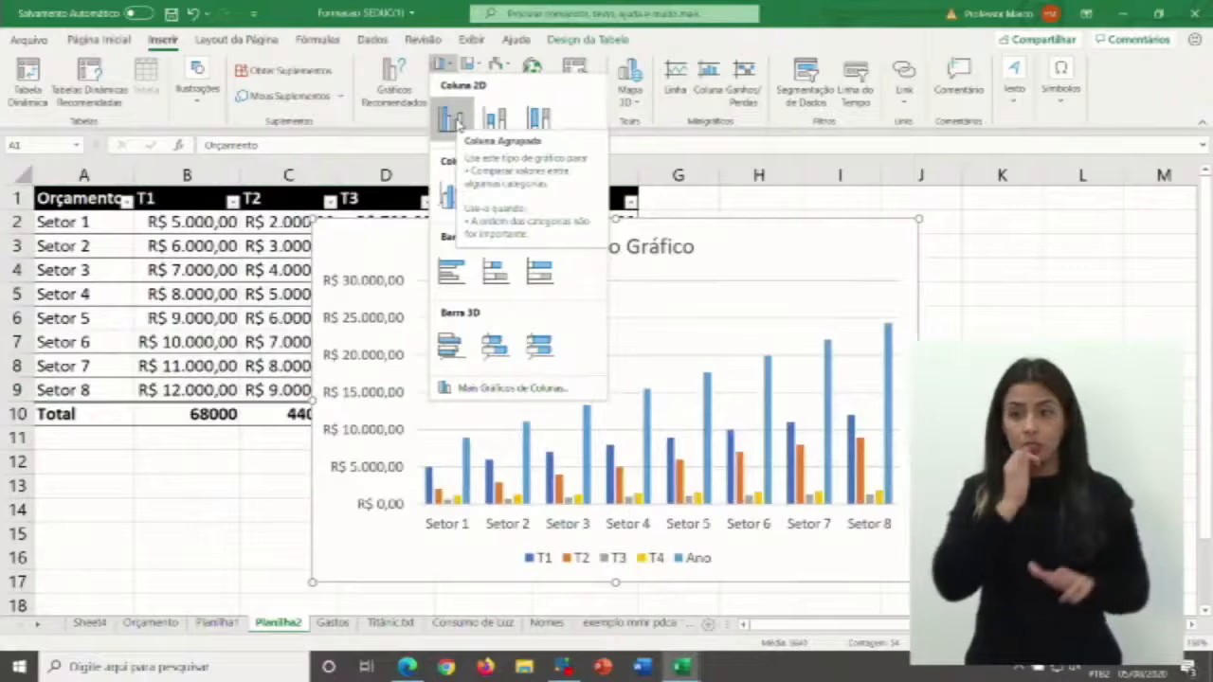
pyautogui.click(453, 118)
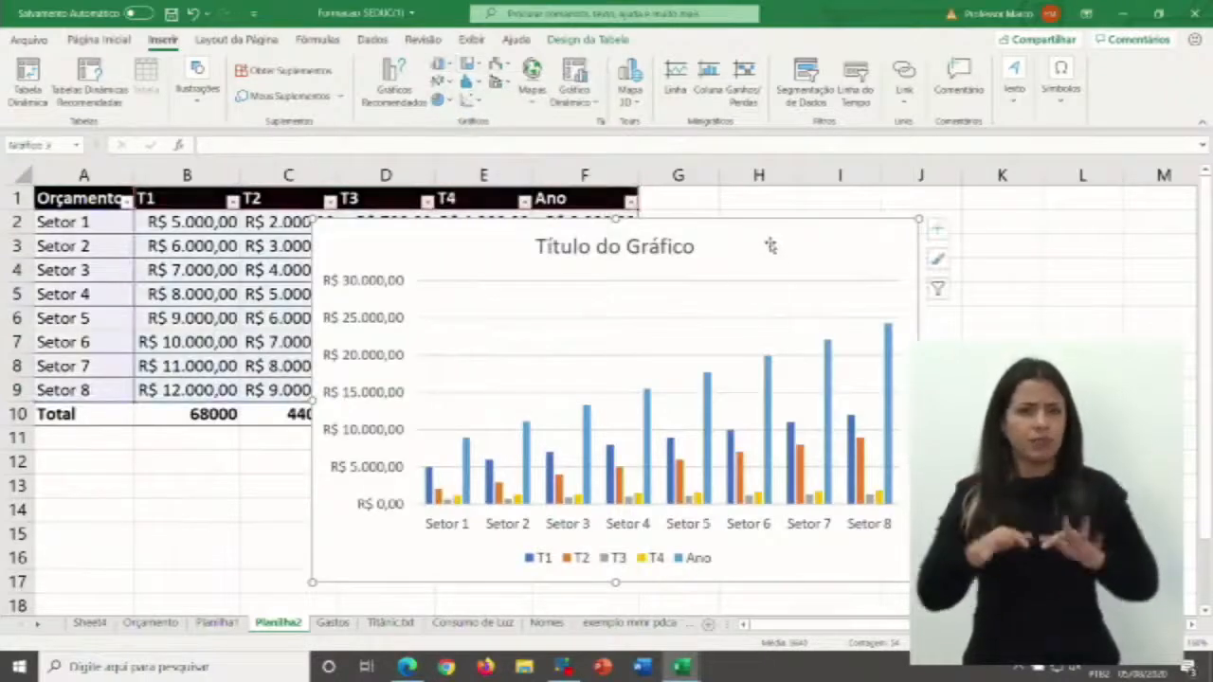
pyautogui.moveTo(770, 247); pyautogui.dragTo(1010, 307)
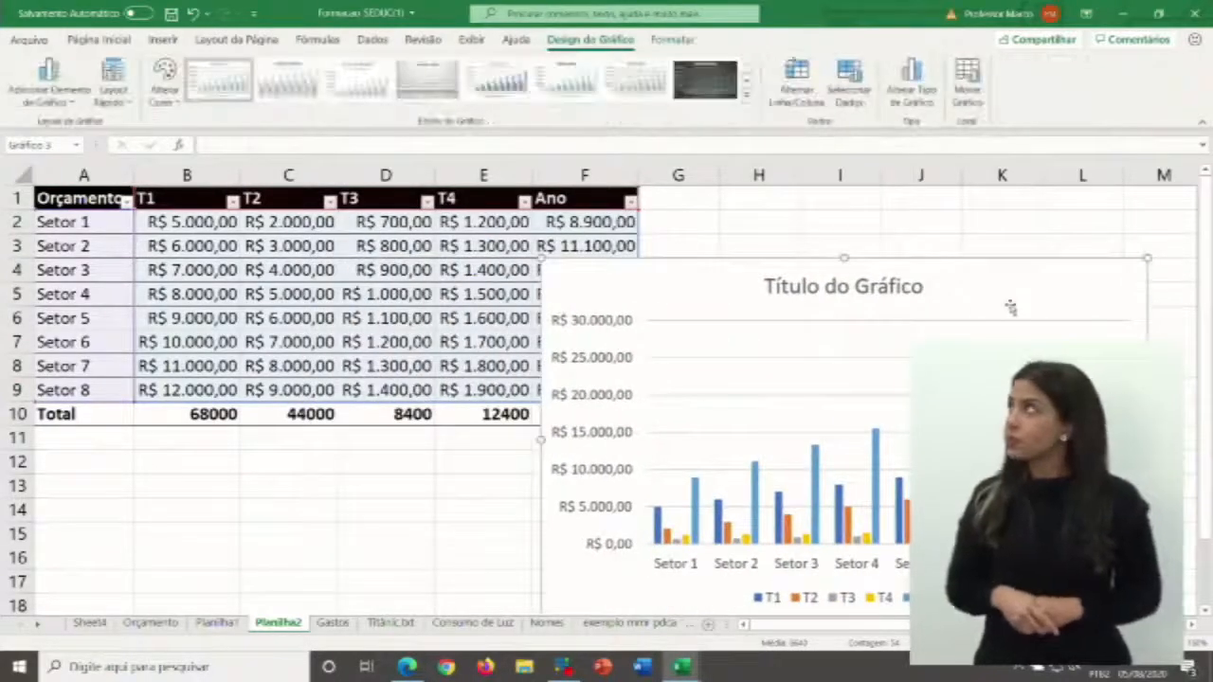
pyautogui.scroll(-2, 1010, 307)
pyautogui.scroll(2, 948, 317)
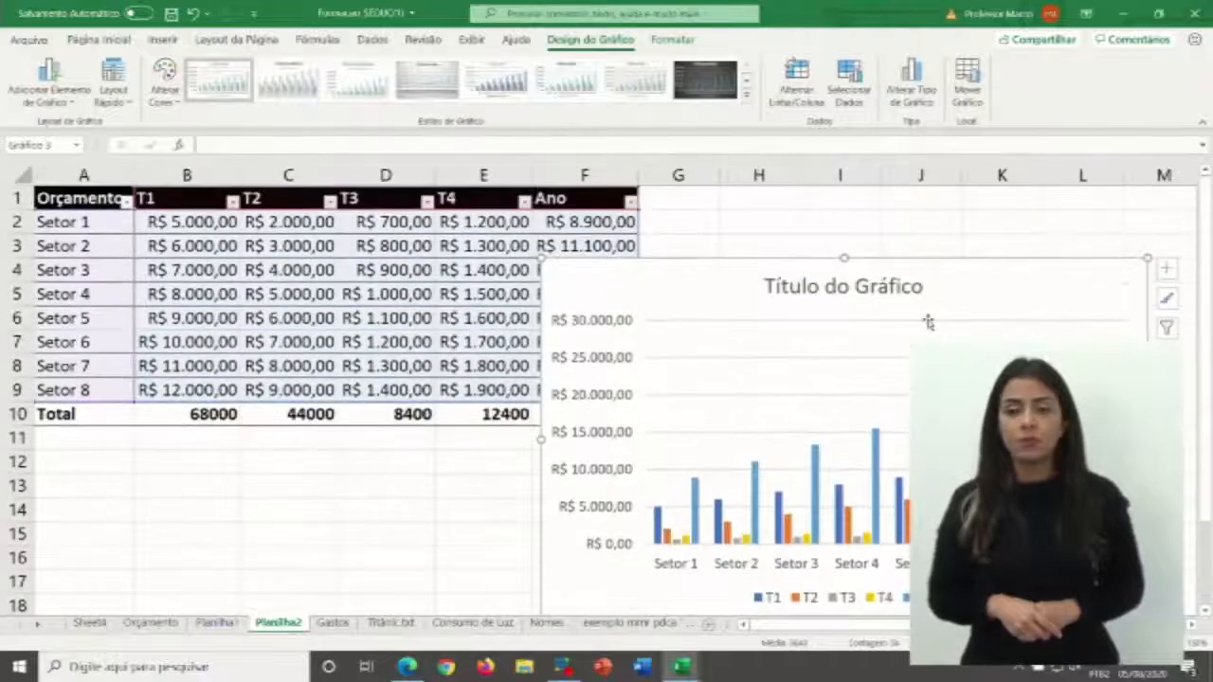
pyautogui.moveTo(962, 266); pyautogui.dragTo(493, 287)
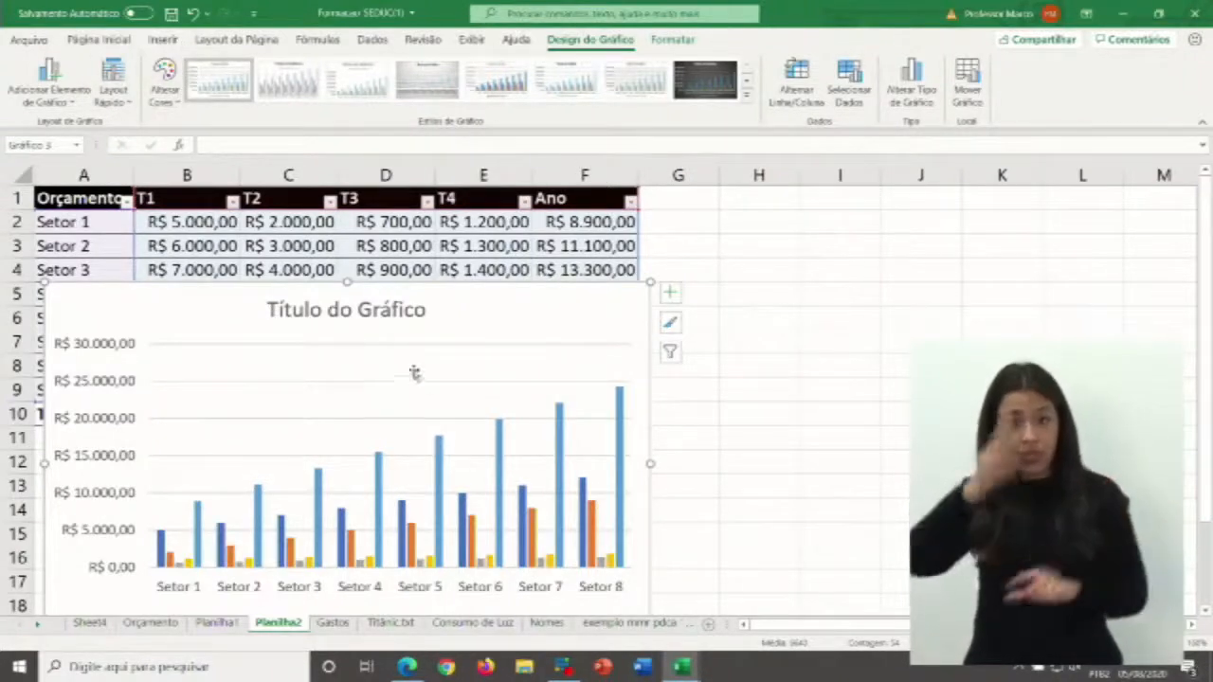
pyautogui.scroll(-1, 439, 331)
pyautogui.scroll(-2, 439, 332)
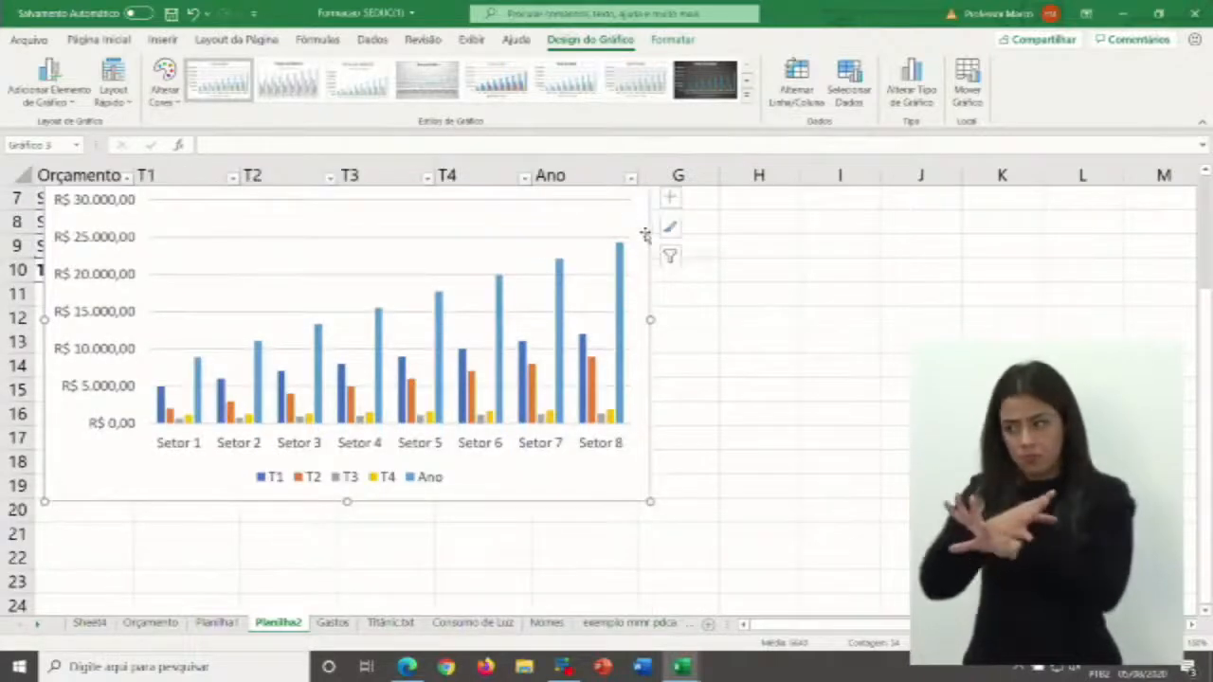
pyautogui.moveTo(653, 278); pyautogui.dragTo(658, 380)
pyautogui.scroll(-2, 818, 351)
pyautogui.scroll(1, 663, 341)
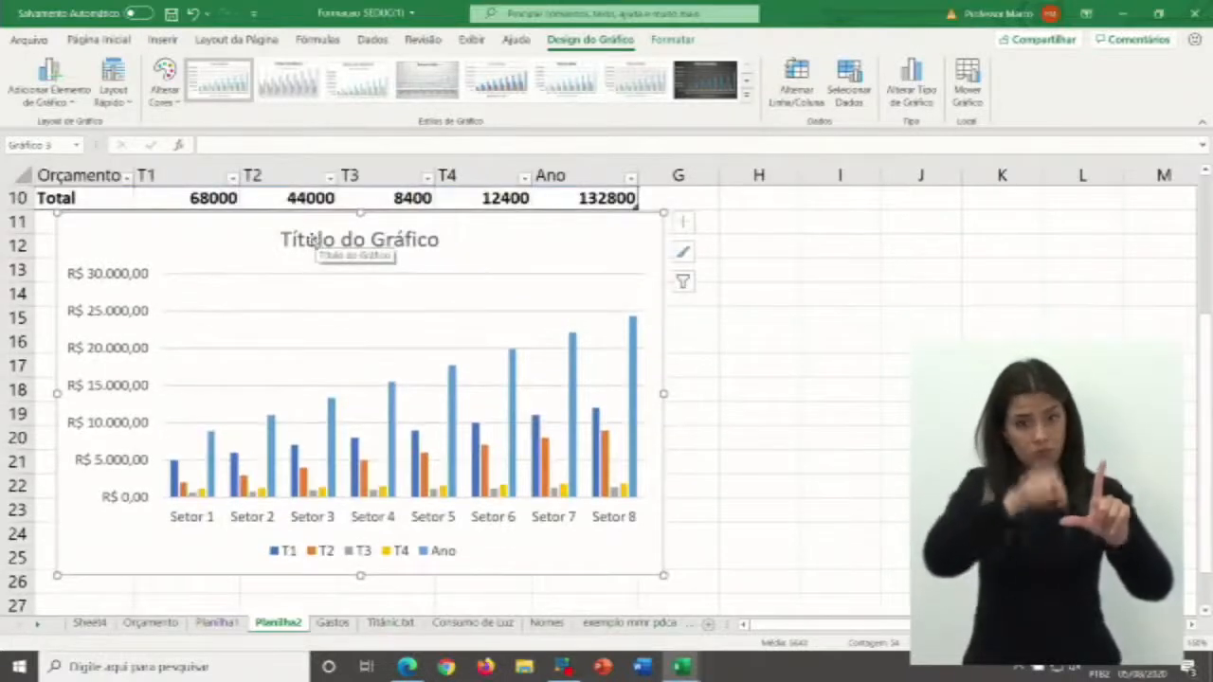
# - Change the clustered column chart's title to "Orçamento do Ano"
pyautogui.click(370, 239)
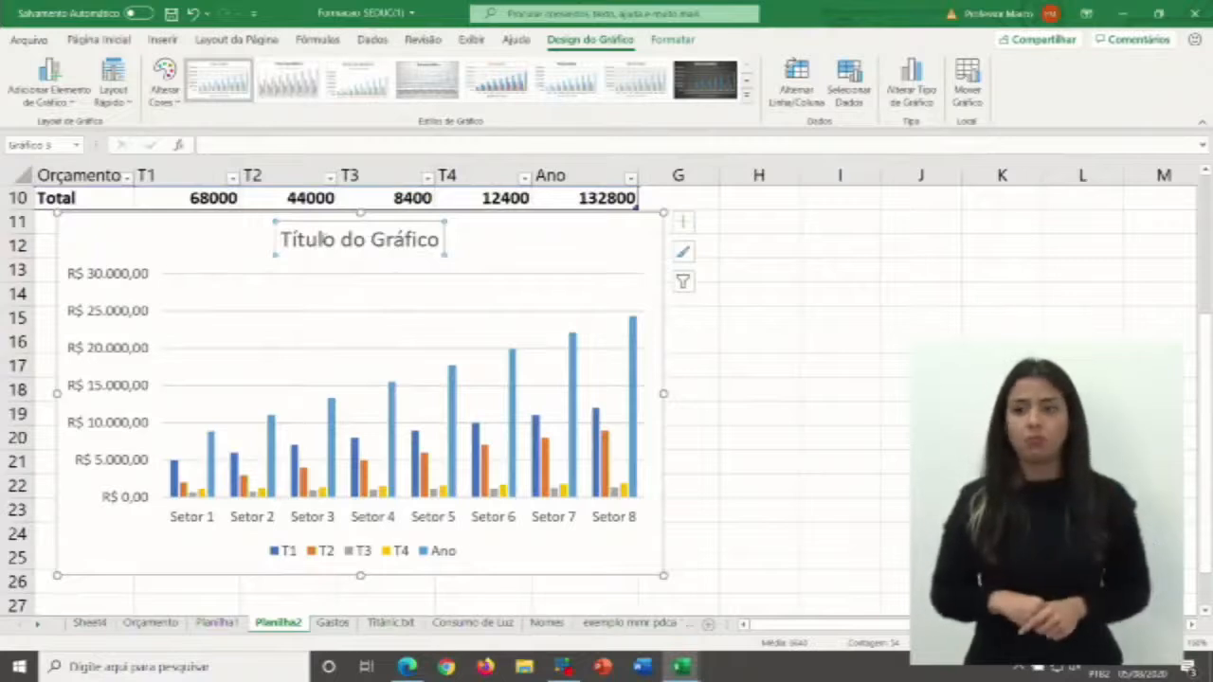
pyautogui.moveTo(282, 240); pyautogui.dragTo(441, 243)
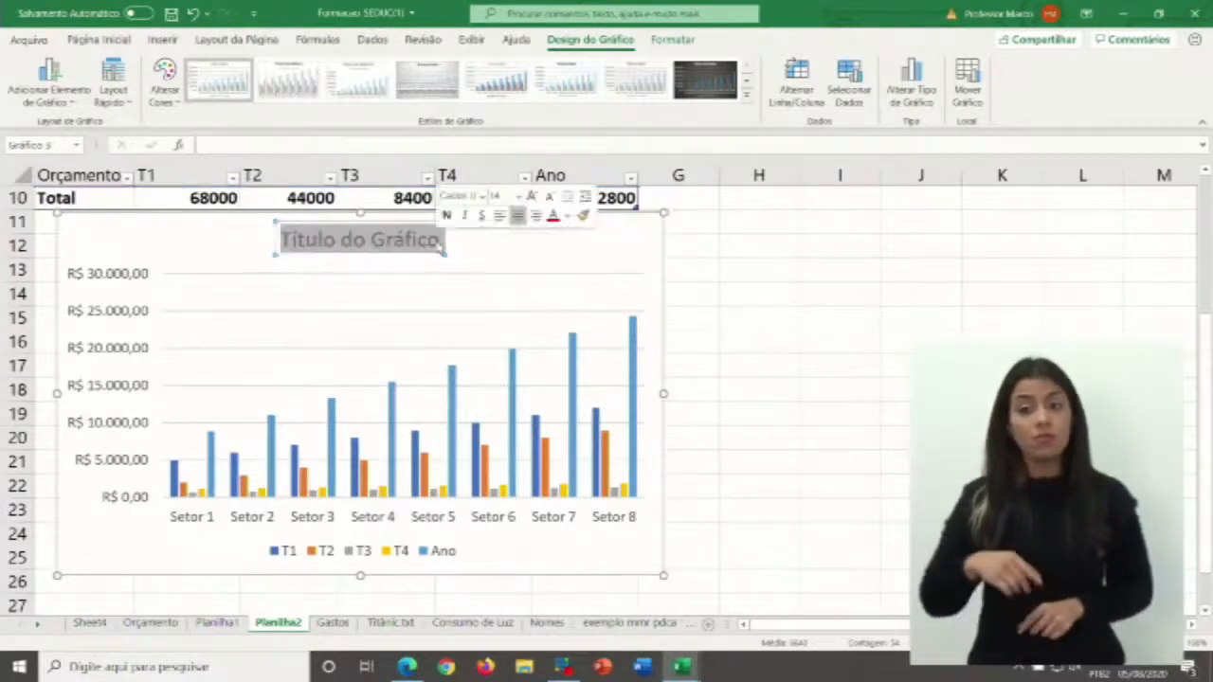
pyautogui.write('Or')
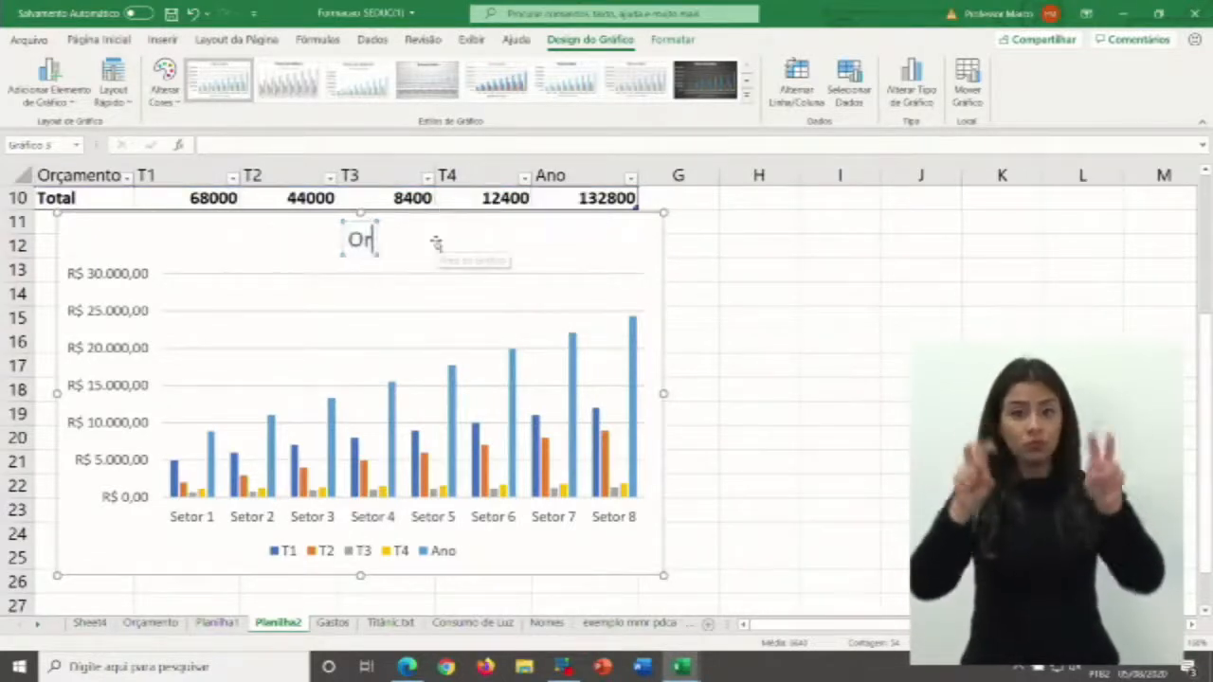
pyautogui.write('çamento d')
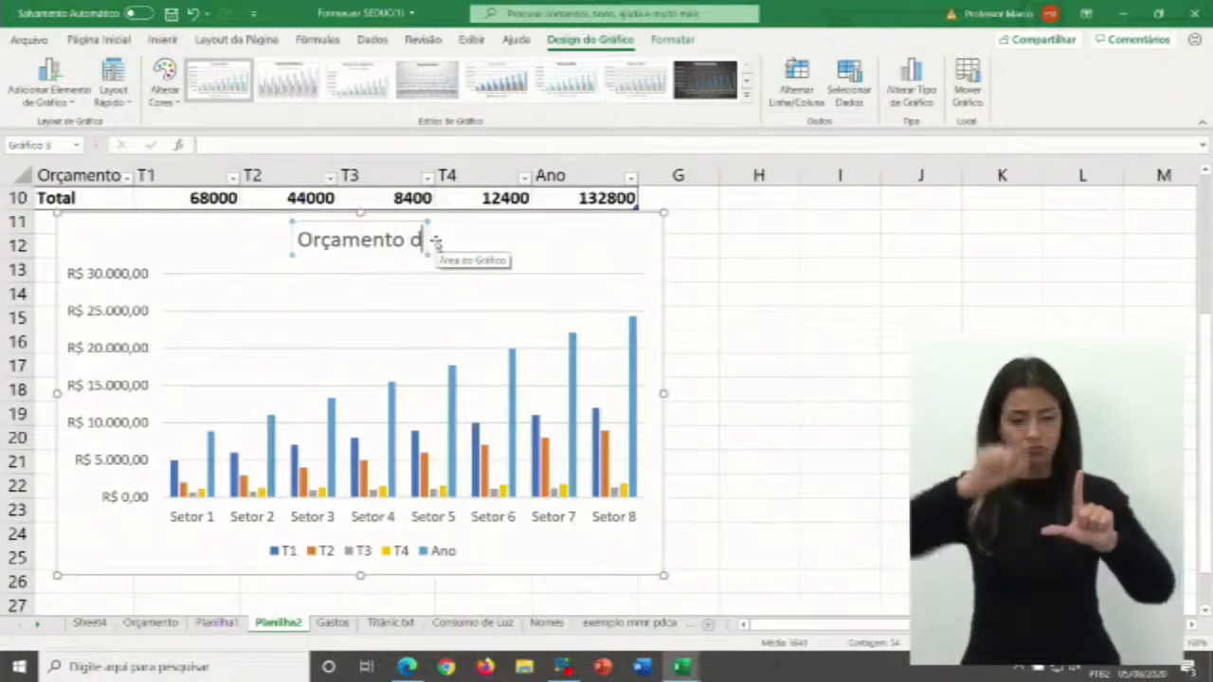
pyautogui.write('o Ano')
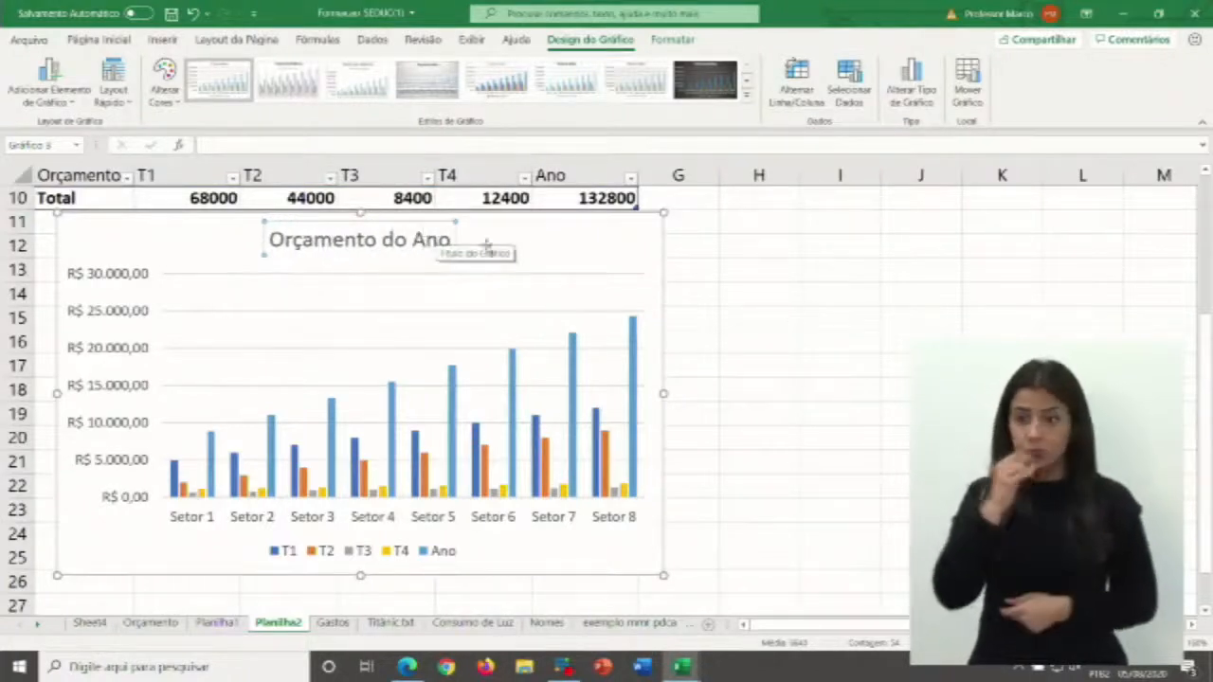
pyautogui.click(793, 319)
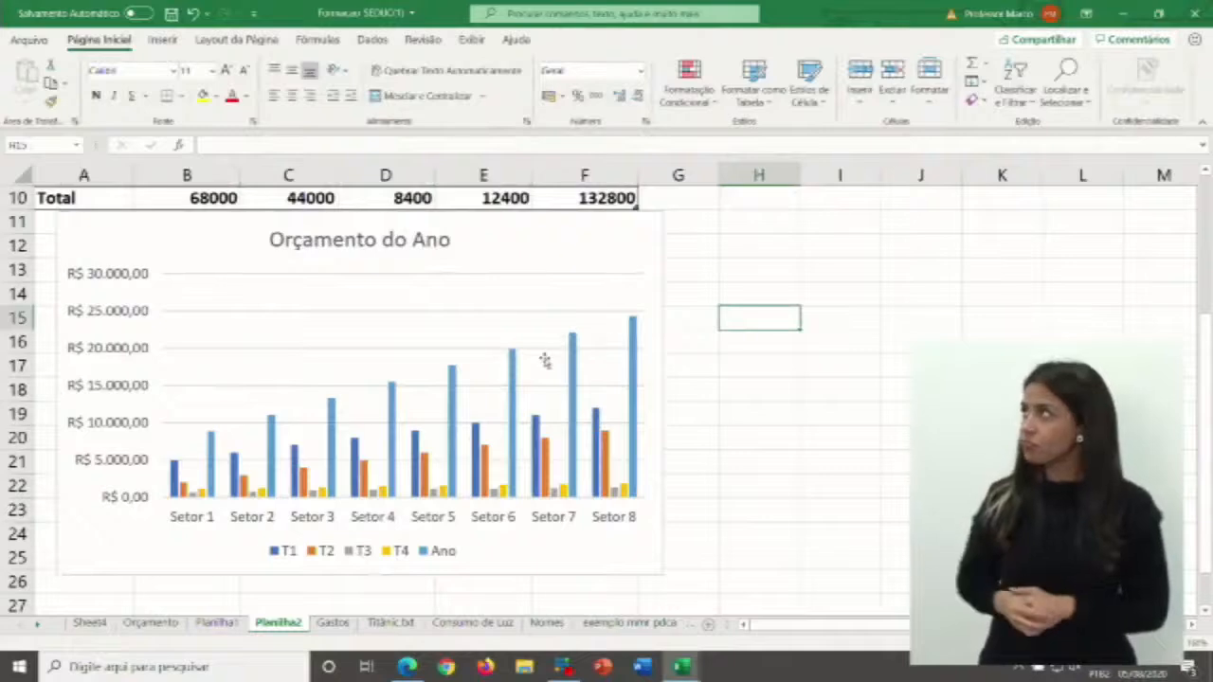
pyautogui.scroll(1, 531, 369)
pyautogui.scroll(-1, 474, 407)
pyautogui.scroll(-1, 420, 425)
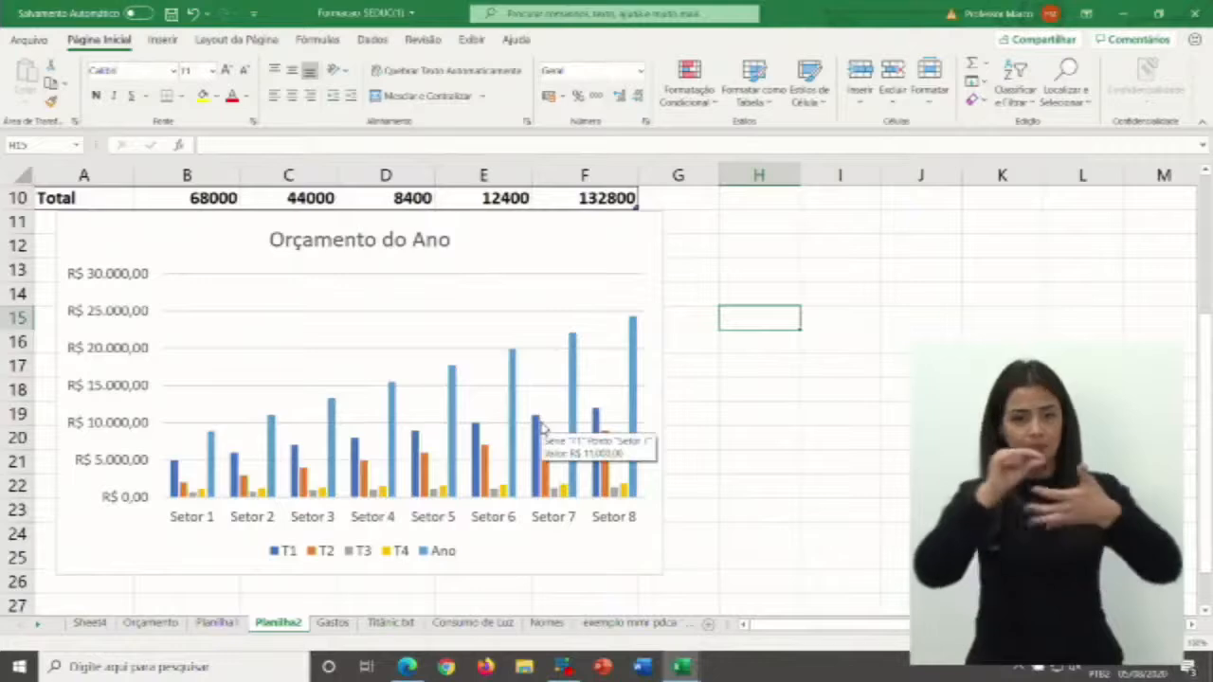
# - Exclude the Ano series from the data source of the "Orçamento do Ano" chart, keeping T1 to T4
pyautogui.scroll(2, 545, 431)
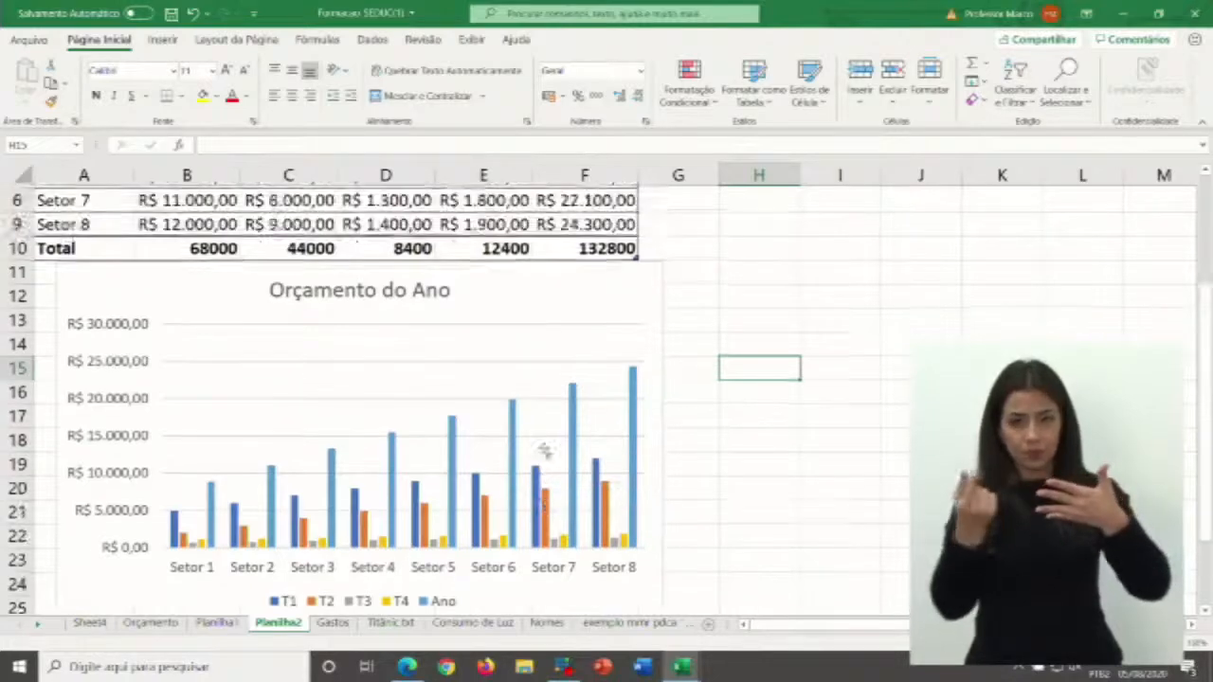
pyautogui.scroll(1, 708, 378)
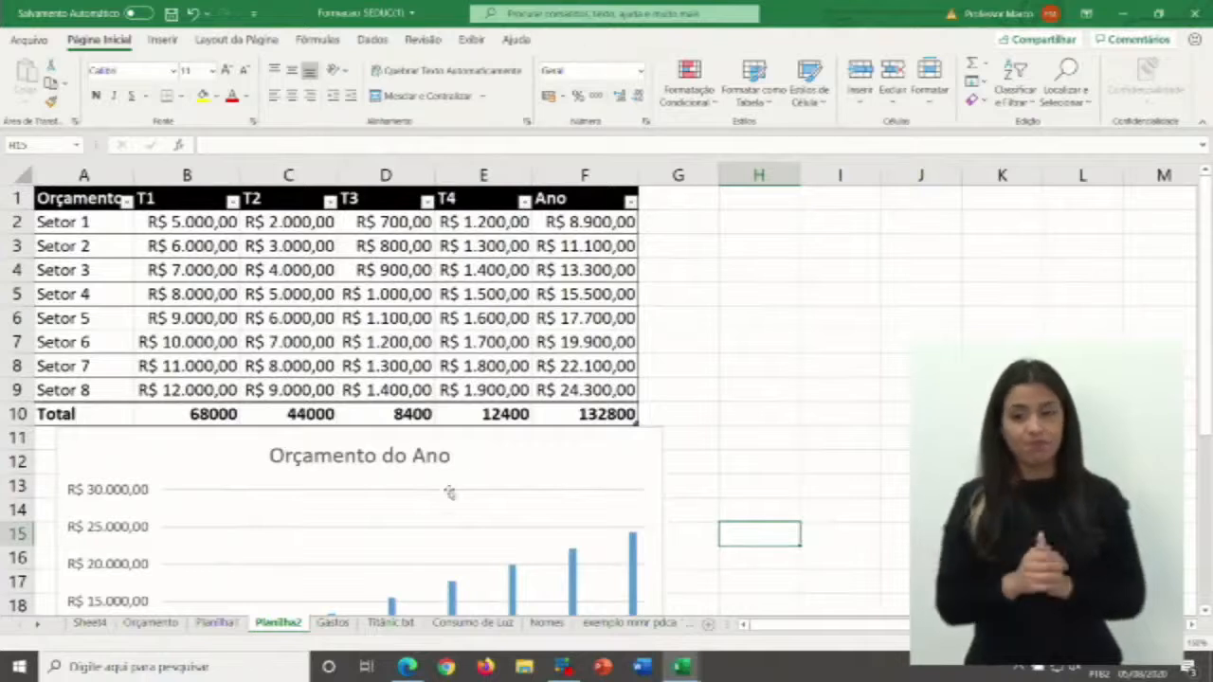
pyautogui.click(477, 475)
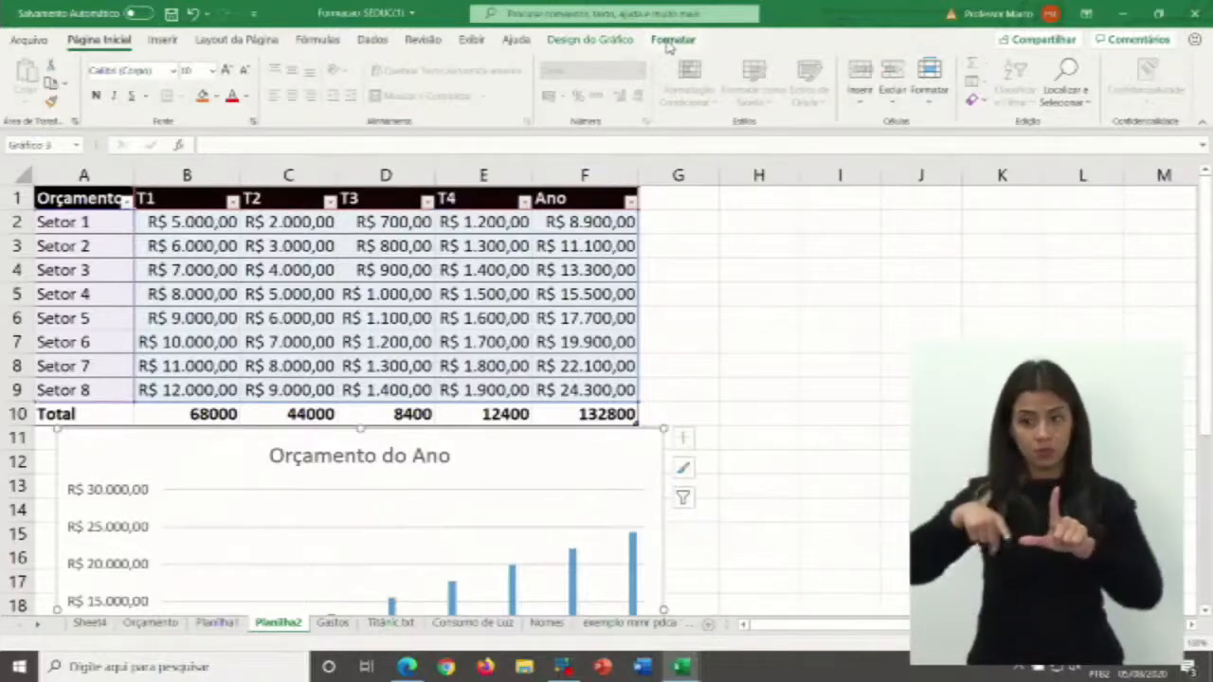
pyautogui.click(672, 40)
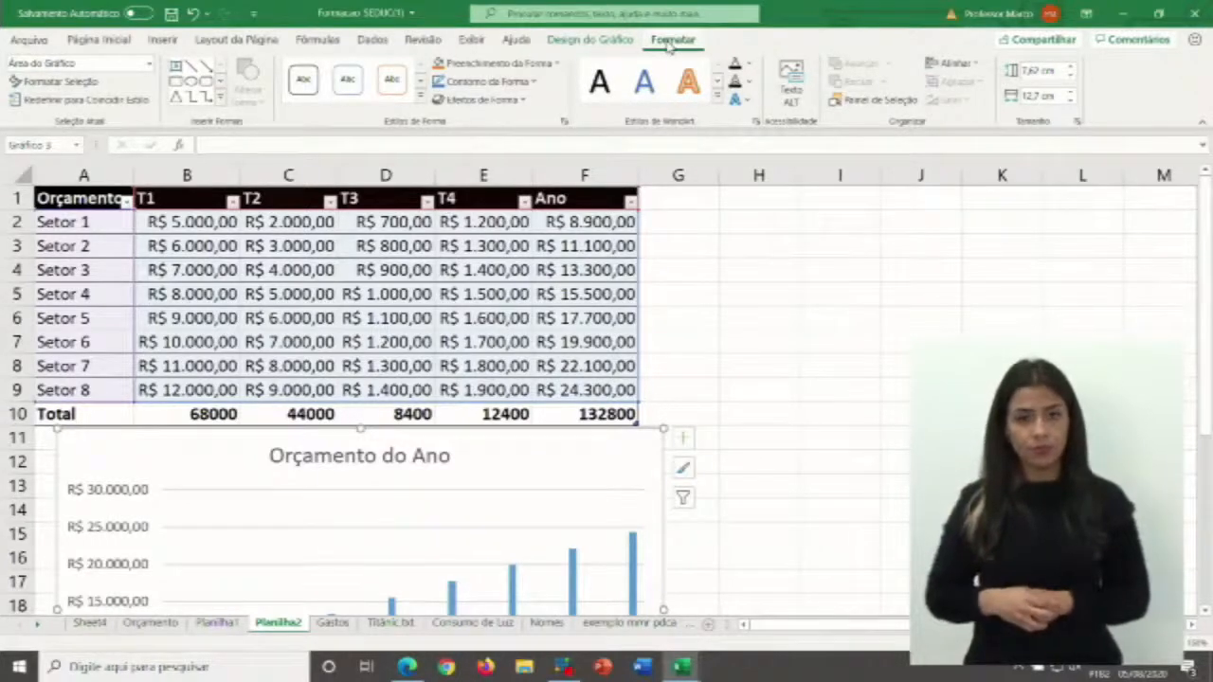
pyautogui.click(565, 42)
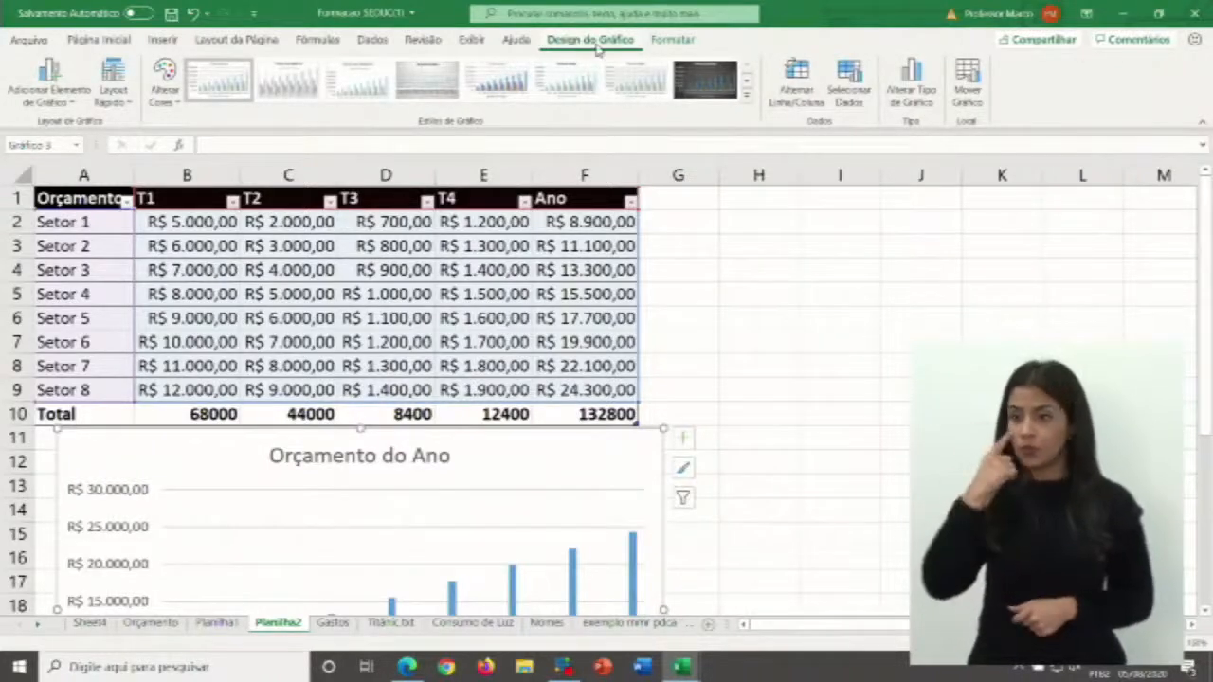
pyautogui.click(850, 87)
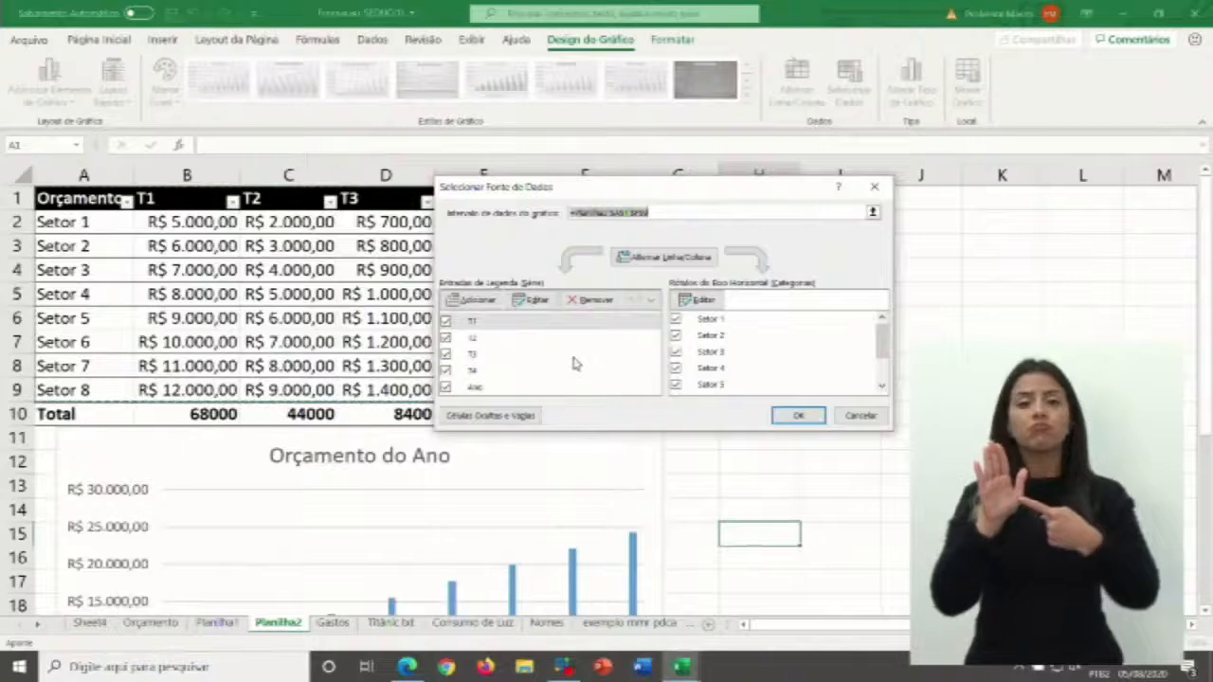
pyautogui.click(446, 389)
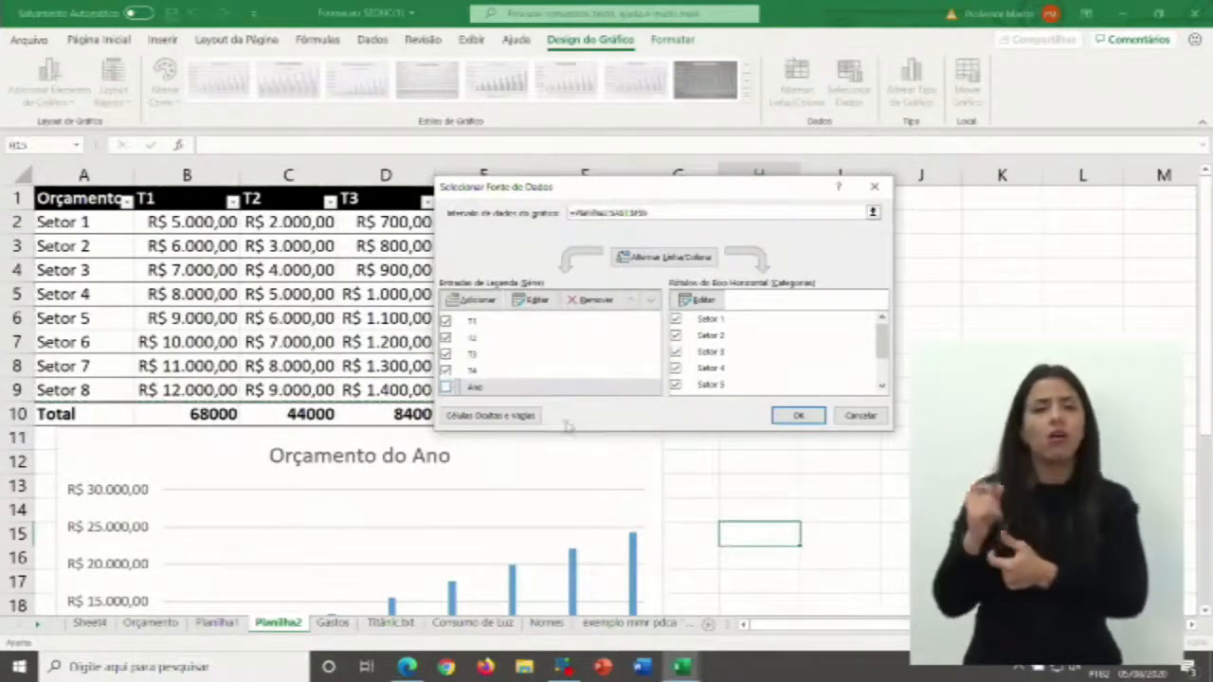
pyautogui.click(796, 415)
pyautogui.scroll(-2, 731, 392)
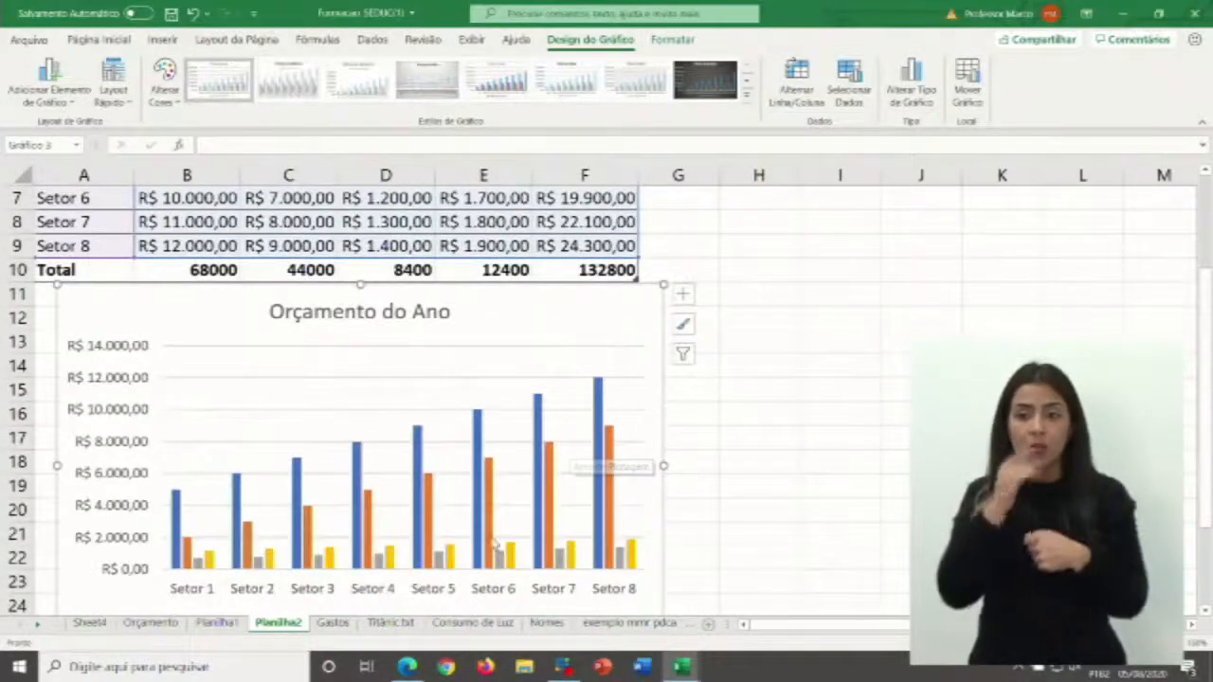
pyautogui.scroll(-1, 364, 559)
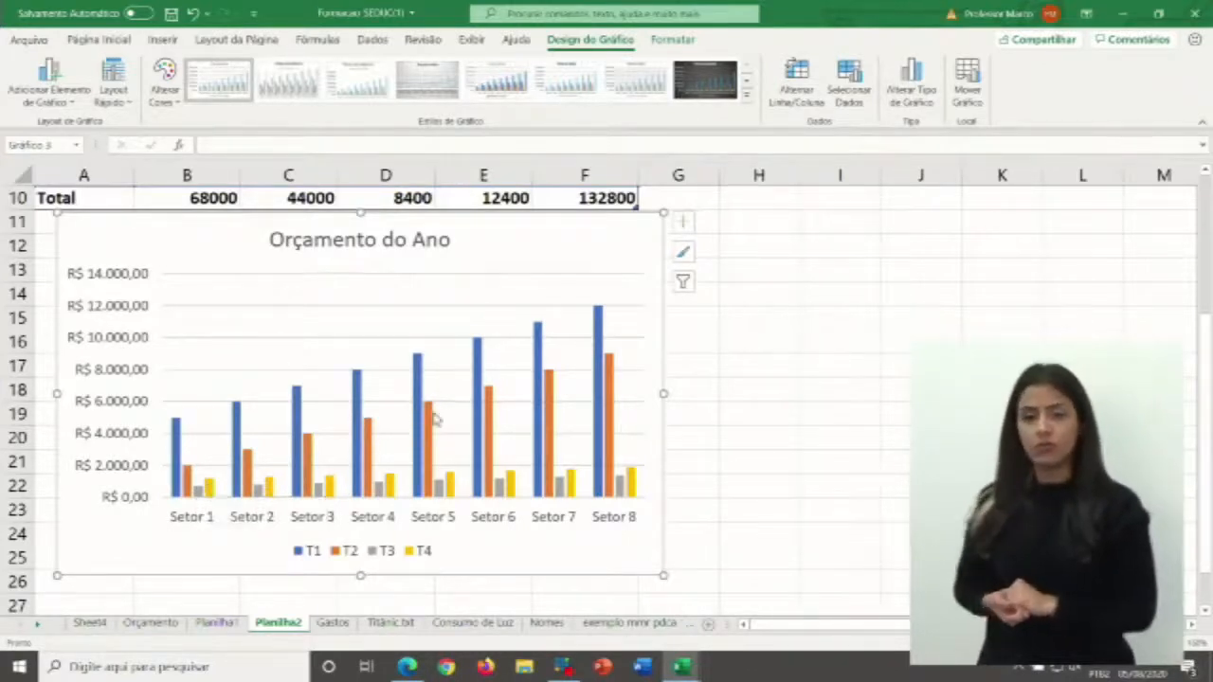
# - Delete the horizontal gridlines from the "Orçamento do Ano" chart
pyautogui.scroll(2, 431, 445)
pyautogui.scroll(1, 428, 460)
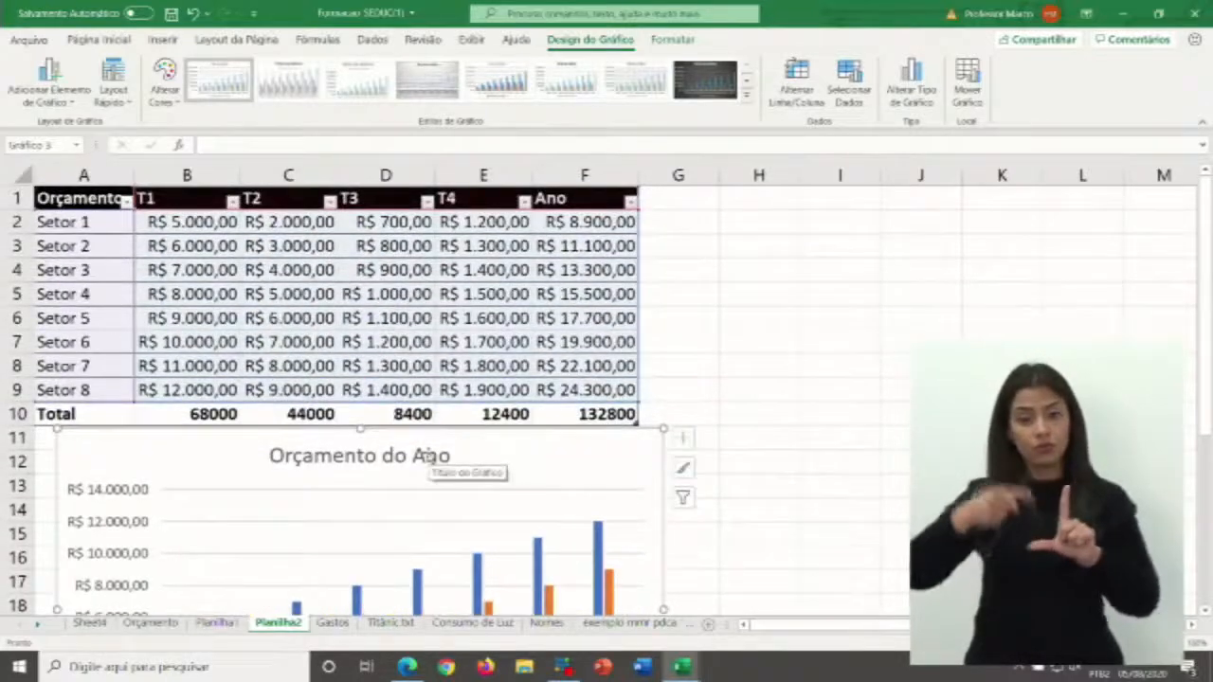
pyautogui.scroll(-3, 424, 458)
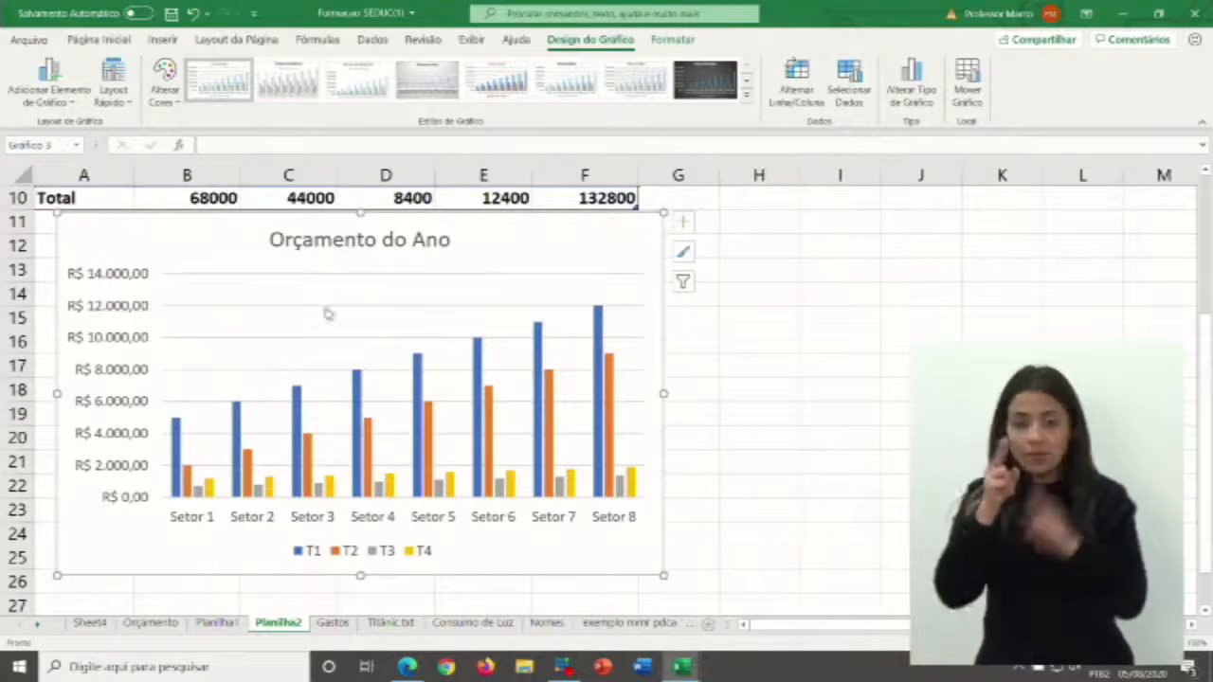
pyautogui.click(331, 274)
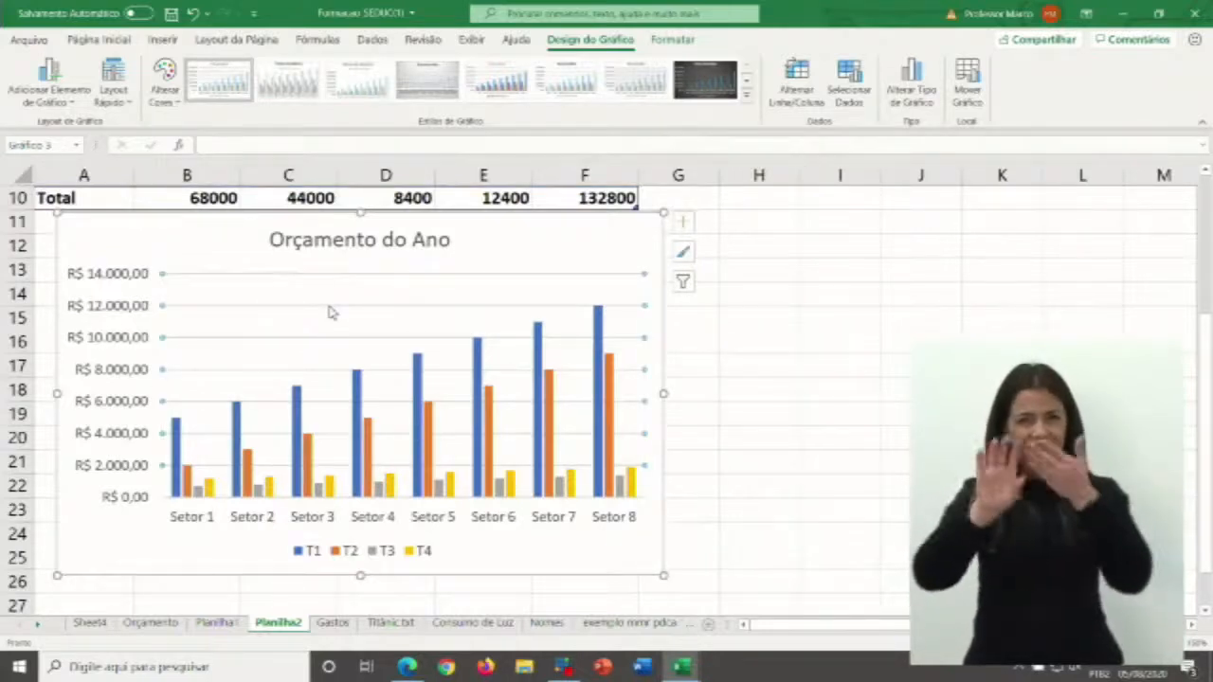
pyautogui.press('Delete')
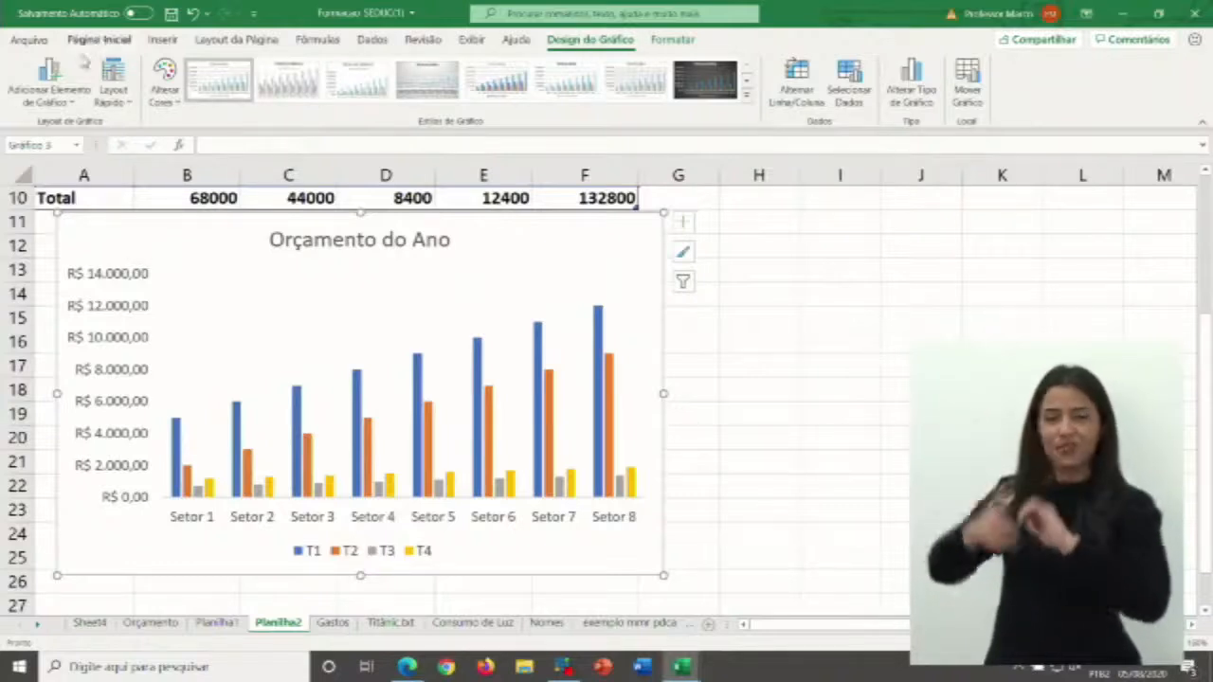
# - Hide the chart's primary horizontal axis (Horizontal Principal) and restore it
pyautogui.click(70, 107)
pyautogui.moveTo(87, 132)
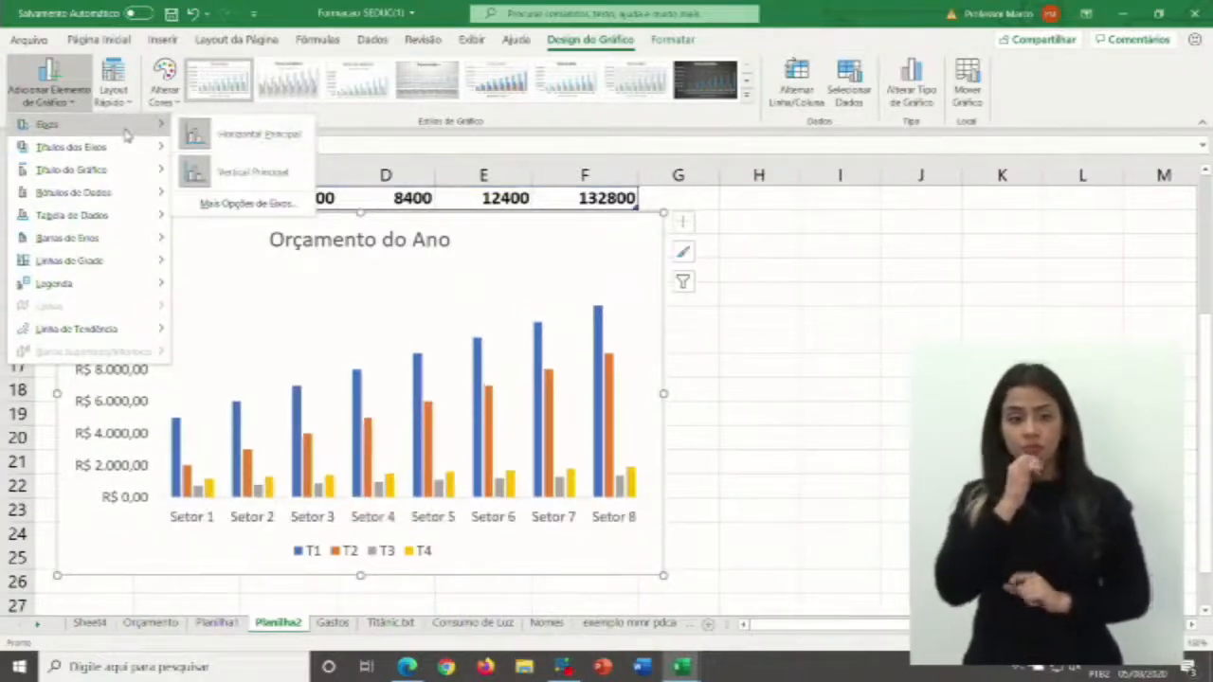
pyautogui.click(279, 135)
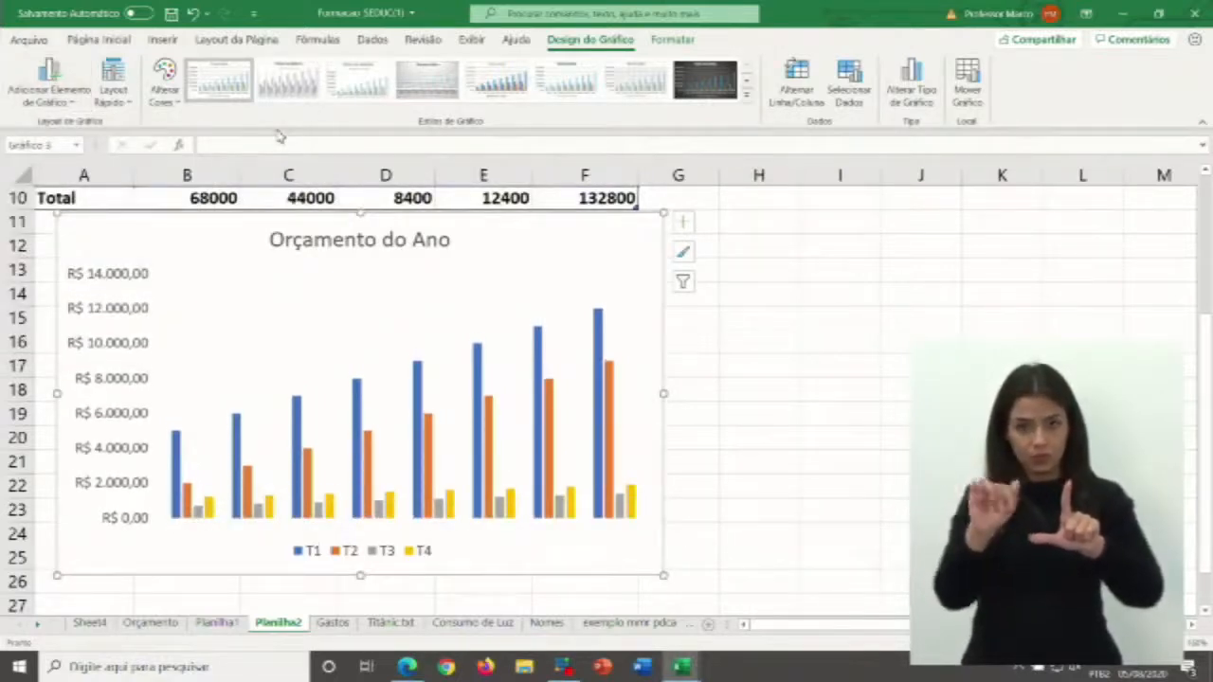
pyautogui.click(49, 88)
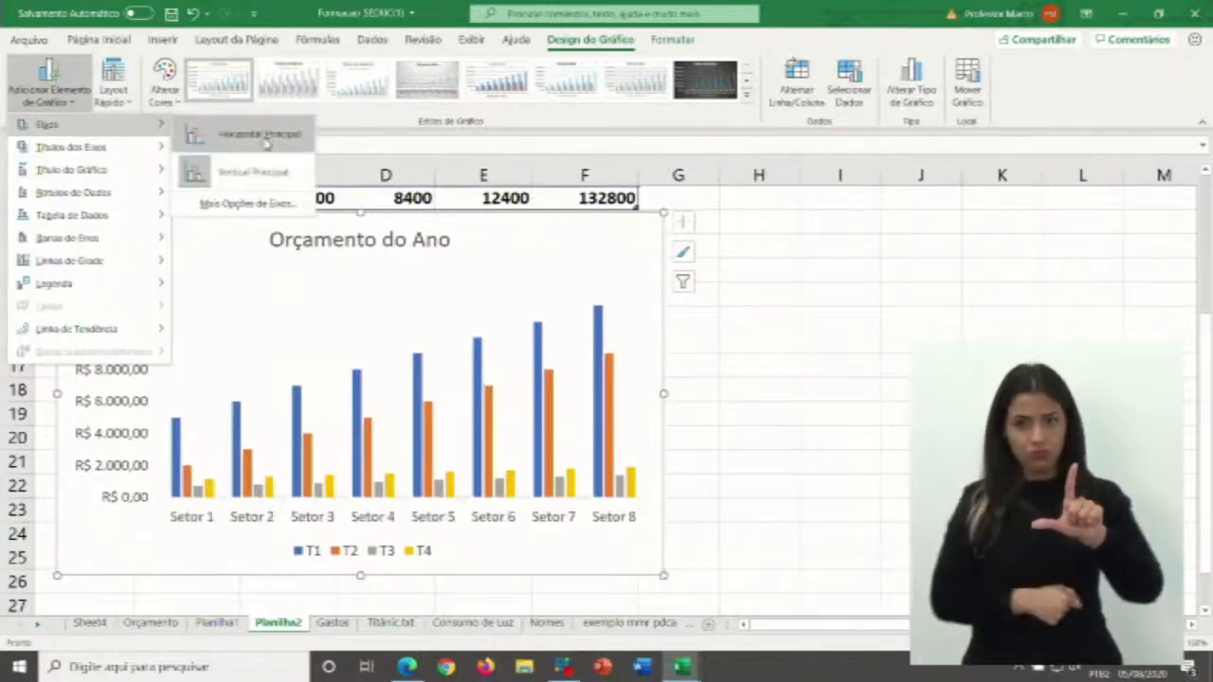
pyautogui.click(267, 142)
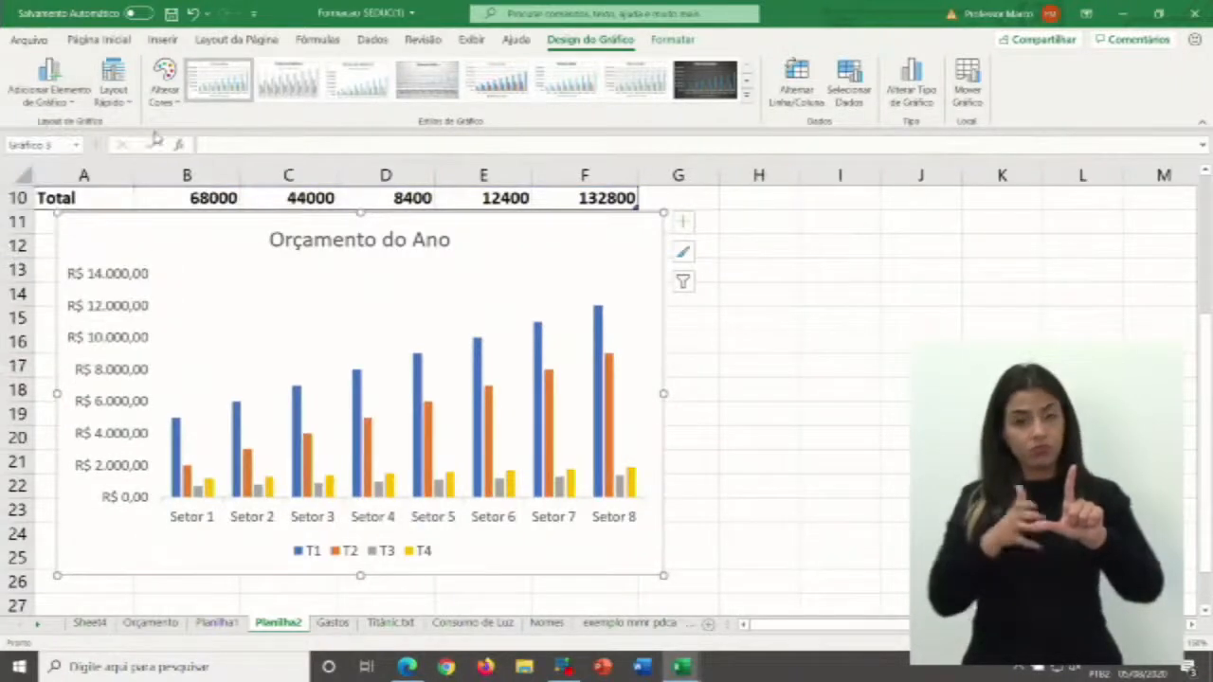
# - Add a primary horizontal axis title to the chart and set its text to "Setores da Escola"
pyautogui.click(50, 87)
pyautogui.moveTo(95, 129)
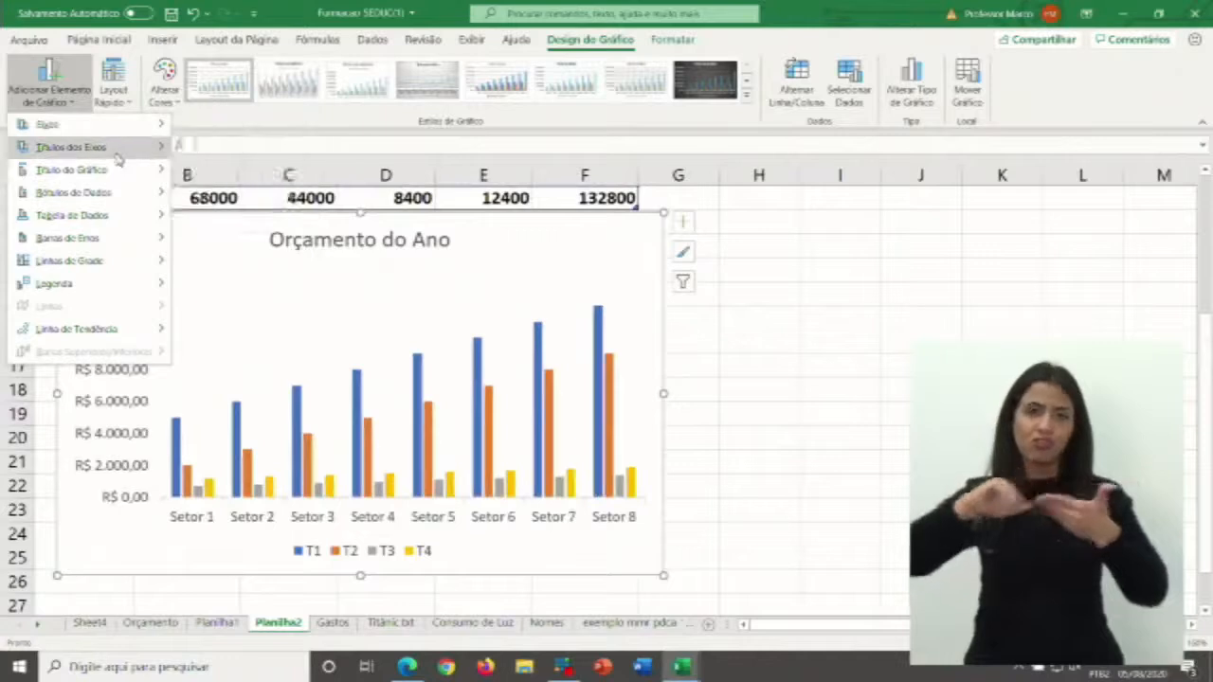
pyautogui.moveTo(119, 159)
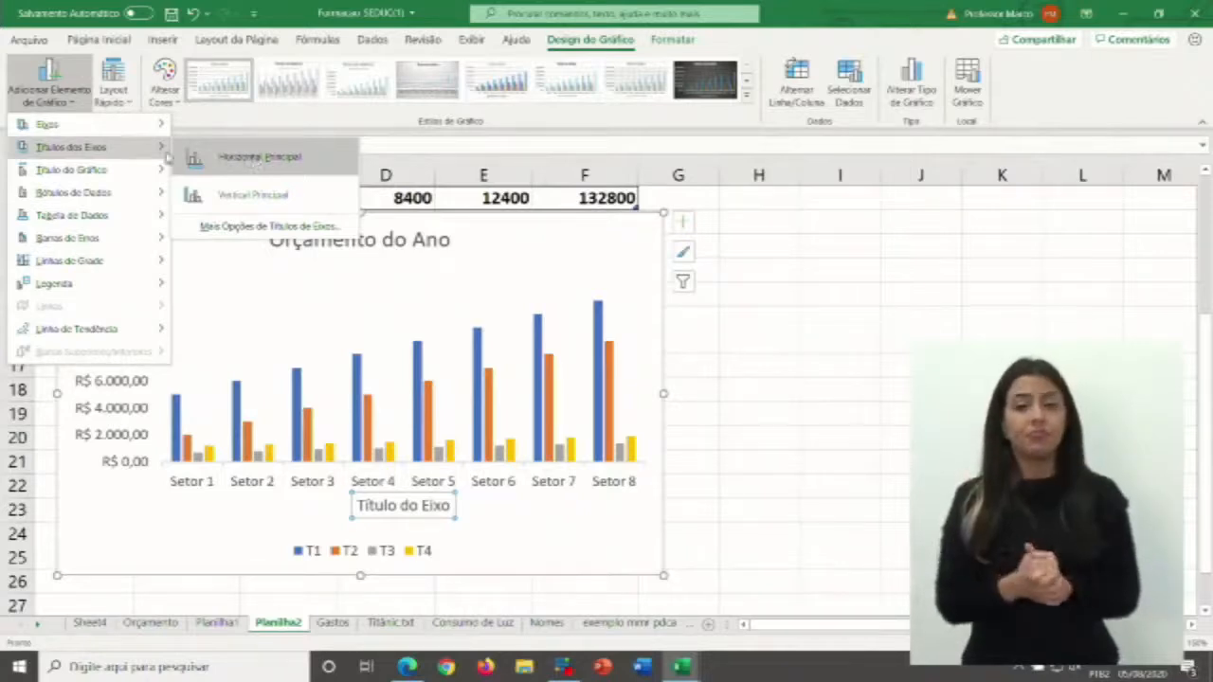
pyautogui.click(258, 158)
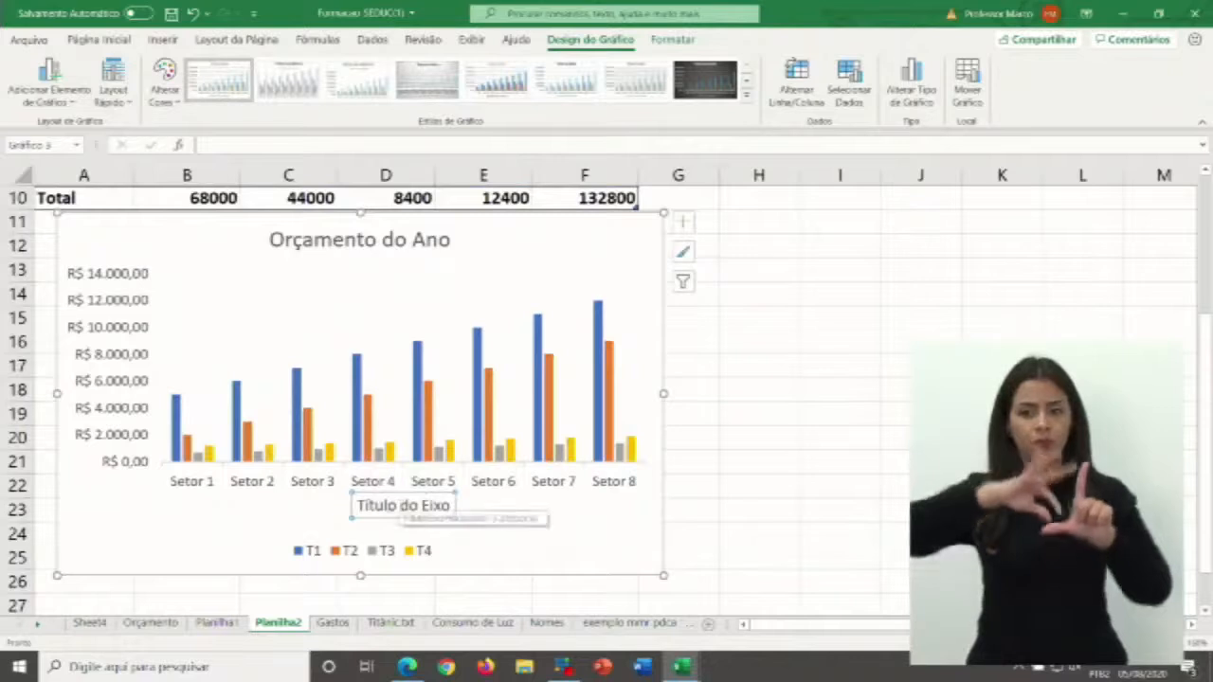
pyautogui.doubleClick(366, 508)
pyautogui.click(364, 506)
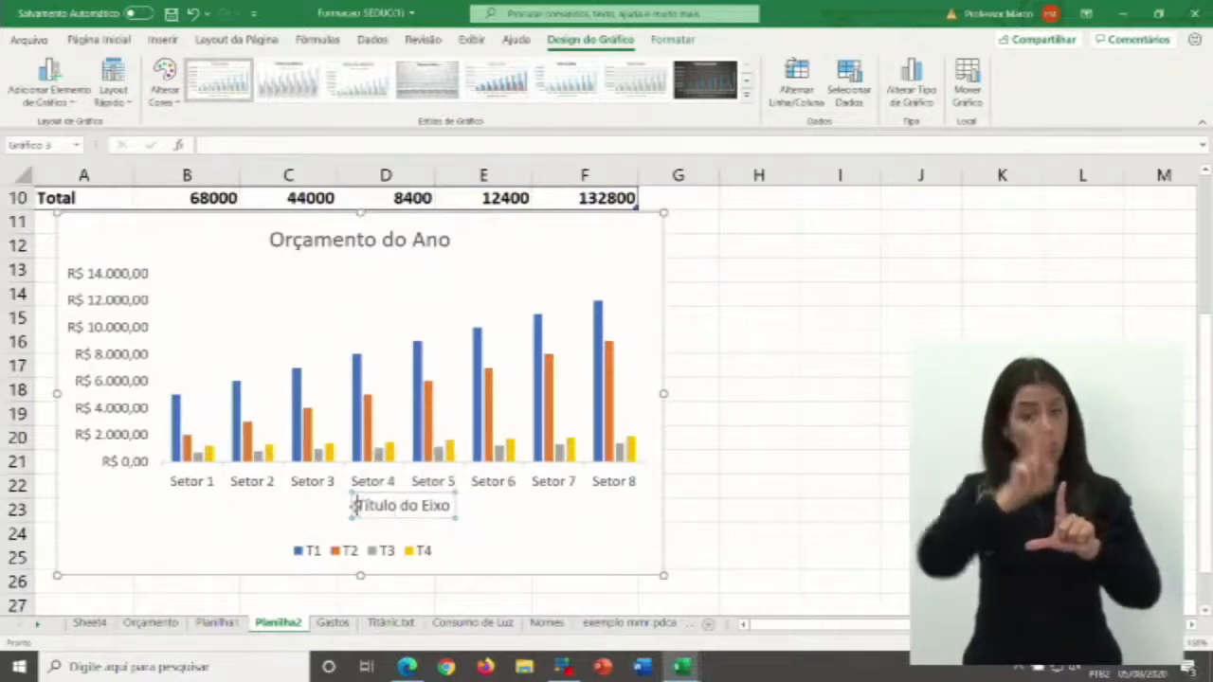
pyautogui.moveTo(355, 506); pyautogui.dragTo(453, 506)
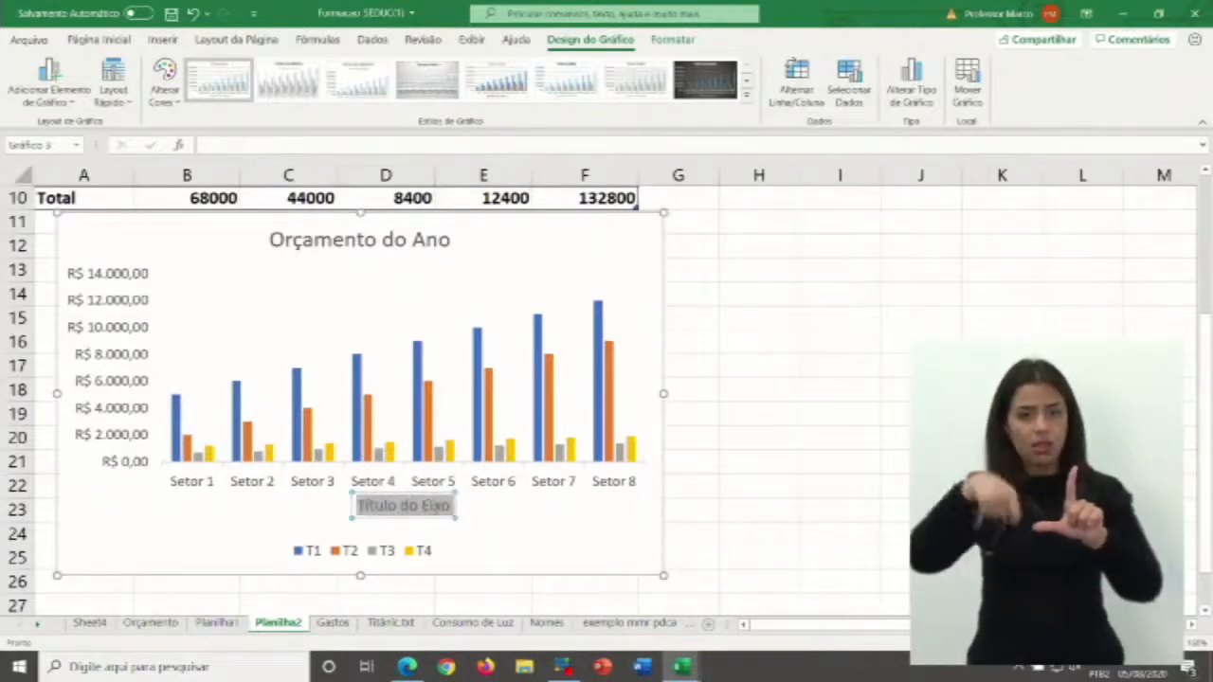
pyautogui.write('Seto')
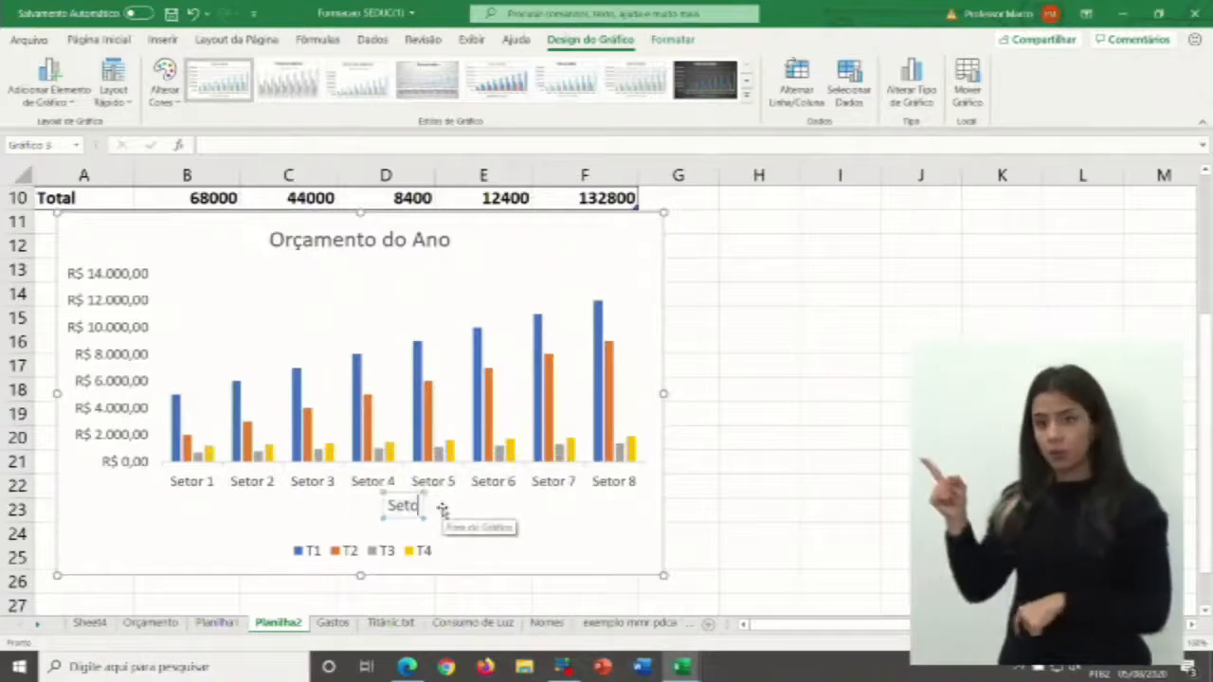
pyautogui.write('res da')
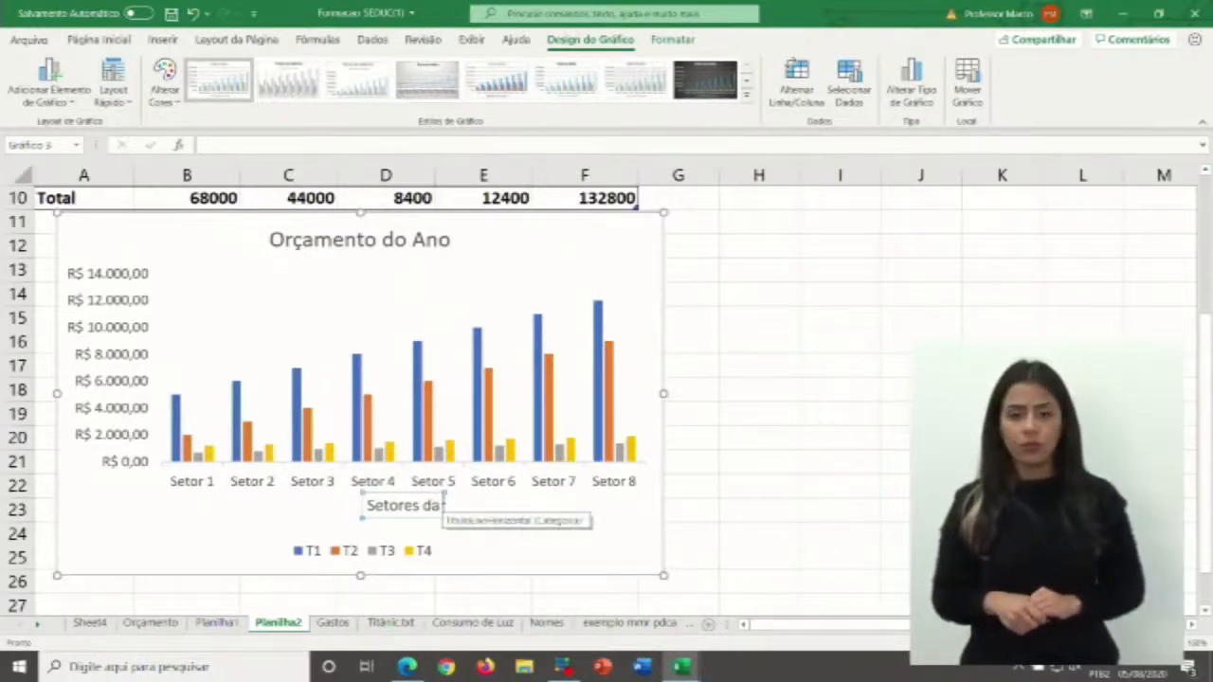
pyautogui.write('E')
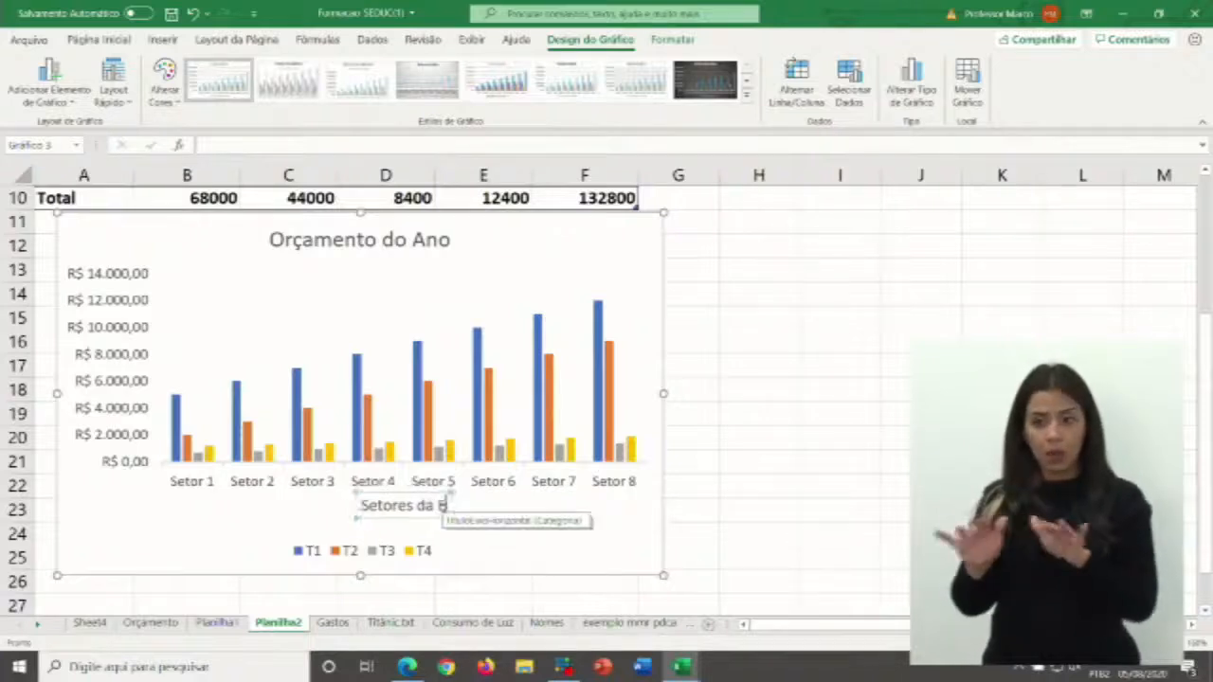
pyautogui.write('scola')
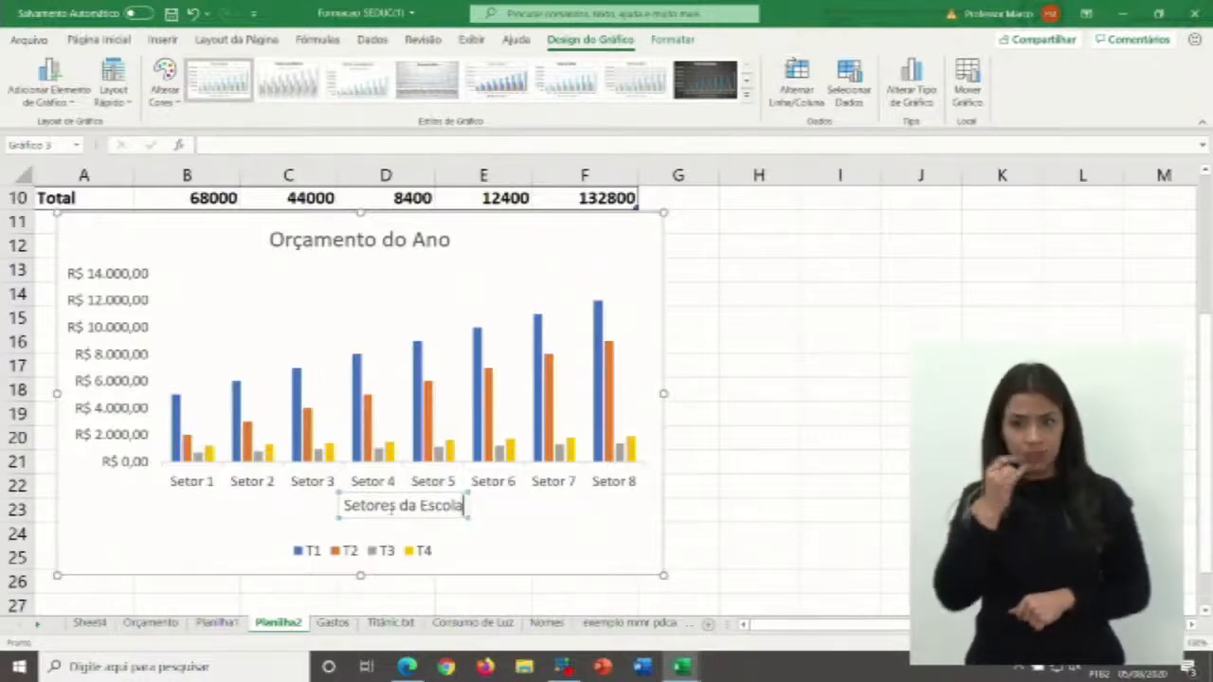
pyautogui.click(604, 542)
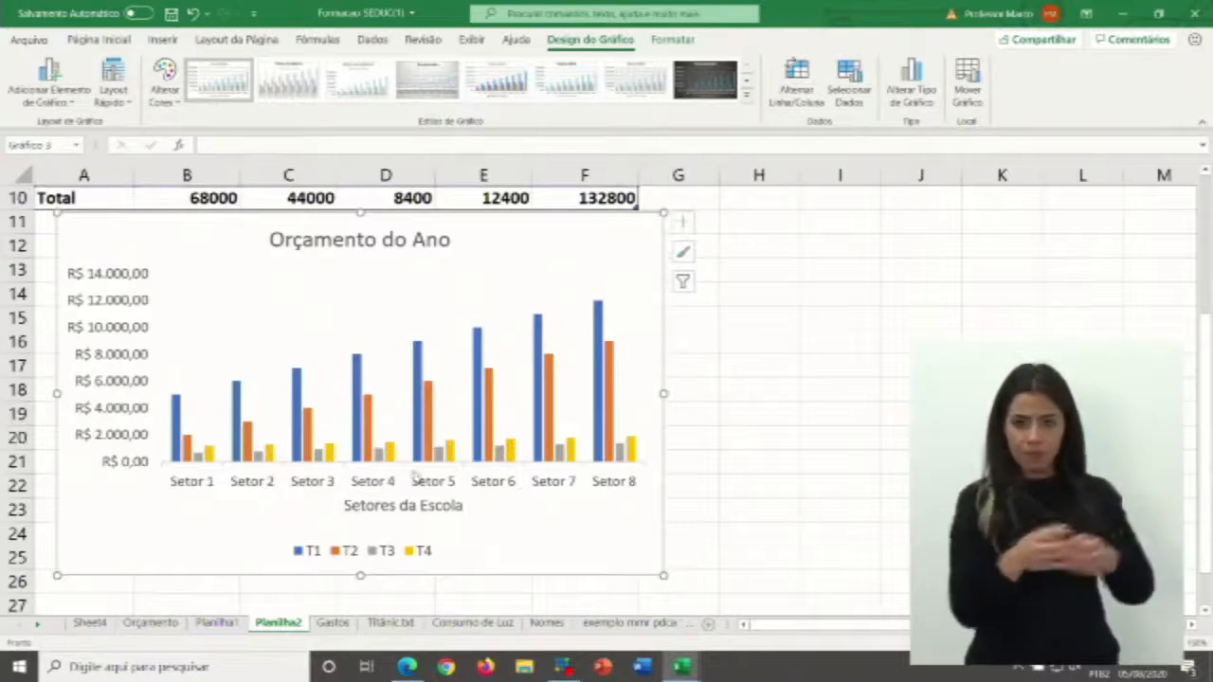
# - Add a primary vertical axis title to the chart and set its text to "Financiamento"
pyautogui.click(69, 102)
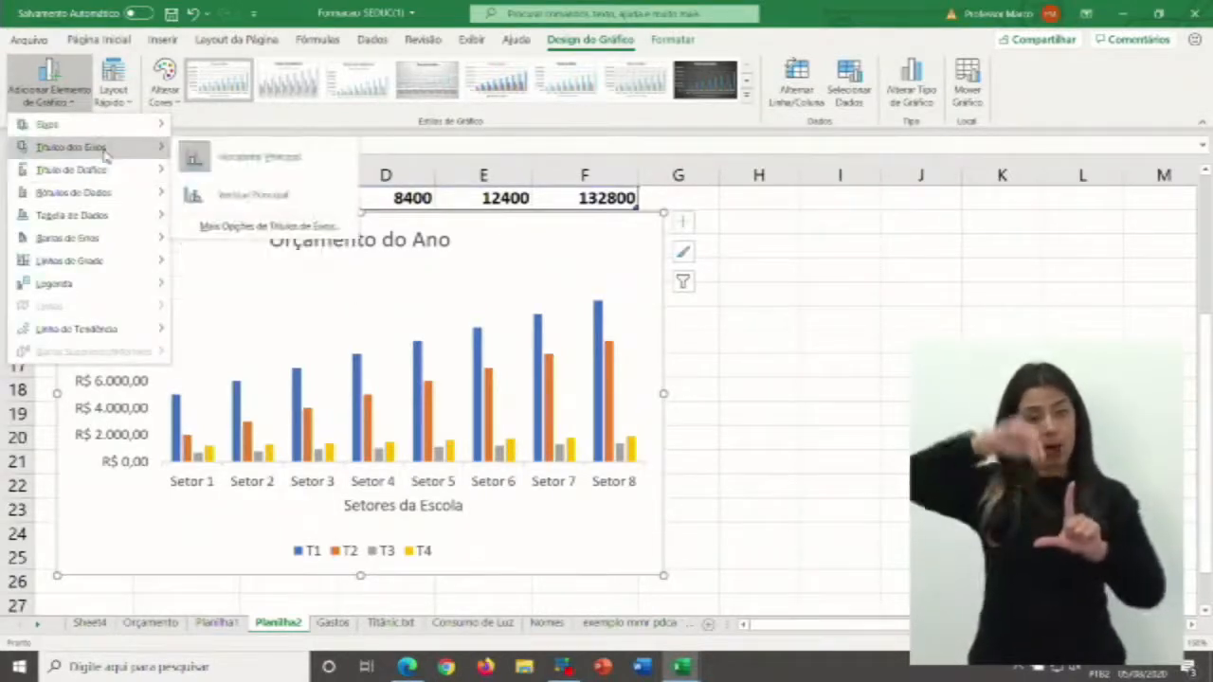
pyautogui.click(246, 196)
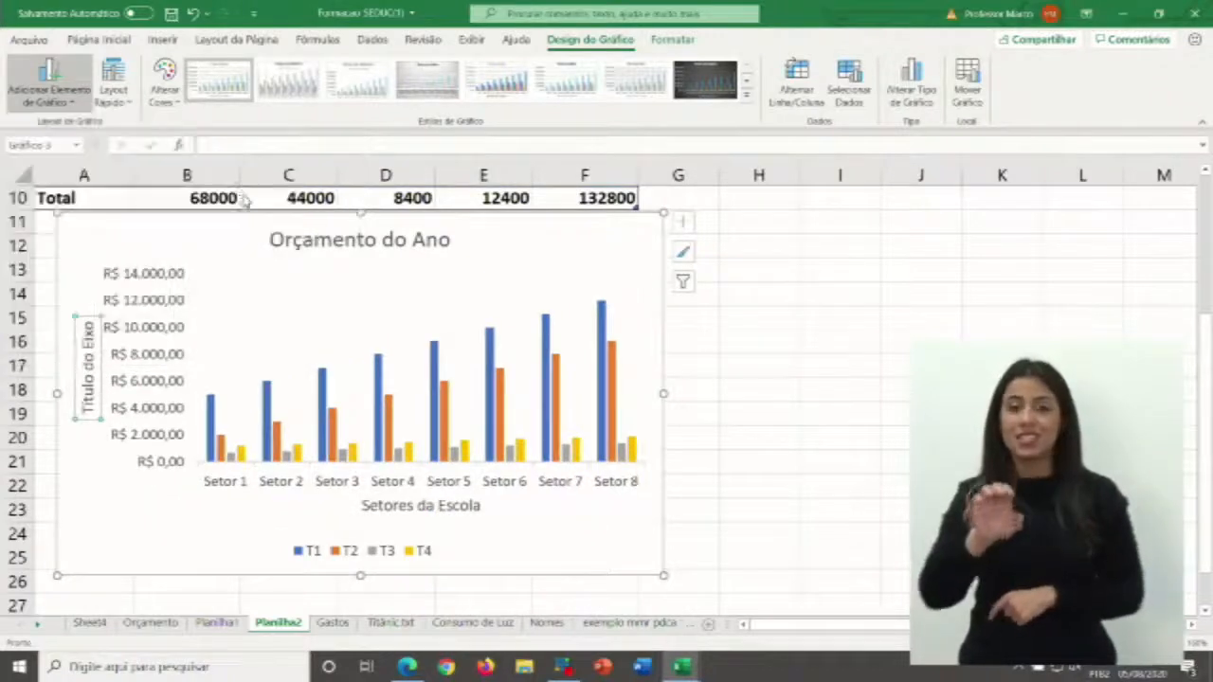
pyautogui.doubleClick(88, 399)
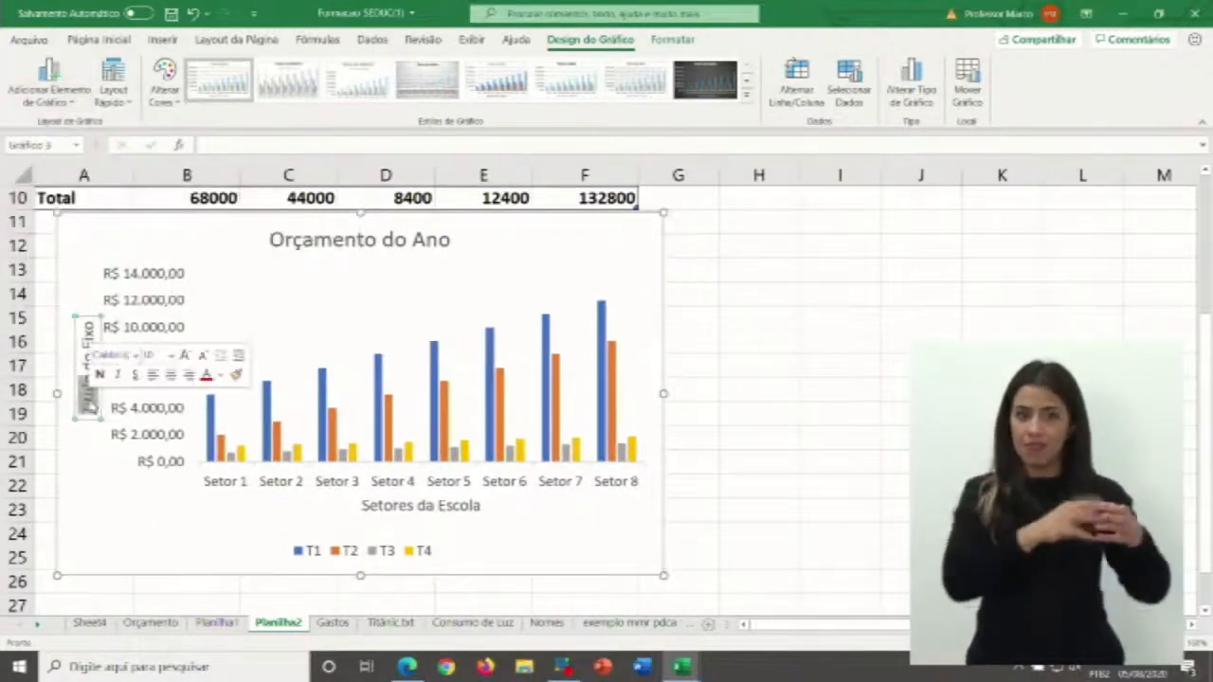
pyautogui.press('Delete')
pyautogui.press('Delete')
pyautogui.press('Delete')
pyautogui.press('Delete')
pyautogui.press('Delete')
pyautogui.press('Delete')
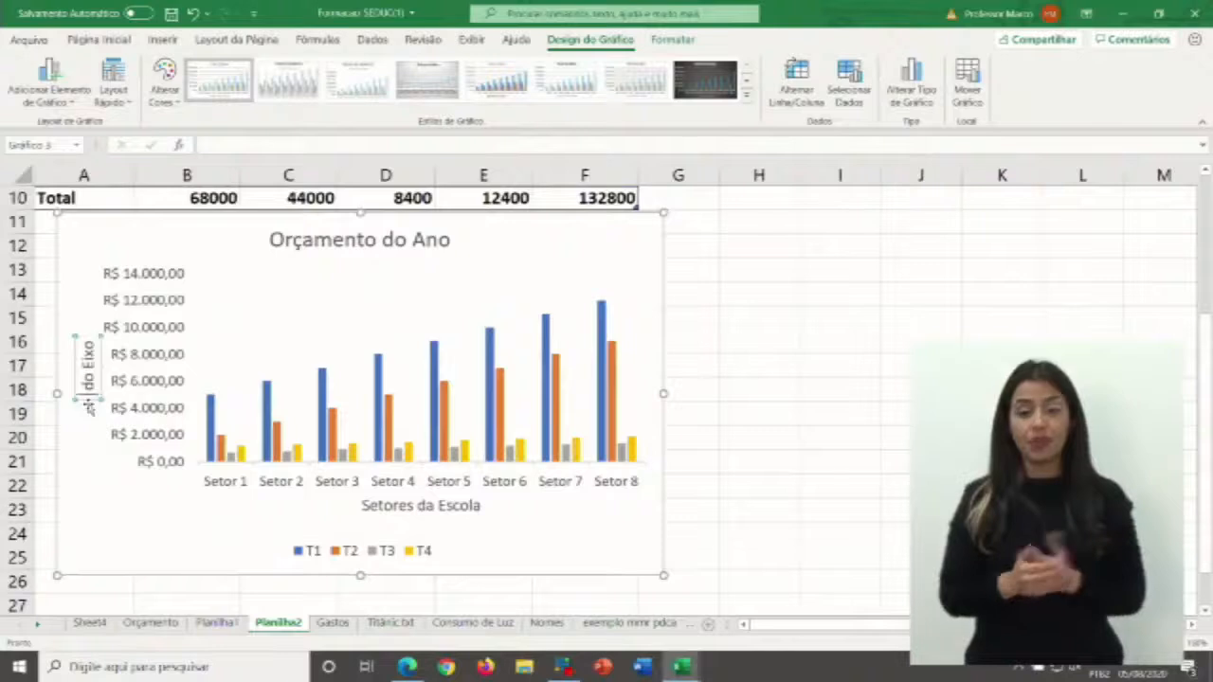
pyautogui.press('Delete')
pyautogui.press('Delete')
pyautogui.press('Delete')
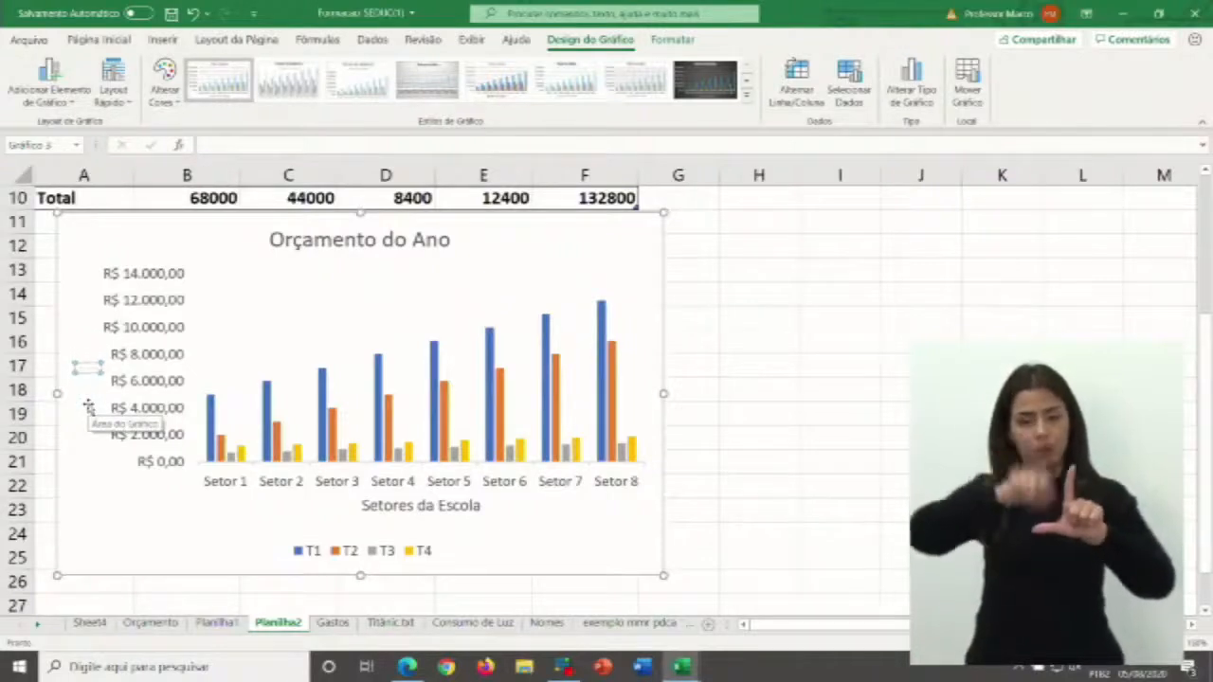
pyautogui.write('Finan')
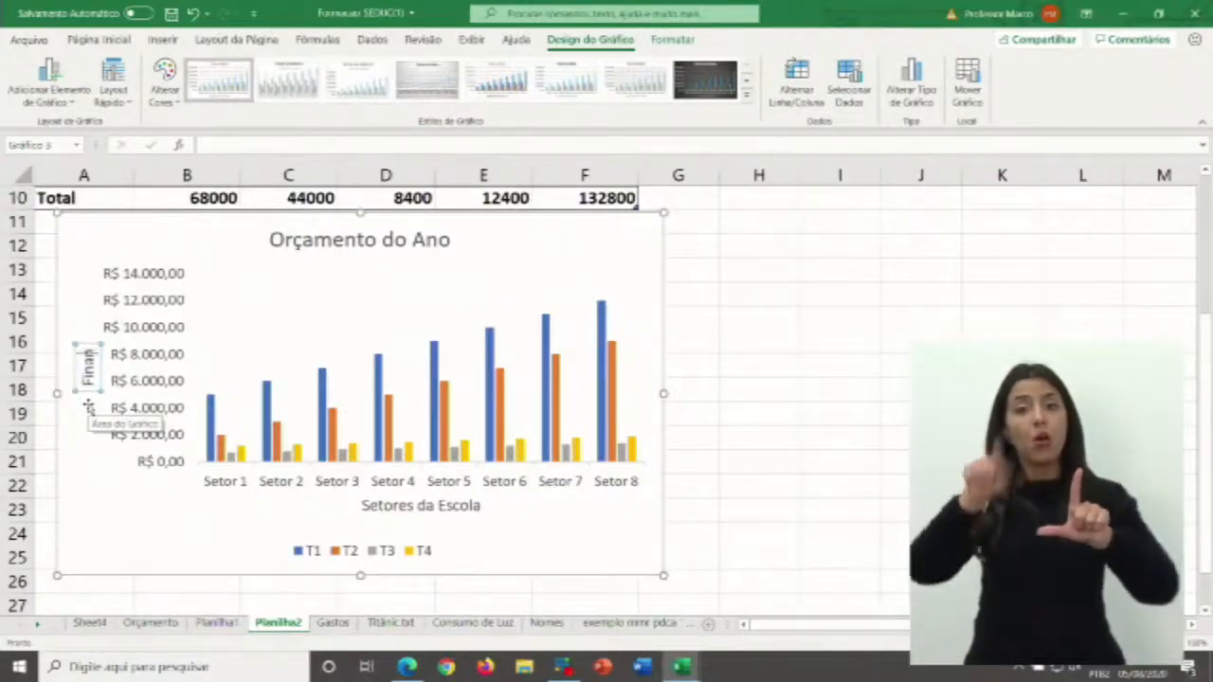
pyautogui.write('ciamento')
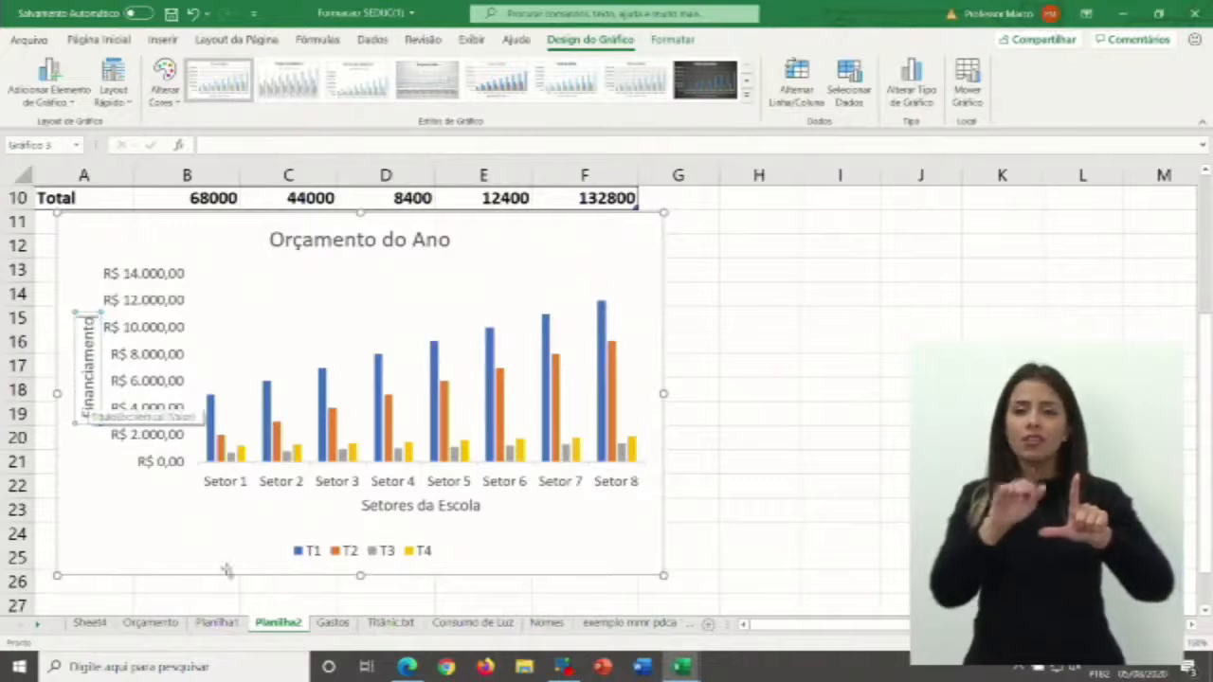
# - Preview alternative chart styles on the "Orçamento do Ano" chart
pyautogui.click(248, 528)
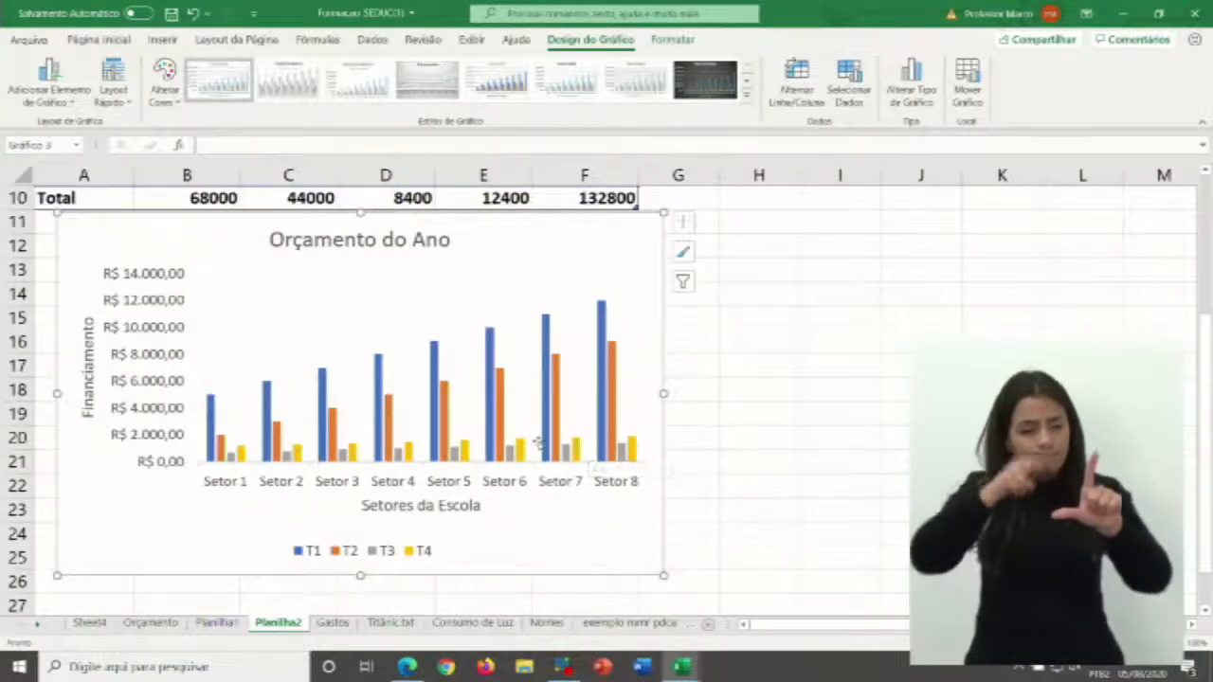
pyautogui.scroll(3, 550, 435)
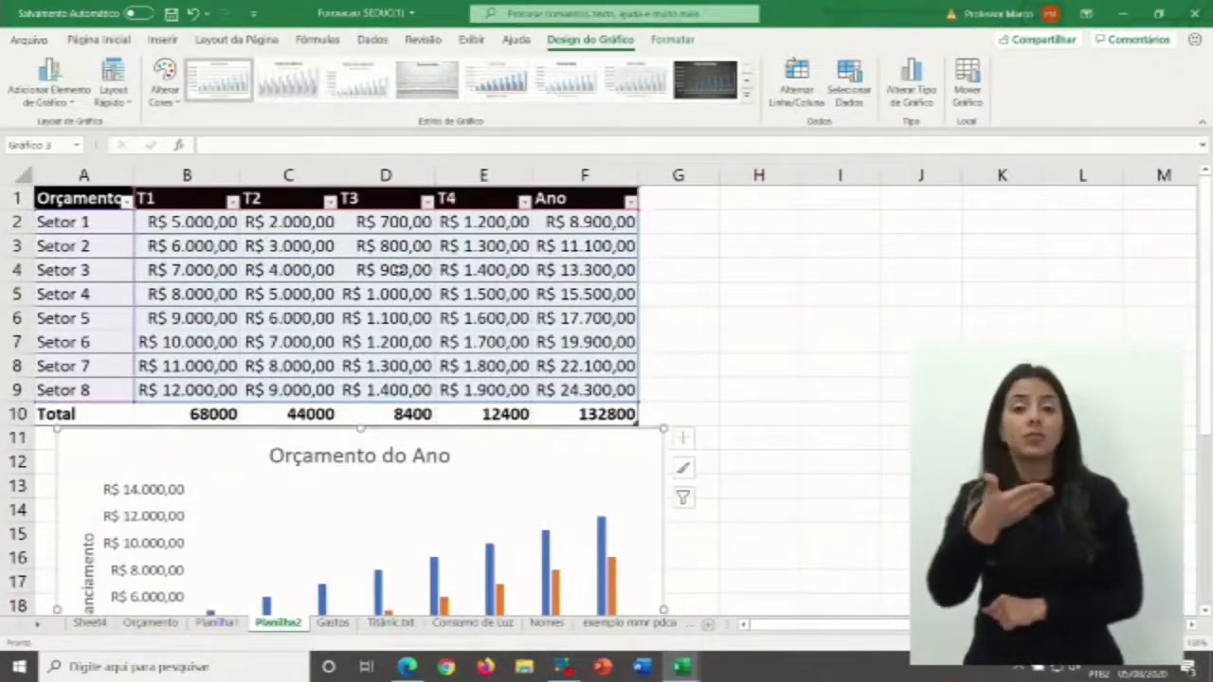
pyautogui.scroll(-2, 403, 270)
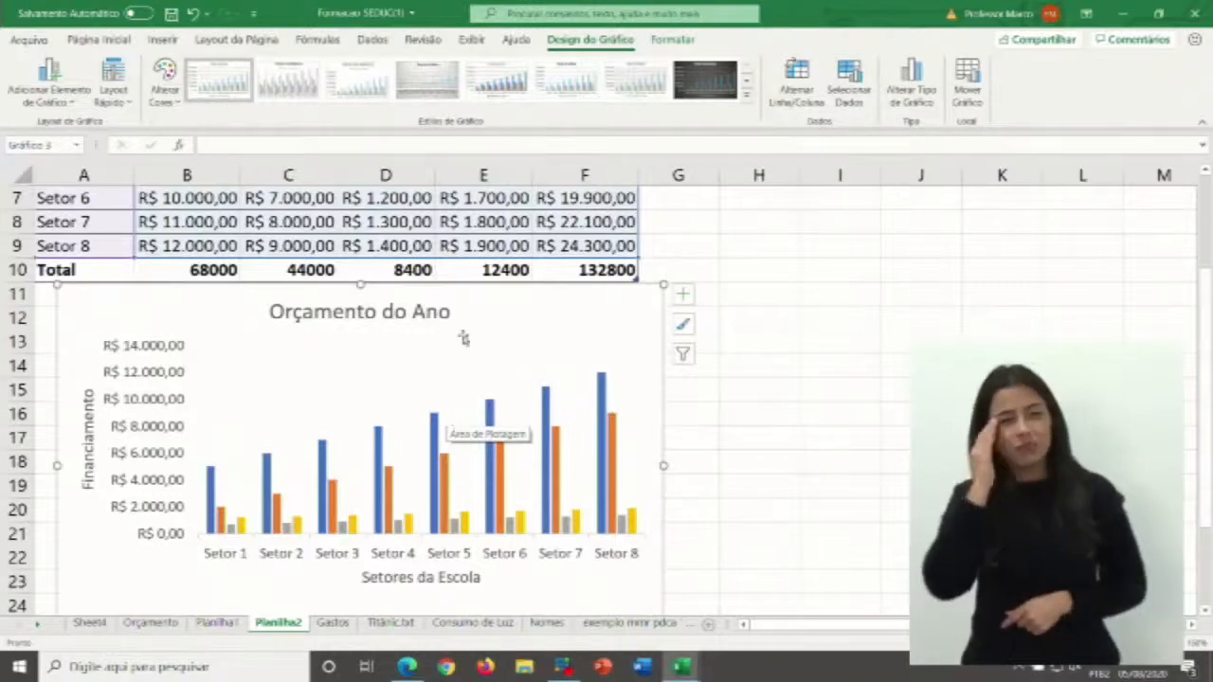
pyautogui.click(281, 87)
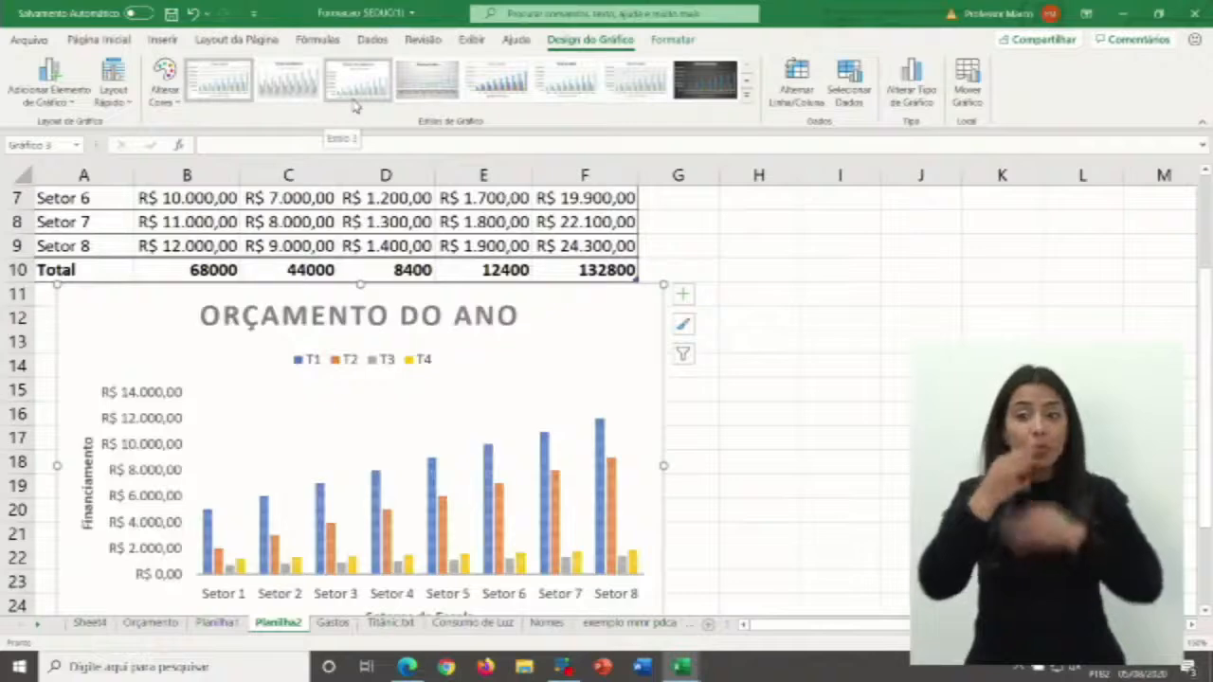
pyautogui.click(747, 99)
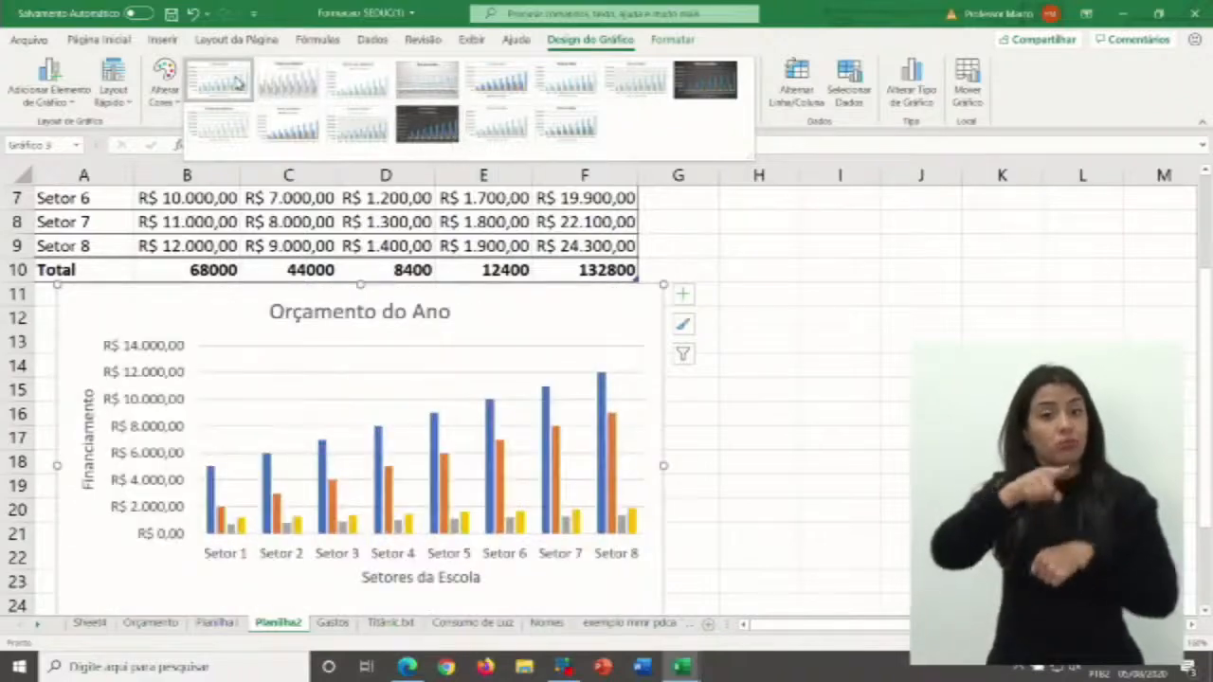
pyautogui.click(287, 76)
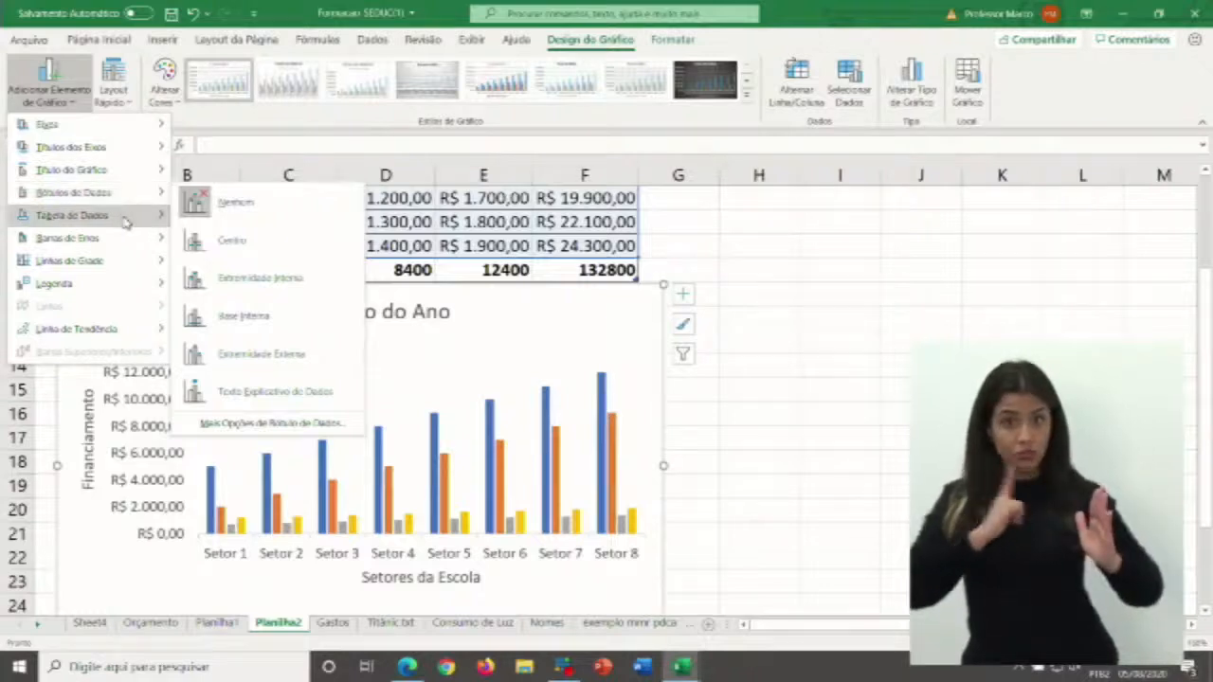
# - Add a data table with legend keys (Com Códigos de Legenda) to the chart and enlarge the chart through column G
pyautogui.moveTo(126, 221)
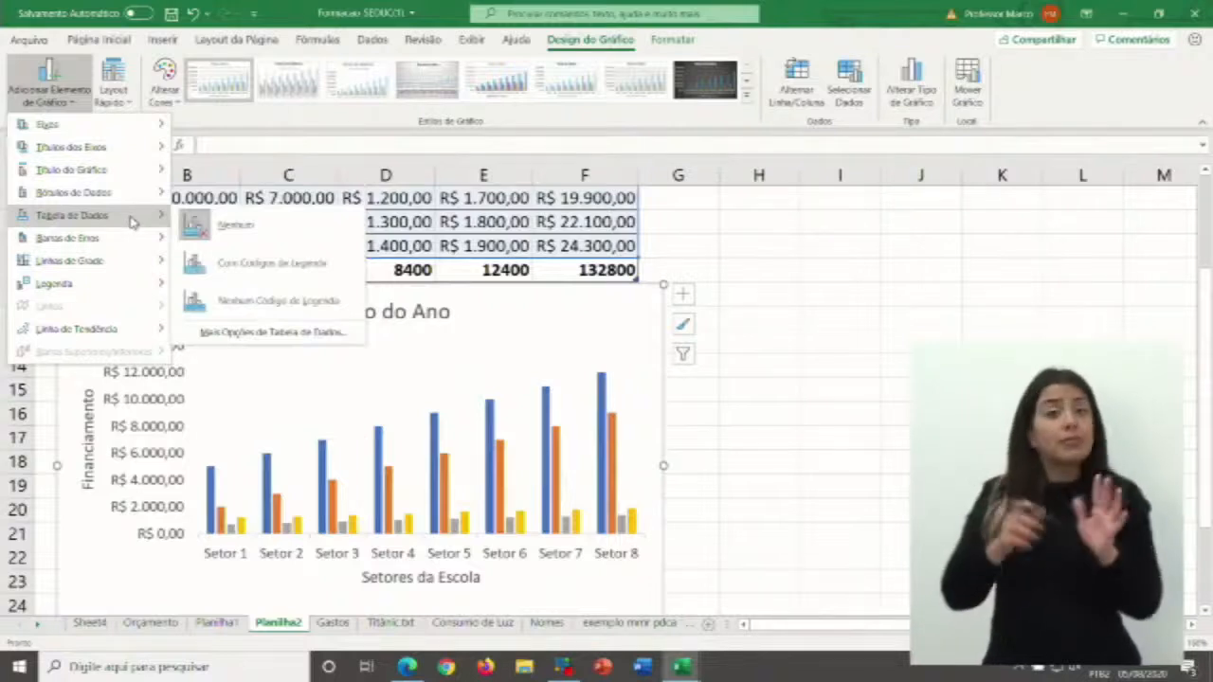
pyautogui.click(280, 270)
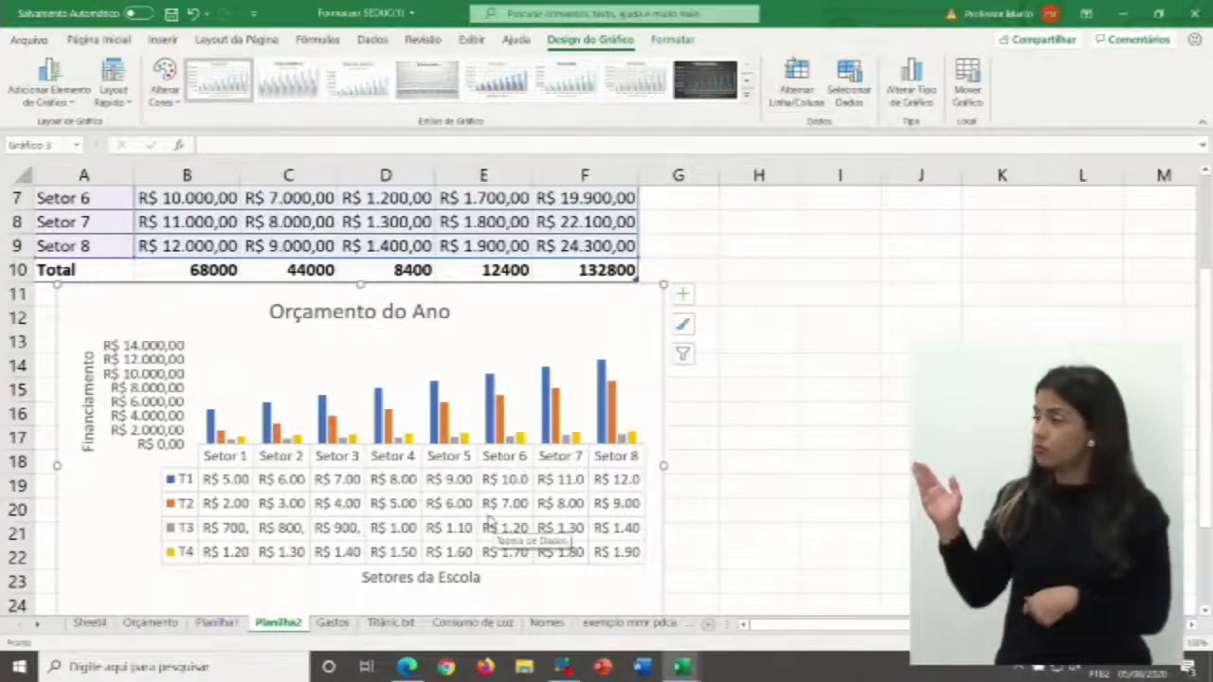
pyautogui.scroll(-1, 488, 523)
pyautogui.moveTo(666, 578); pyautogui.dragTo(736, 616)
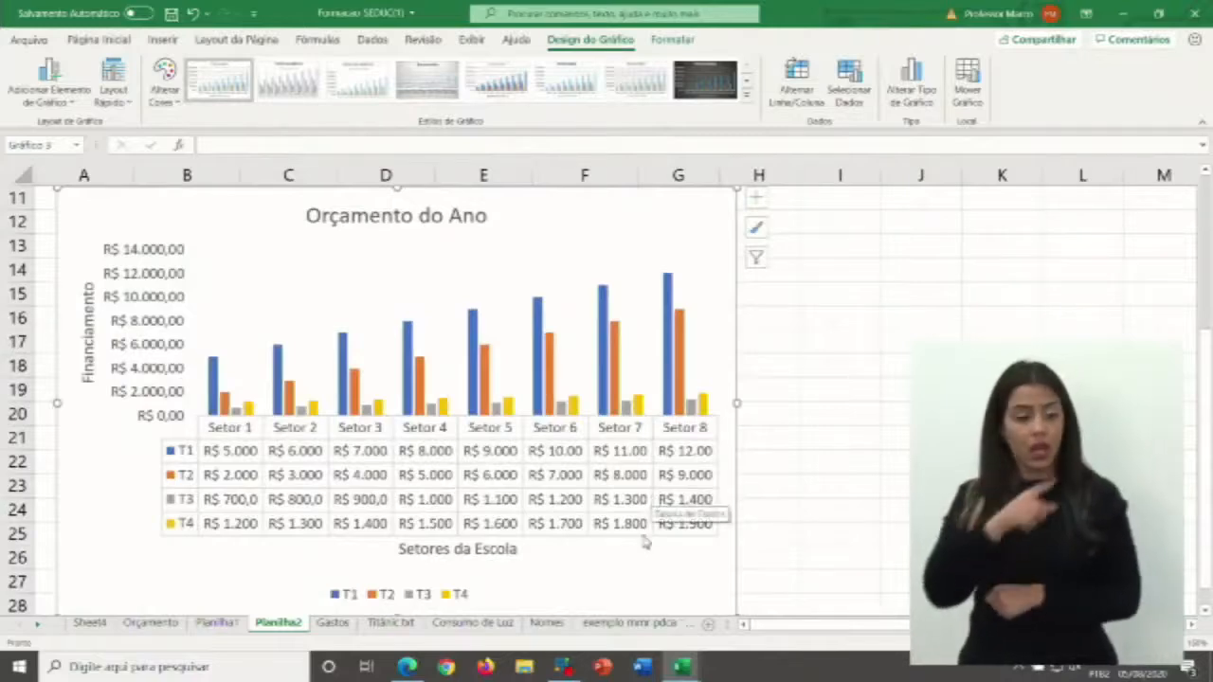
pyautogui.scroll(2, 637, 538)
pyautogui.scroll(-2, 633, 538)
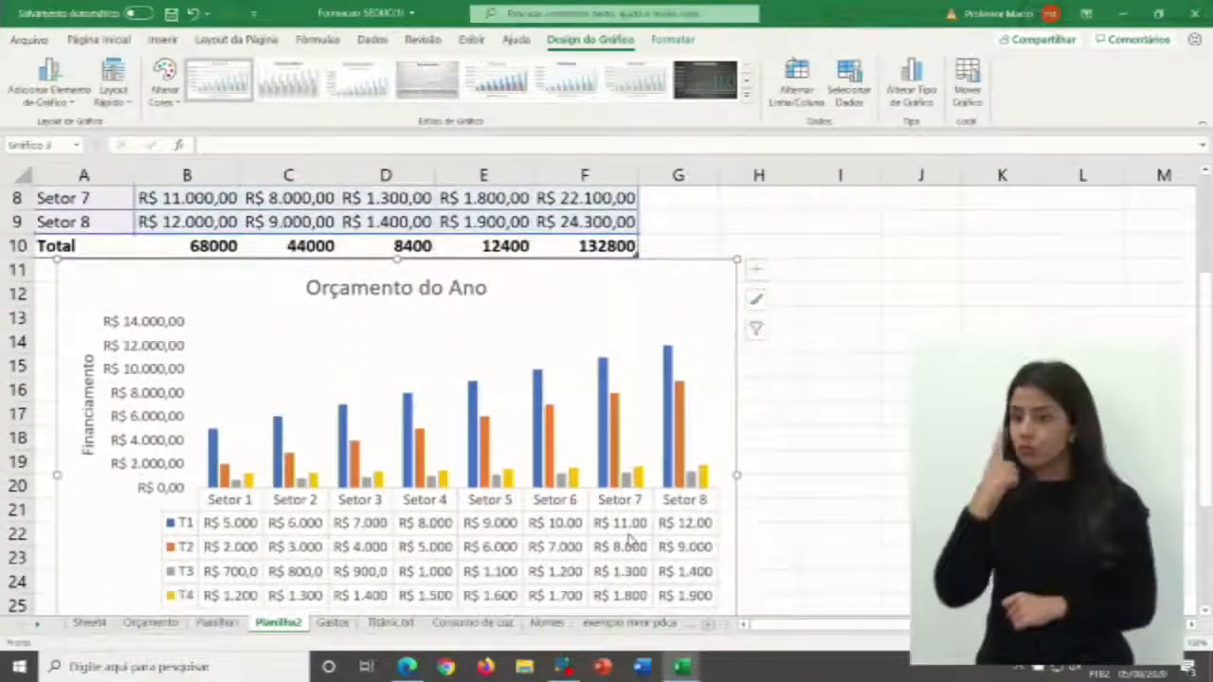
pyautogui.scroll(-1, 631, 537)
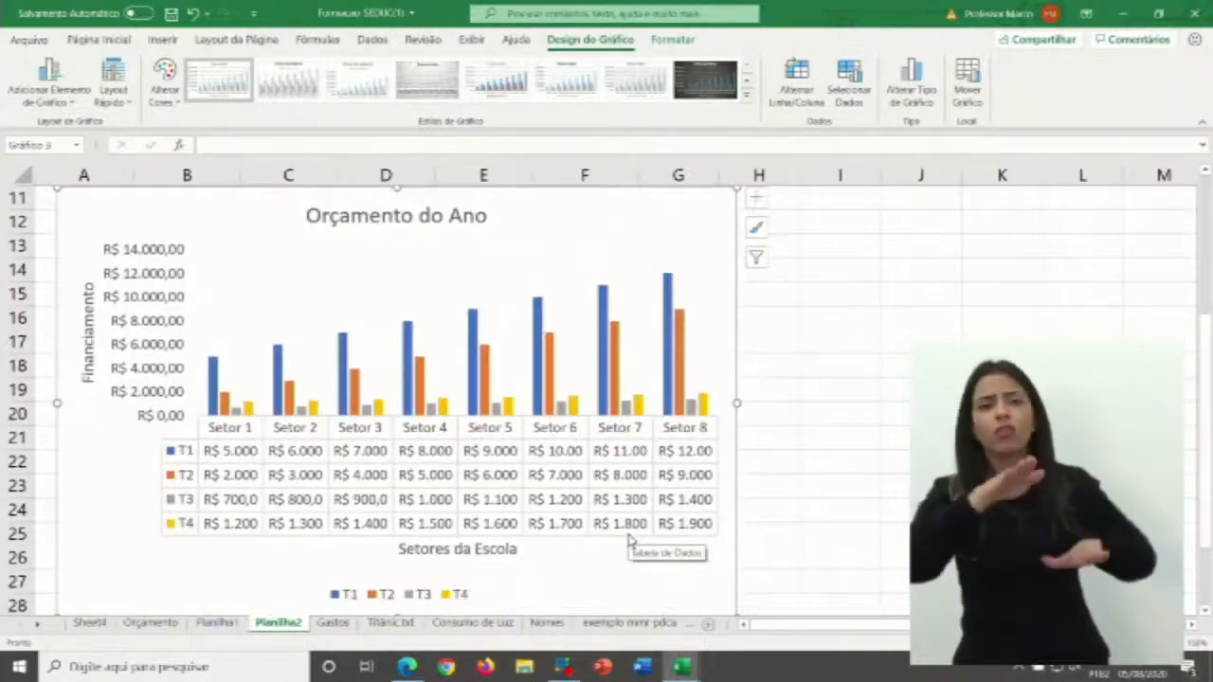
# - Add a linear trendline to the chart based on series T1
pyautogui.scroll(3, 163, 330)
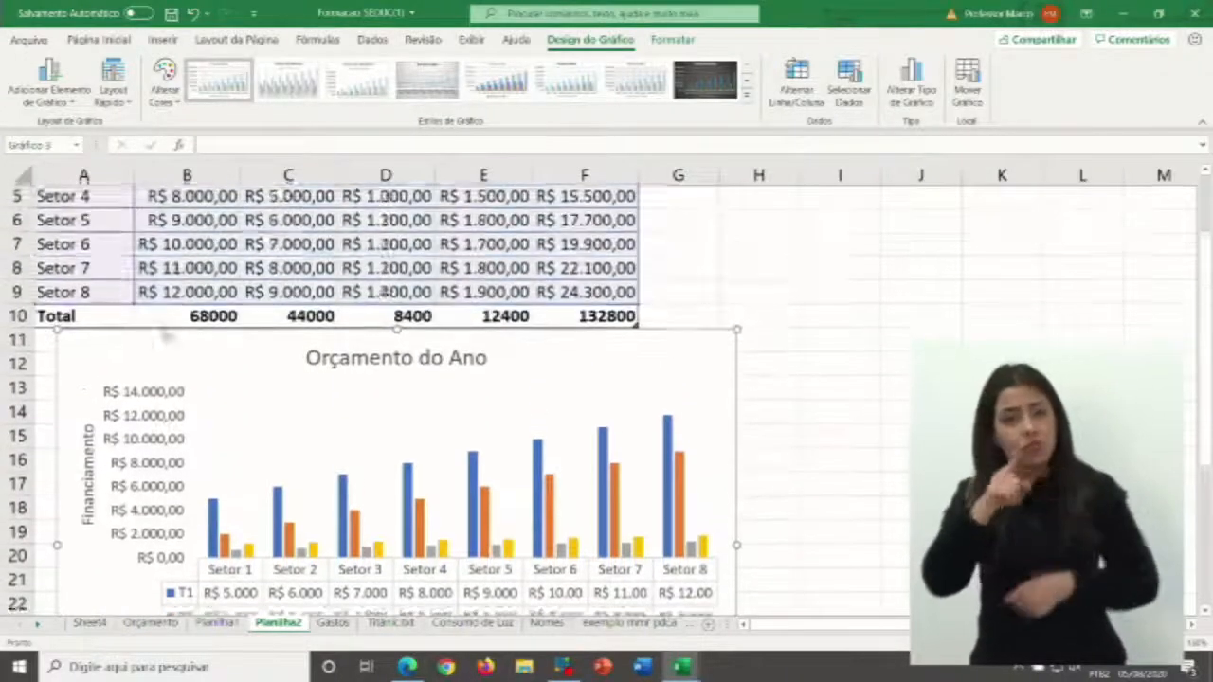
pyautogui.click(69, 101)
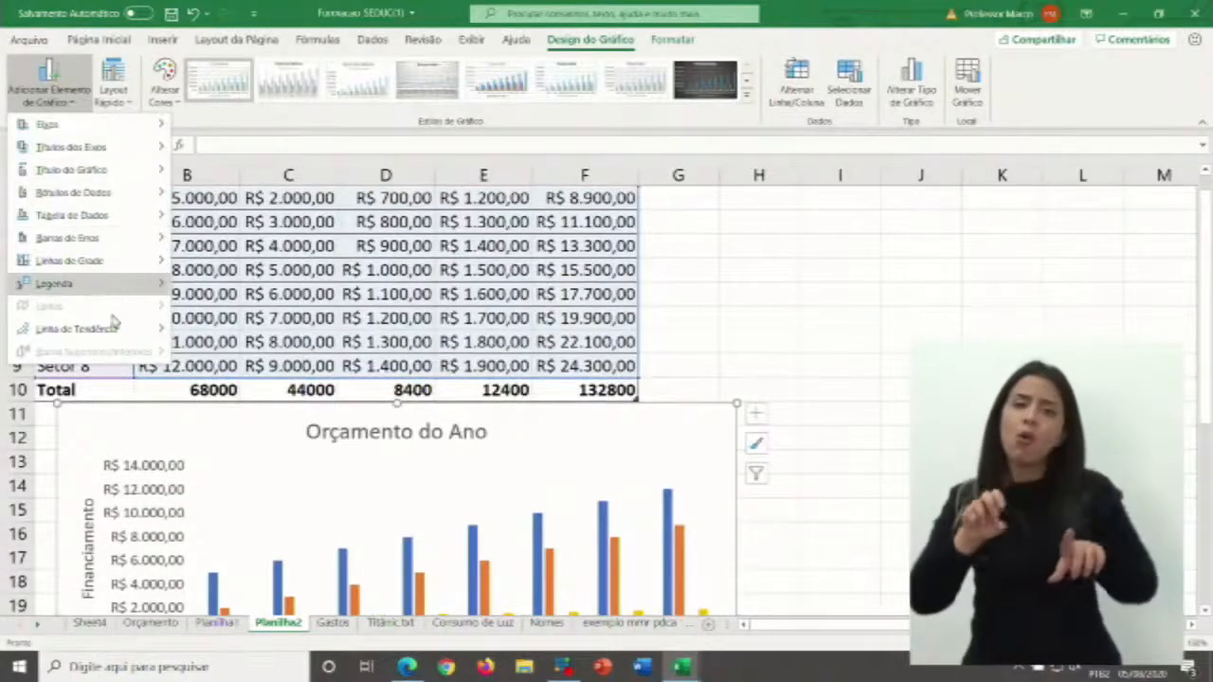
pyautogui.moveTo(114, 339)
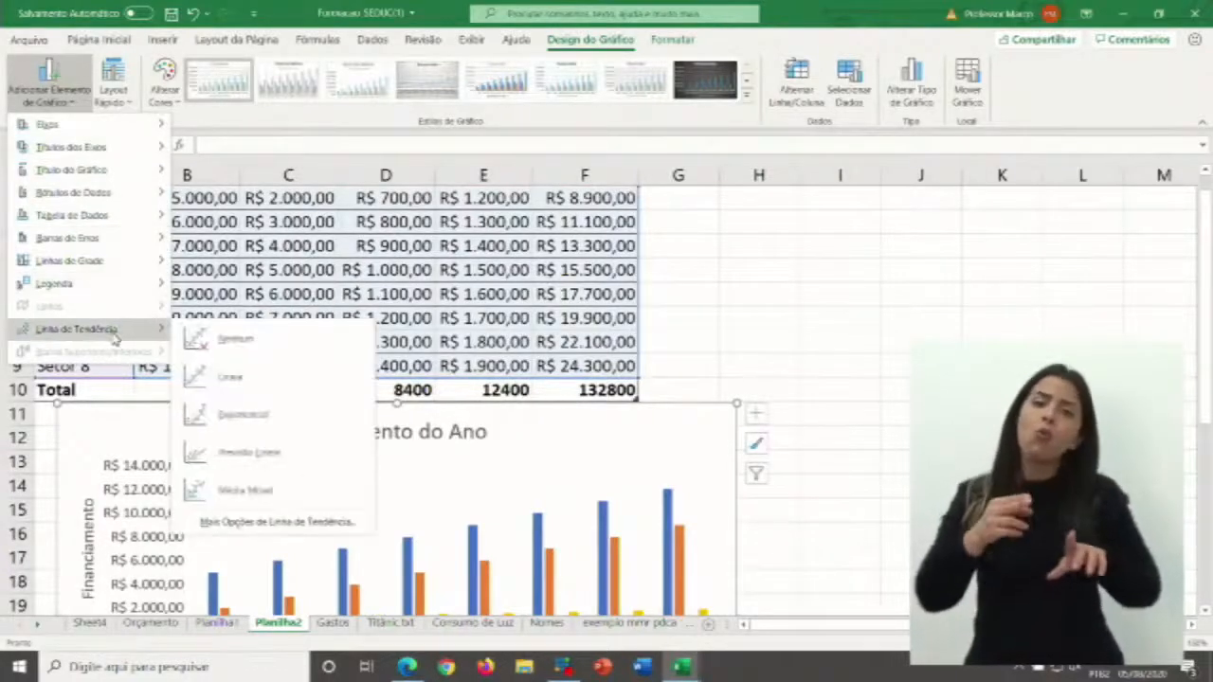
pyautogui.click(296, 378)
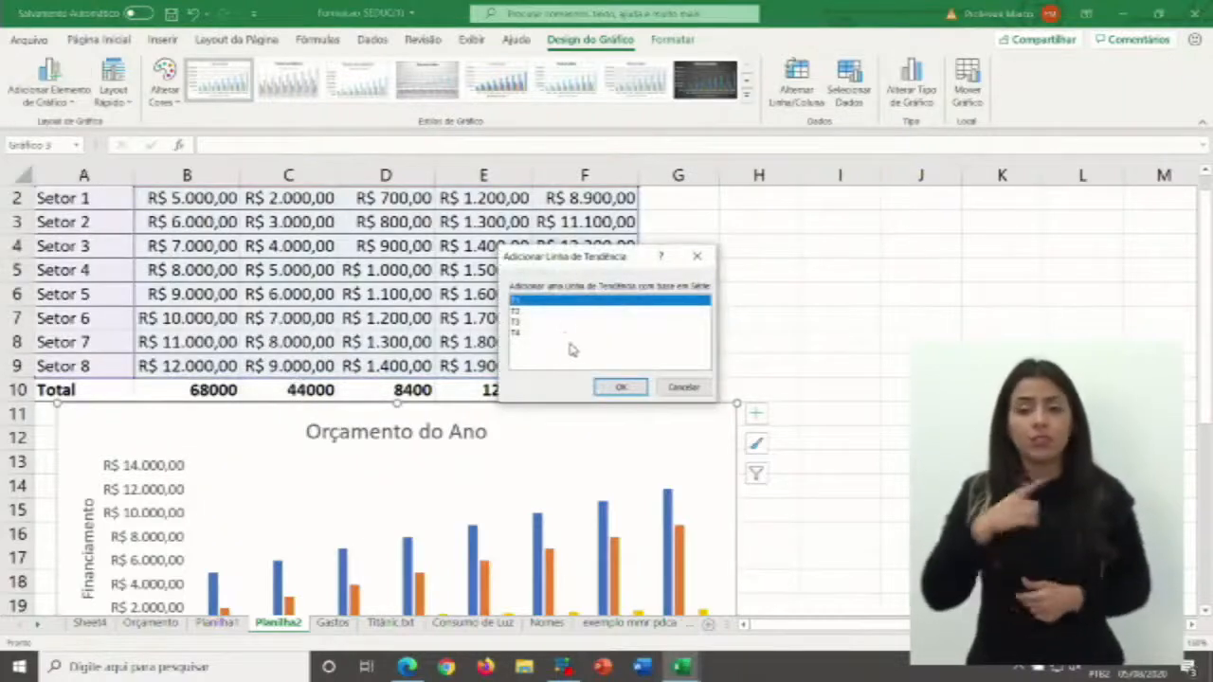
pyautogui.click(557, 313)
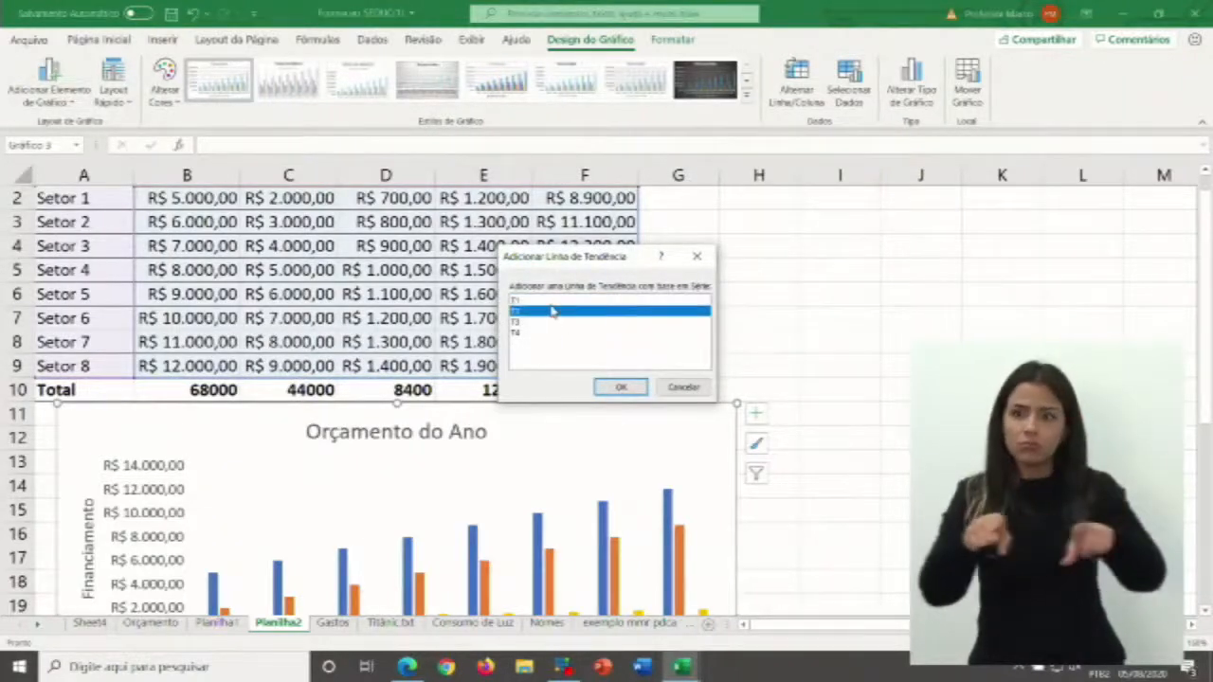
pyautogui.press('Up')
pyautogui.click(551, 322)
pyautogui.click(551, 302)
pyautogui.click(611, 388)
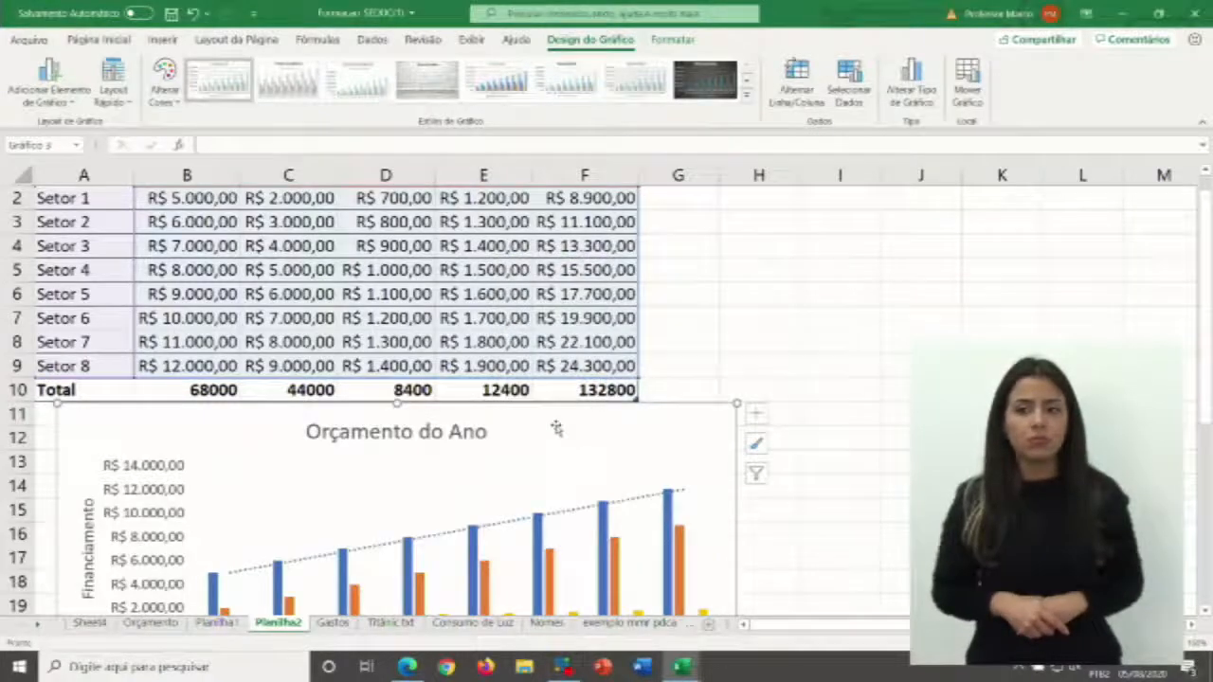
# - Add a second linear trendline to the chart based on series T2
pyautogui.scroll(-2, 490, 443)
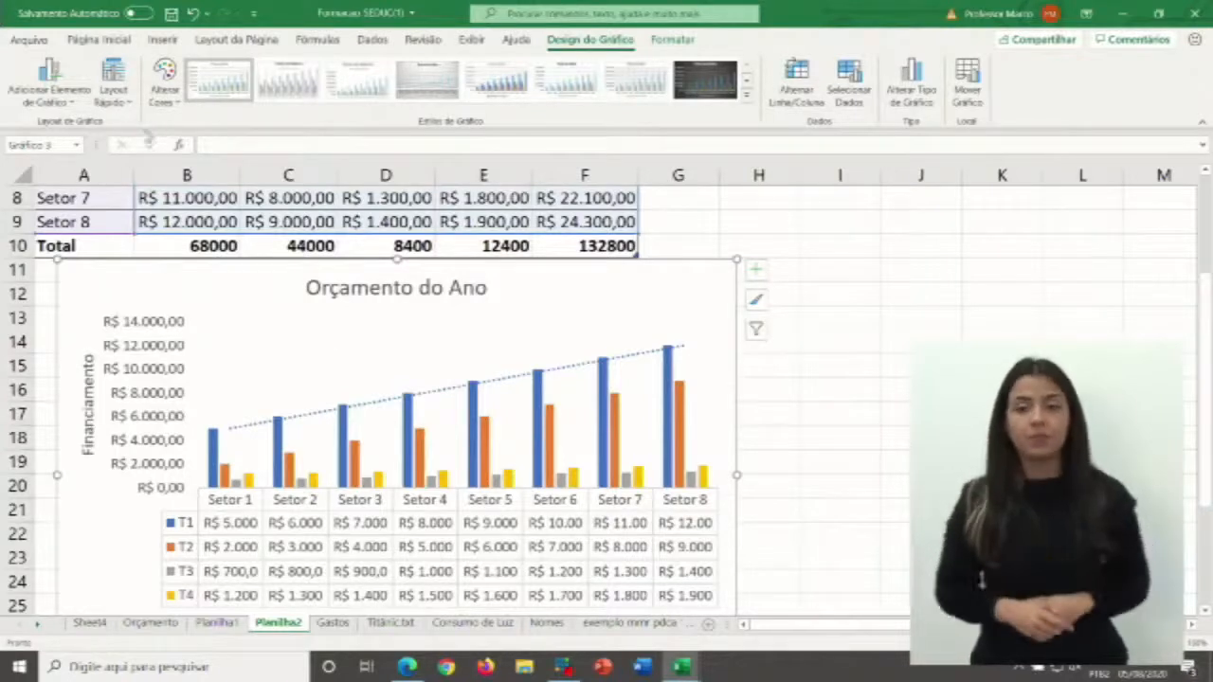
pyautogui.click(49, 84)
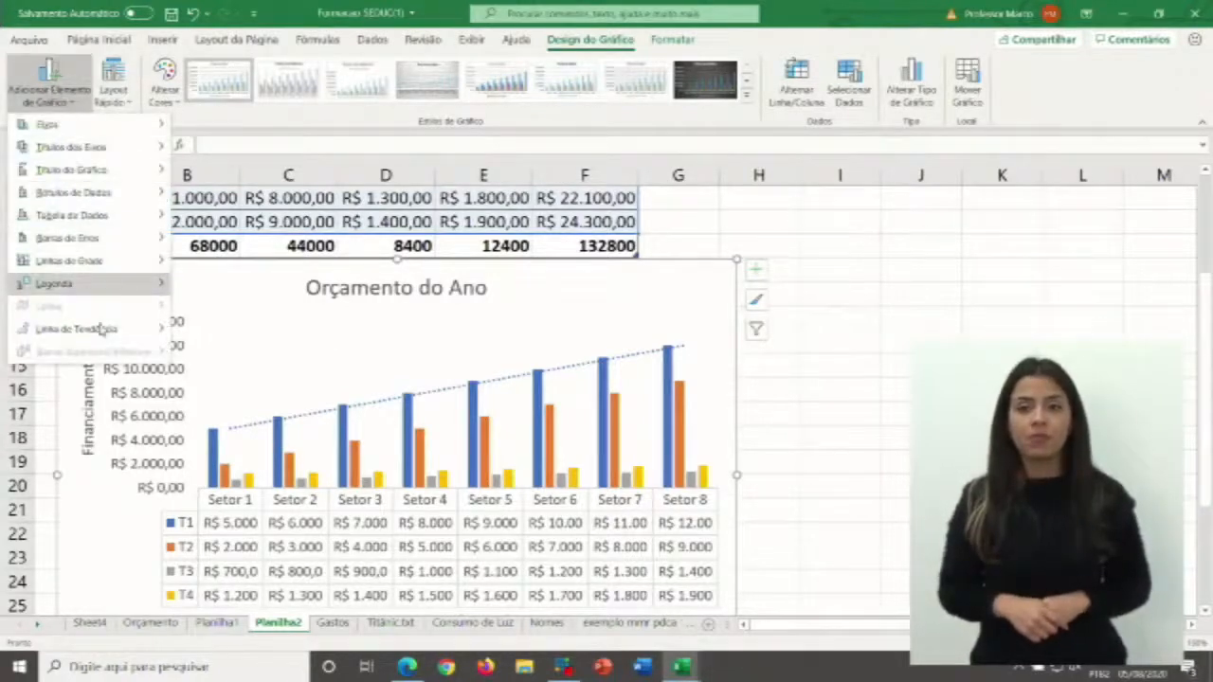
pyautogui.moveTo(104, 332)
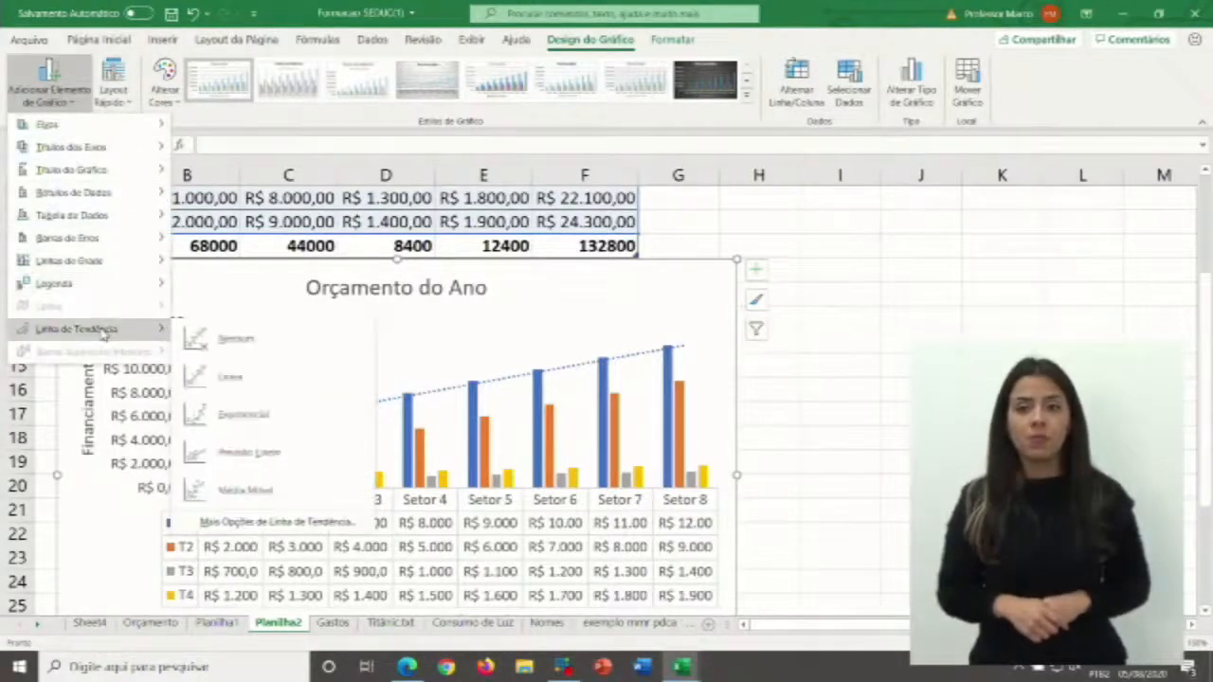
pyautogui.click(252, 383)
pyautogui.click(535, 311)
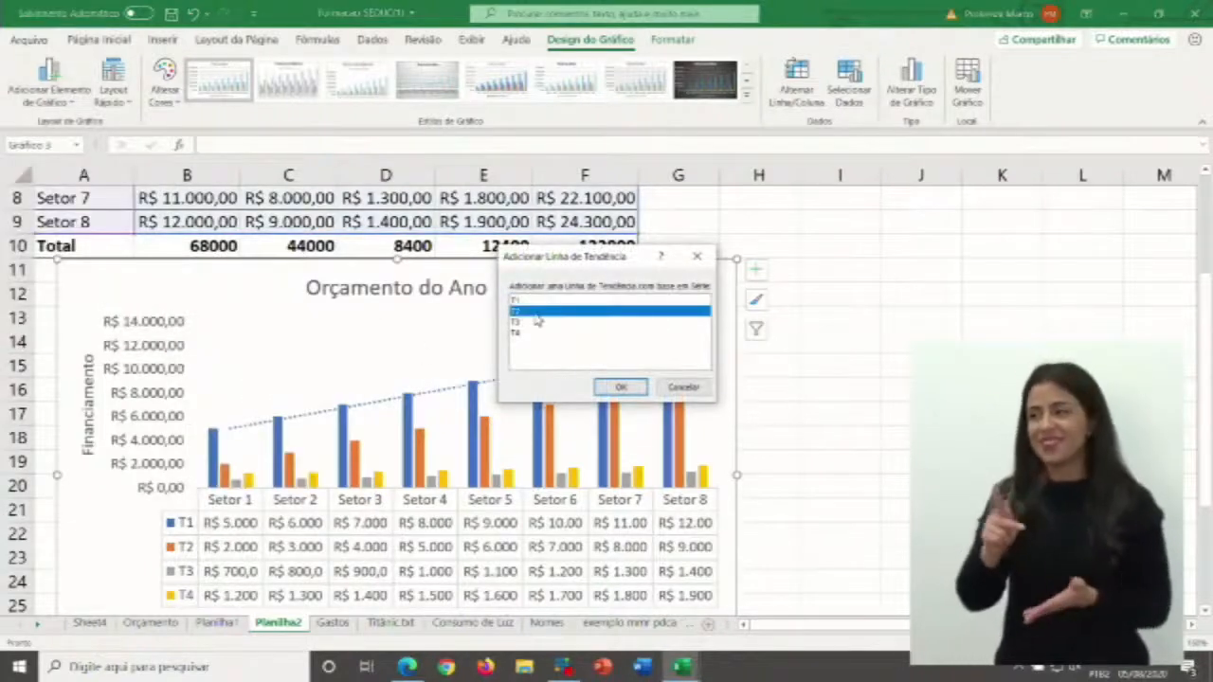
pyautogui.click(623, 389)
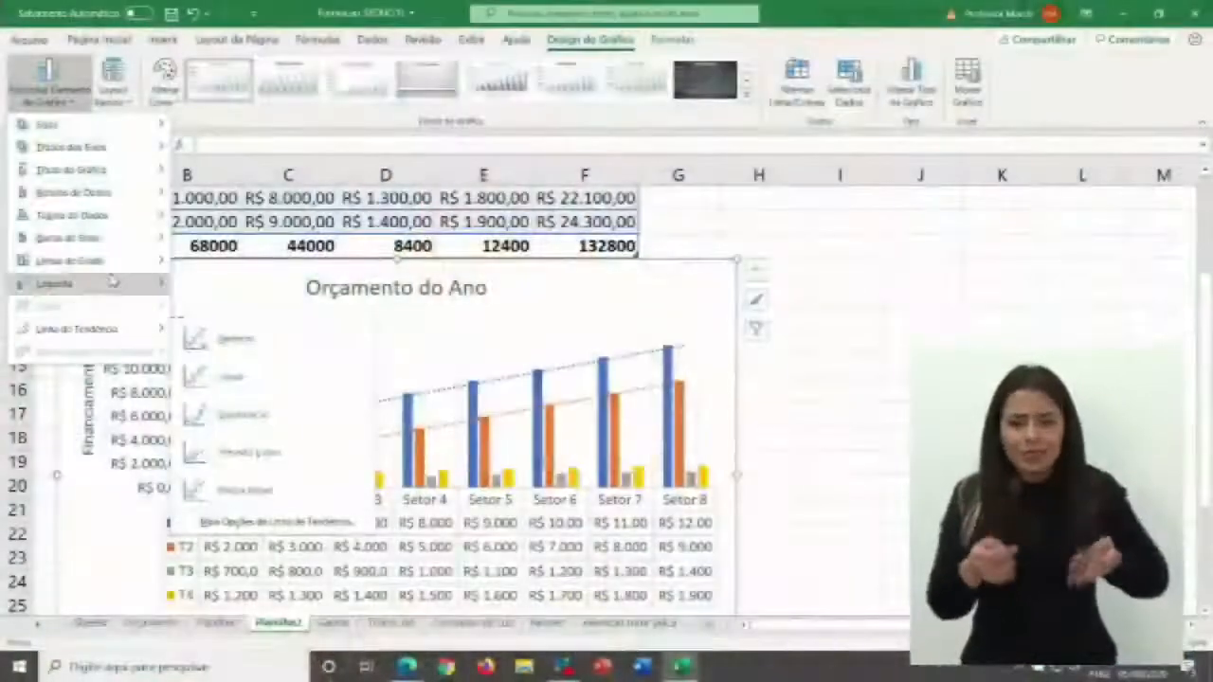
pyautogui.moveTo(109, 242)
pyautogui.moveTo(107, 218)
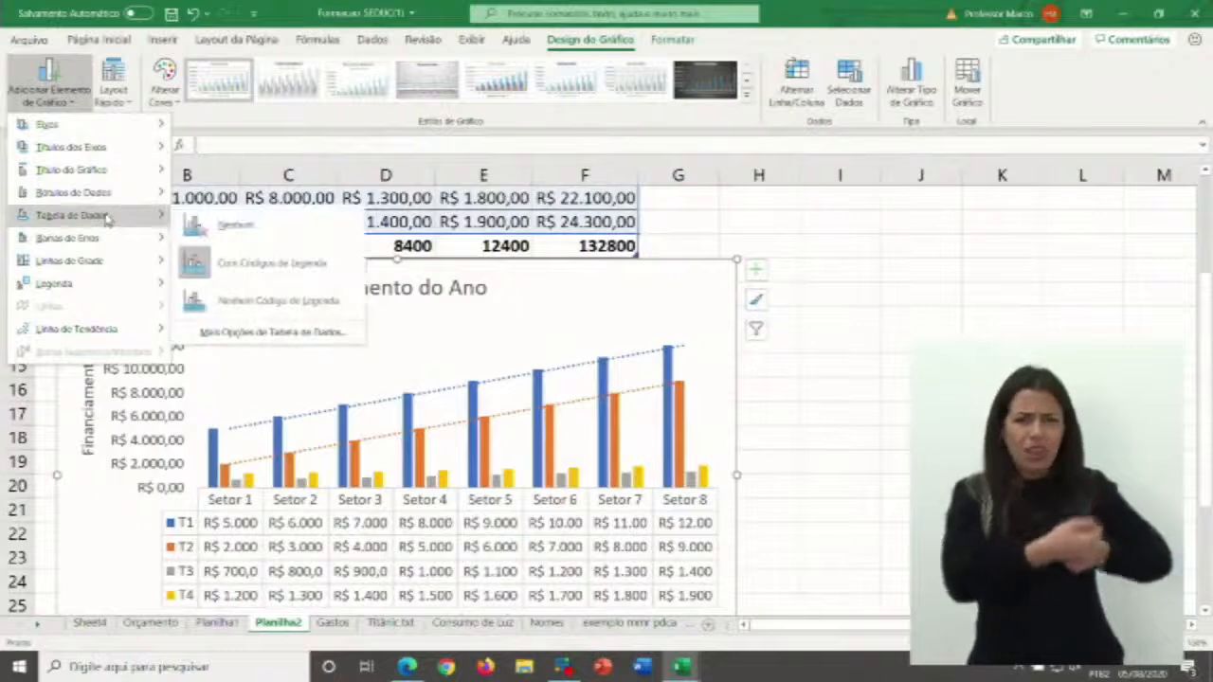
pyautogui.moveTo(121, 172)
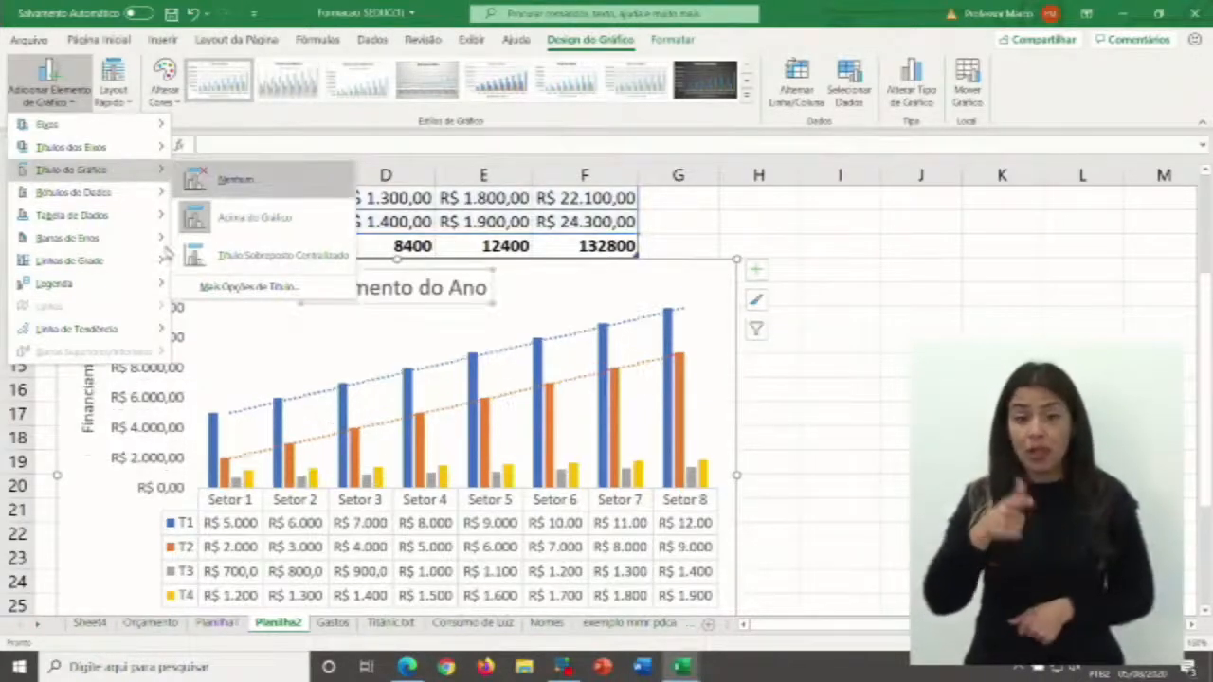
pyautogui.press('Escape')
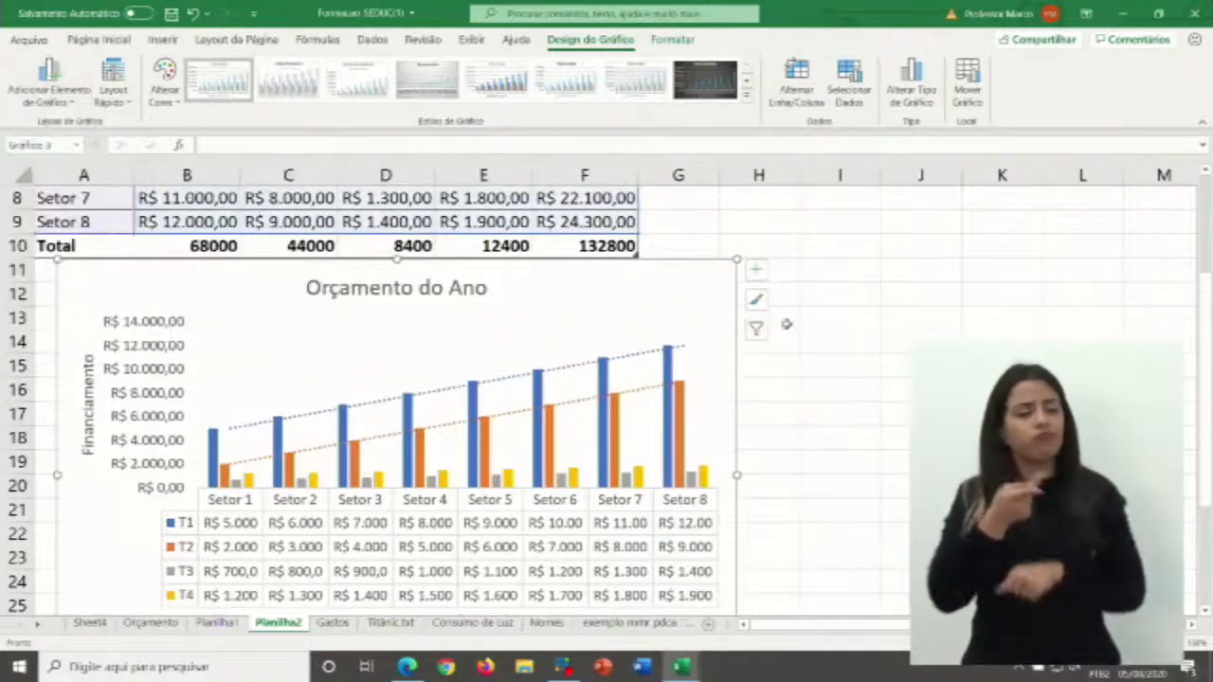
# - Move the chart so that its upper-left corner sits in column B at row 12, below the budget table
pyautogui.moveTo(672, 288); pyautogui.dragTo(774, 316)
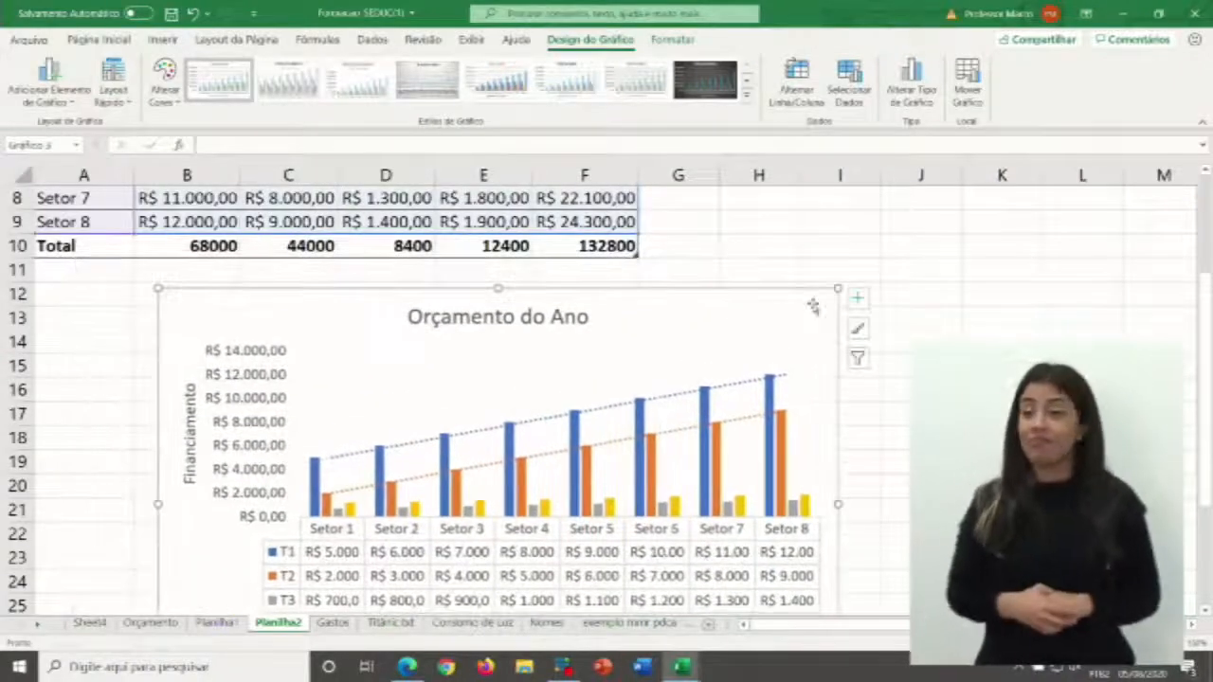